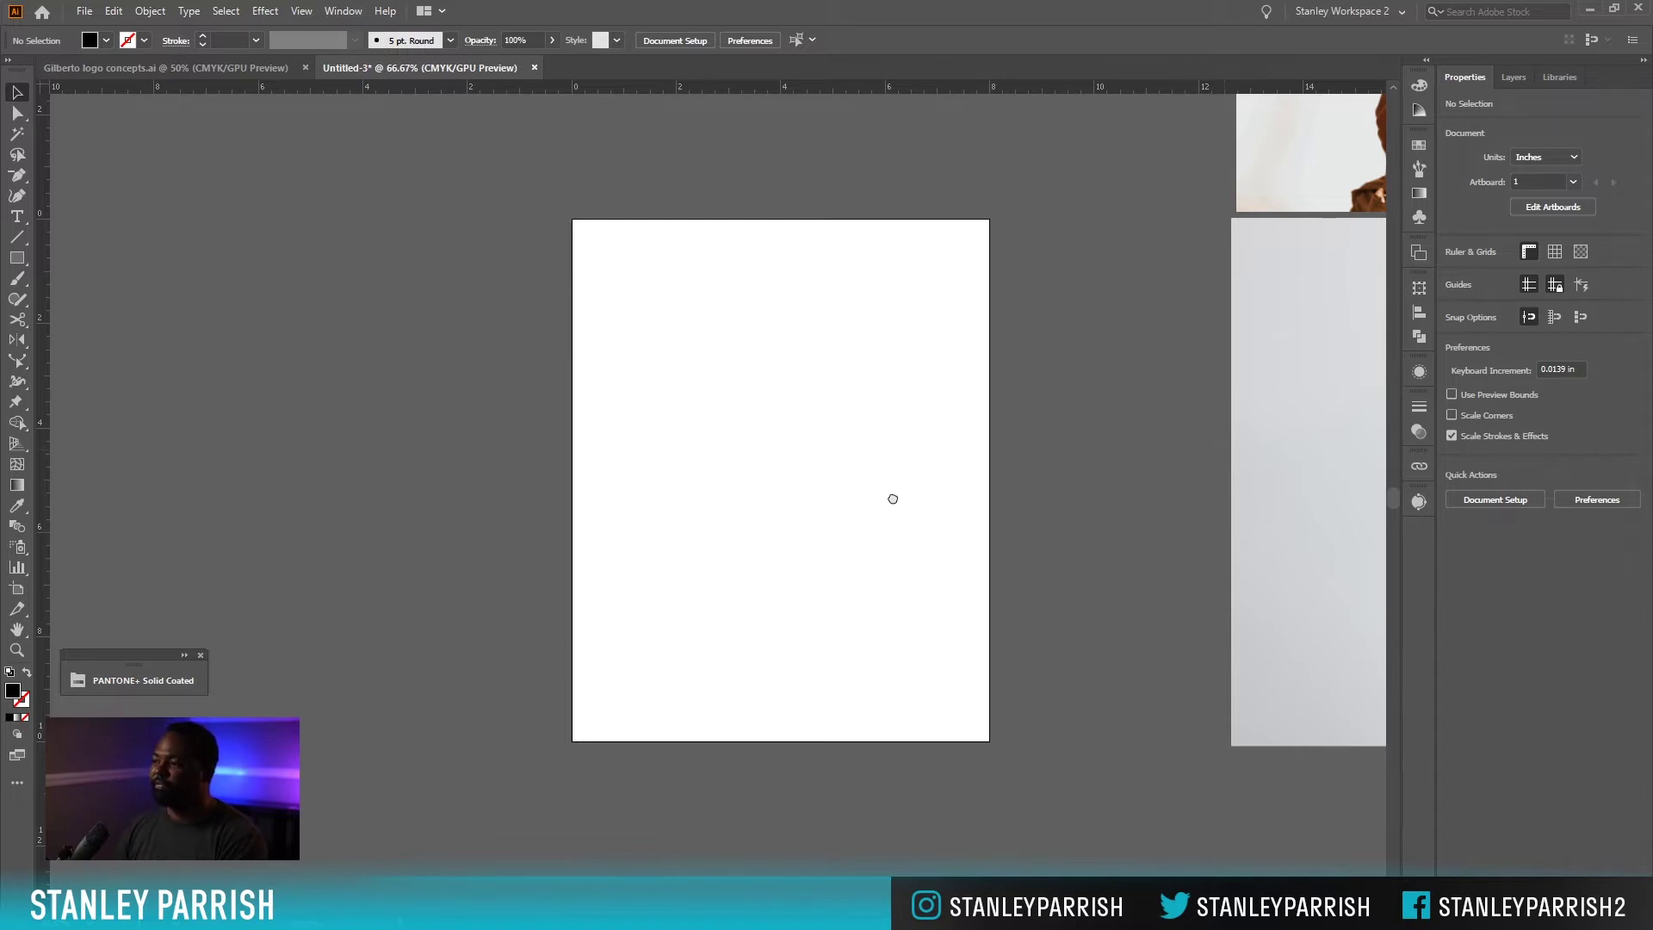
pyautogui.moveTo(893, 499); pyautogui.dragTo(733, 513)
pyautogui.moveTo(1065, 504); pyautogui.dragTo(772, 578)
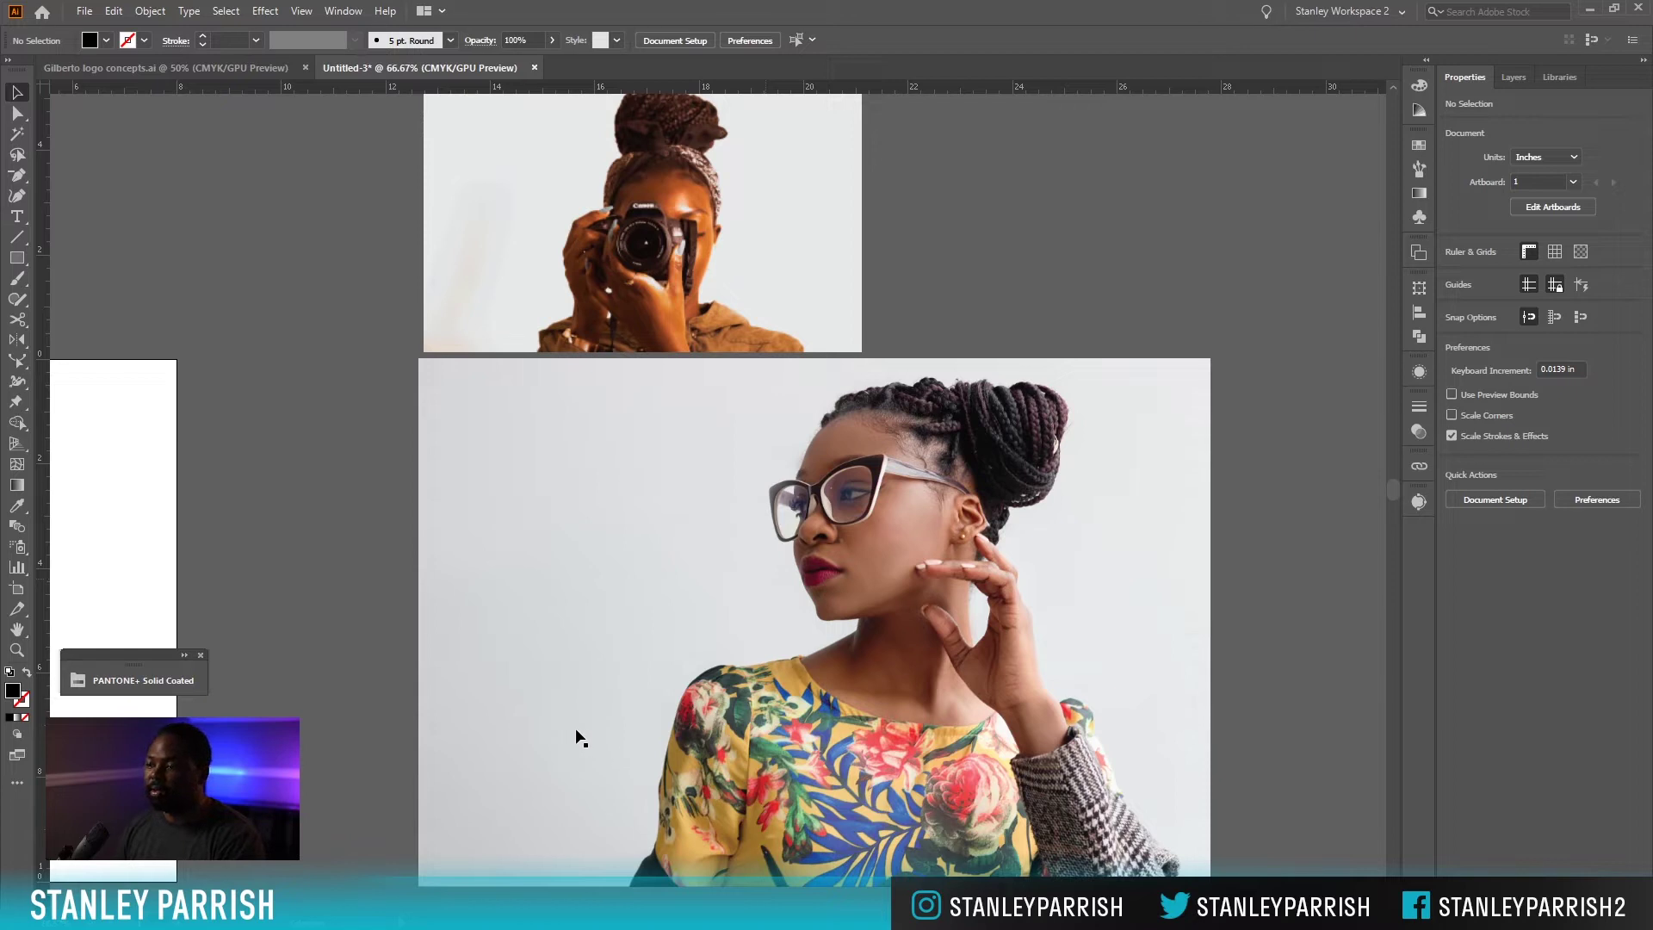
pyautogui.moveTo(447, 702); pyautogui.dragTo(1130, 538)
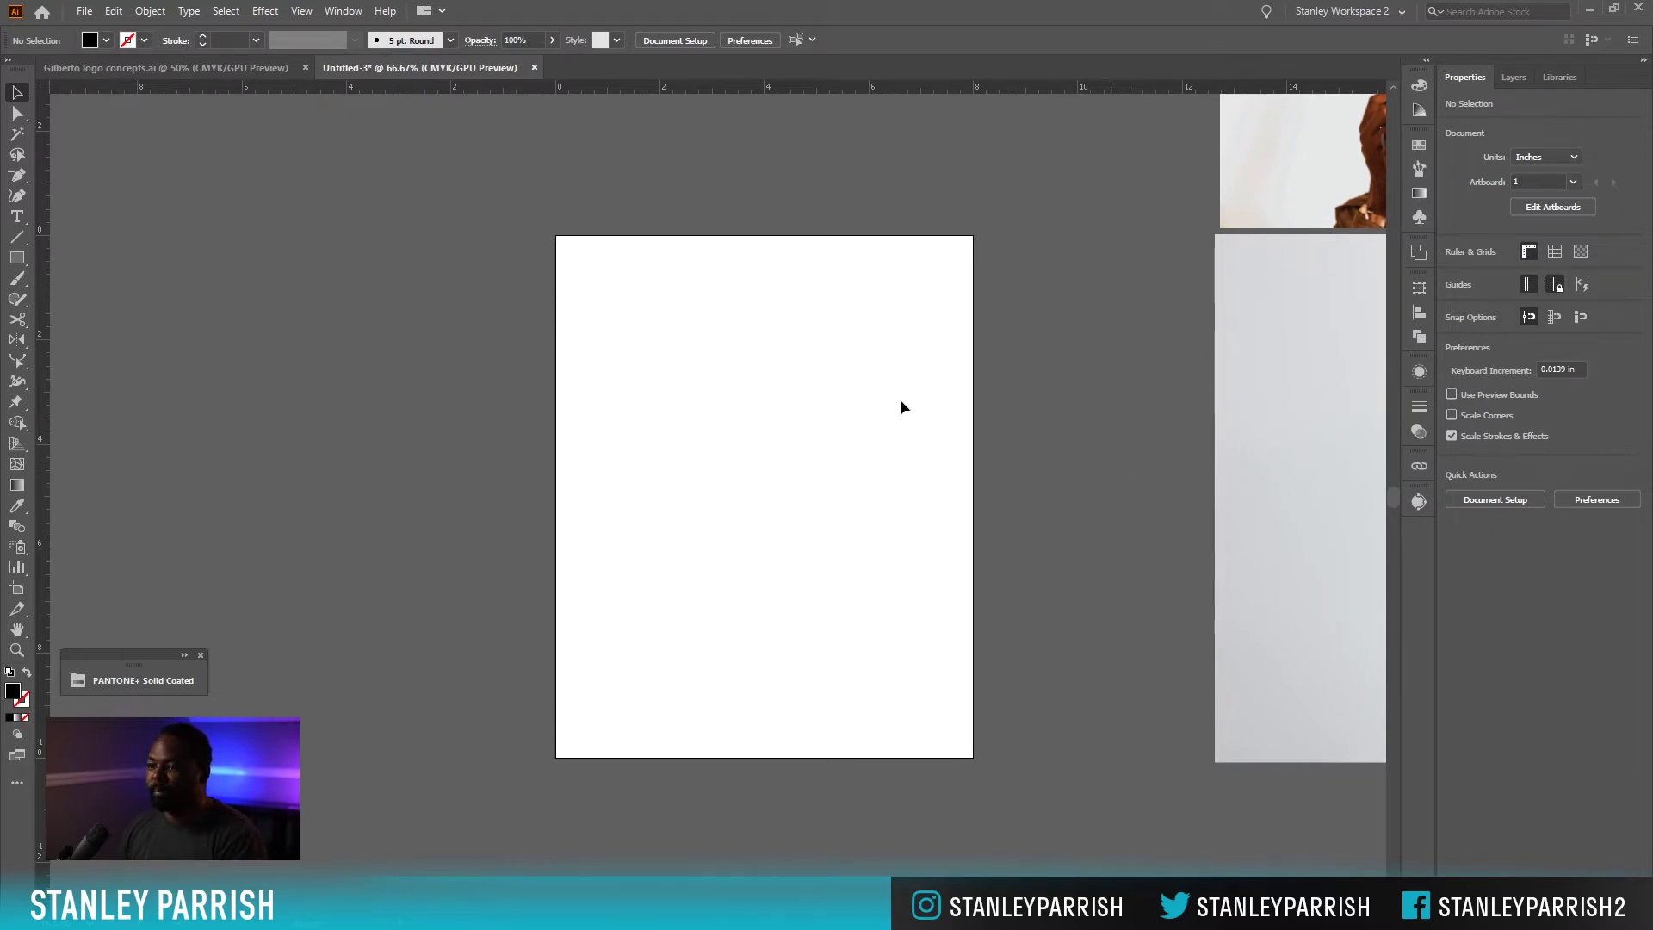
# Draw a rectangle about 6.02 × 3.76 in on the upper part of the artboard and fill it with yellow.
pyautogui.click(17, 258)
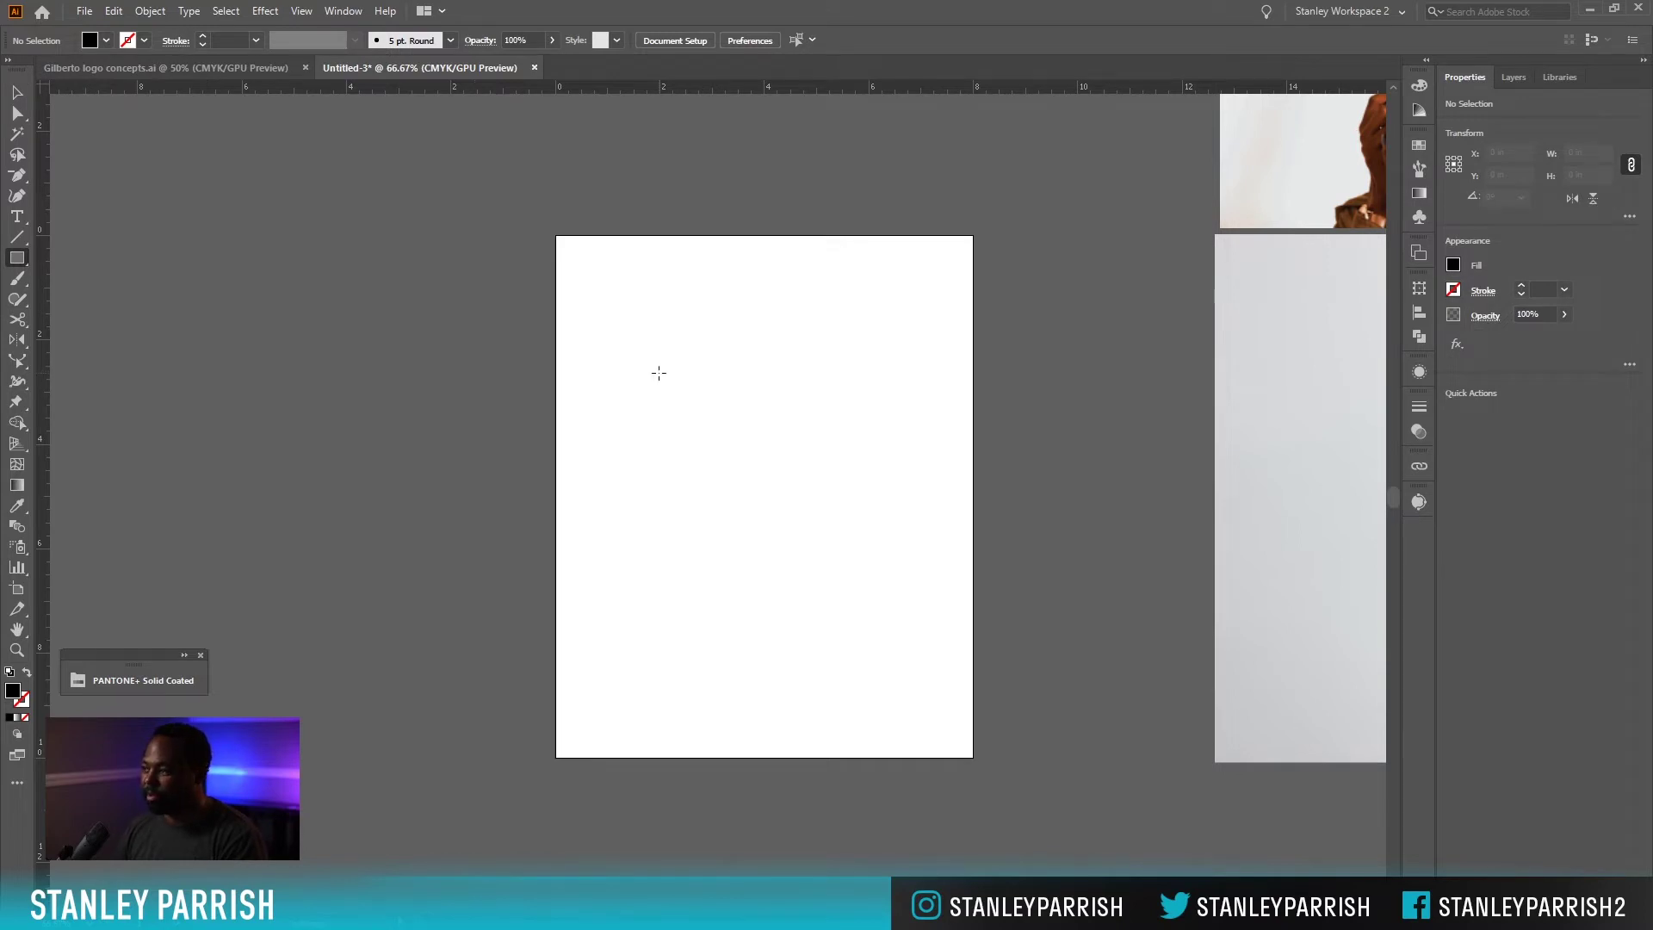
pyautogui.moveTo(590, 321); pyautogui.dragTo(905, 516)
pyautogui.press('v')
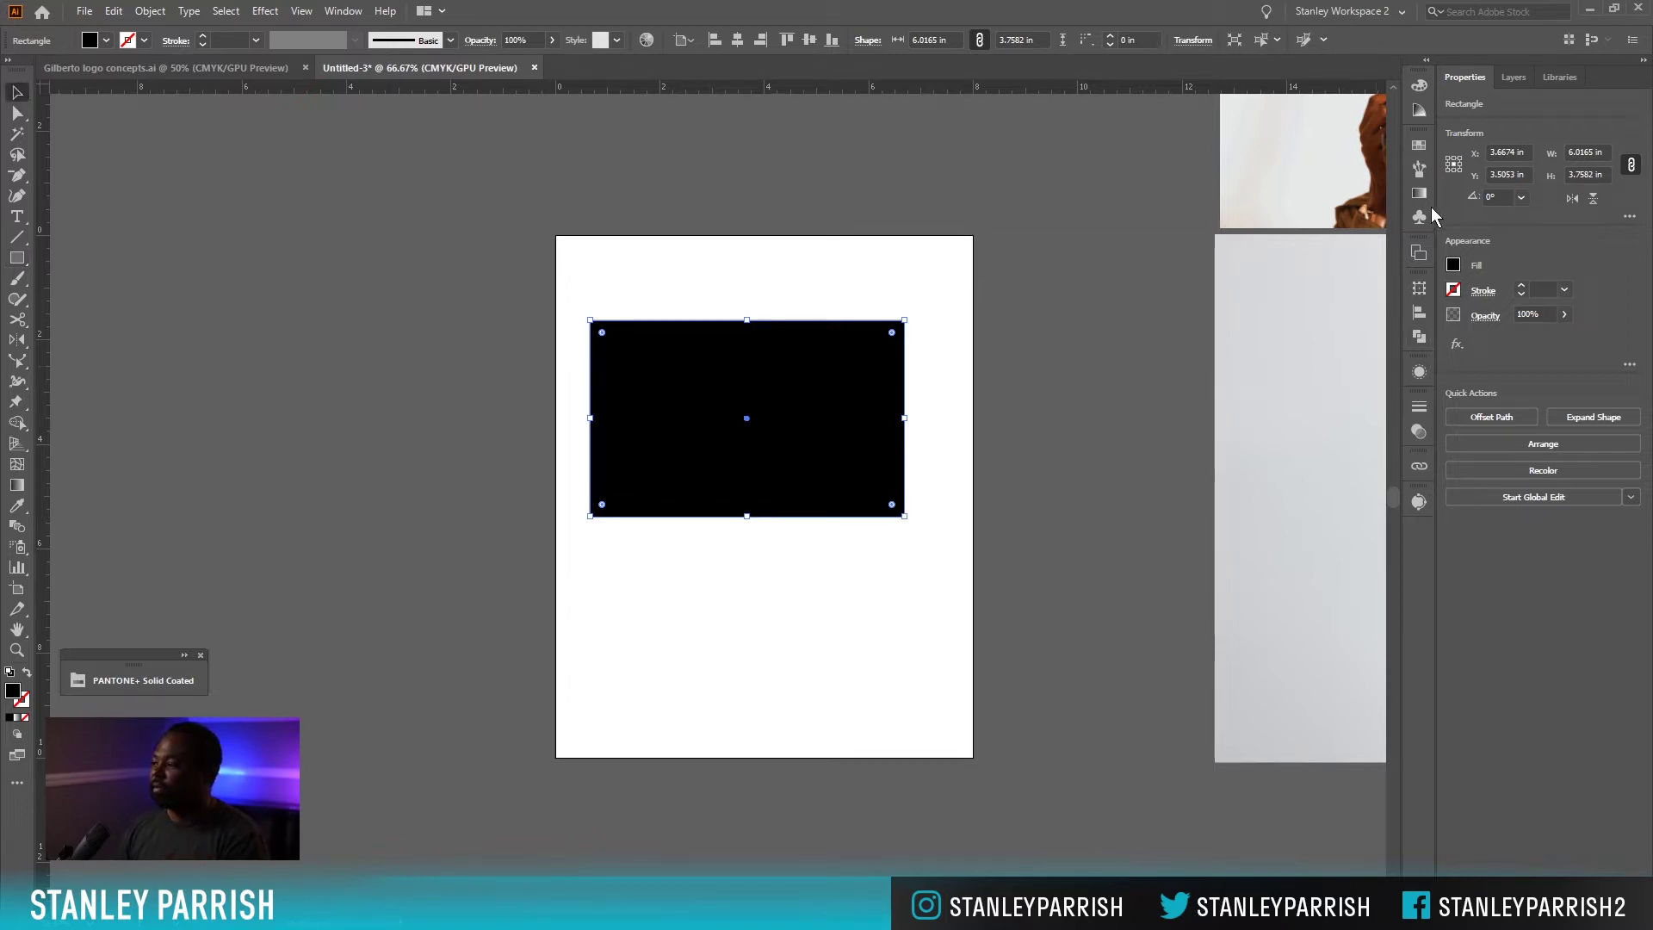
pyautogui.click(1419, 146)
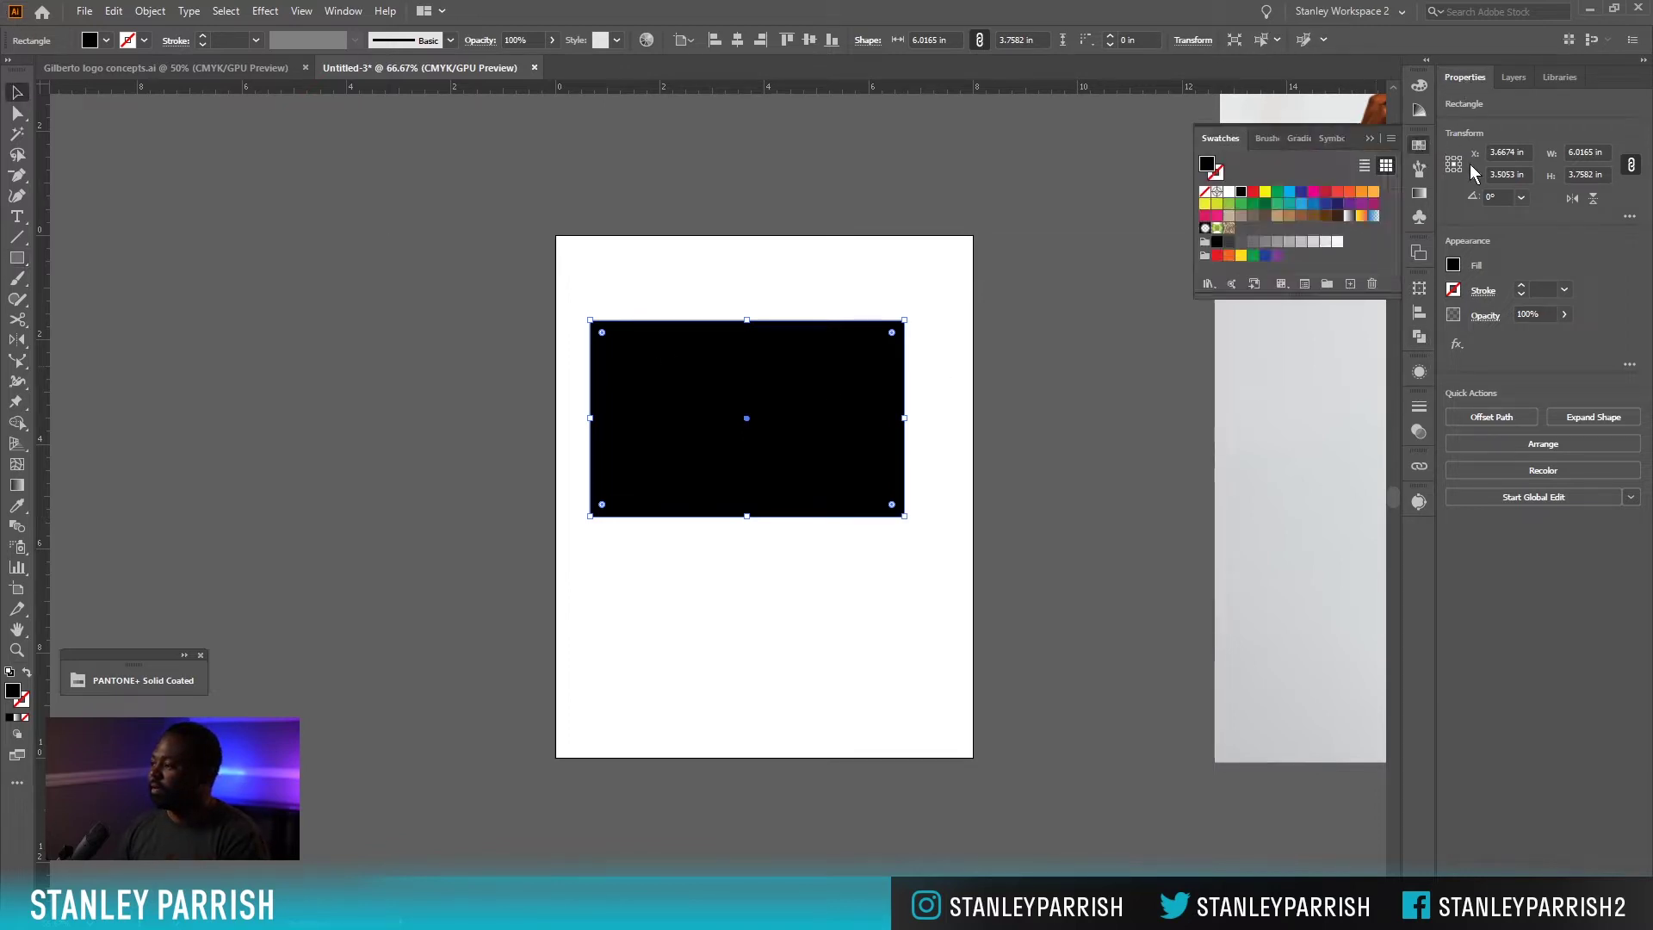
pyautogui.click(1265, 192)
# Align the yellow rectangle with the artboard's upper-left corner and enlarge it to 8 in wide and about 5.68 in high.
pyautogui.moveTo(637, 372); pyautogui.dragTo(665, 278)
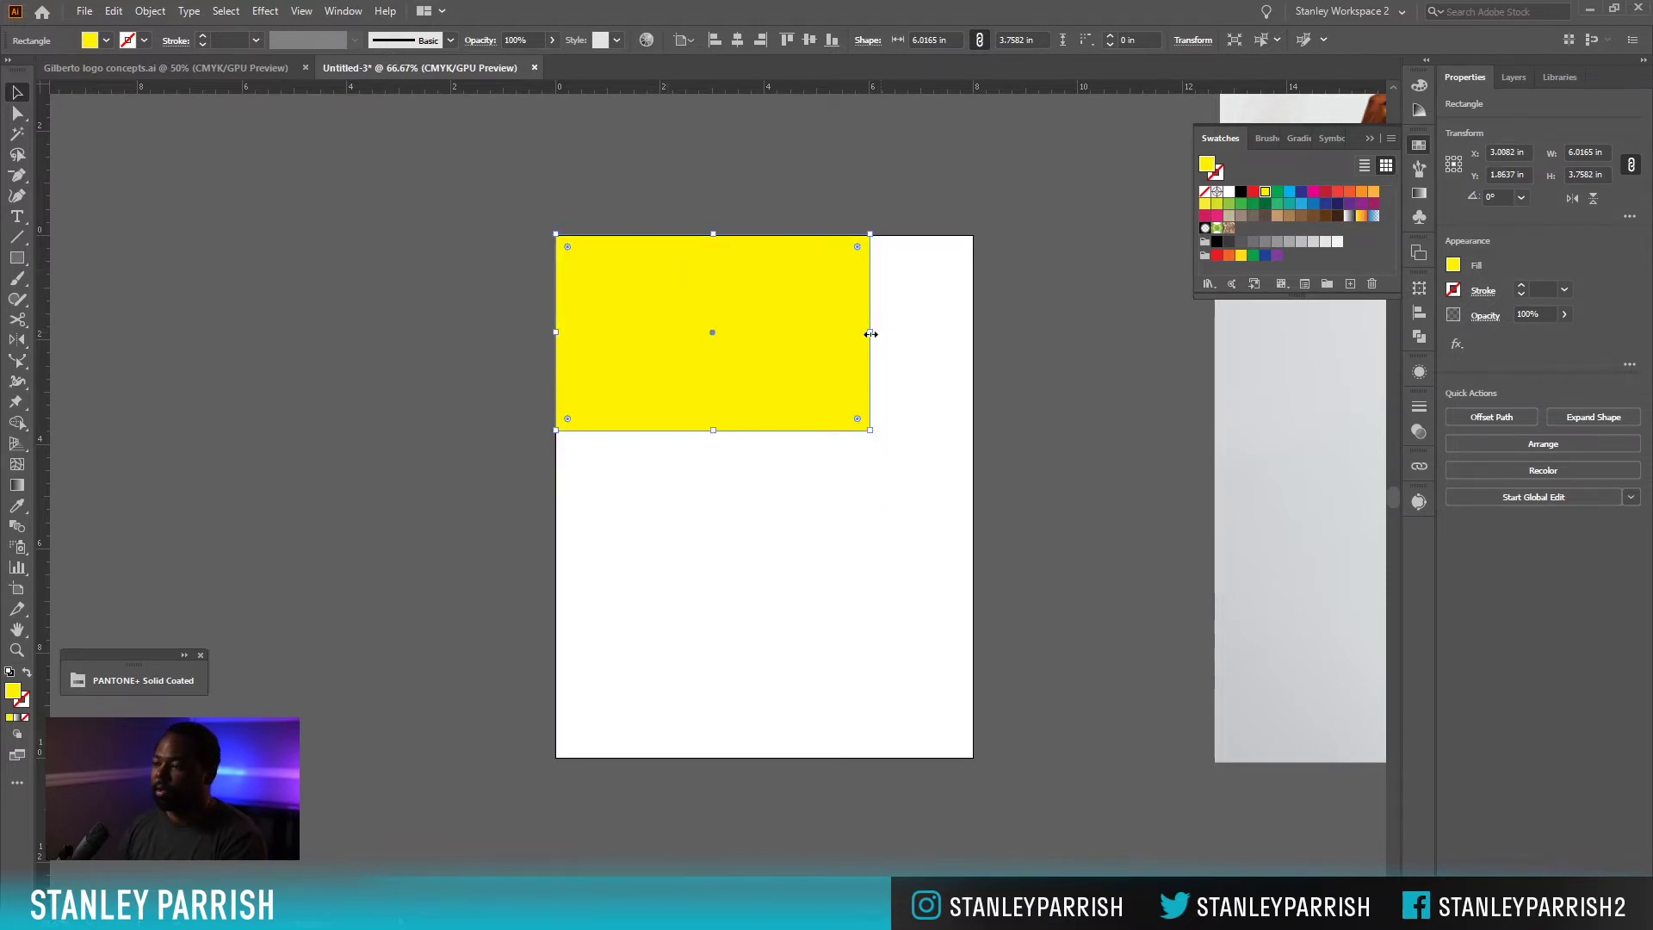
pyautogui.moveTo(871, 333); pyautogui.dragTo(973, 336)
pyautogui.moveTo(766, 431); pyautogui.dragTo(767, 488)
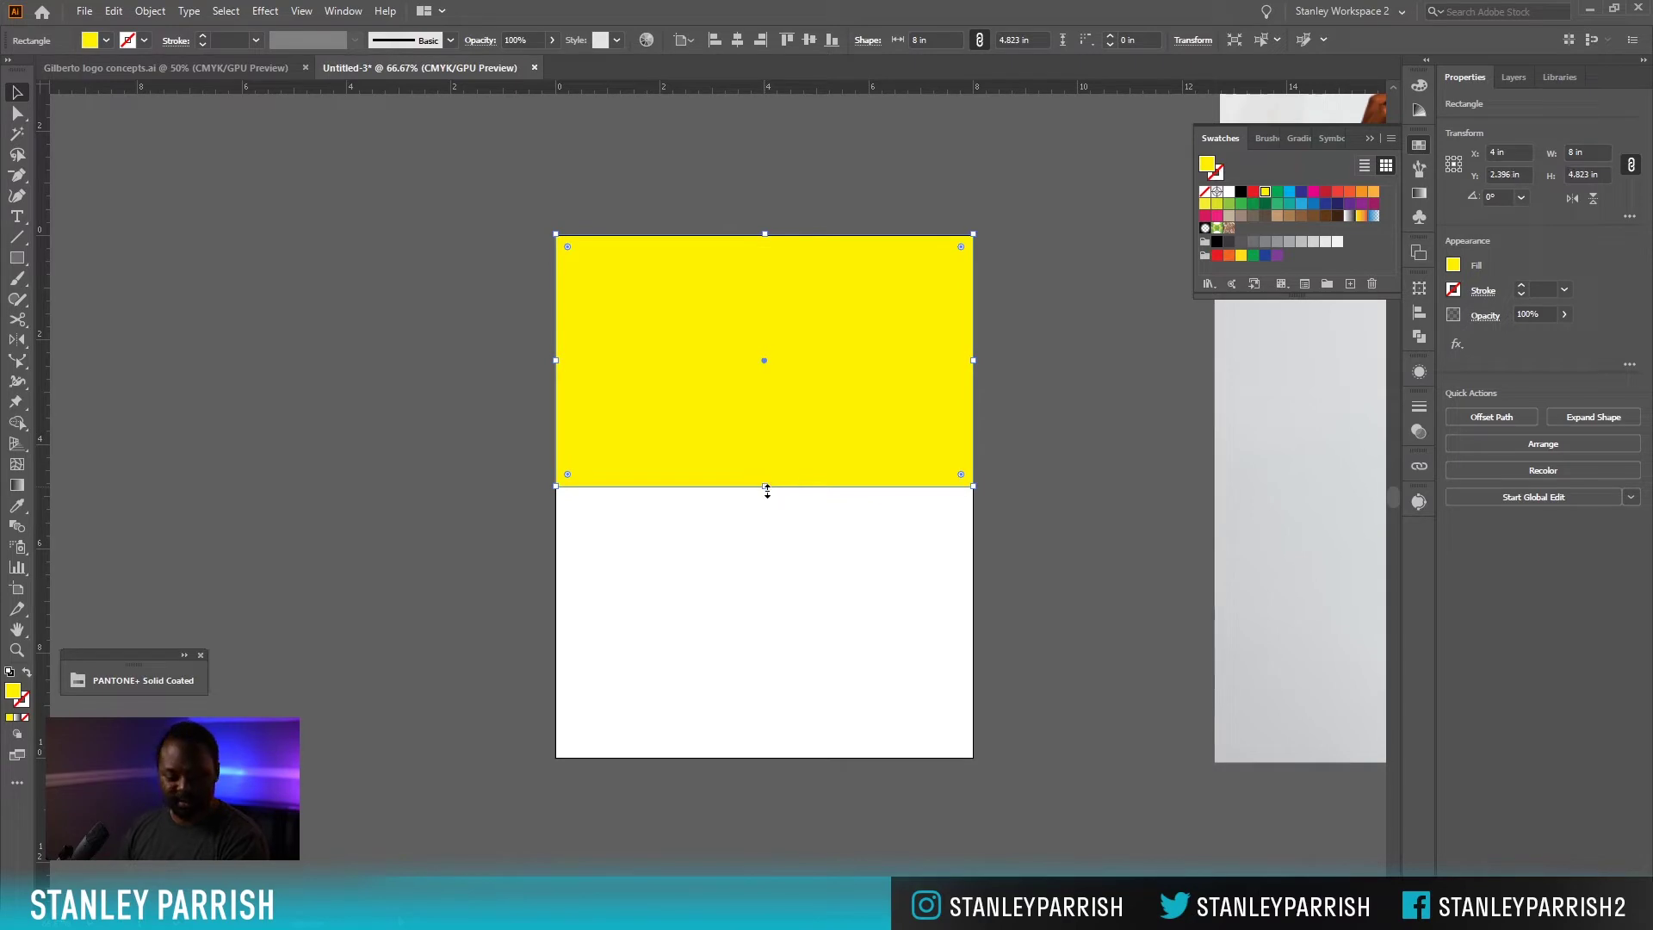
pyautogui.moveTo(767, 490); pyautogui.dragTo(765, 533)
pyautogui.click(1052, 448)
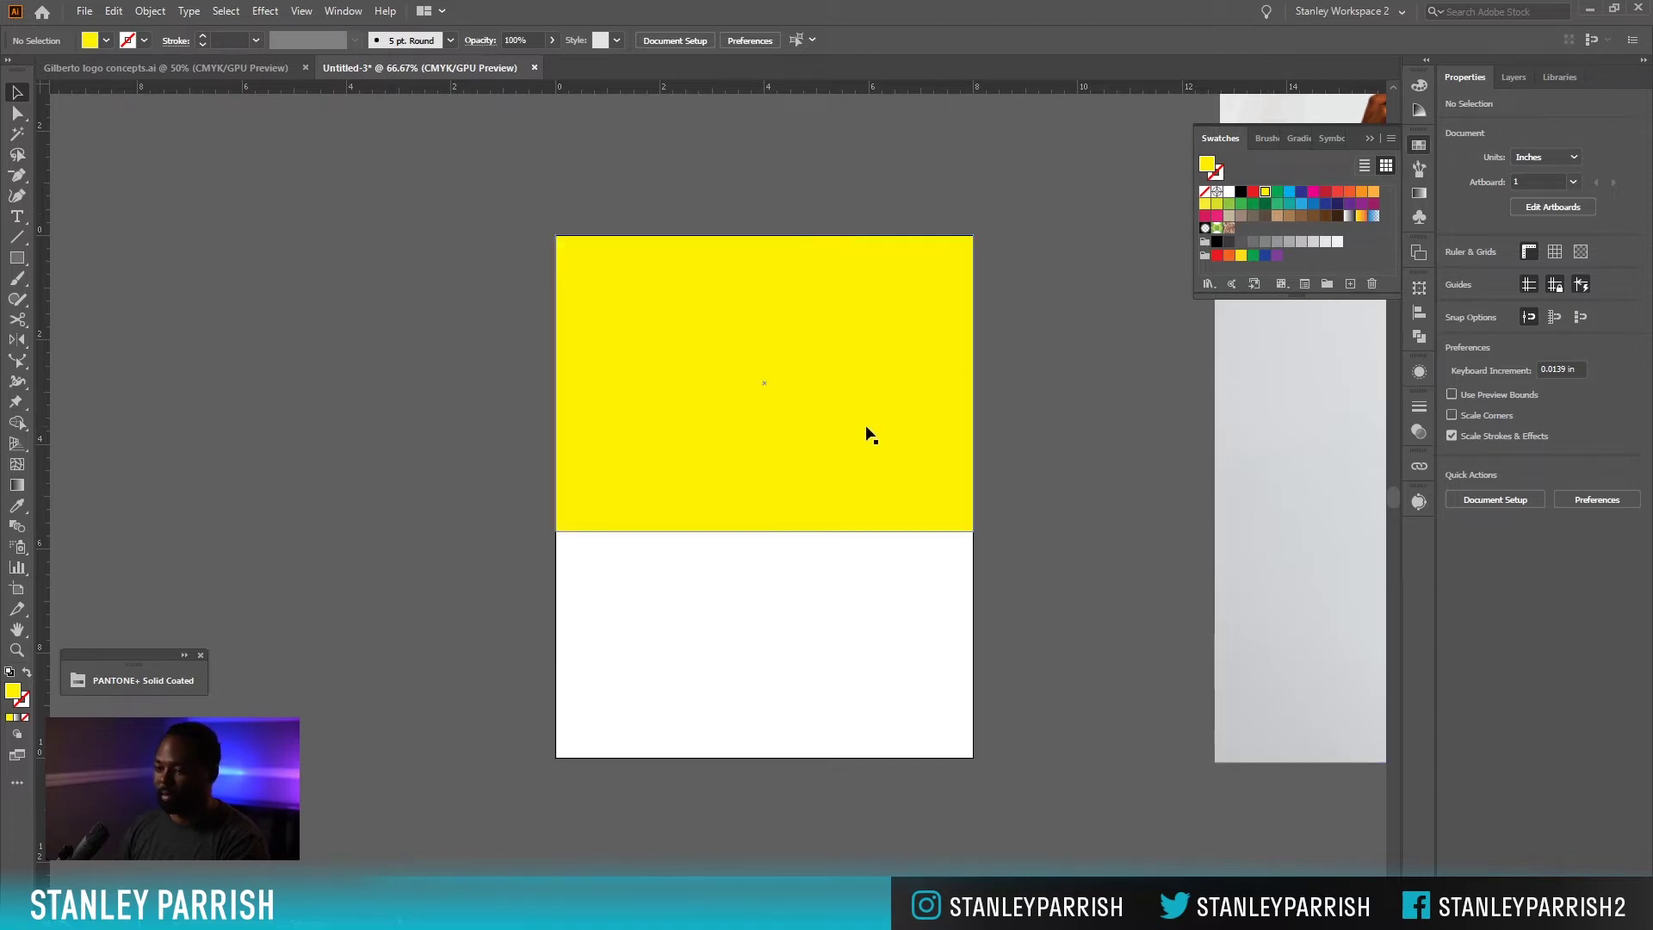
# Duplicate the yellow rectangle as a black one behind it, about 6.32 in high, covering the rest of the artboard to its lower edge.
pyautogui.moveTo(761, 436); pyautogui.dragTo(790, 616)
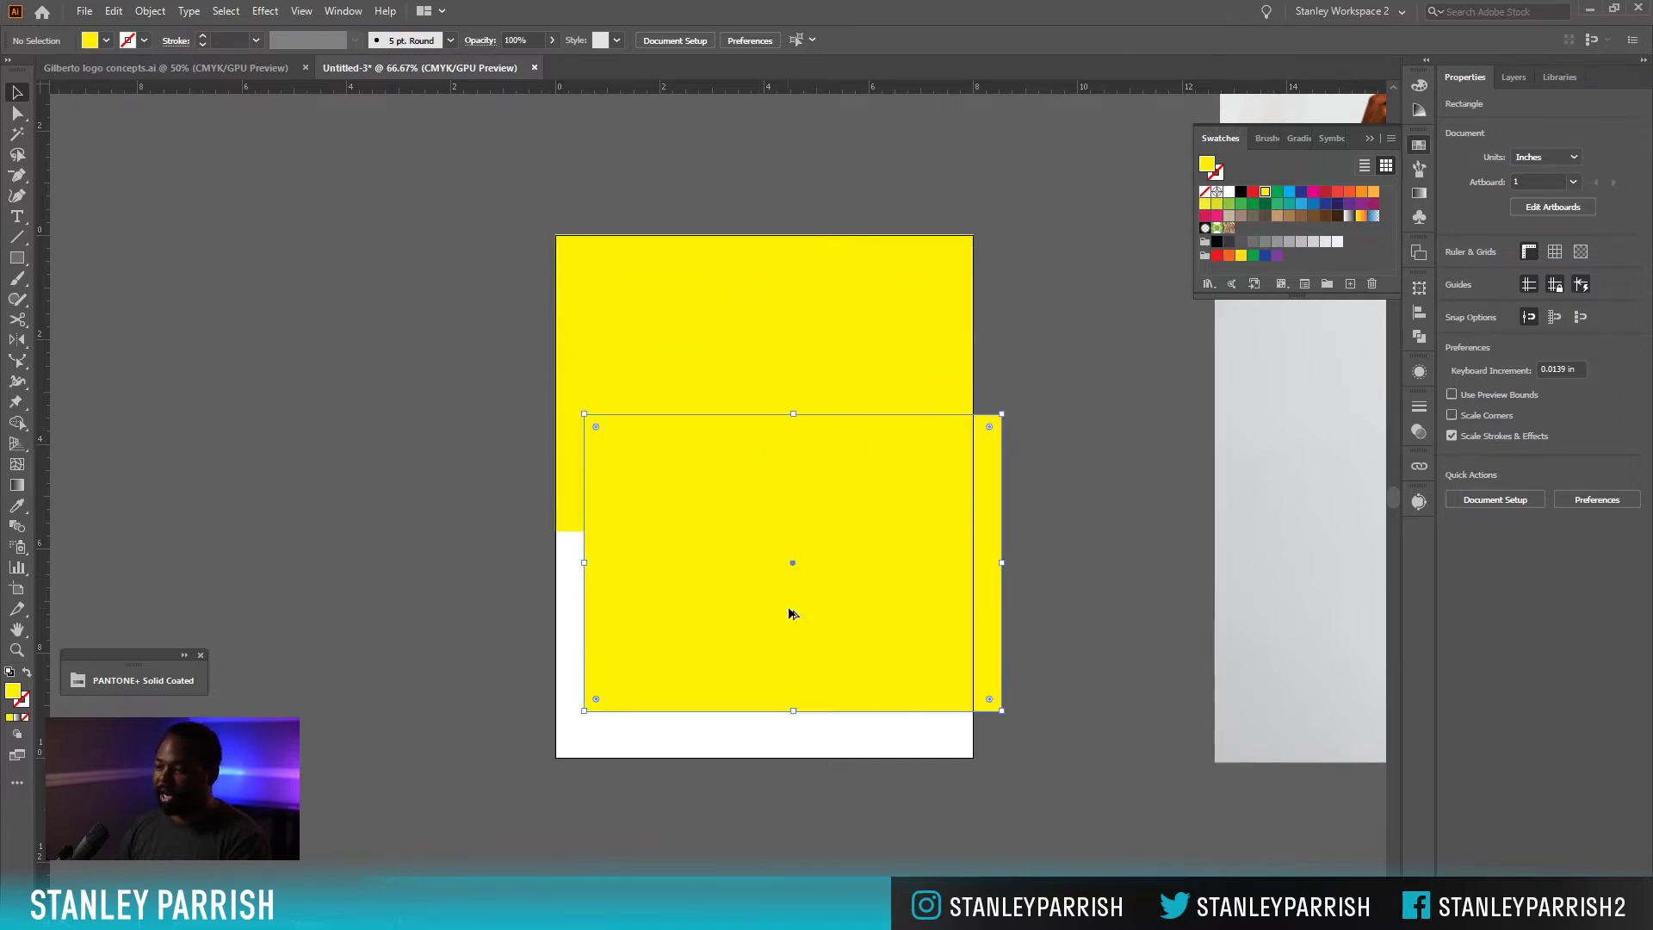
pyautogui.click(1240, 191)
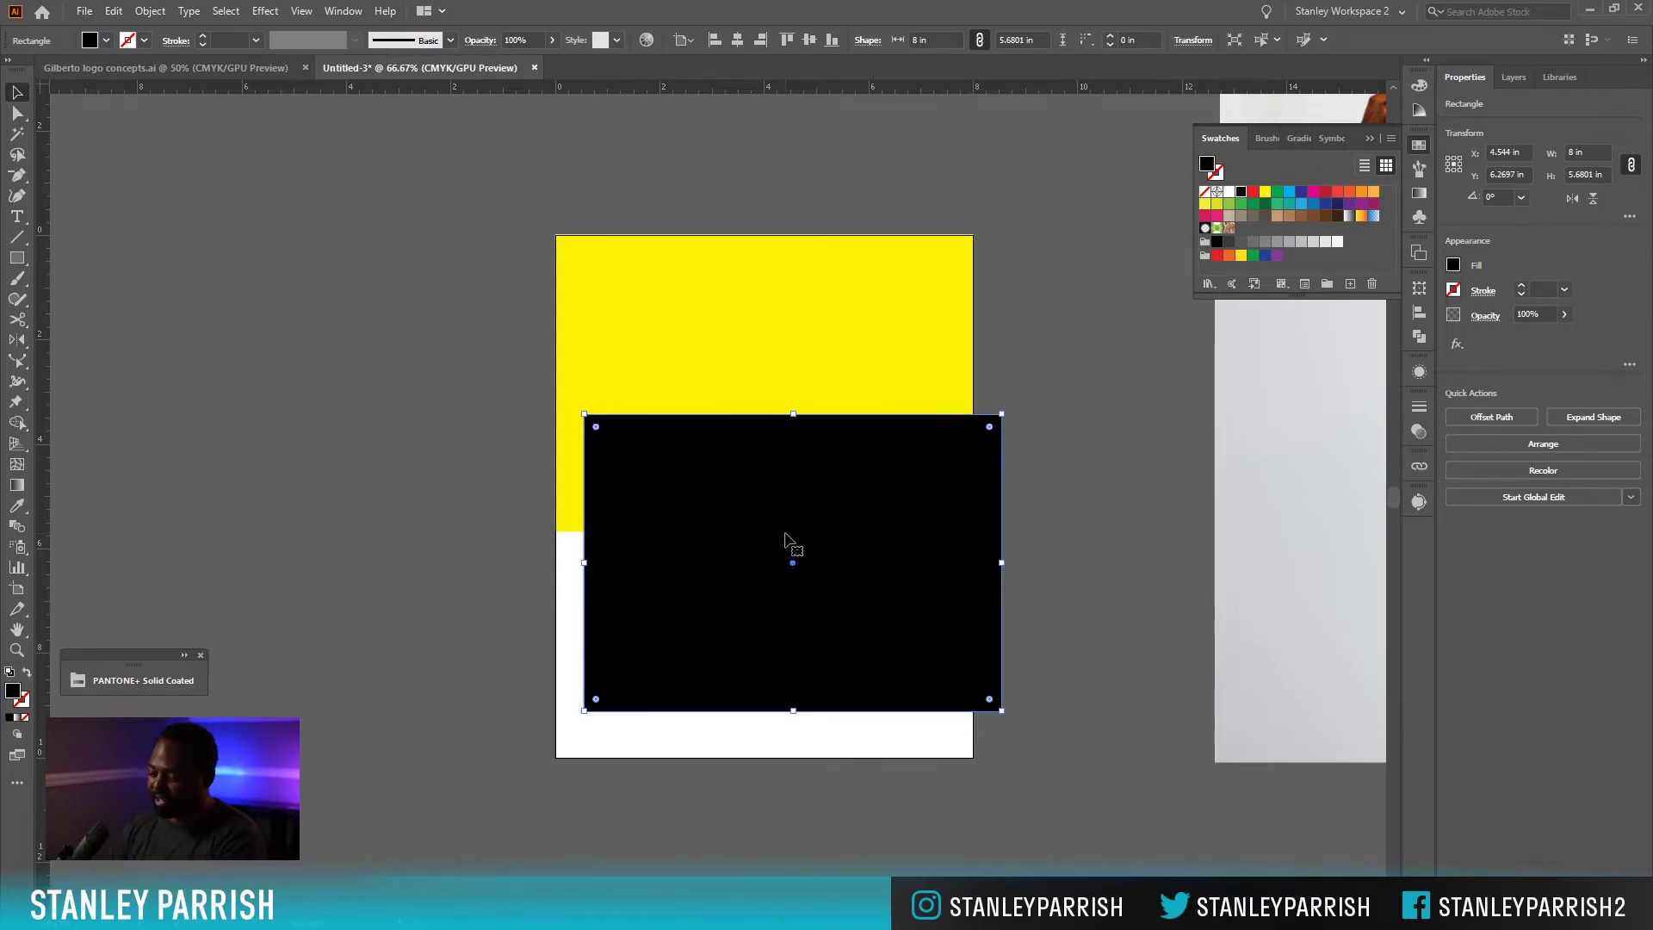
pyautogui.hotkey('ctrl', '[')
pyautogui.moveTo(843, 597); pyautogui.dragTo(816, 610)
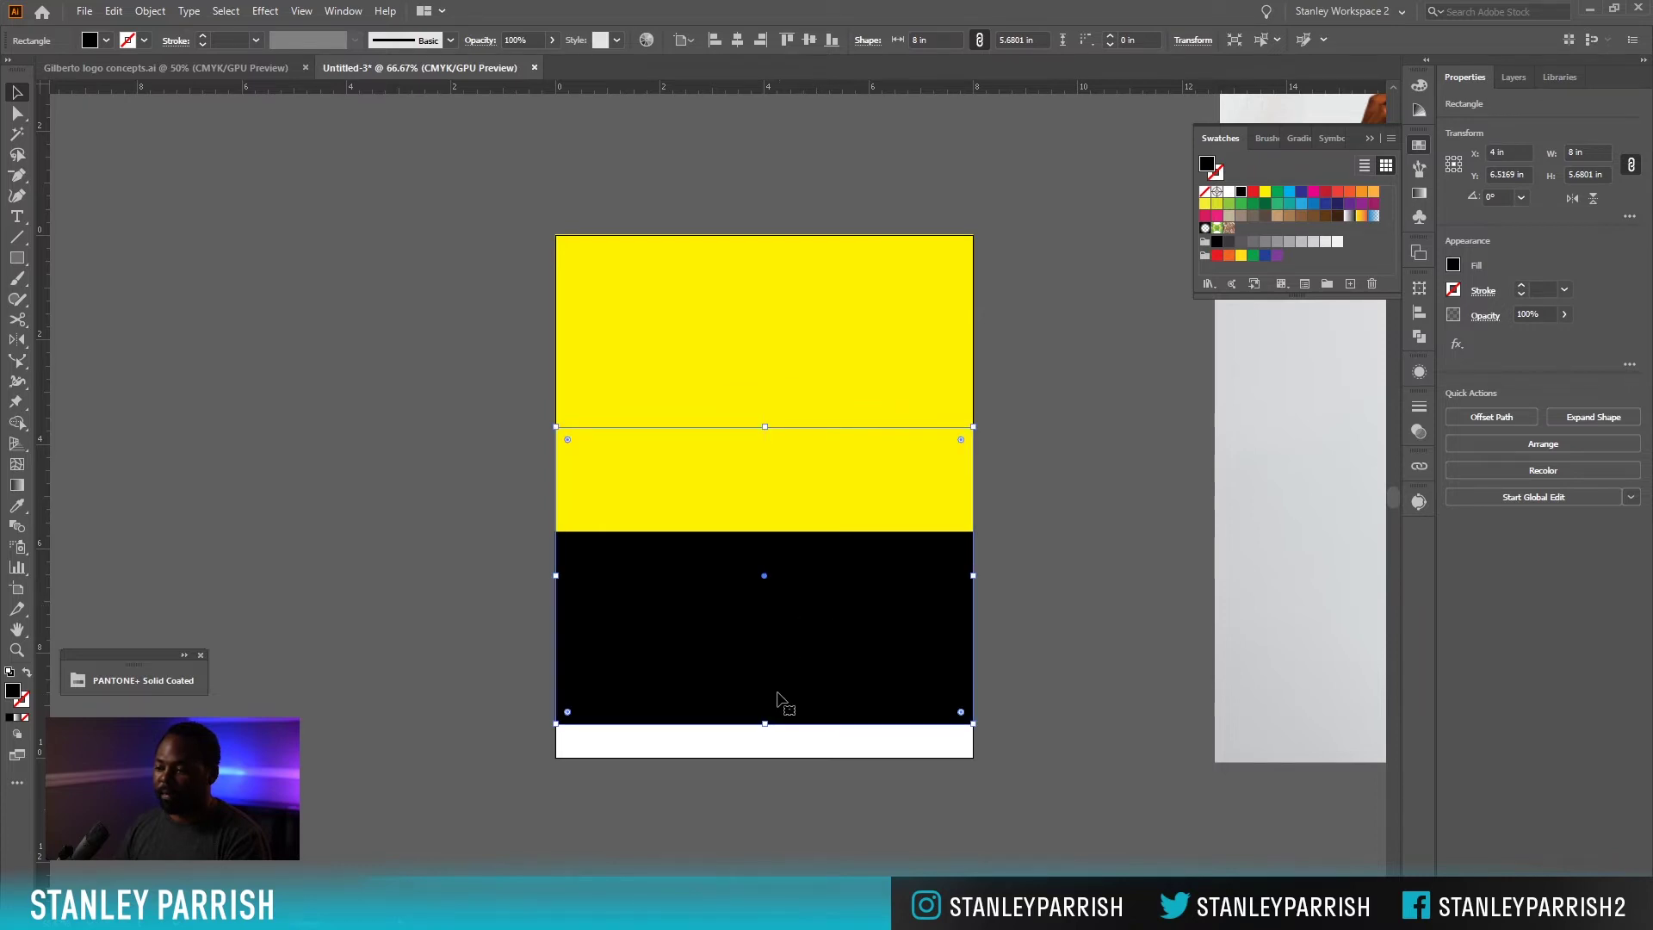
pyautogui.moveTo(766, 724); pyautogui.dragTo(766, 757)
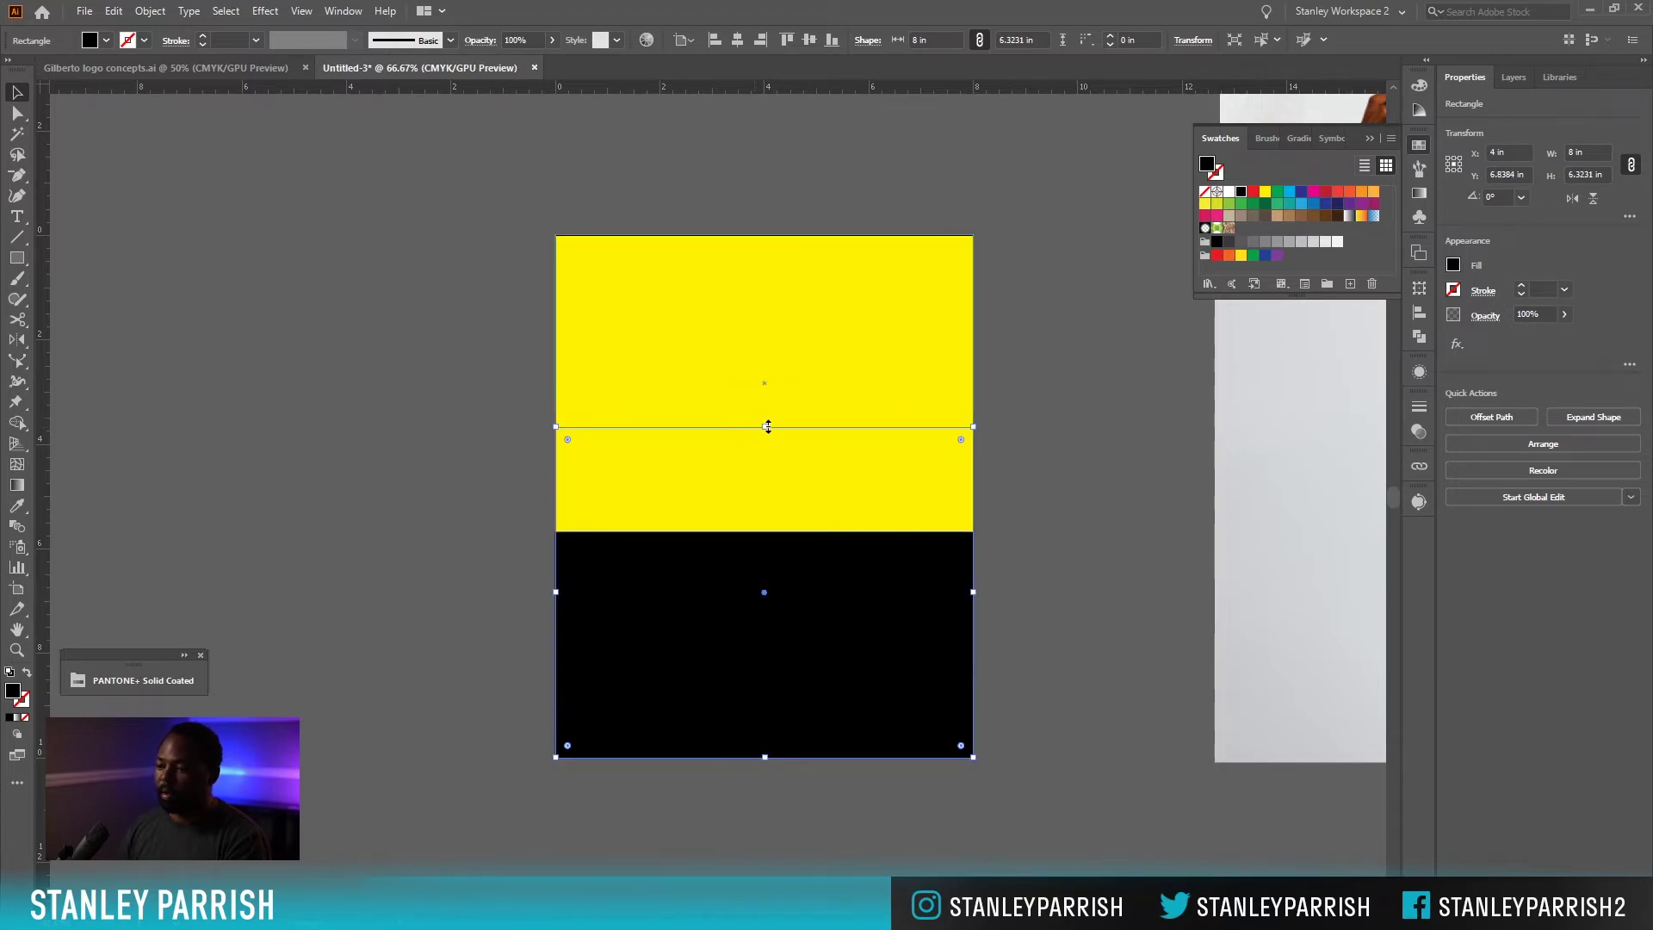
# Slant the yellow shape's lower edge by moving its lower-left corner well down and its lower-right corner to about Y 5.75 in.
pyautogui.press('a')
pyautogui.click(560, 543)
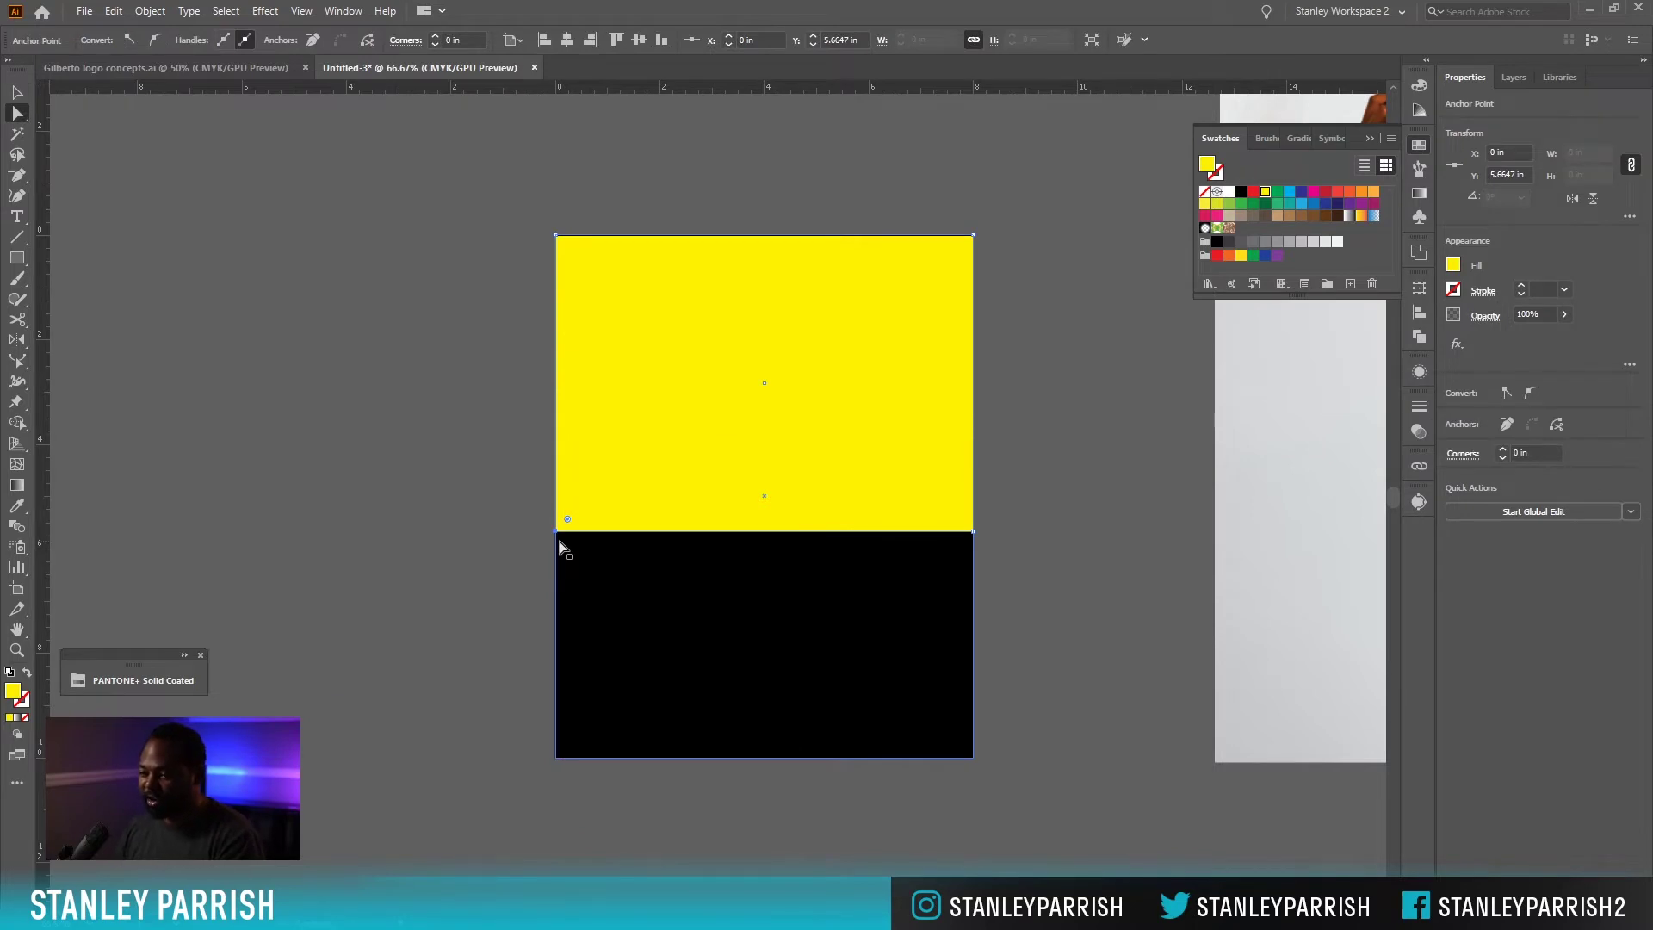
pyautogui.moveTo(559, 539); pyautogui.dragTo(559, 534)
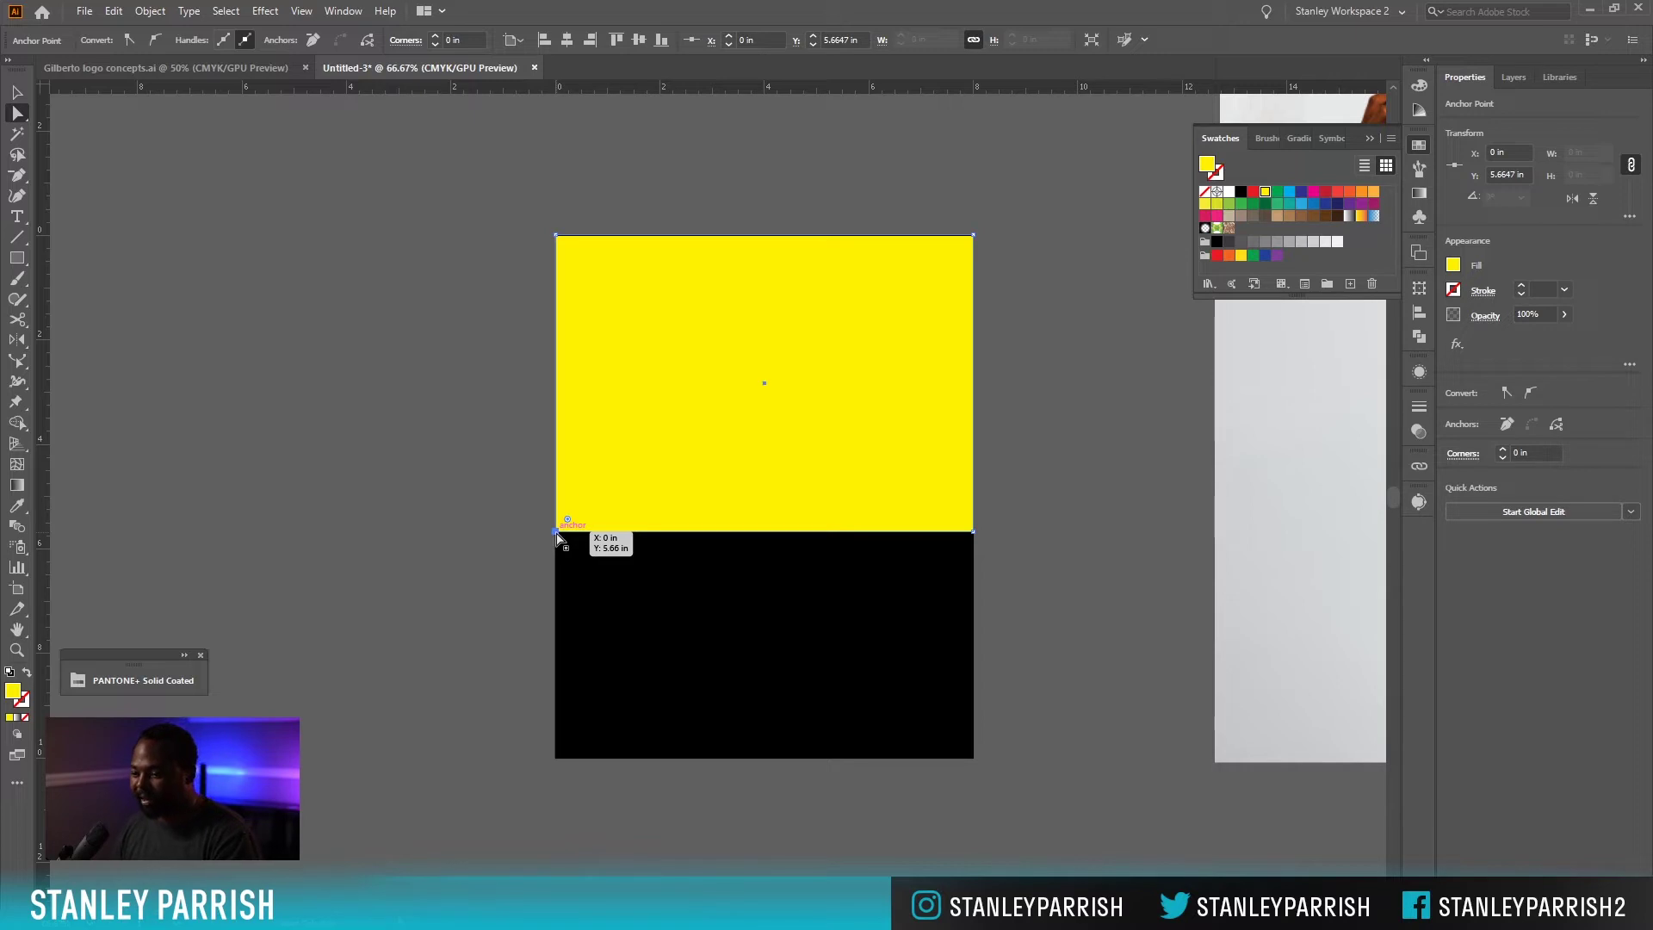
pyautogui.moveTo(556, 533); pyautogui.dragTo(557, 578)
pyautogui.click(1025, 498)
pyautogui.moveTo(974, 534); pyautogui.dragTo(975, 537)
pyautogui.click(1050, 525)
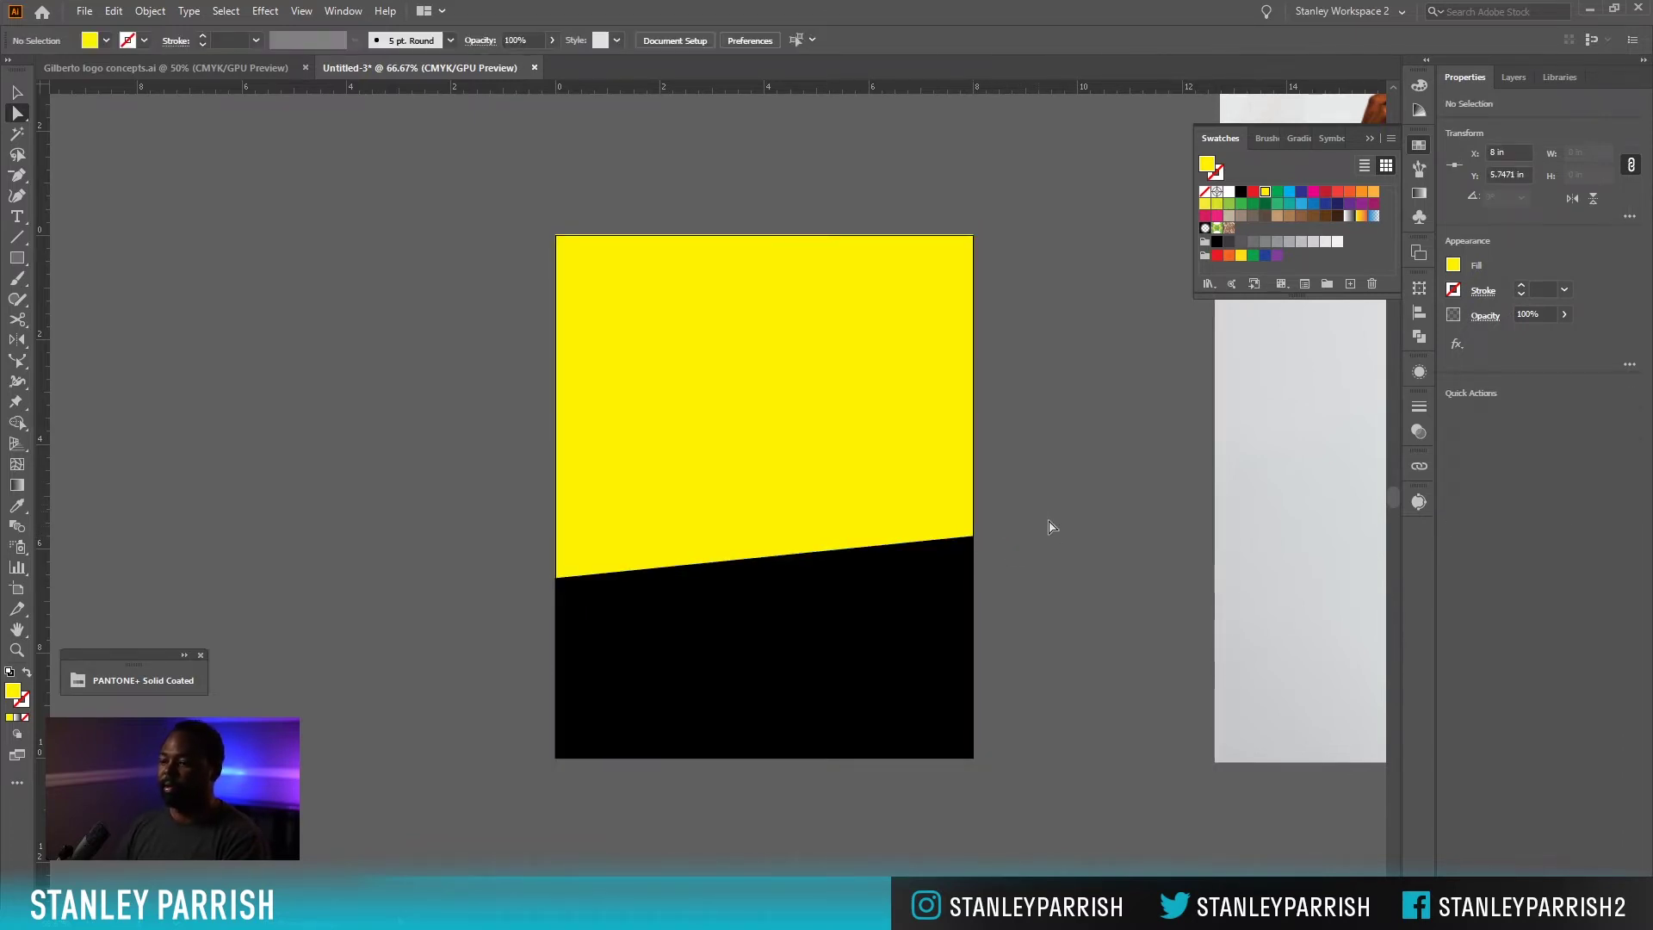
# Draw a circle about 2.08 in in diameter at the left of the black area and fill it with mid grey.
pyautogui.click(17, 261)
pyautogui.moveTo(15, 260); pyautogui.dragTo(71, 296)
pyautogui.moveTo(591, 651); pyautogui.dragTo(701, 734)
pyautogui.press('v')
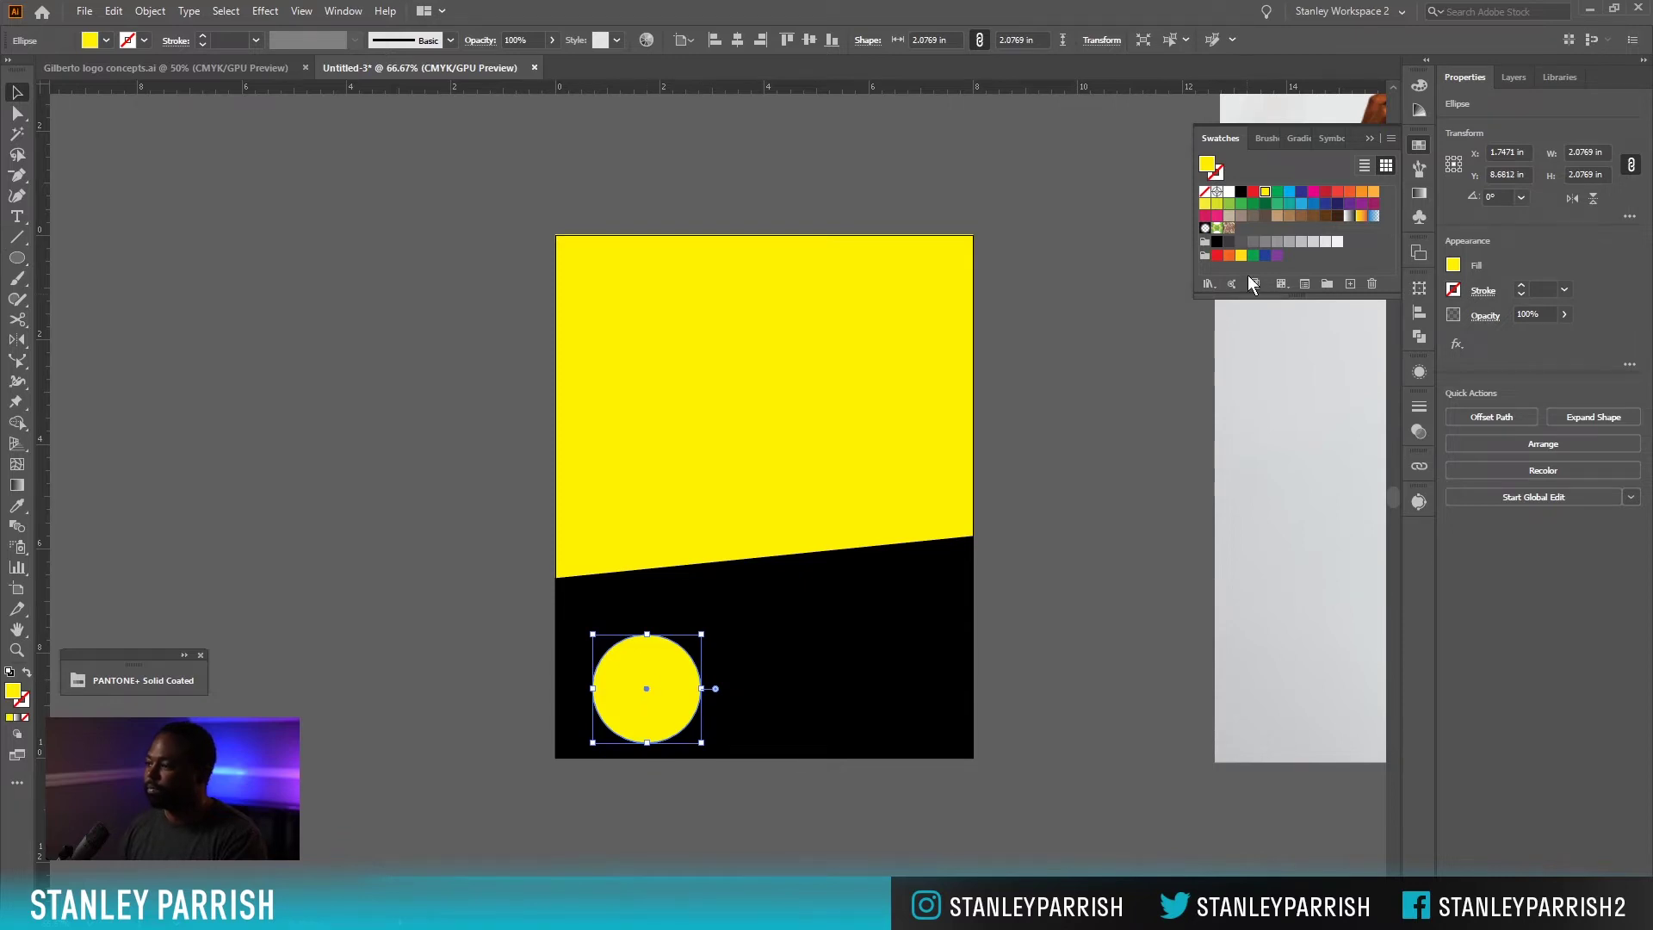
pyautogui.click(1278, 243)
pyautogui.moveTo(658, 689); pyautogui.dragTo(644, 679)
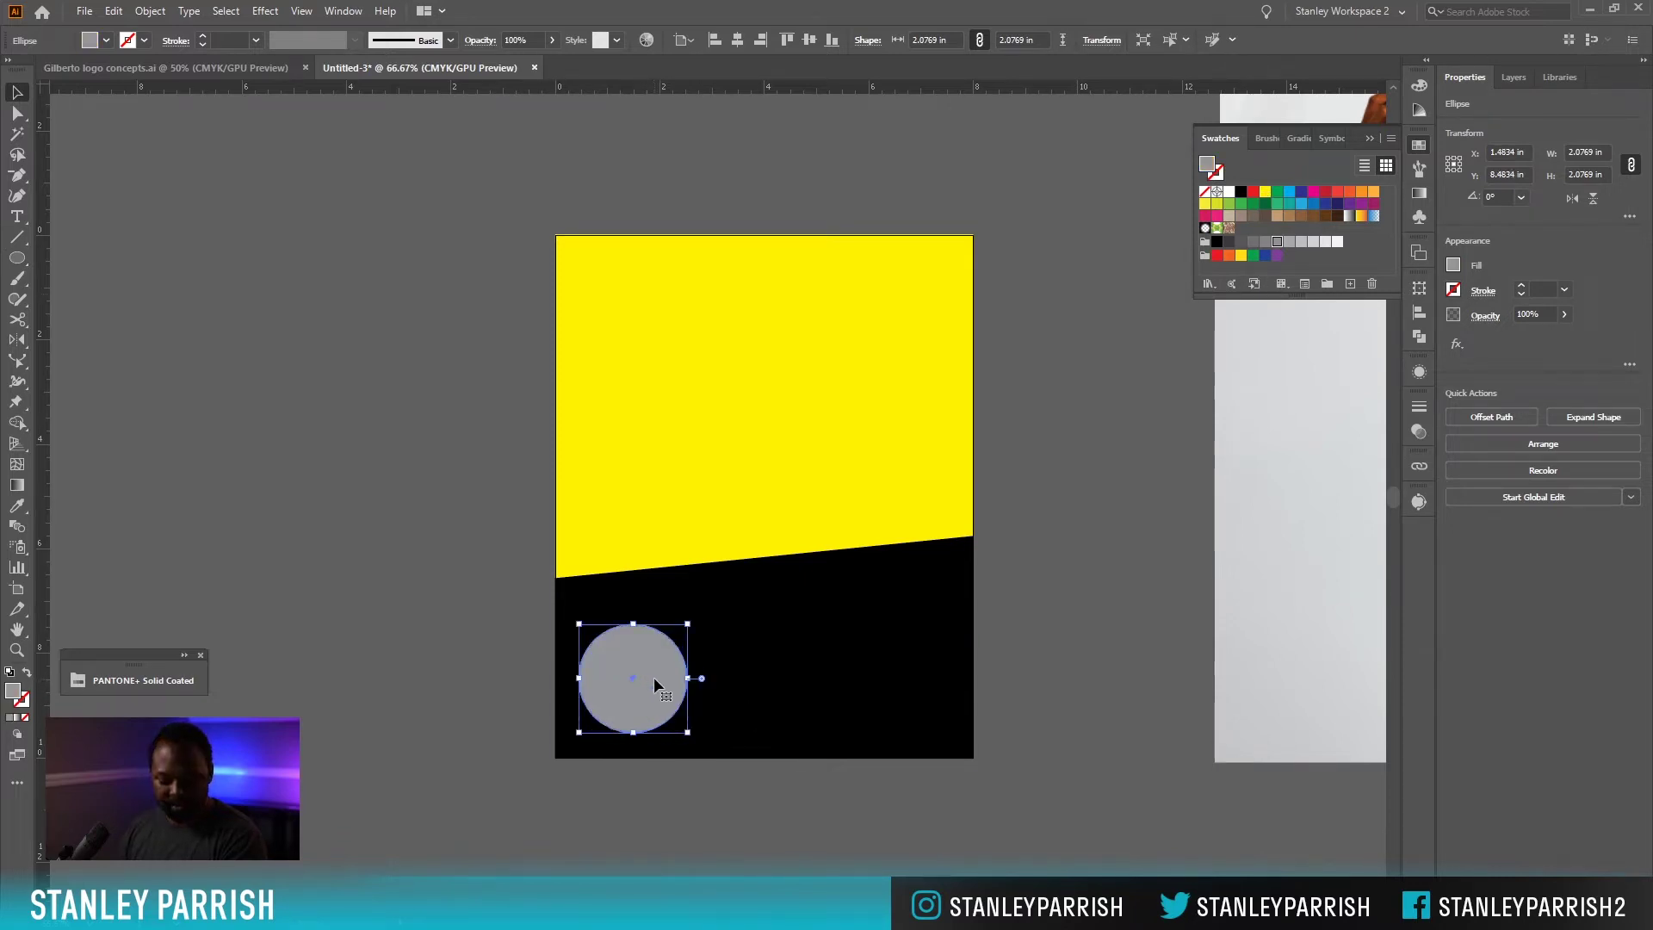
pyautogui.moveTo(654, 673)
pyautogui.mouseDown()
pyautogui.moveTo(658, 660)
pyautogui.moveTo(658, 679)
pyautogui.mouseUp()
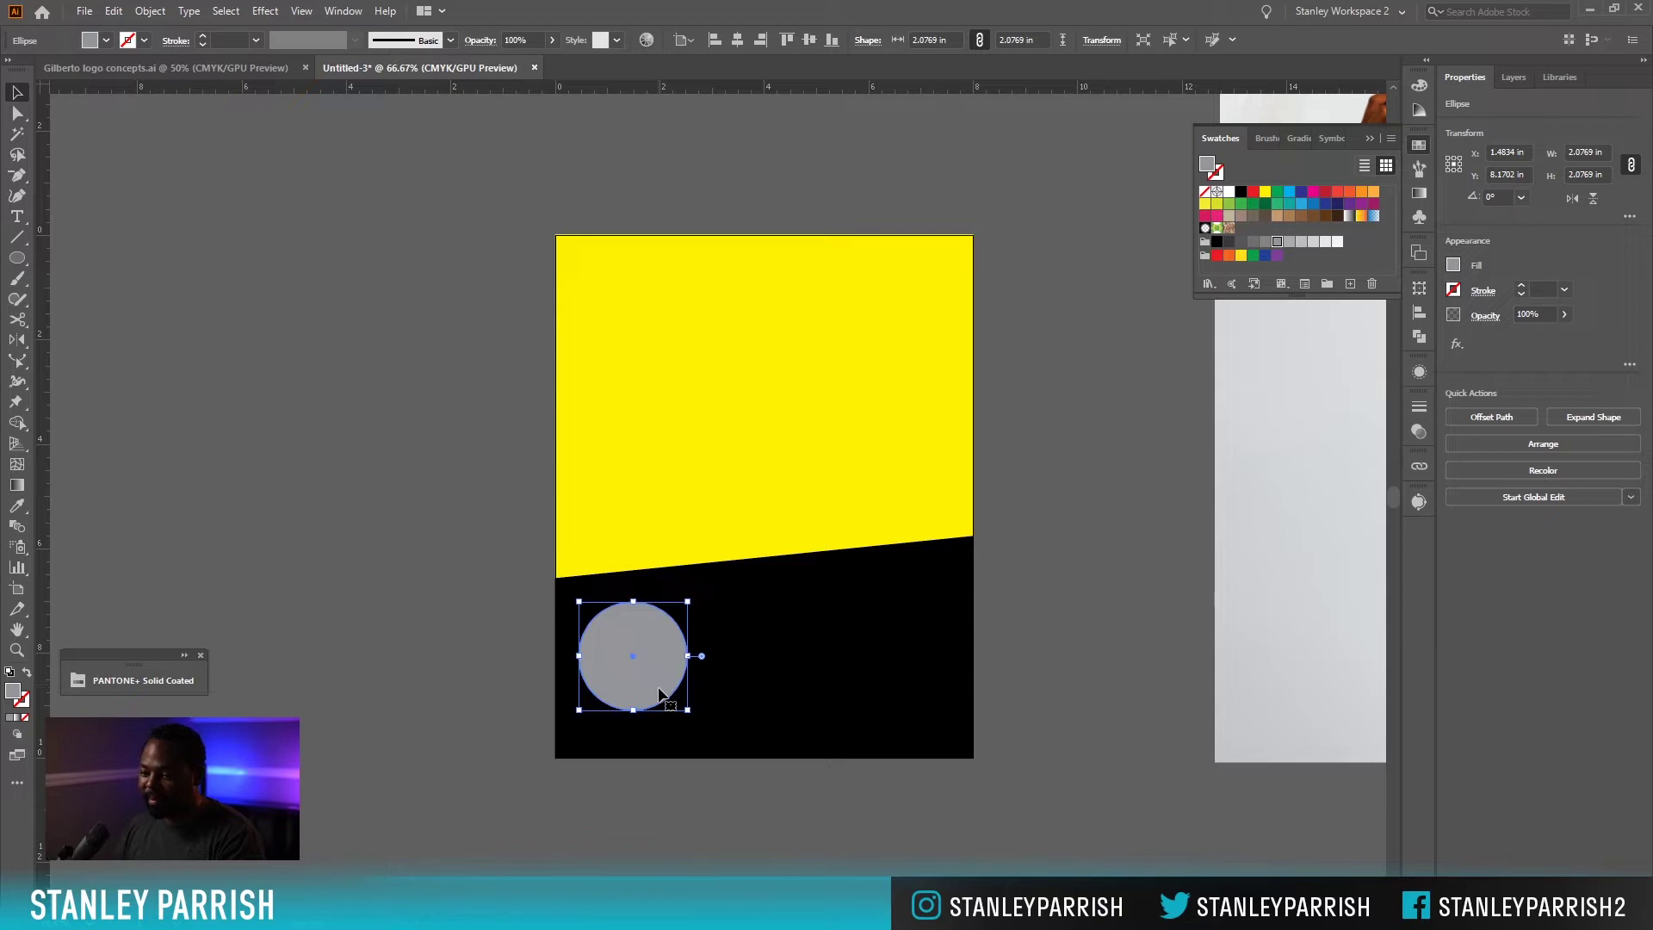
pyautogui.click(809, 866)
# Add the text "CONTACT ME TODAY!" to the right of the grey circle and fill it with white.
pyautogui.press('t')
pyautogui.click(771, 632)
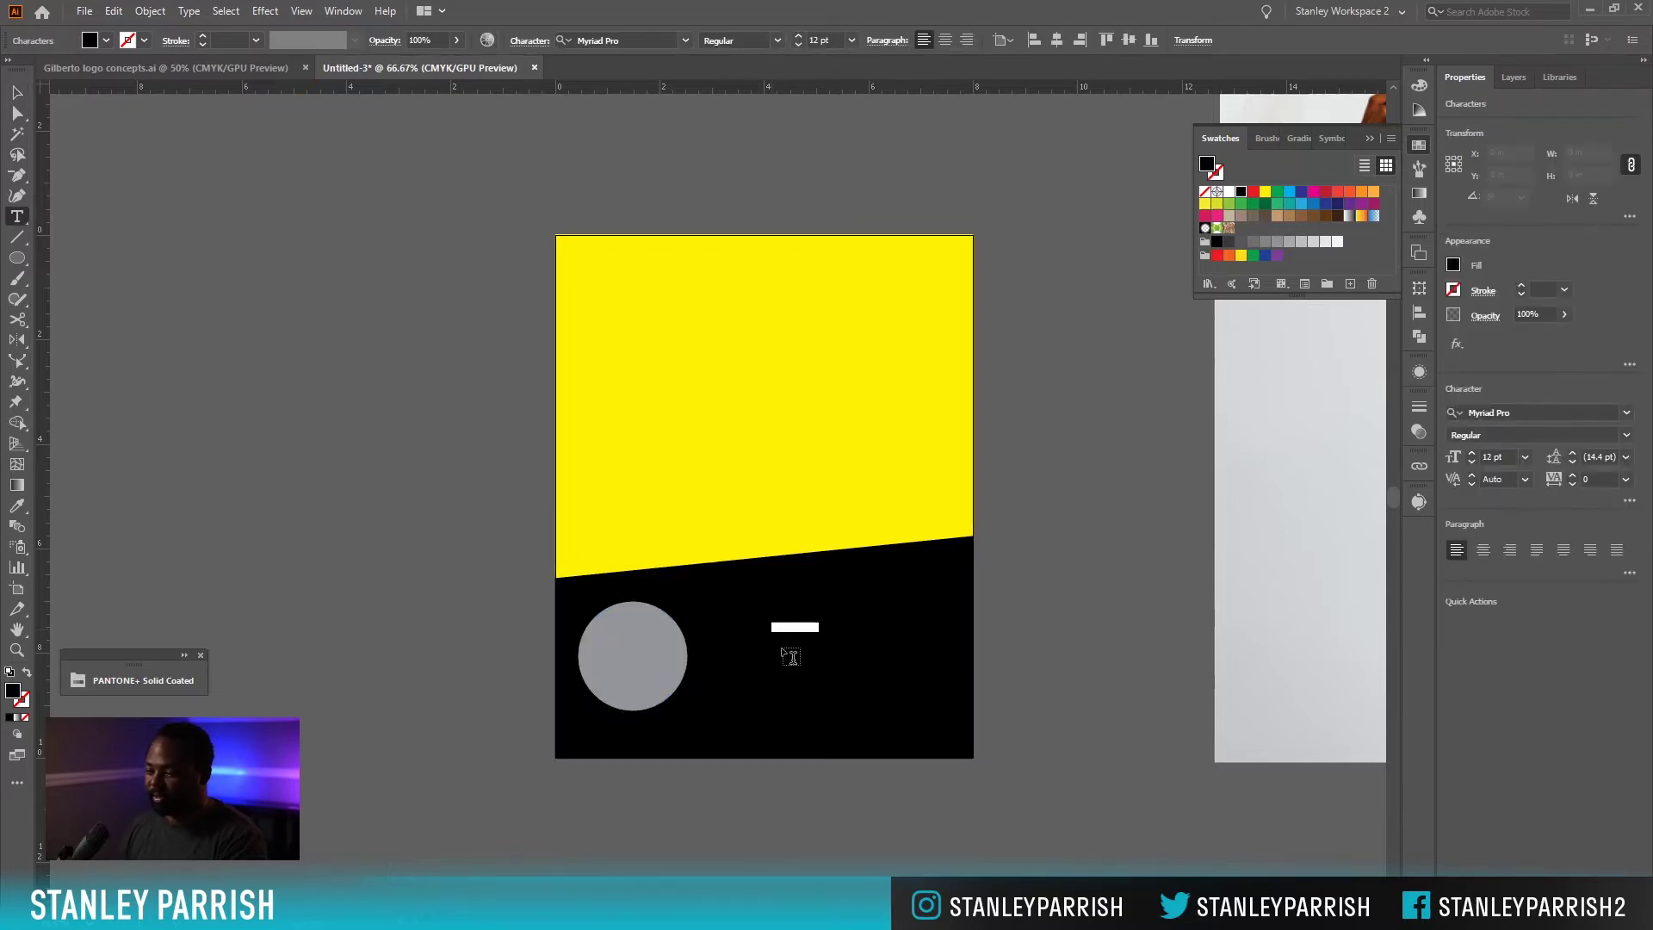
pyautogui.write('Gil')
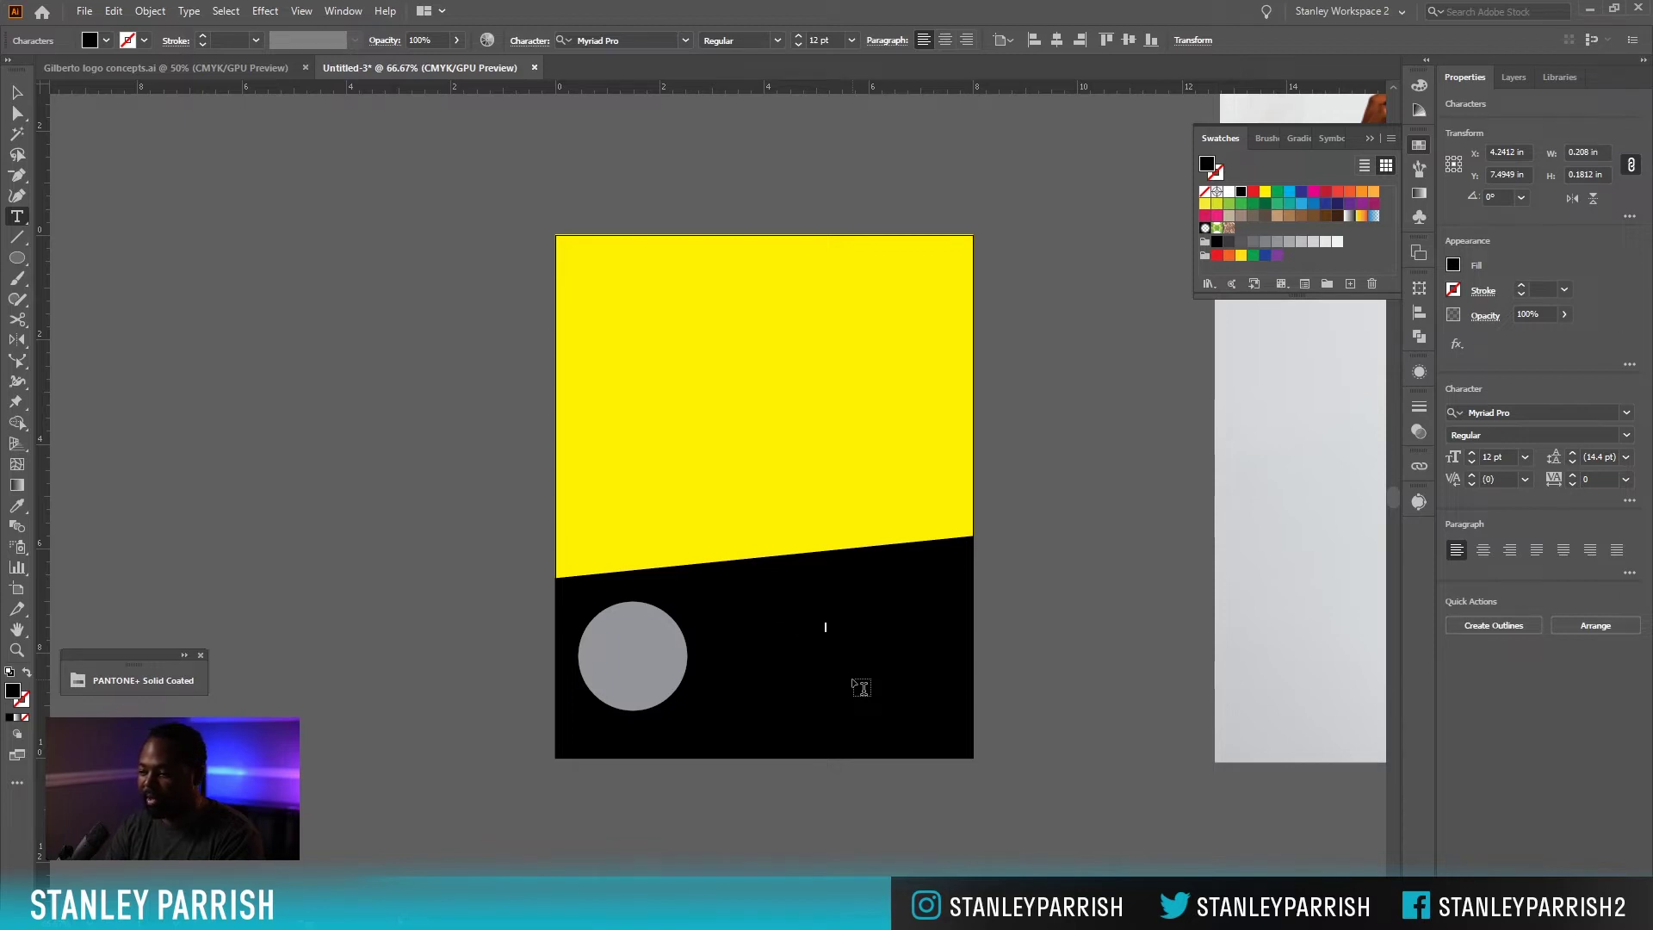
pyautogui.press('Escape')
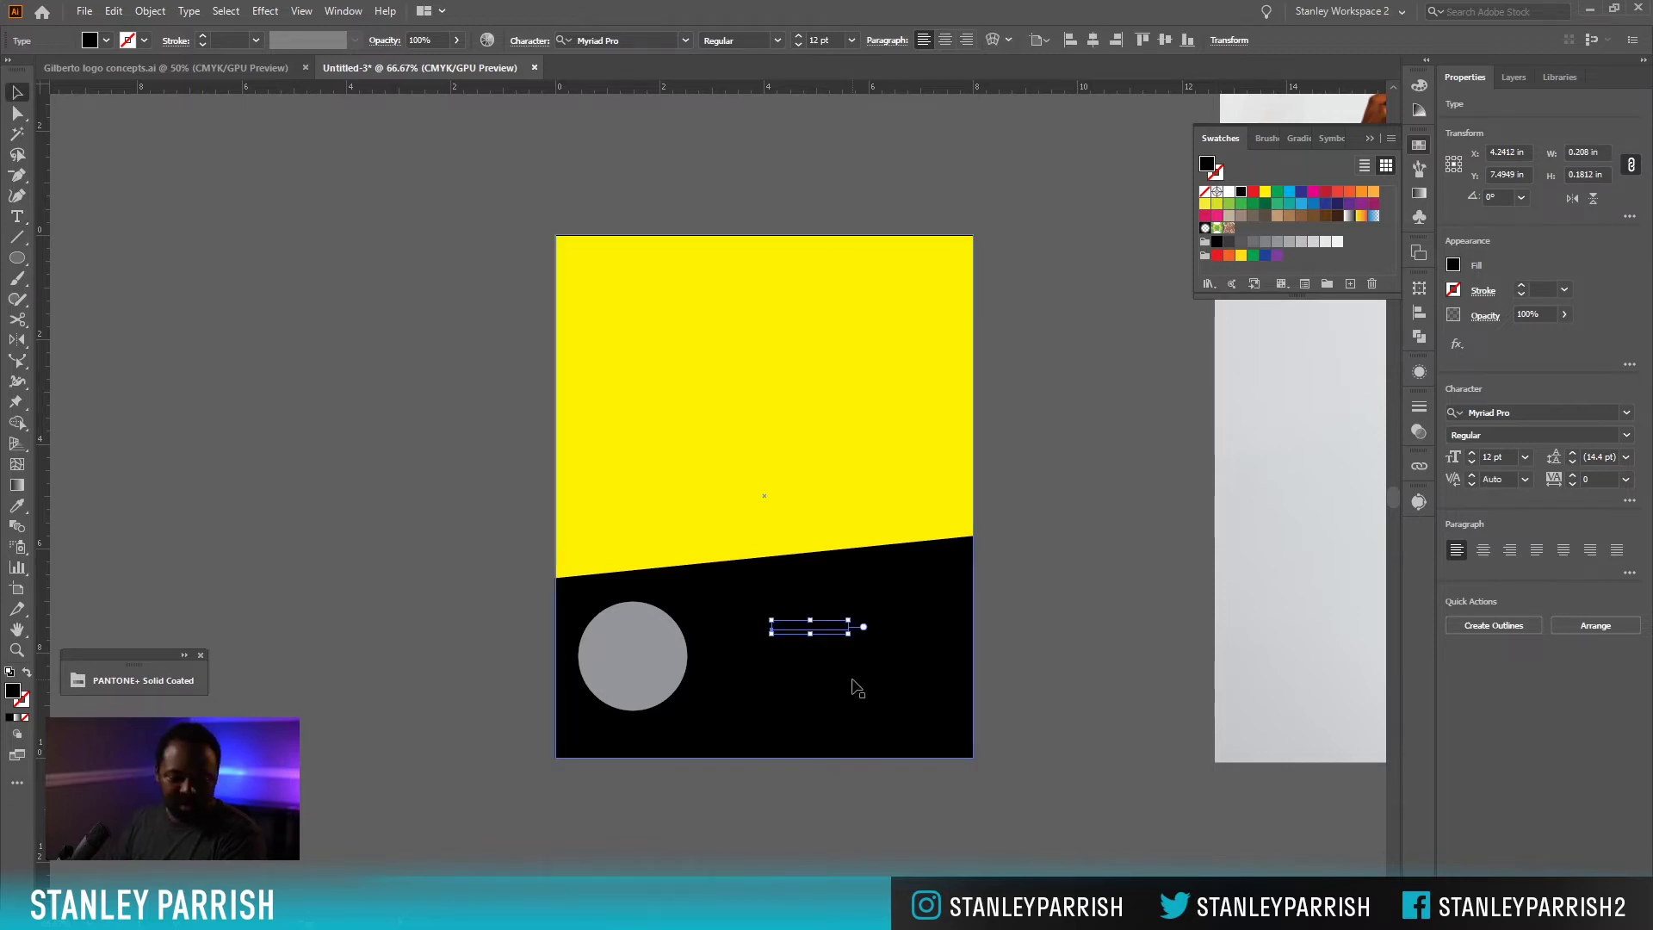
pyautogui.click(1230, 192)
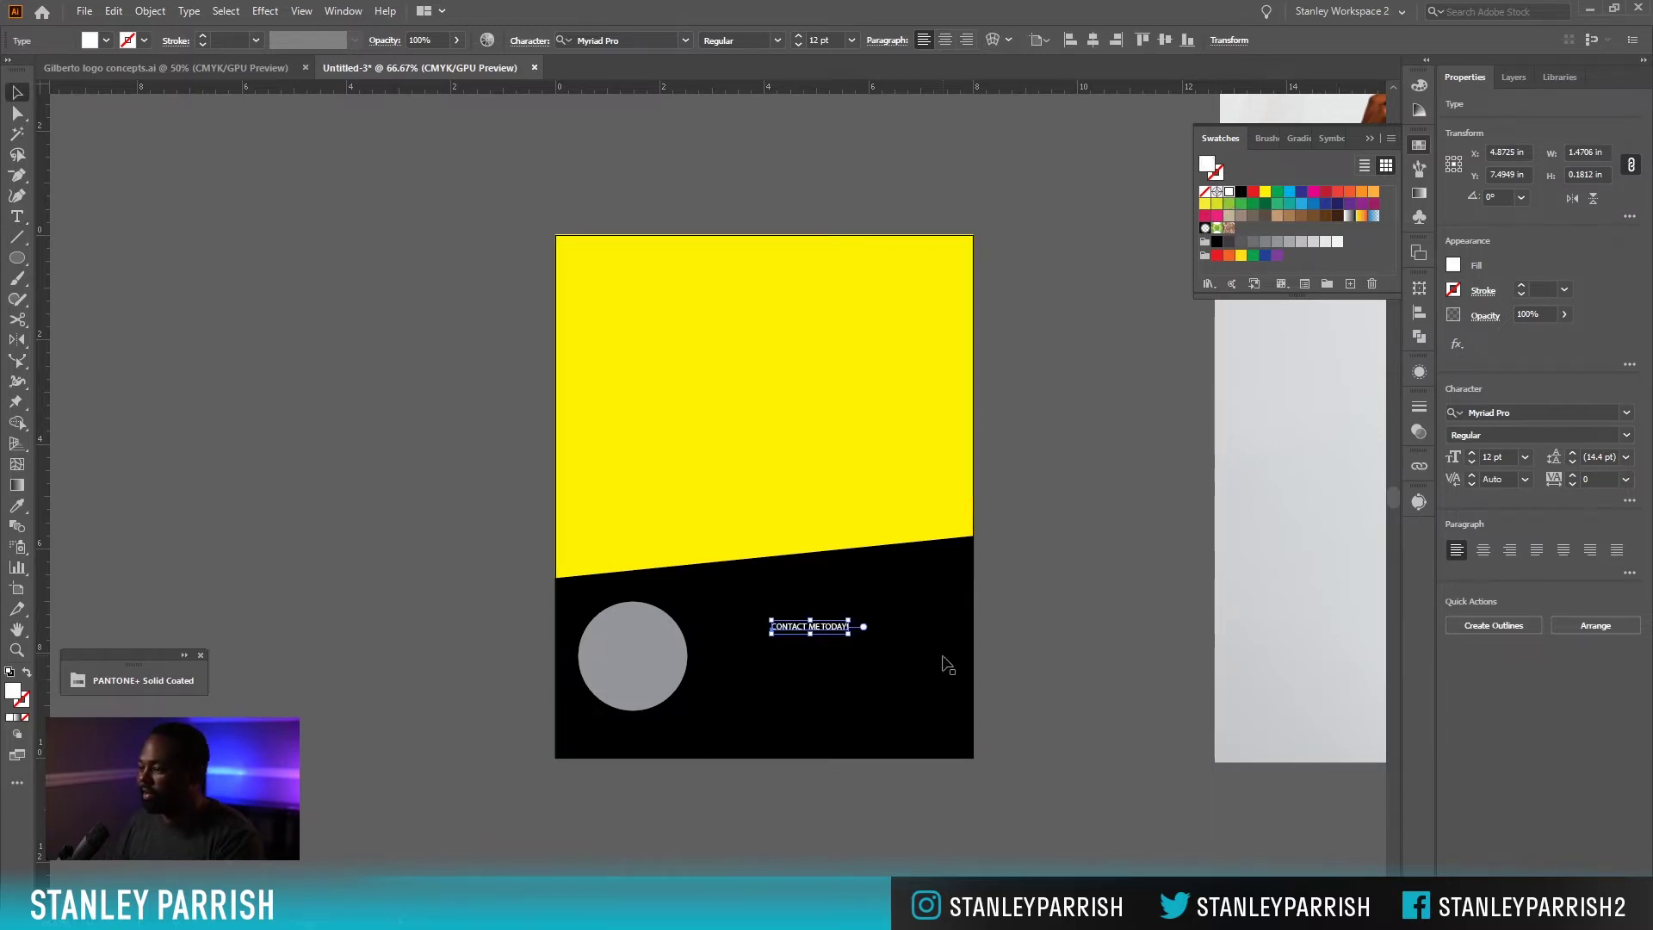
# Enlarge the "CONTACT ME TODAY!" text to about 32.68 pt beside the grey circle and move the circle slightly up.
pyautogui.moveTo(848, 620); pyautogui.dragTo(929, 576)
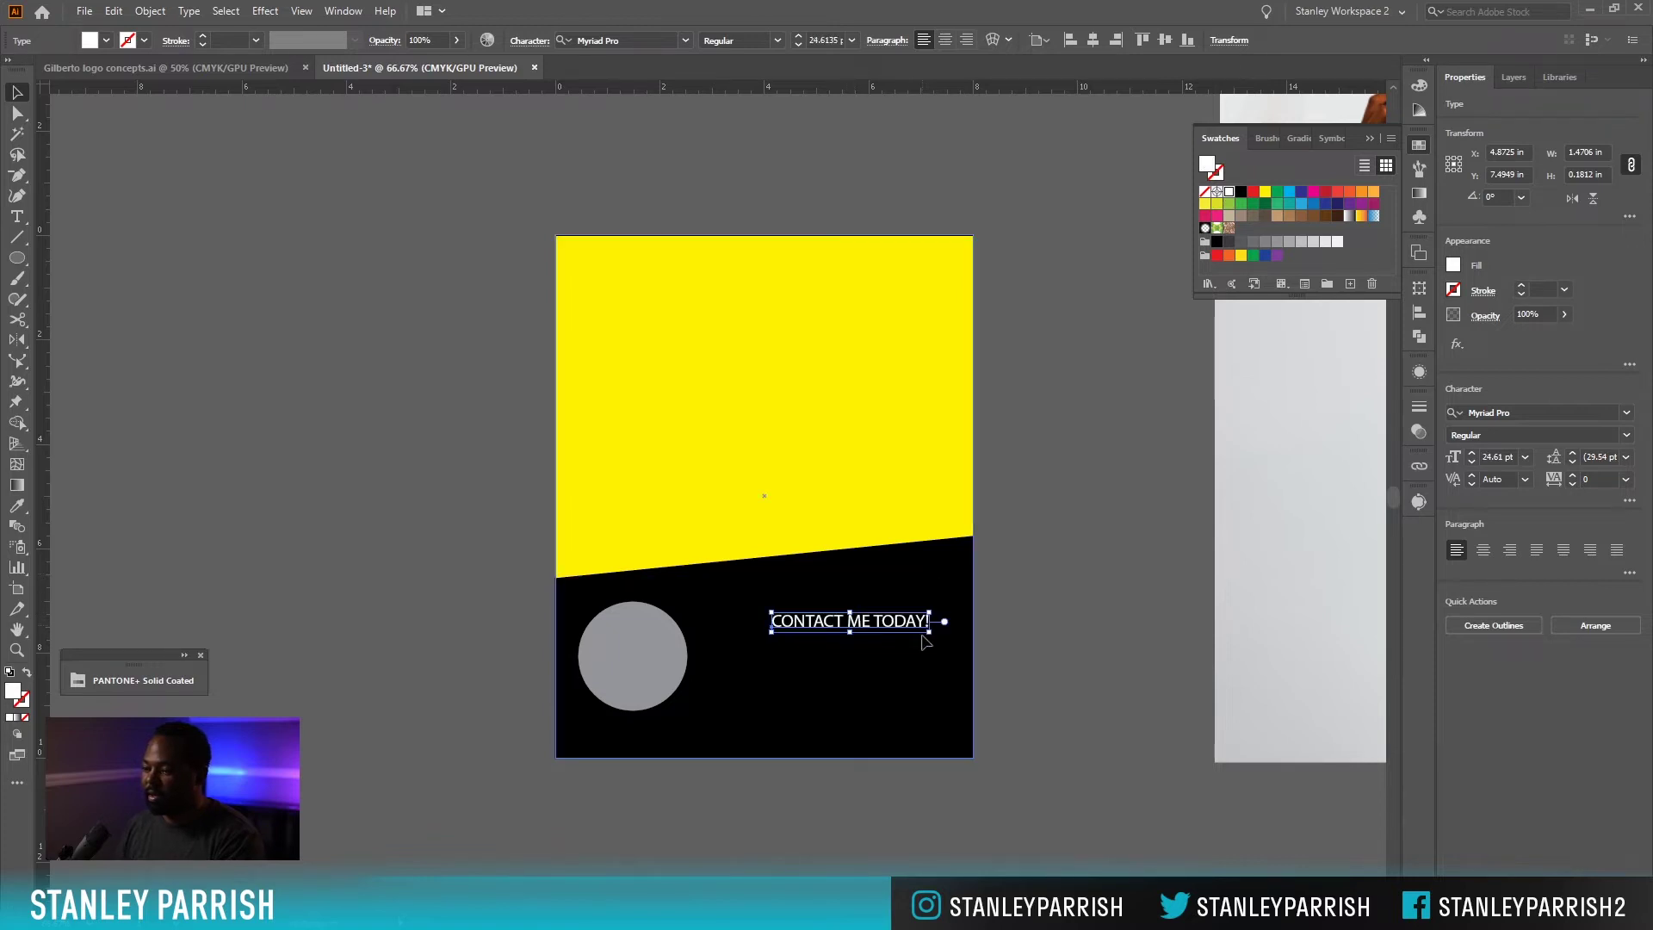
pyautogui.moveTo(764, 626); pyautogui.dragTo(766, 682)
pyautogui.moveTo(859, 635)
pyautogui.mouseDown()
pyautogui.moveTo(854, 603)
pyautogui.moveTo(861, 633)
pyautogui.mouseUp()
pyautogui.click(1097, 584)
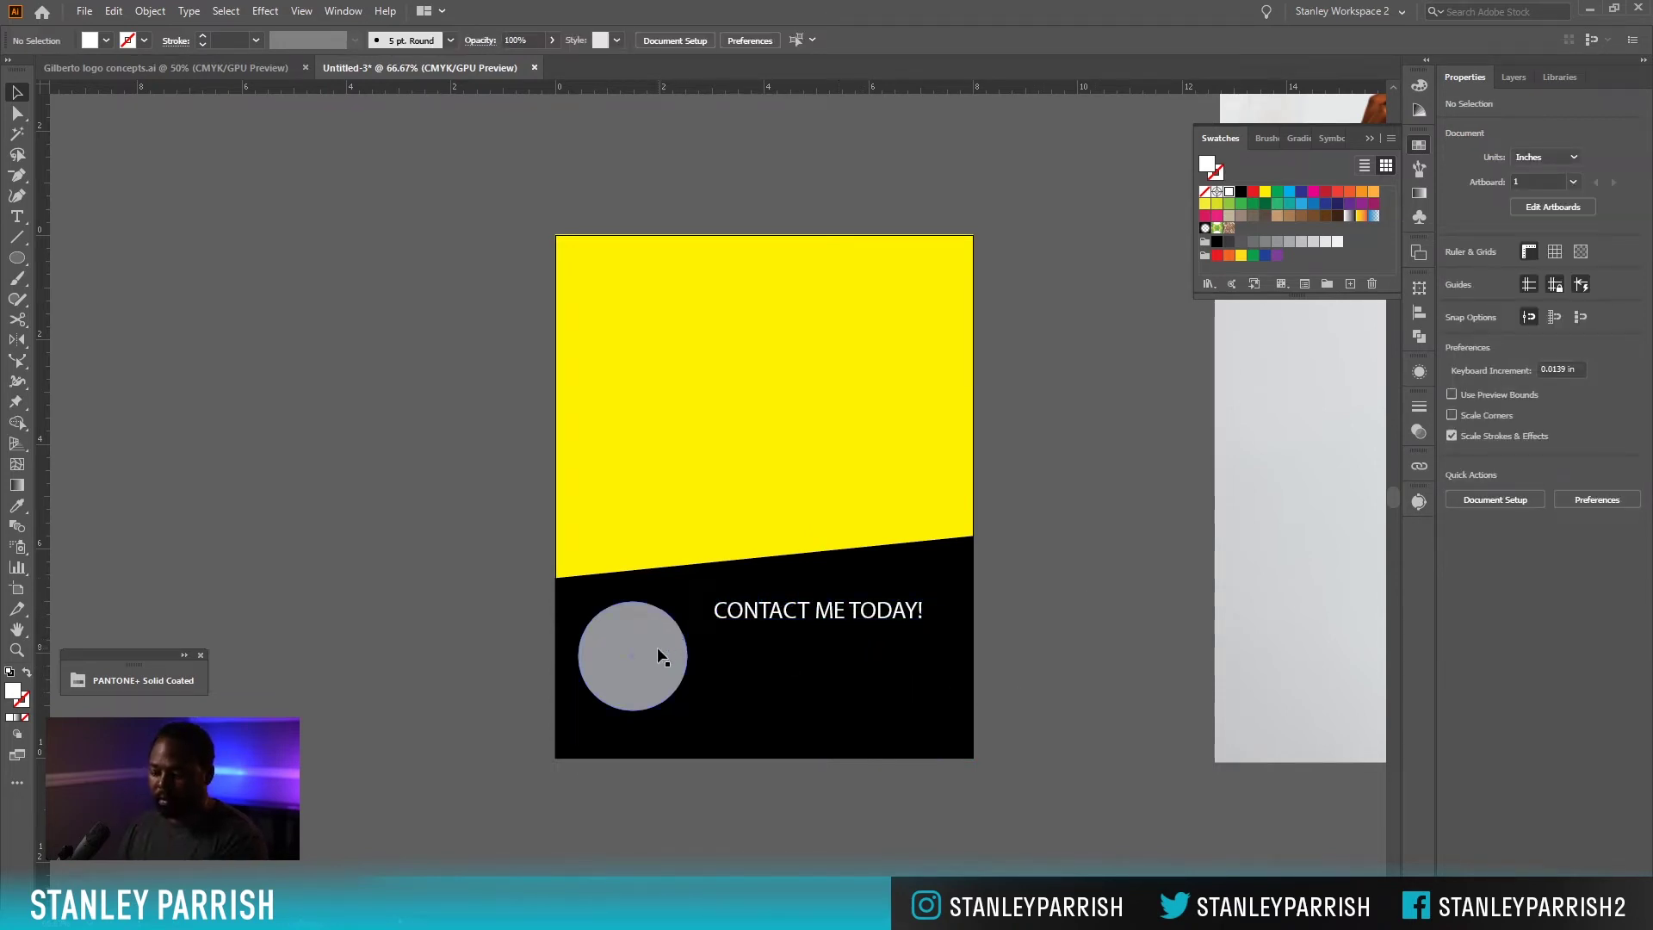
pyautogui.moveTo(658, 644); pyautogui.dragTo(658, 633)
pyautogui.click(1066, 601)
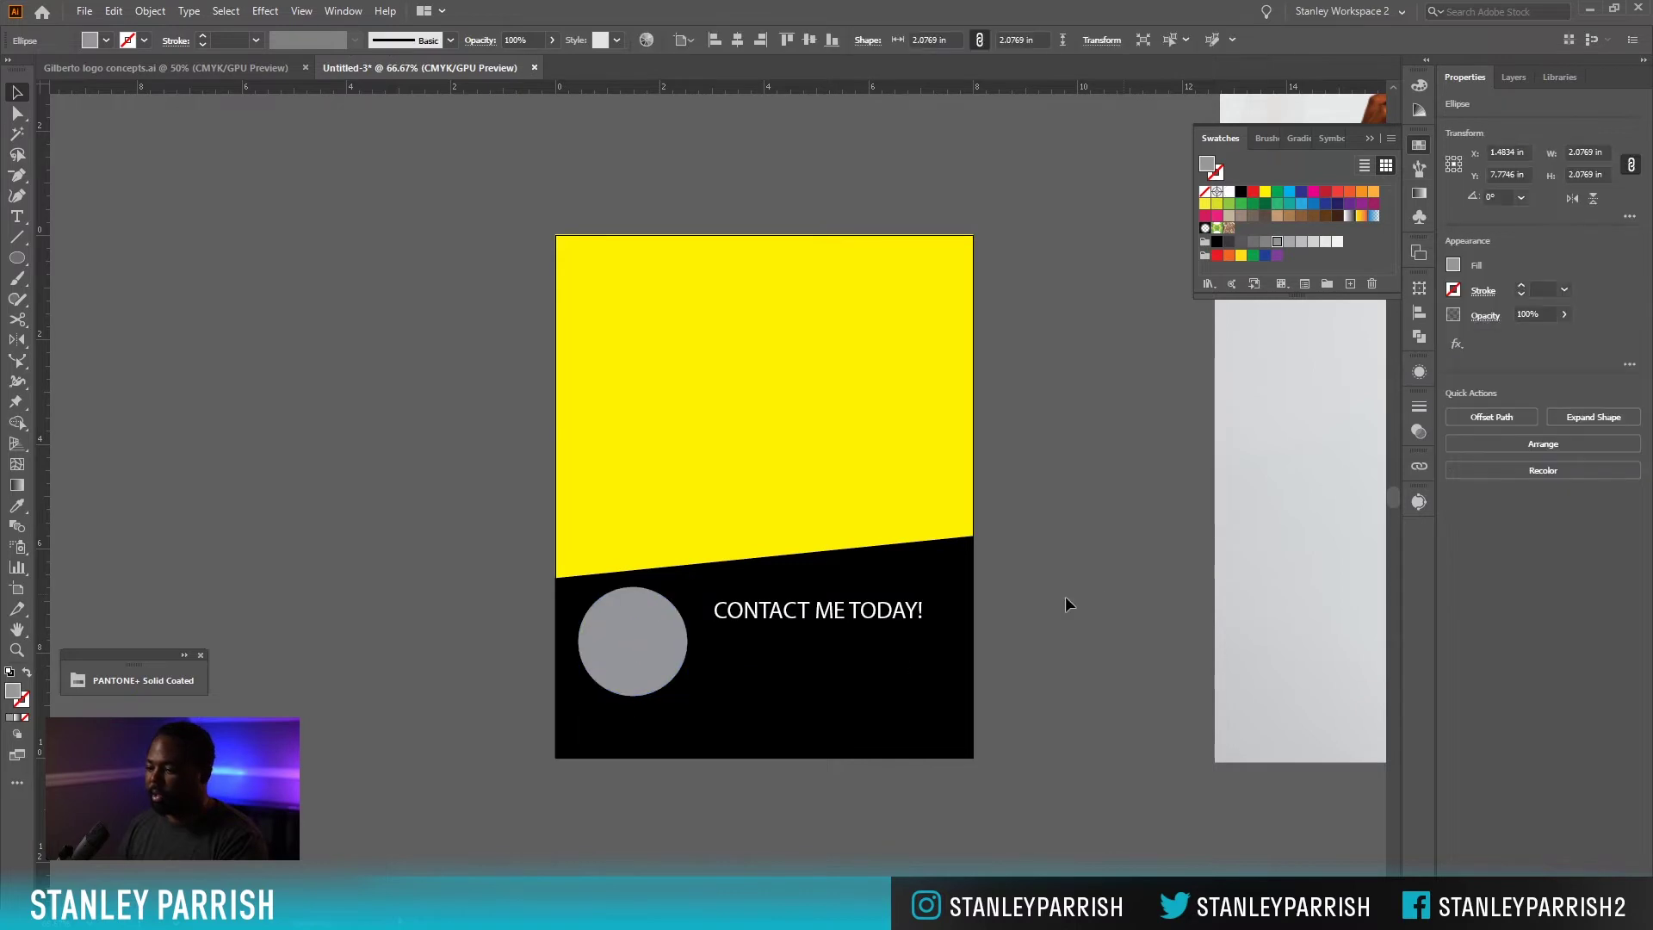
# Set the "CONTACT ME TODAY!" text to Open Sans Bold and scale it down to about 31.17 pt within the black area.
pyautogui.click(901, 626)
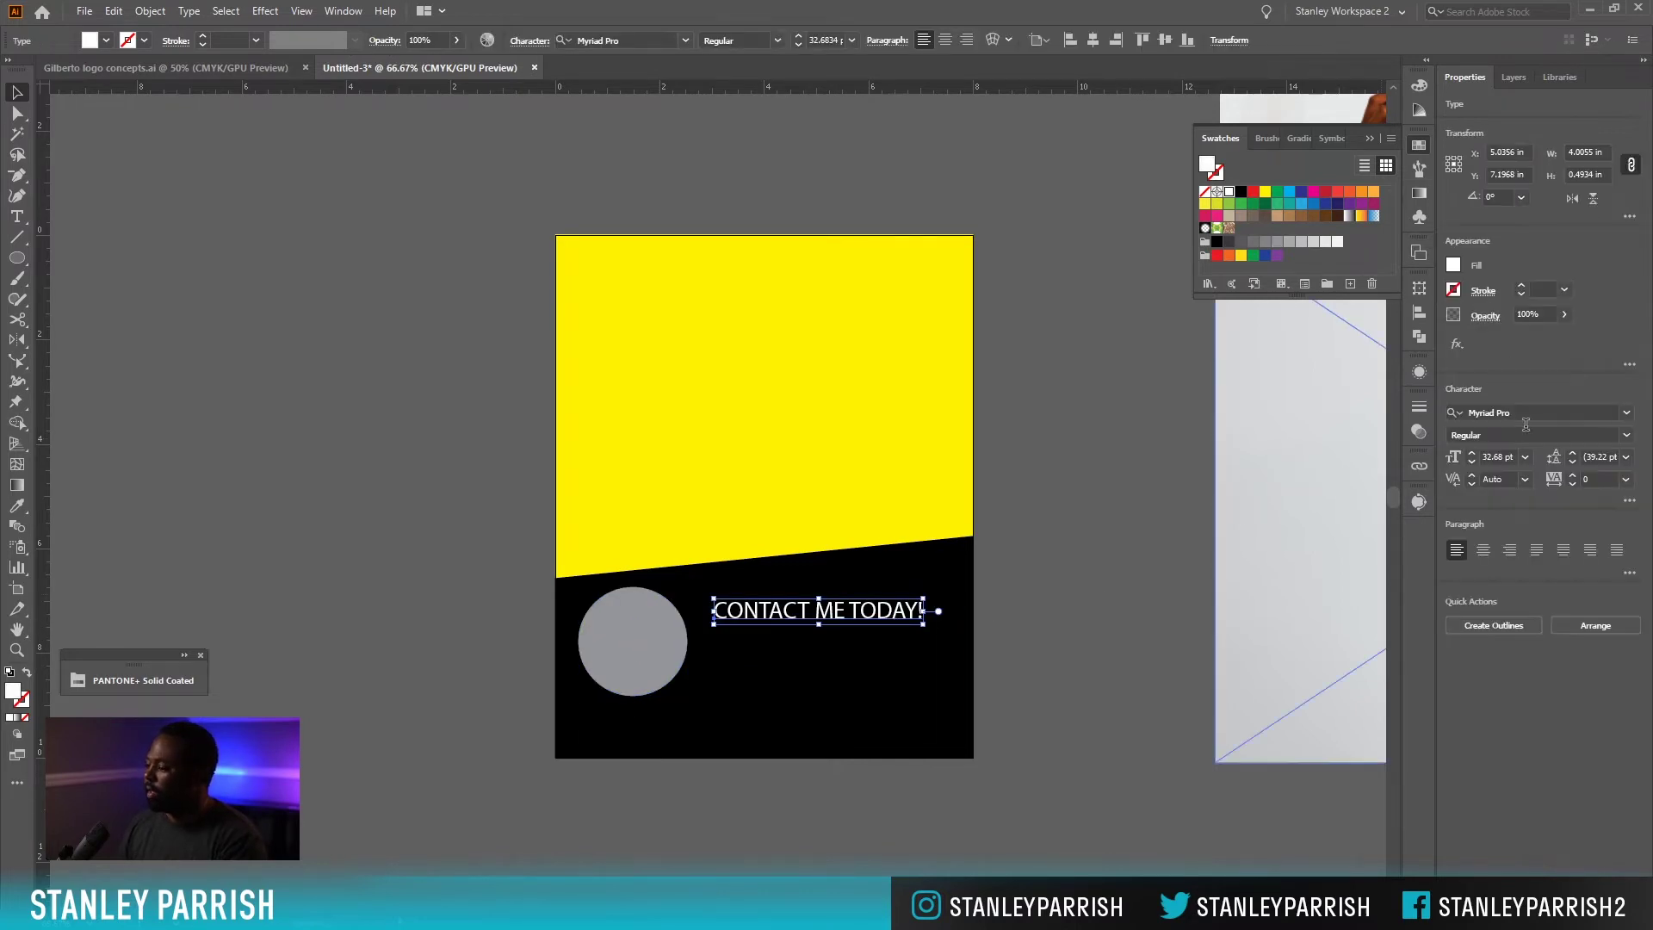
pyautogui.click(1461, 420)
pyautogui.click(1448, 413)
pyautogui.write('OPEN')
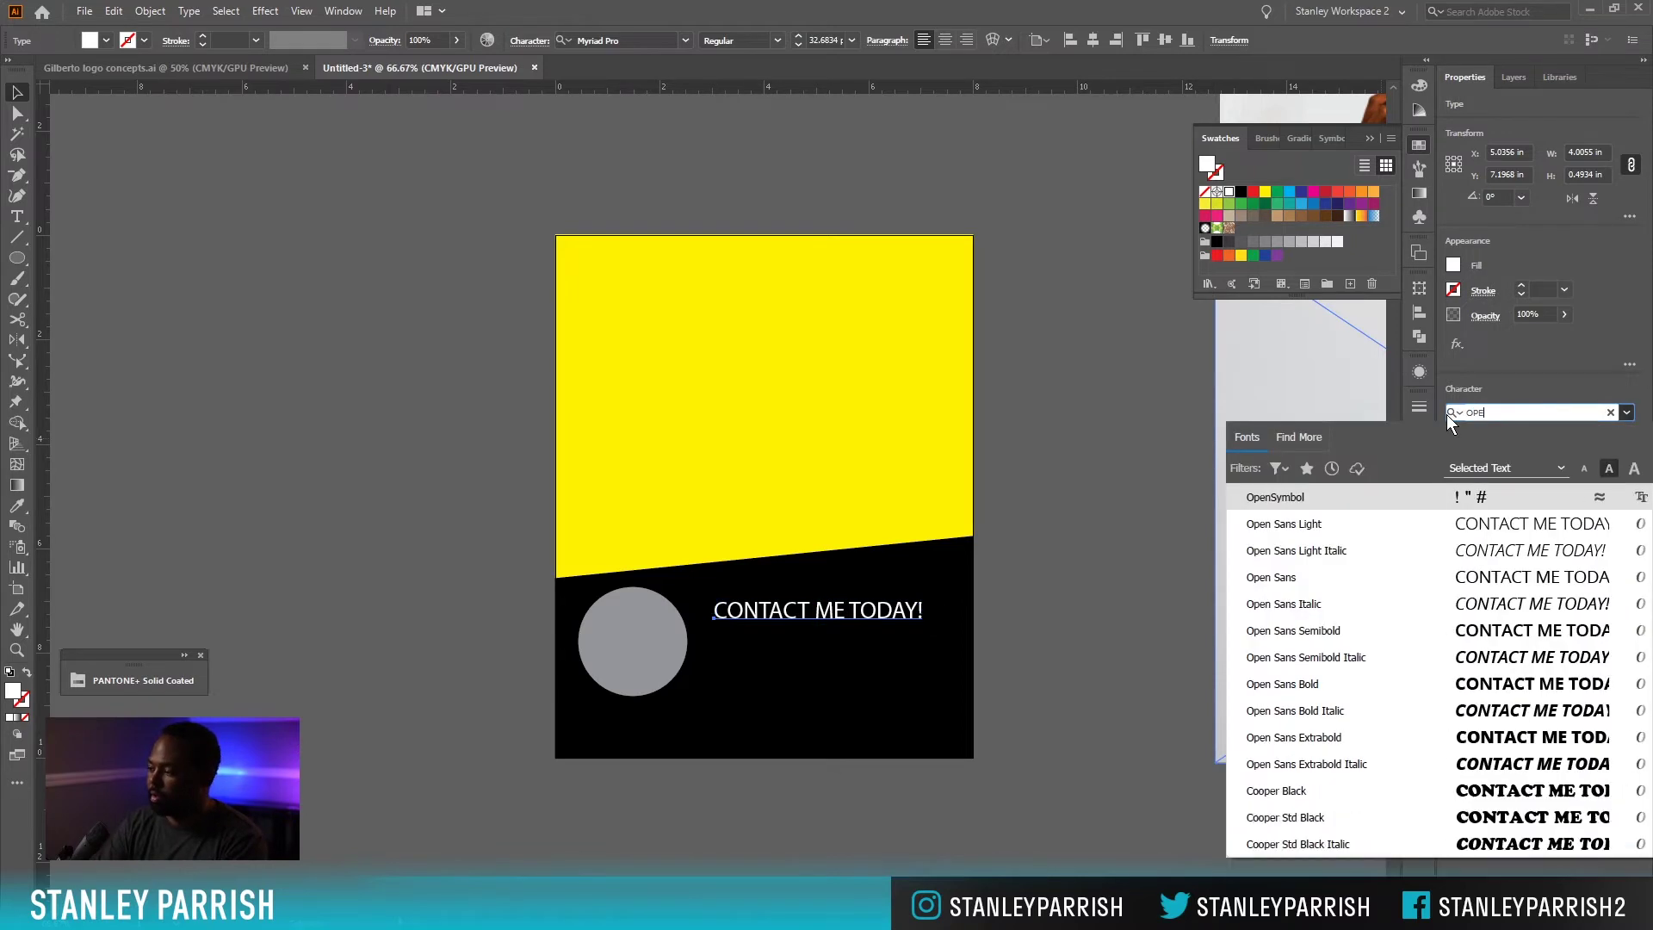
pyautogui.click(1253, 577)
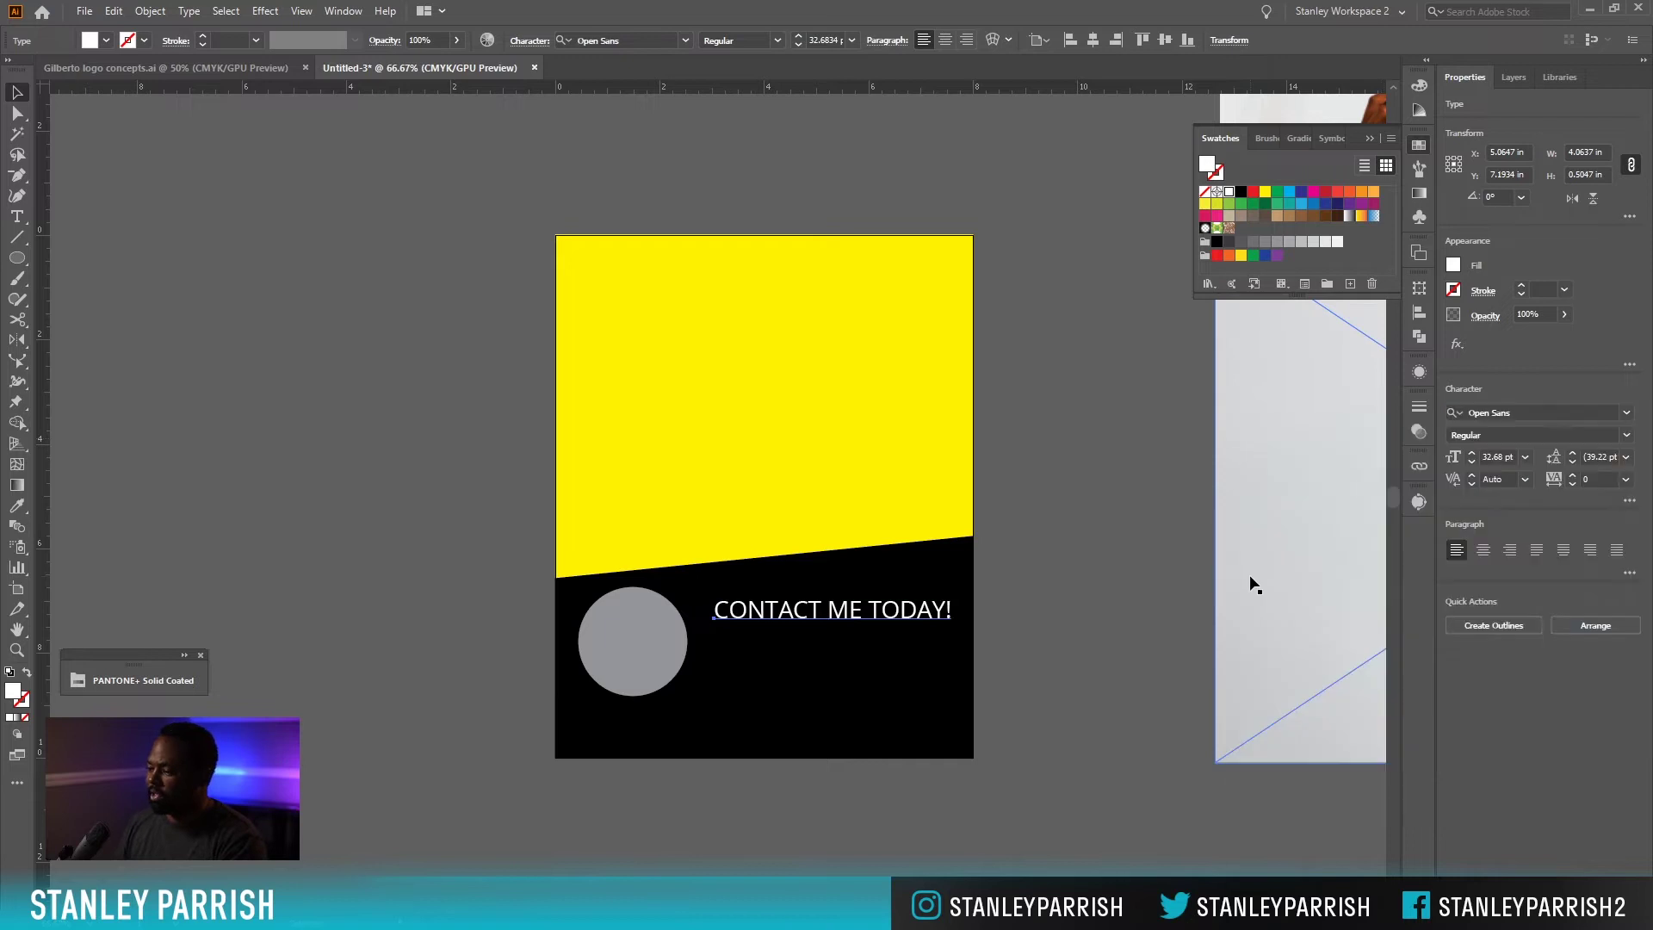
pyautogui.click(1627, 441)
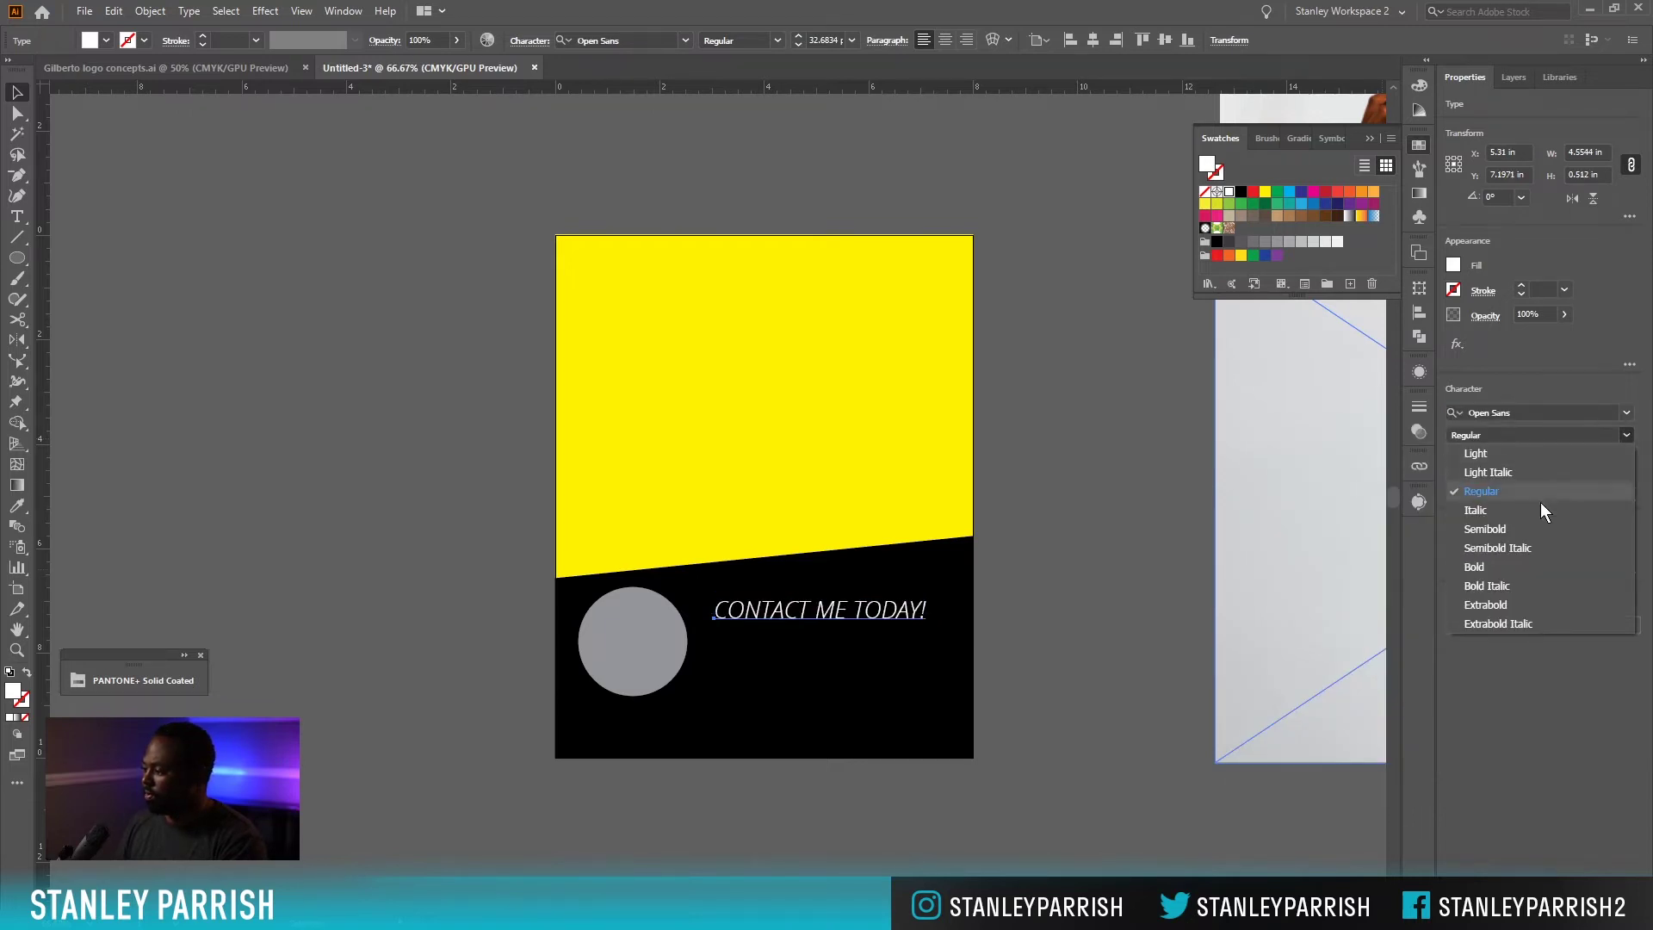
pyautogui.click(1495, 568)
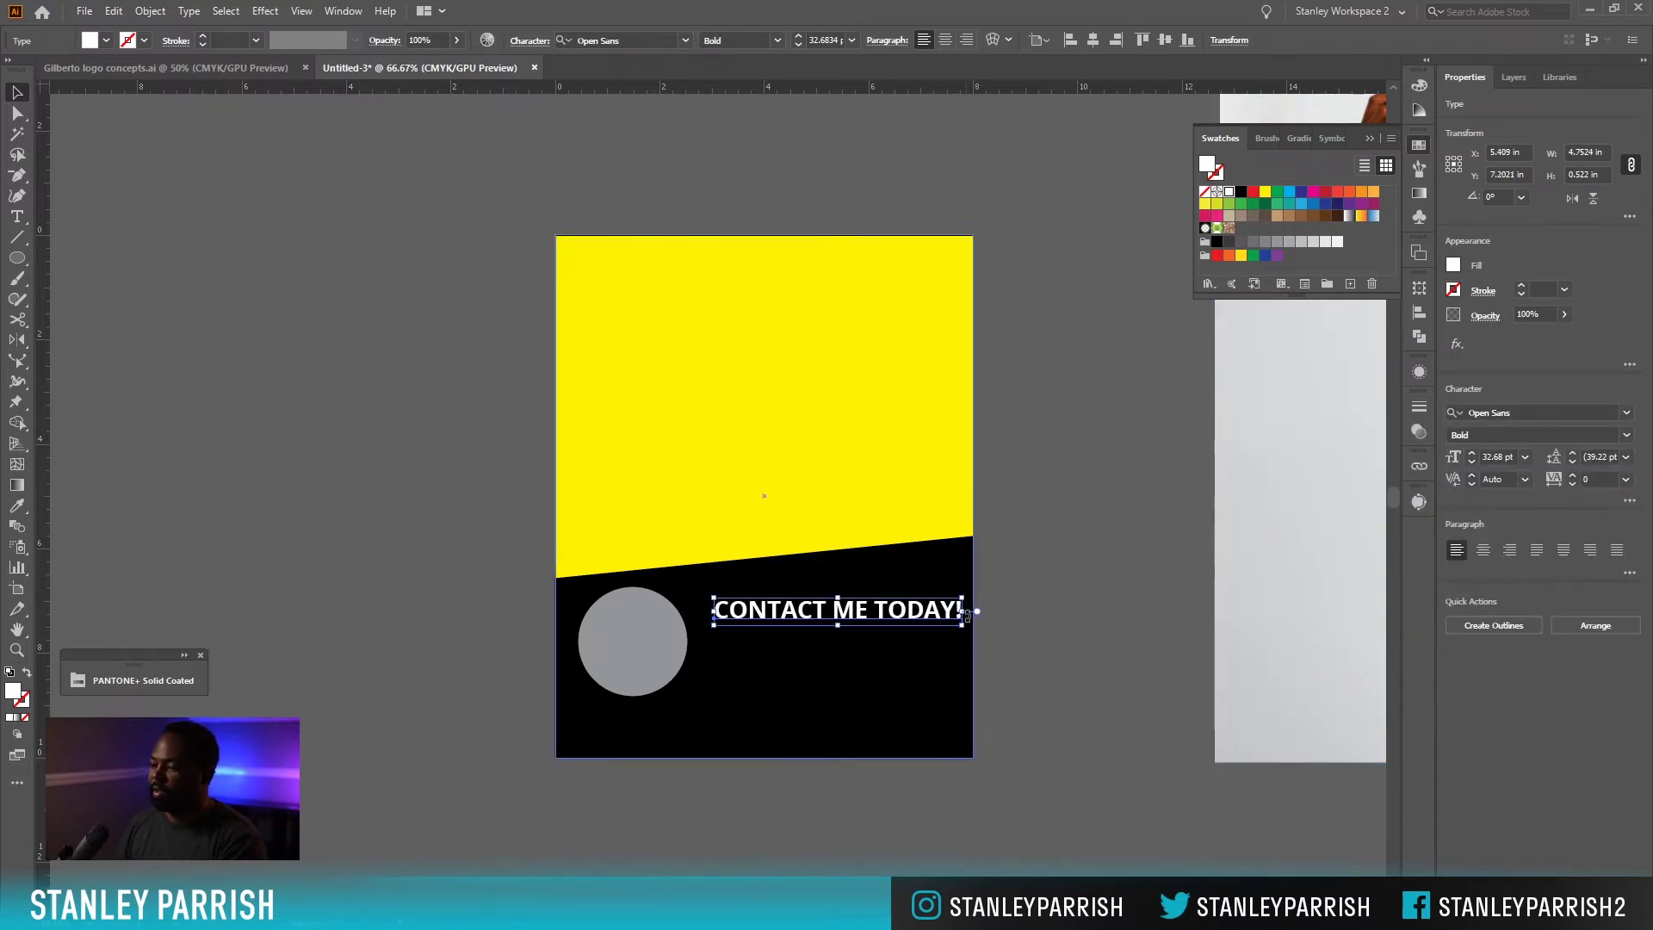
pyautogui.moveTo(961, 625); pyautogui.dragTo(895, 613)
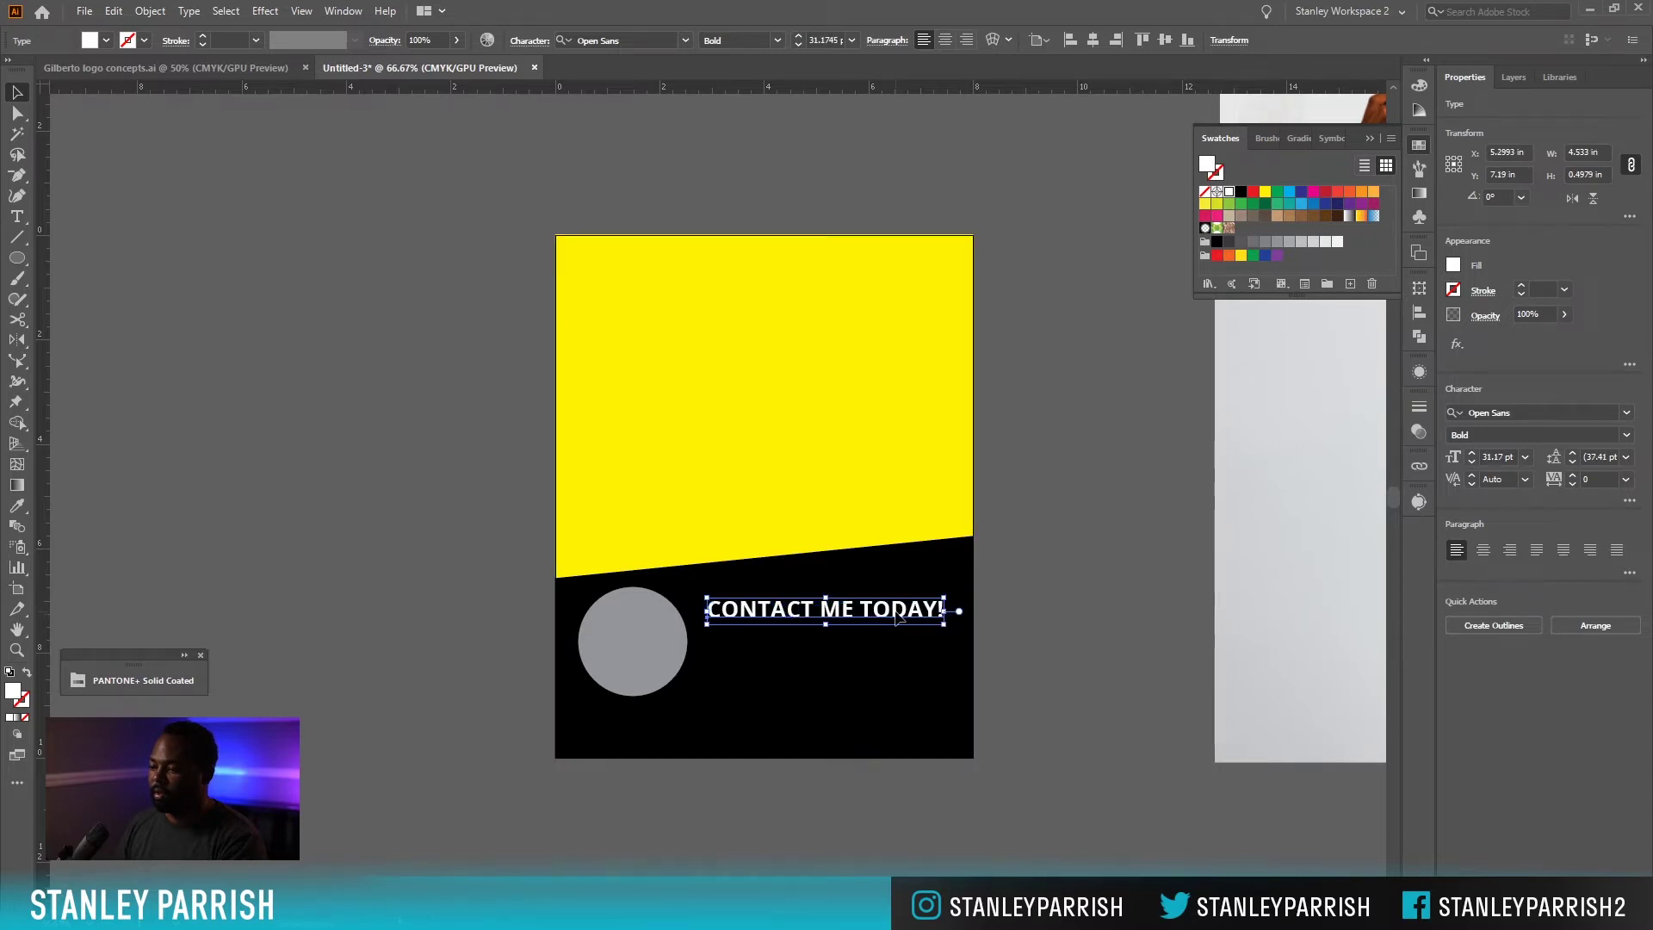
pyautogui.click(1104, 594)
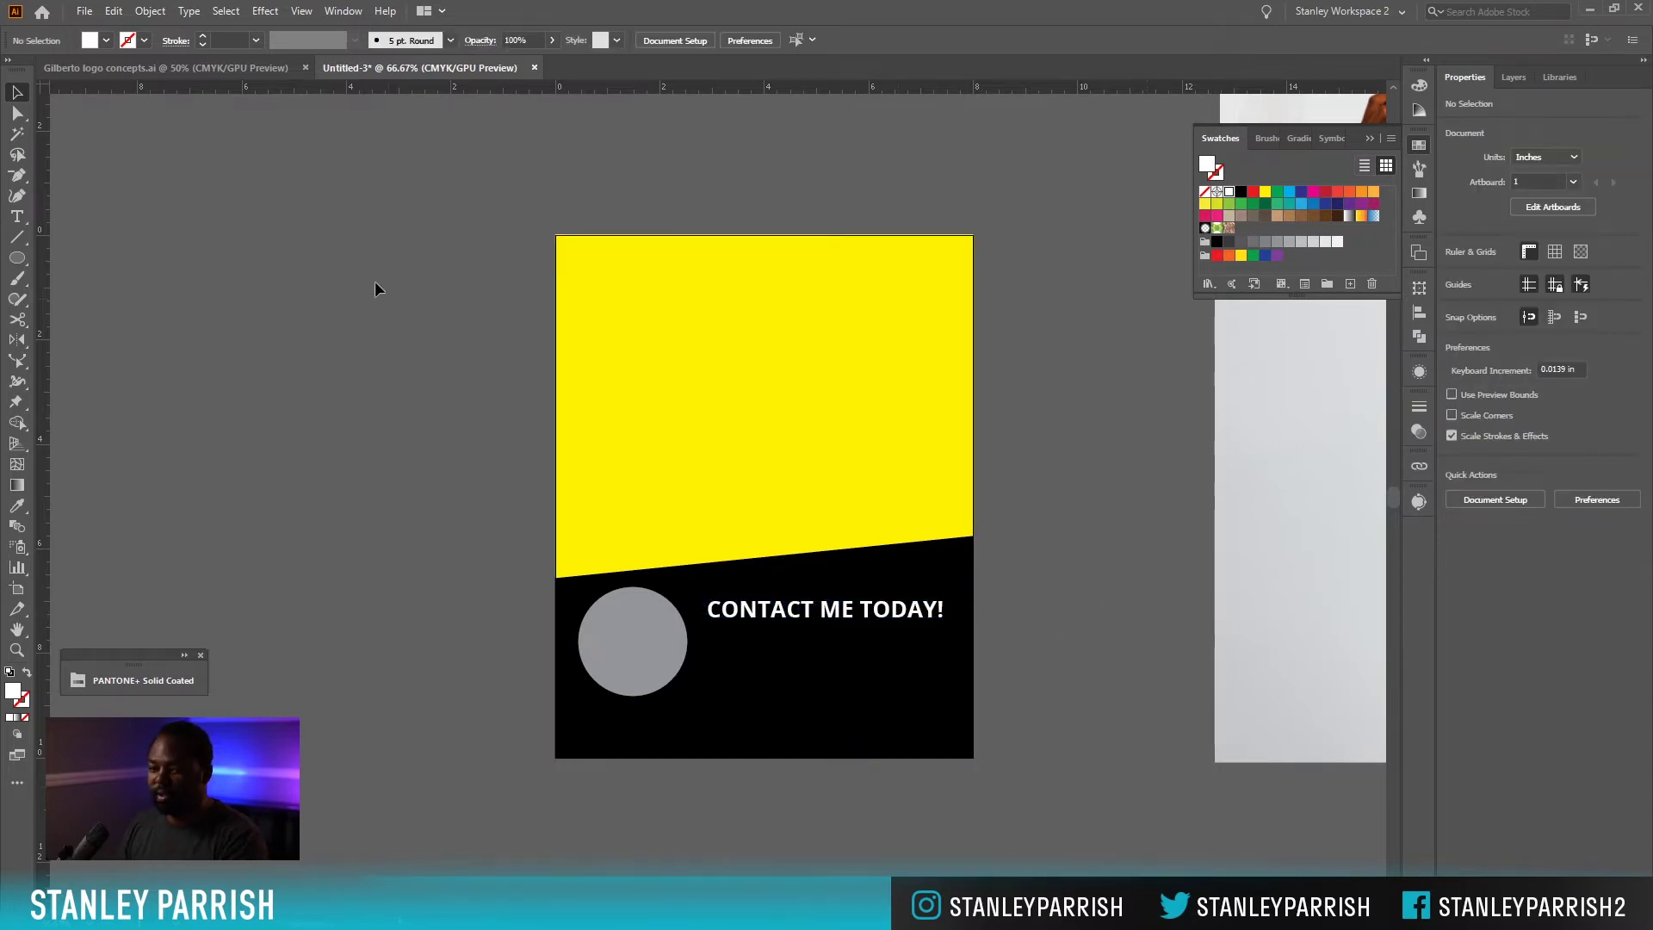
# Add an area text frame of placeholder text, about 3.3 × 1.29 in, beneath the "CONTACT ME TODAY!" heading and select it.
pyautogui.click(17, 216)
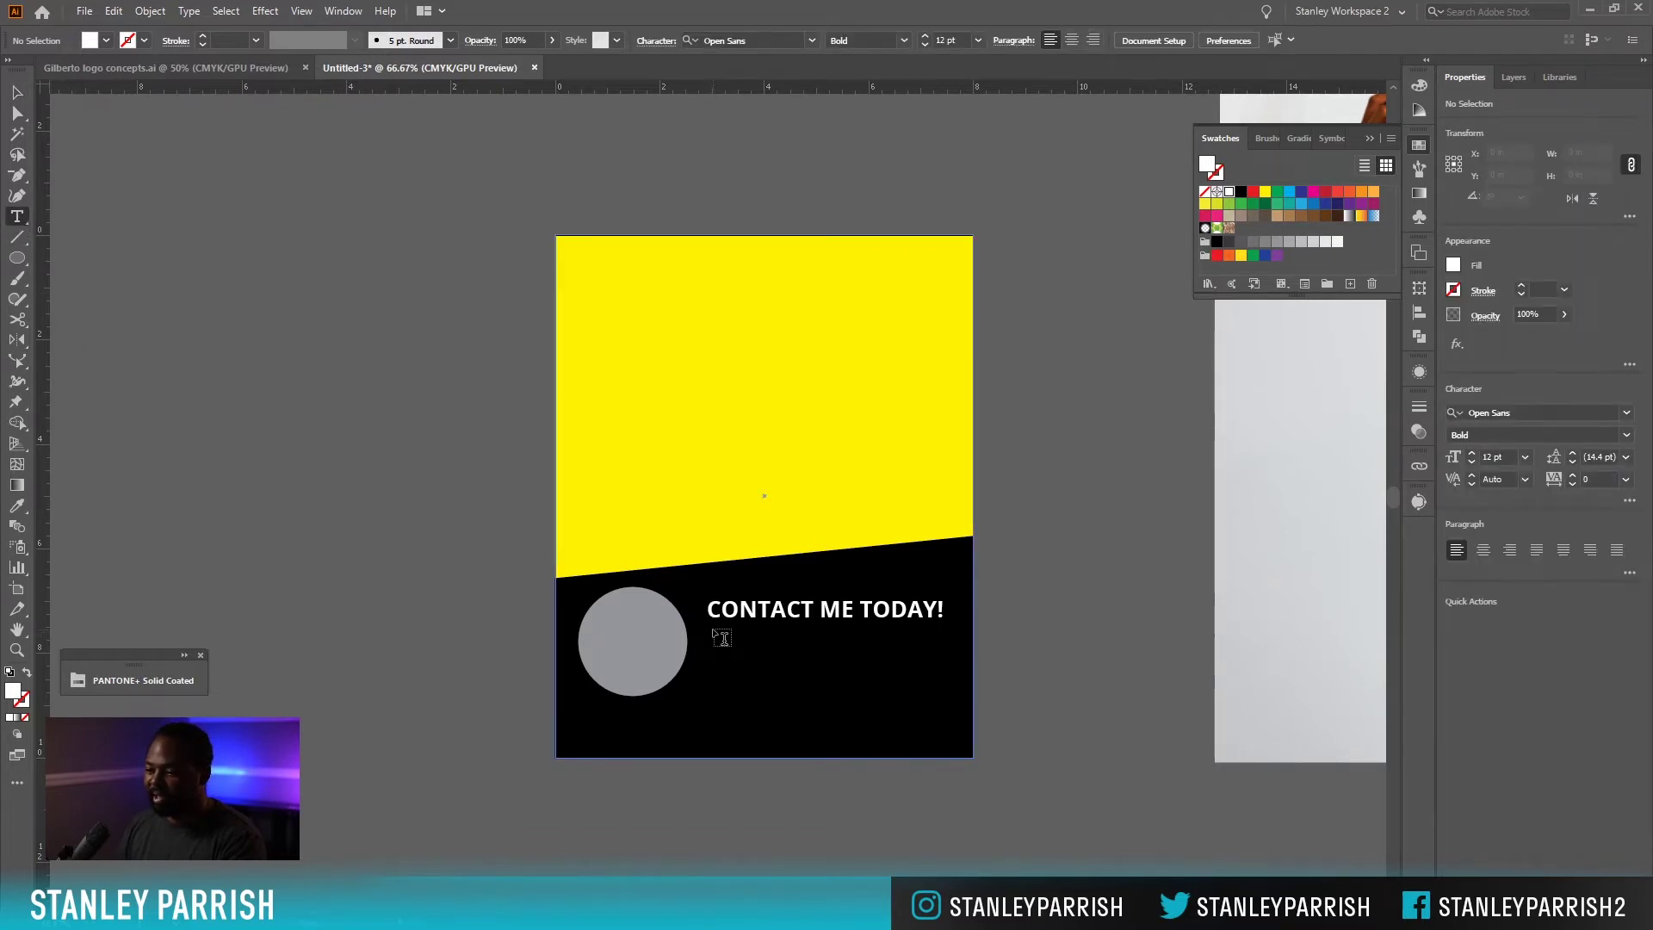
pyautogui.moveTo(719, 637); pyautogui.dragTo(893, 707)
pyautogui.click(18, 92)
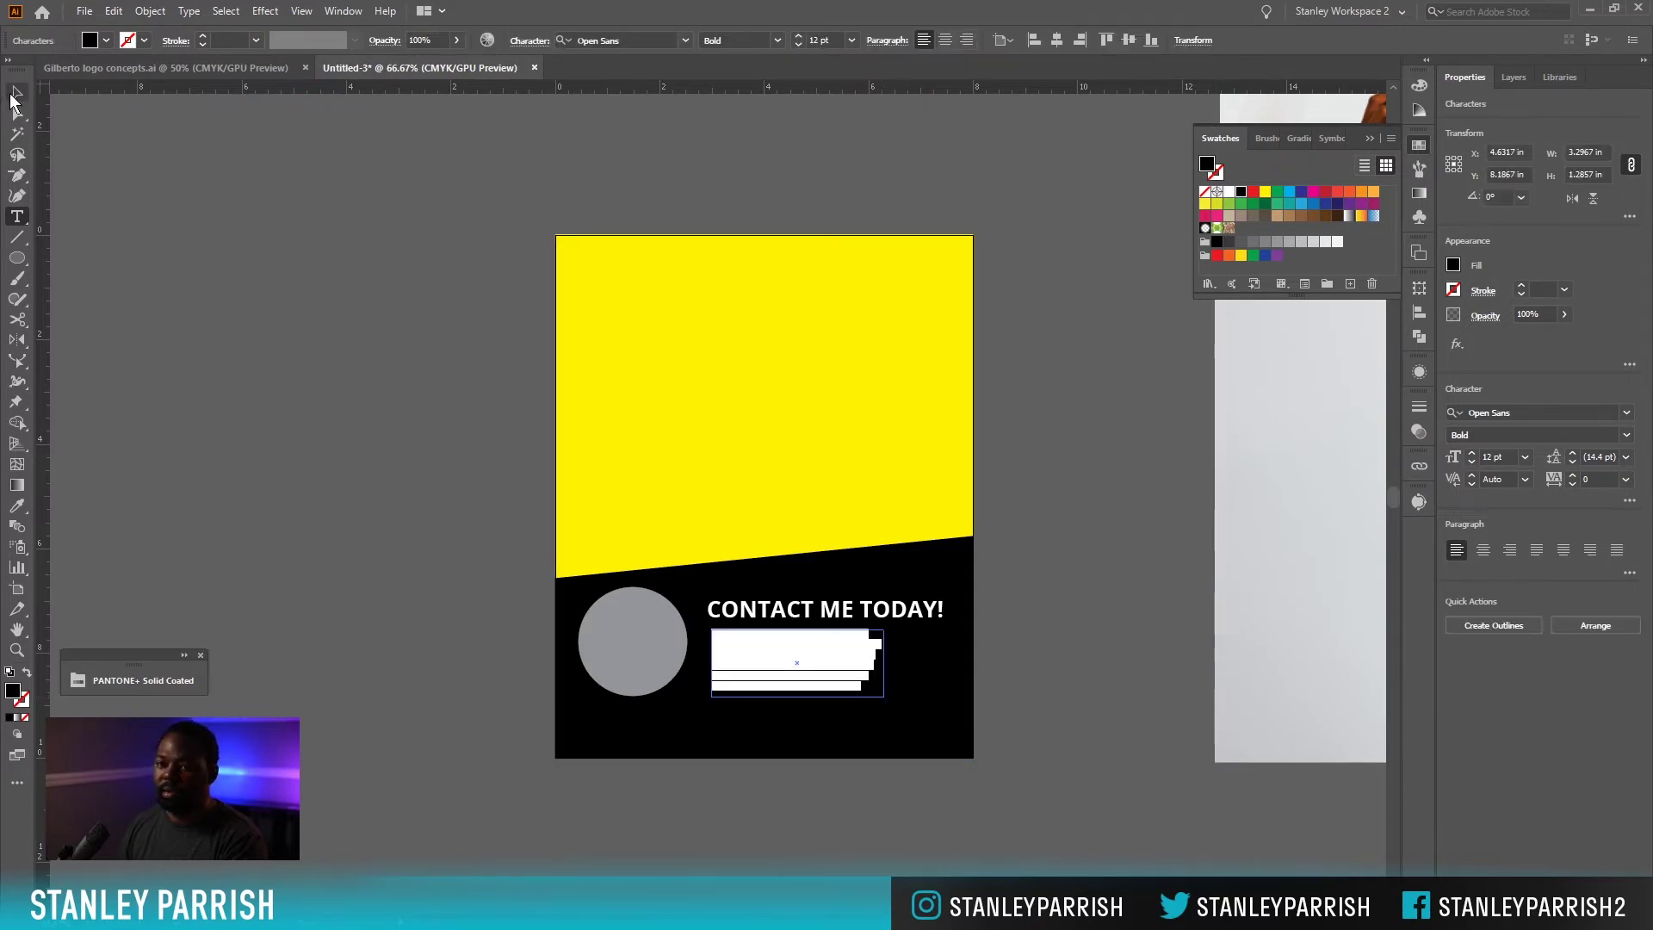
pyautogui.click(141, 147)
pyautogui.click(779, 681)
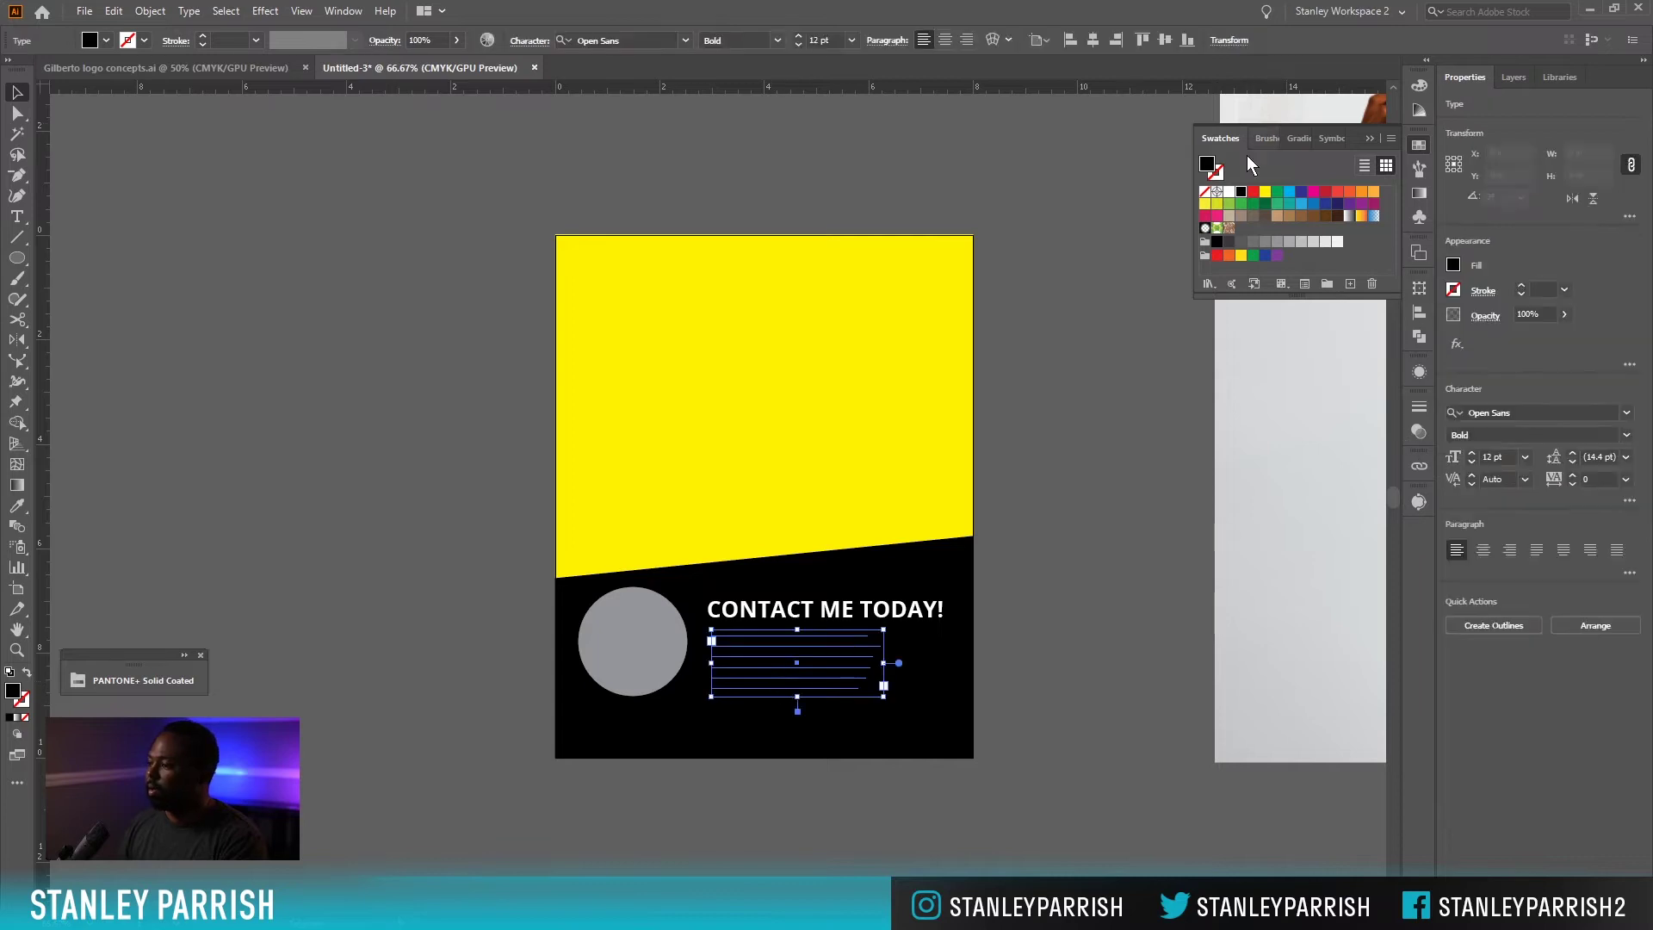
# Fill the placeholder body text beneath the "CONTACT ME TODAY!" heading with white.
pyautogui.click(1229, 191)
pyautogui.click(760, 491)
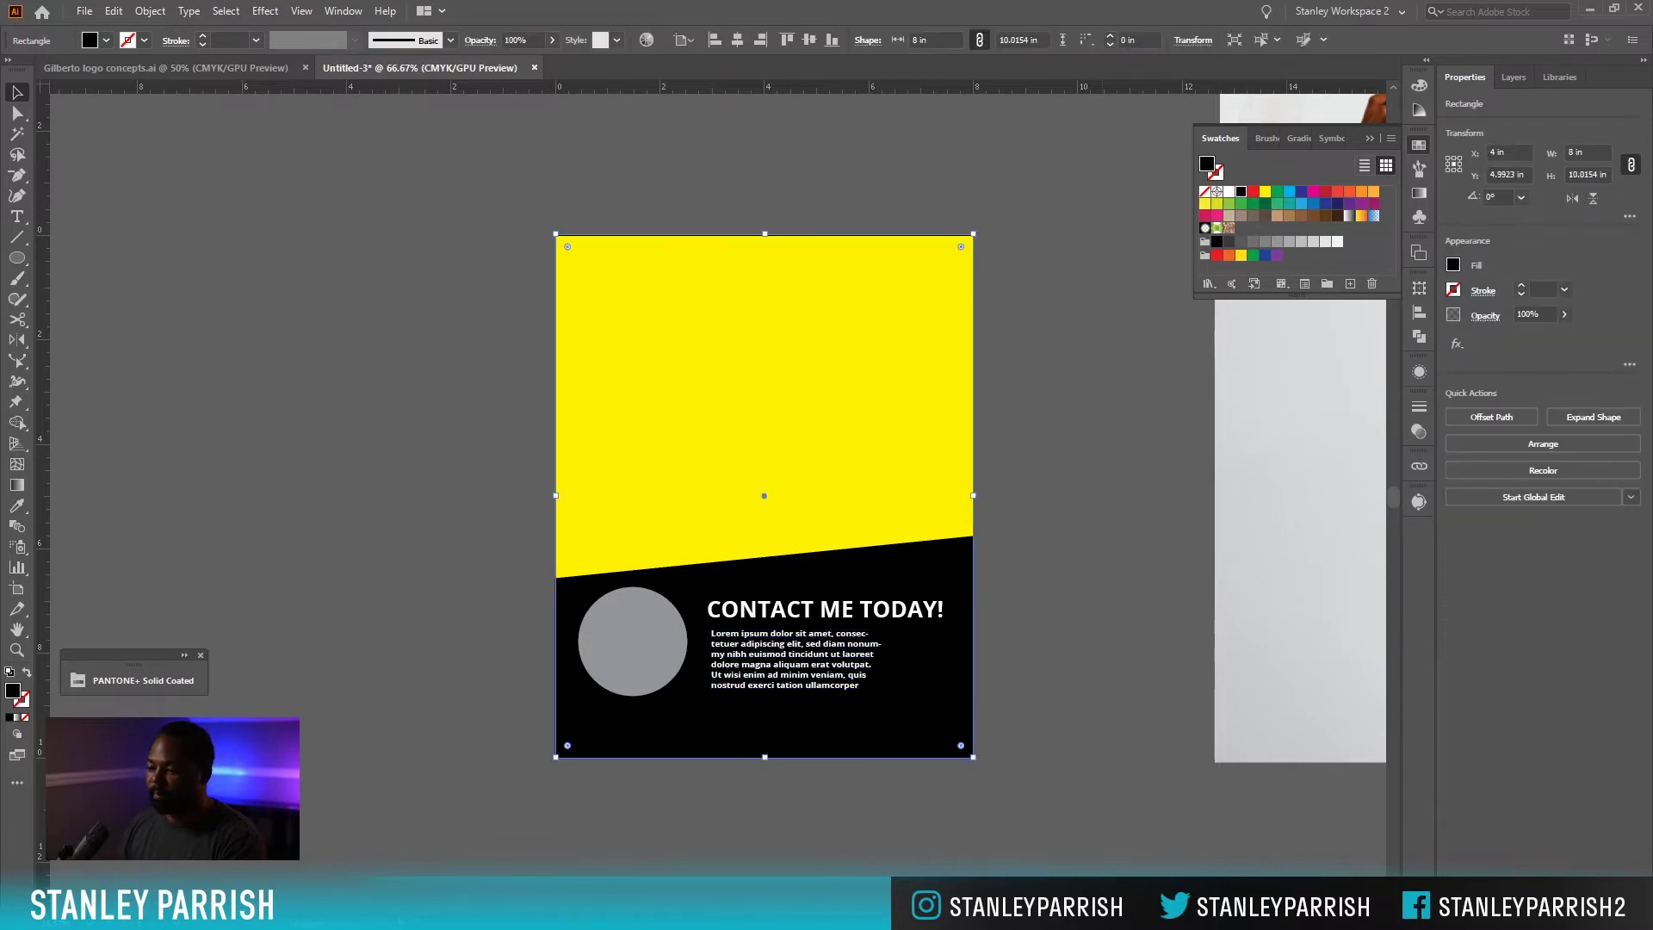
pyautogui.click(1144, 664)
# Nudge the "CONTACT ME TODAY!" heading and the body text beneath it slightly up together.
pyautogui.click(791, 665)
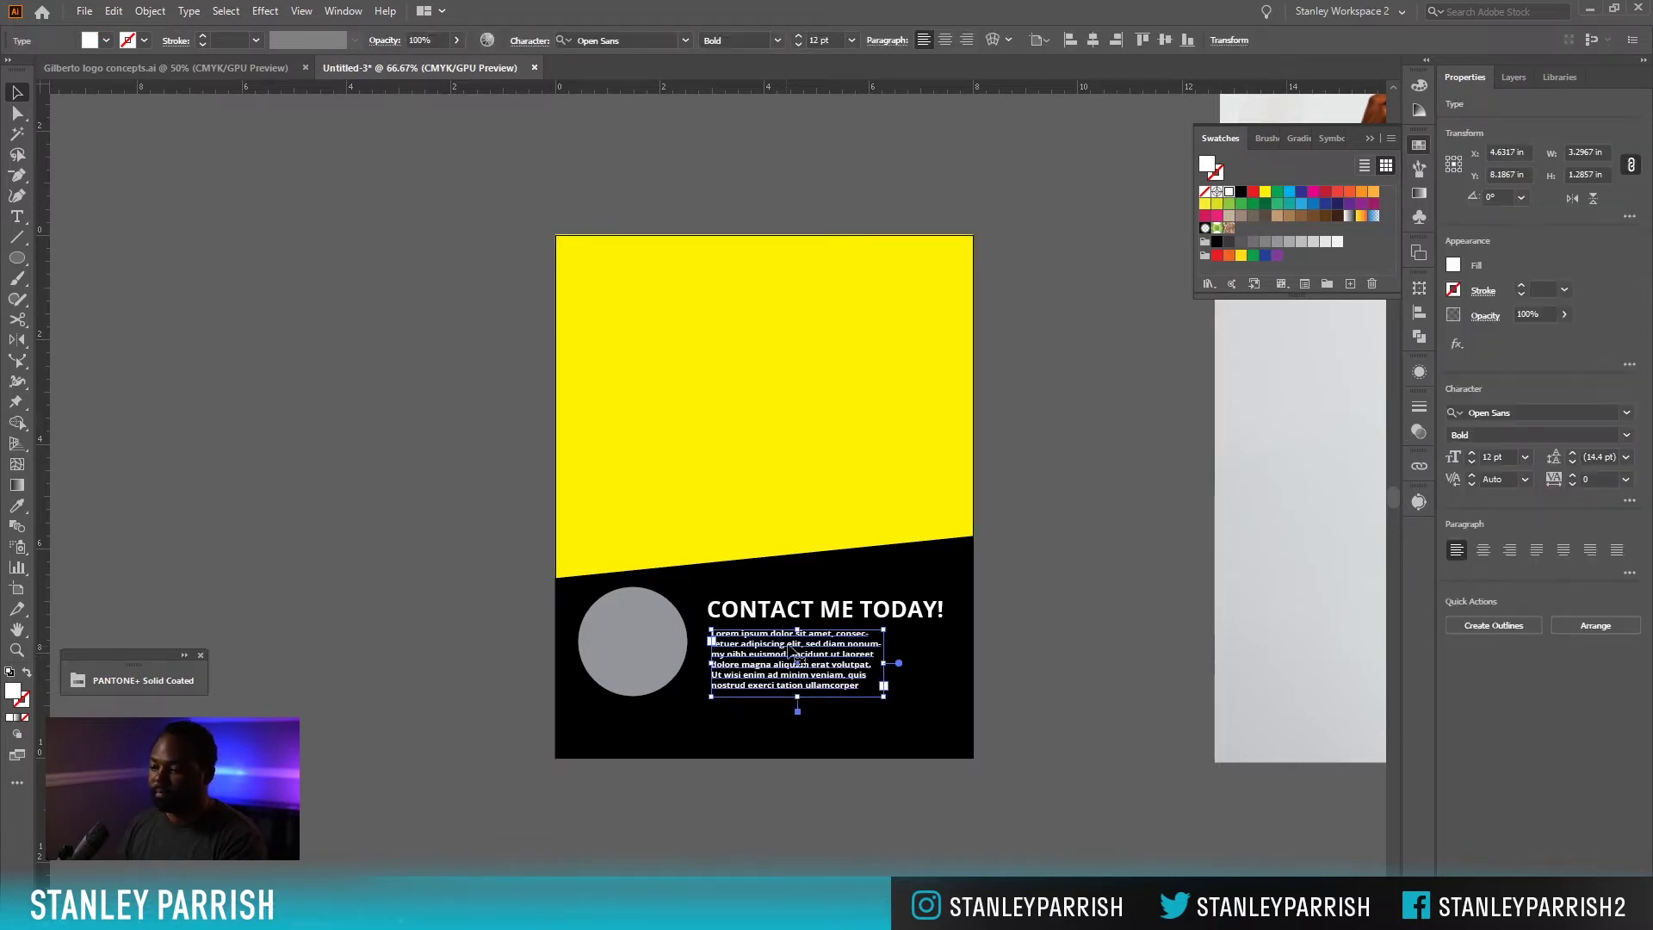
pyautogui.keyDown('shift'); pyautogui.click(847, 613); pyautogui.keyUp('shift')
pyautogui.press('Up')
pyautogui.press('Up')
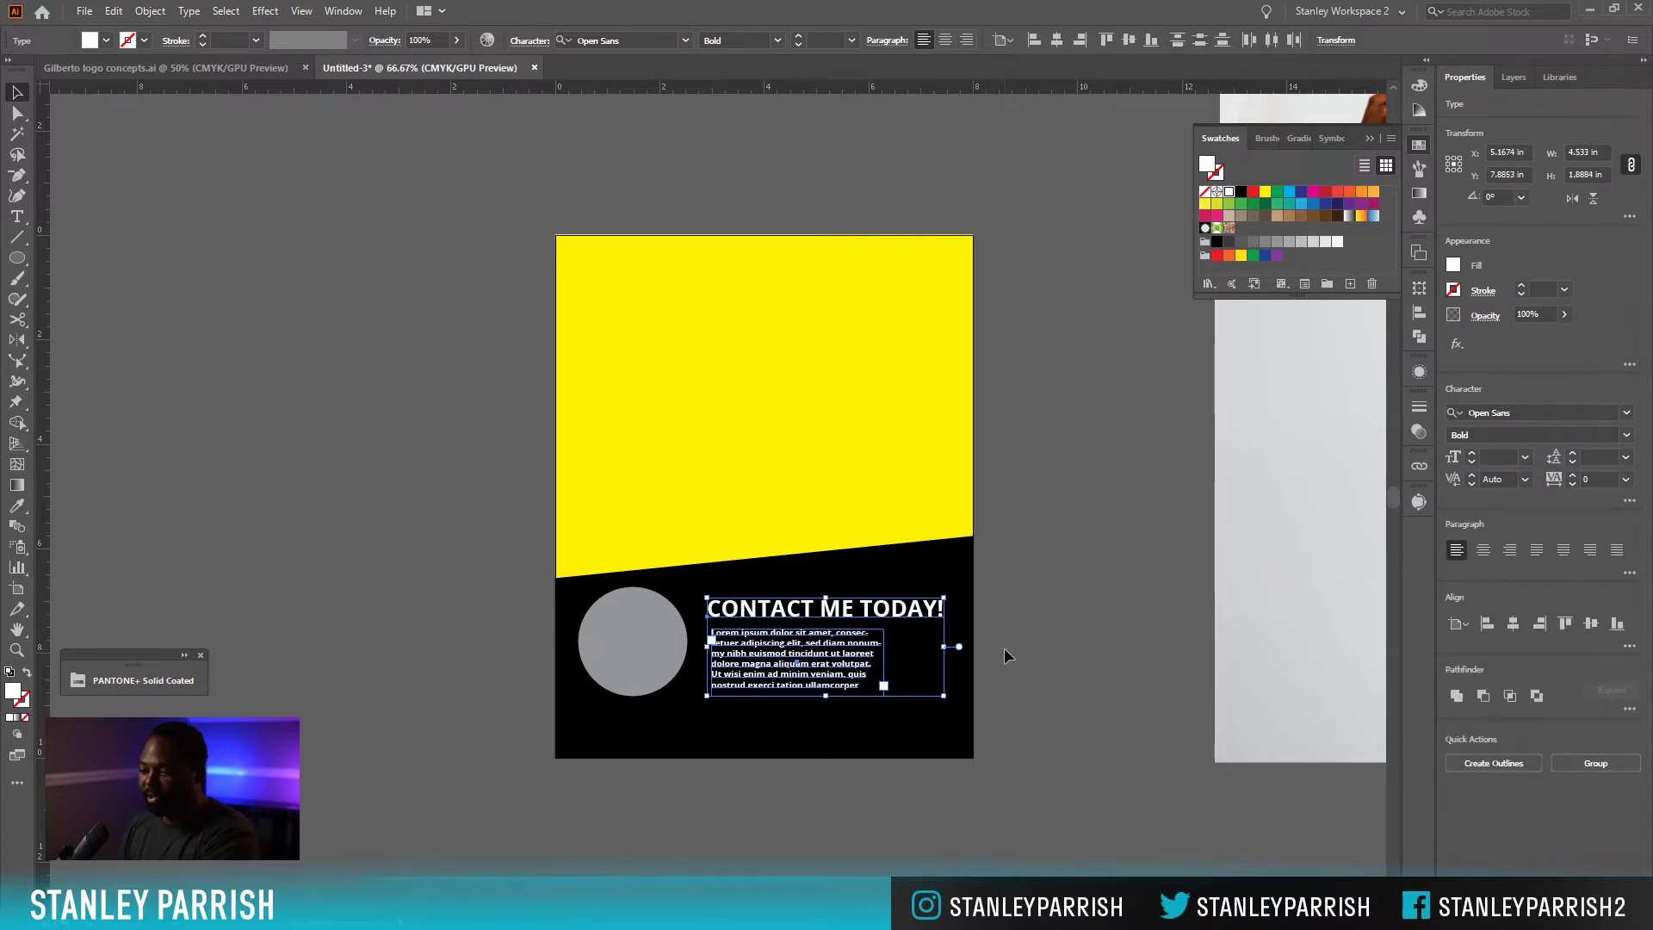
pyautogui.press('Up')
pyautogui.press('Up')
pyautogui.click(1082, 641)
# Move the grey circle slightly up beside the contact text.
pyautogui.click(645, 639)
pyautogui.moveTo(644, 639); pyautogui.dragTo(644, 637)
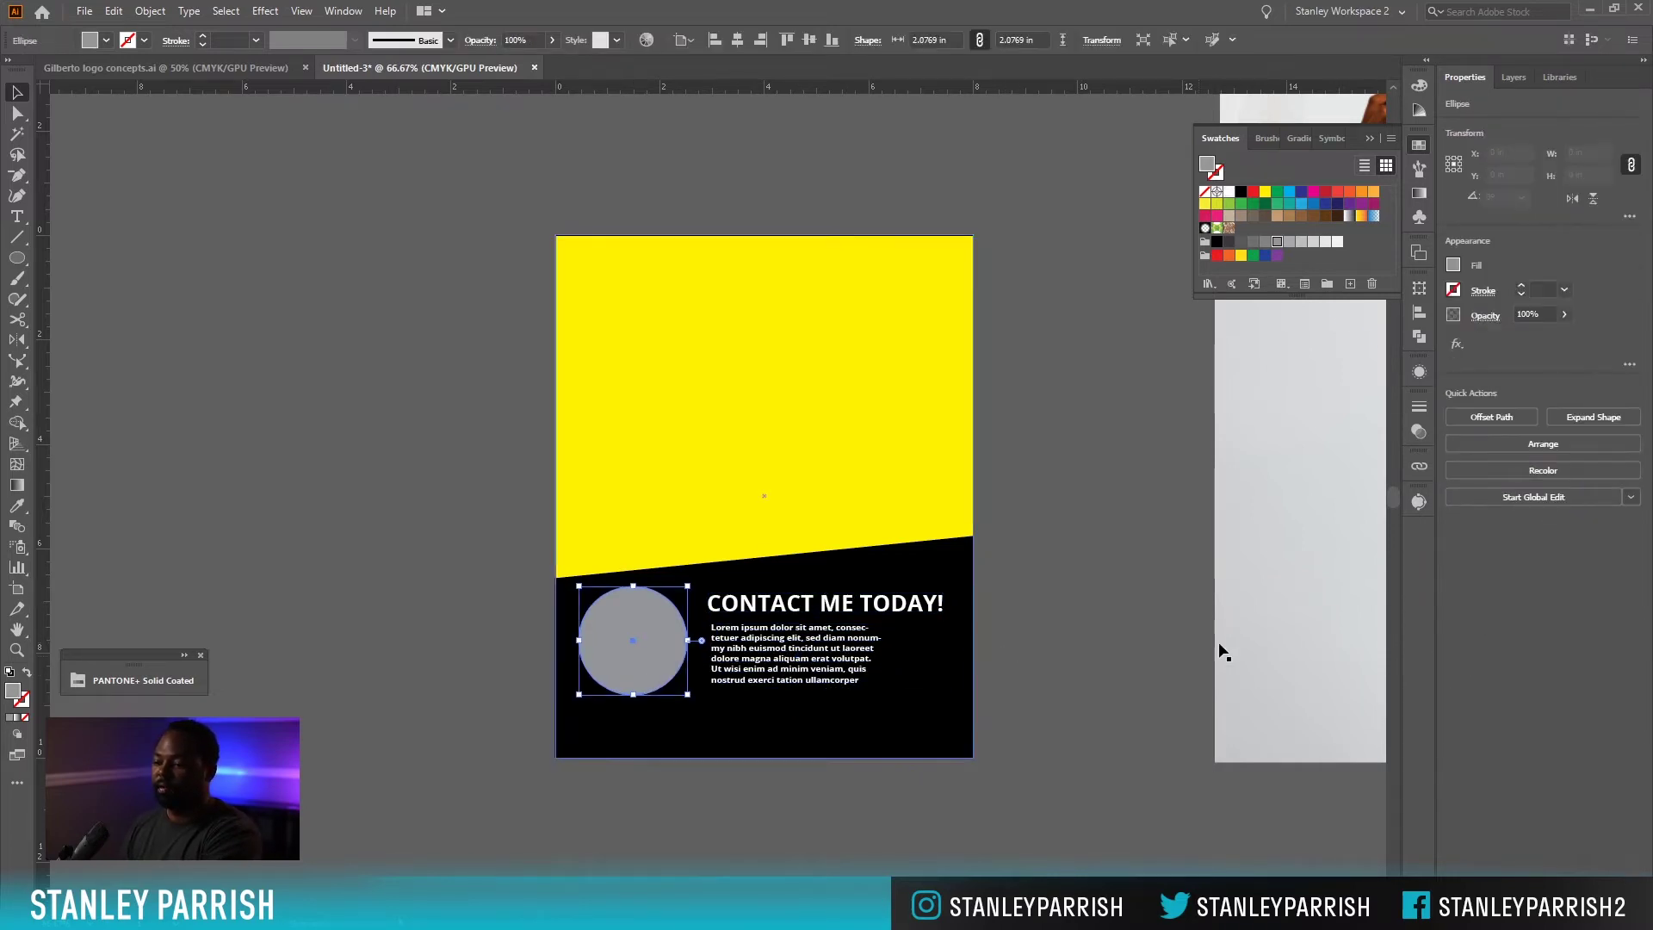
pyautogui.click(1081, 601)
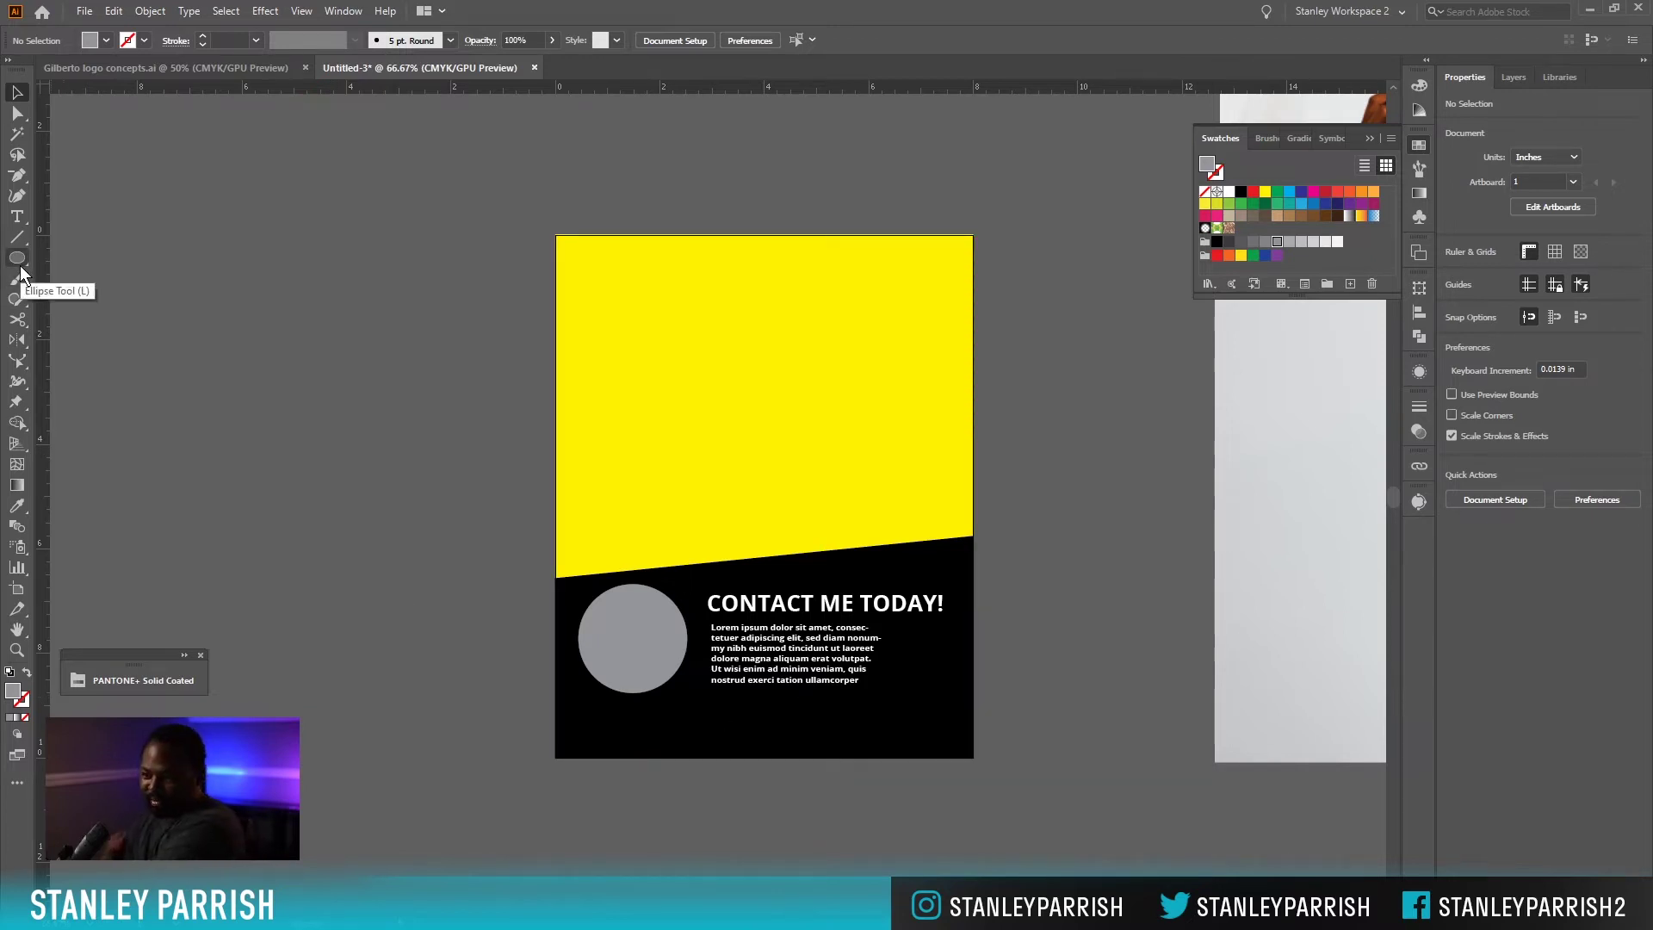
# Add a point text "D" beneath the body text, fill it with white and enlarge it to about 29.92 pt.
pyautogui.click(17, 216)
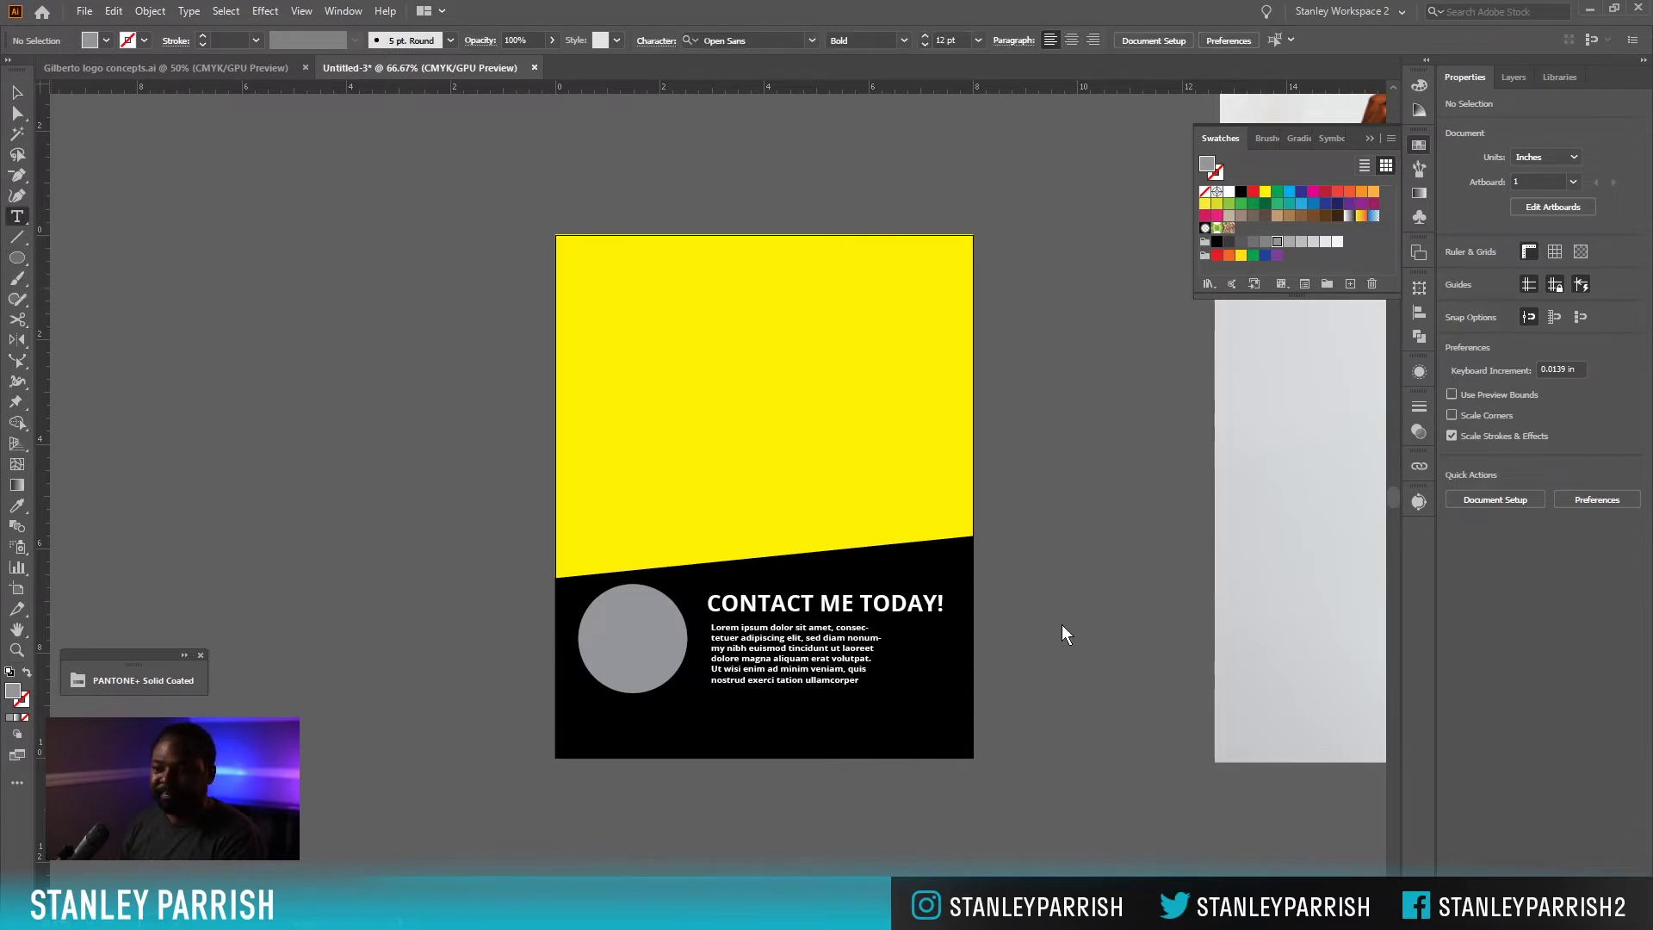
pyautogui.click(731, 721)
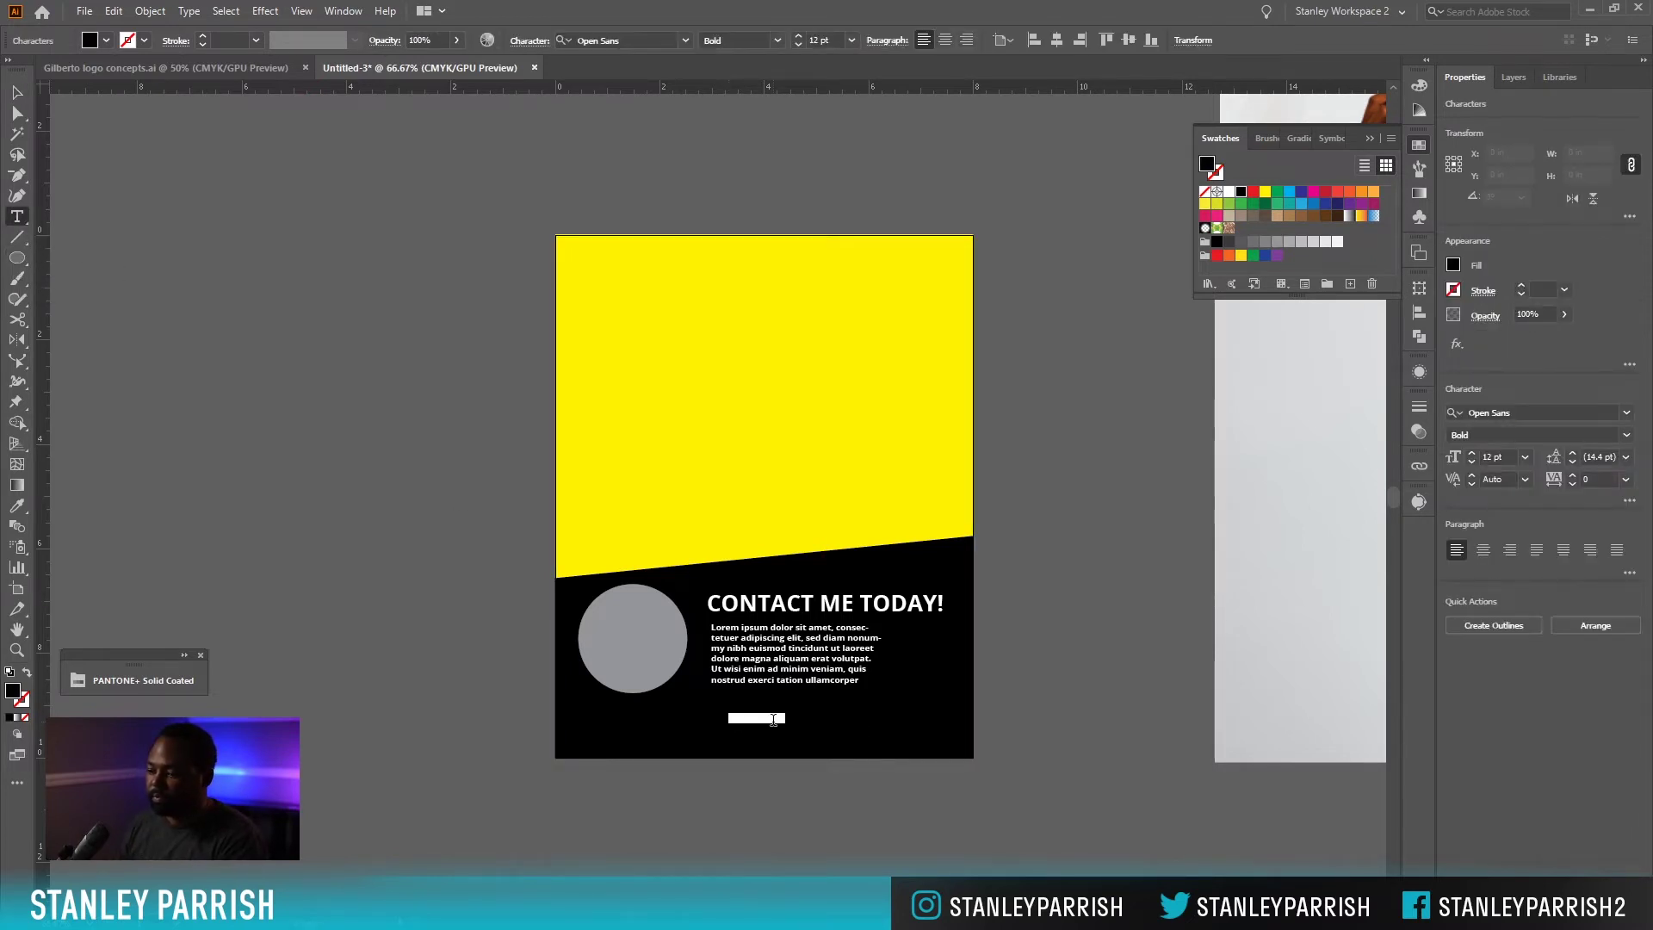
pyautogui.press('BackSpace')
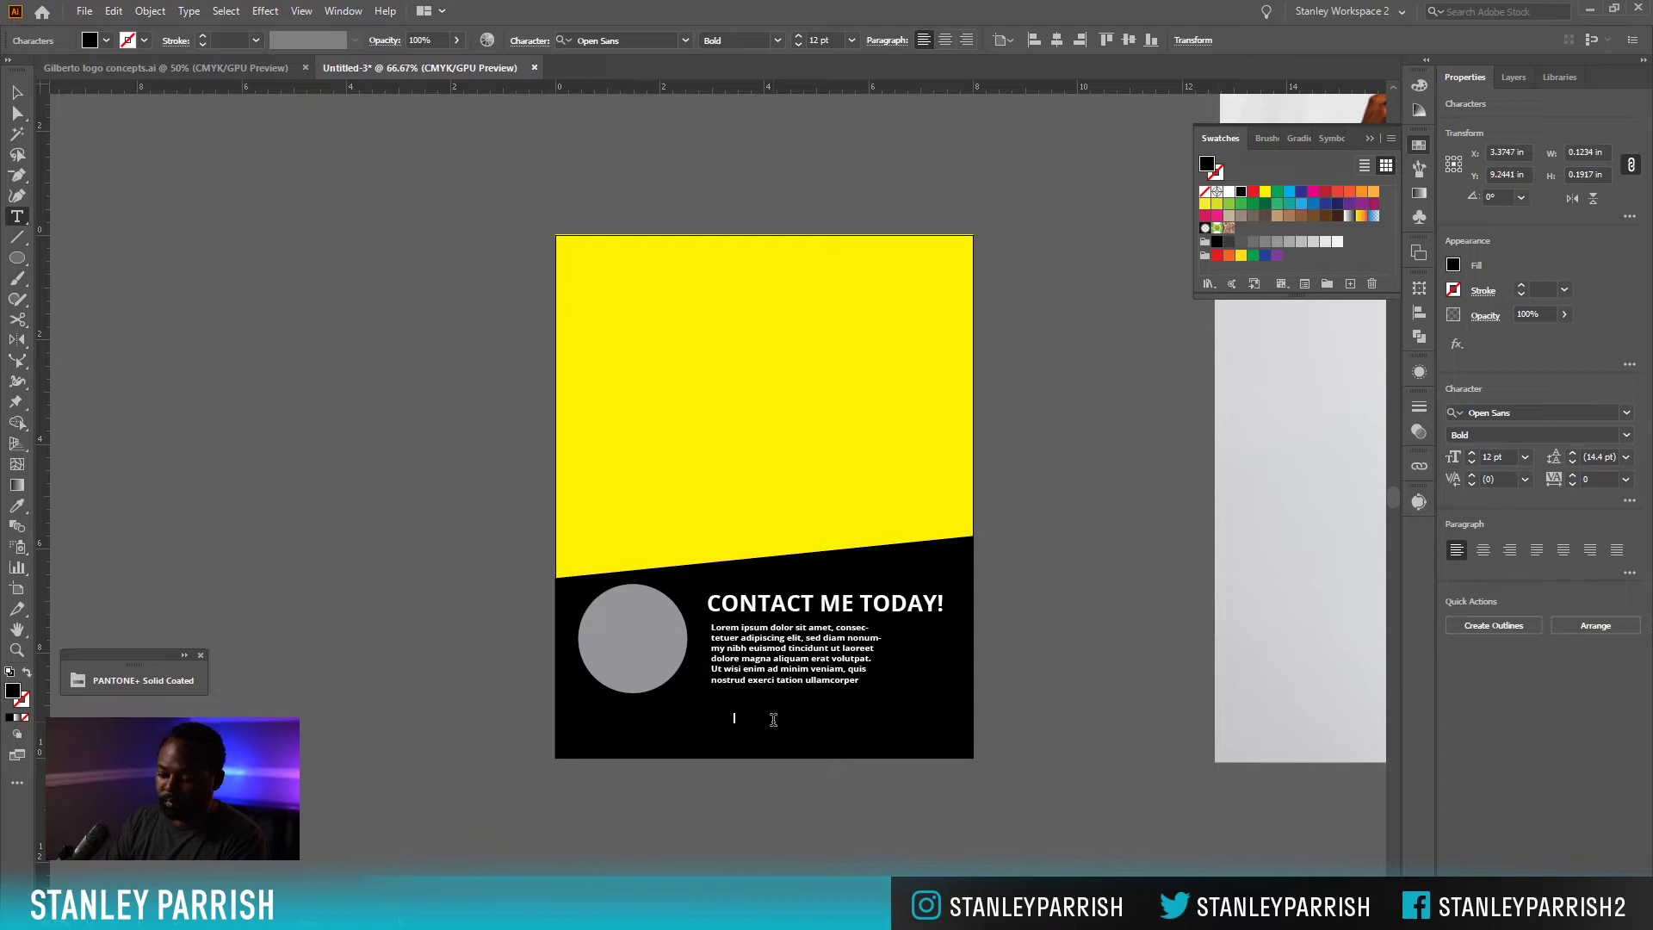
pyautogui.press('Escape')
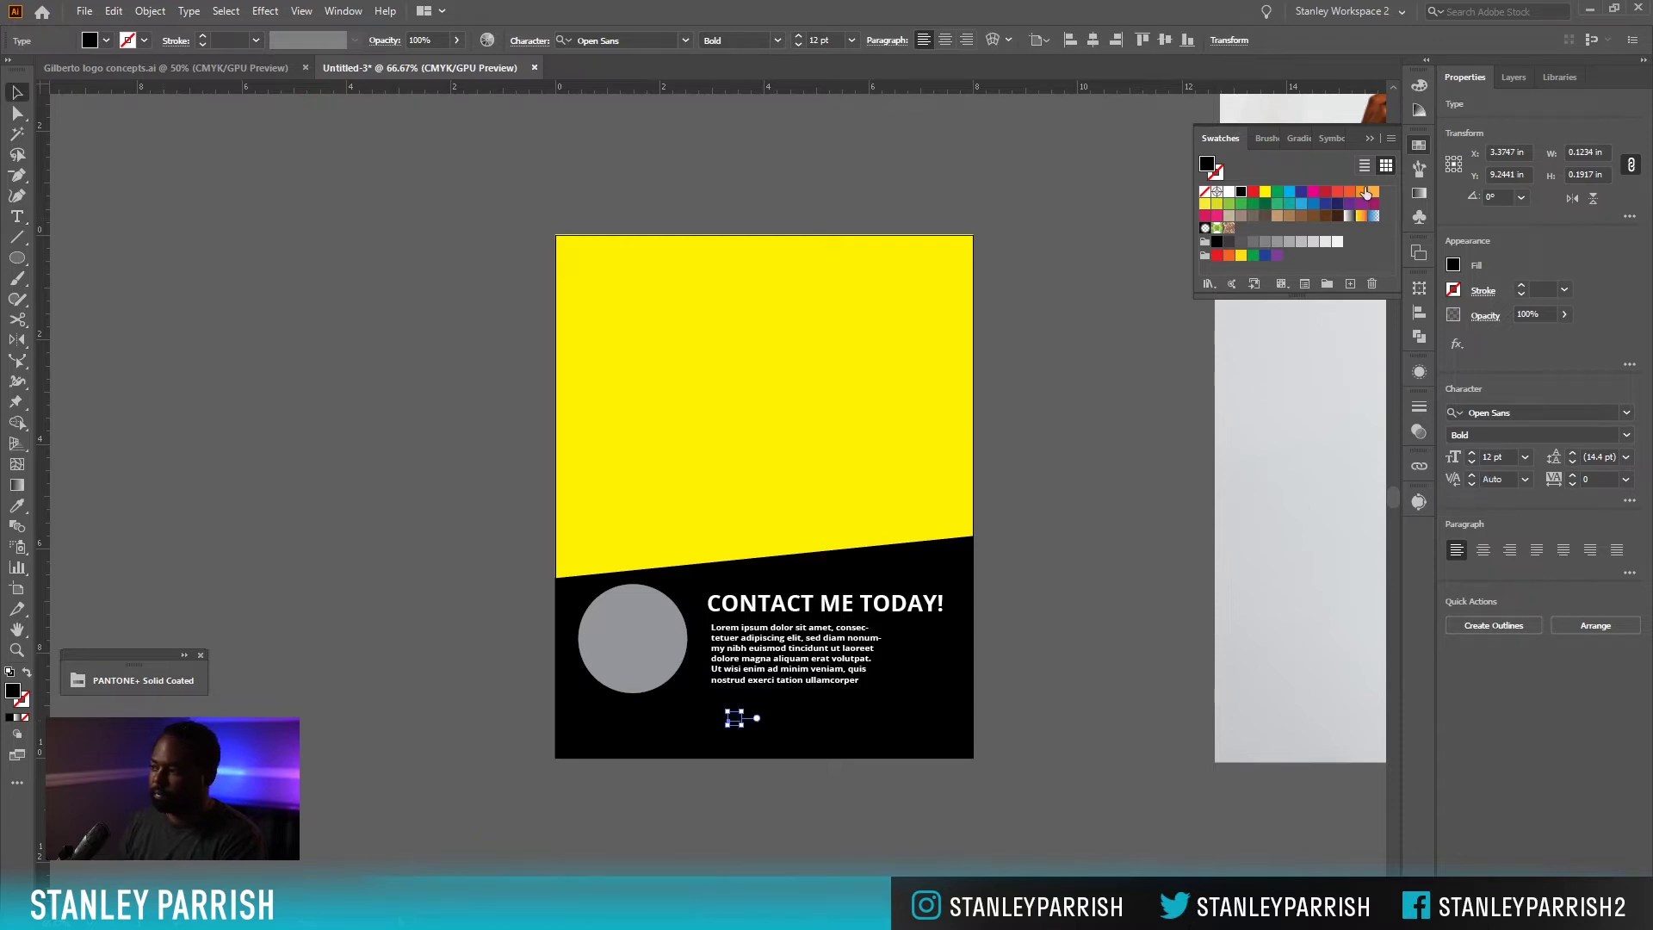
pyautogui.click(1229, 192)
pyautogui.moveTo(748, 711); pyautogui.dragTo(759, 701)
# Extend the "D" text with a space and the first name that begins the social handle.
pyautogui.press('t')
pyautogui.click(745, 713)
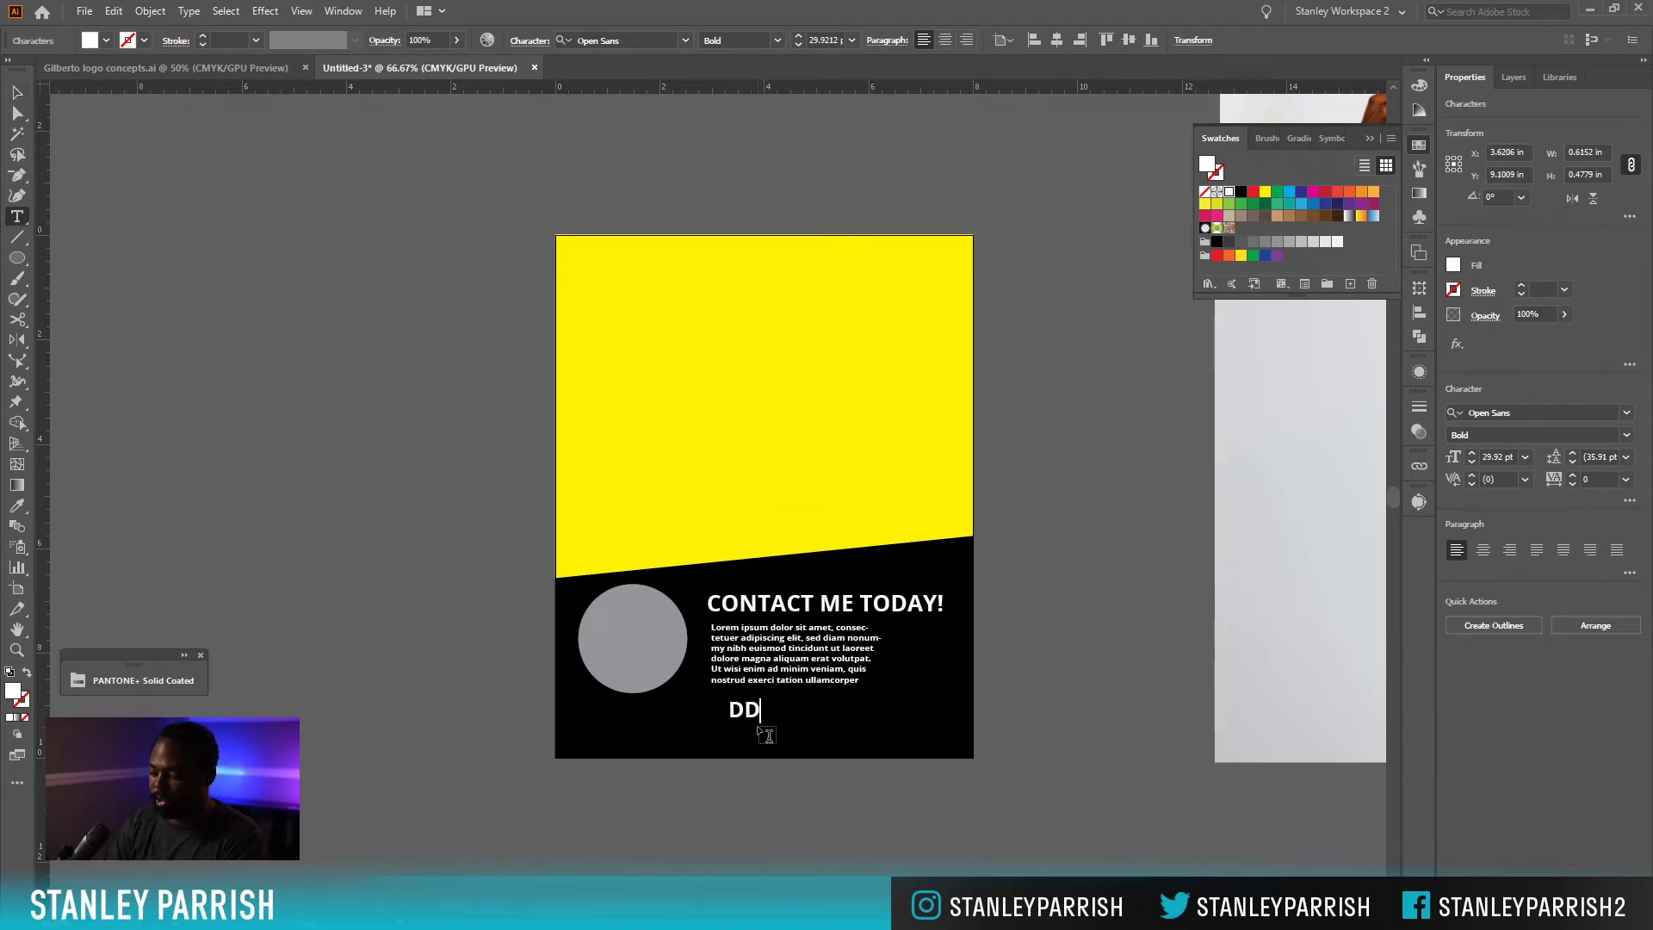
pyautogui.write('mA')
pyautogui.press('BackSpace')
pyautogui.press('BackSpace')
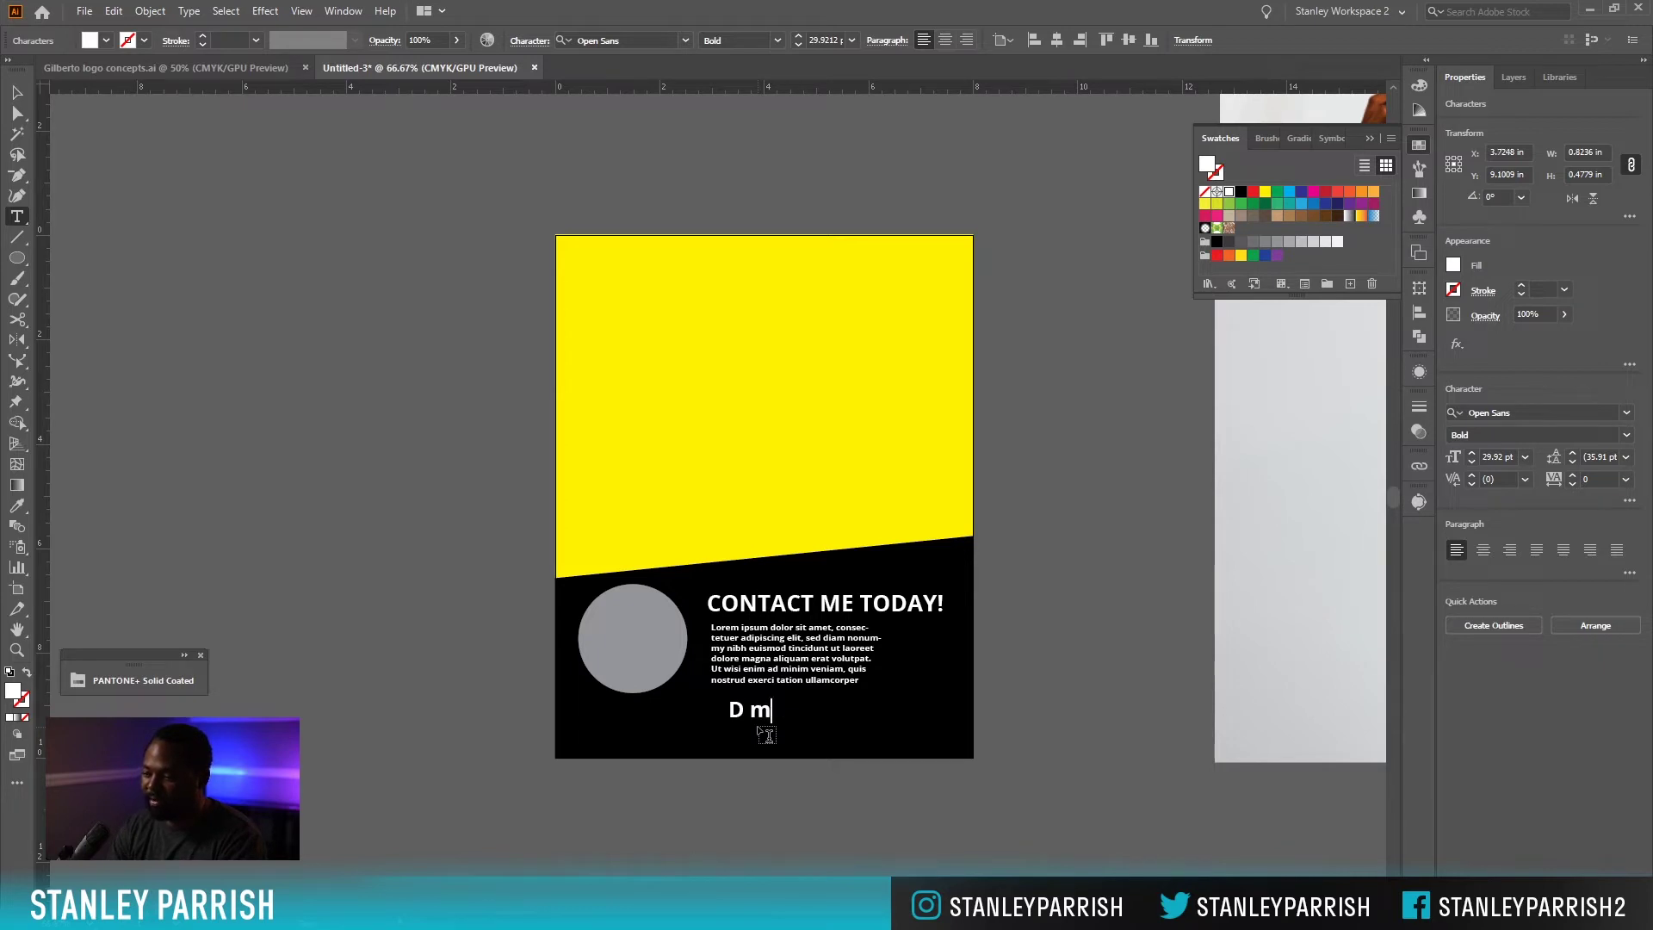
pyautogui.write('mary')
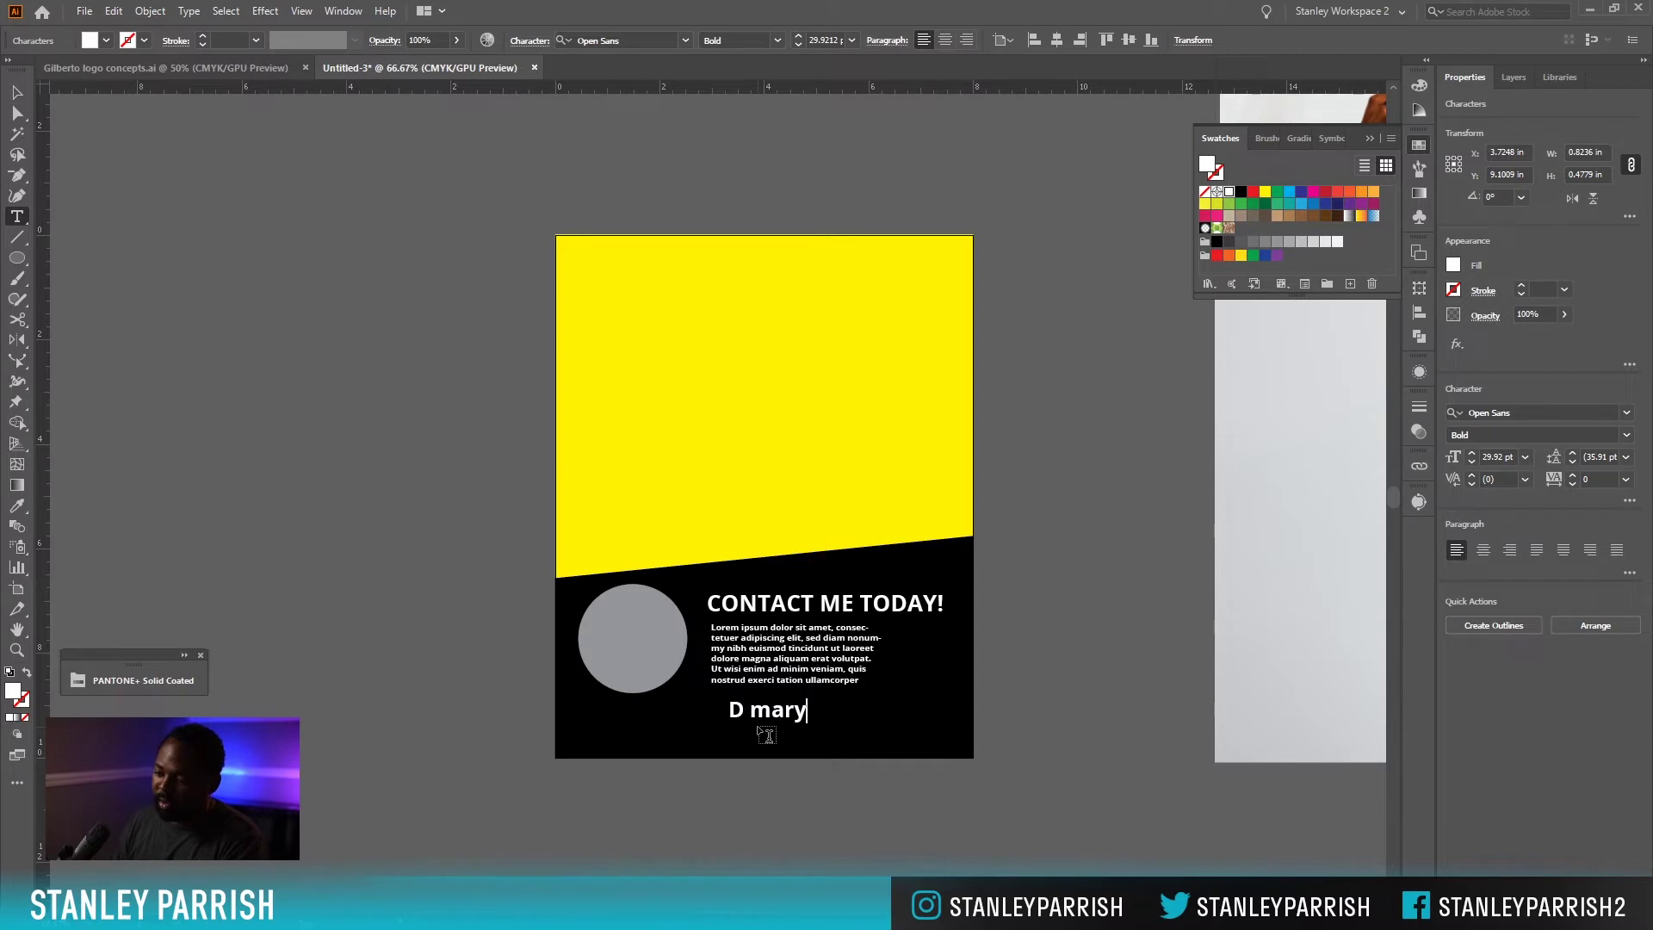
# Set the "D" at the start of the social line to the socialtype Regular font.
pyautogui.doubleClick(737, 708)
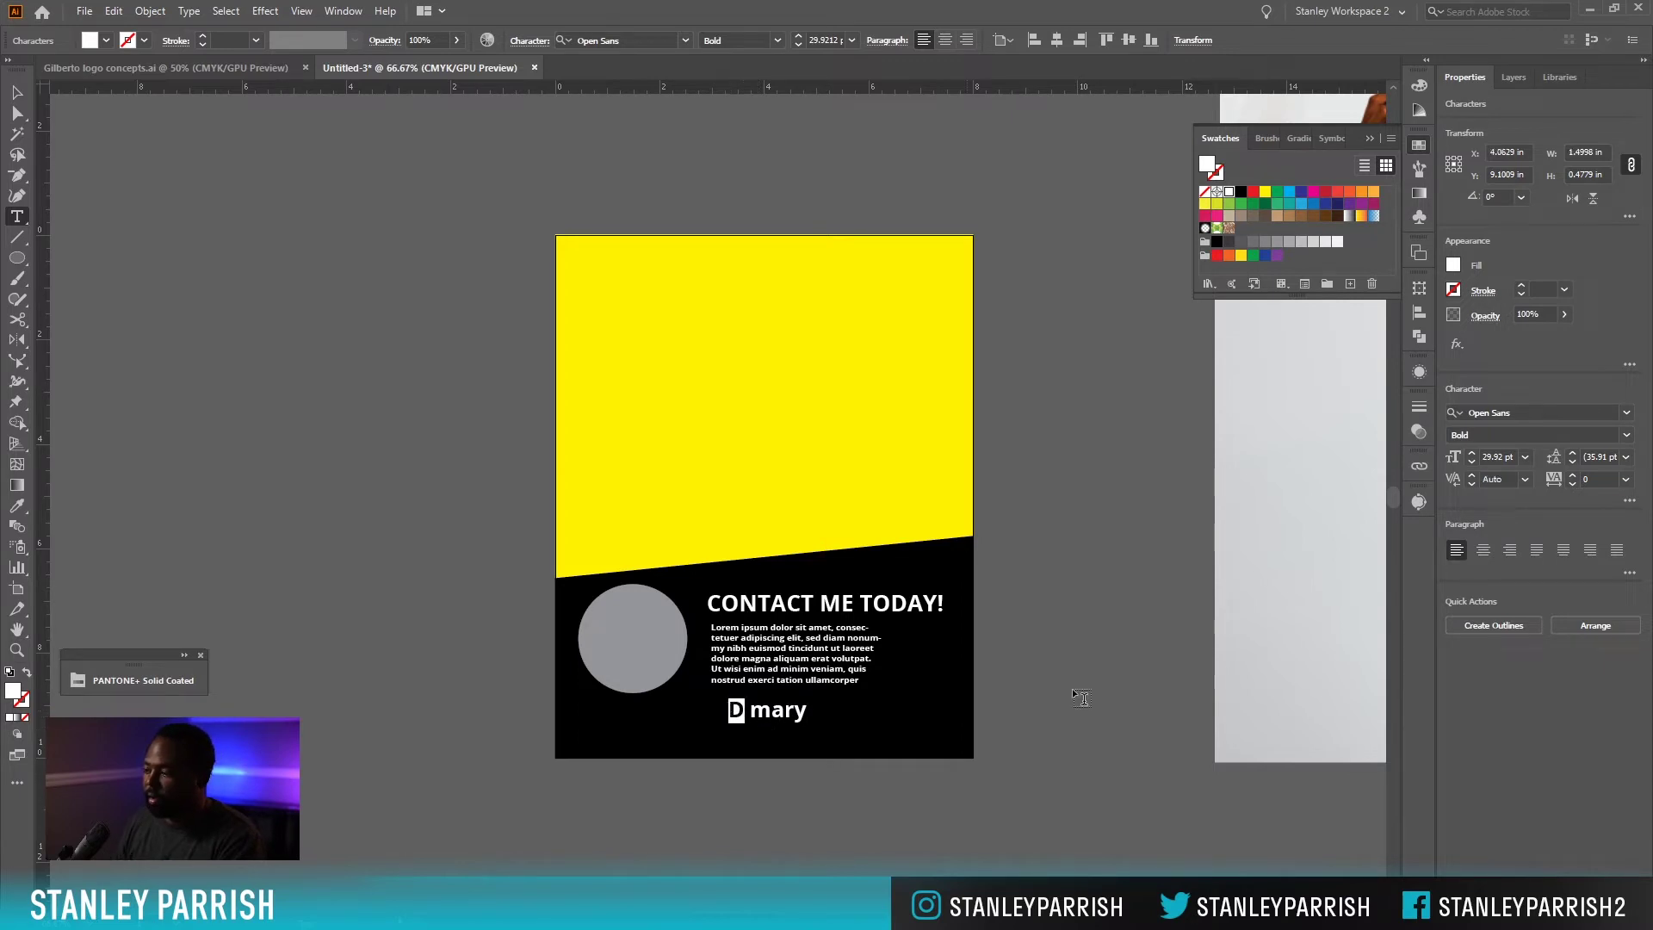
pyautogui.click(1627, 412)
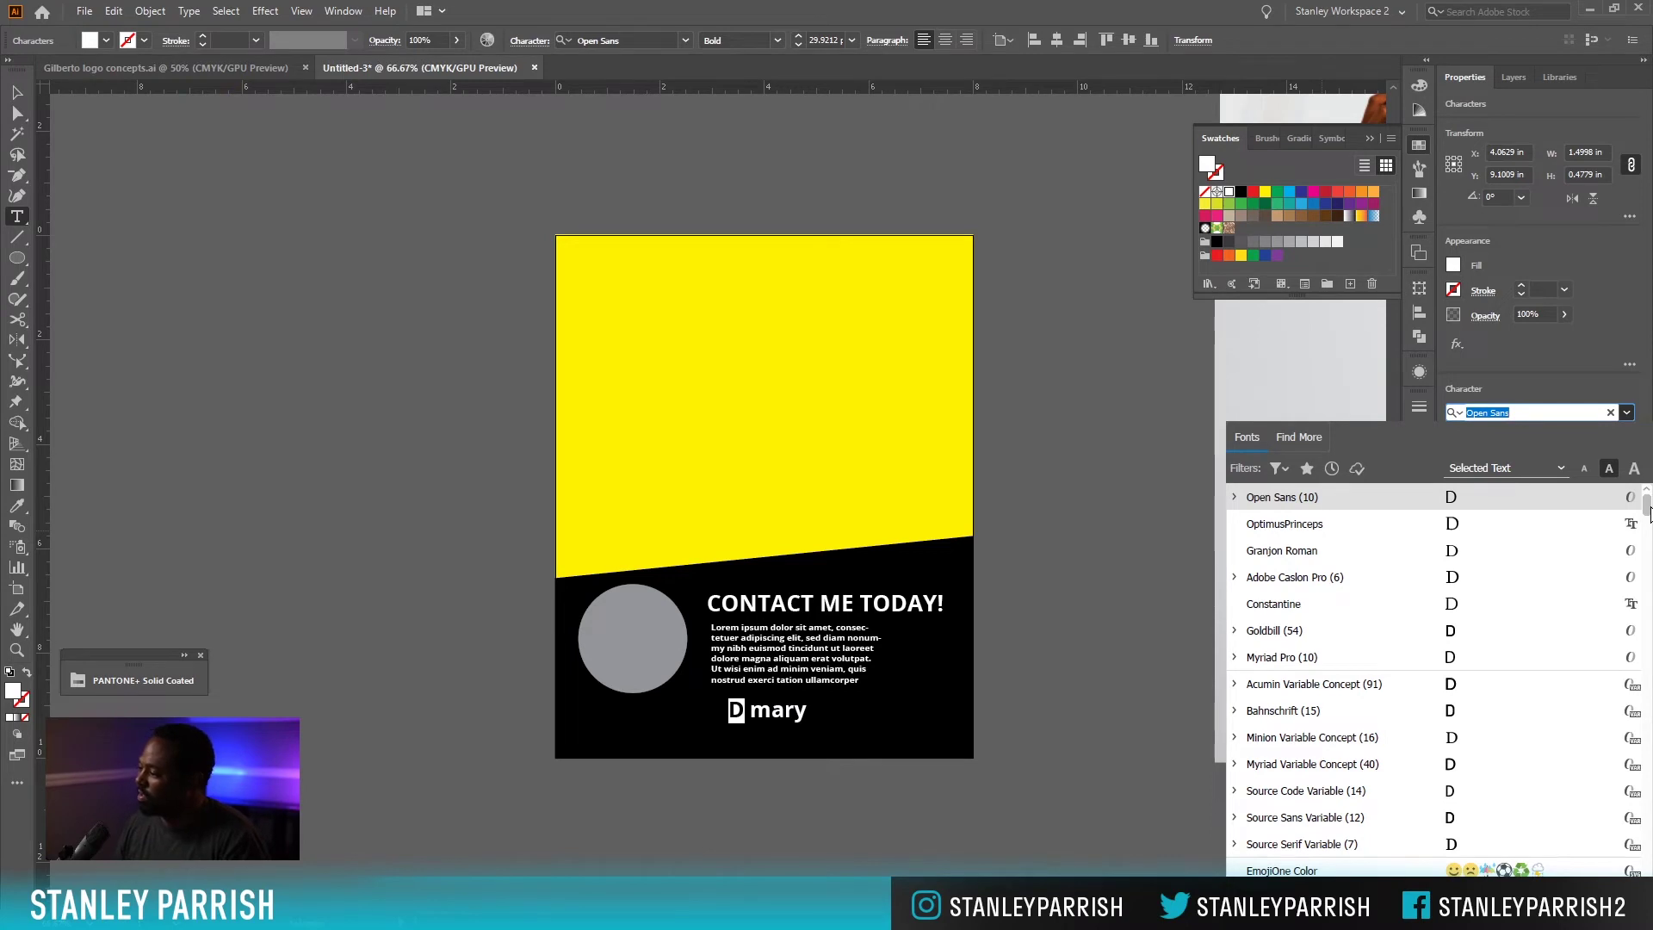
pyautogui.moveTo(1648, 514); pyautogui.dragTo(1647, 822)
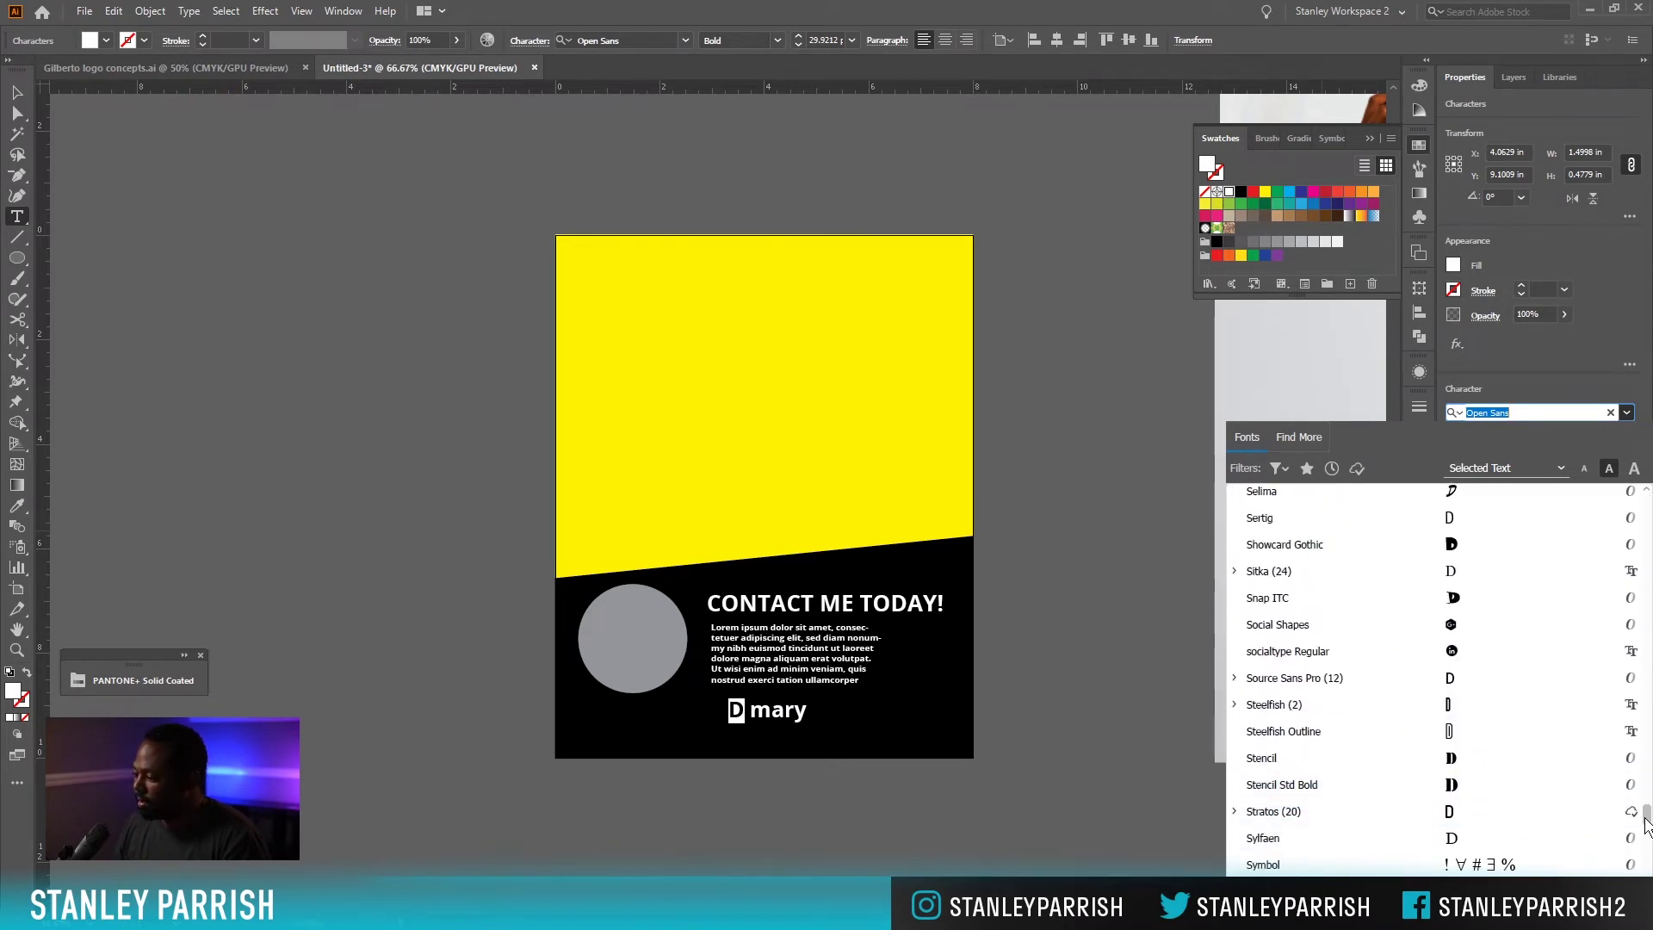
pyautogui.click(1294, 653)
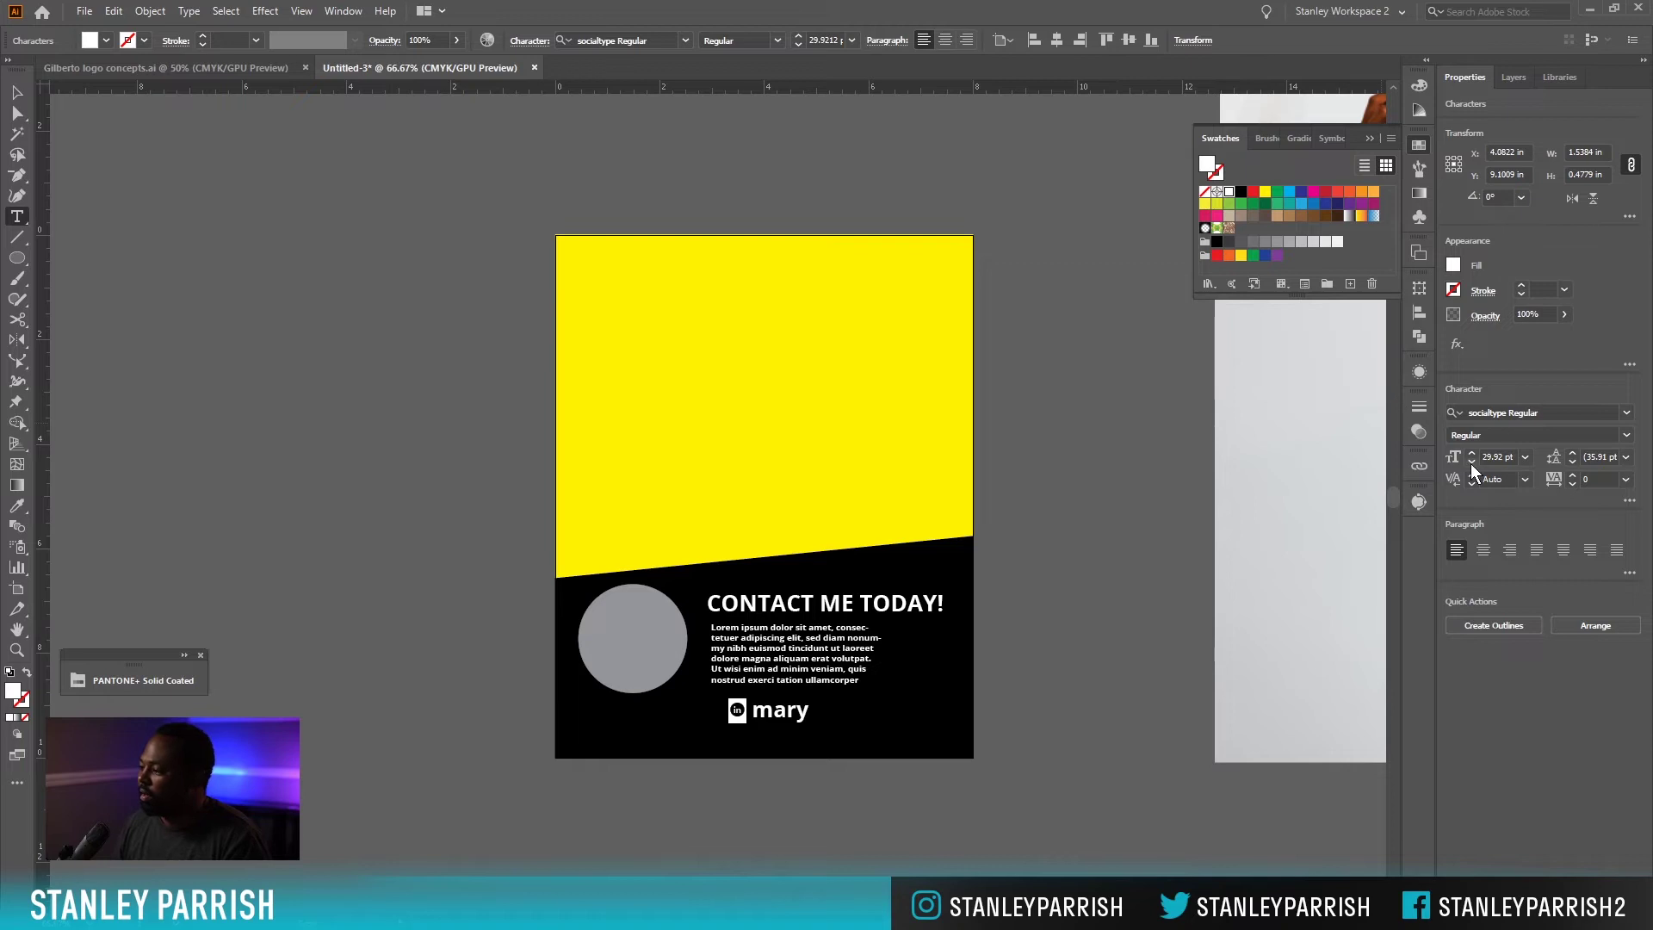
# Dock and enlarge the Glyphs panel, and replace the leading icon character with the circular Instagram glyph.
pyautogui.click(190, 12)
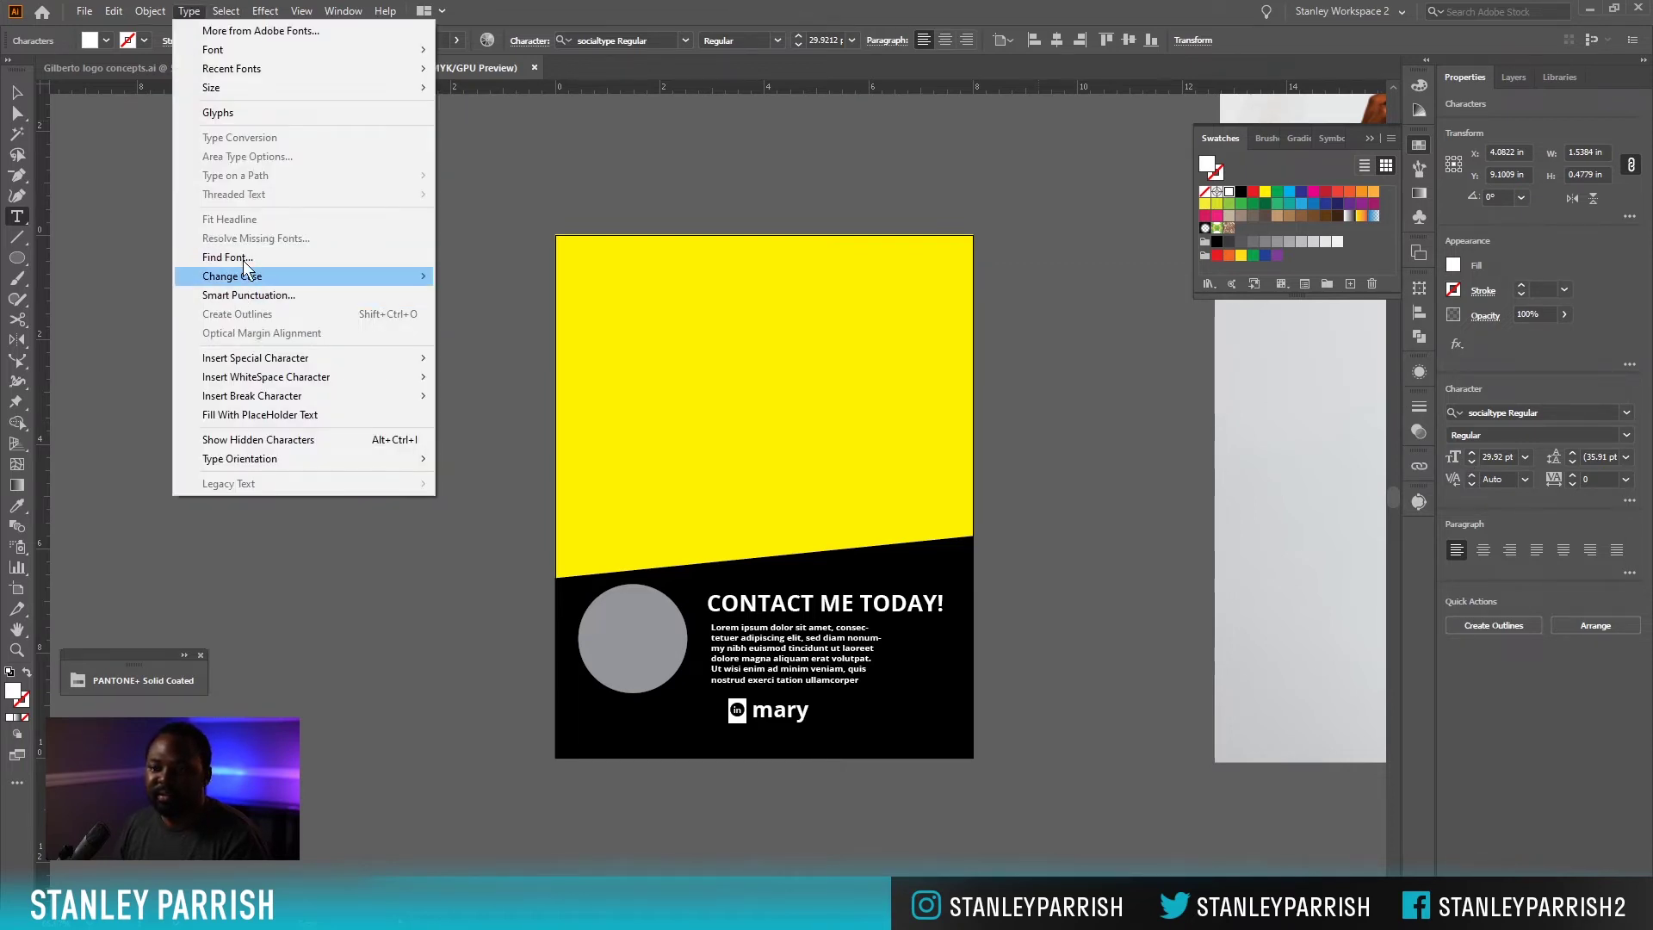
pyautogui.click(250, 112)
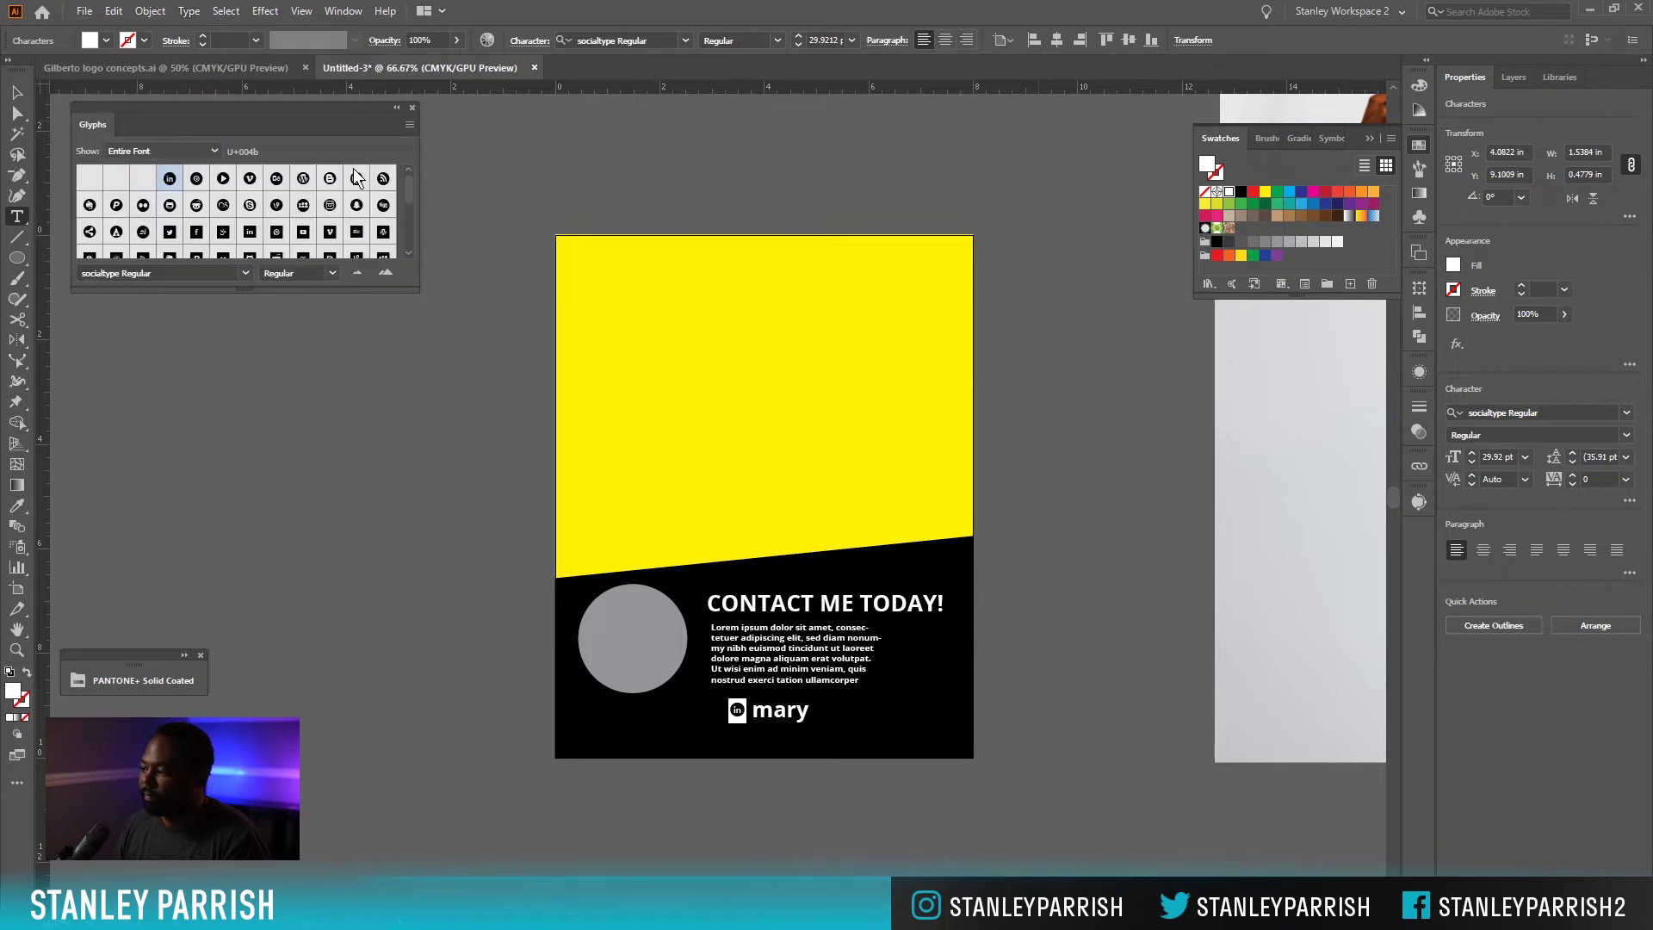
pyautogui.moveTo(100, 122); pyautogui.dragTo(1416, 535)
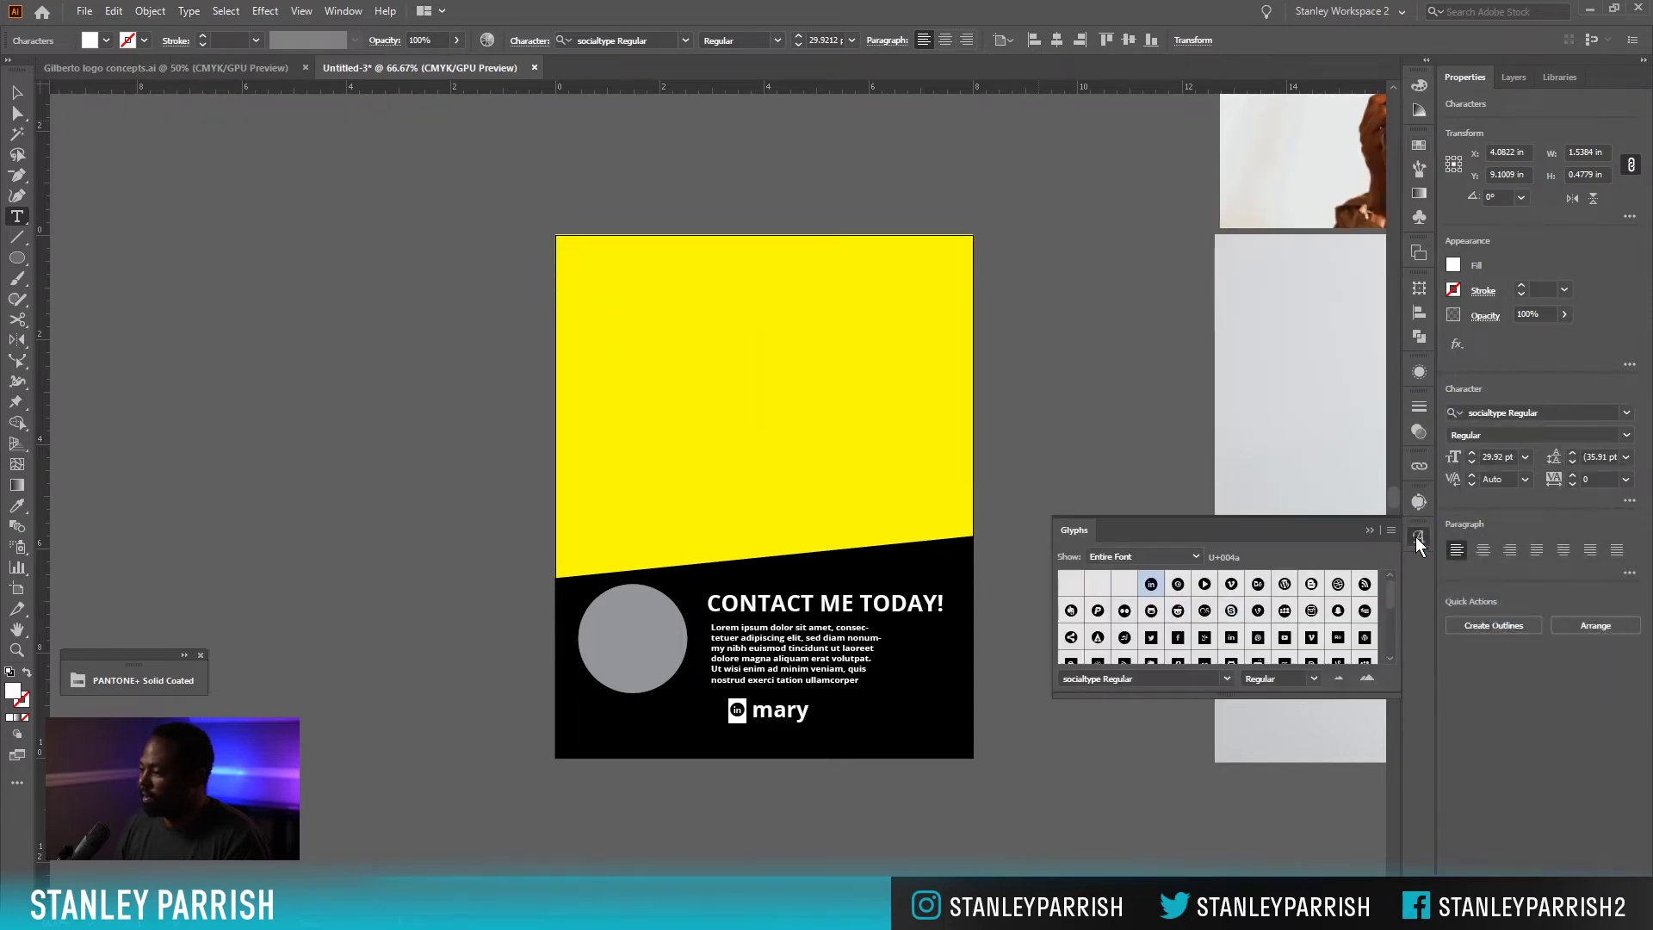
pyautogui.moveTo(1222, 693); pyautogui.dragTo(1227, 862)
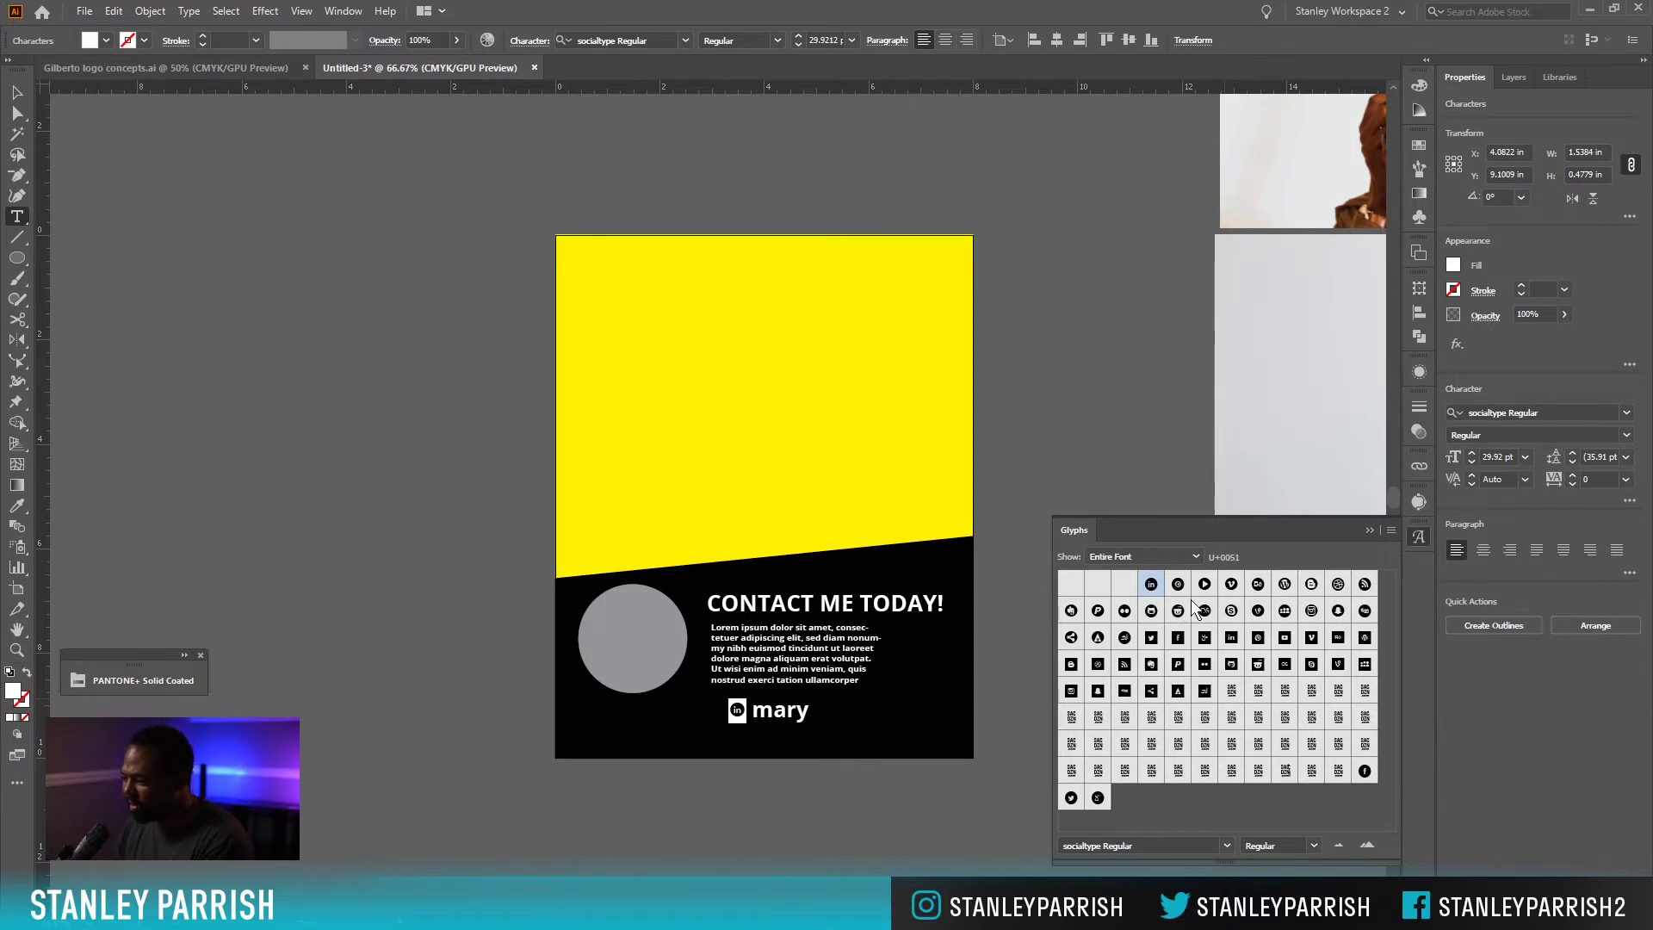
pyautogui.doubleClick(1312, 611)
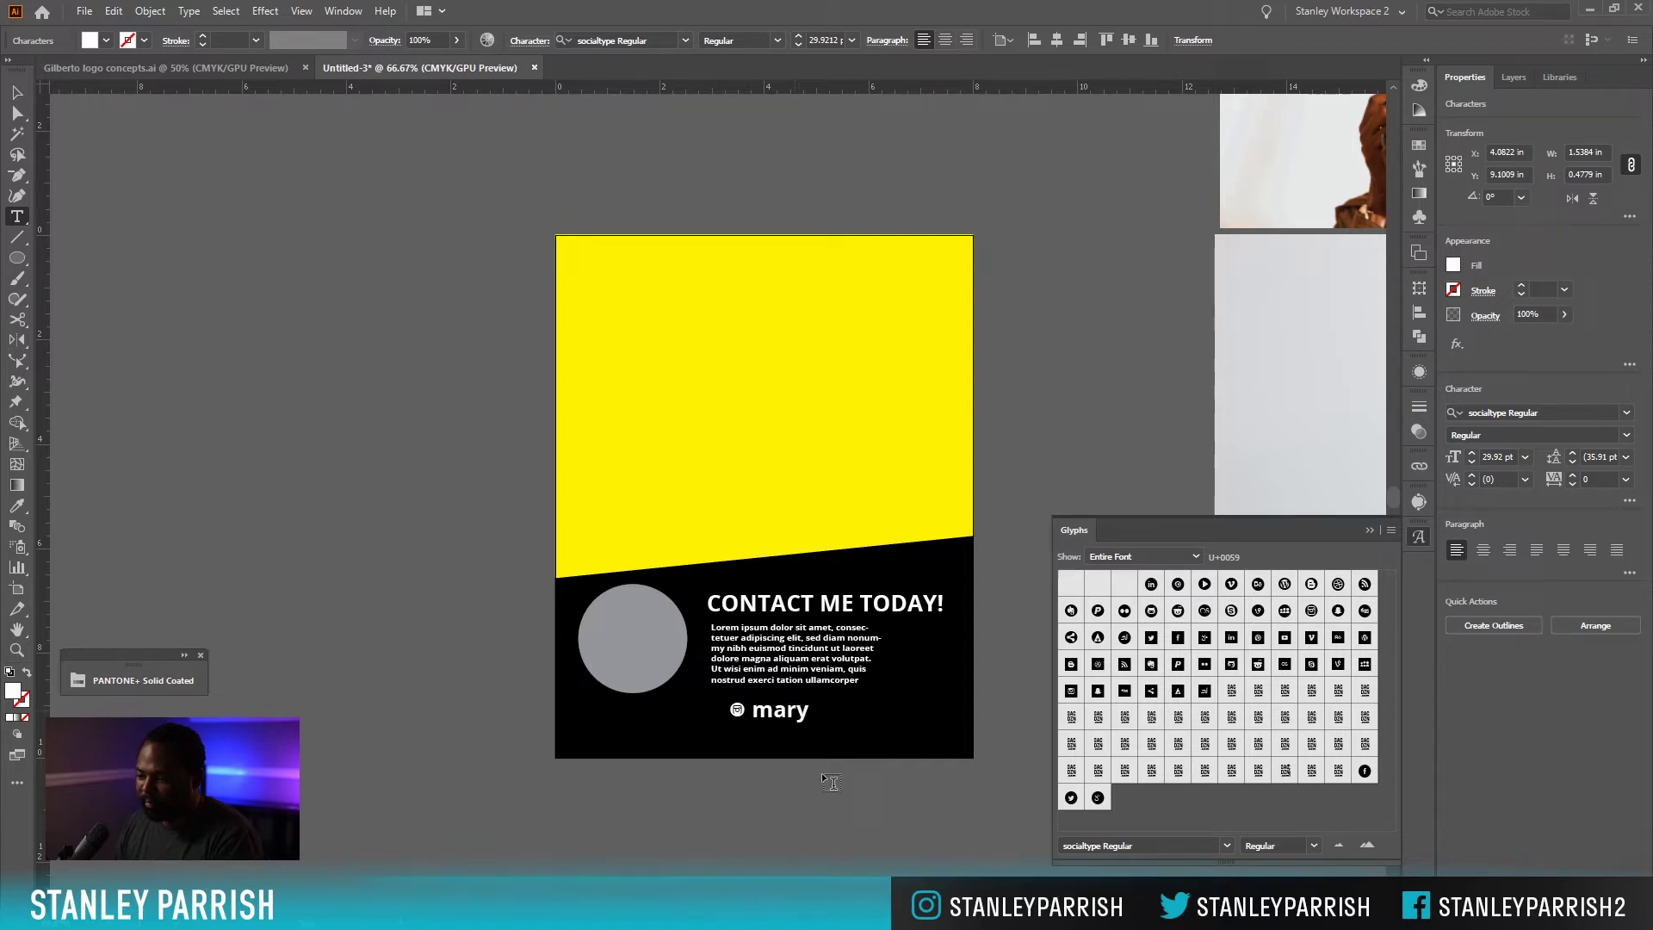
pyautogui.press('Right')
pyautogui.press('Right')
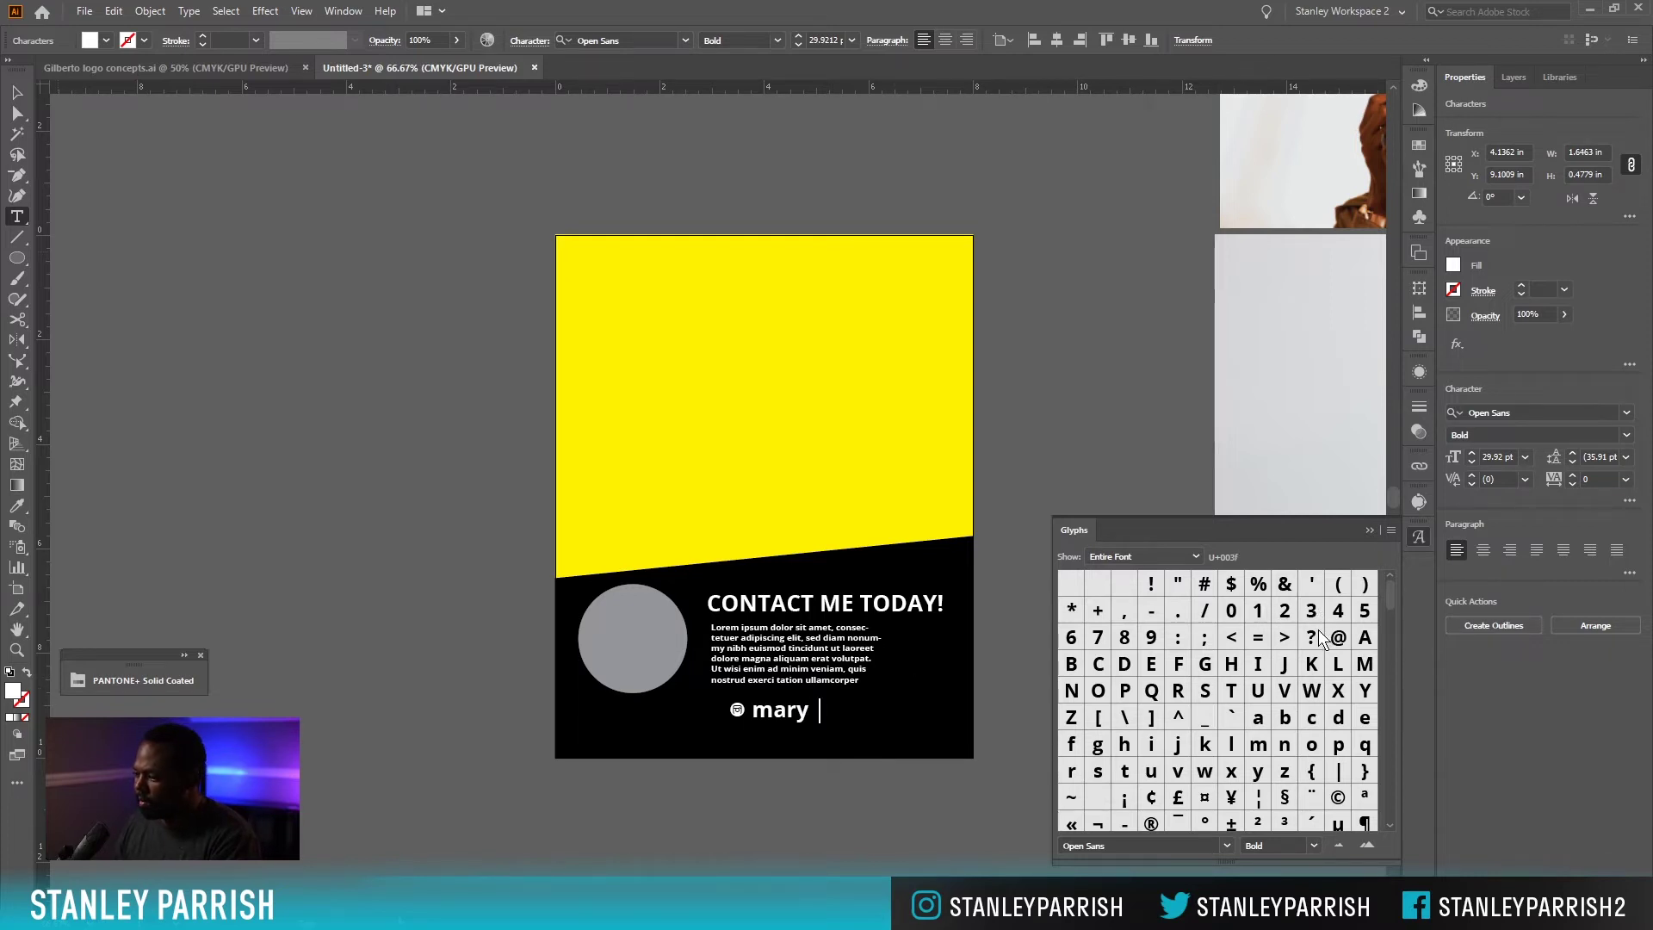
pyautogui.write('d')
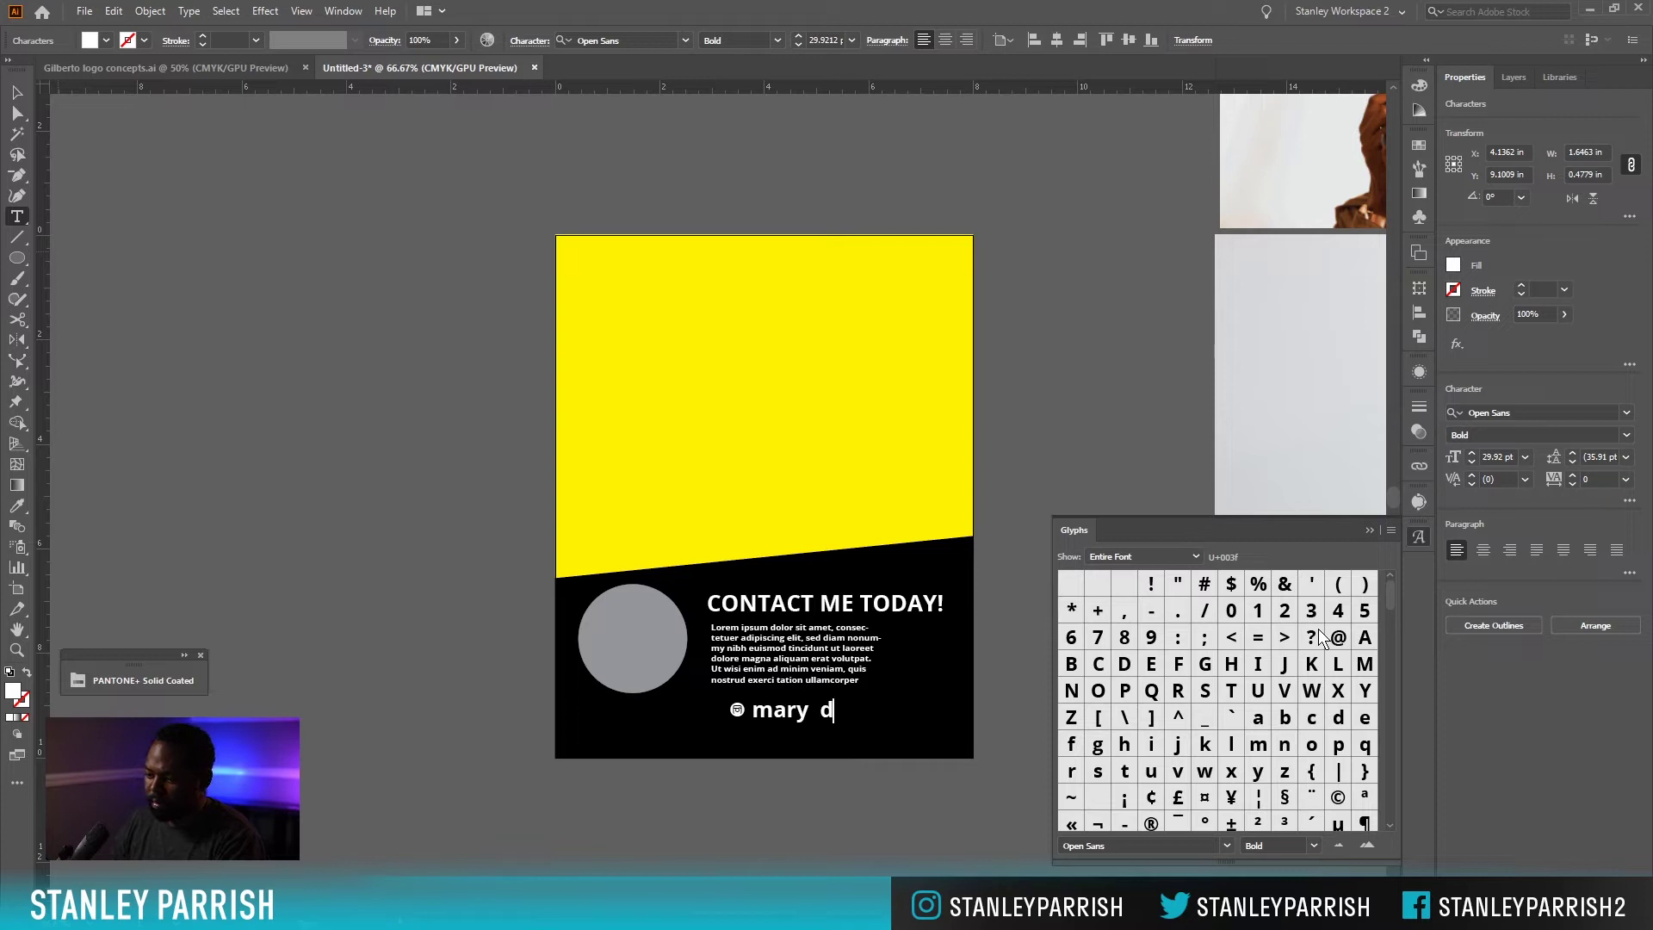
pyautogui.write(' maryphtos')
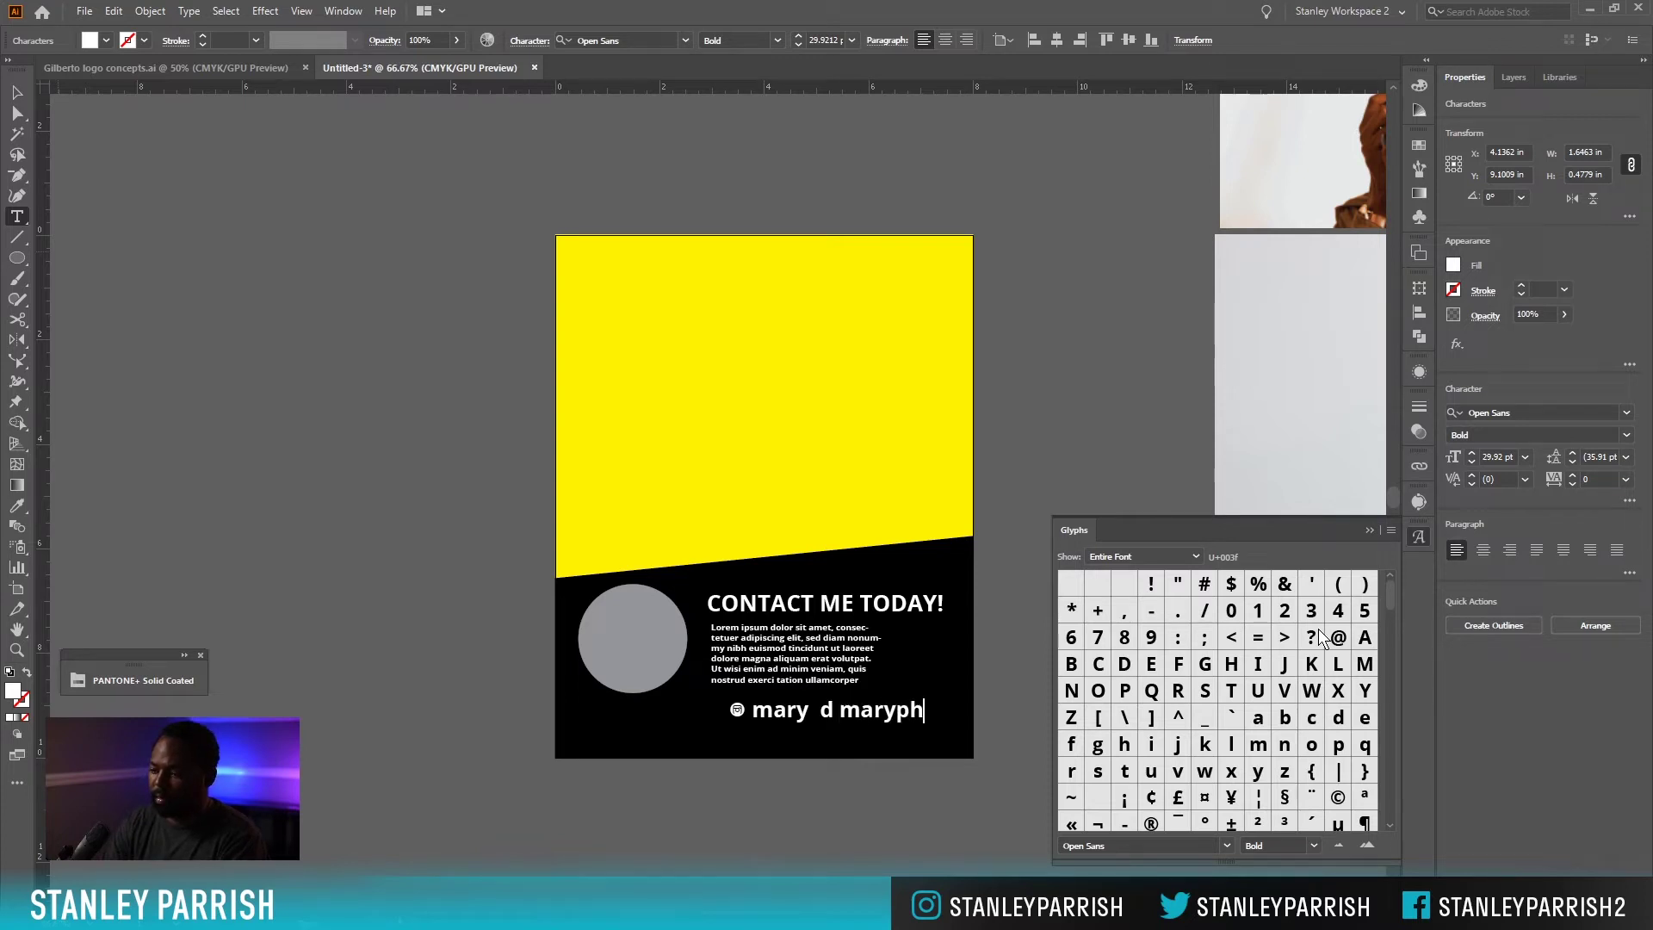
pyautogui.press('BackSpace')
pyautogui.press('BackSpace')
pyautogui.press('BackSpace')
pyautogui.write('otos')
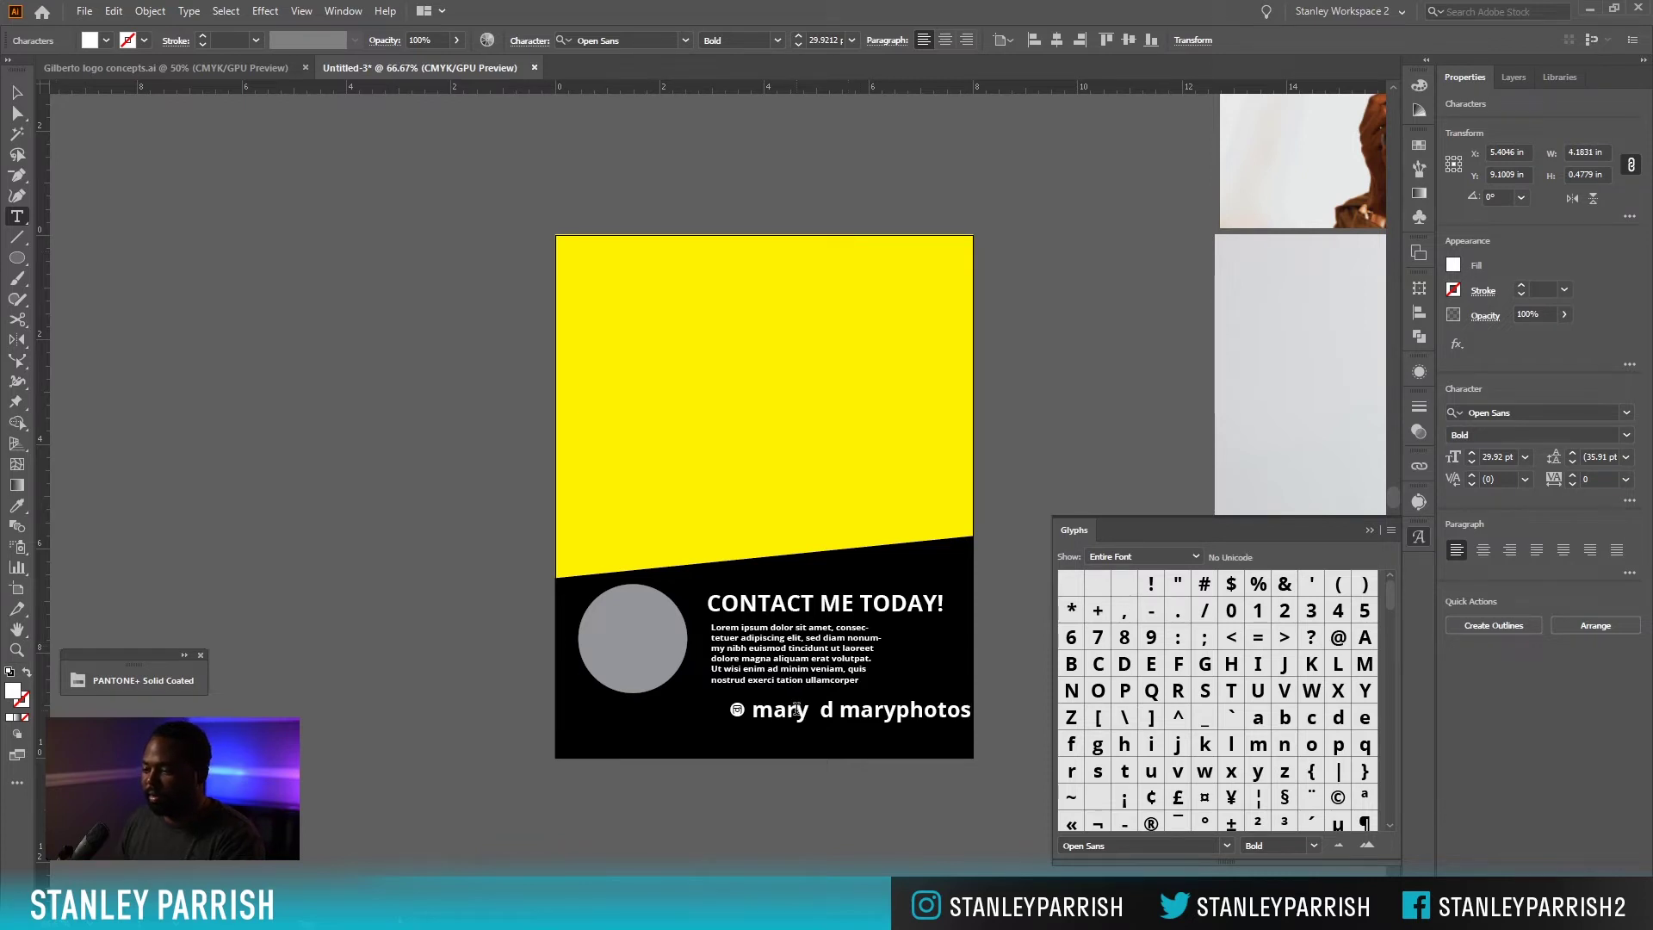
# Complete the first handle as "maryphotos" and move the social line to fit within the black area's width.
pyautogui.write('photos_')
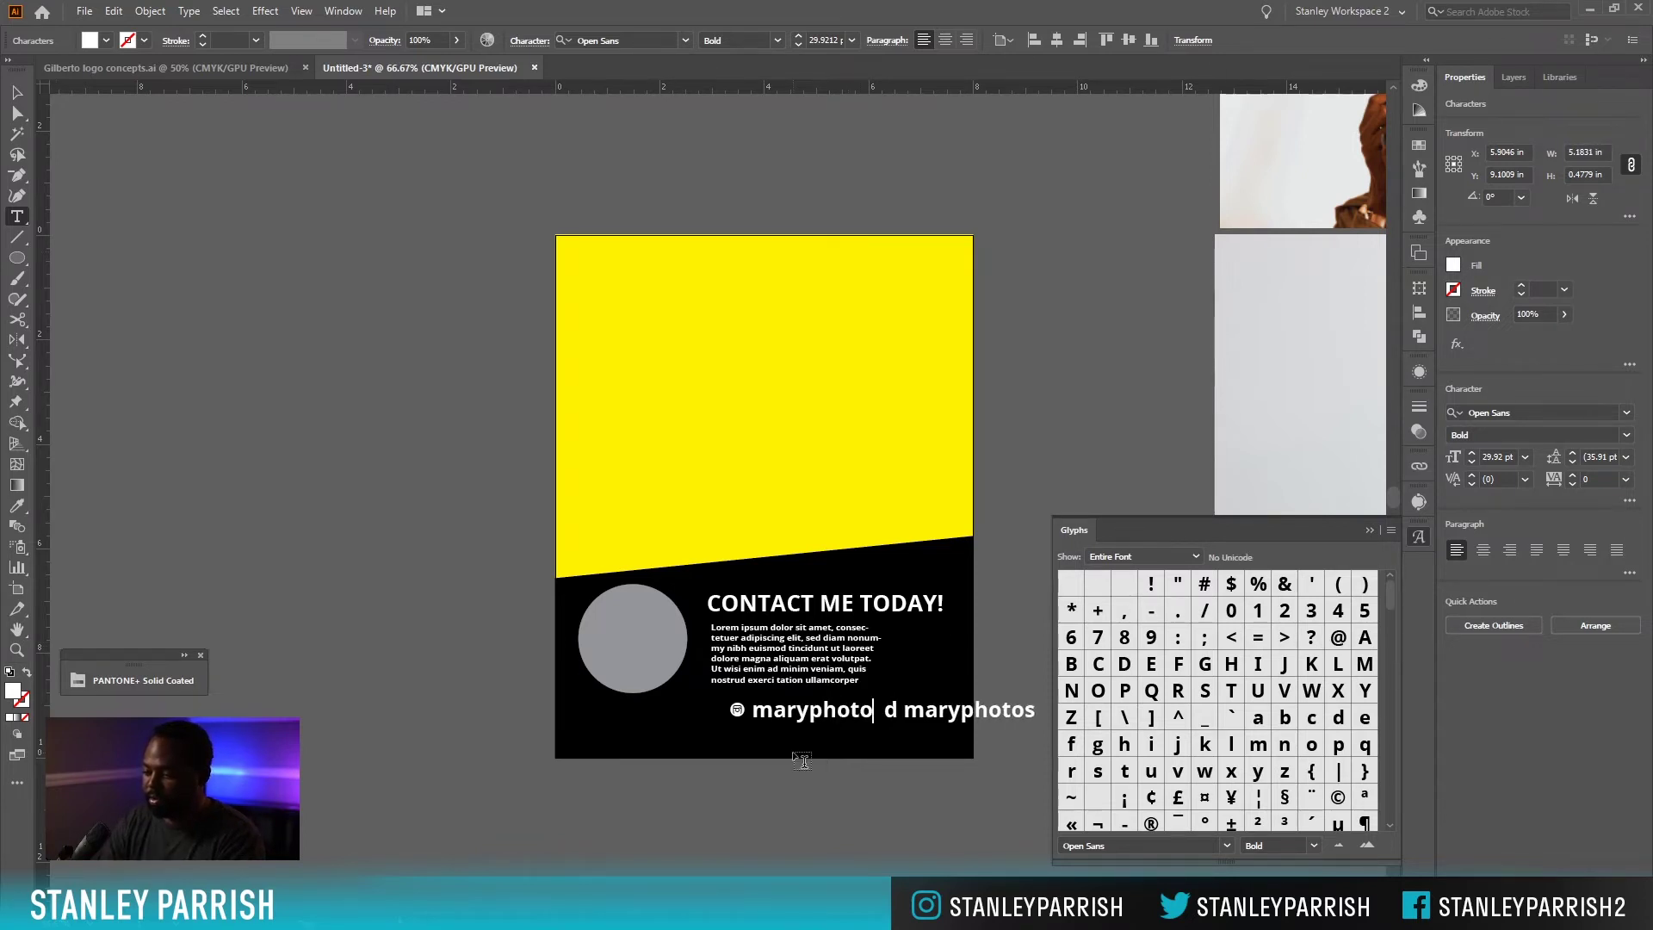
pyautogui.press('Escape')
pyautogui.moveTo(851, 705); pyautogui.dragTo(744, 721)
# Set the "d" between the handles to socialtype Regular and replace it with the circular Facebook glyph.
pyautogui.doubleClick(796, 728)
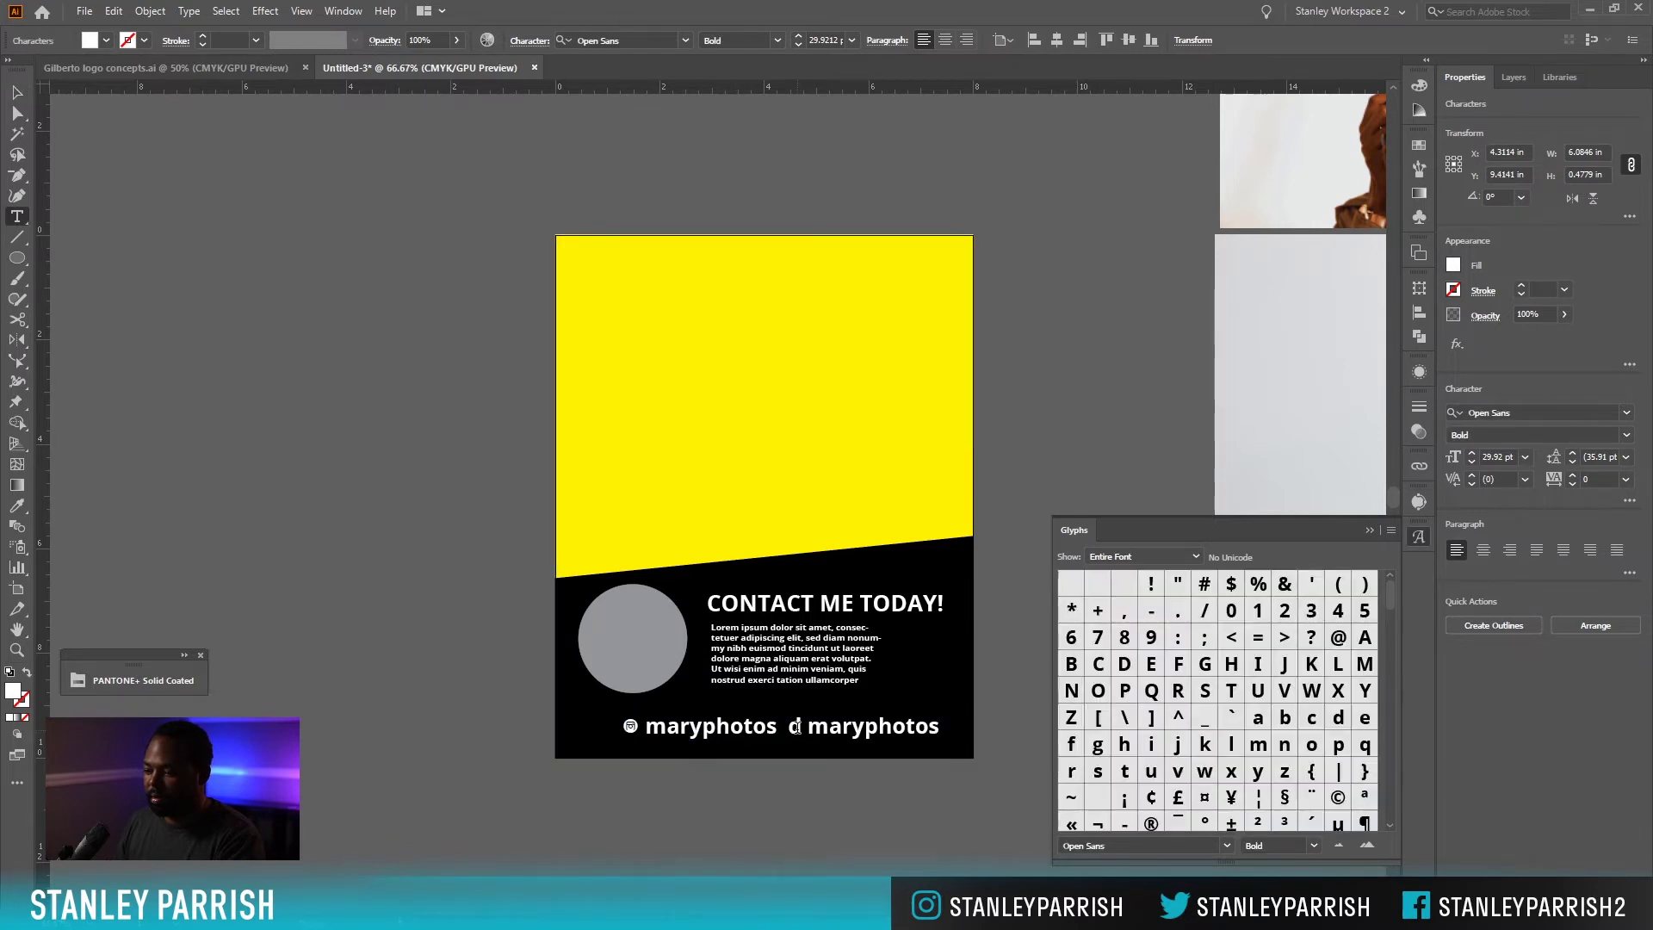
pyautogui.doubleClick(795, 728)
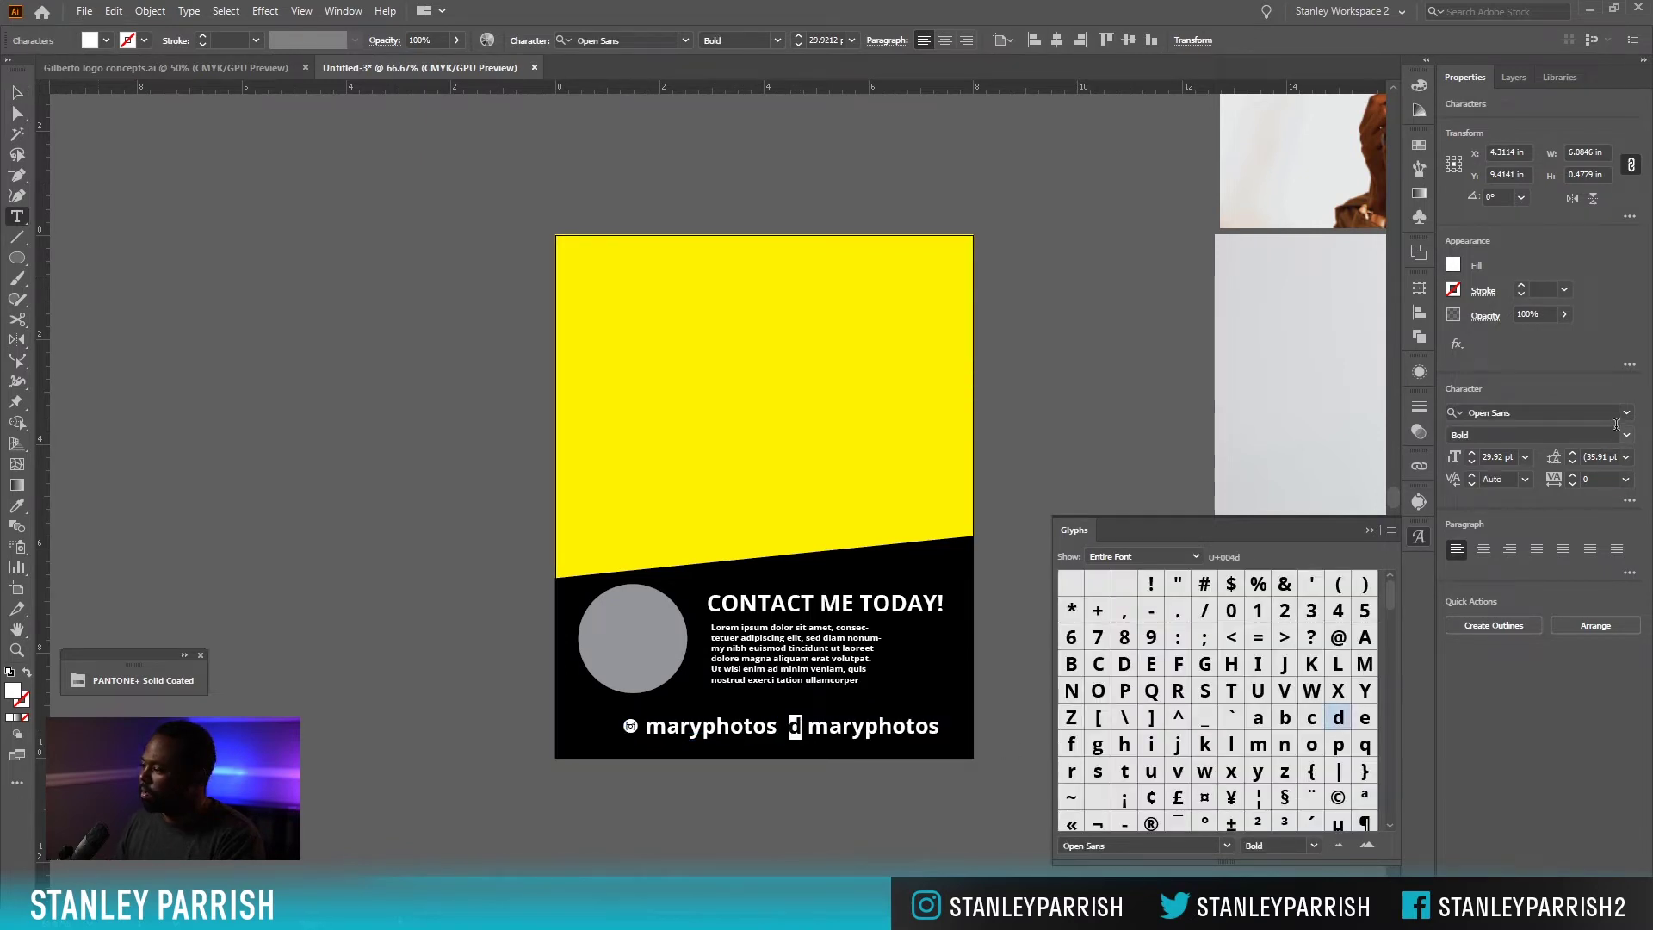
pyautogui.click(1626, 412)
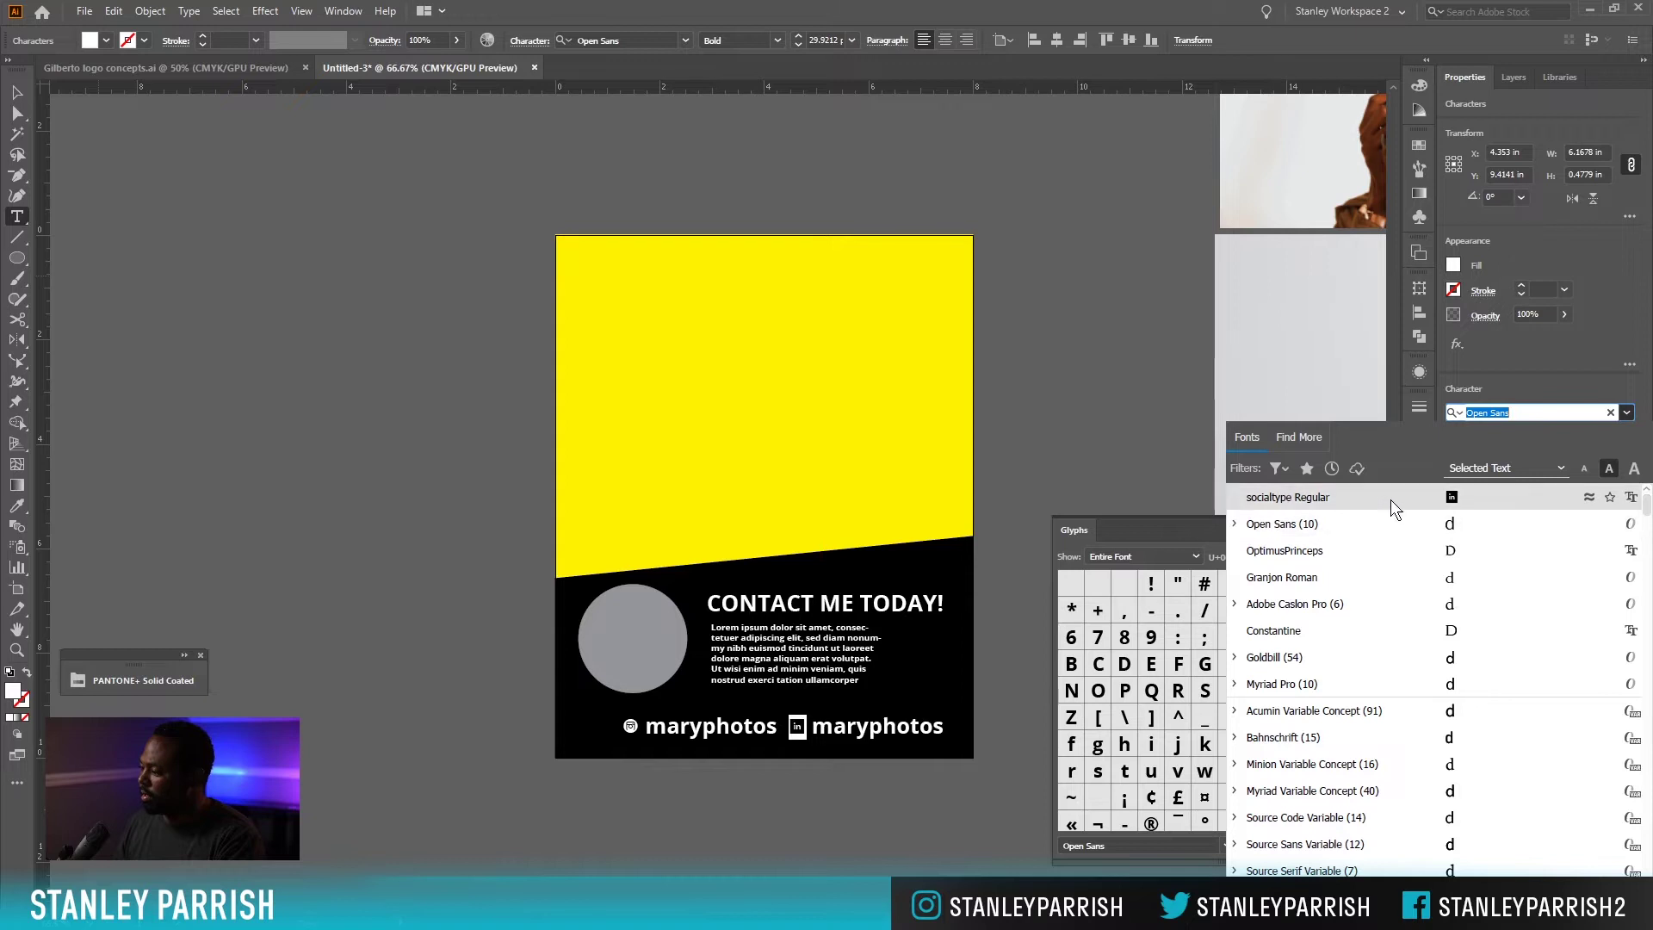
pyautogui.click(1388, 496)
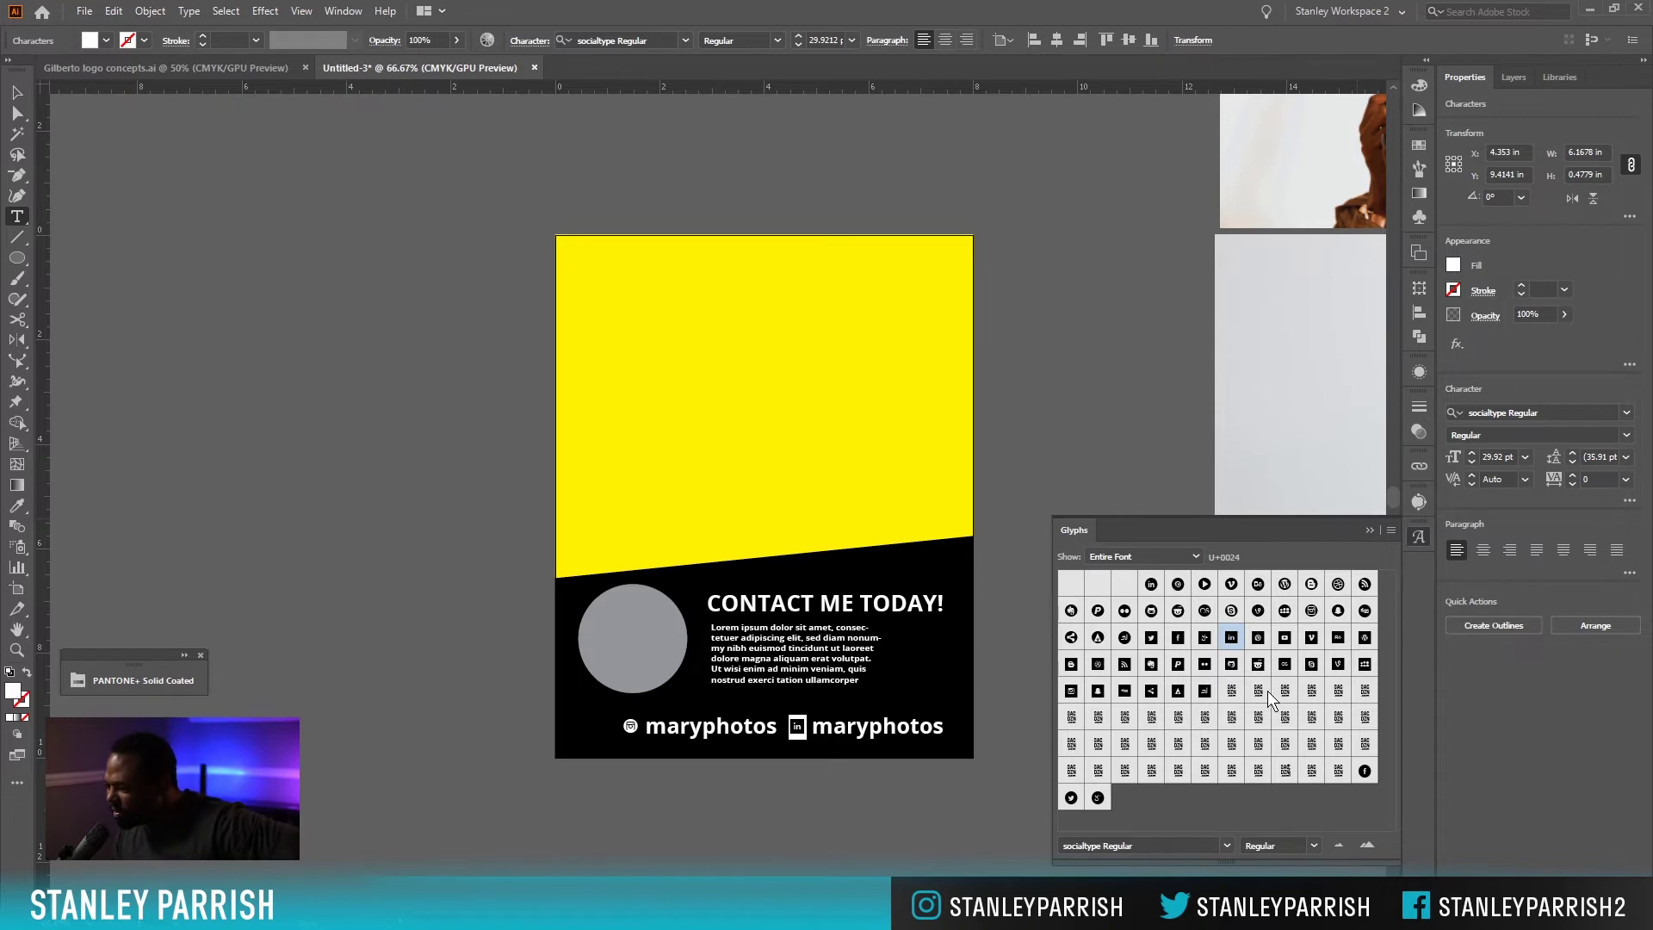
pyautogui.doubleClick(1365, 771)
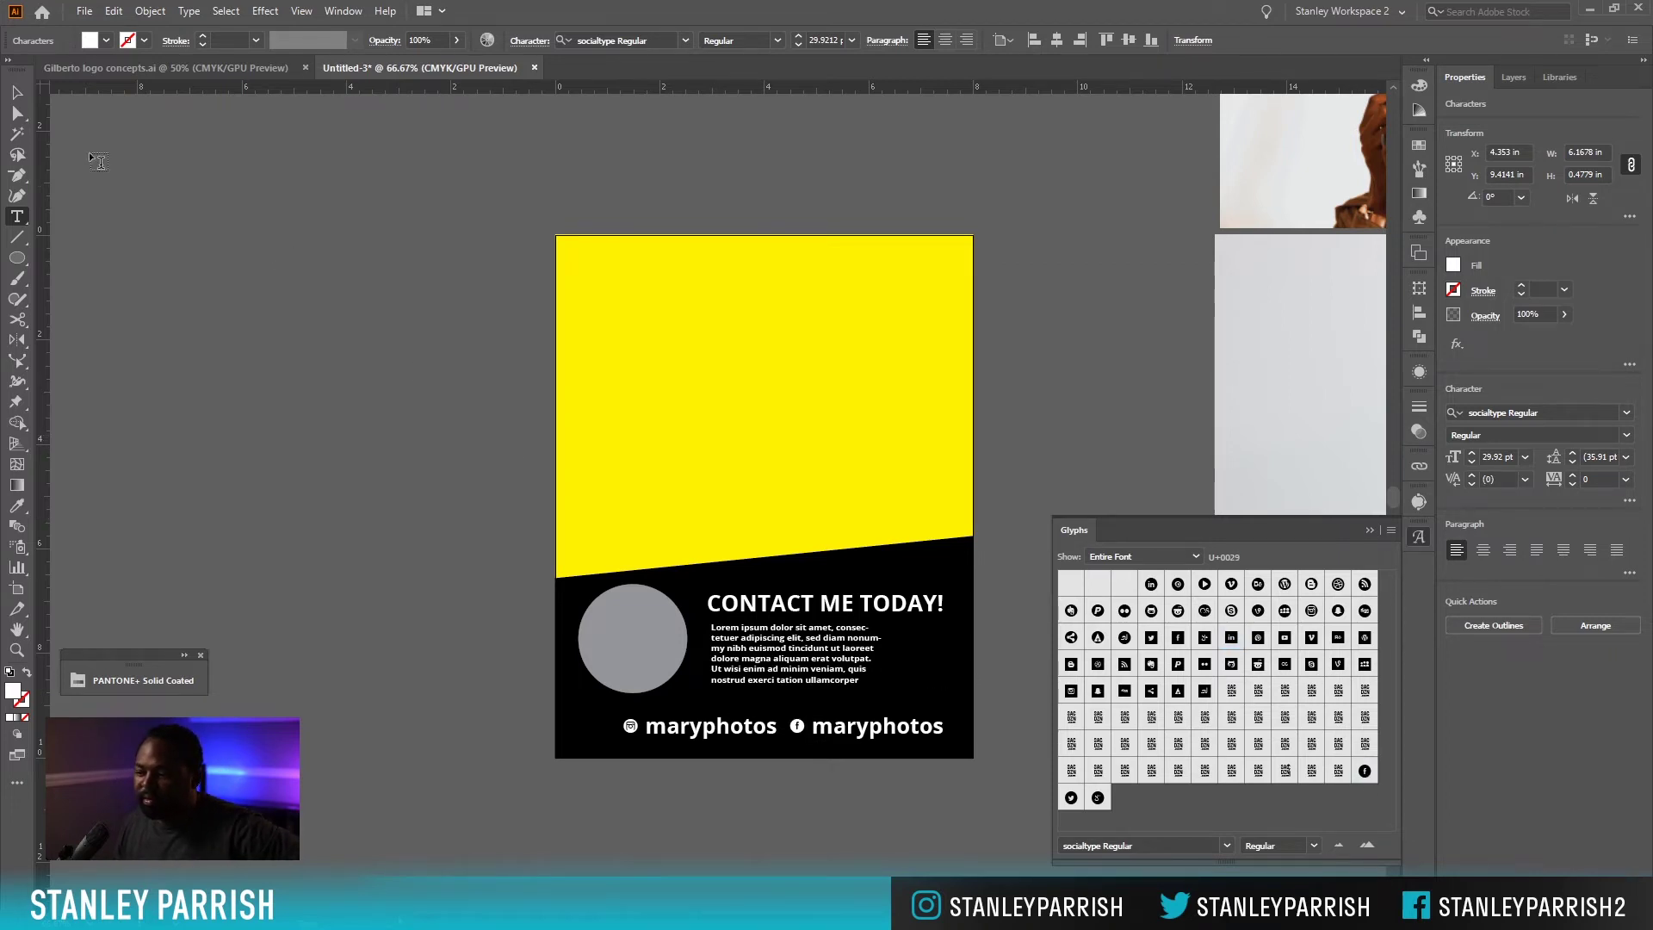
# Reduce the social line to 22 pt and move it beneath the body text, aligned with the contact column.
pyautogui.click(18, 93)
pyautogui.click(1472, 461)
pyautogui.click(1473, 462)
pyautogui.click(1473, 462)
pyautogui.click(1473, 462)
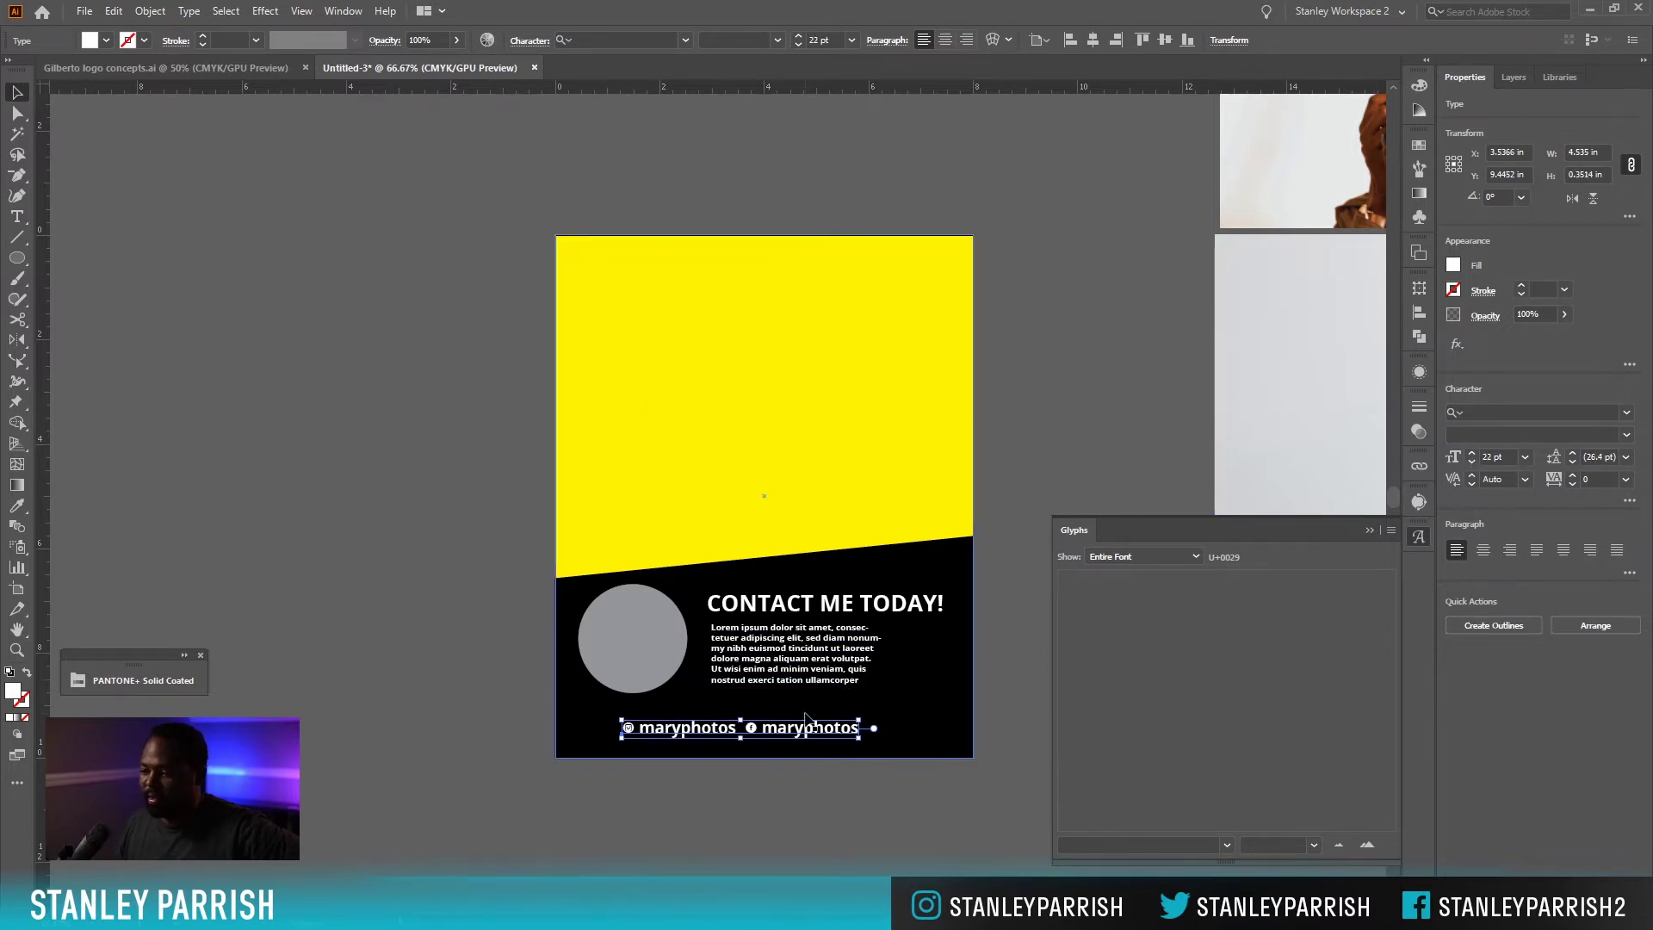
pyautogui.moveTo(823, 734); pyautogui.dragTo(909, 718)
pyautogui.click(895, 790)
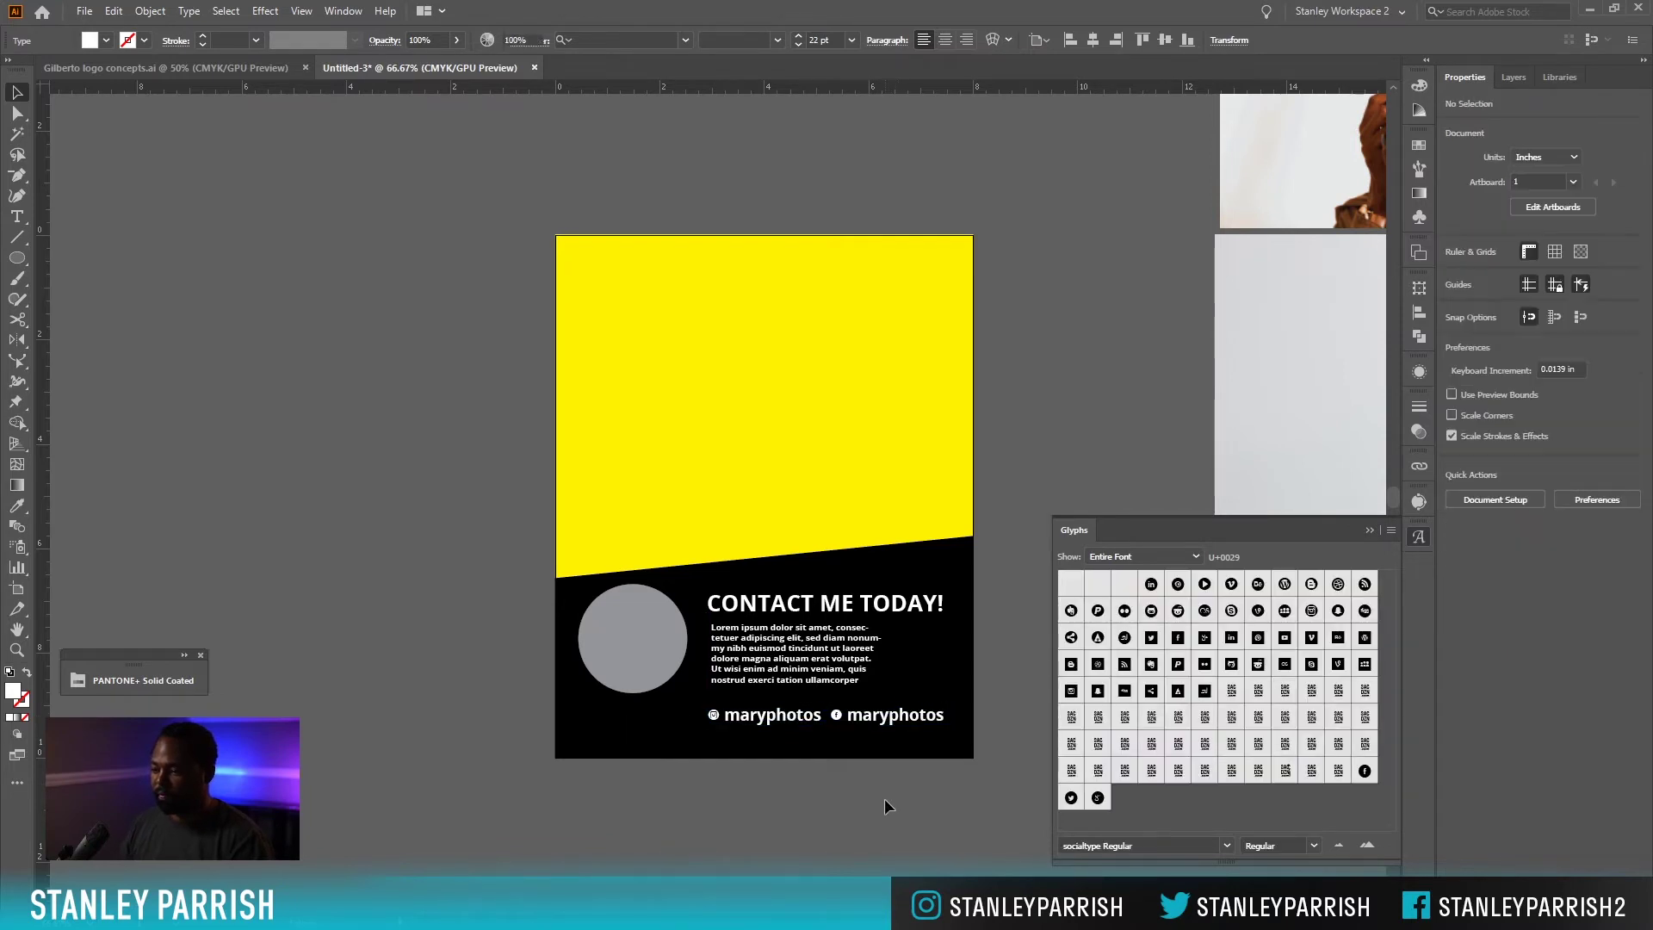
# Nudge the social line slightly right and down beneath the body text.
pyautogui.click(870, 720)
pyautogui.press('Right')
pyautogui.press('Right')
pyautogui.press('Right')
pyautogui.press('Down')
pyautogui.press('Down')
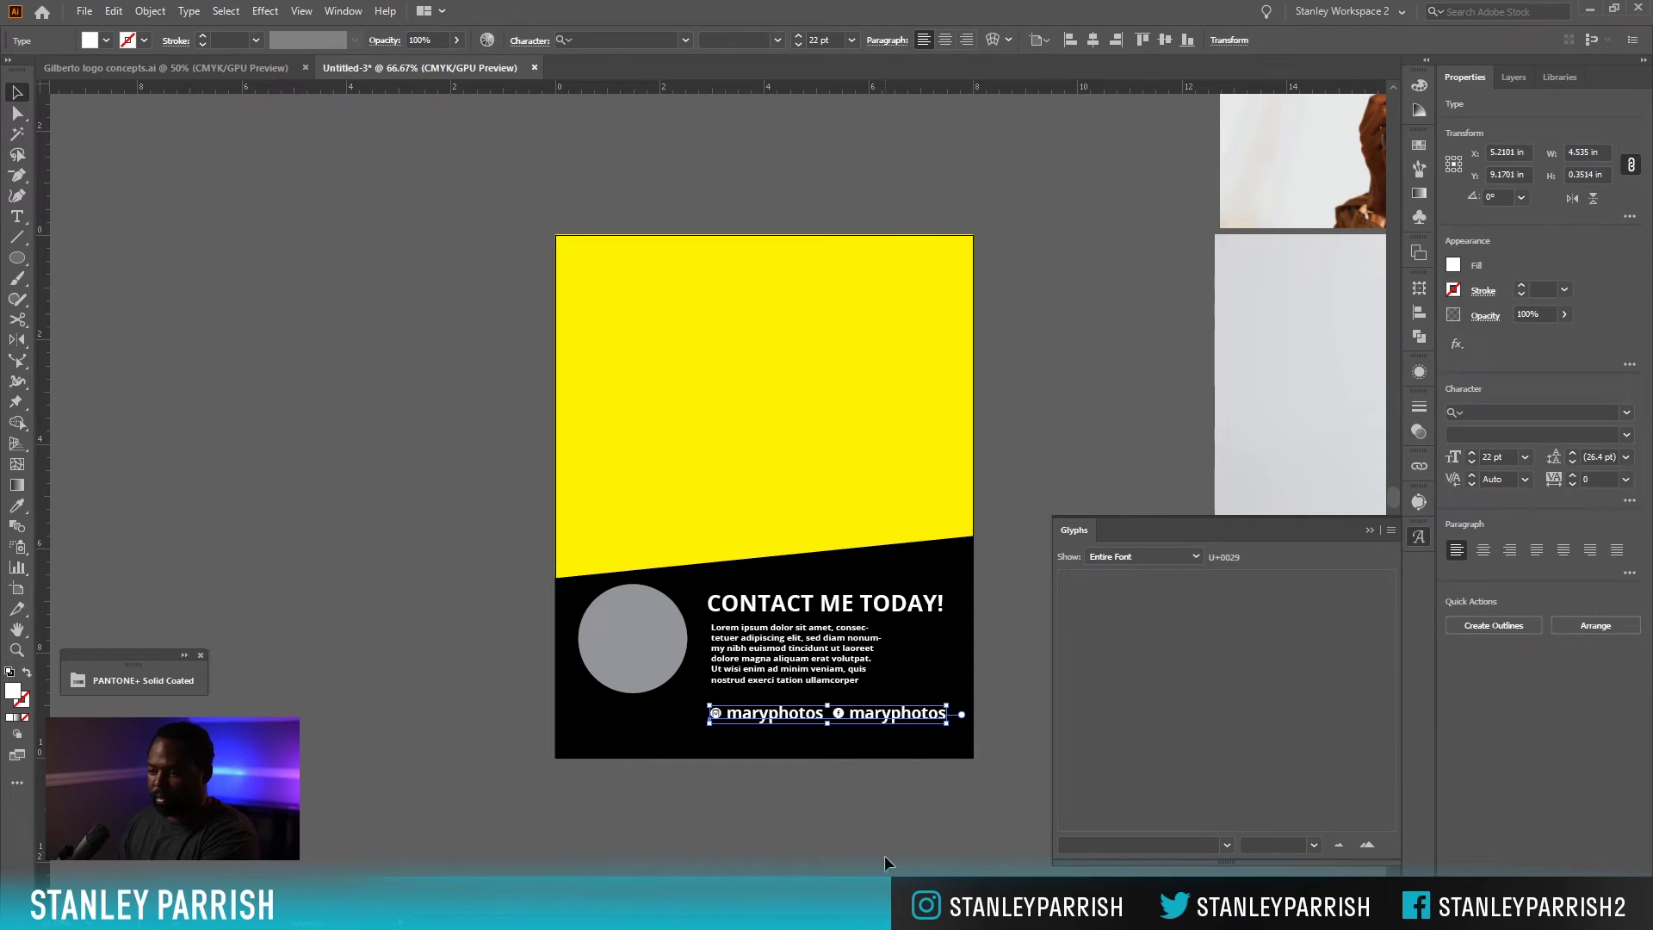
pyautogui.click(892, 868)
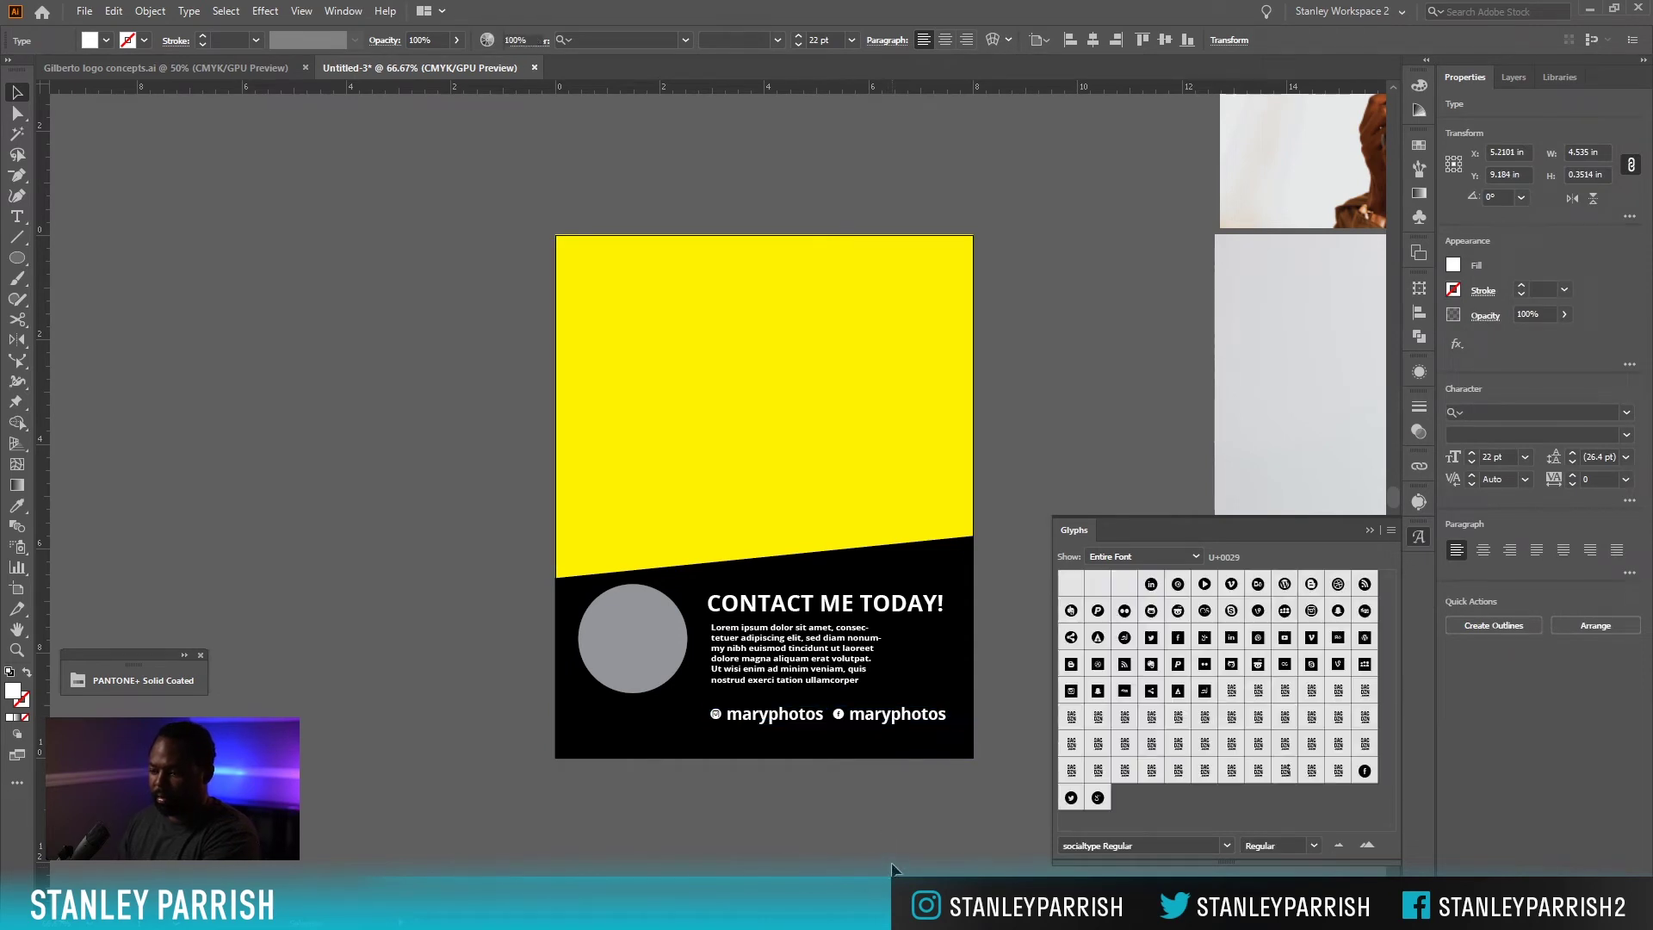
# Close the glyph list and deselect the icon in front of the first social handle.
pyautogui.click(715, 713)
pyautogui.doubleClick(716, 714)
pyautogui.press('Escape')
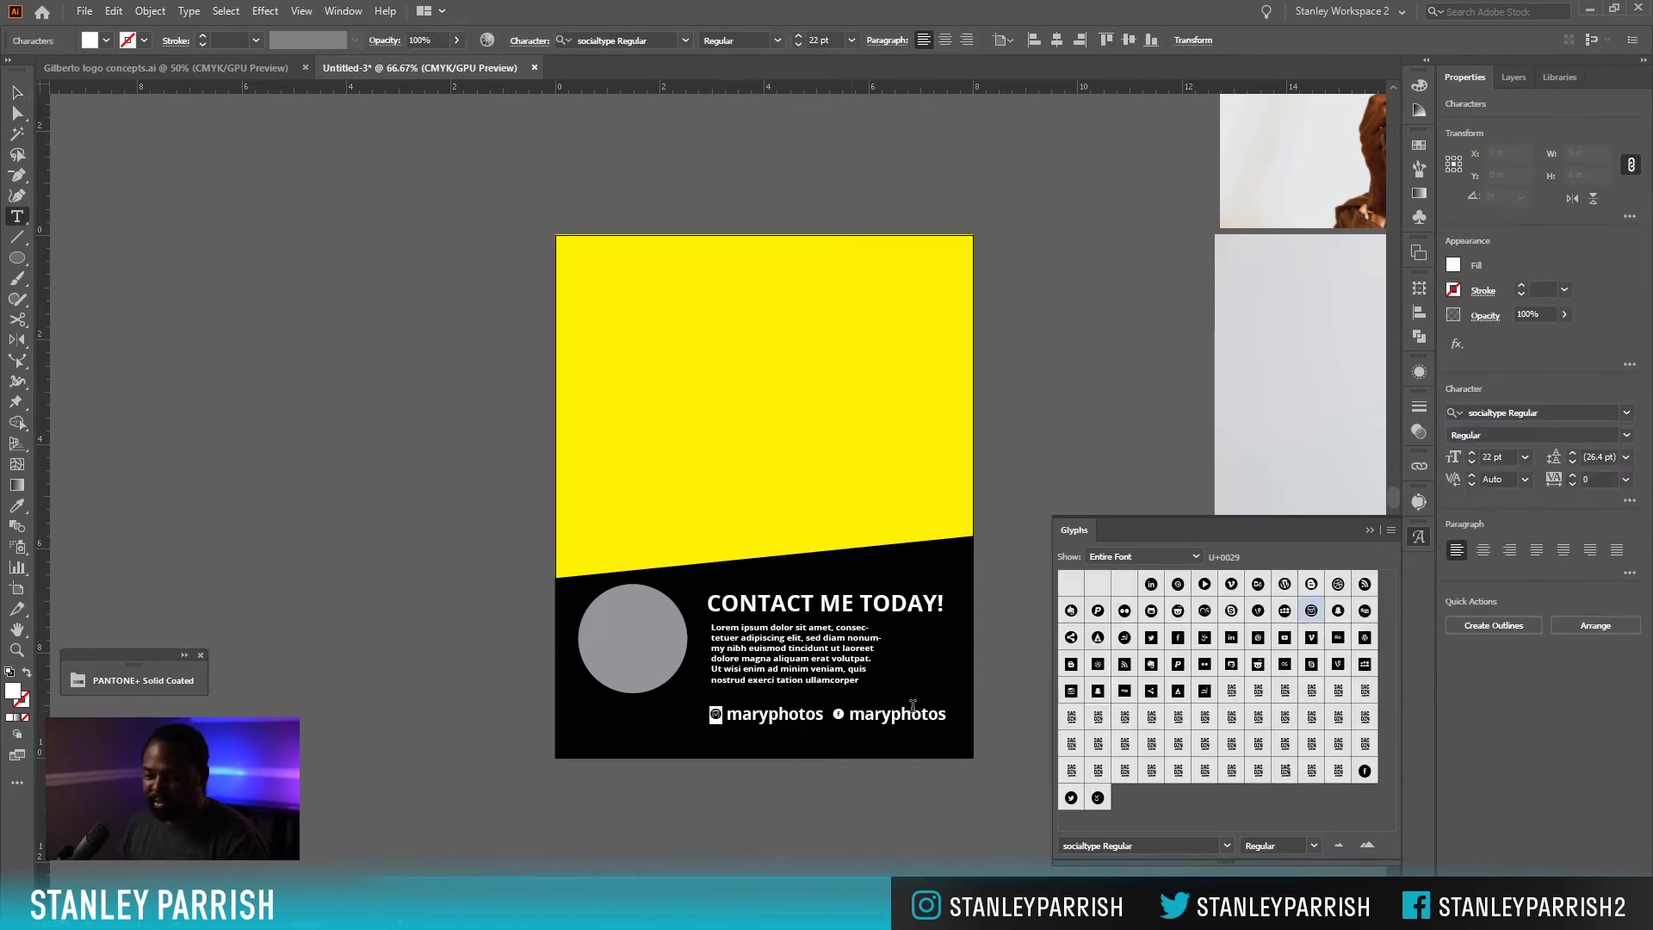
pyautogui.click(1369, 529)
pyautogui.click(17, 92)
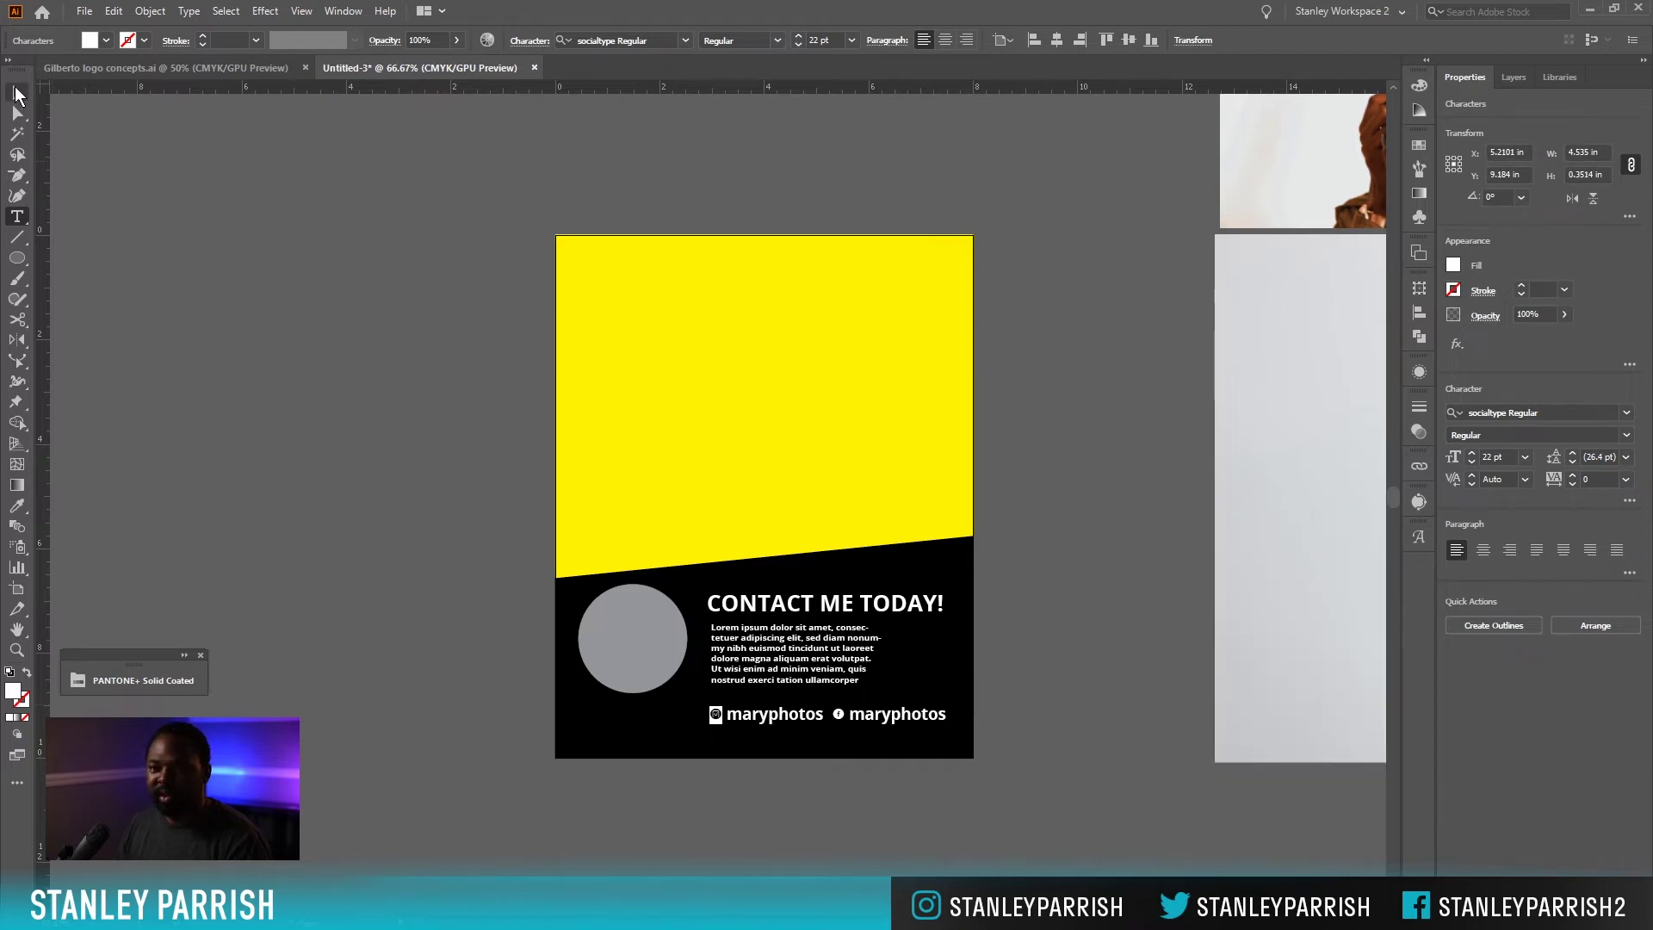
pyautogui.click(310, 270)
# Recolor the icon in front of the first "maryphotos" handle with the cyan swatch.
pyautogui.hotkey('ctrl', '=')
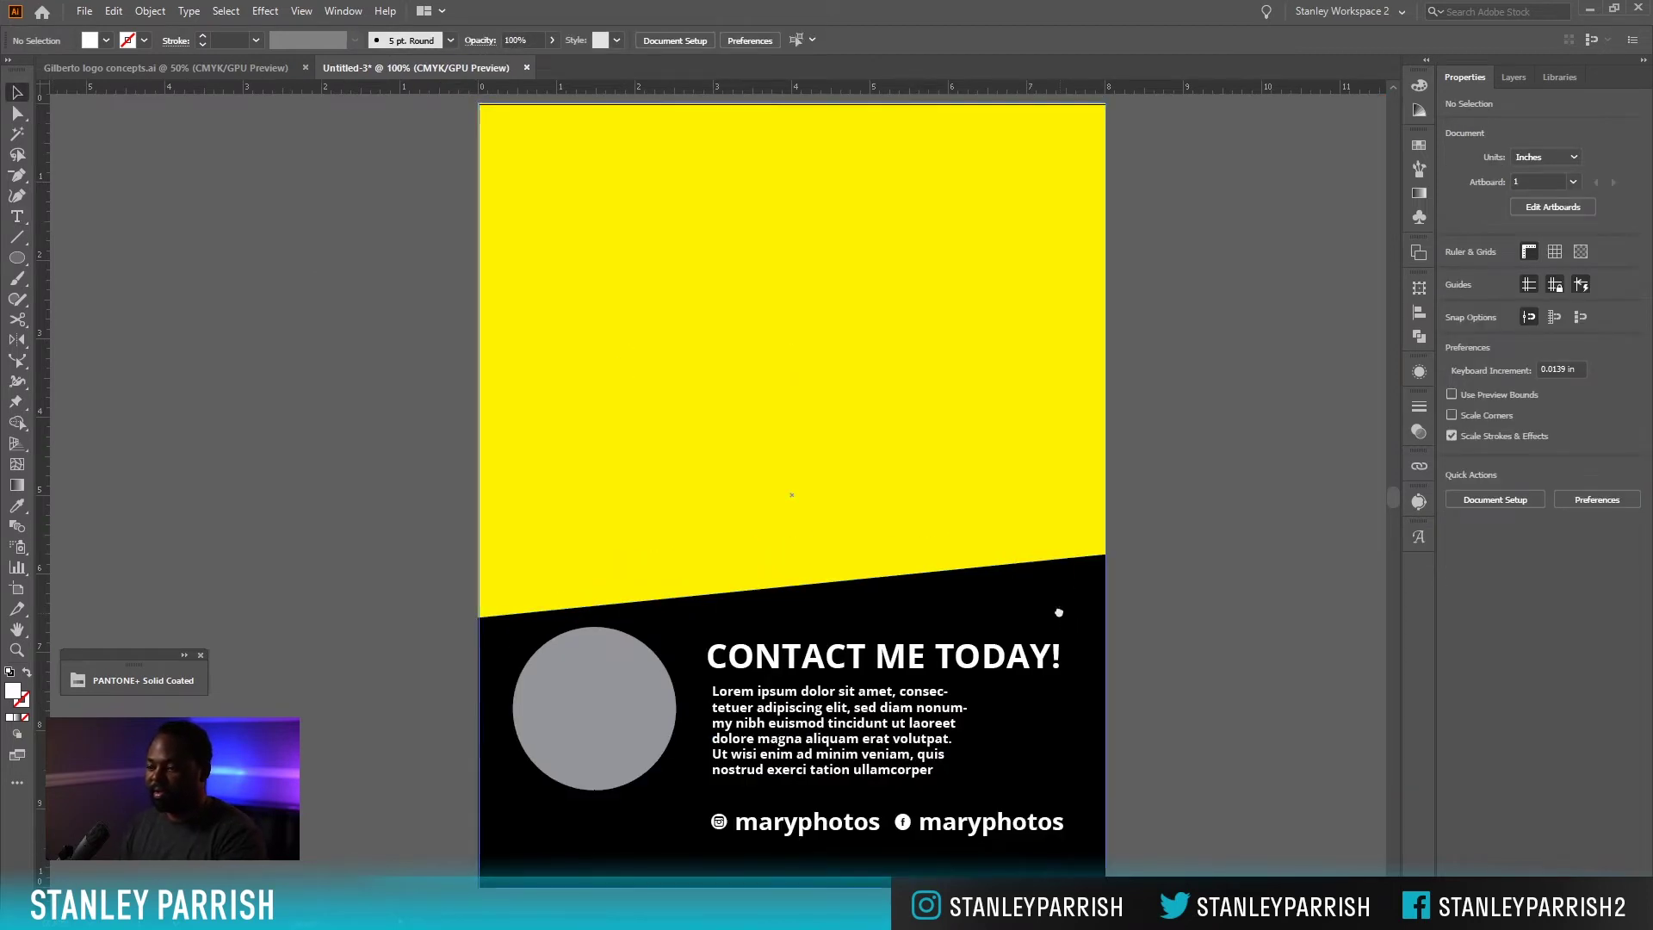
pyautogui.moveTo(1062, 608); pyautogui.dragTo(1025, 427)
pyautogui.click(686, 641)
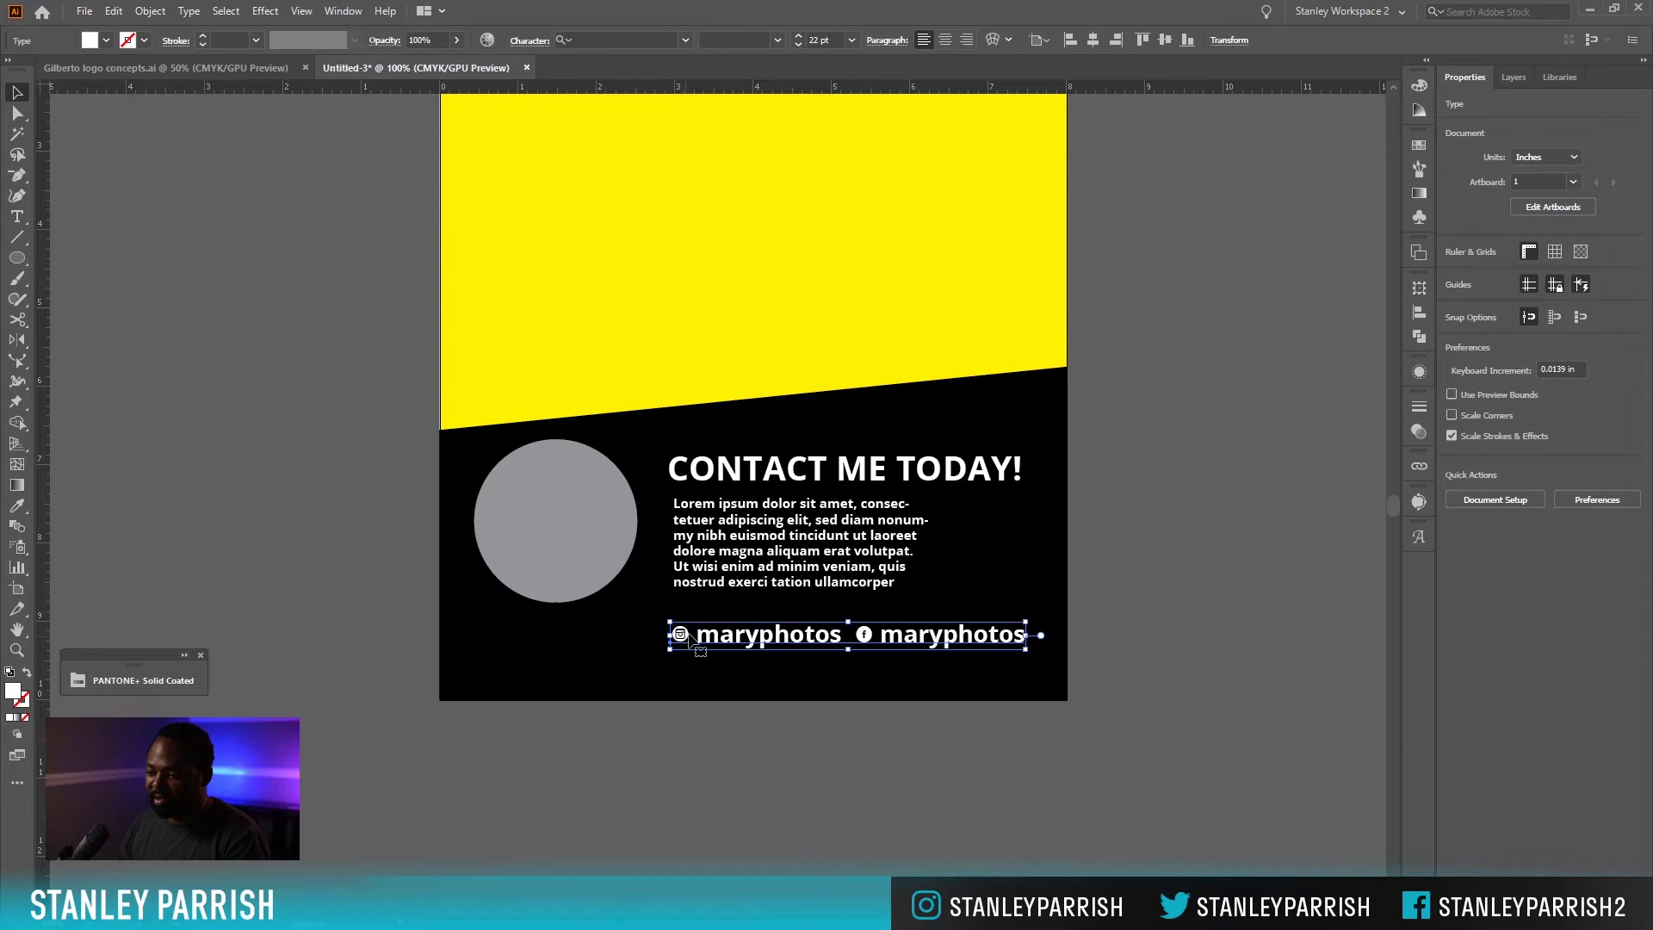
pyautogui.doubleClick(682, 637)
pyautogui.doubleClick(680, 635)
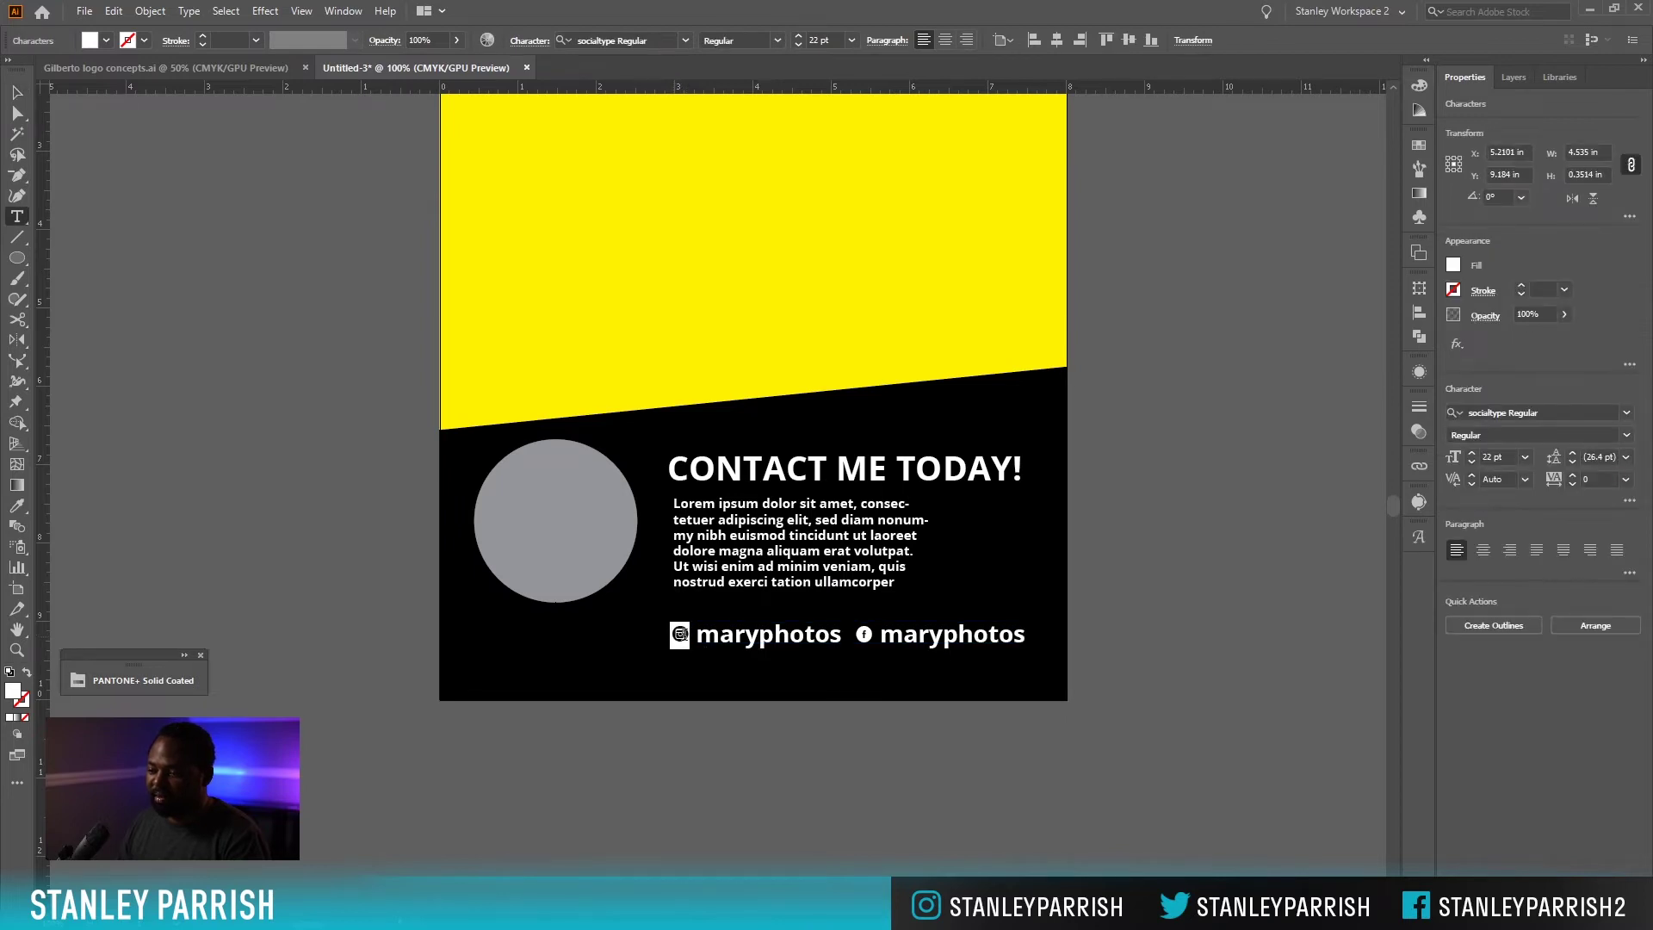
pyautogui.click(1419, 145)
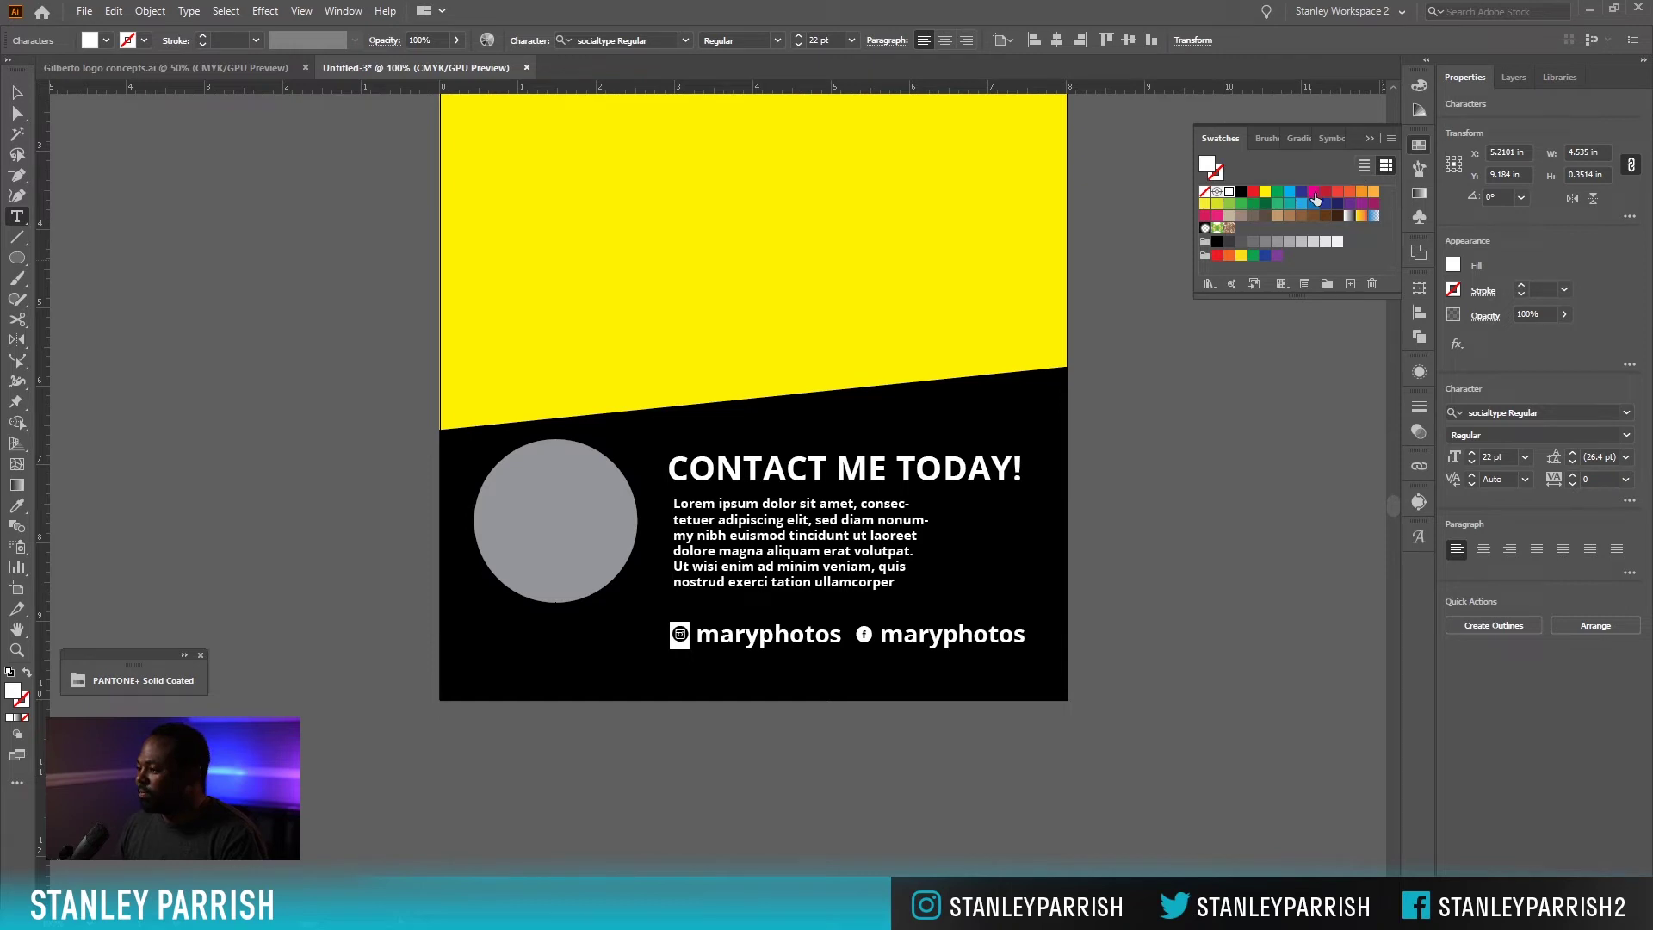
pyautogui.click(1362, 192)
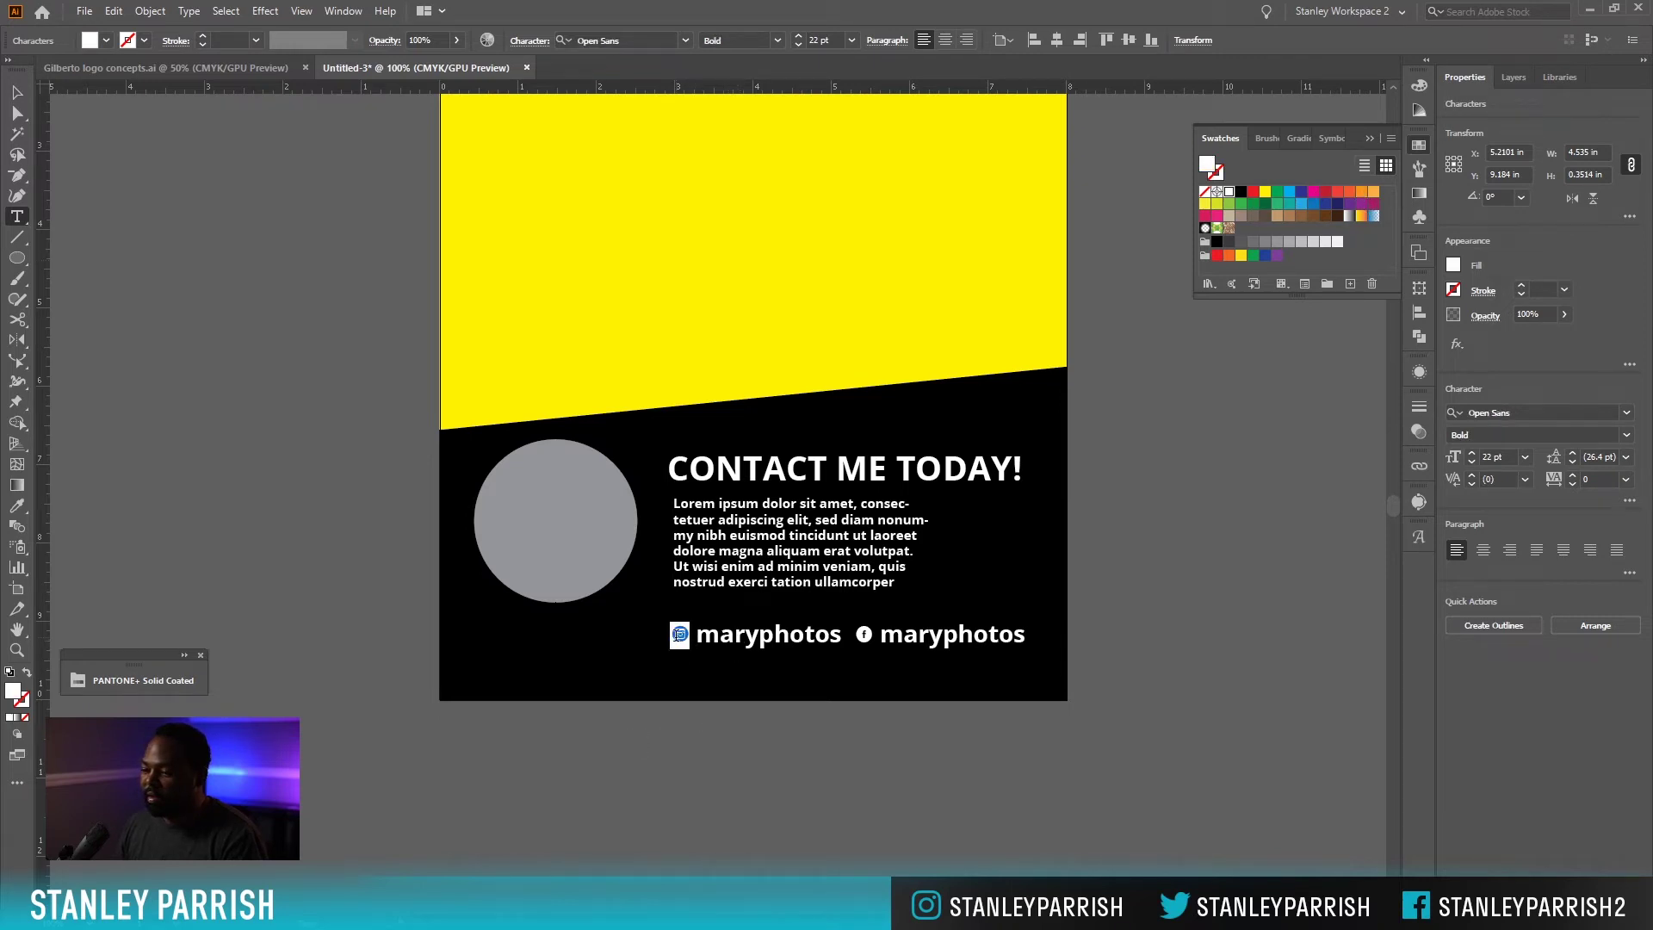
pyautogui.click(1253, 192)
pyautogui.click(1229, 192)
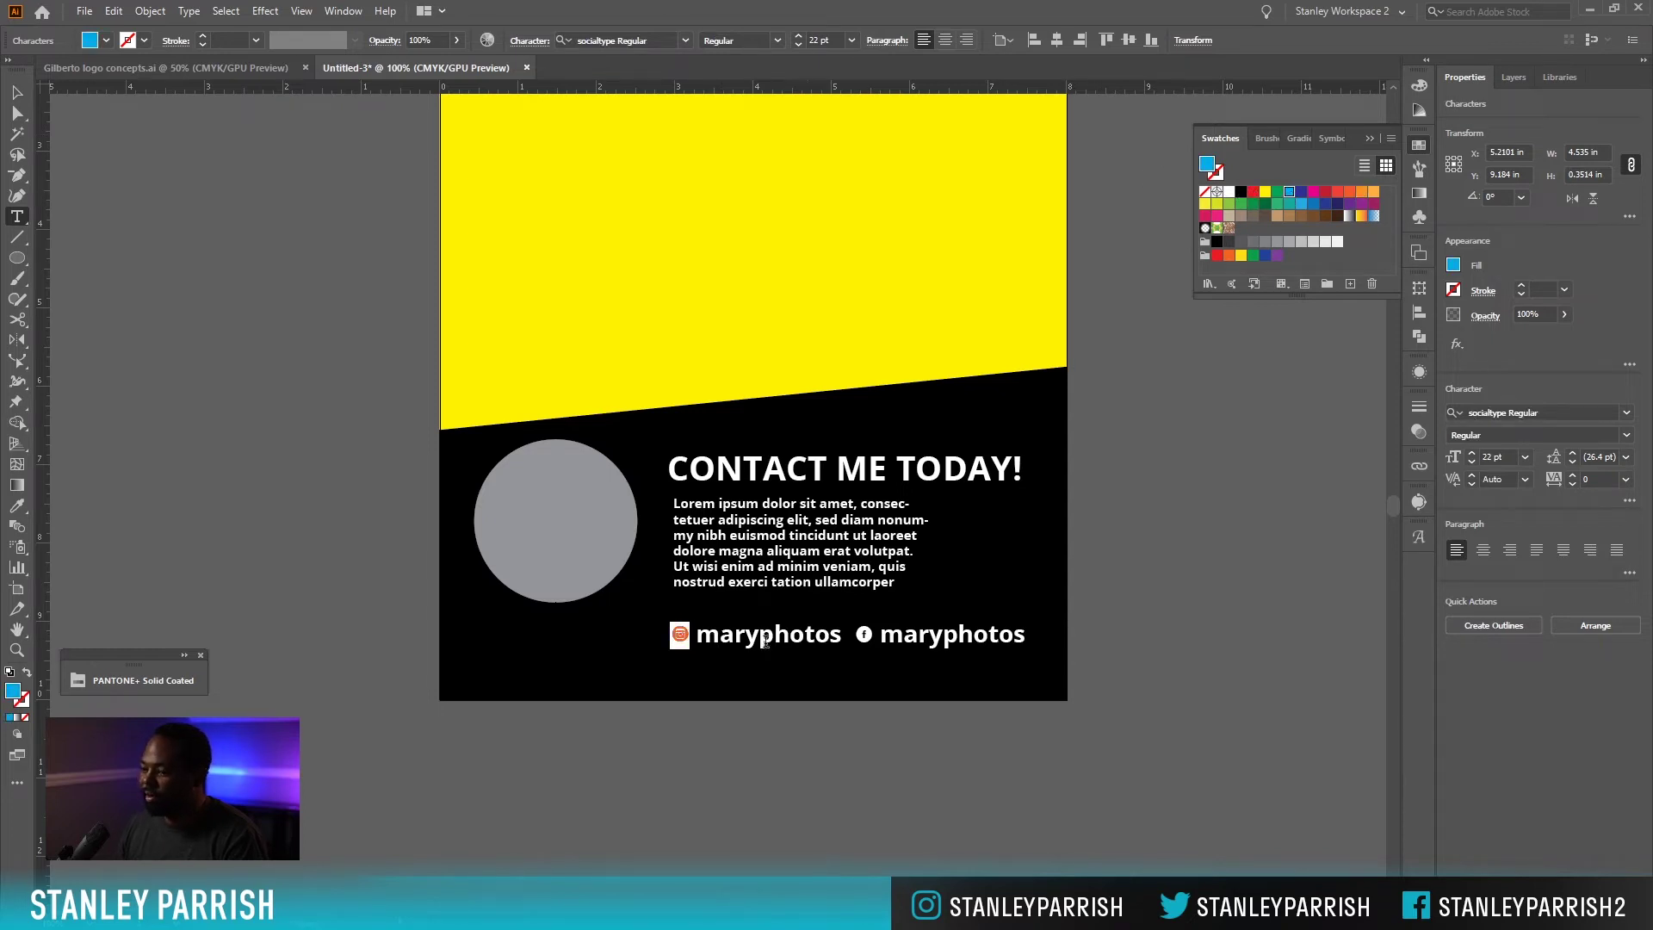
pyautogui.click(720, 631)
# Recolor the Facebook icon between the handles with the same cyan swatch and deselect the text.
pyautogui.doubleClick(865, 635)
pyautogui.click(1288, 192)
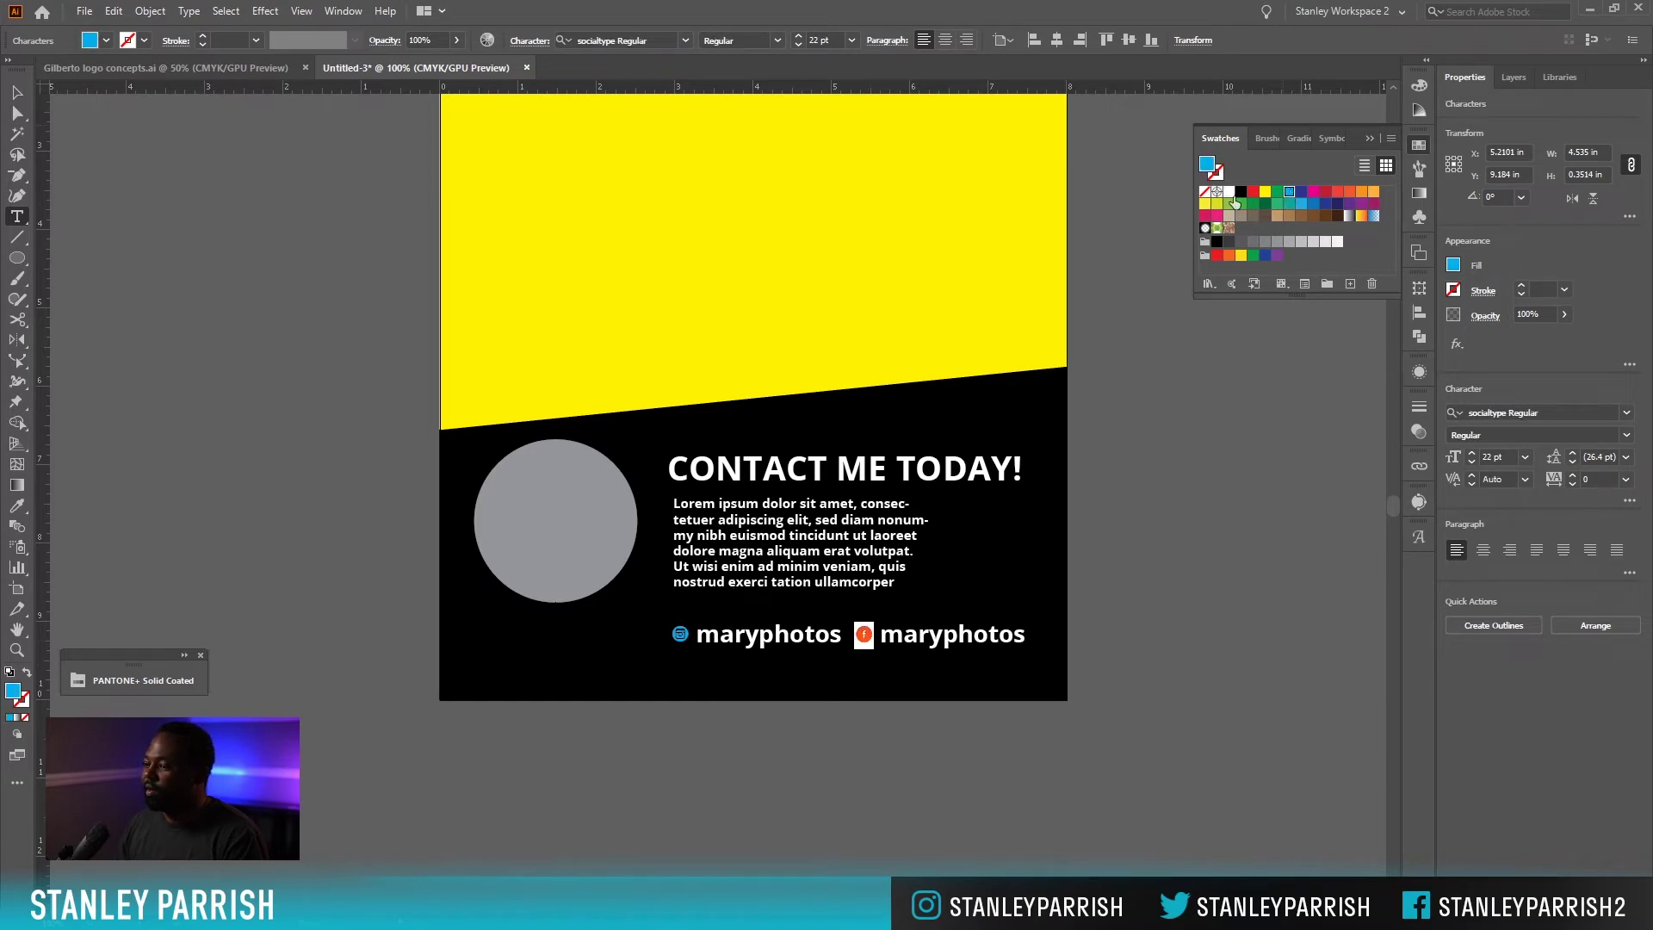
pyautogui.click(17, 92)
pyautogui.click(1105, 565)
pyautogui.hotkey('ctrl', '-')
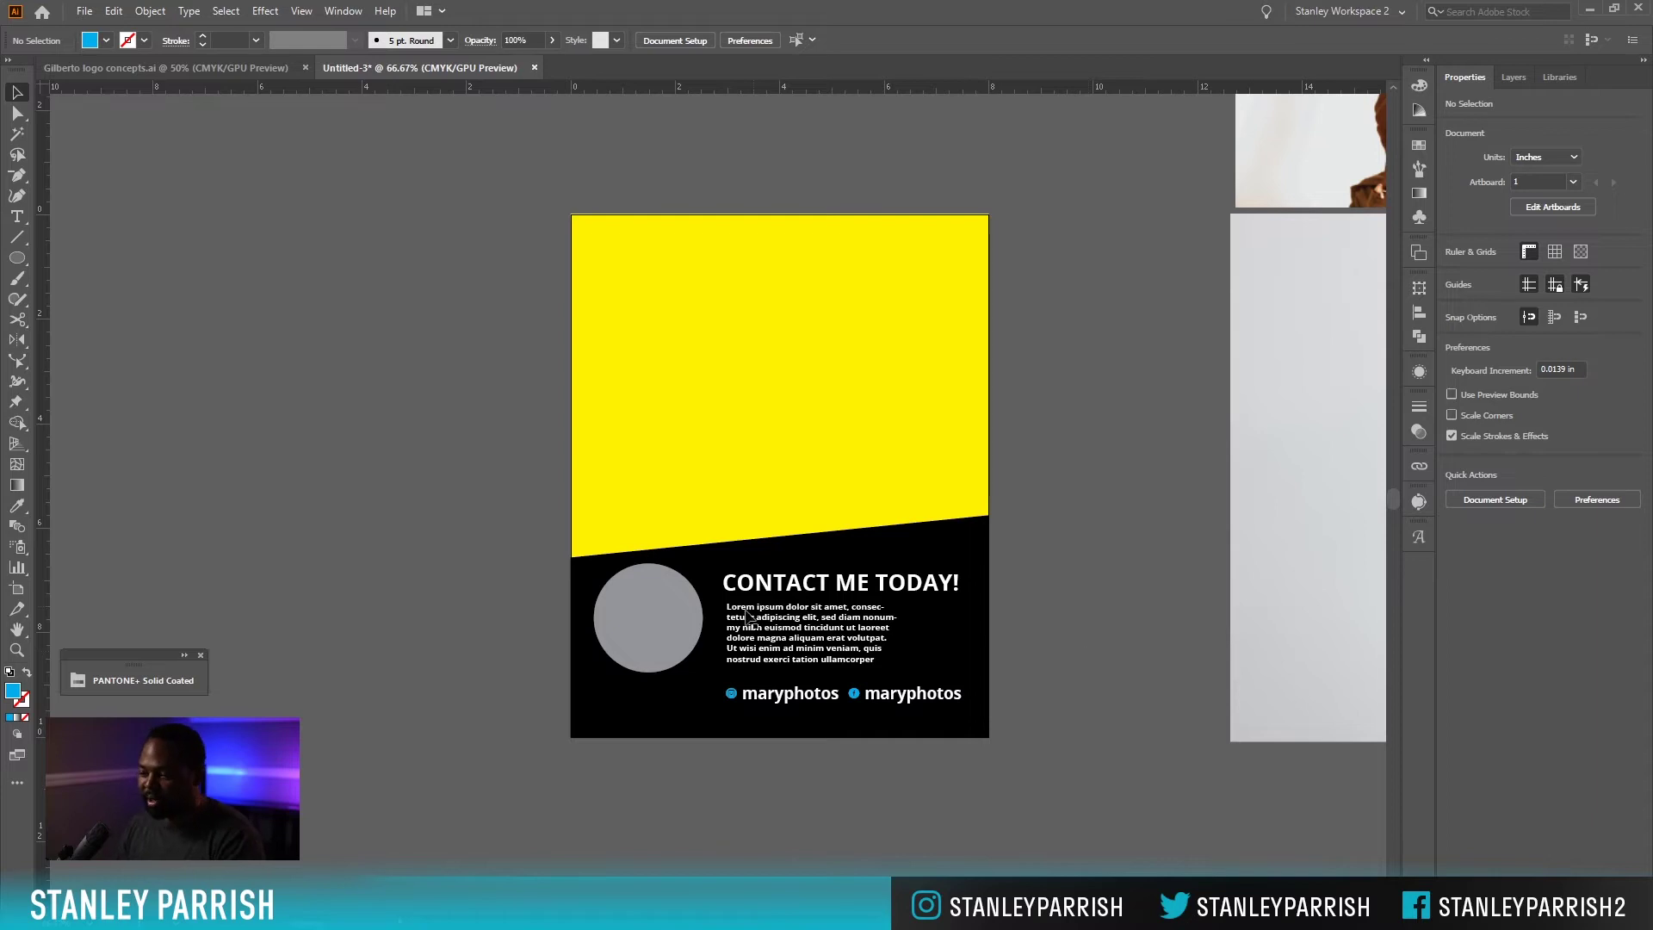
# Paste a copy of the grey circle directly behind it and fill the copy with white.
pyautogui.click(677, 655)
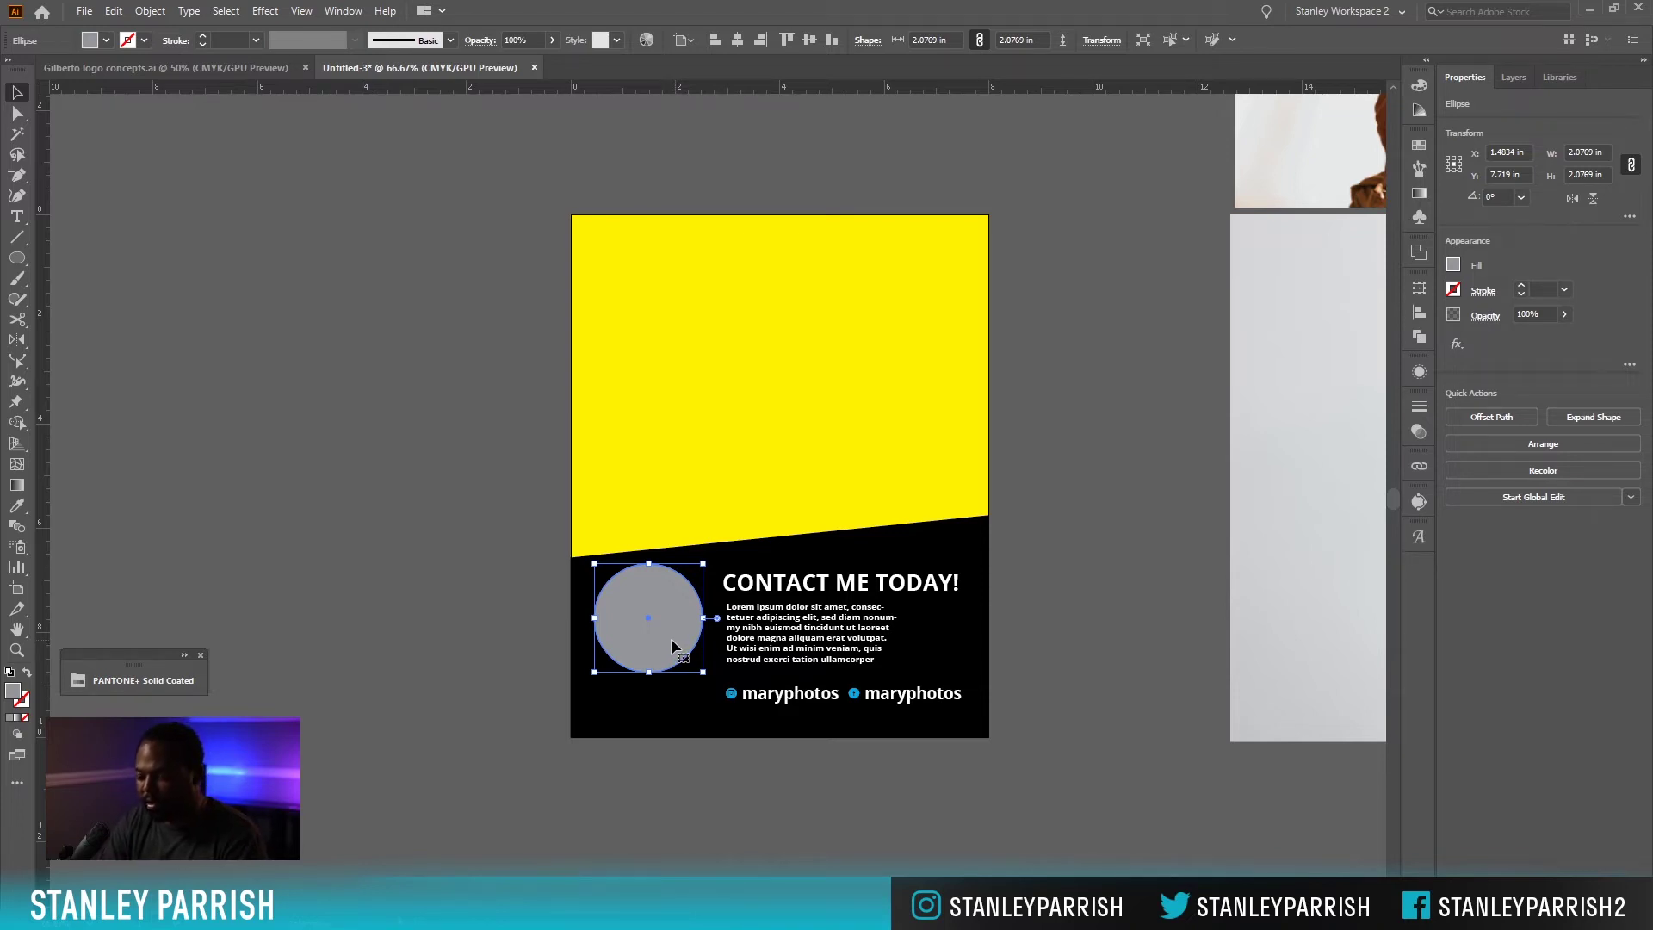
pyautogui.hotkey('ctrl', 'shift', 'b')
pyautogui.hotkey('ctrl', 'shift', 'b')
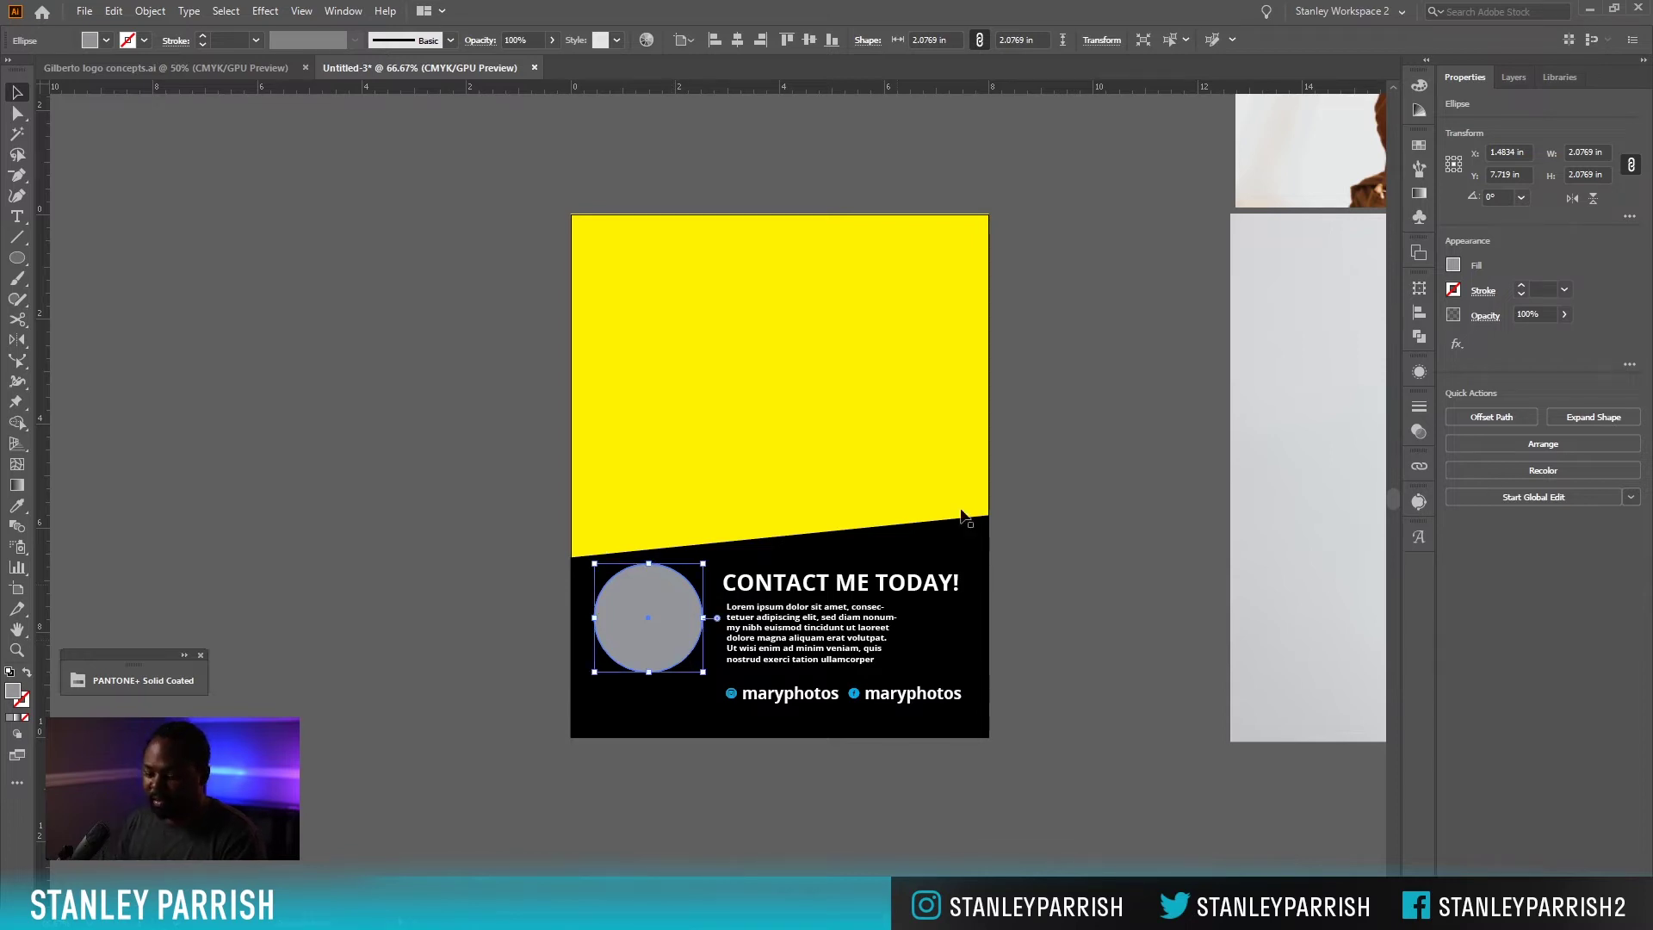
pyautogui.click(1419, 145)
pyautogui.press('d')
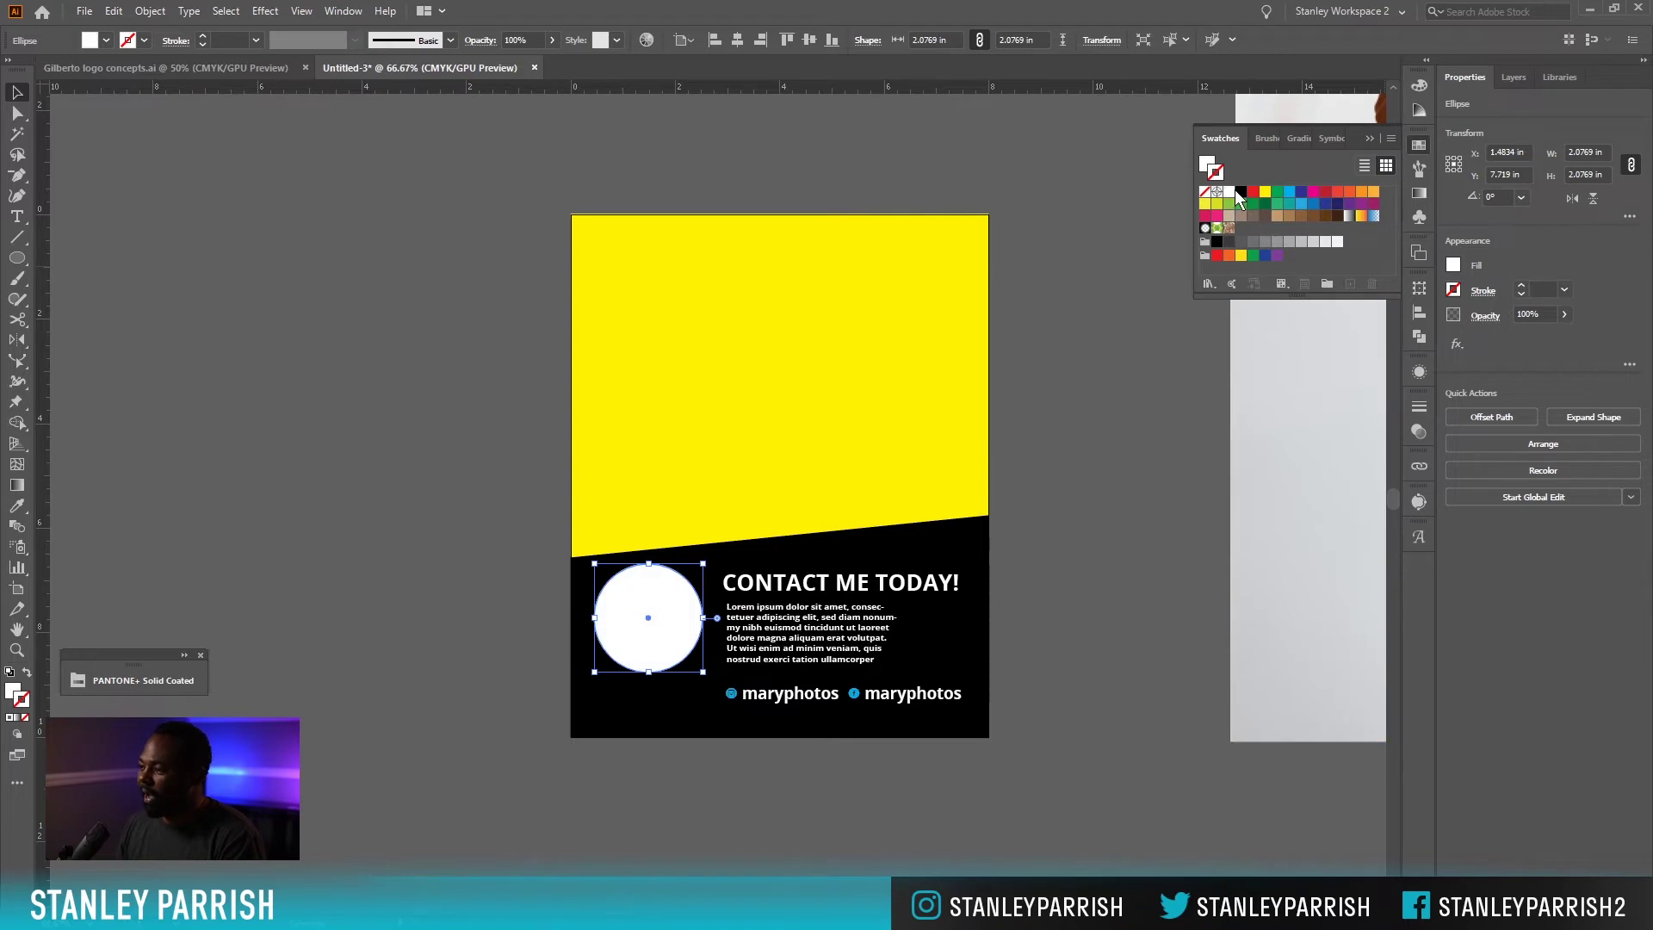
# Give the white circle behind the grey one a 7 pt white stroke to form a ring.
pyautogui.click(1521, 285)
pyautogui.click(1522, 284)
pyautogui.click(1521, 284)
pyautogui.click(1521, 285)
pyautogui.click(1521, 285)
pyautogui.click(1521, 285)
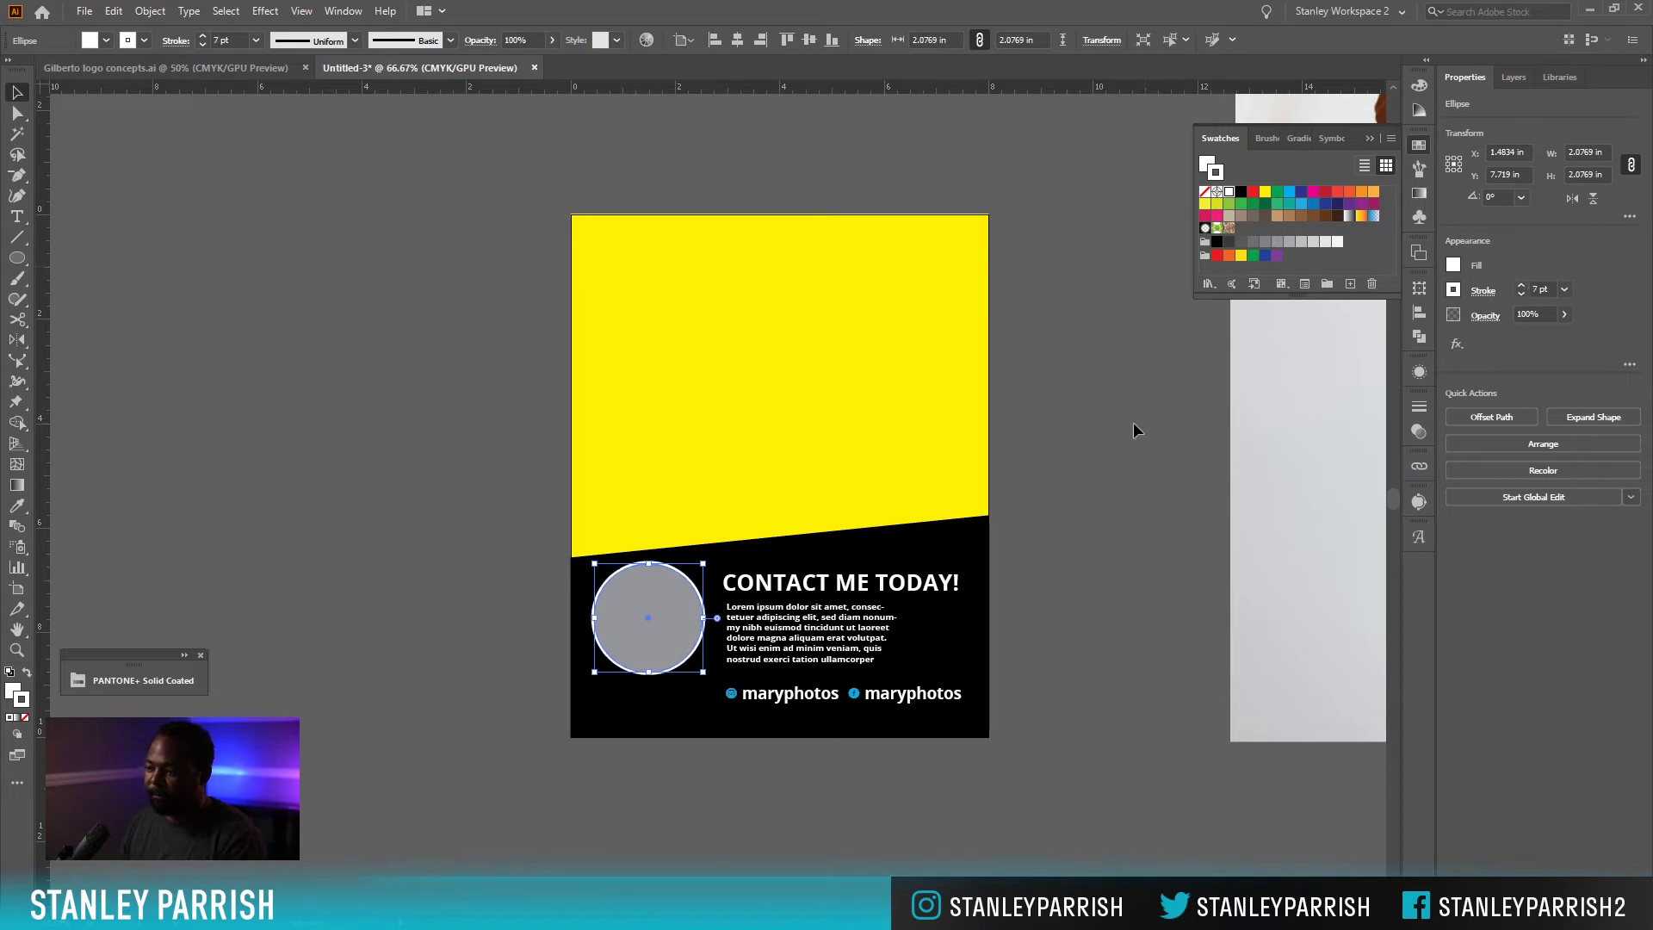
pyautogui.hotkey('ctrl', 'z')
pyautogui.hotkey('ctrl', 'z')
pyautogui.hotkey('ctrl', 'z')
pyautogui.hotkey('ctrl', 'z')
pyautogui.hotkey('ctrl', 'z')
pyautogui.hotkey('ctrl', 'z')
pyautogui.hotkey('ctrl', 'z')
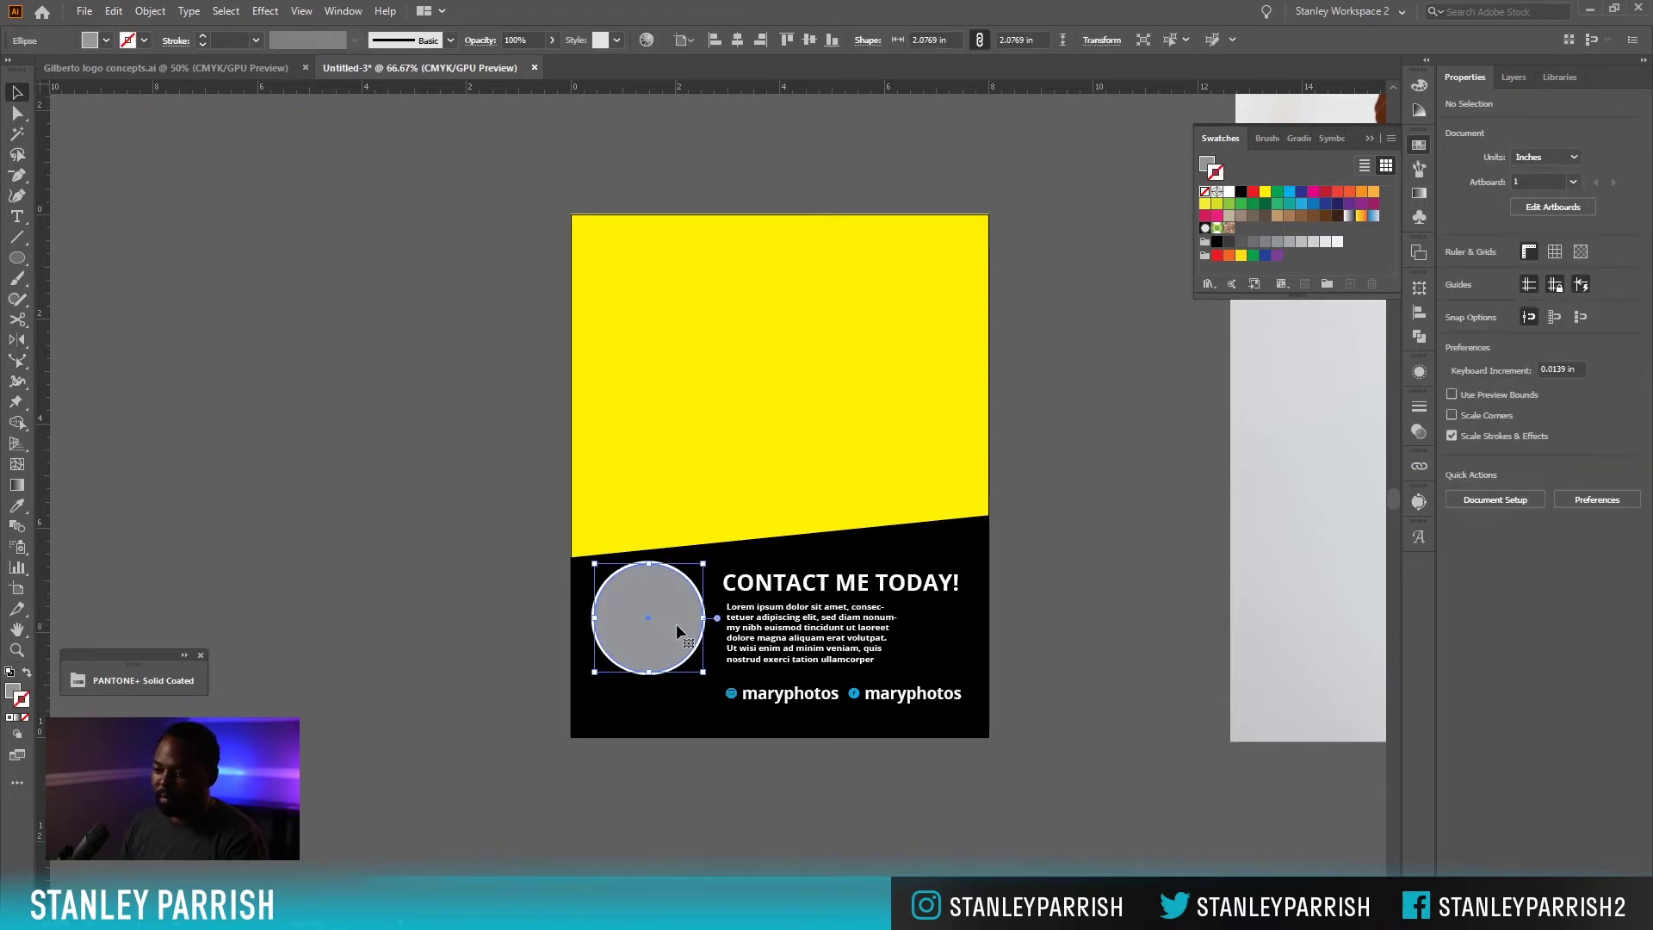
pyautogui.click(1129, 489)
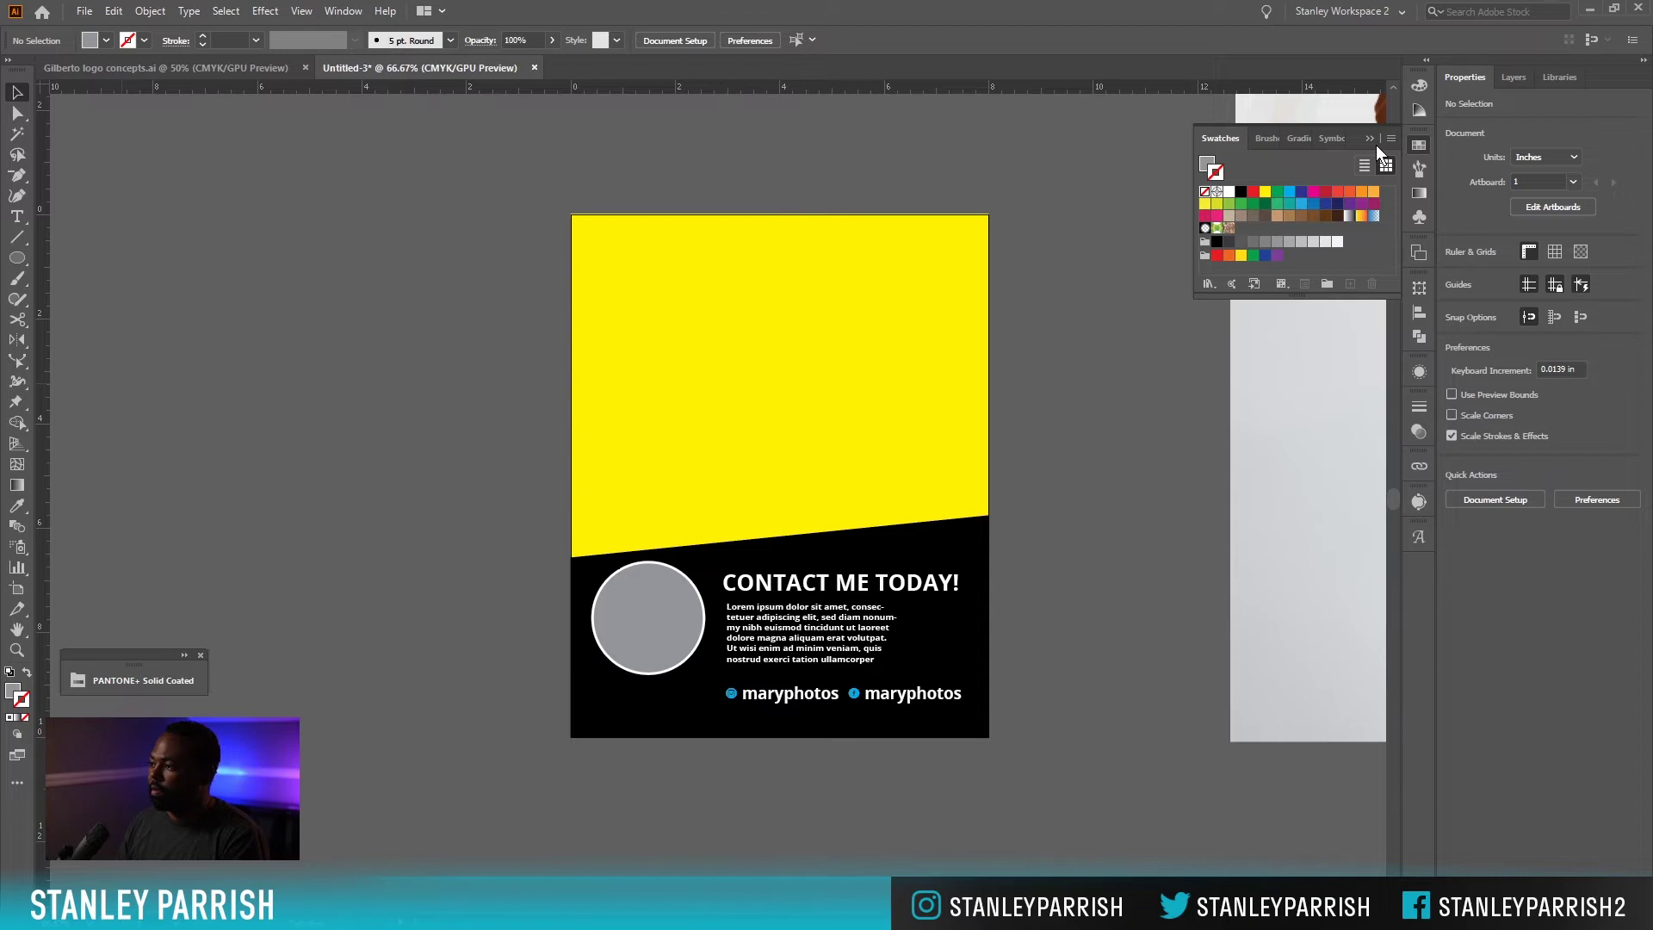
# Centre the photo of the woman with the camera behind the grey circle and select both together.
pyautogui.click(1095, 288)
pyautogui.moveTo(1094, 288); pyautogui.dragTo(830, 307)
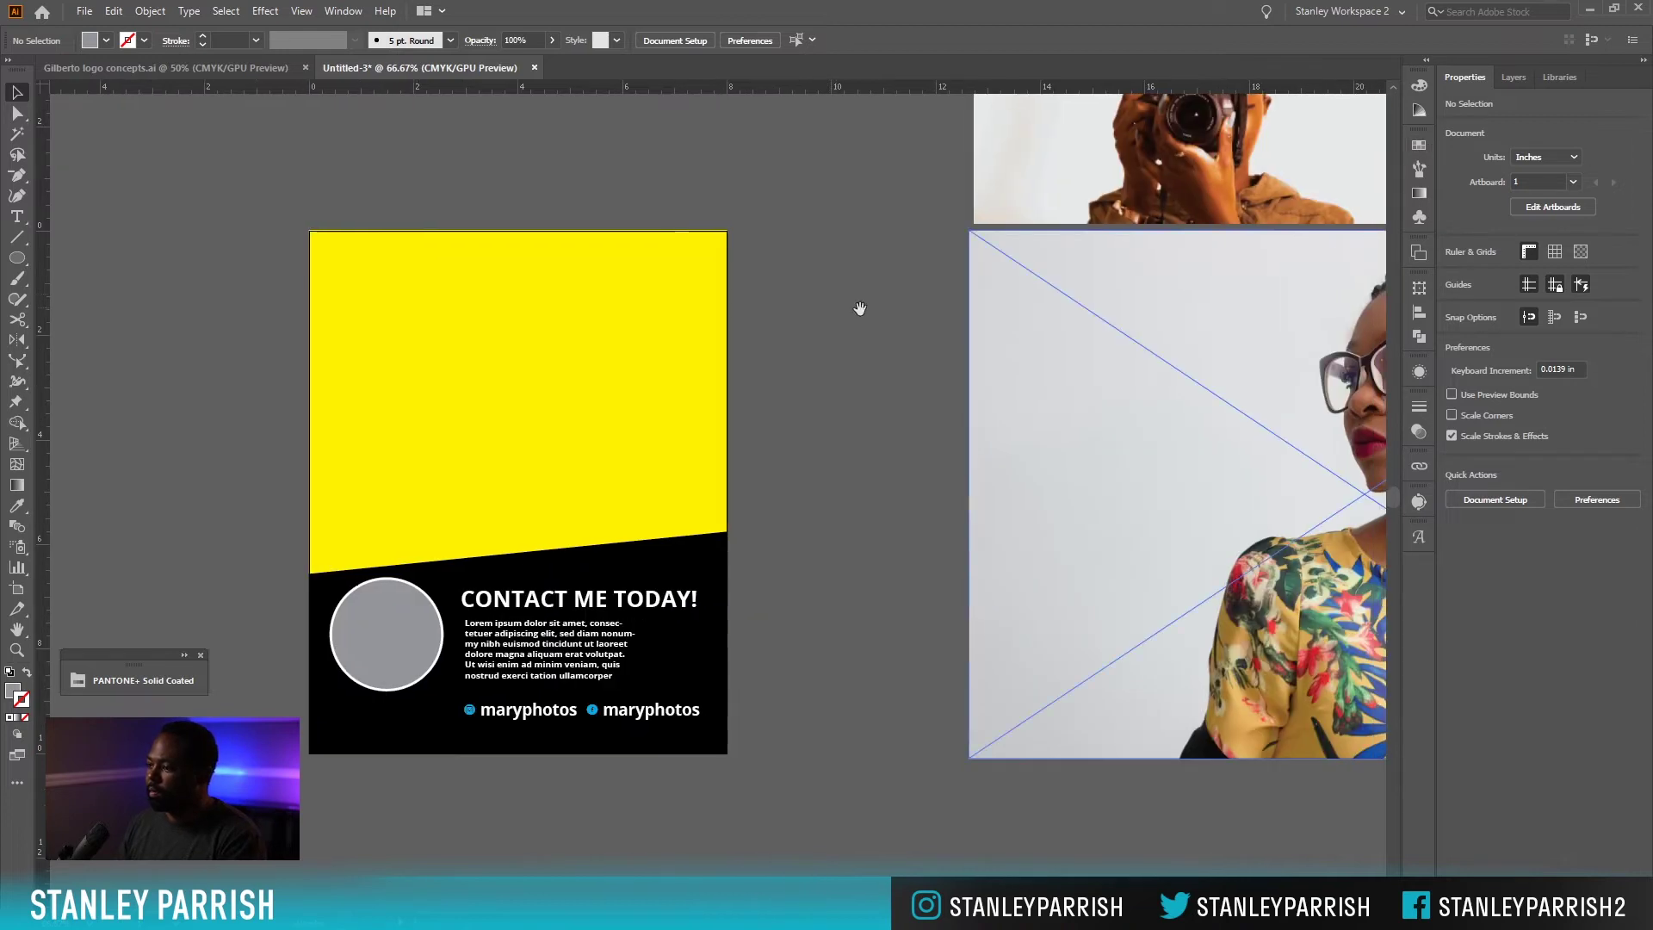
pyautogui.moveTo(1030, 520); pyautogui.dragTo(990, 748)
pyautogui.moveTo(1237, 356); pyautogui.dragTo(955, 451)
pyautogui.moveTo(1046, 548); pyautogui.dragTo(1169, 352)
pyautogui.moveTo(1089, 247); pyautogui.dragTo(1032, 462)
pyautogui.moveTo(1113, 429); pyautogui.dragTo(890, 502)
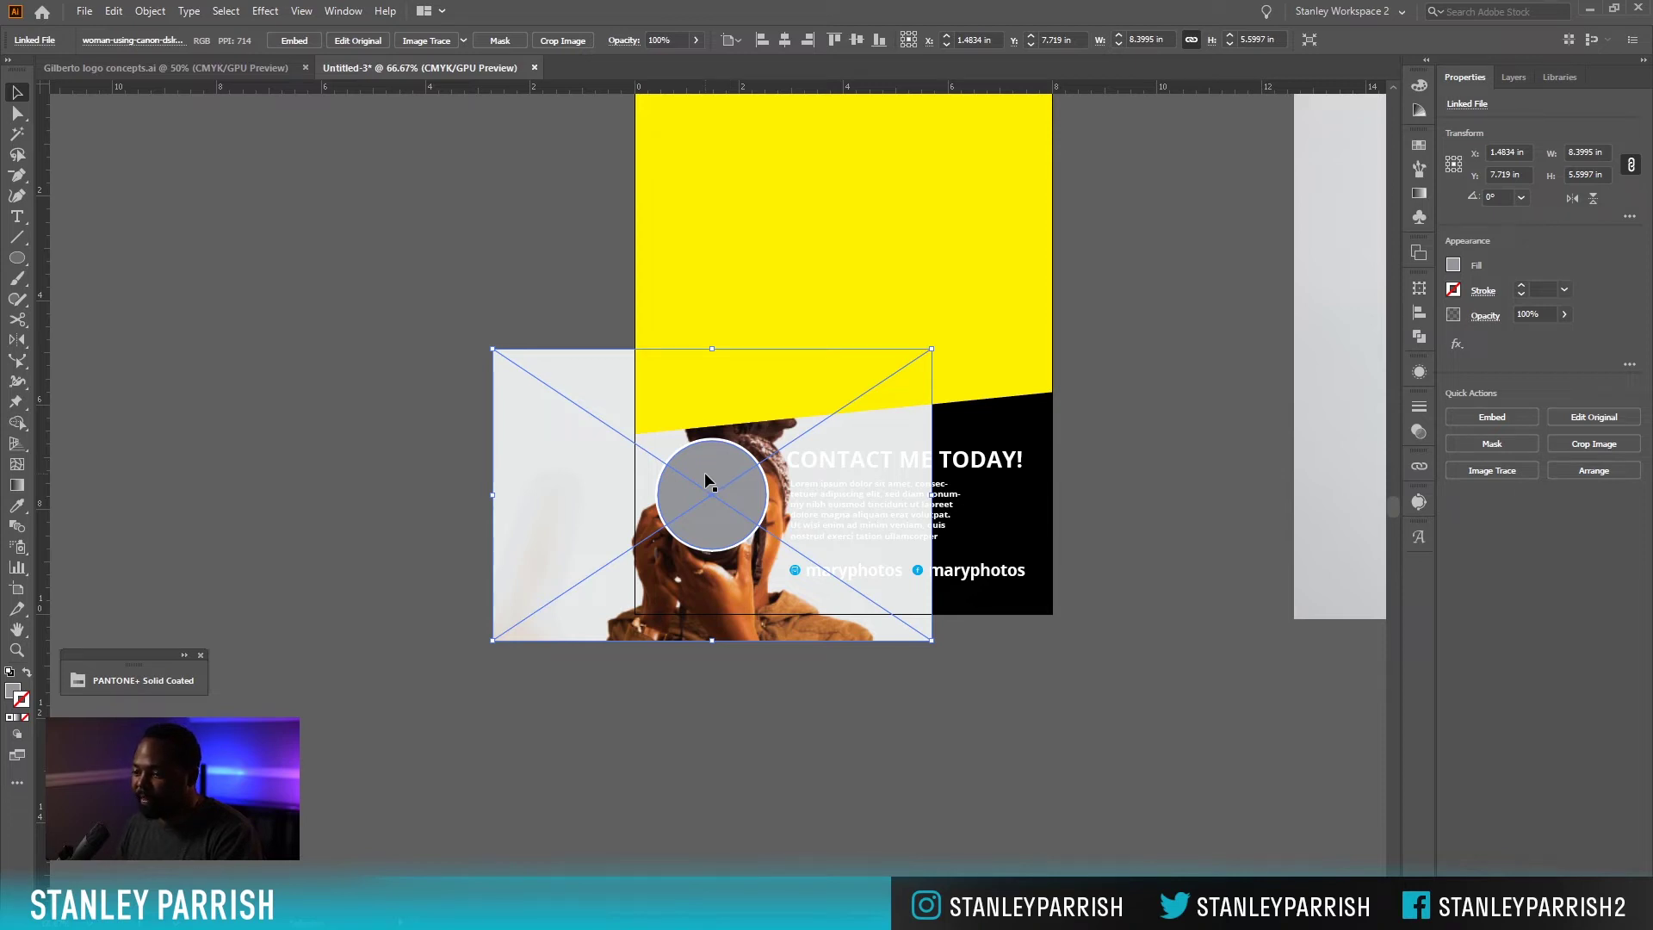
pyautogui.keyDown('shift'); pyautogui.click(708, 476); pyautogui.keyUp('shift')
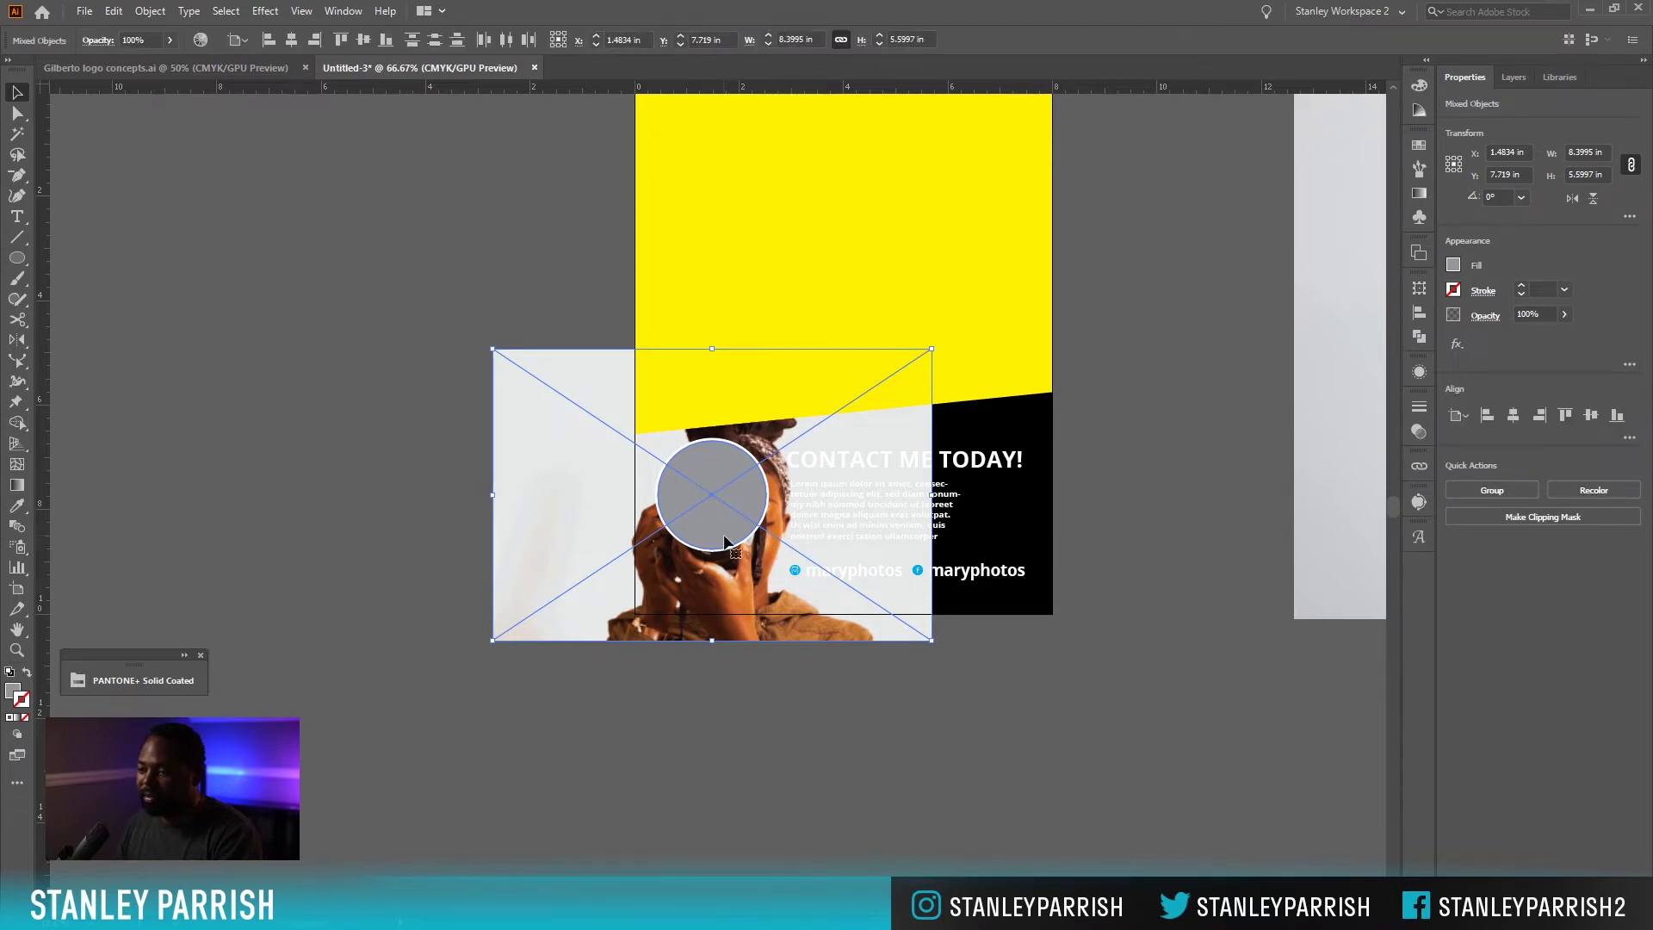
pyautogui.moveTo(728, 498); pyautogui.dragTo(585, 566)
pyautogui.click(733, 840)
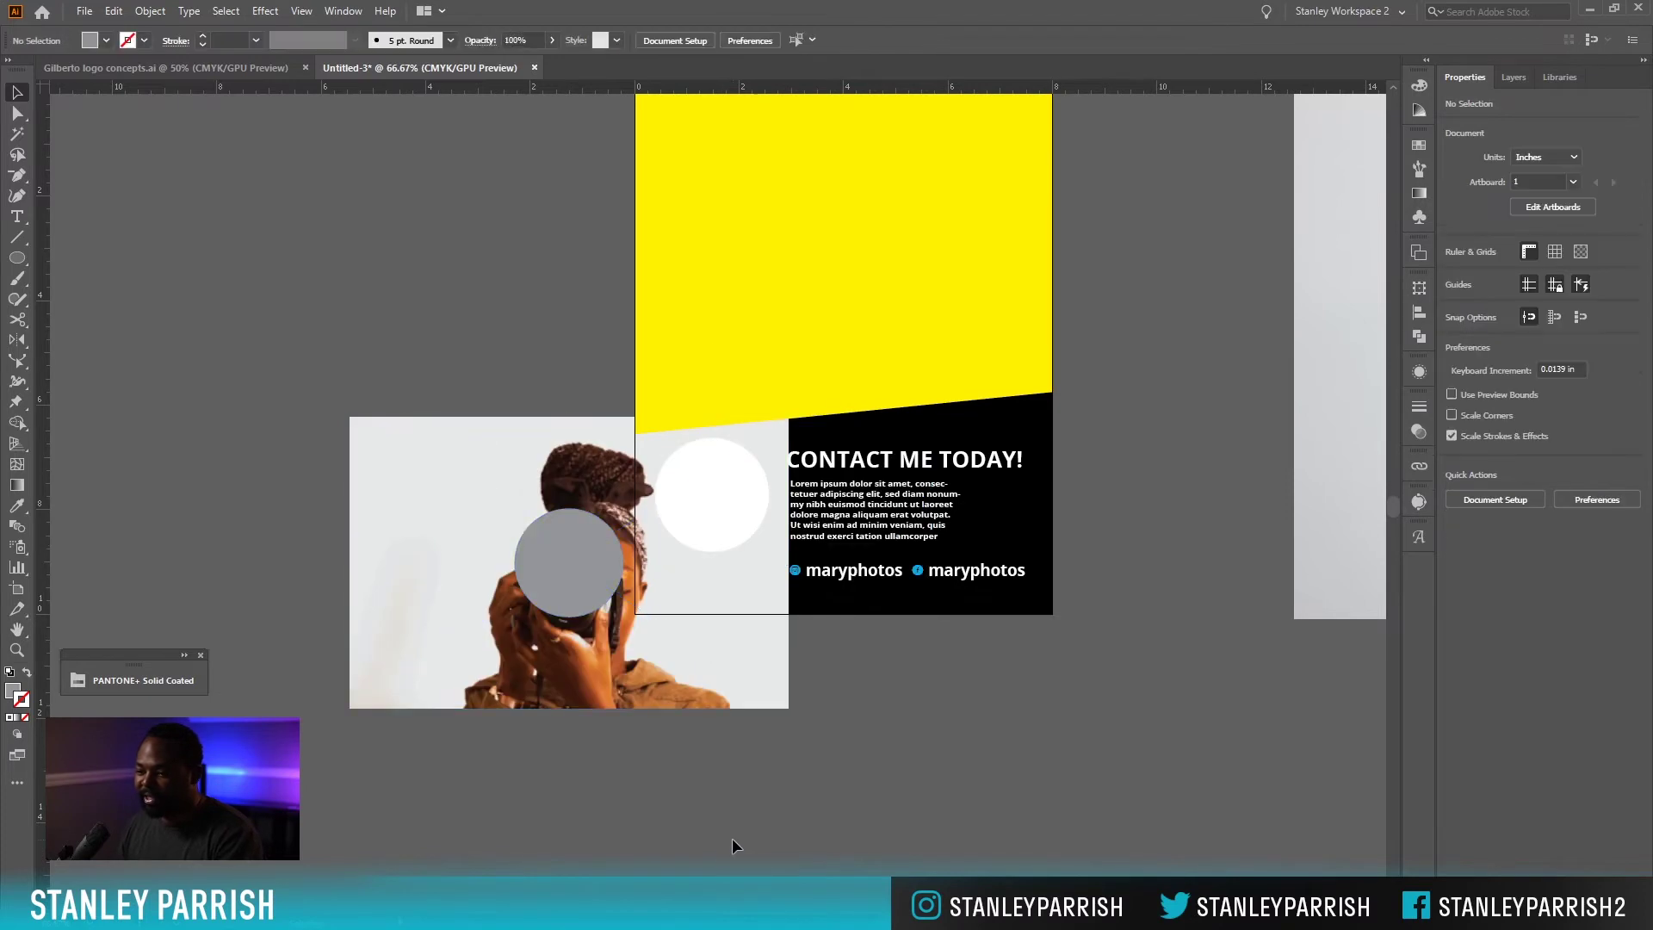
pyautogui.hotkey('ctrl', 'z')
pyautogui.hotkey('ctrl', 'z')
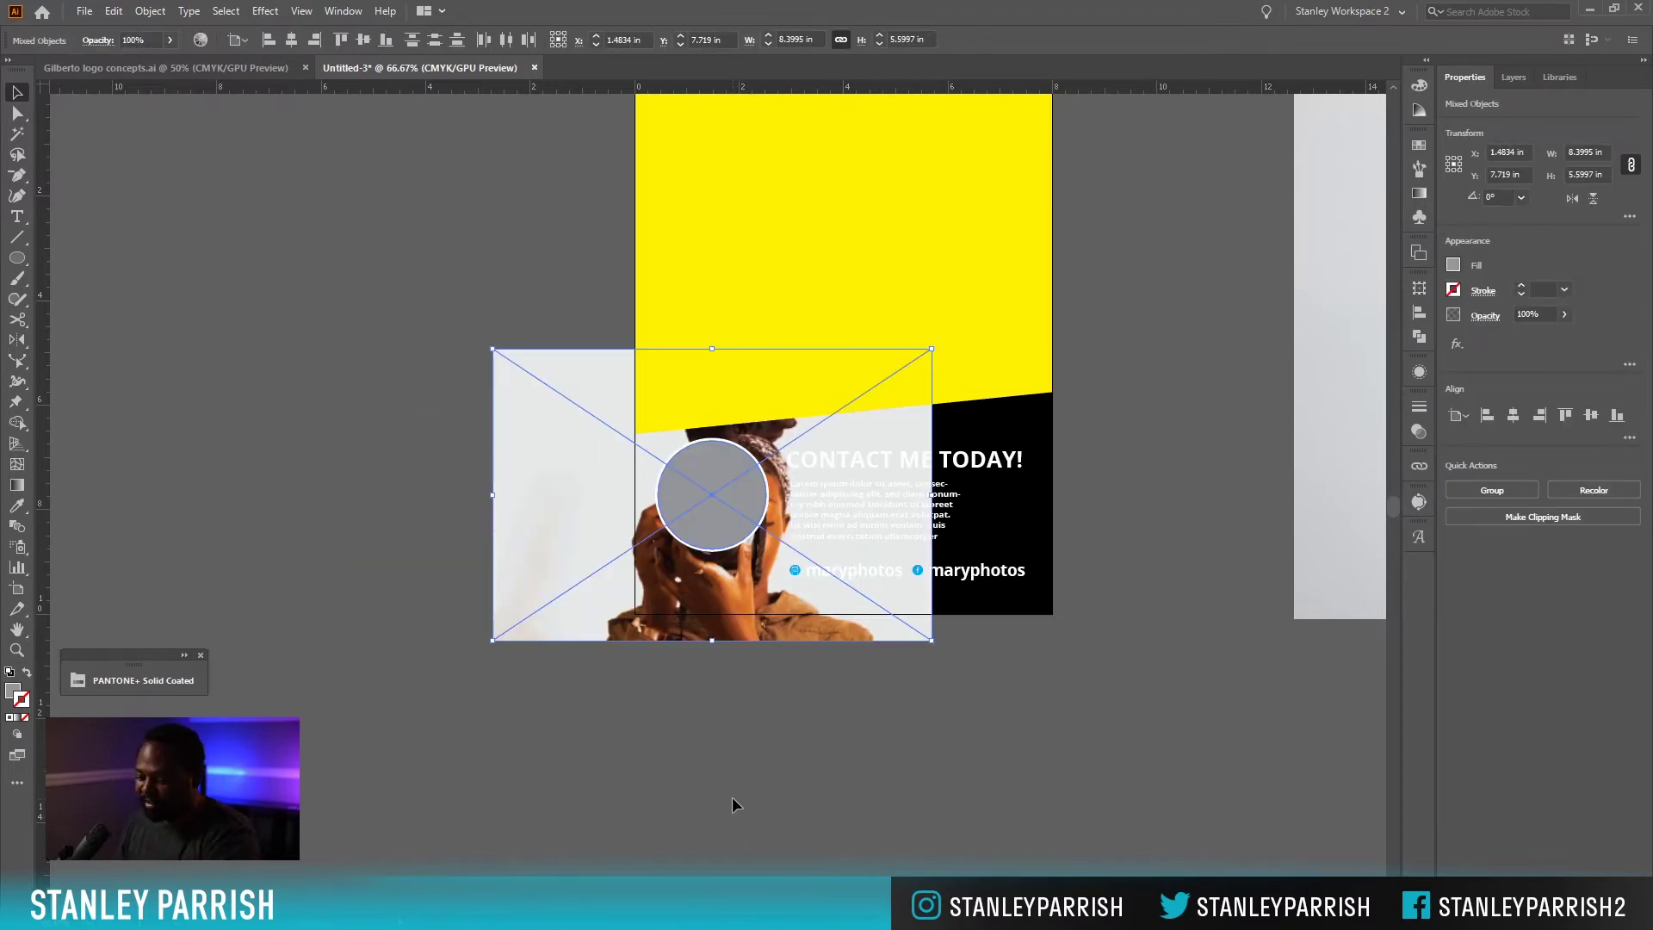
# Clip the camera photo to the grey circle with a clipping mask.
pyautogui.hotkey('ctrl', '7')
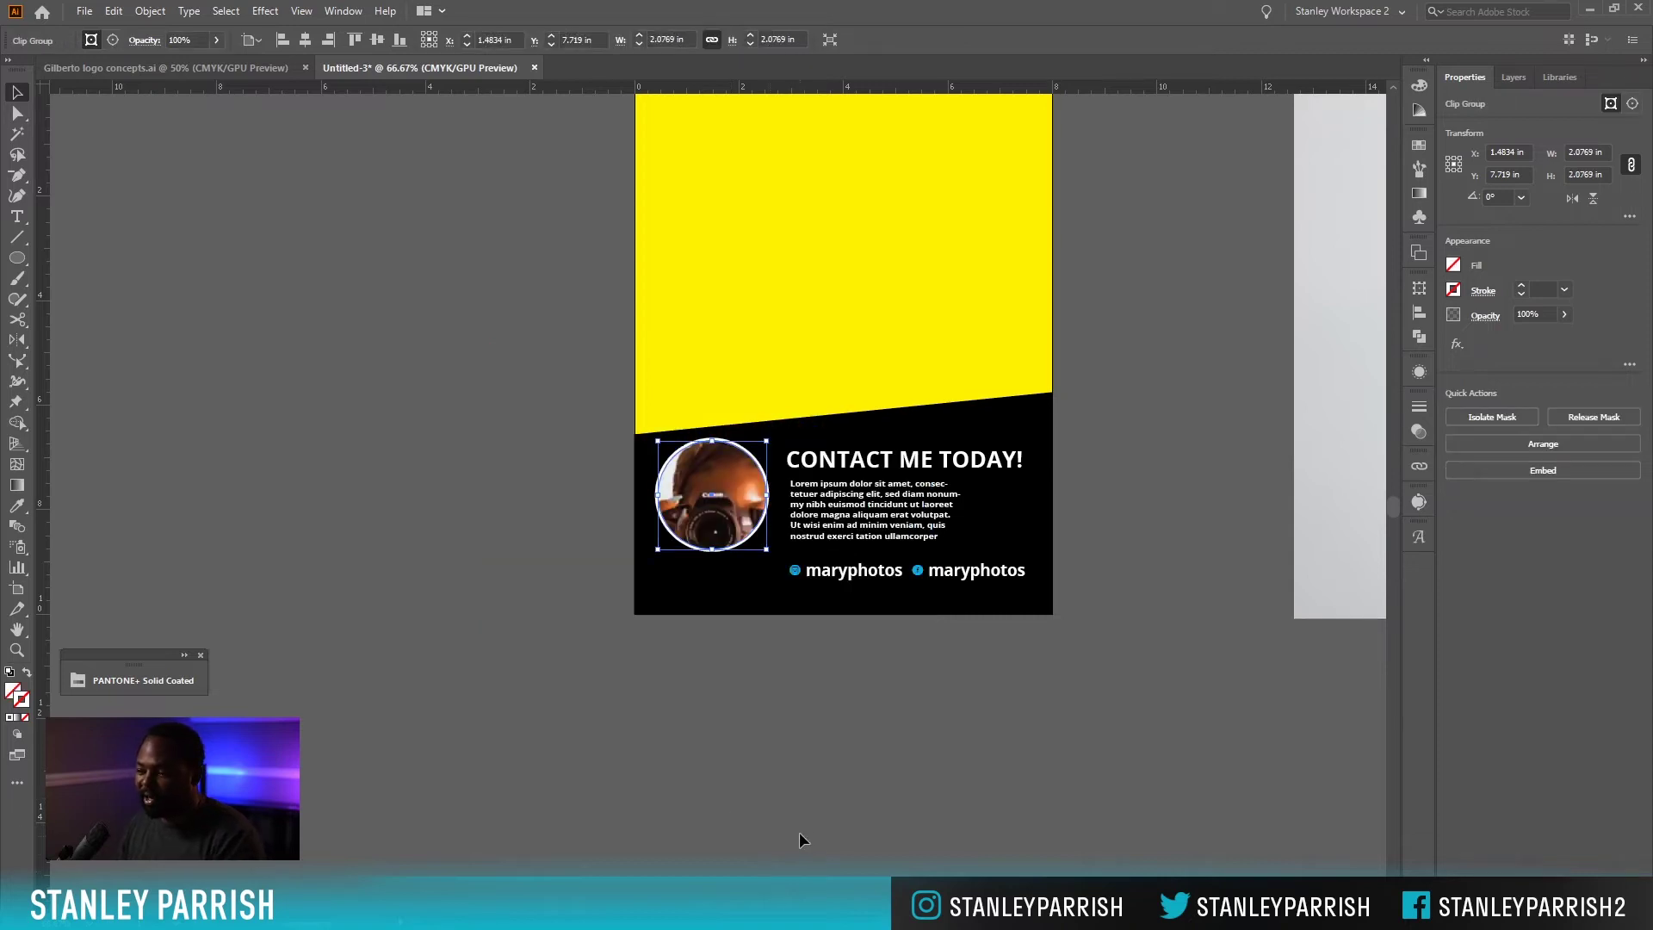
pyautogui.click(804, 793)
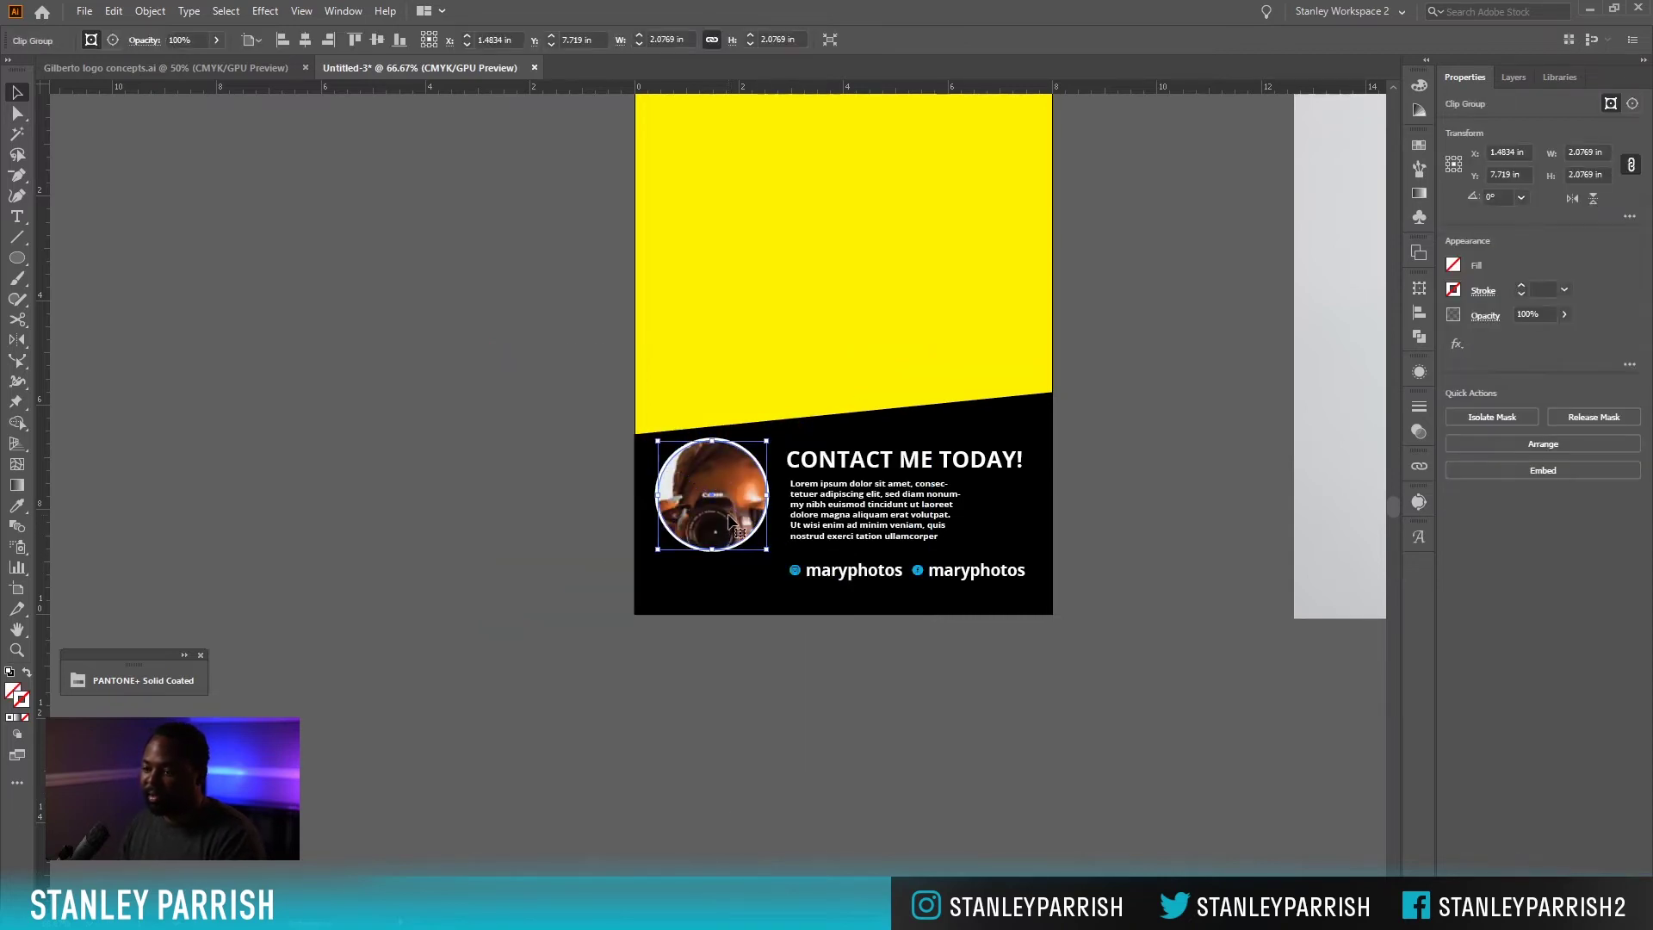
pyautogui.doubleClick(738, 517)
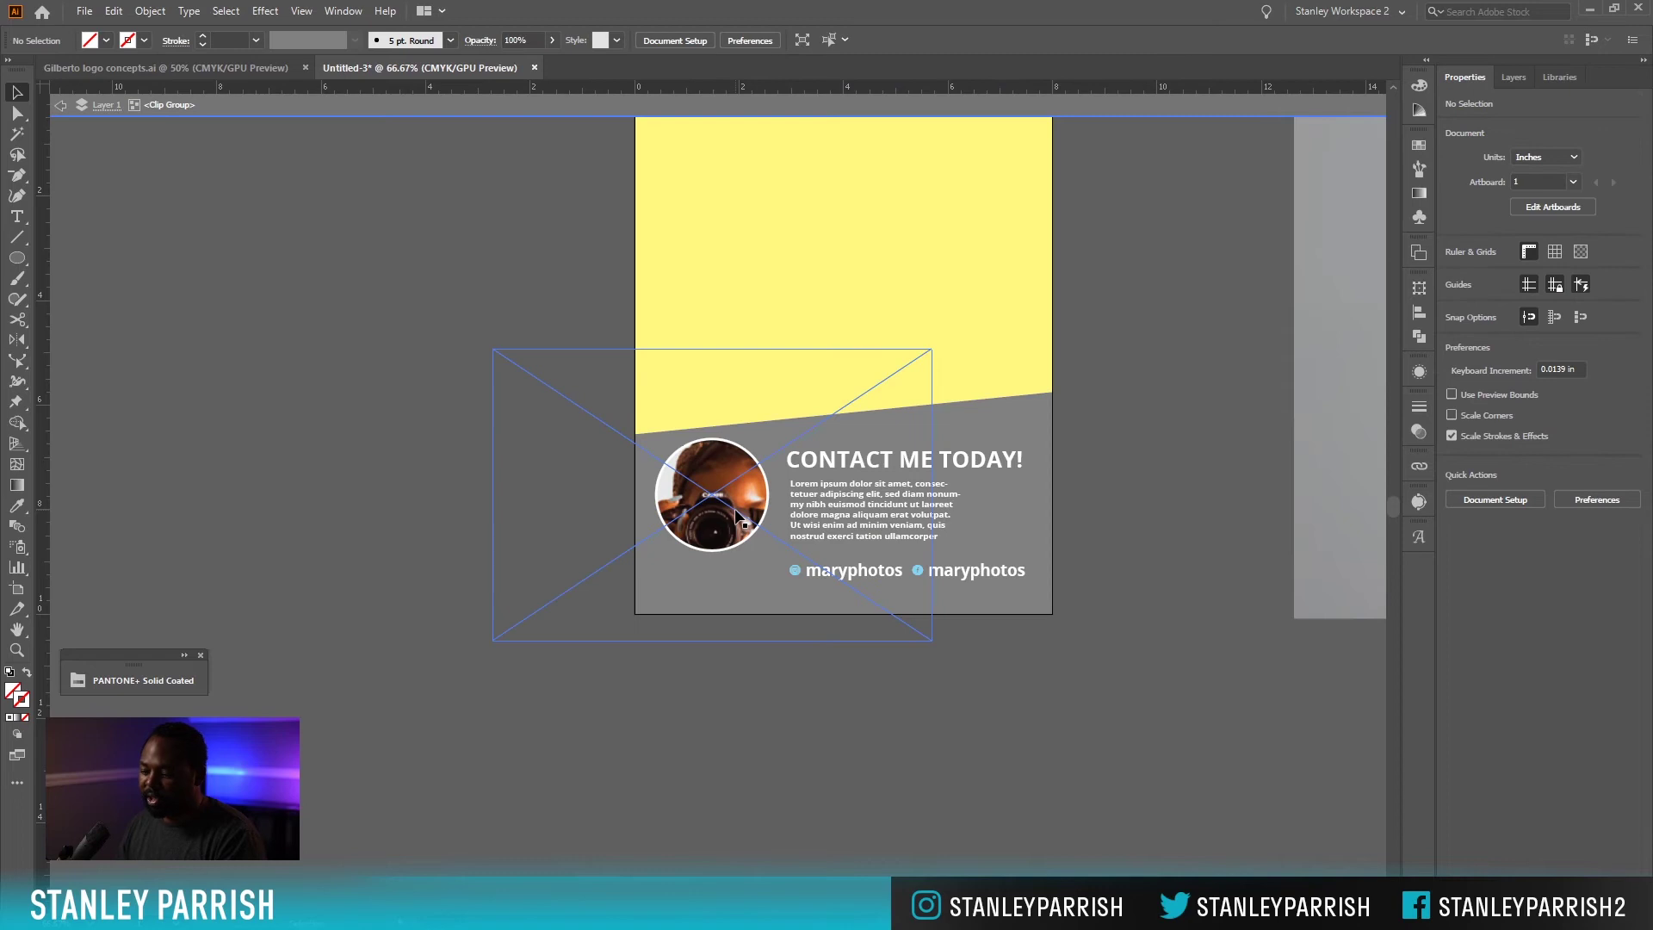
pyautogui.doubleClick(787, 713)
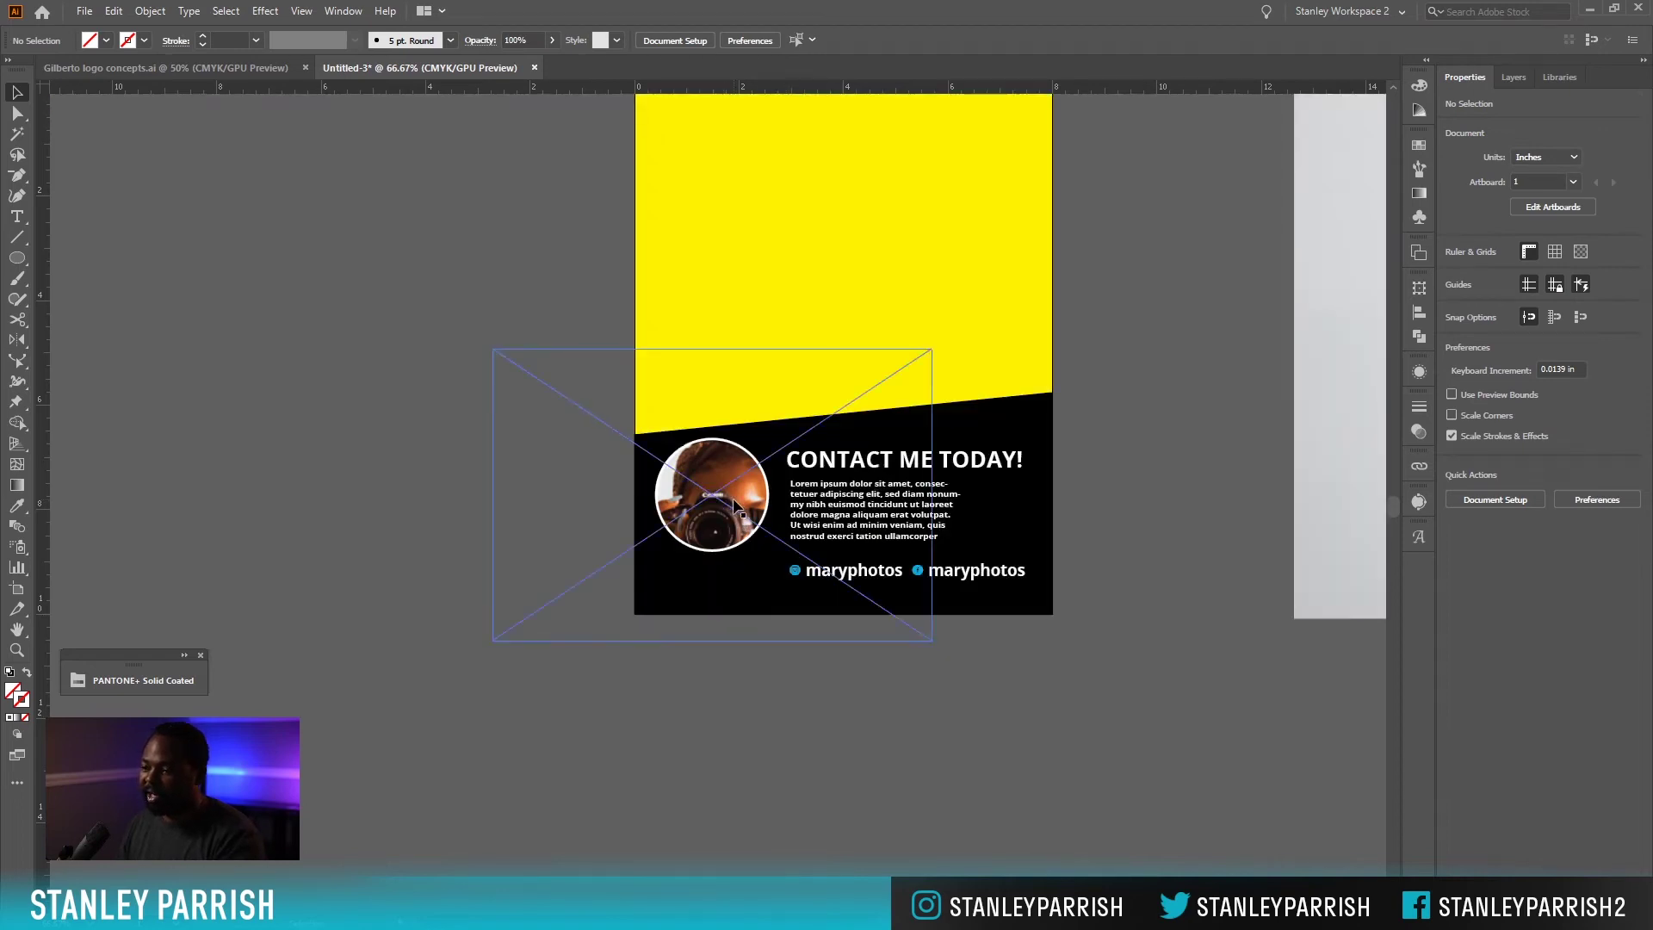
# Inside the clip group, scale the photo proportionally to about 4.48 in wide, shift it slightly up and left, and exit the group.
pyautogui.doubleClick(732, 509)
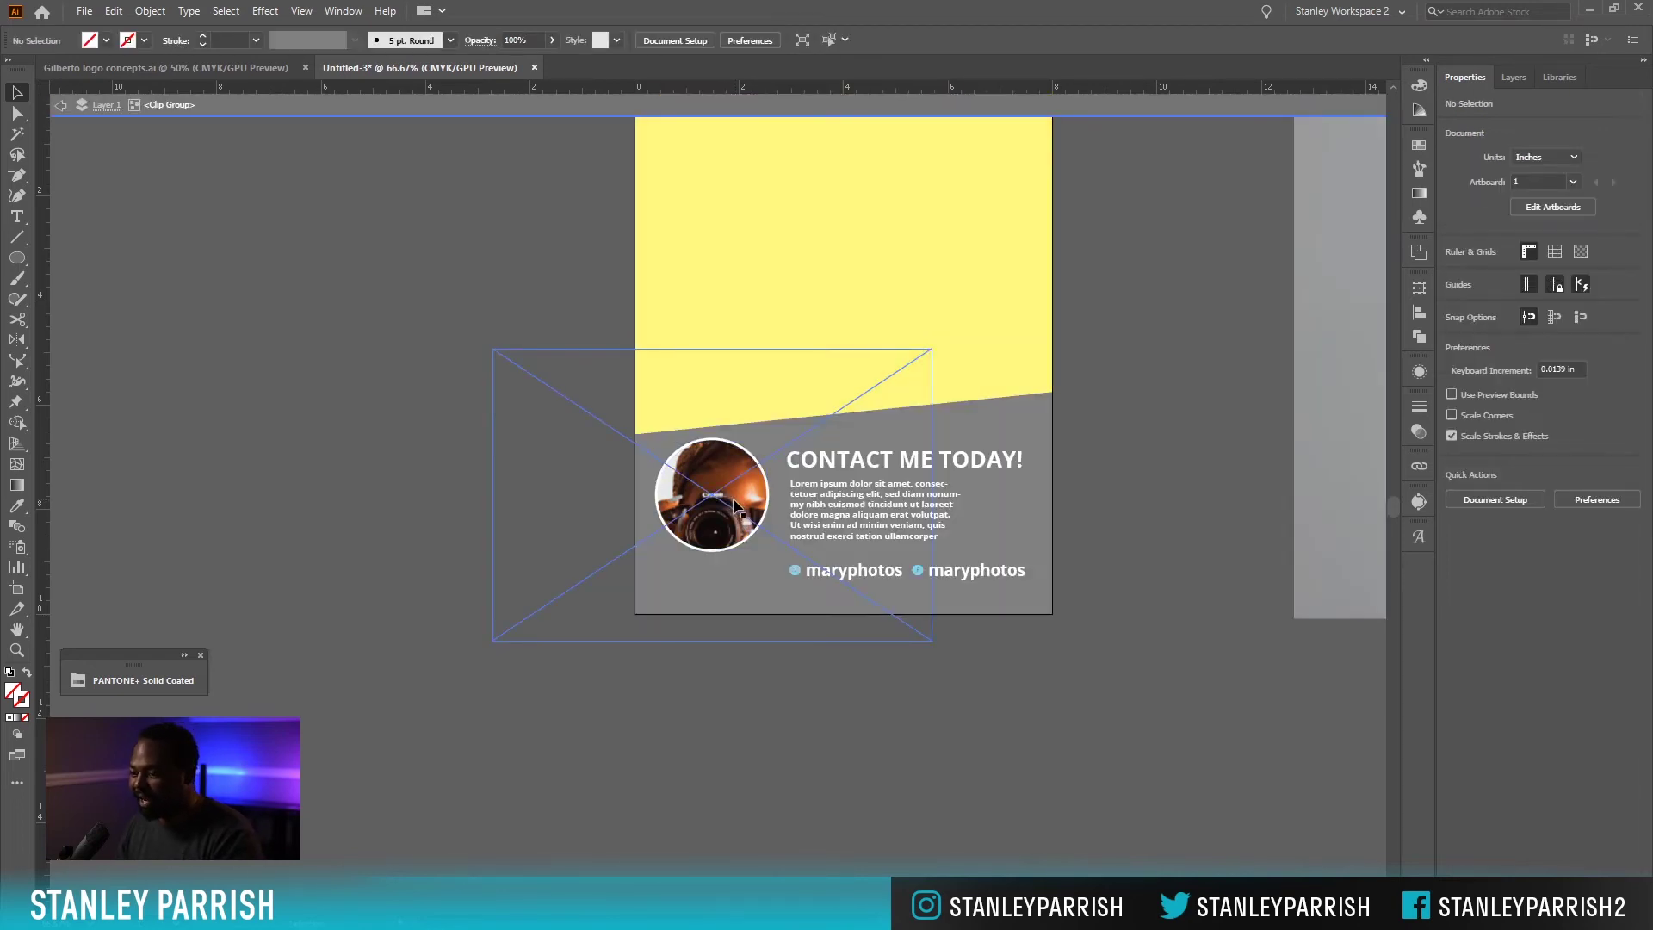
pyautogui.click(738, 508)
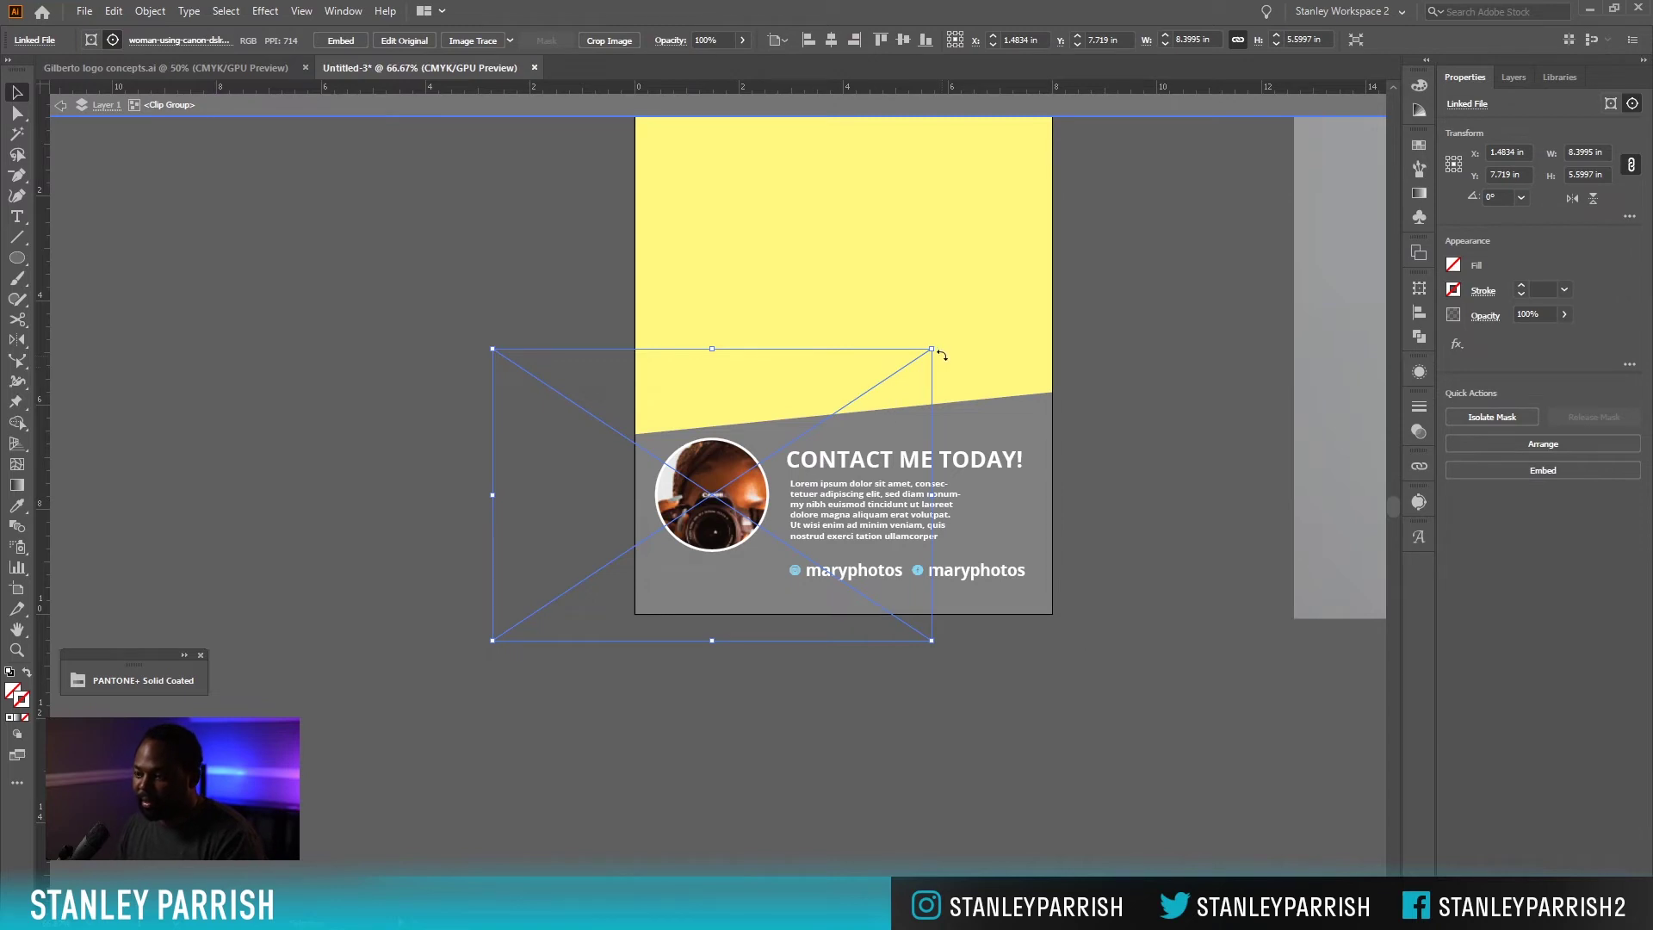
pyautogui.moveTo(931, 349); pyautogui.dragTo(834, 417)
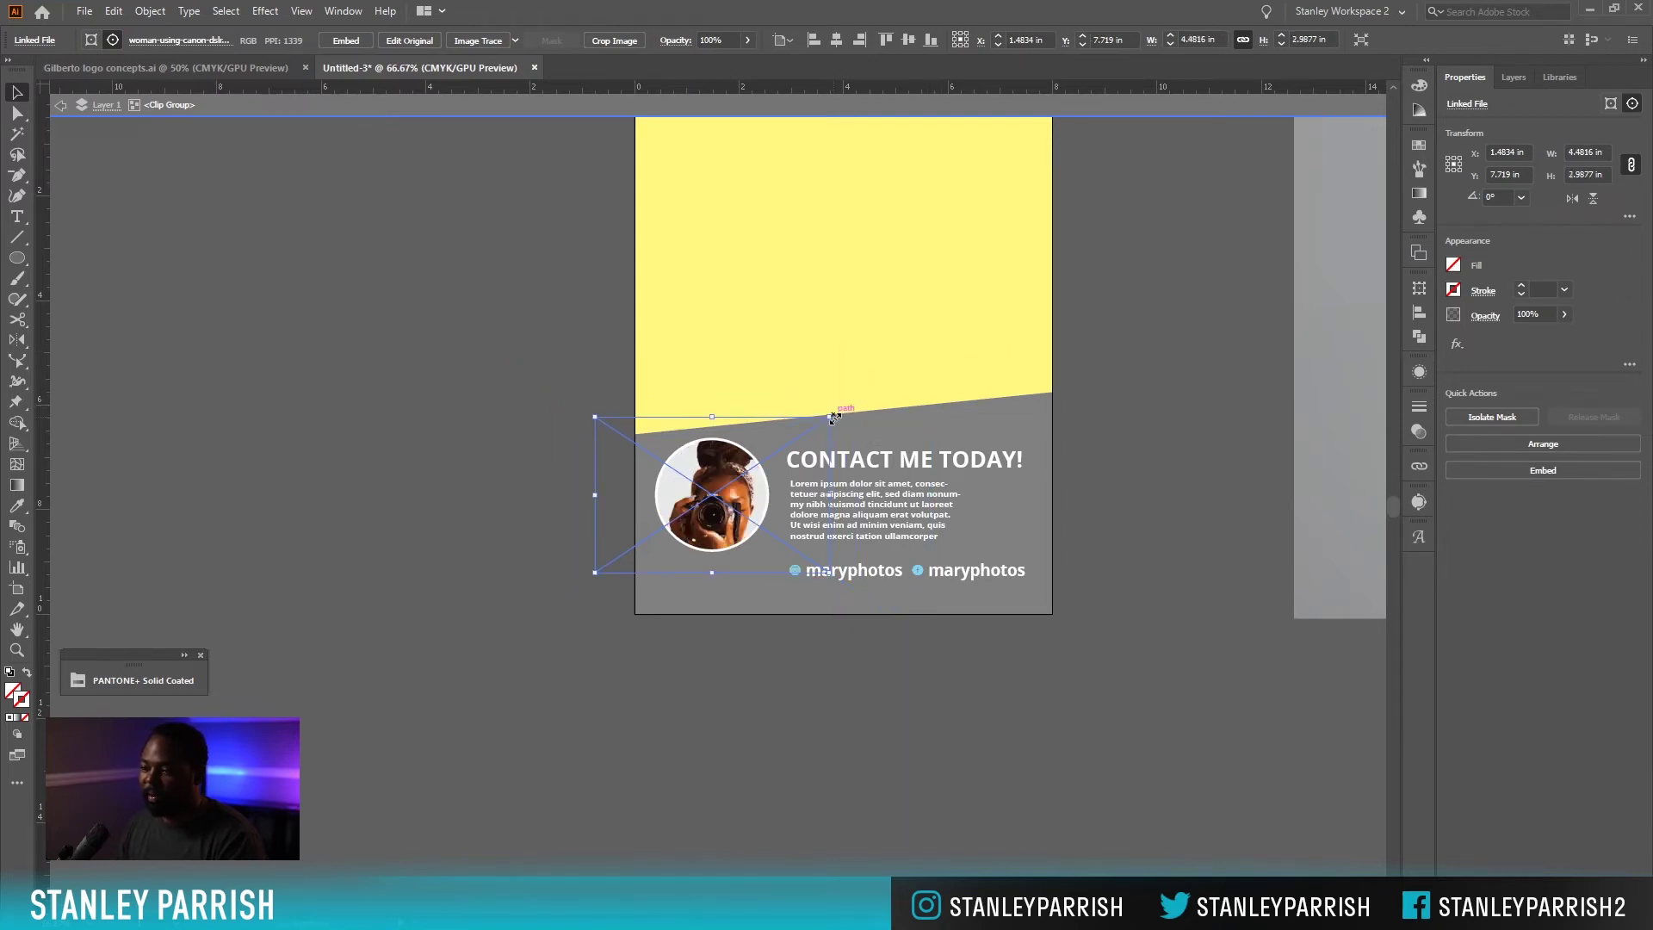
pyautogui.hotkey('shift', 'Up')
pyautogui.press('Left')
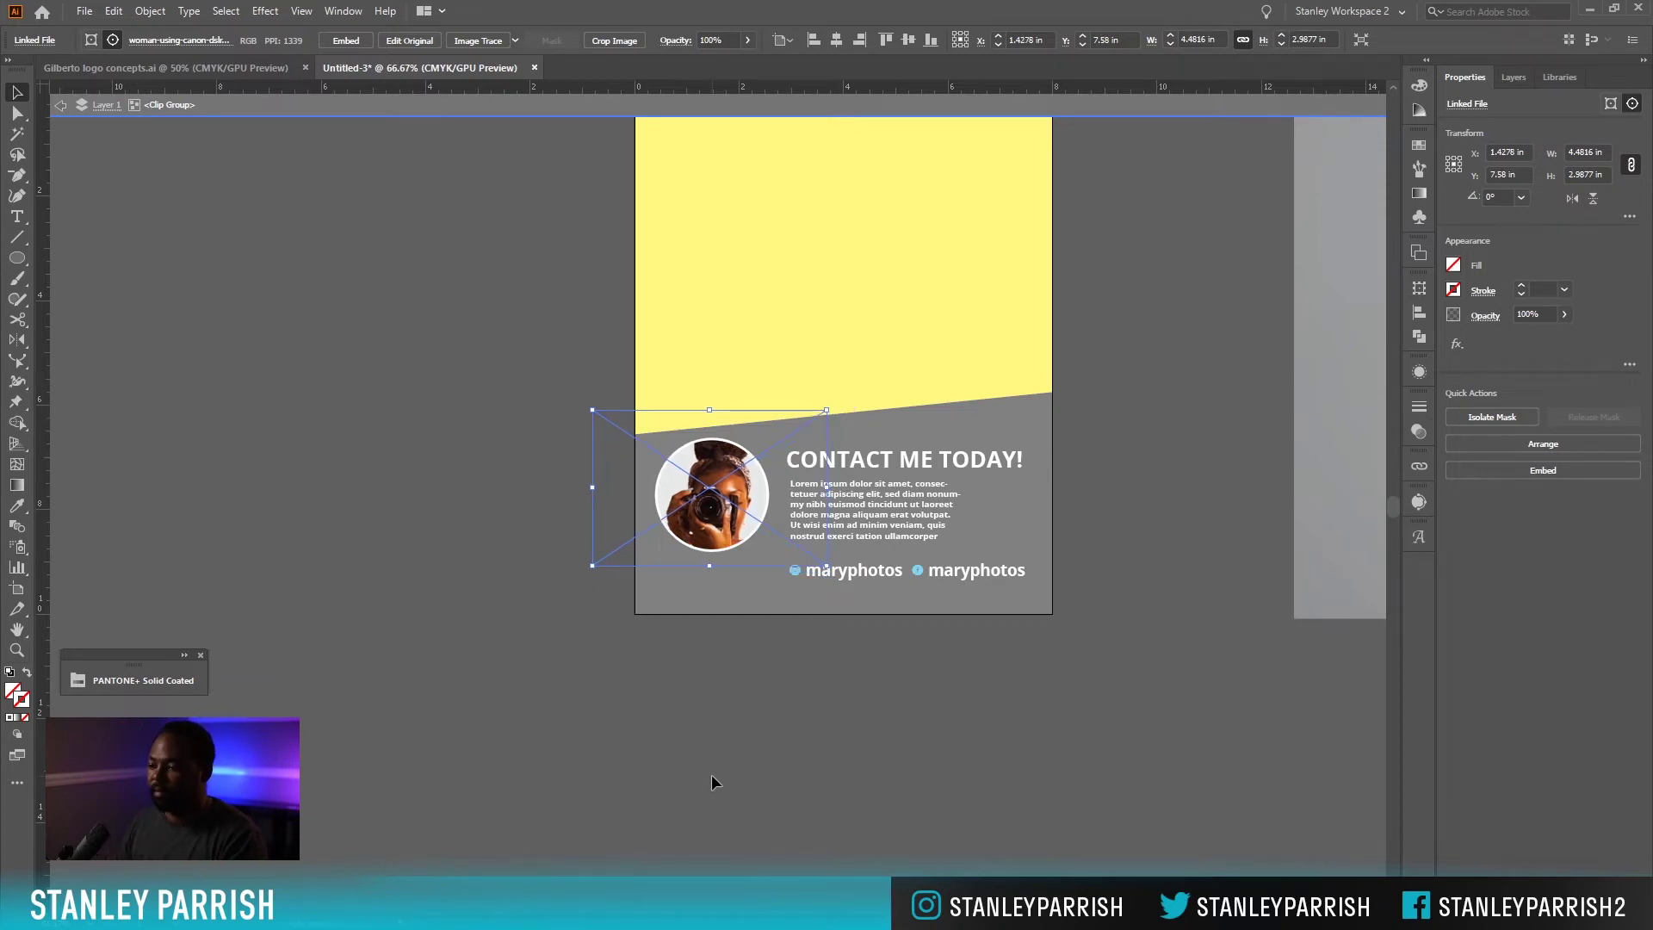
pyautogui.click(727, 774)
pyautogui.doubleClick(732, 761)
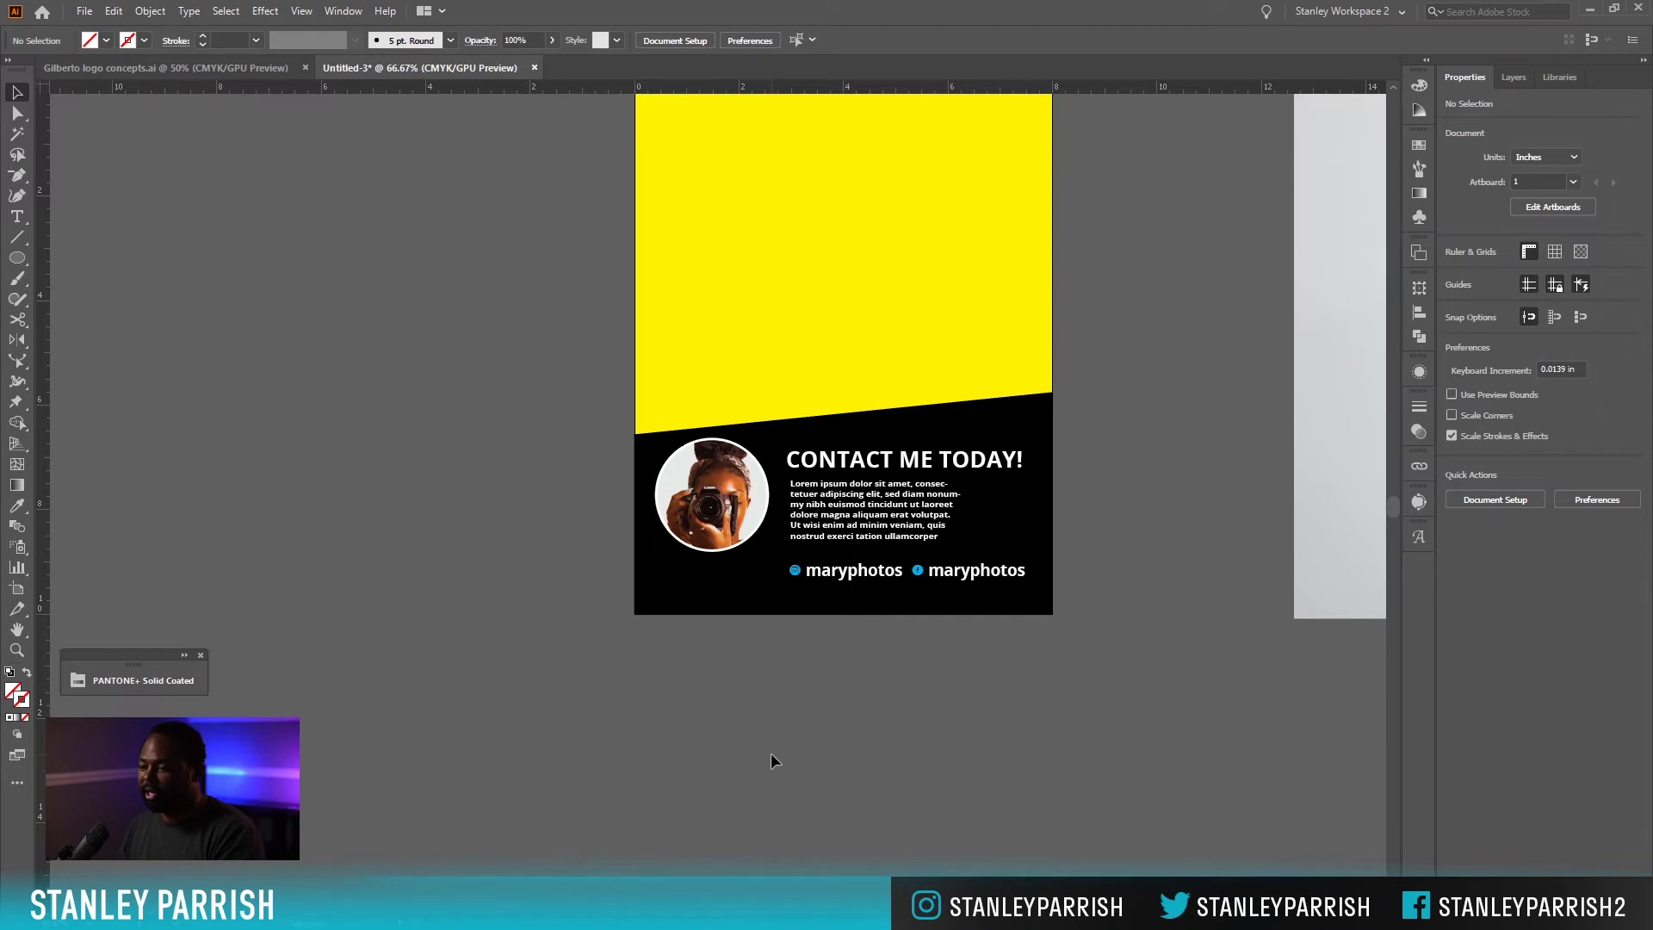
# Move the photo of the woman in the floral top behind the yellow shape, centred at about X 3.5 in, Y 4.4 in, and select both.
pyautogui.moveTo(930, 665); pyautogui.dragTo(915, 757)
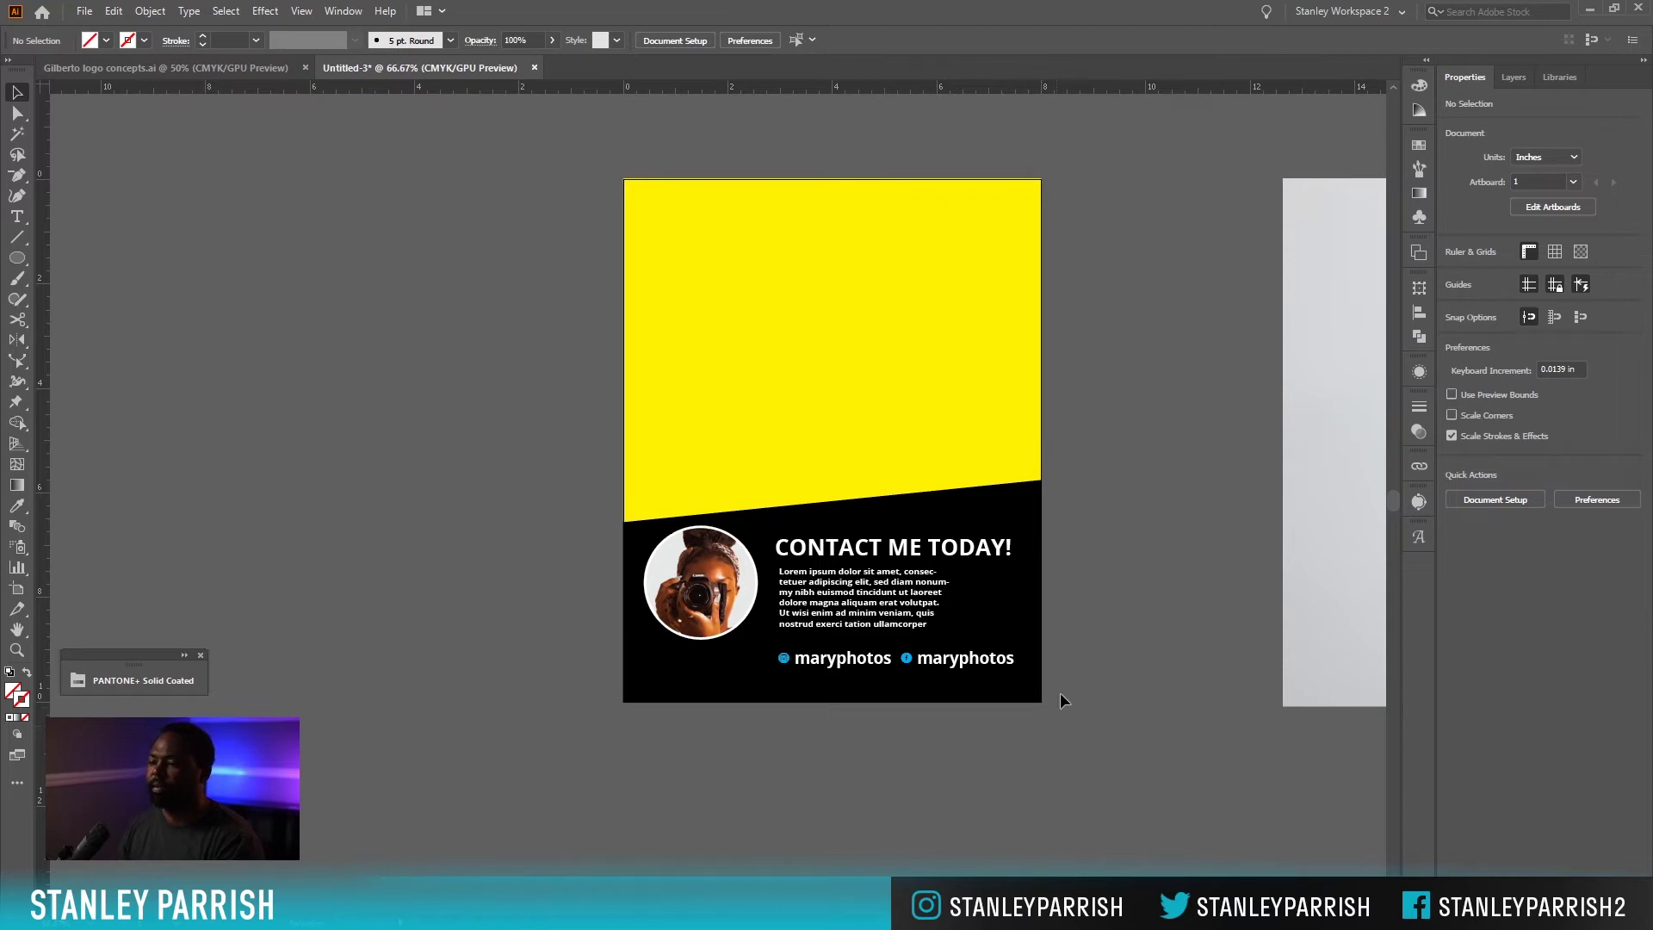
pyautogui.moveTo(1047, 716); pyautogui.dragTo(1042, 732)
pyautogui.click(919, 484)
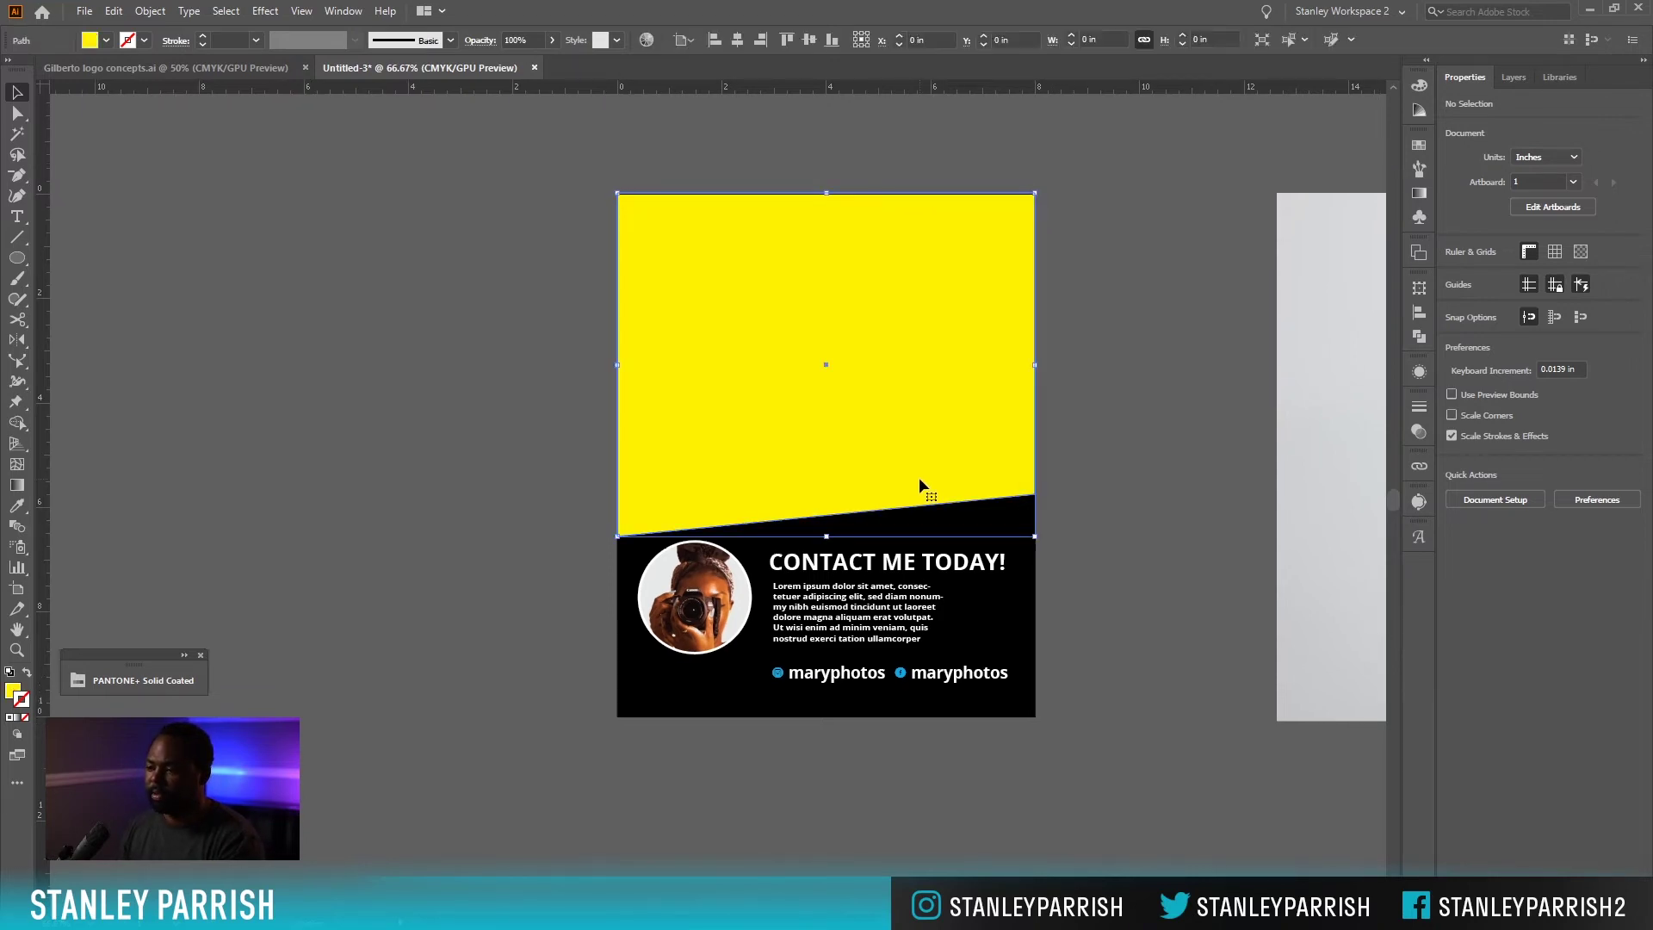
pyautogui.moveTo(1317, 506); pyautogui.dragTo(697, 508)
pyautogui.moveTo(1178, 514); pyautogui.dragTo(945, 514)
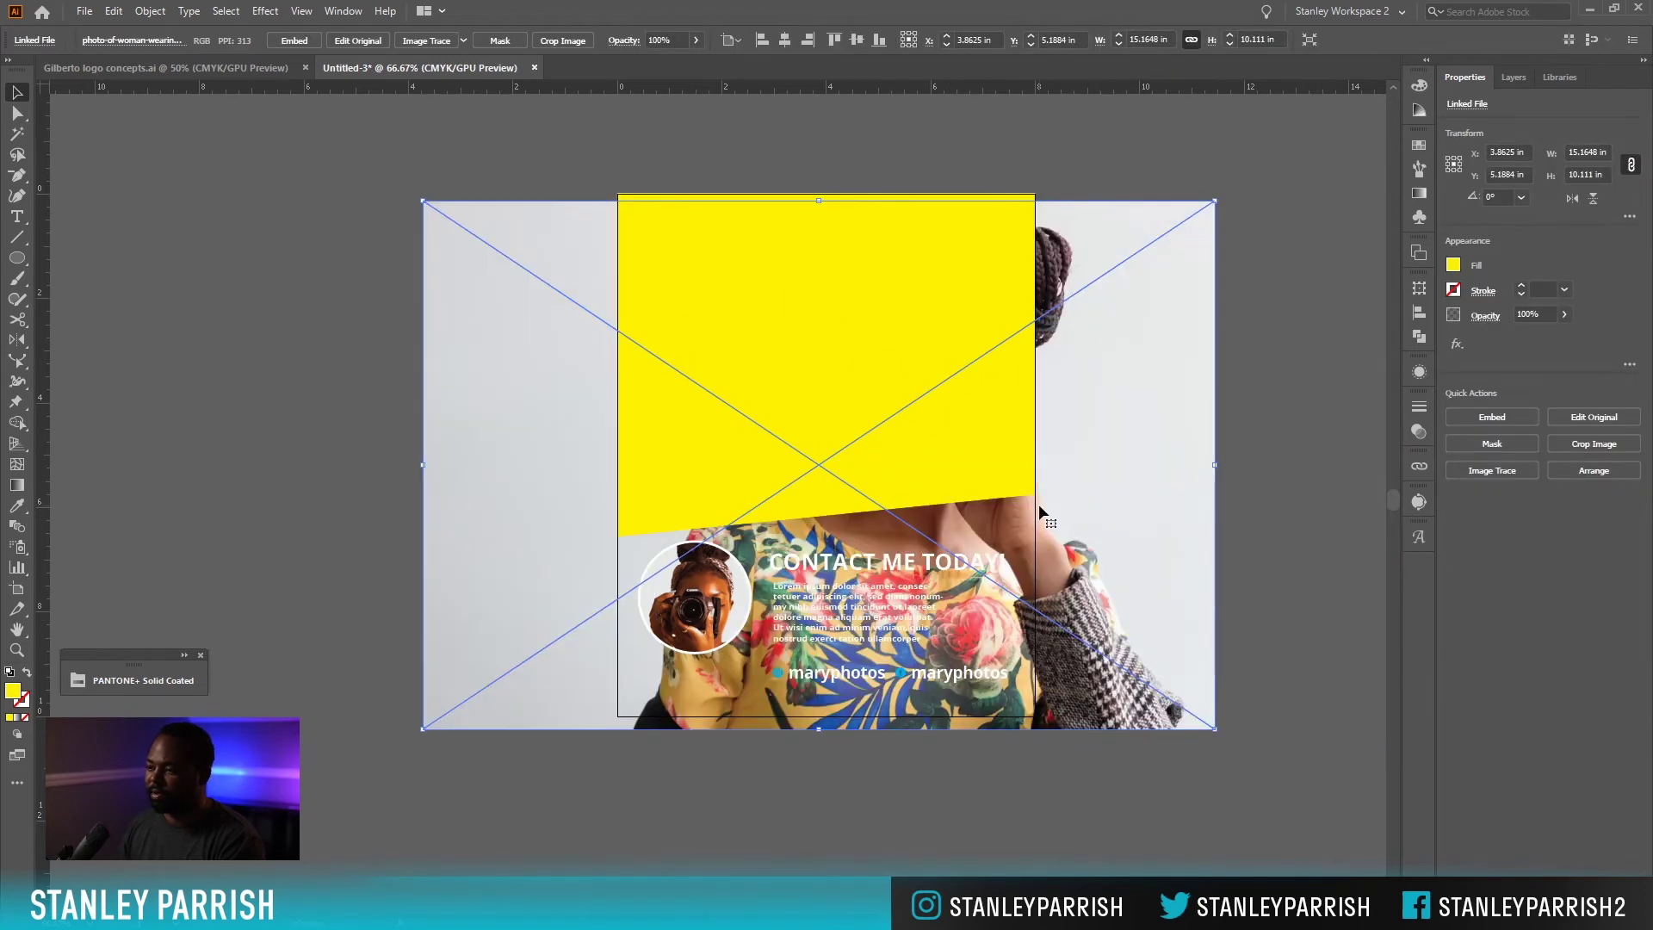
pyautogui.moveTo(1114, 503); pyautogui.dragTo(1095, 463)
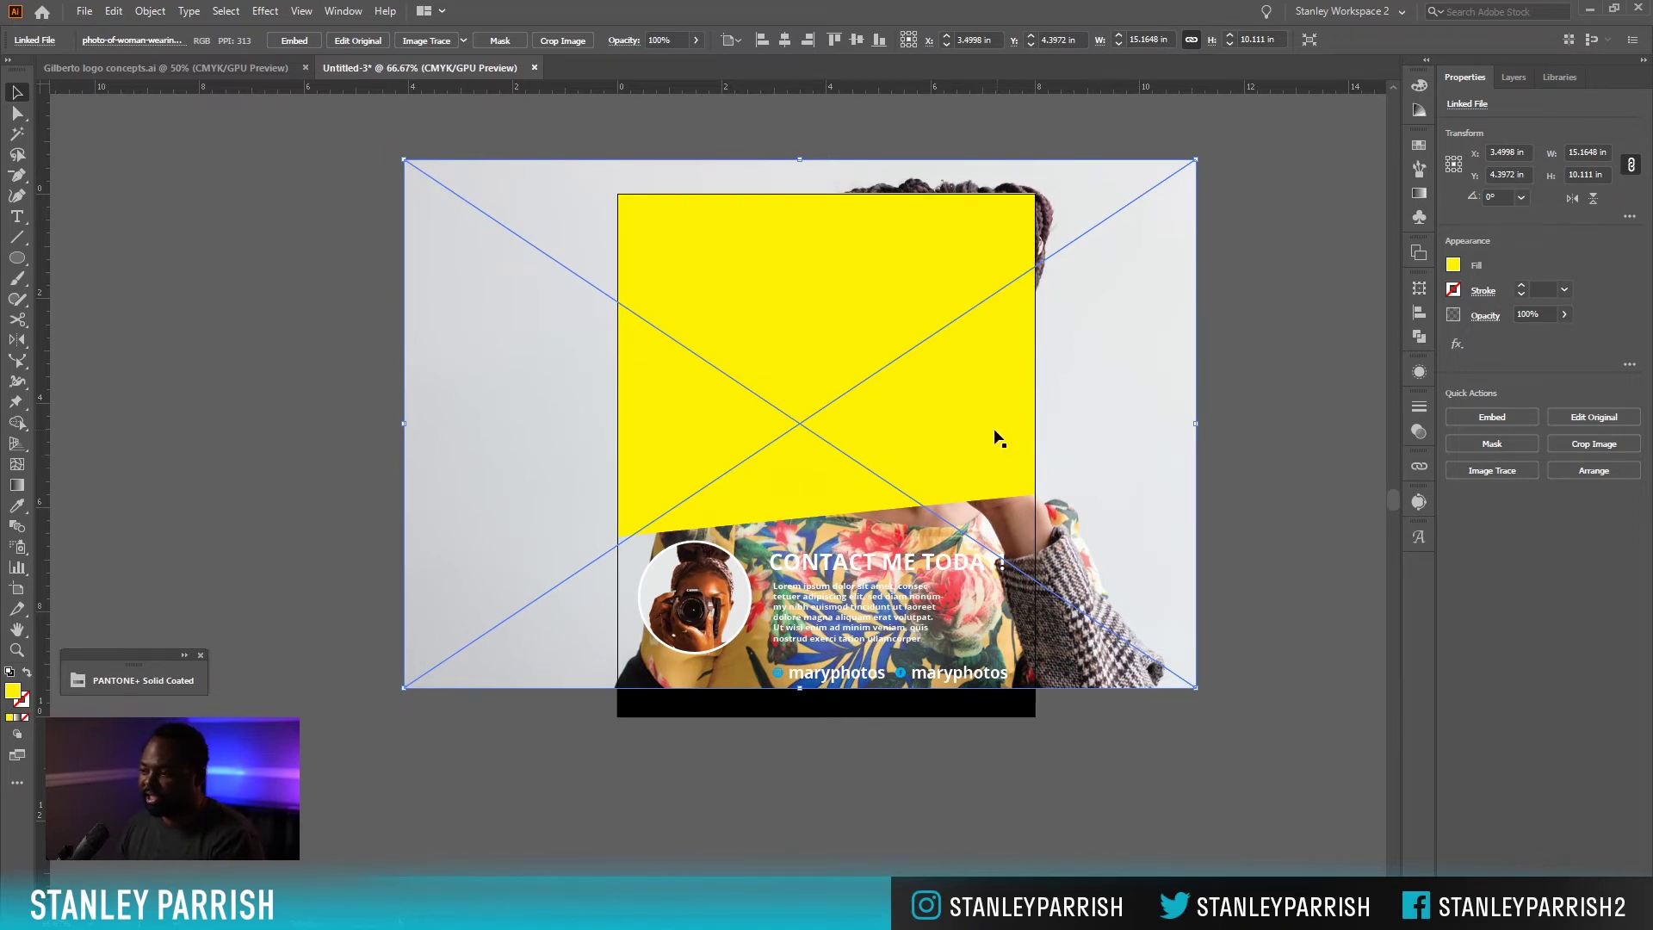
pyautogui.keyDown('shift'); pyautogui.click(952, 435); pyautogui.keyUp('shift')
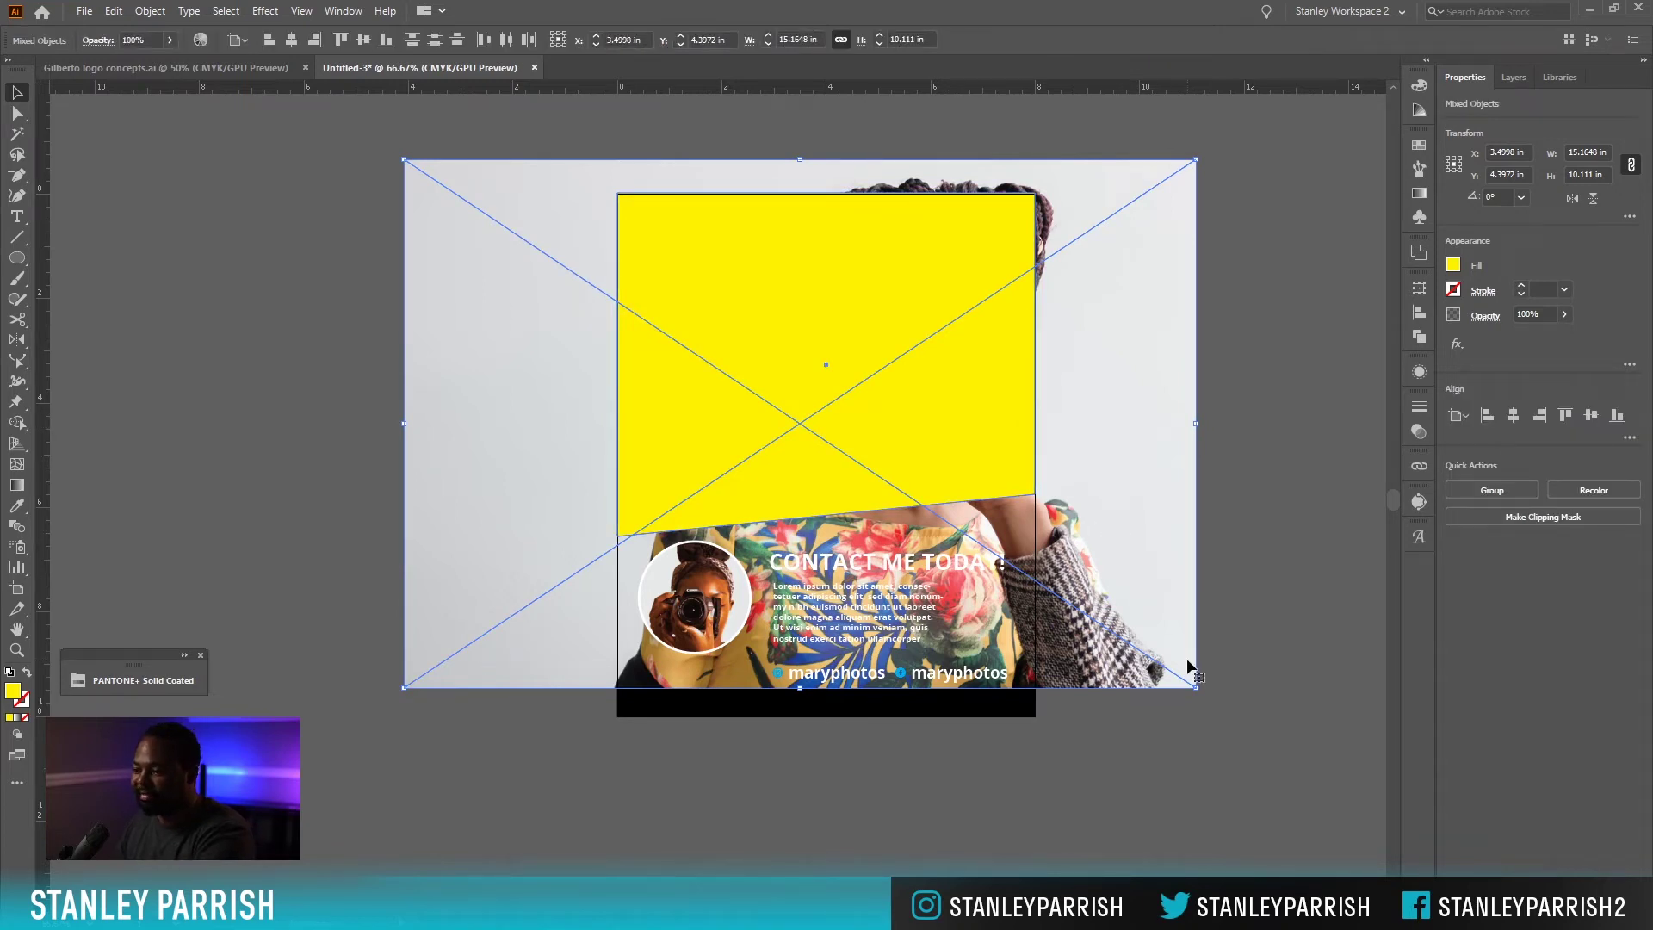
# Clip the photo of the woman in the floral top to the yellow slanted shape with a clipping mask.
pyautogui.hotkey('ctrl', '7')
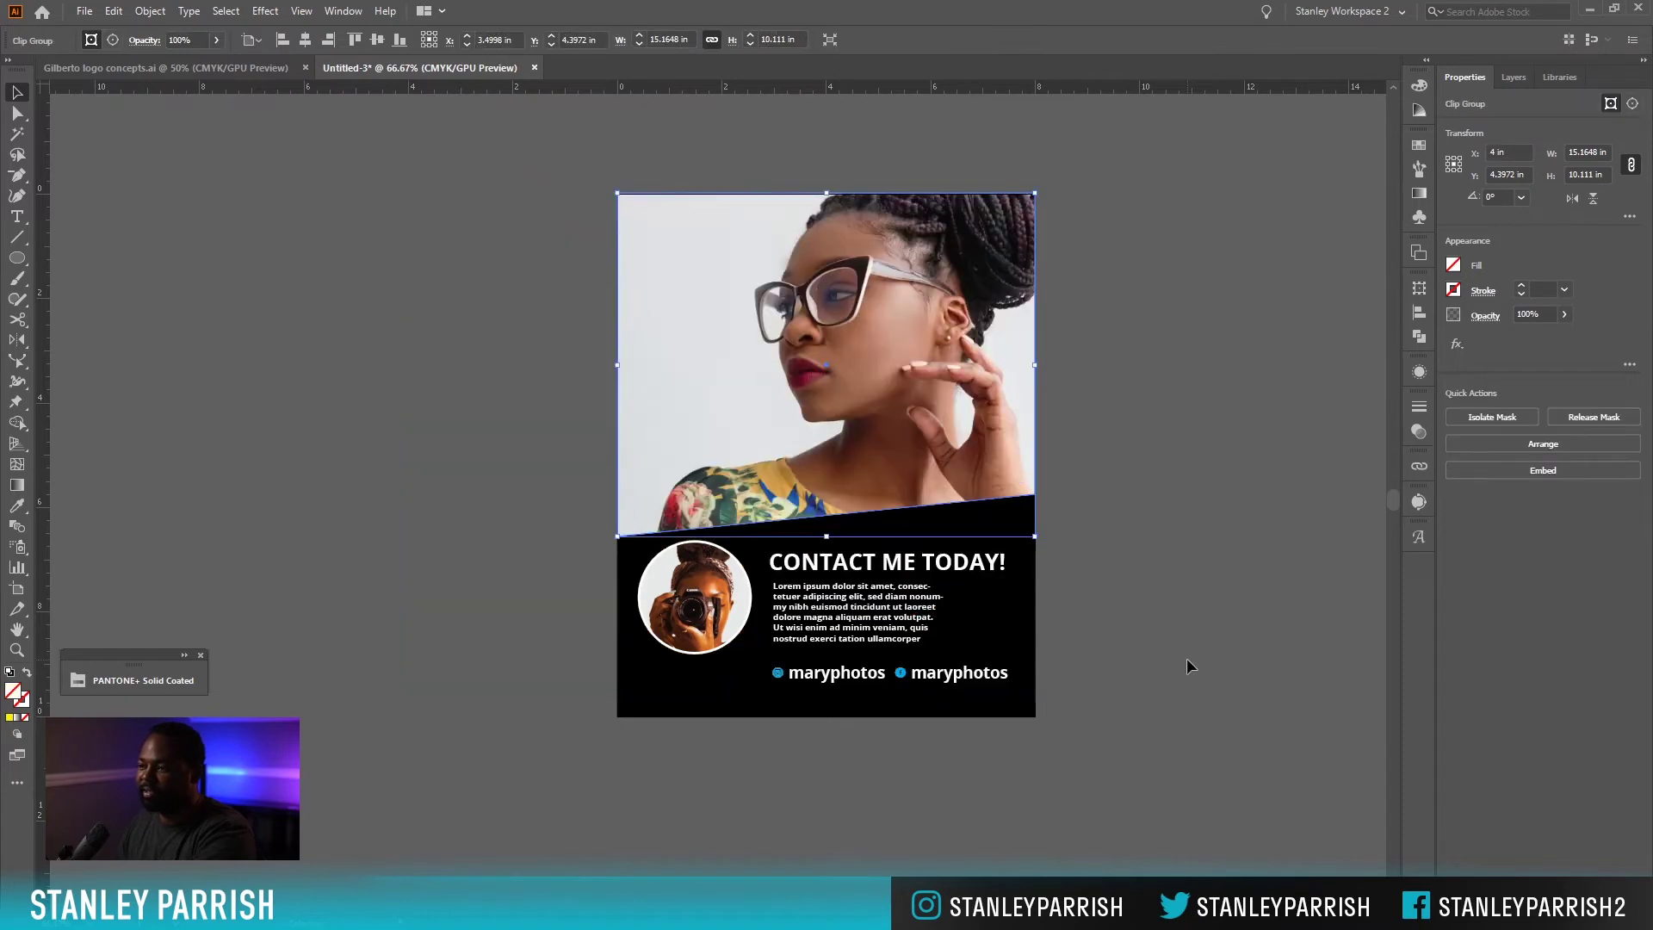
pyautogui.click(1103, 546)
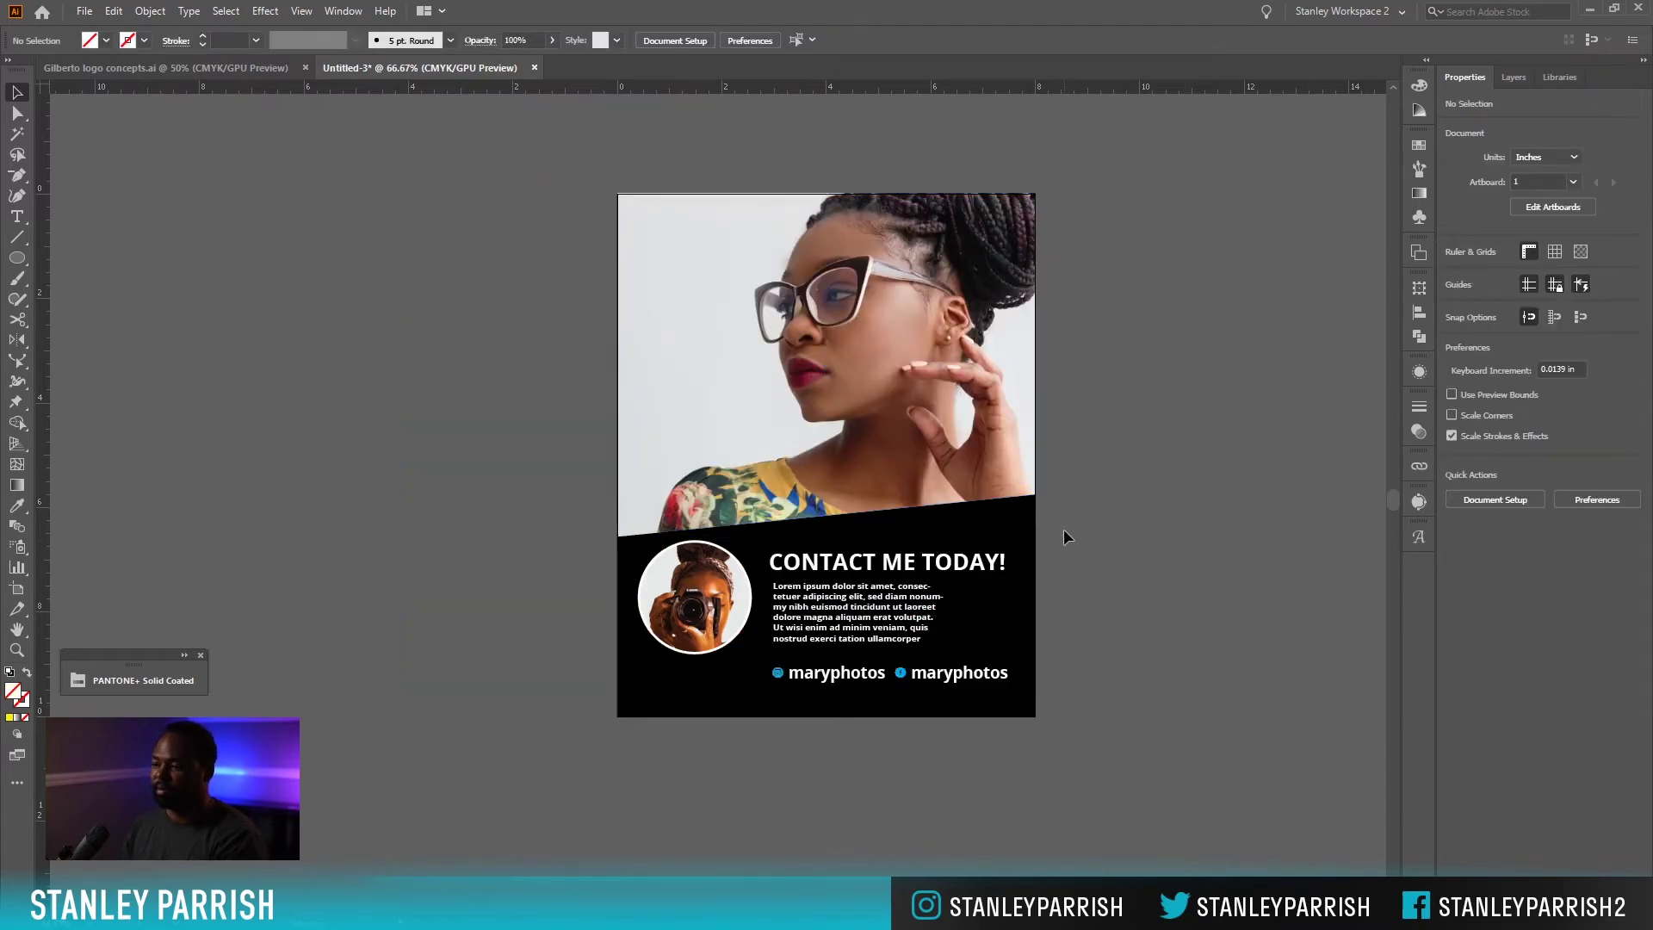
pyautogui.doubleClick(930, 426)
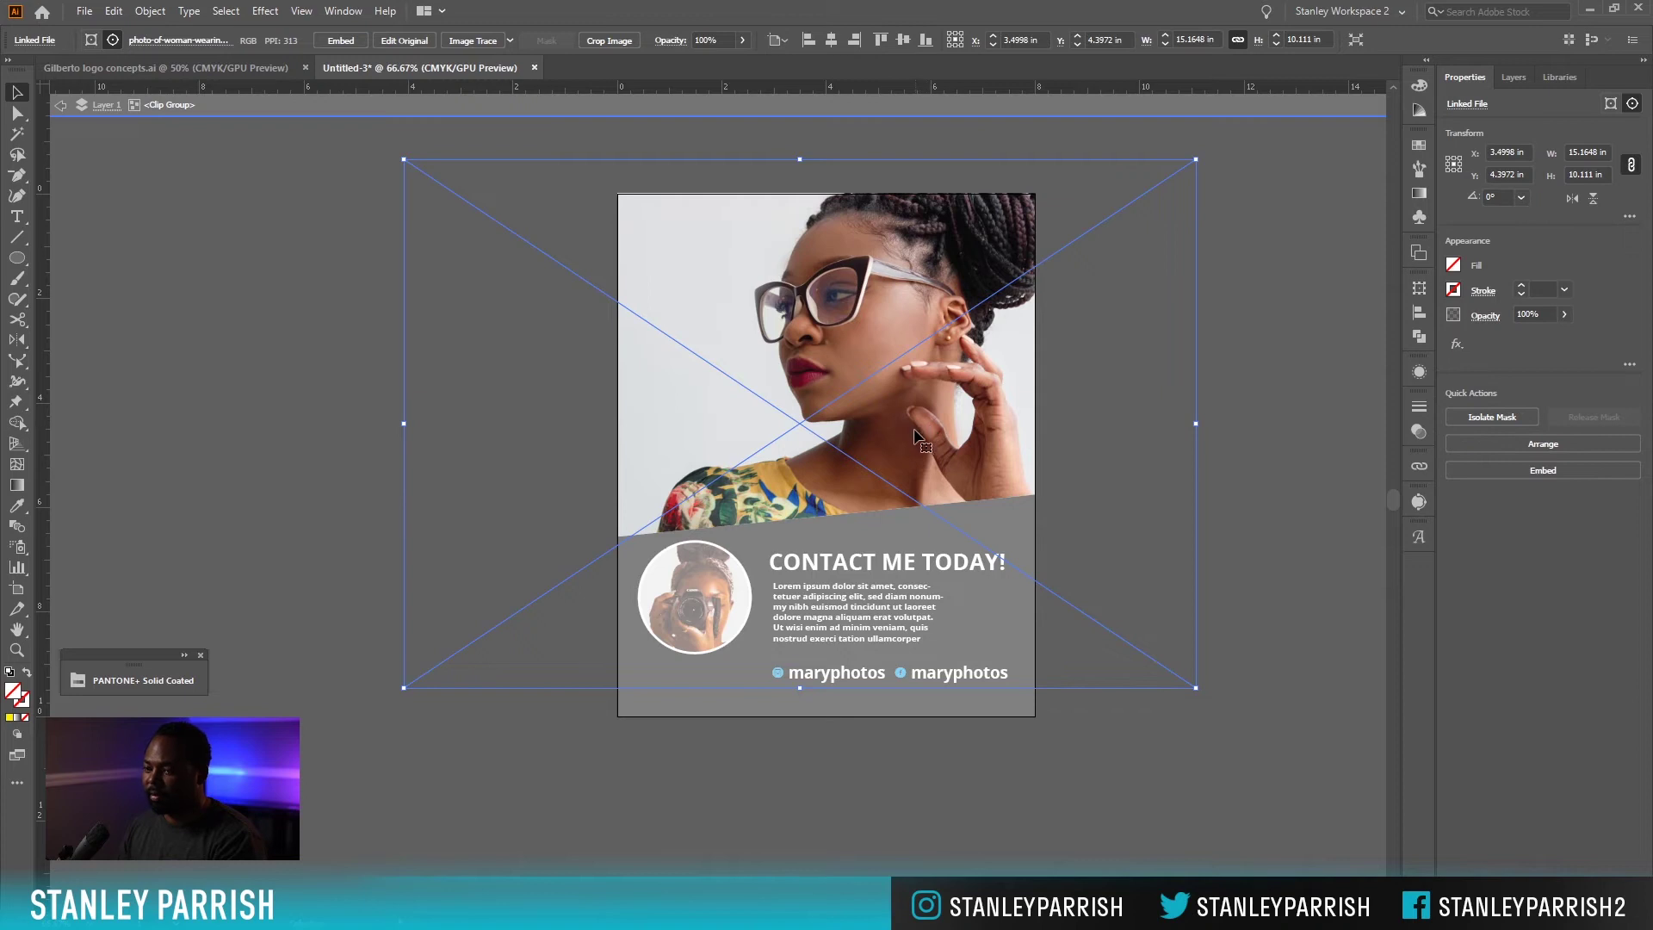
pyautogui.press('Escape')
pyautogui.click(1047, 826)
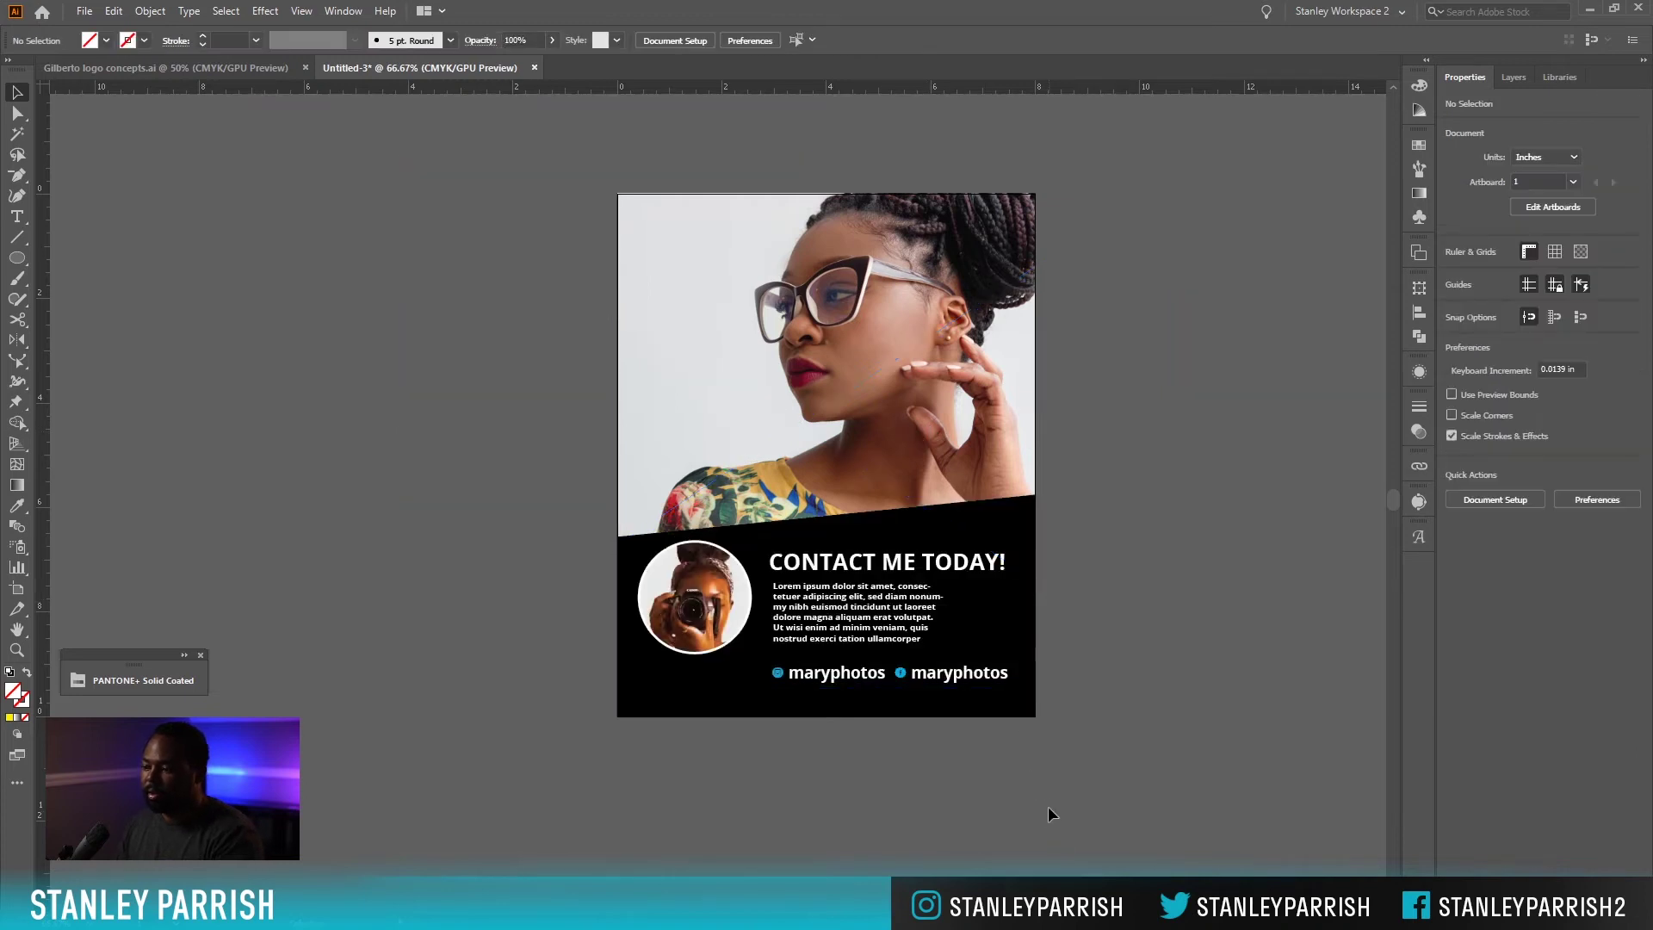
# Inside the clip group, shift the woman's photo down and right to about X 3.84 in, Y 4.81 in, and exit the group.
pyautogui.doubleClick(891, 398)
pyautogui.click(890, 400)
pyautogui.moveTo(899, 406); pyautogui.dragTo(903, 415)
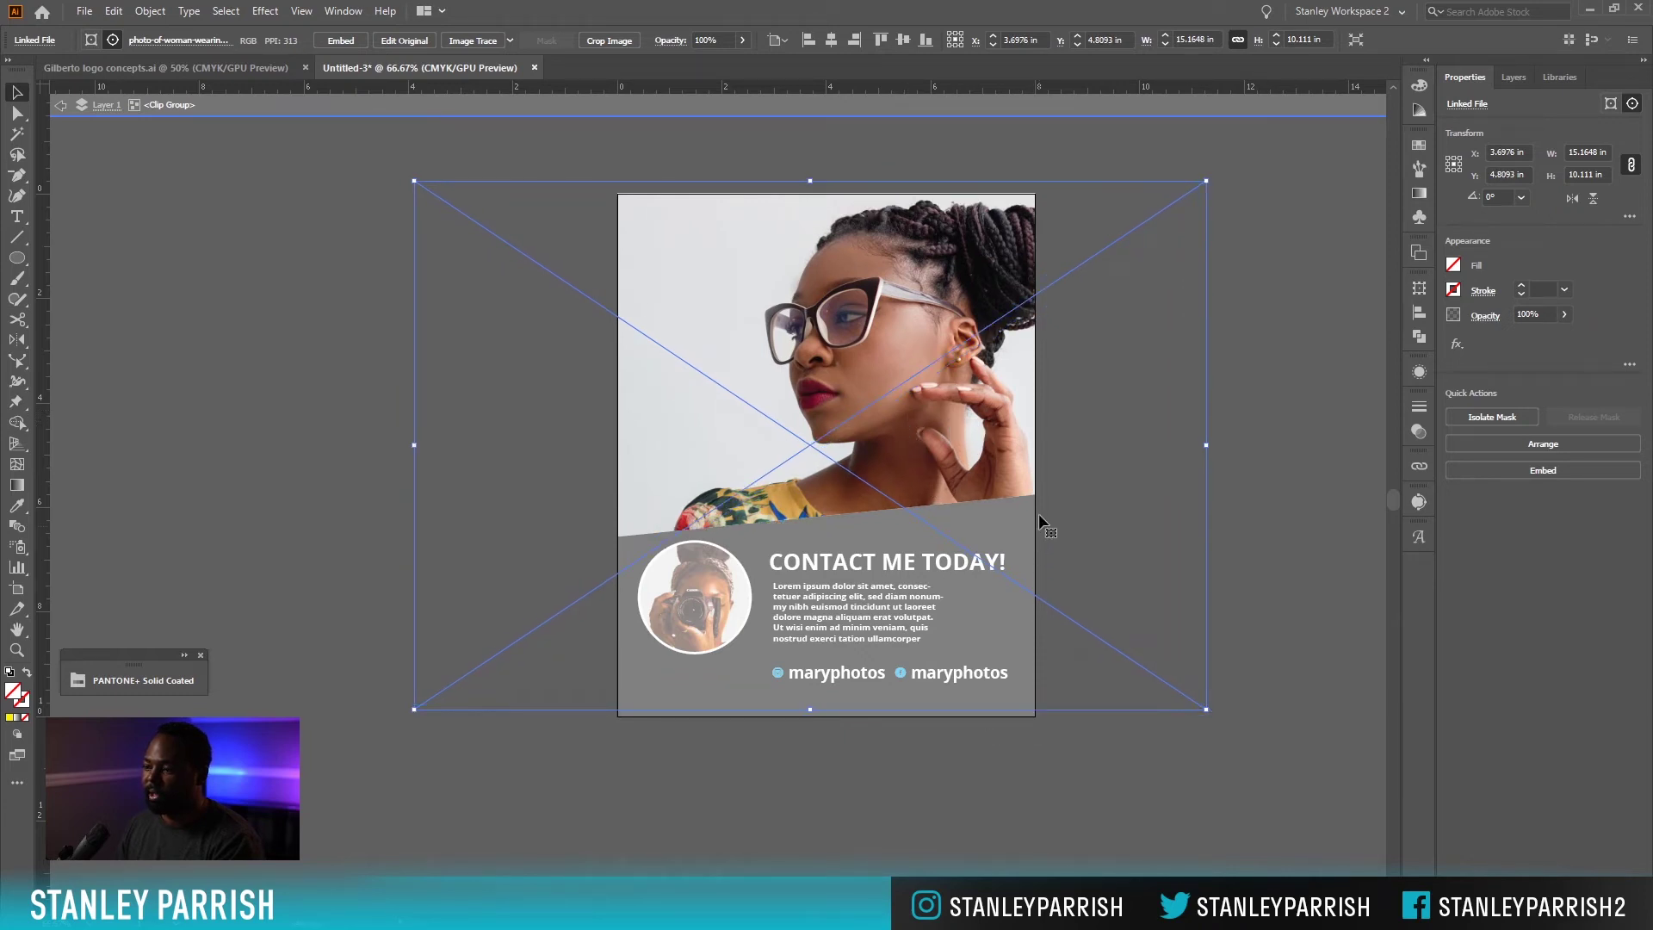
pyautogui.hotkey('shift', 'Right')
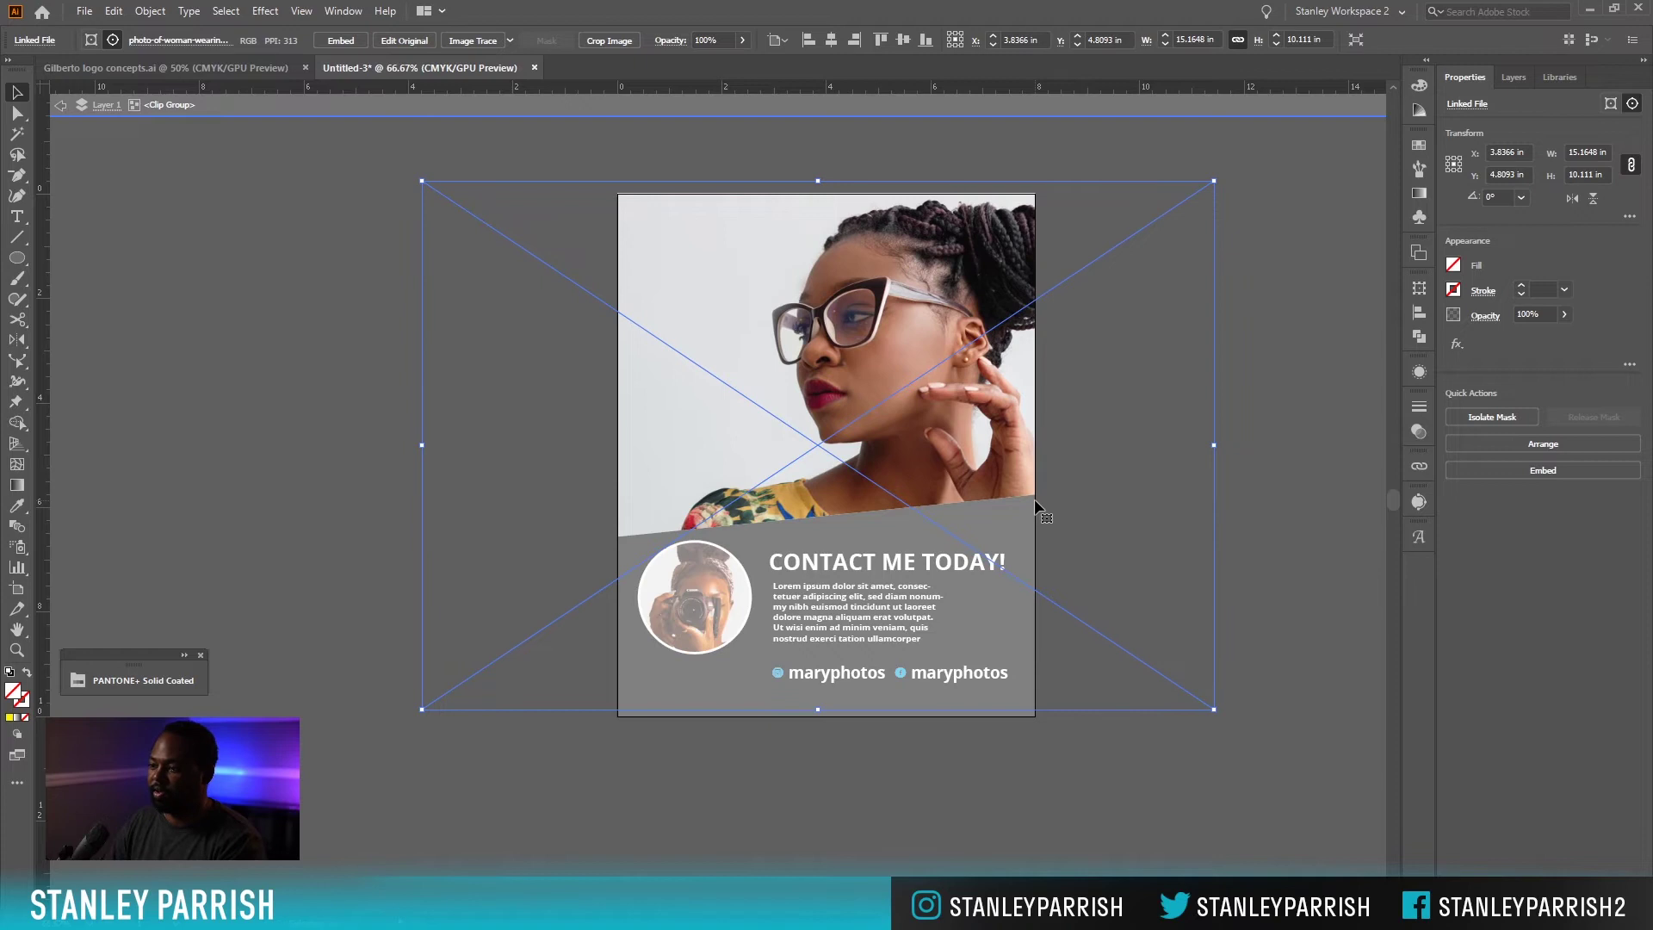
pyautogui.doubleClick(937, 789)
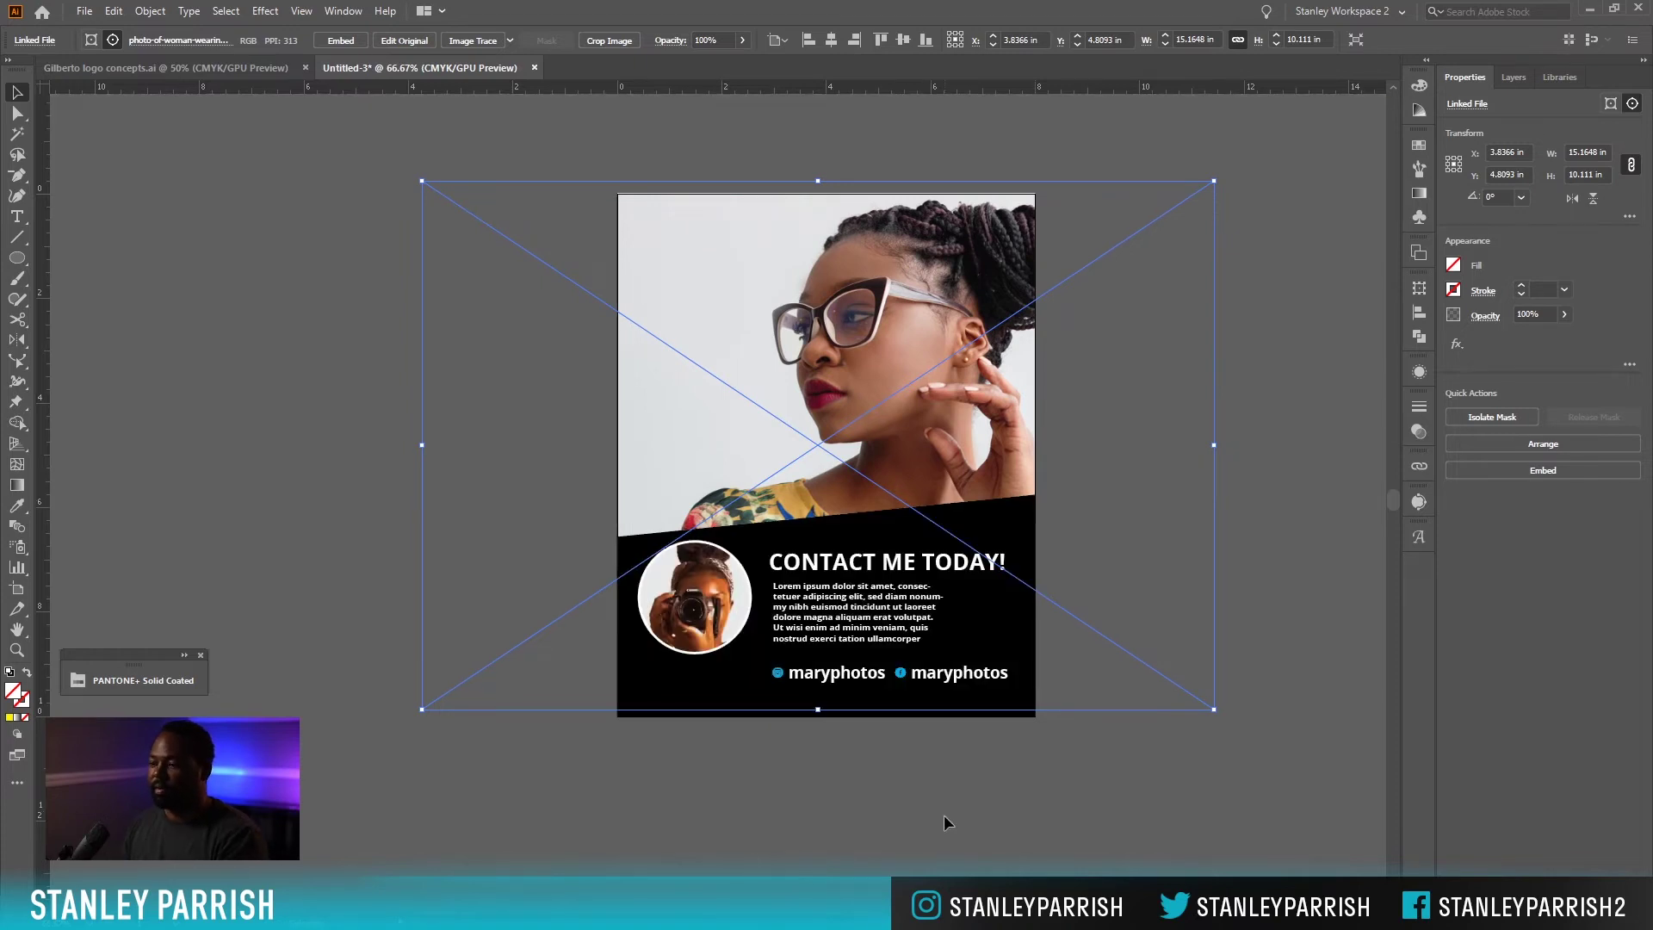
pyautogui.click(1035, 842)
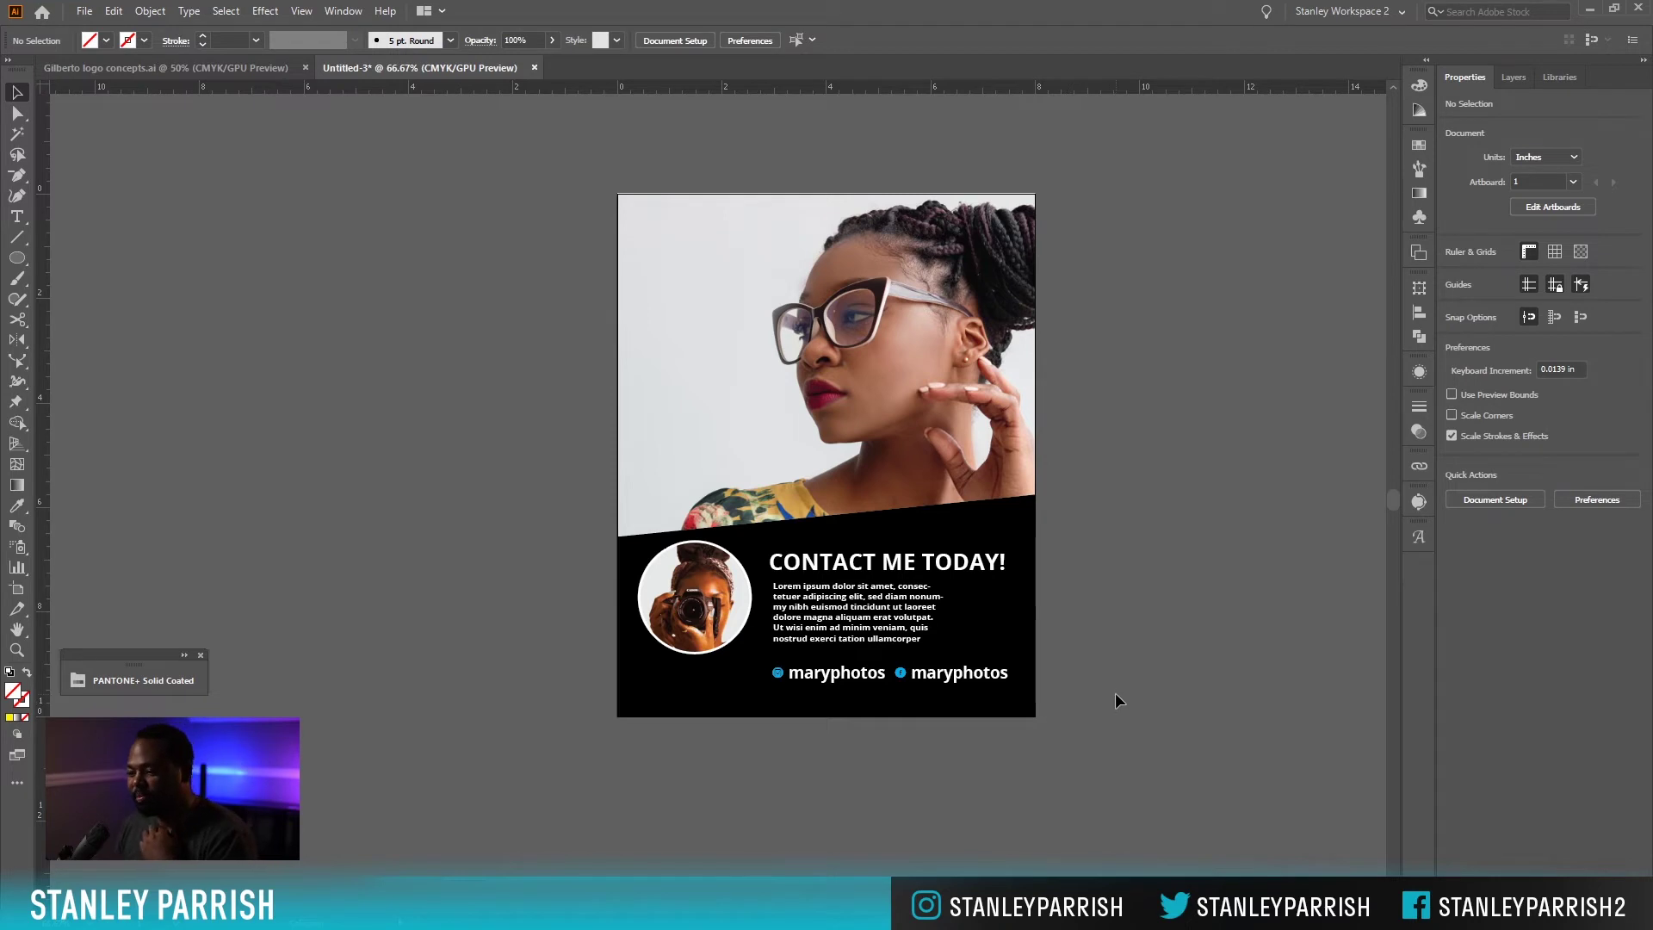
# Move the whole contact section, including the circular photo, heading, paragraph and social handles, down about 0.4 in on the black area.
pyautogui.click(844, 570)
pyautogui.click(798, 545)
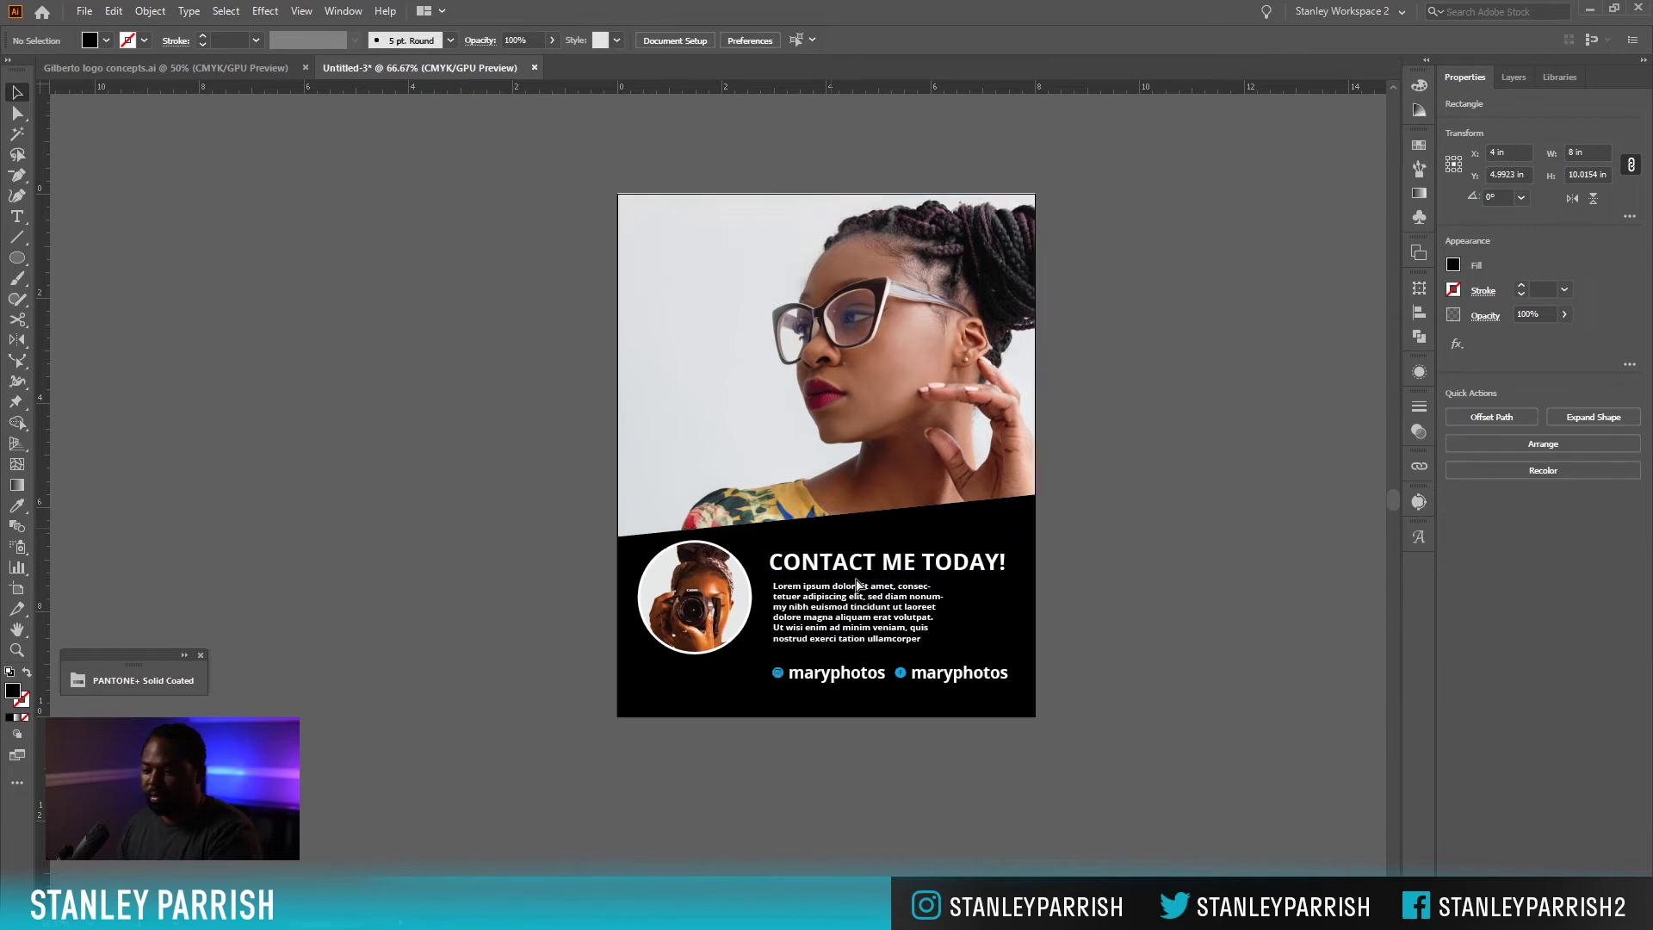
pyautogui.moveTo(727, 575); pyautogui.dragTo(676, 527)
pyautogui.hotkey('shift', 'Down')
pyautogui.hotkey('shift', 'Down')
pyautogui.hotkey('shift', 'Down')
pyautogui.click(812, 848)
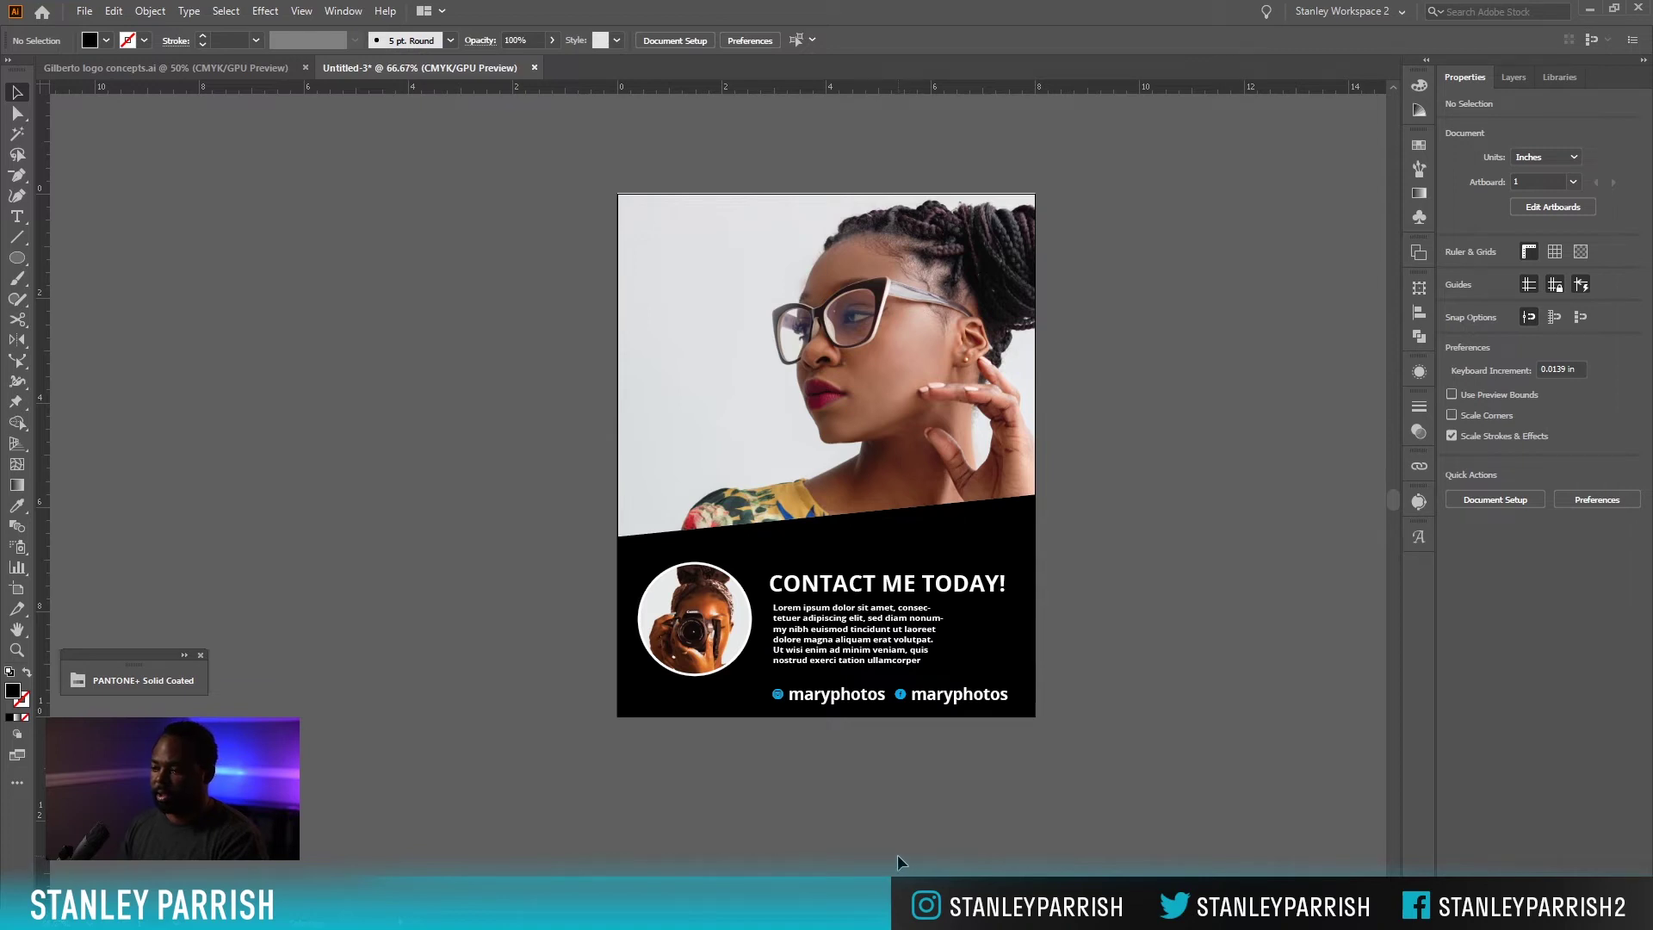
# Raise the slanted lower edge of the large photo's clipping shape slightly by moving its two bottom anchor points up together.
pyautogui.click(988, 487)
pyautogui.press('a')
pyautogui.click(1036, 495)
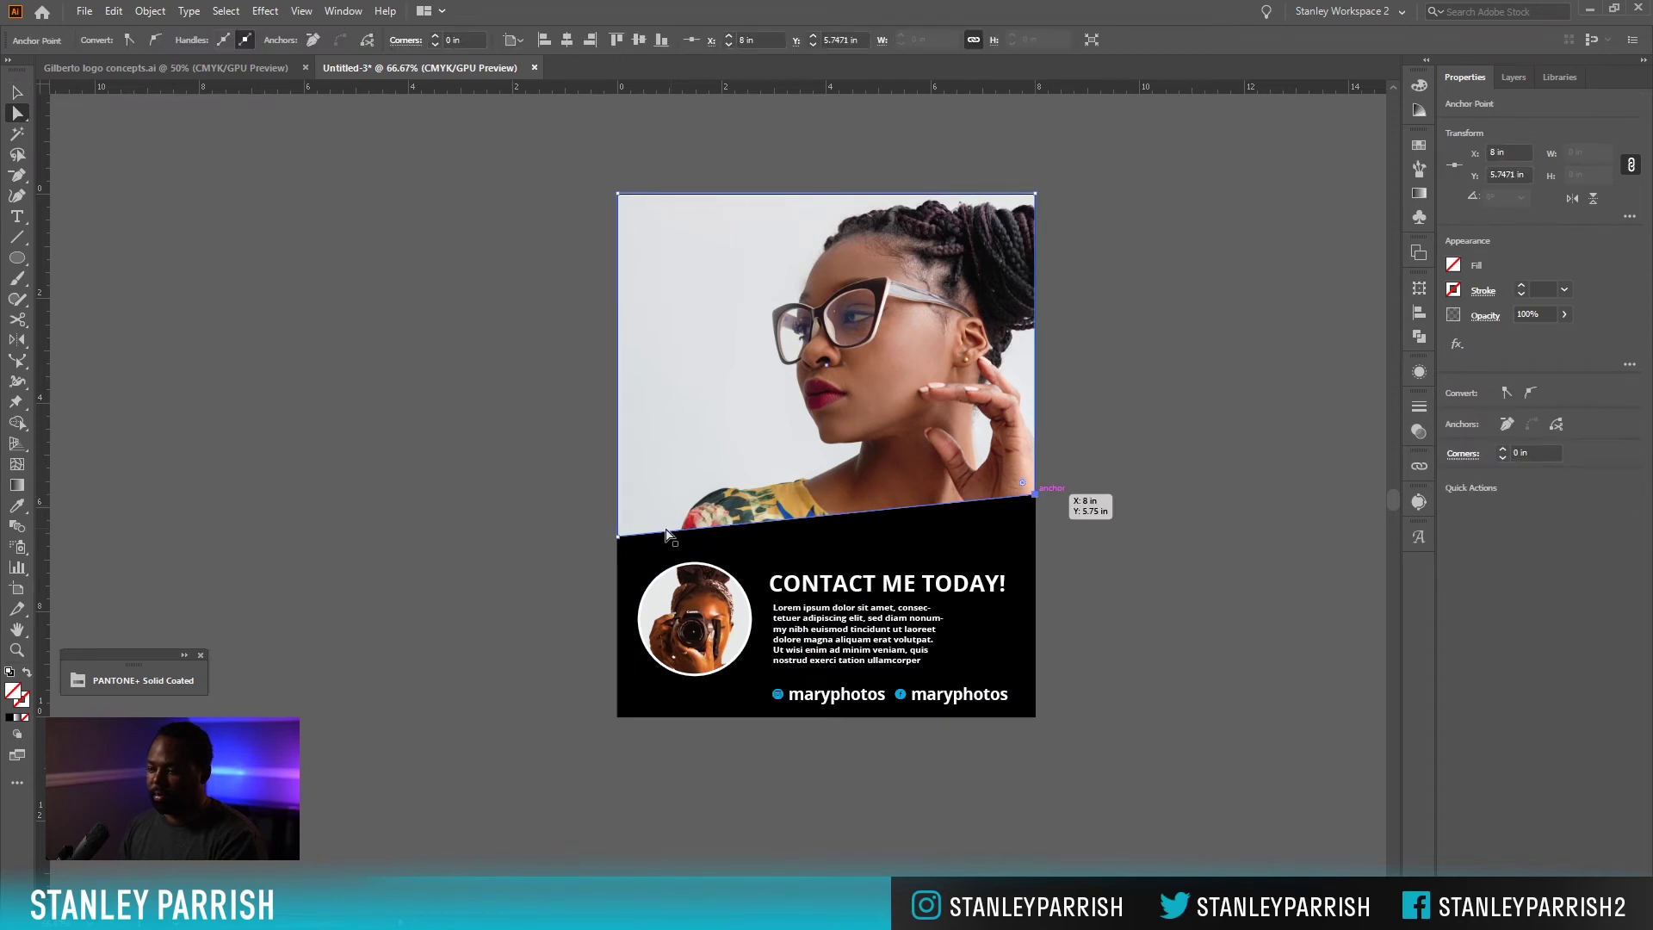
pyautogui.click(620, 536)
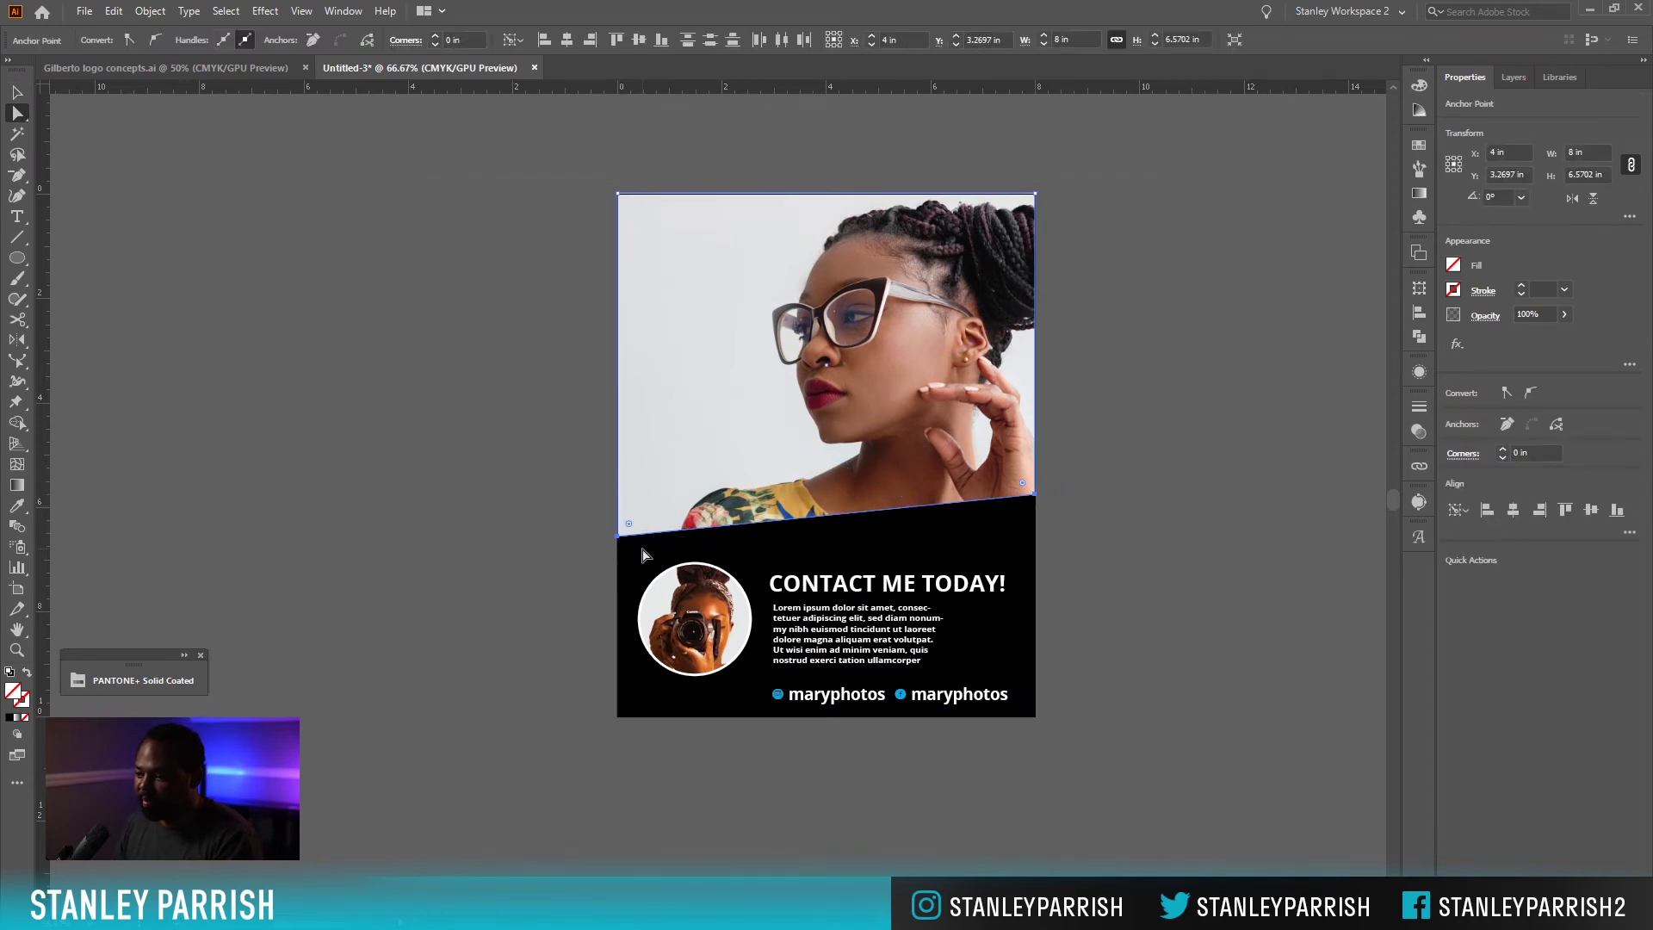
pyautogui.hotkey('shift', 'Up')
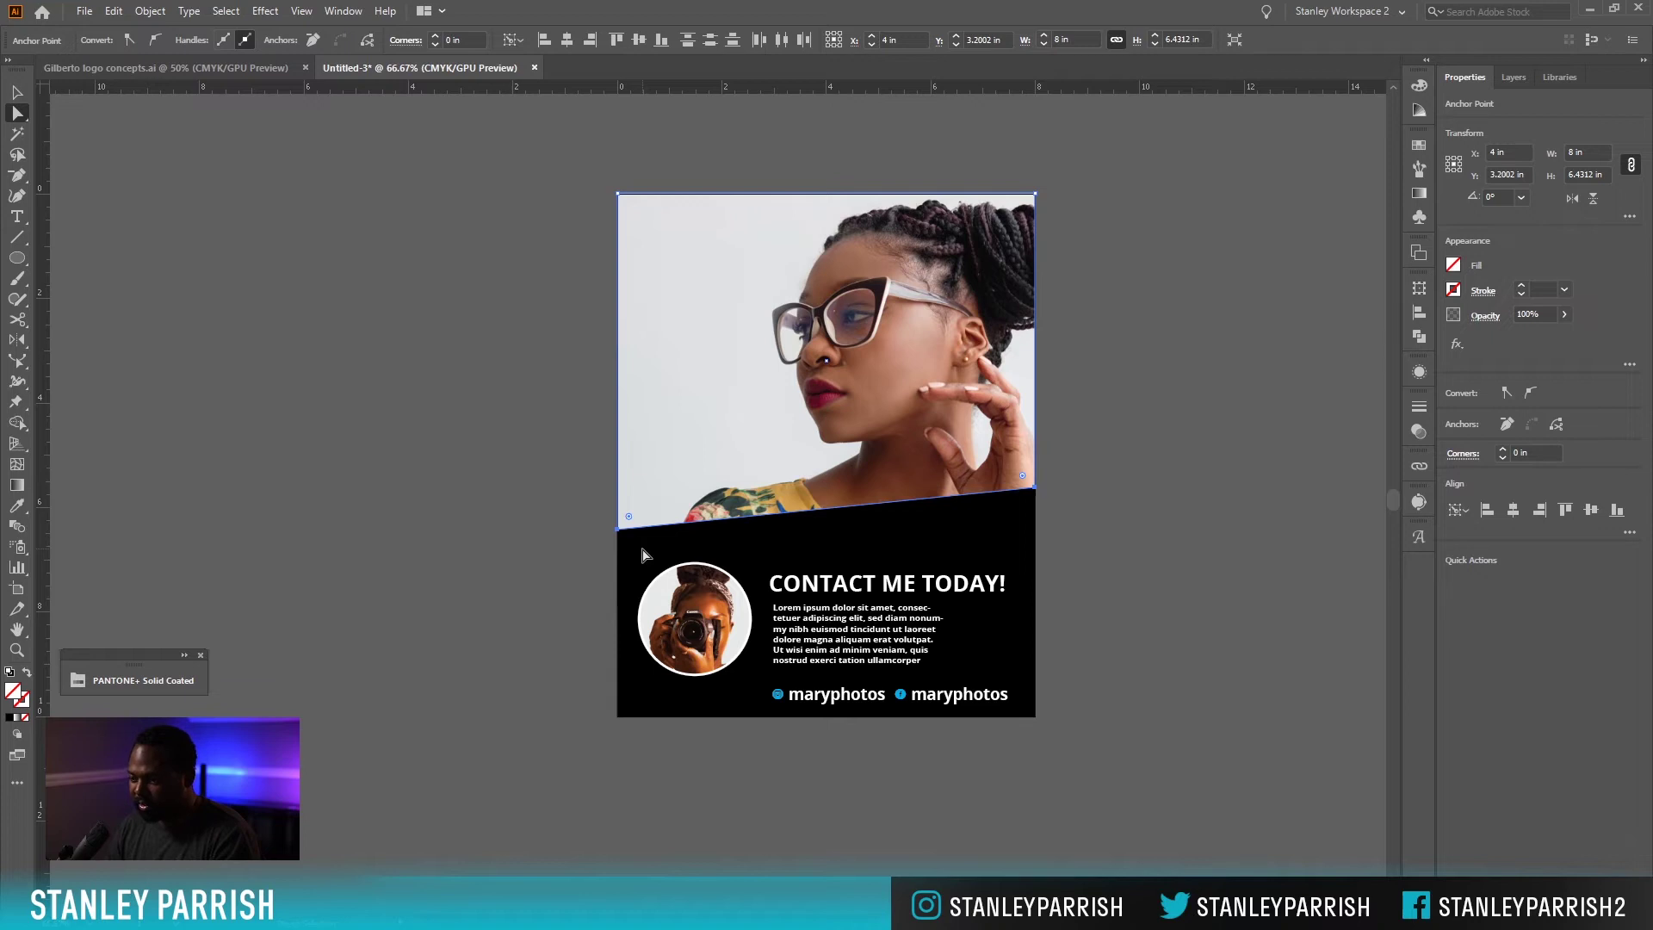
pyautogui.click(1134, 597)
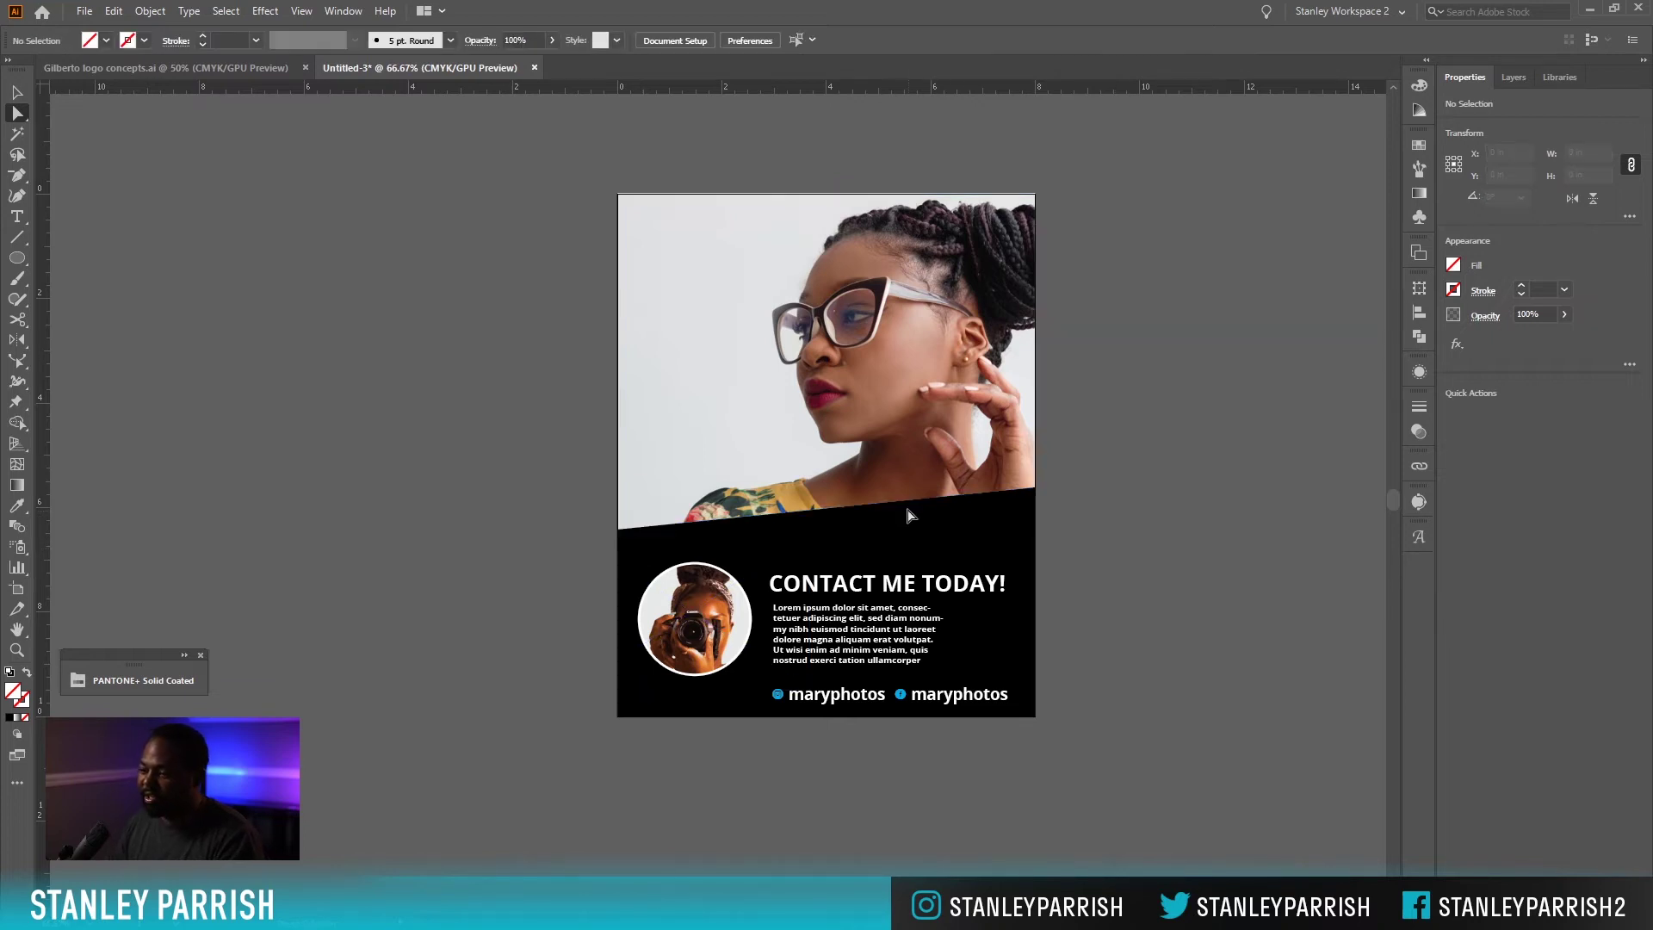
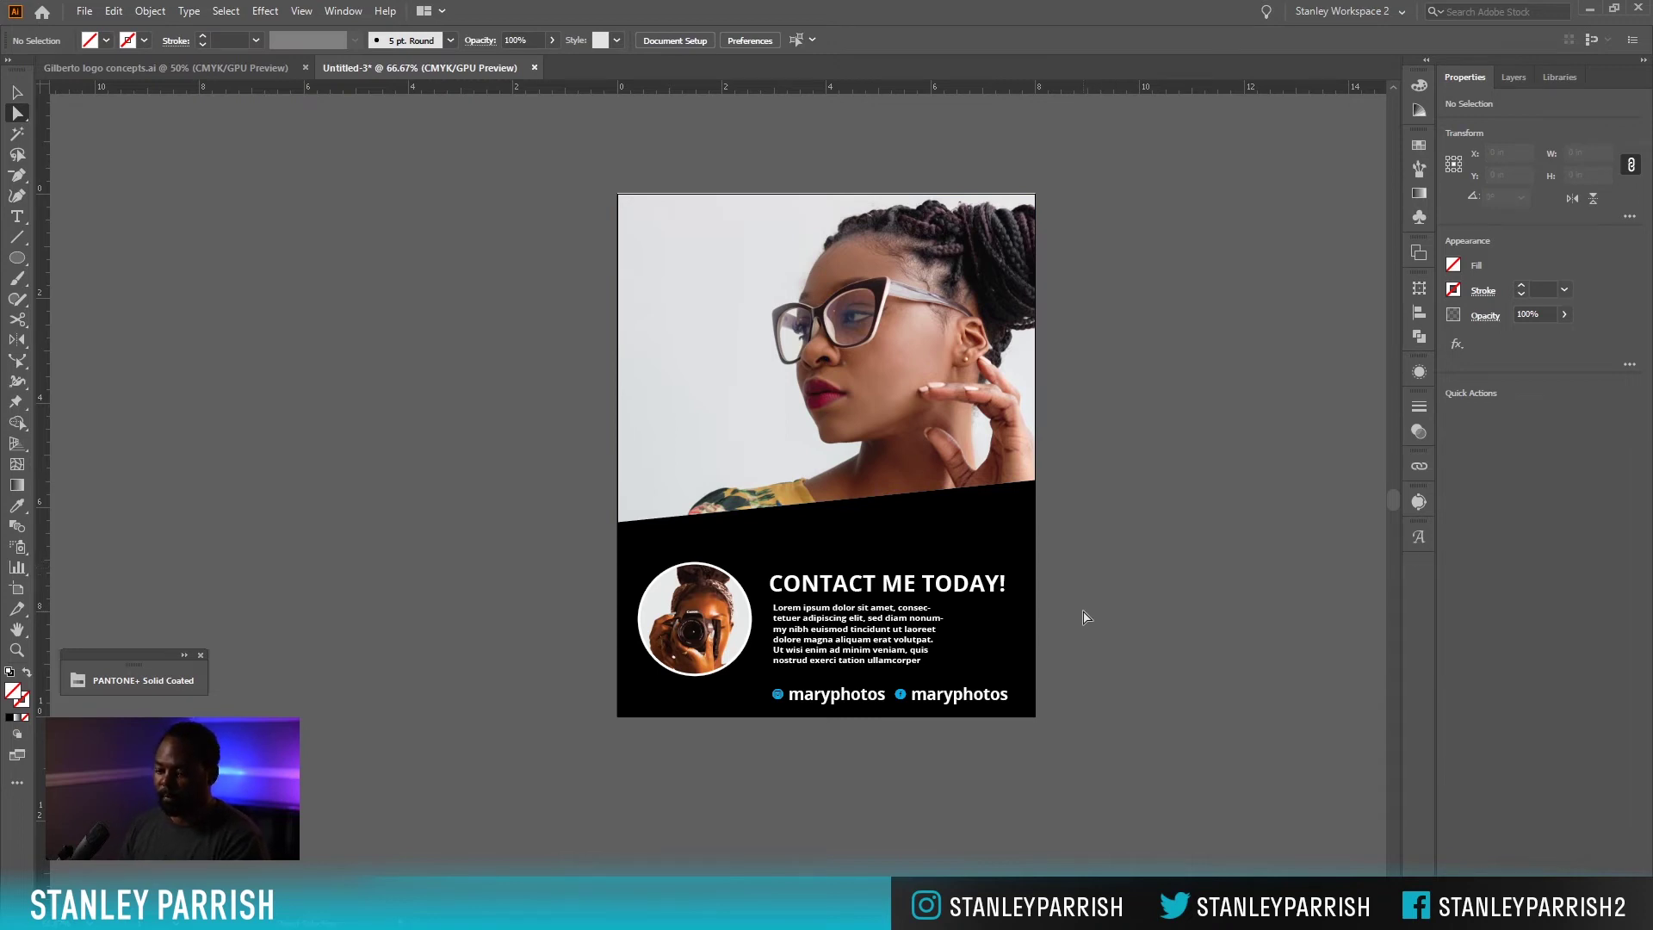
# Copy the "CONTACT ME TODAY!" heading onto the upper part of the large photo and fill the copy with dark grey.
pyautogui.press('v')
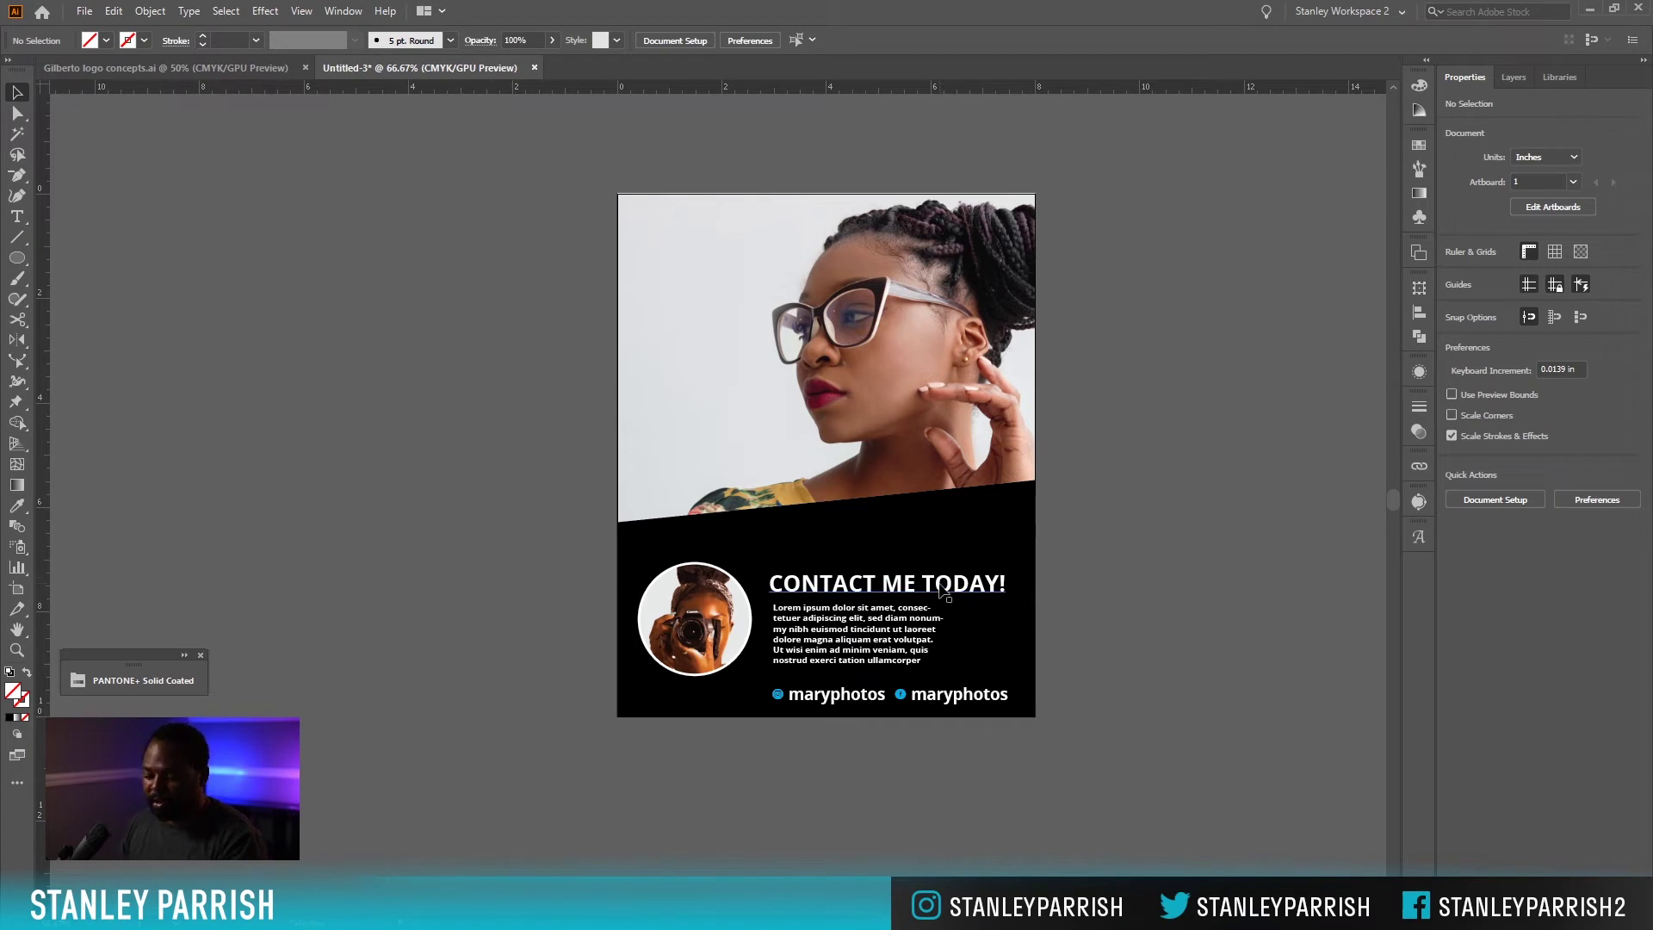
pyautogui.moveTo(932, 589); pyautogui.dragTo(799, 291)
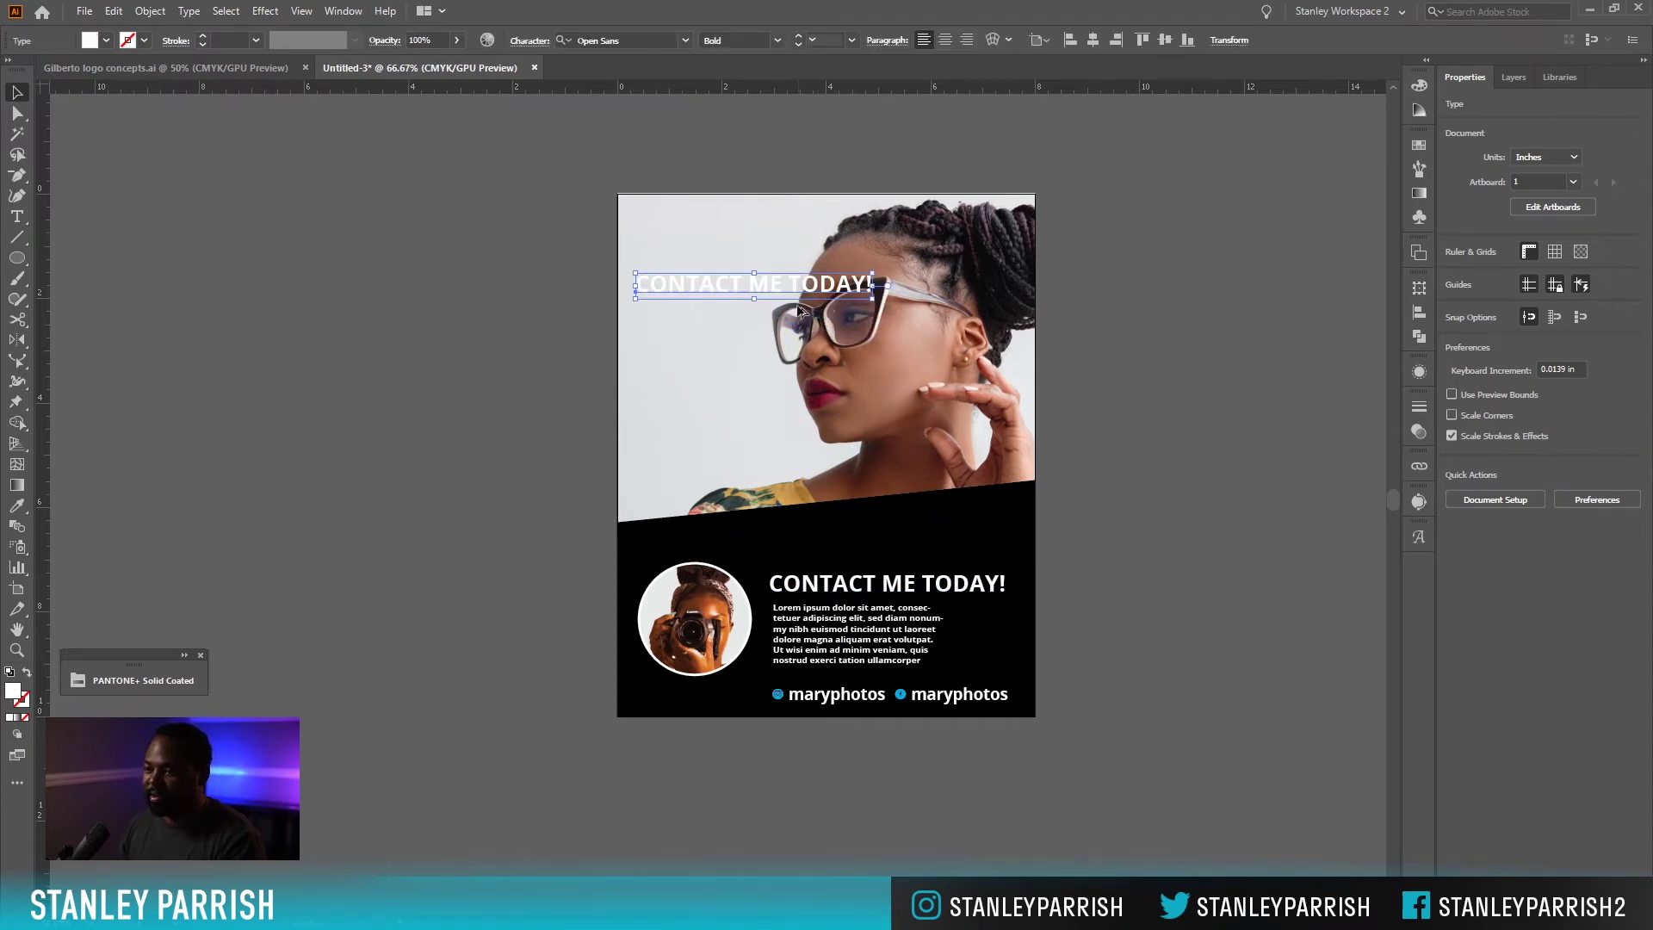
pyautogui.click(1419, 145)
pyautogui.click(1229, 241)
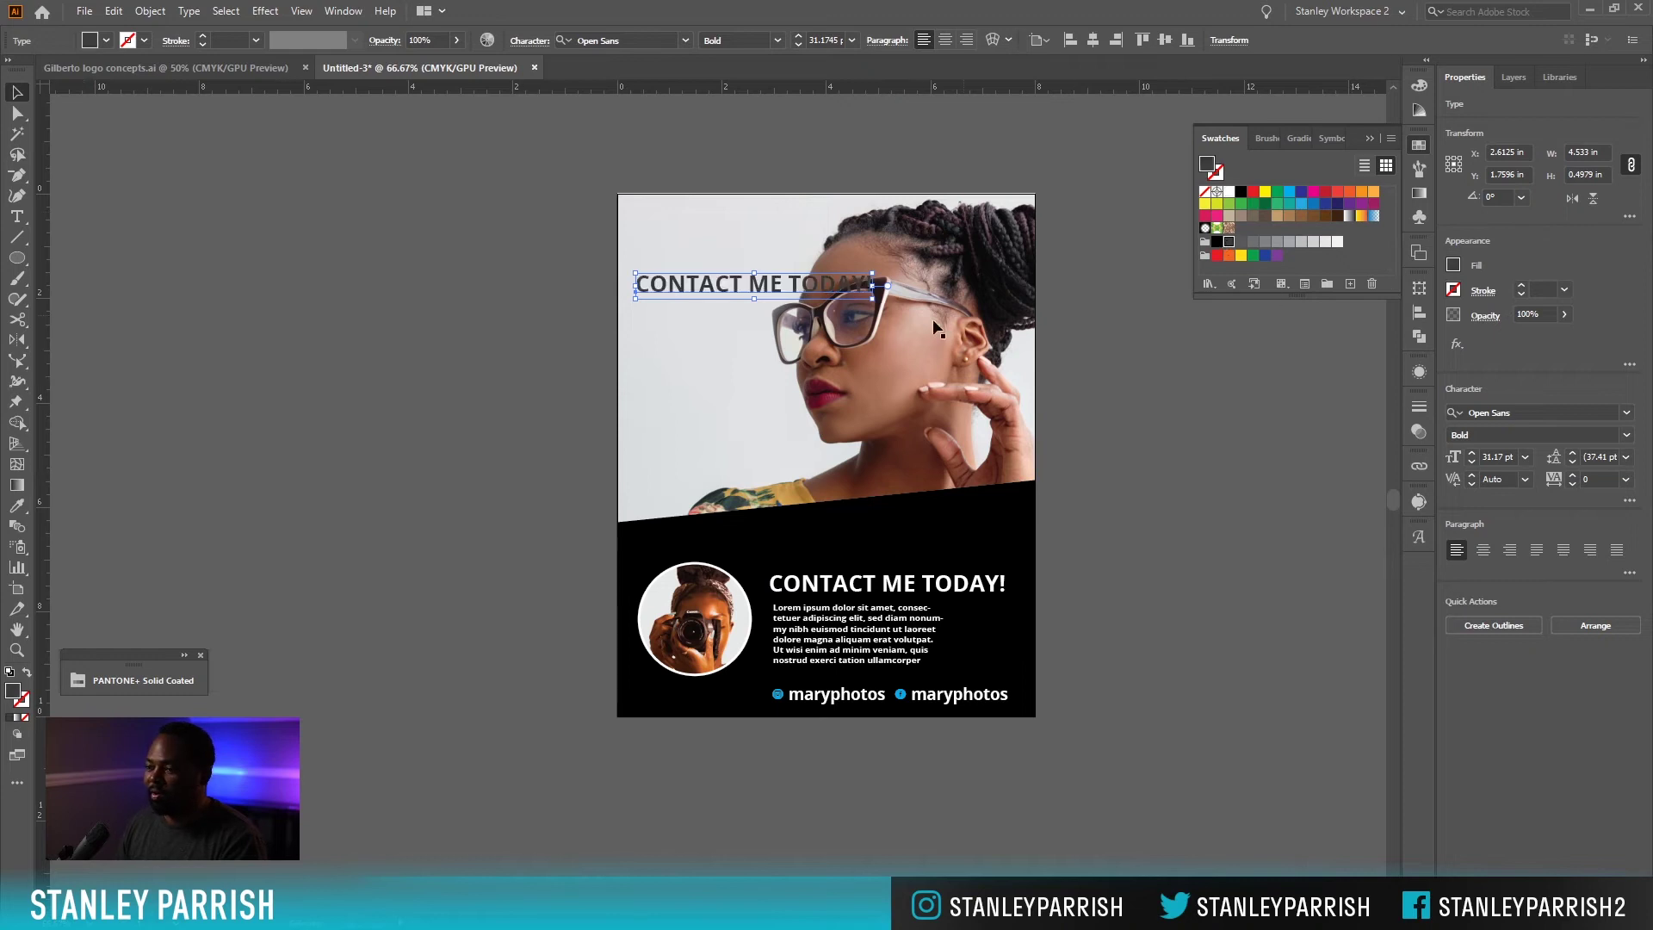
# Replace the copied heading's text with "MARY PHOTOGRAPHY" on two lines and place it near the flyer's top-left corner at about X 2.10 in, Y 0.93 in.
pyautogui.doubleClick(749, 284)
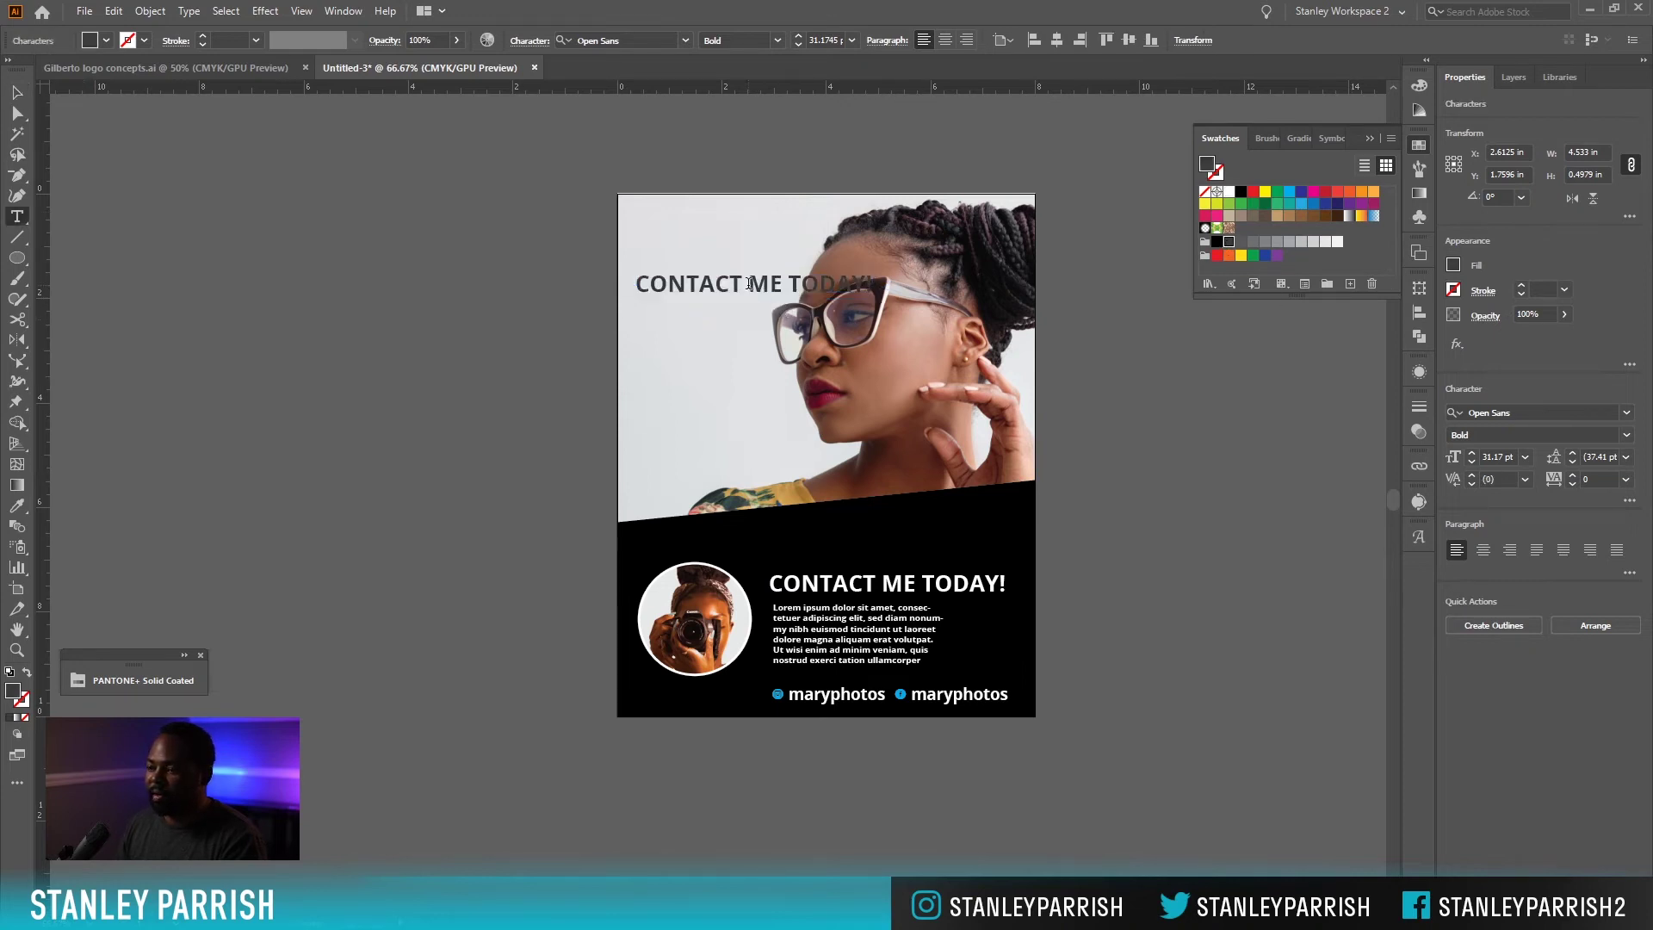
pyautogui.tripleClick(858, 284)
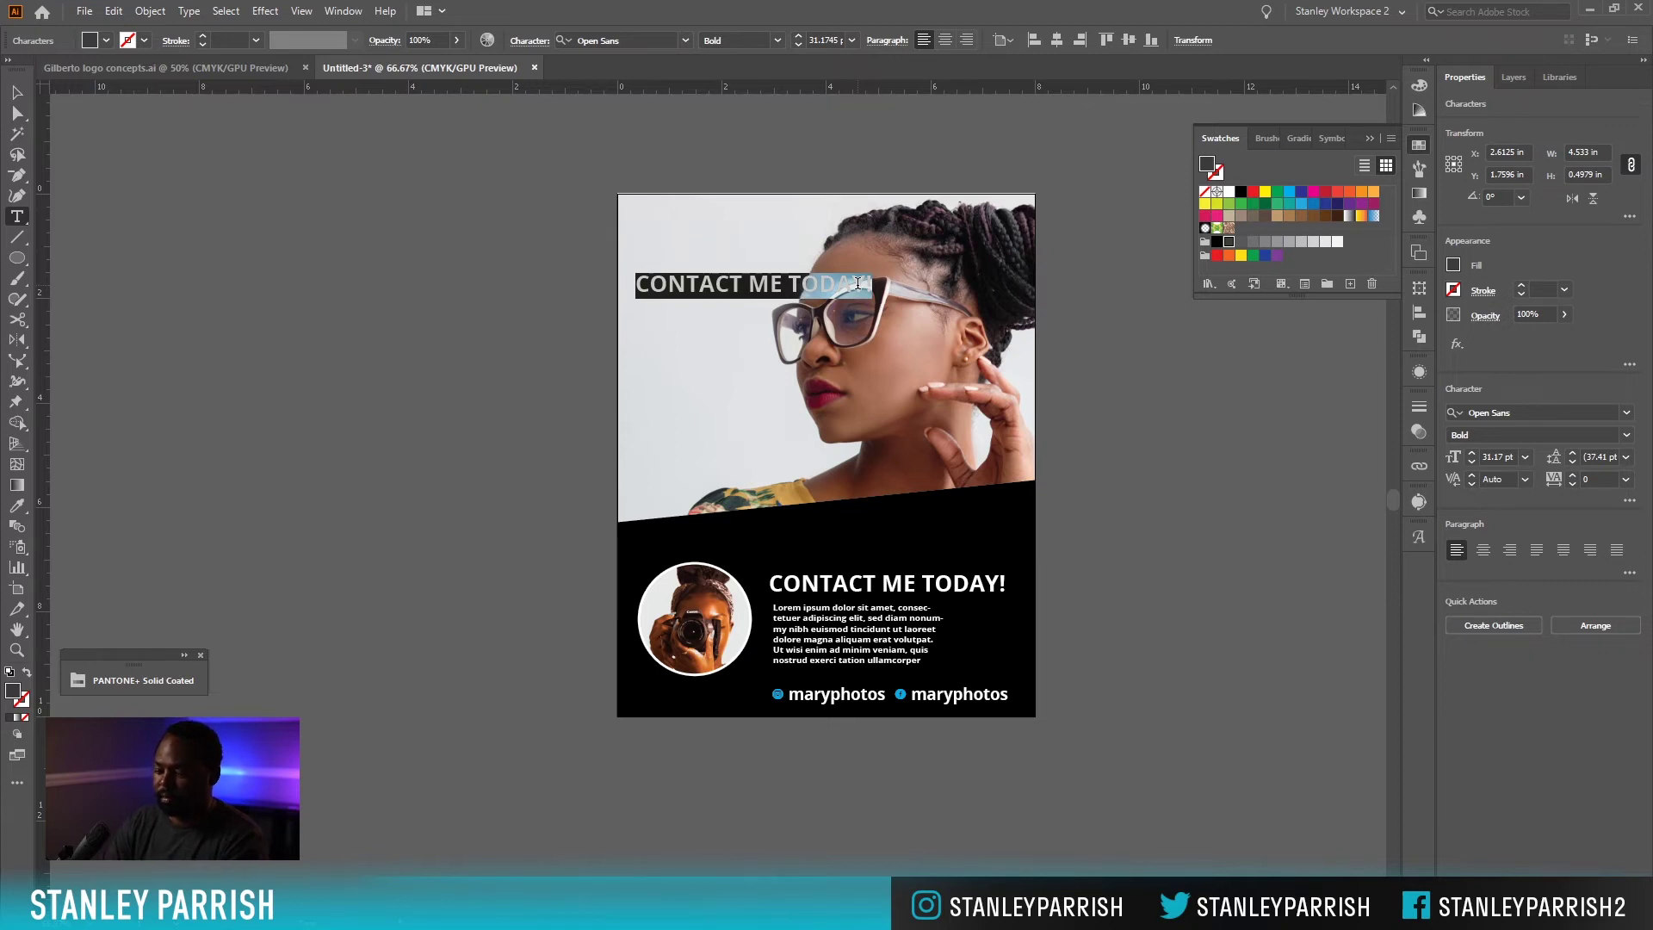
pyautogui.write('MARY ')
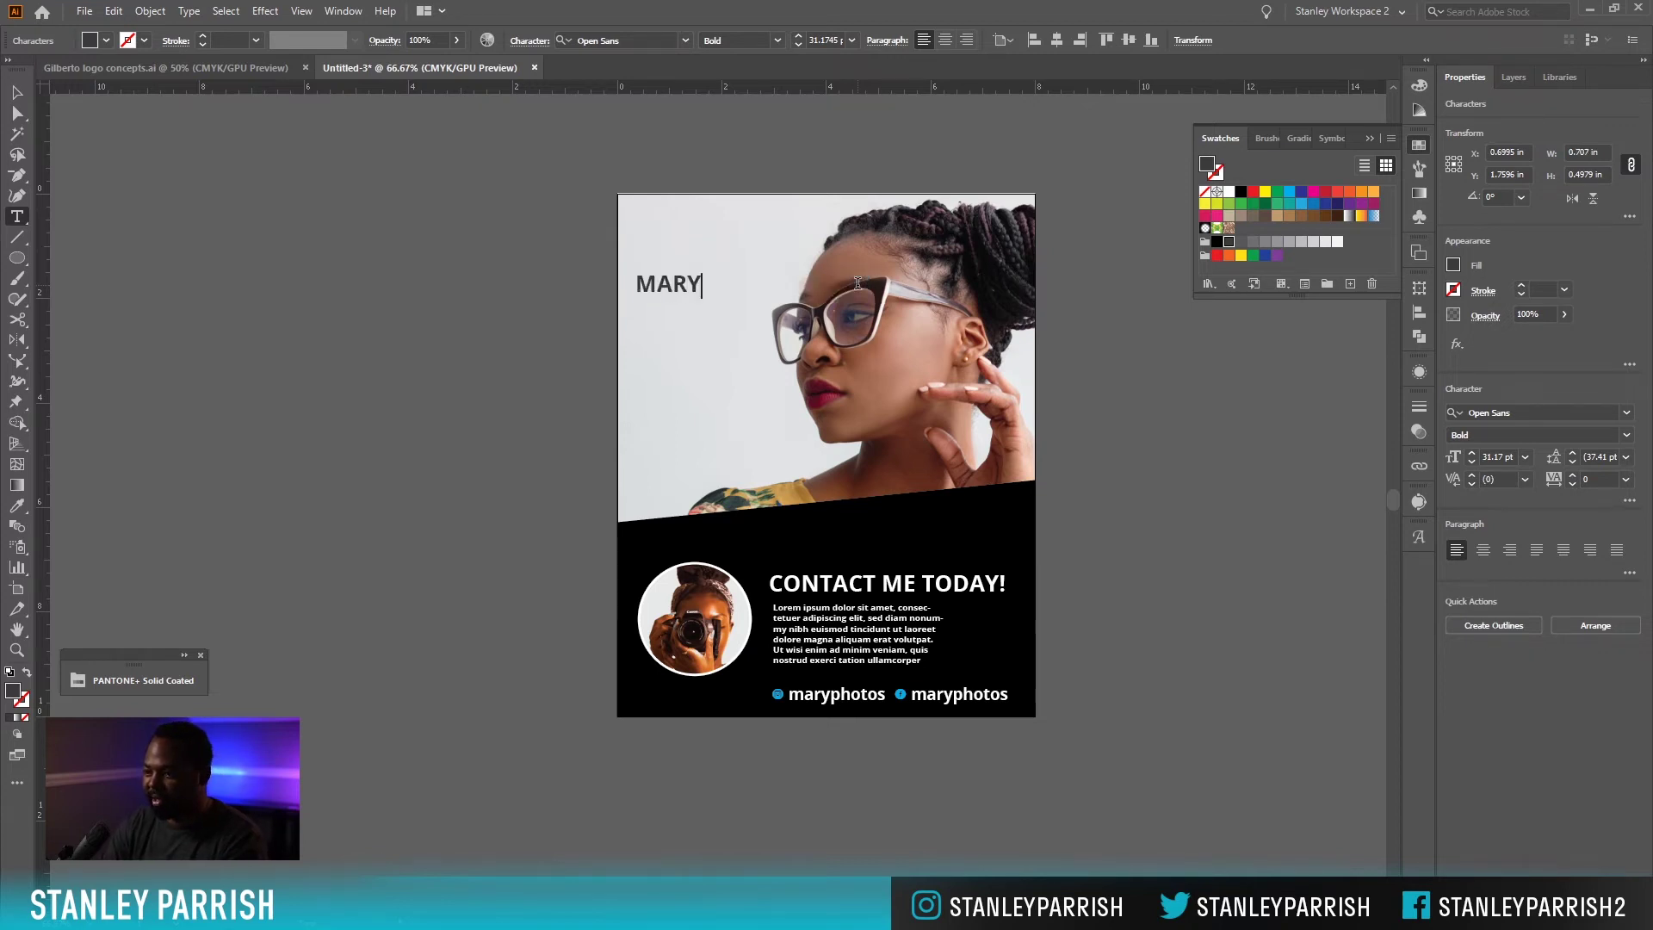
pyautogui.write('PHOTOGRAPH')
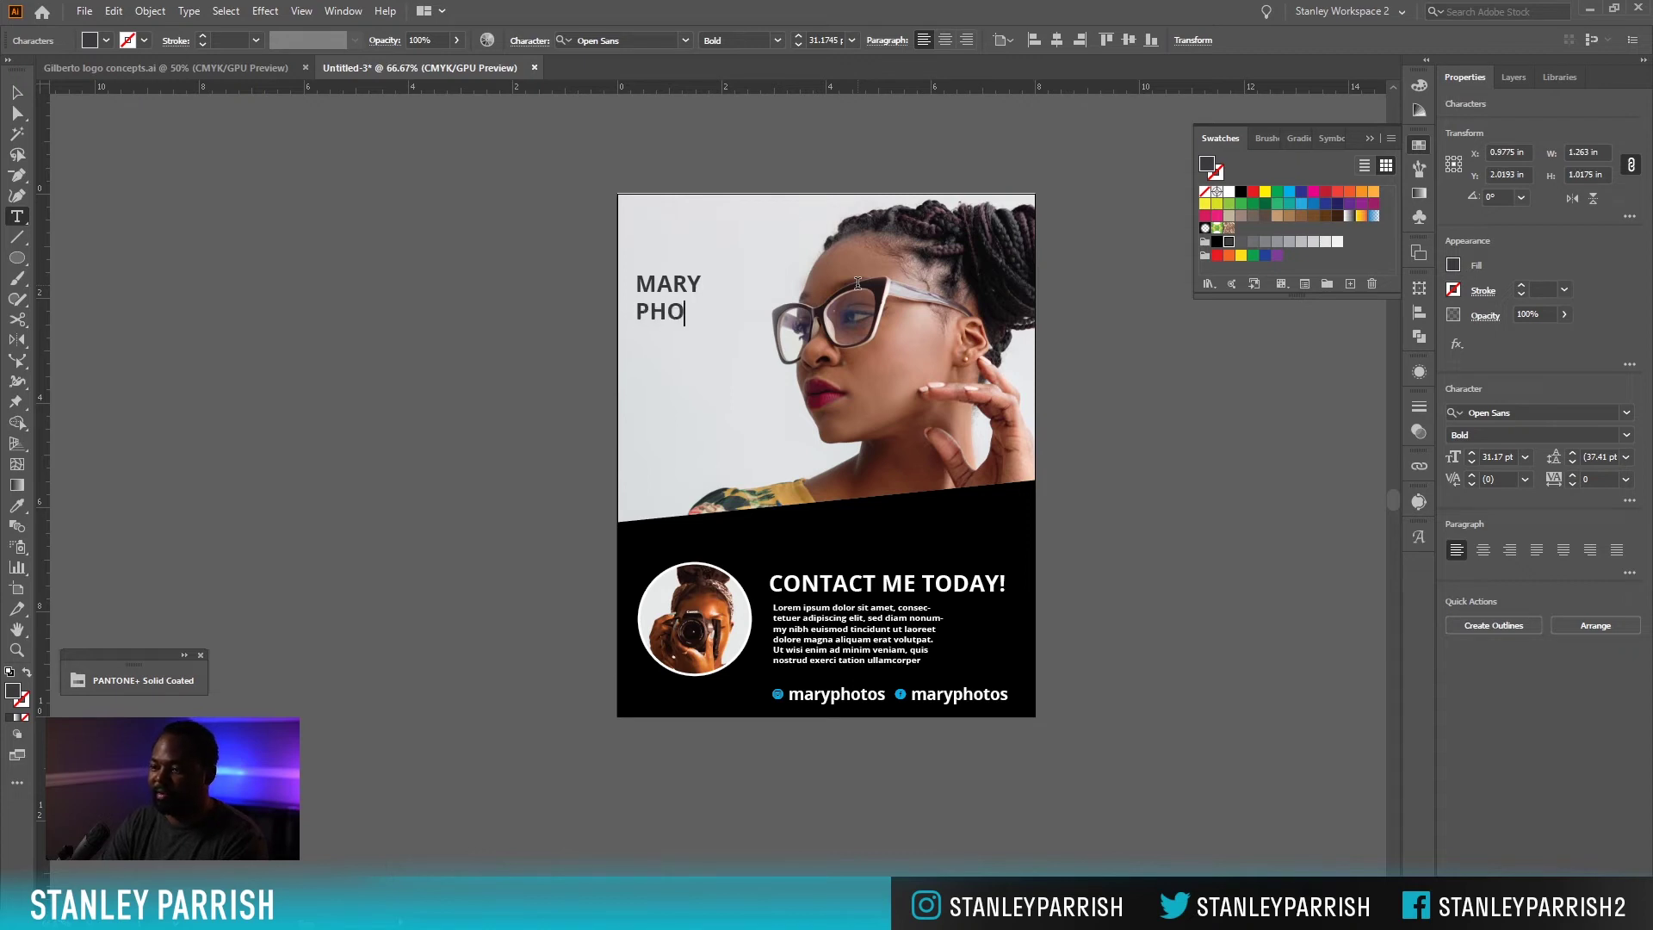
pyautogui.keyDown('ctrl'); pyautogui.click(857, 282); pyautogui.keyUp('ctrl')
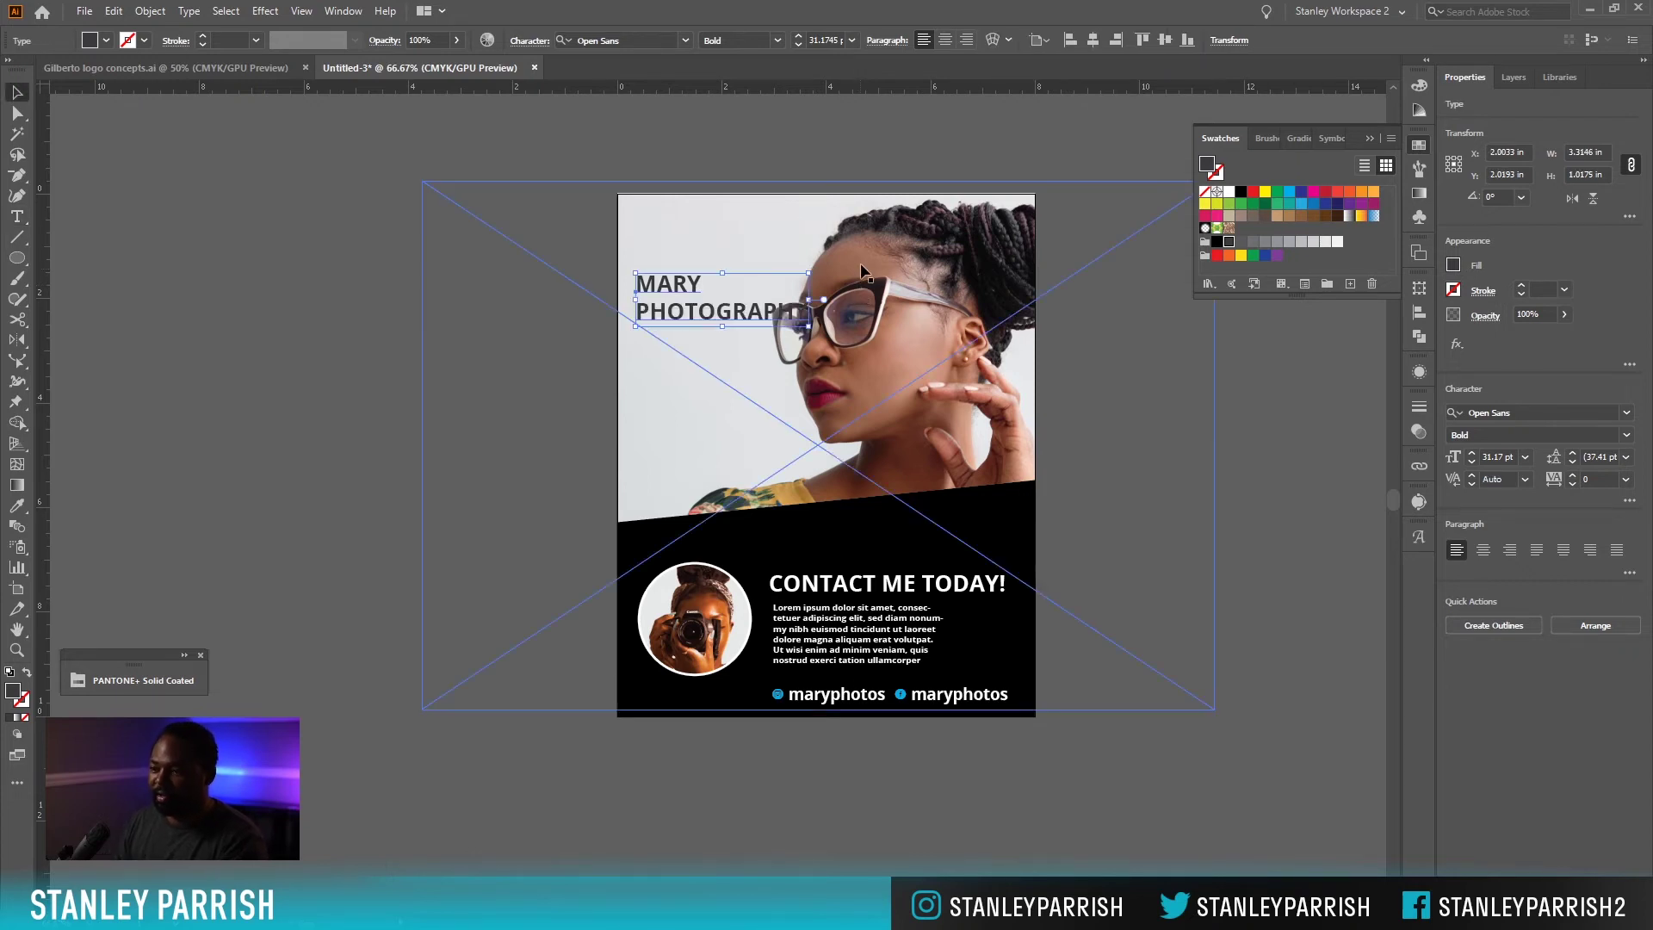
pyautogui.moveTo(721, 306); pyautogui.dragTo(727, 250)
pyautogui.click(519, 258)
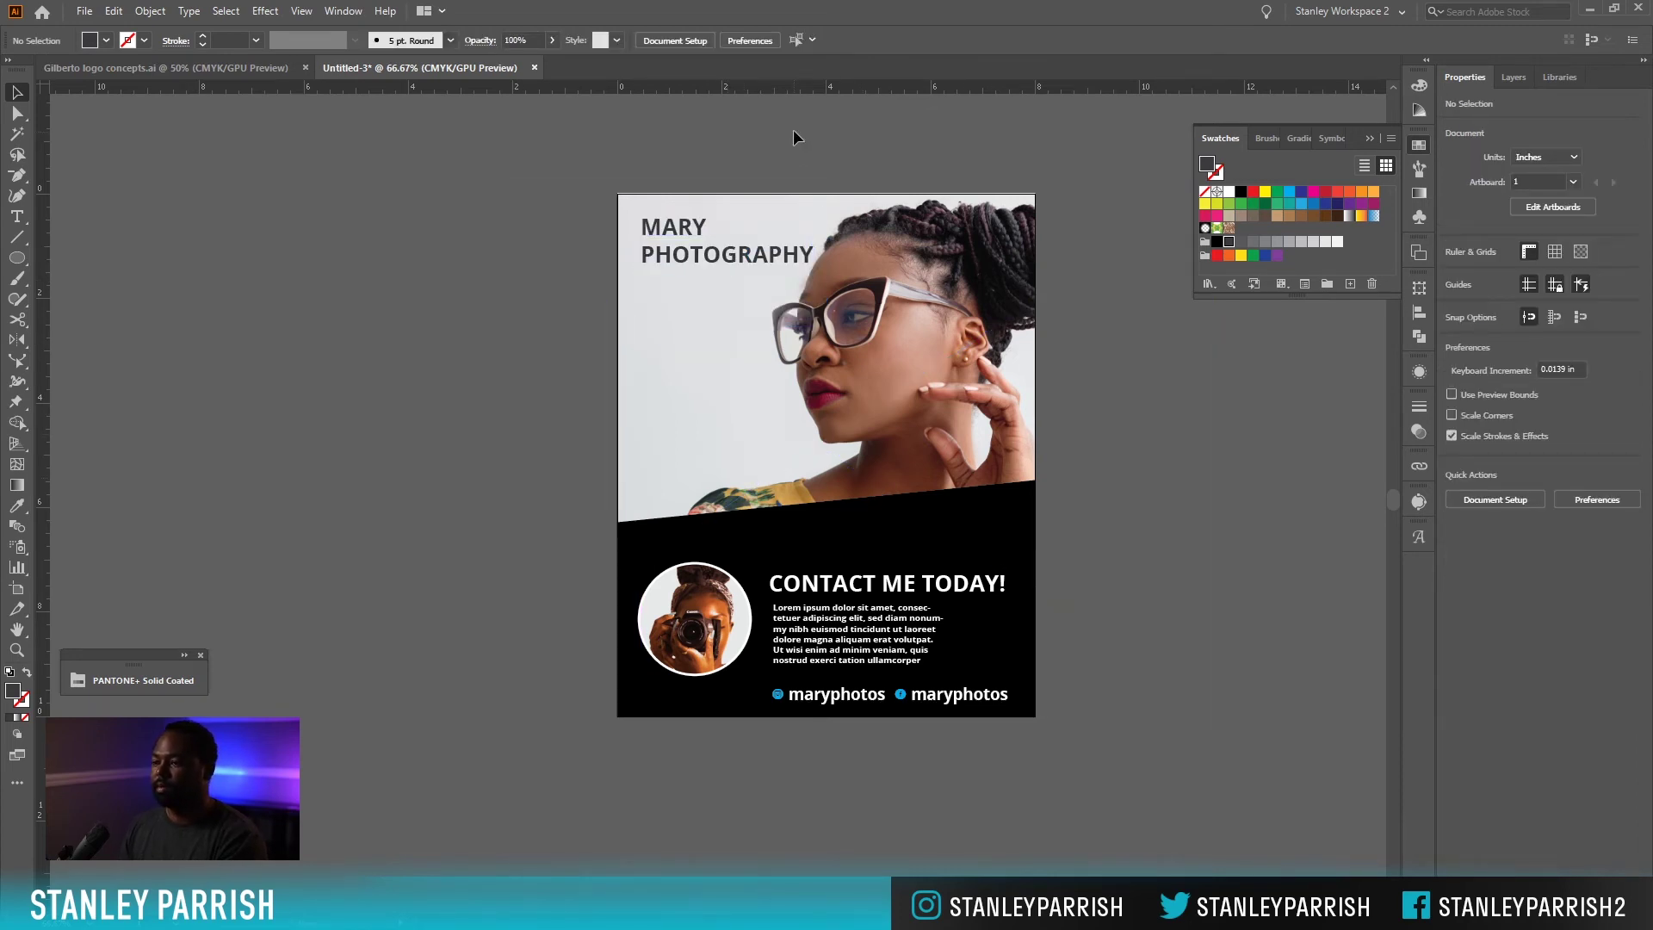
# Tighten the tracking of the "MARY PHOTOGRAPHY" title to -25.
pyautogui.click(757, 266)
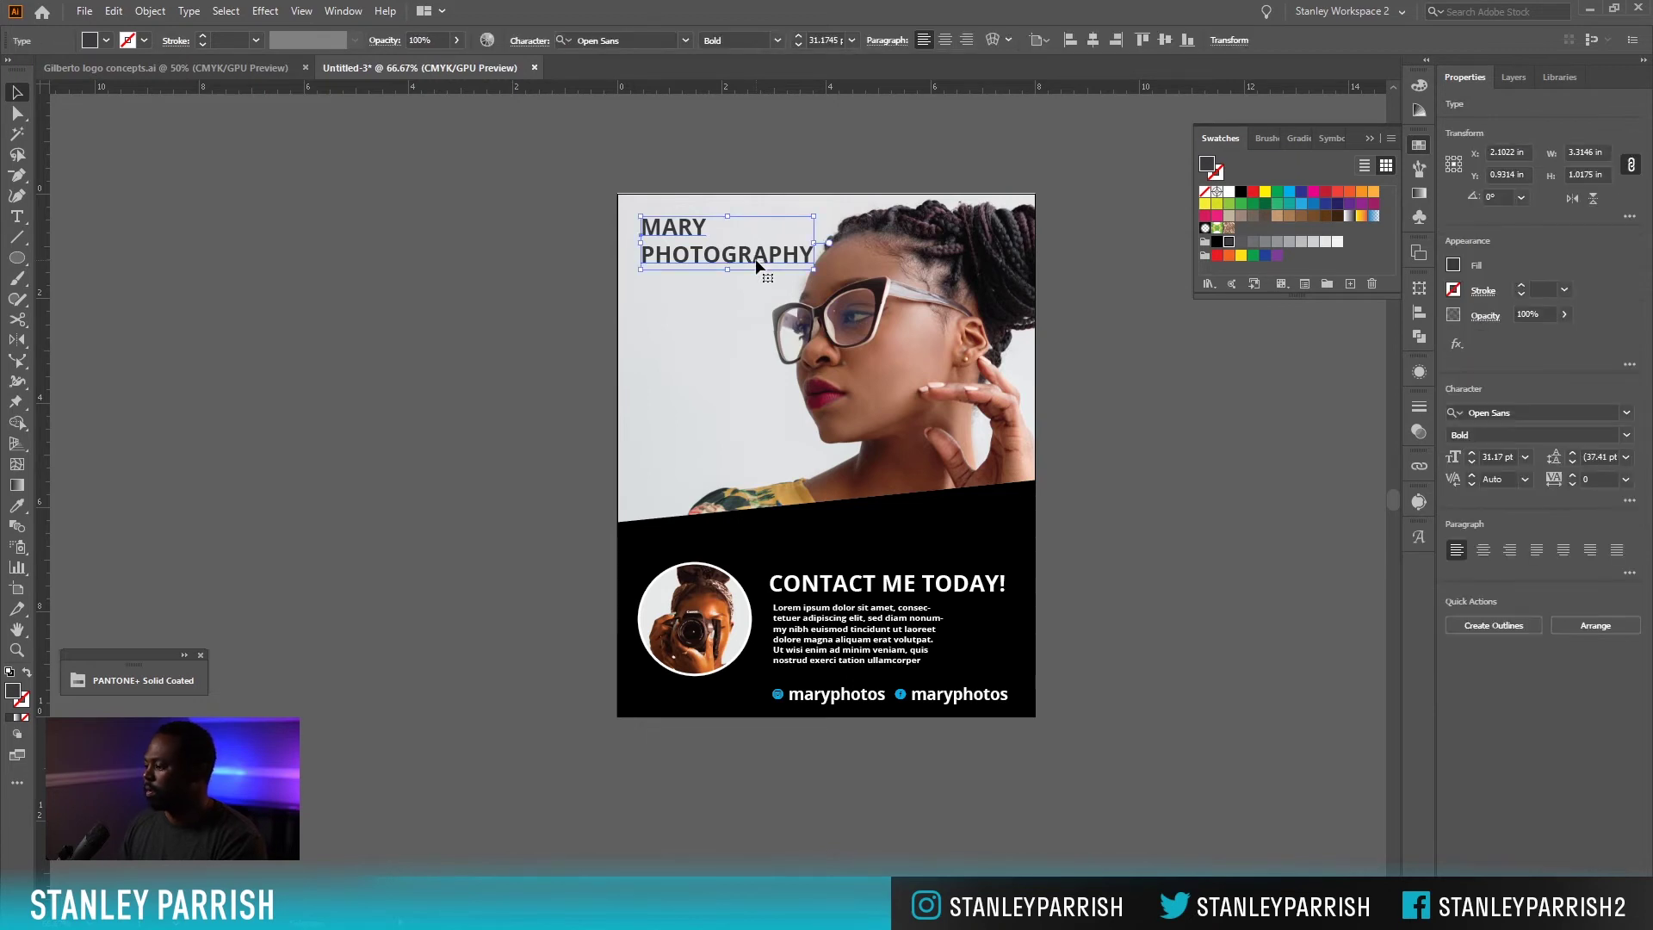
pyautogui.click(1626, 479)
pyautogui.click(1605, 554)
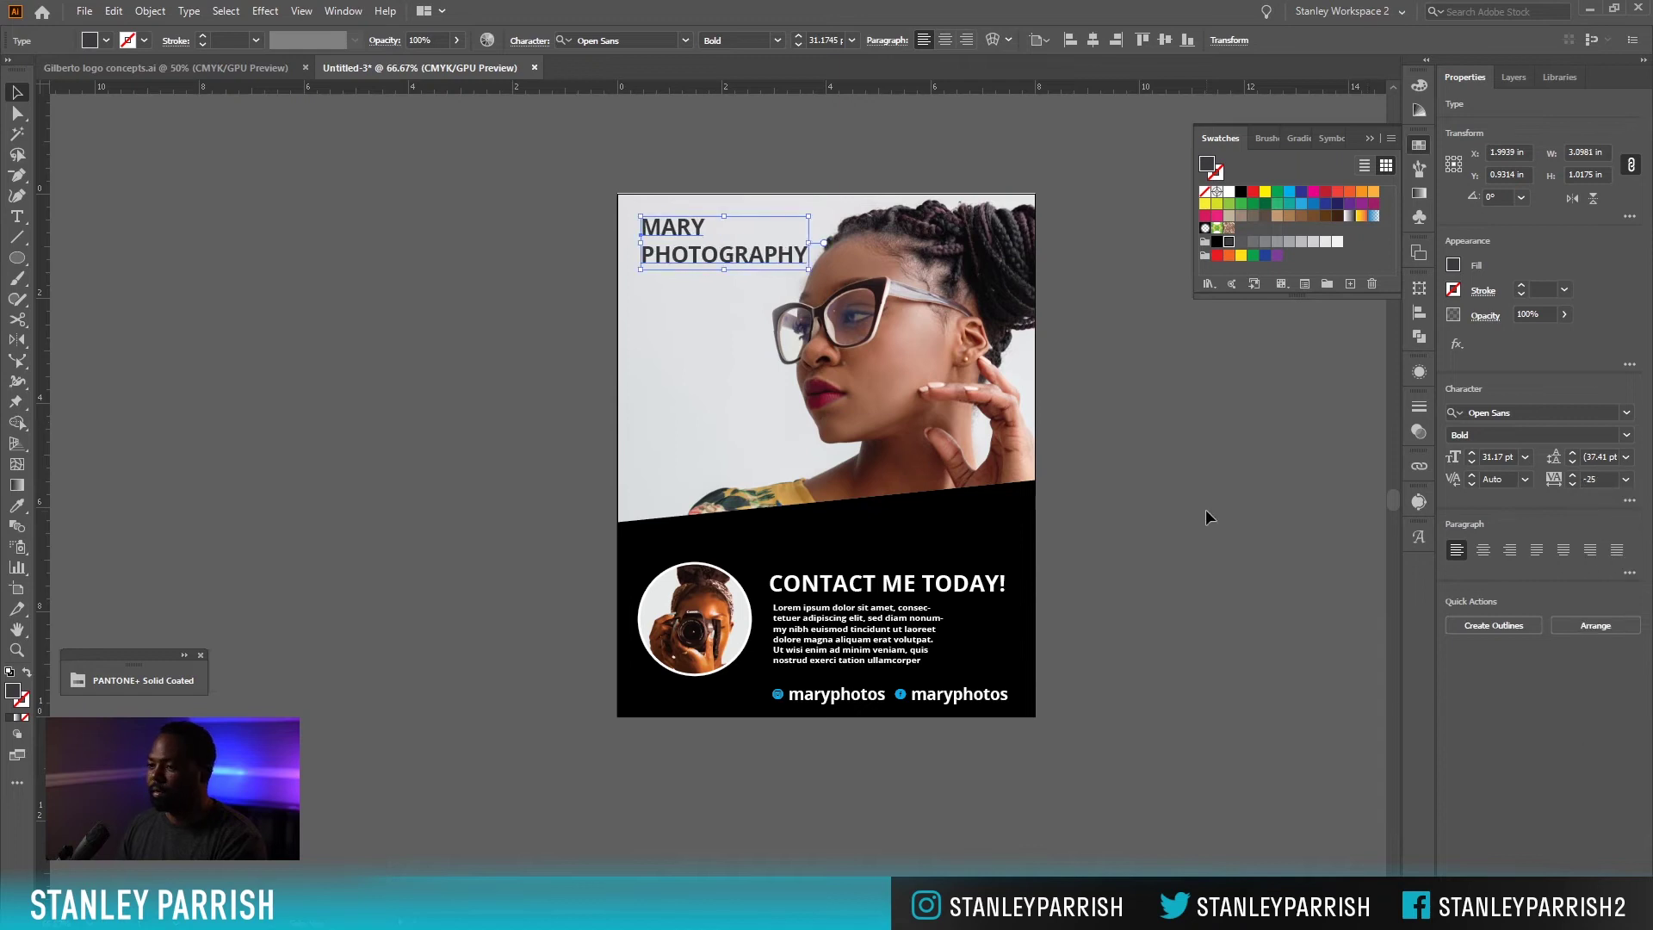
pyautogui.click(1201, 509)
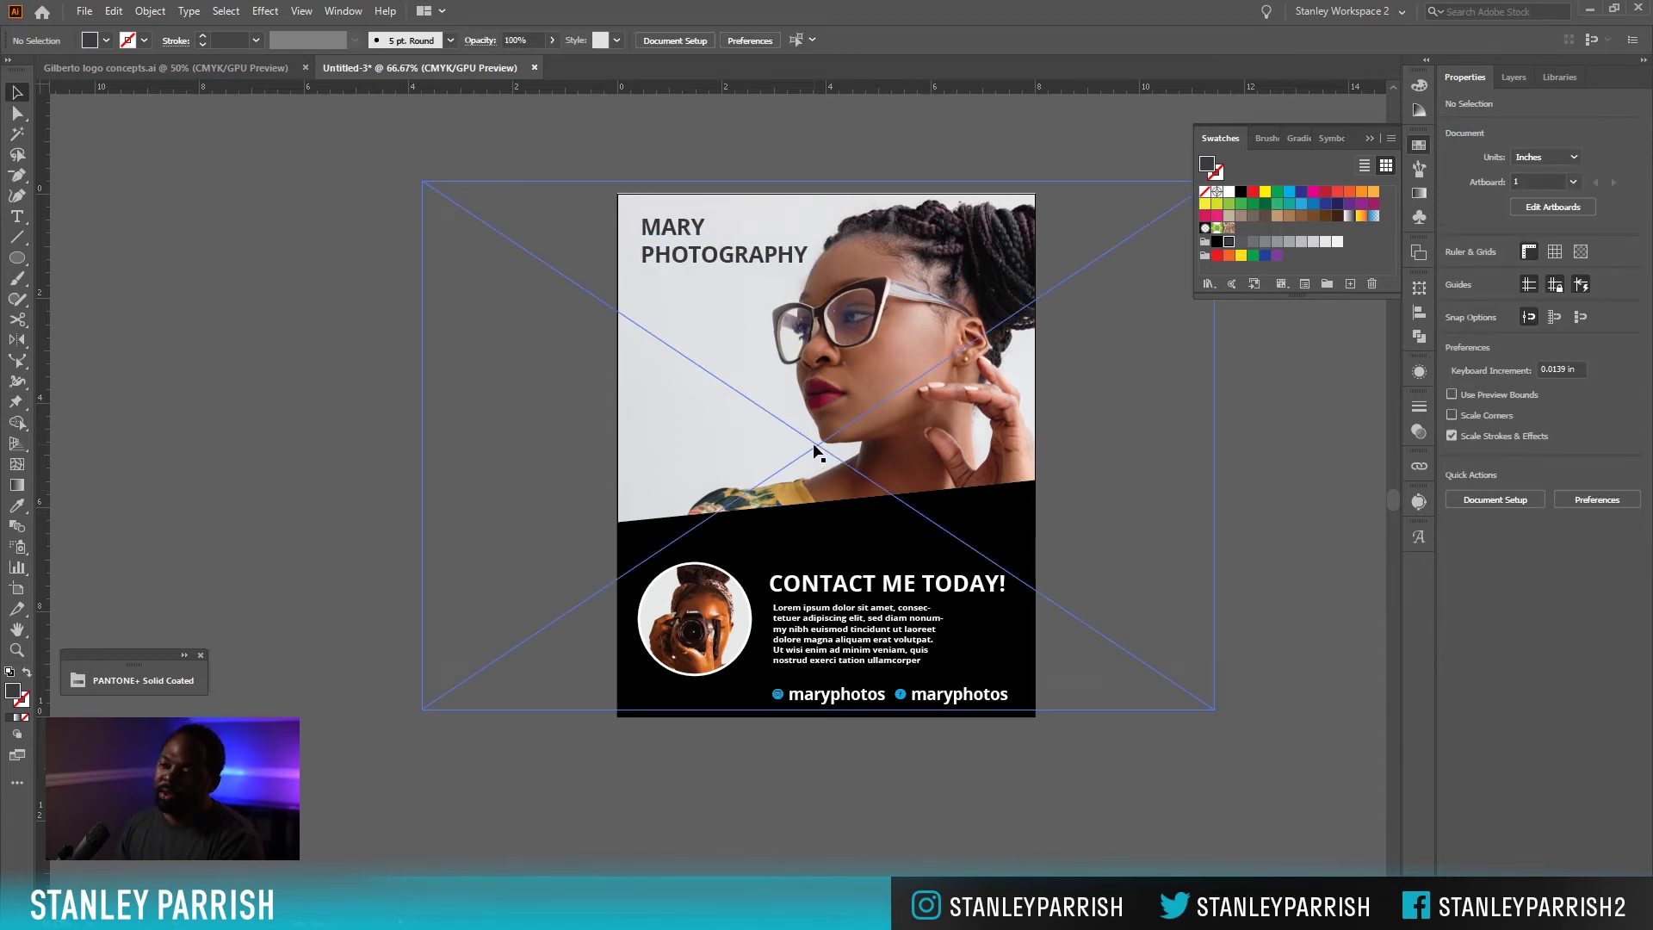
# Duplicate the "MARY PHOTOGRAPHY" title directly below itself and set the copy's font style to Open Sans Regular.
pyautogui.click(742, 261)
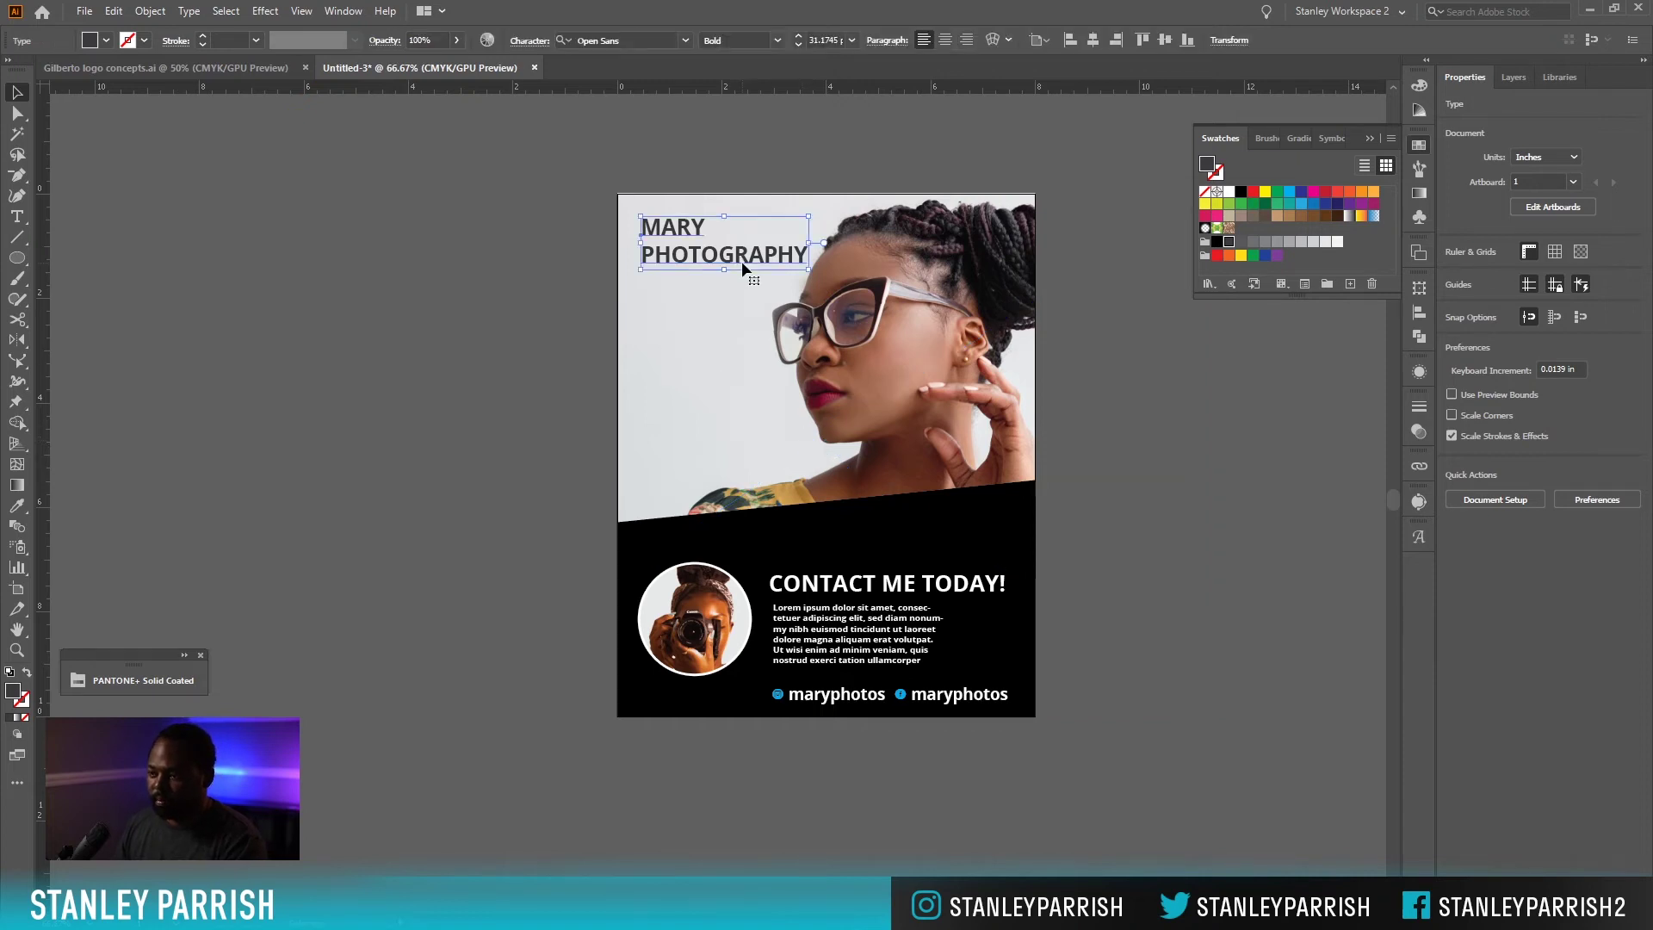
pyautogui.moveTo(742, 258); pyautogui.dragTo(749, 329)
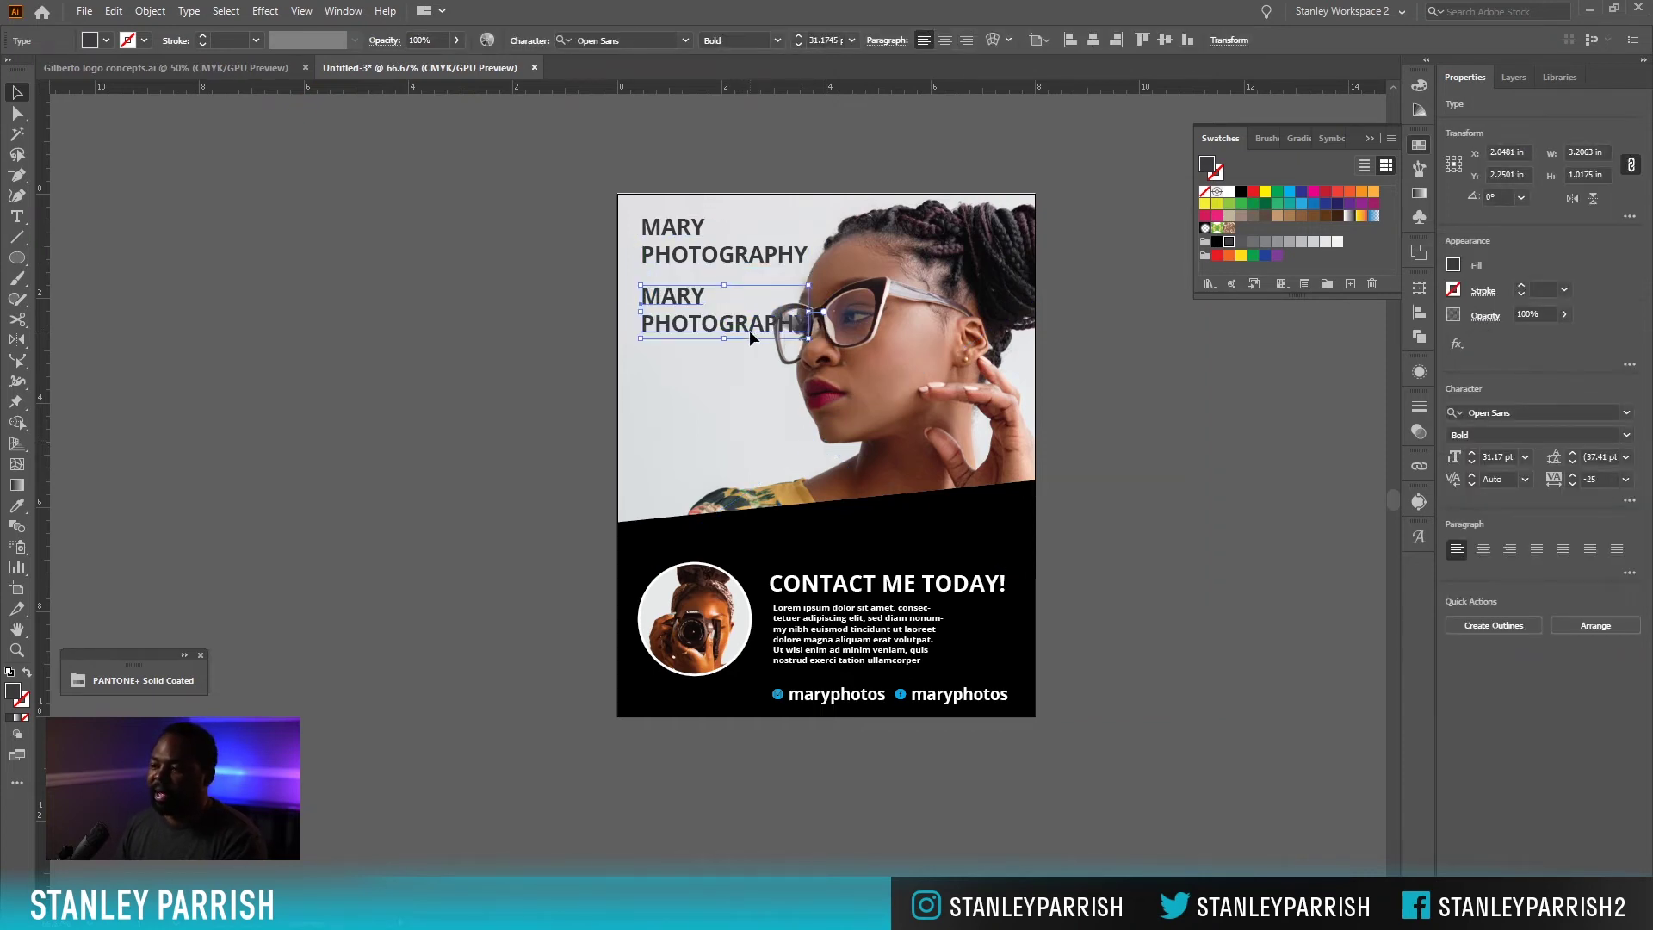
pyautogui.click(1627, 434)
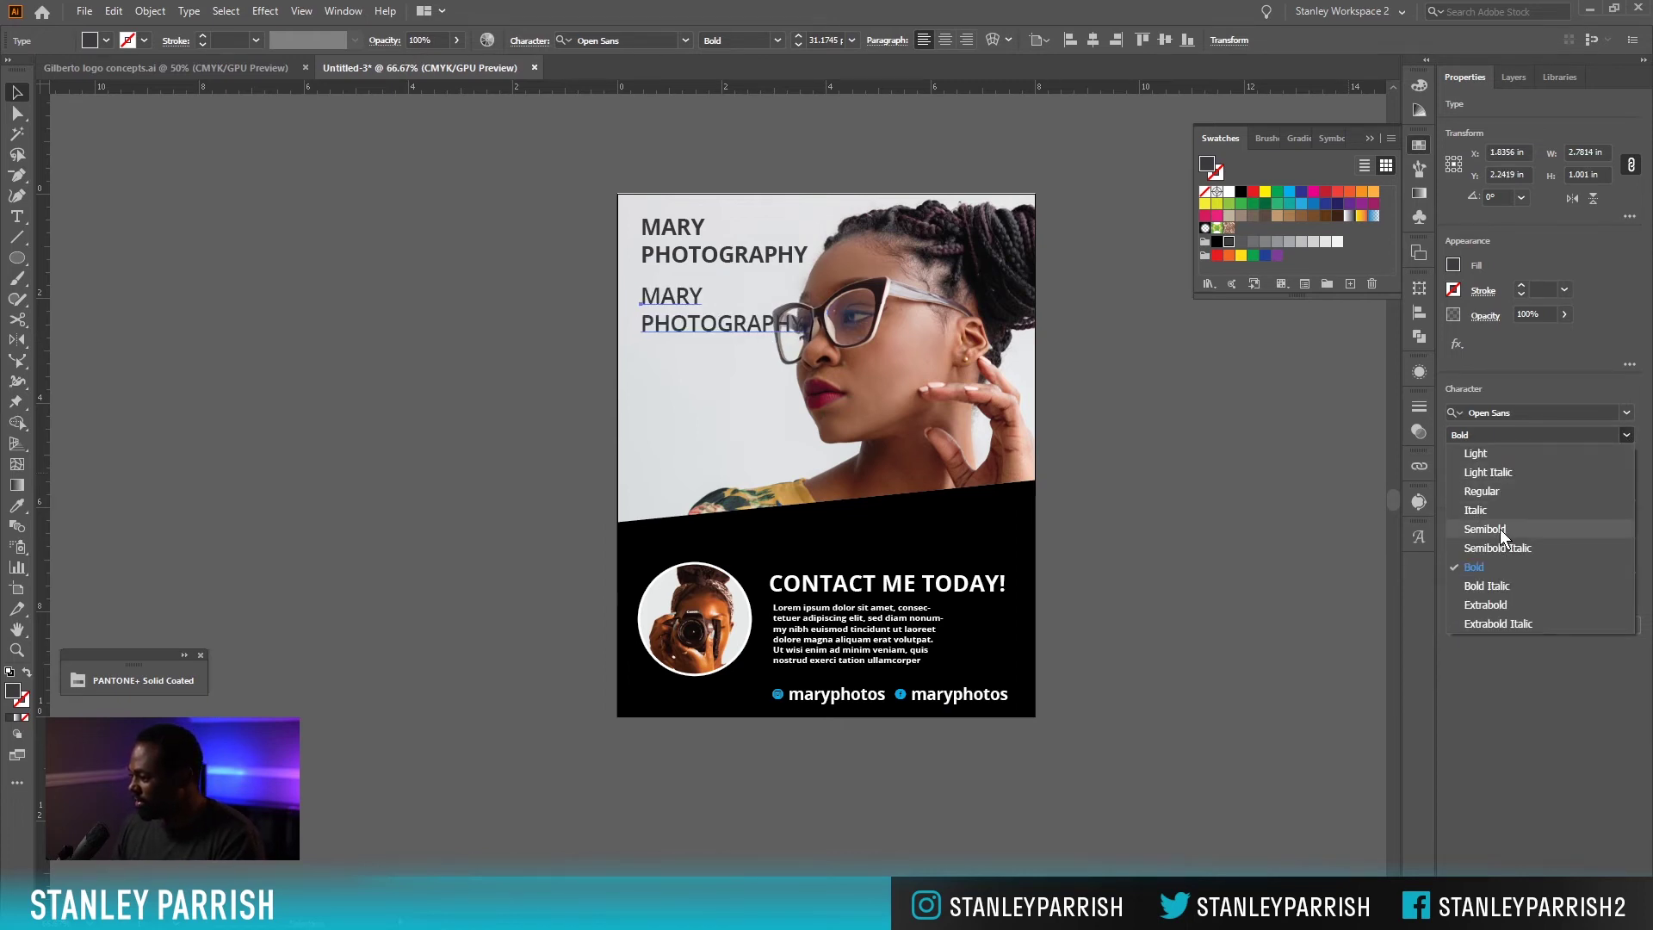
pyautogui.click(1500, 489)
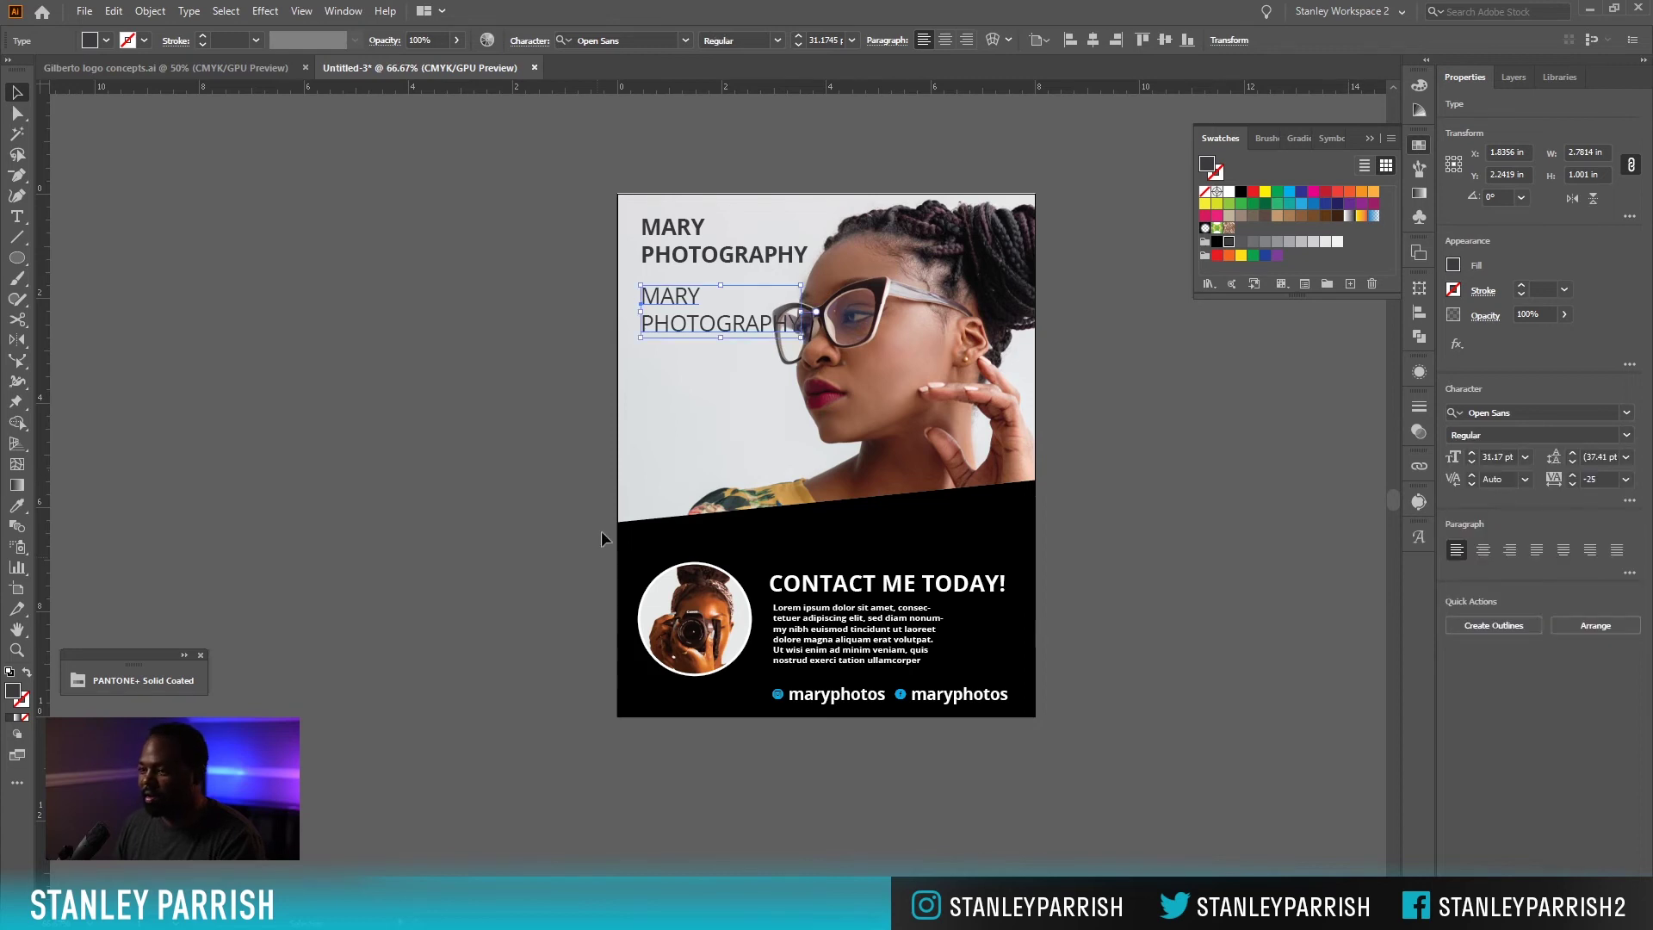
# Replace the duplicated title's text with the services HEADSHOTS, NEWBORN and WEDDINGS, each on its own line.
pyautogui.doubleClick(680, 344)
pyautogui.doubleClick(680, 336)
pyautogui.hotkey('ctrl', 'a')
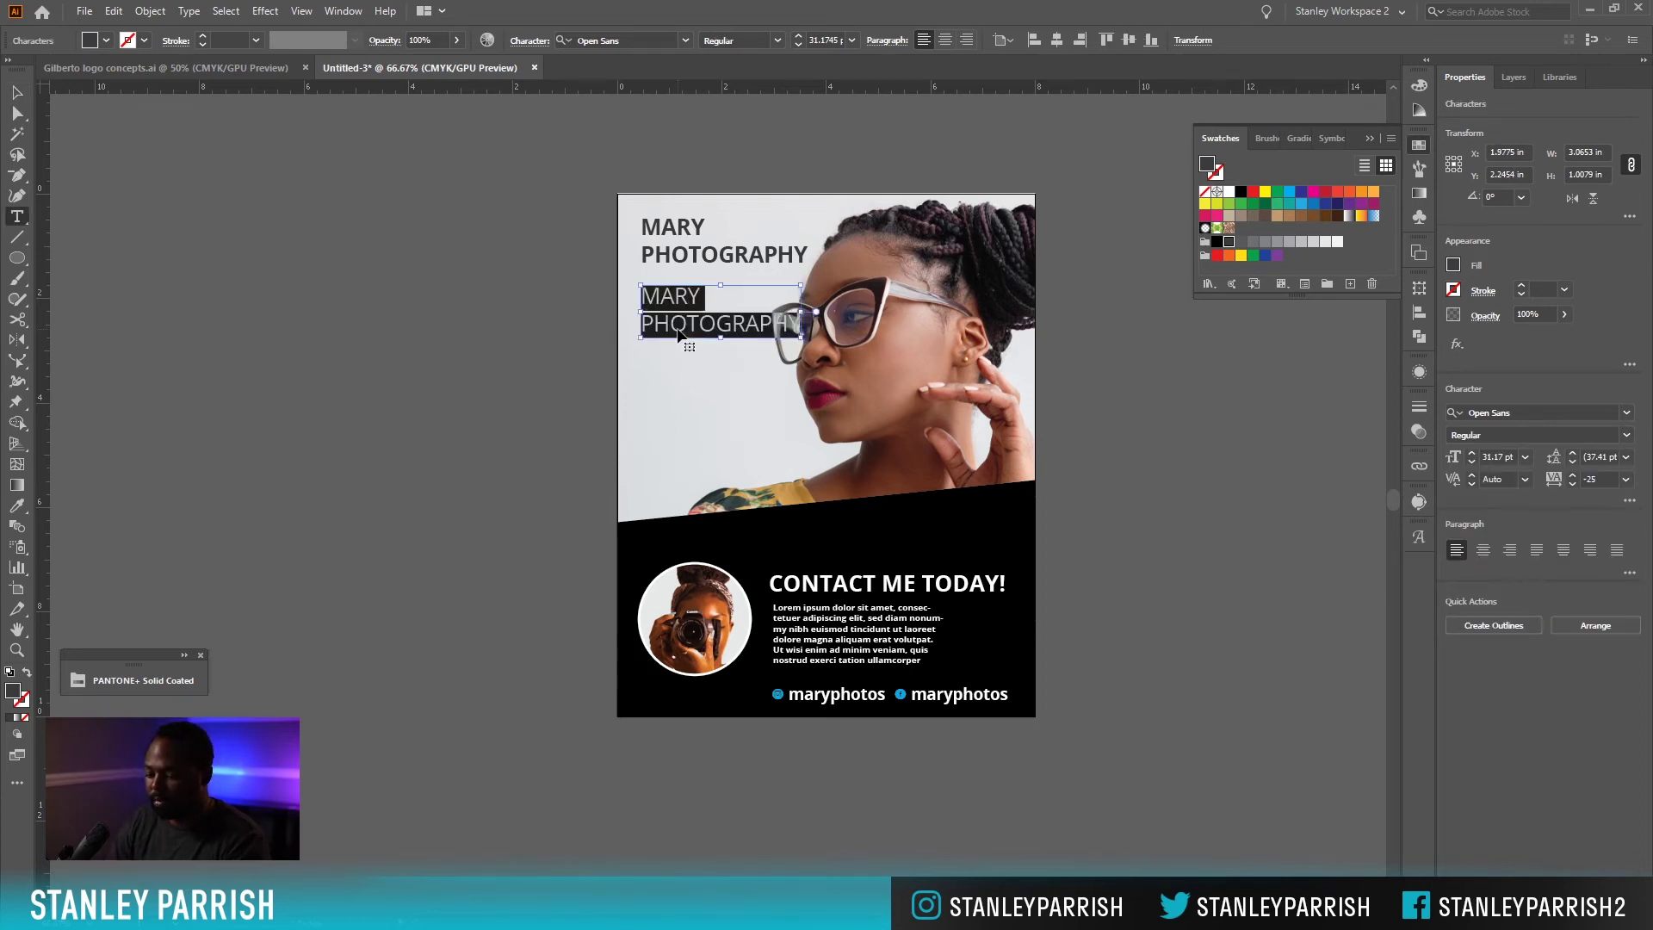
pyautogui.write('HEAD')
pyautogui.write('HOSTS')
pyautogui.press('BackSpace')
pyautogui.press('BackSpace')
pyautogui.press('BackSpace')
pyautogui.press('BackSpace')
pyautogui.press('BackSpace')
pyautogui.write('SHOTS ')
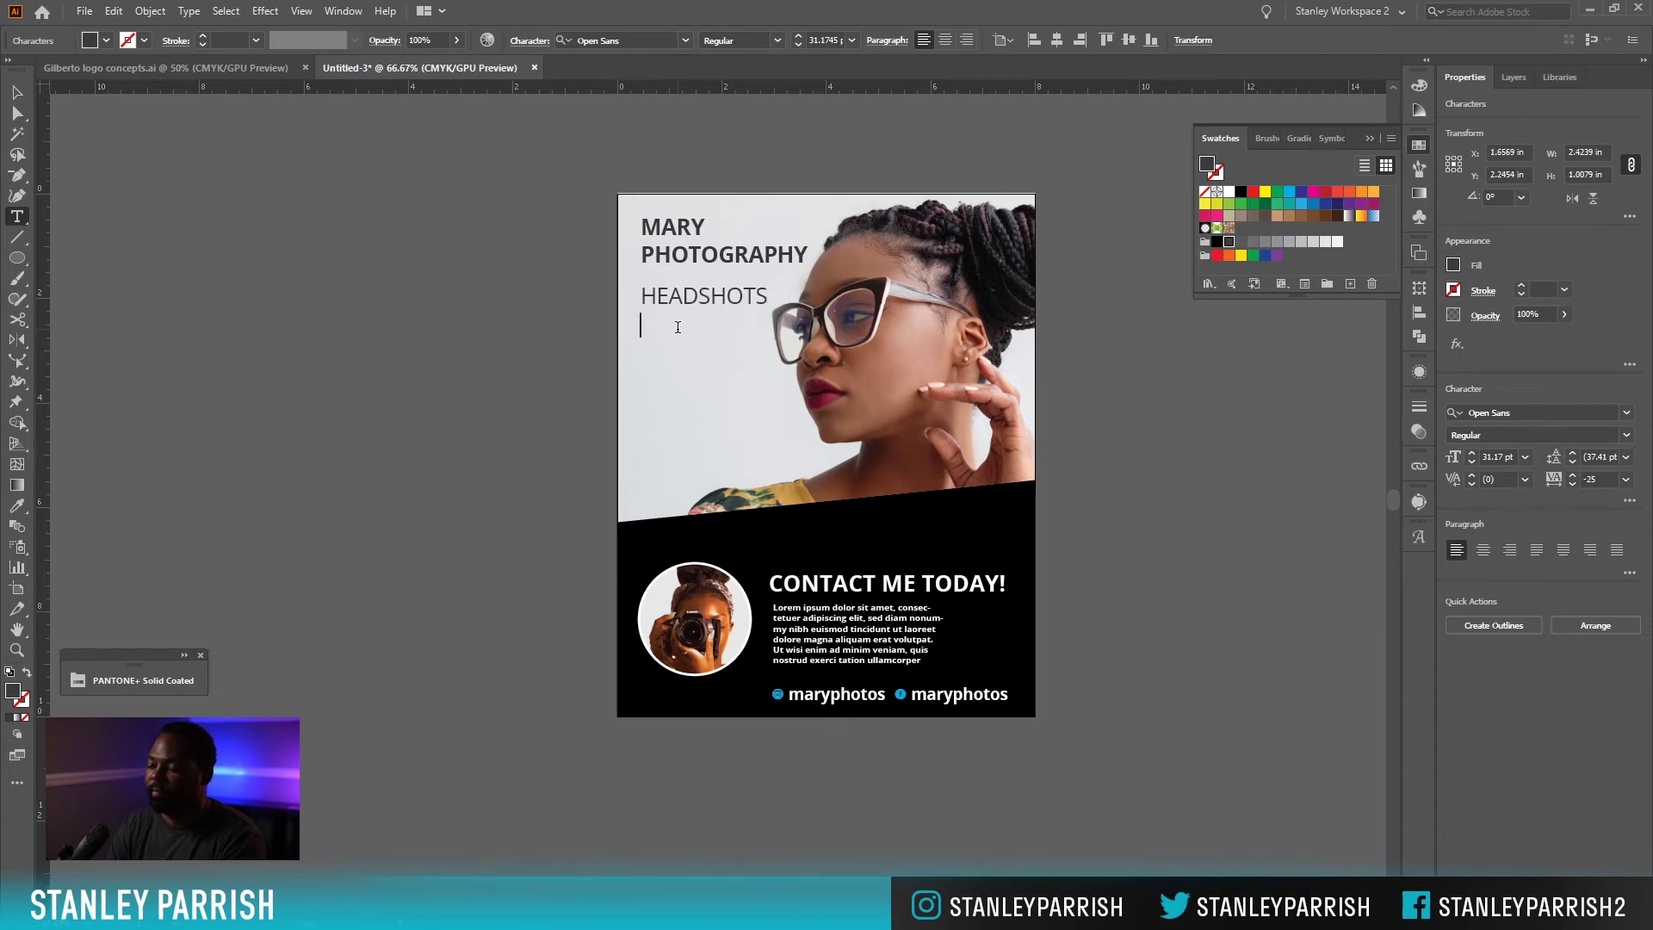
pyautogui.write('NEWBORN')
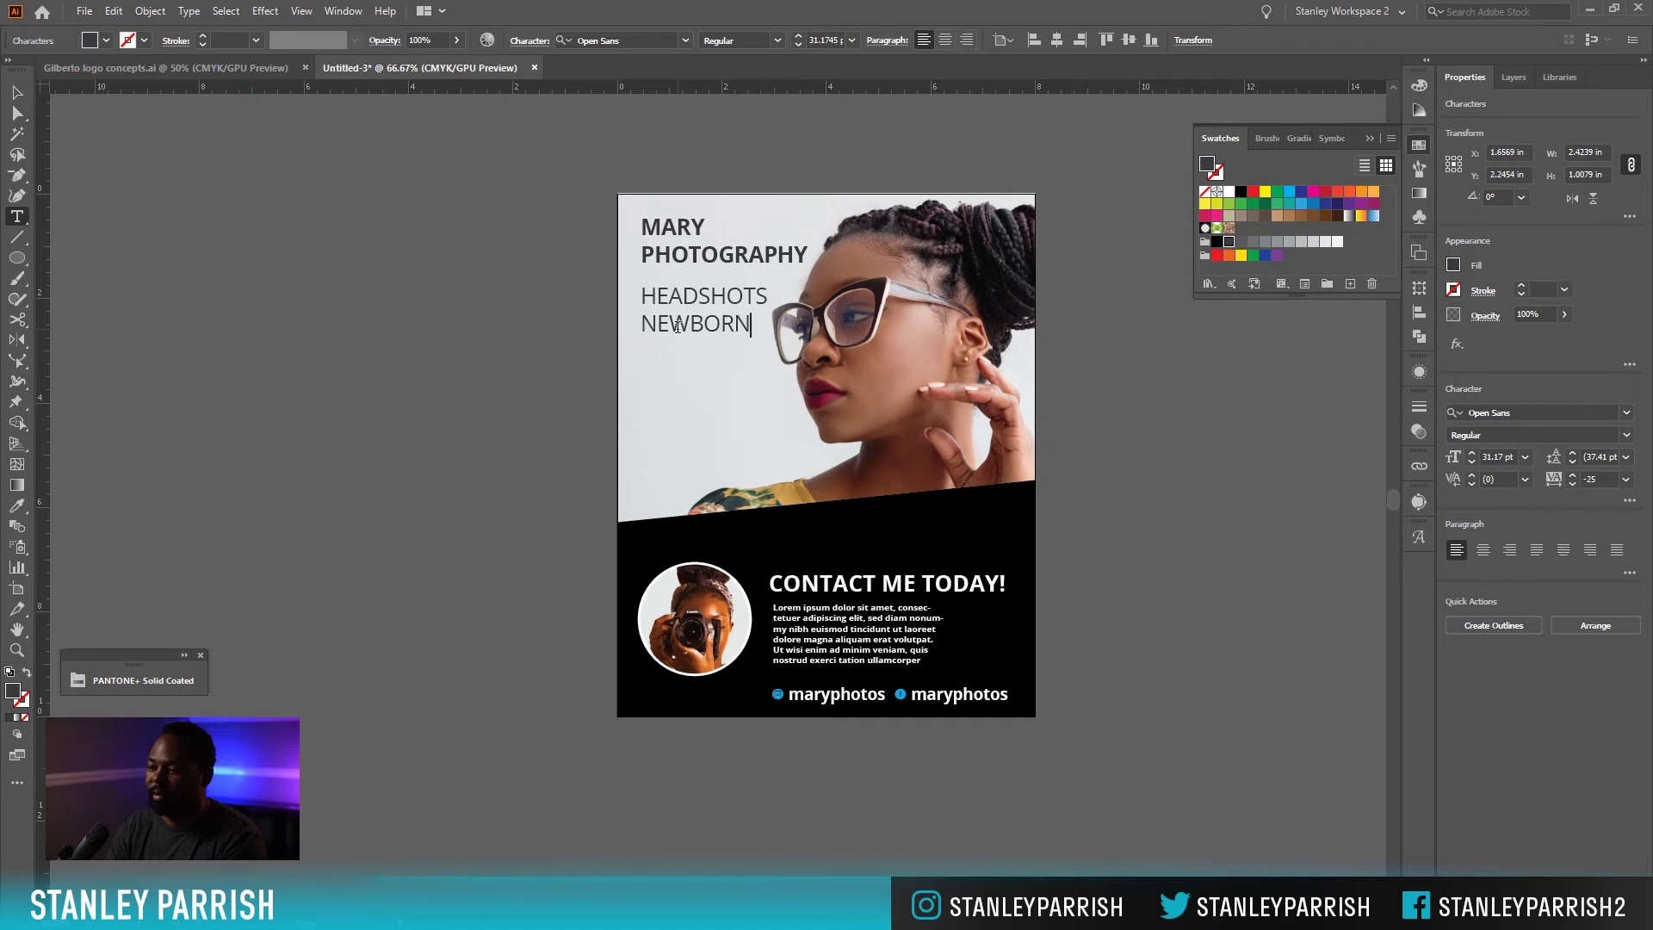
pyautogui.press('Return')
pyautogui.write('WEDDINGS')
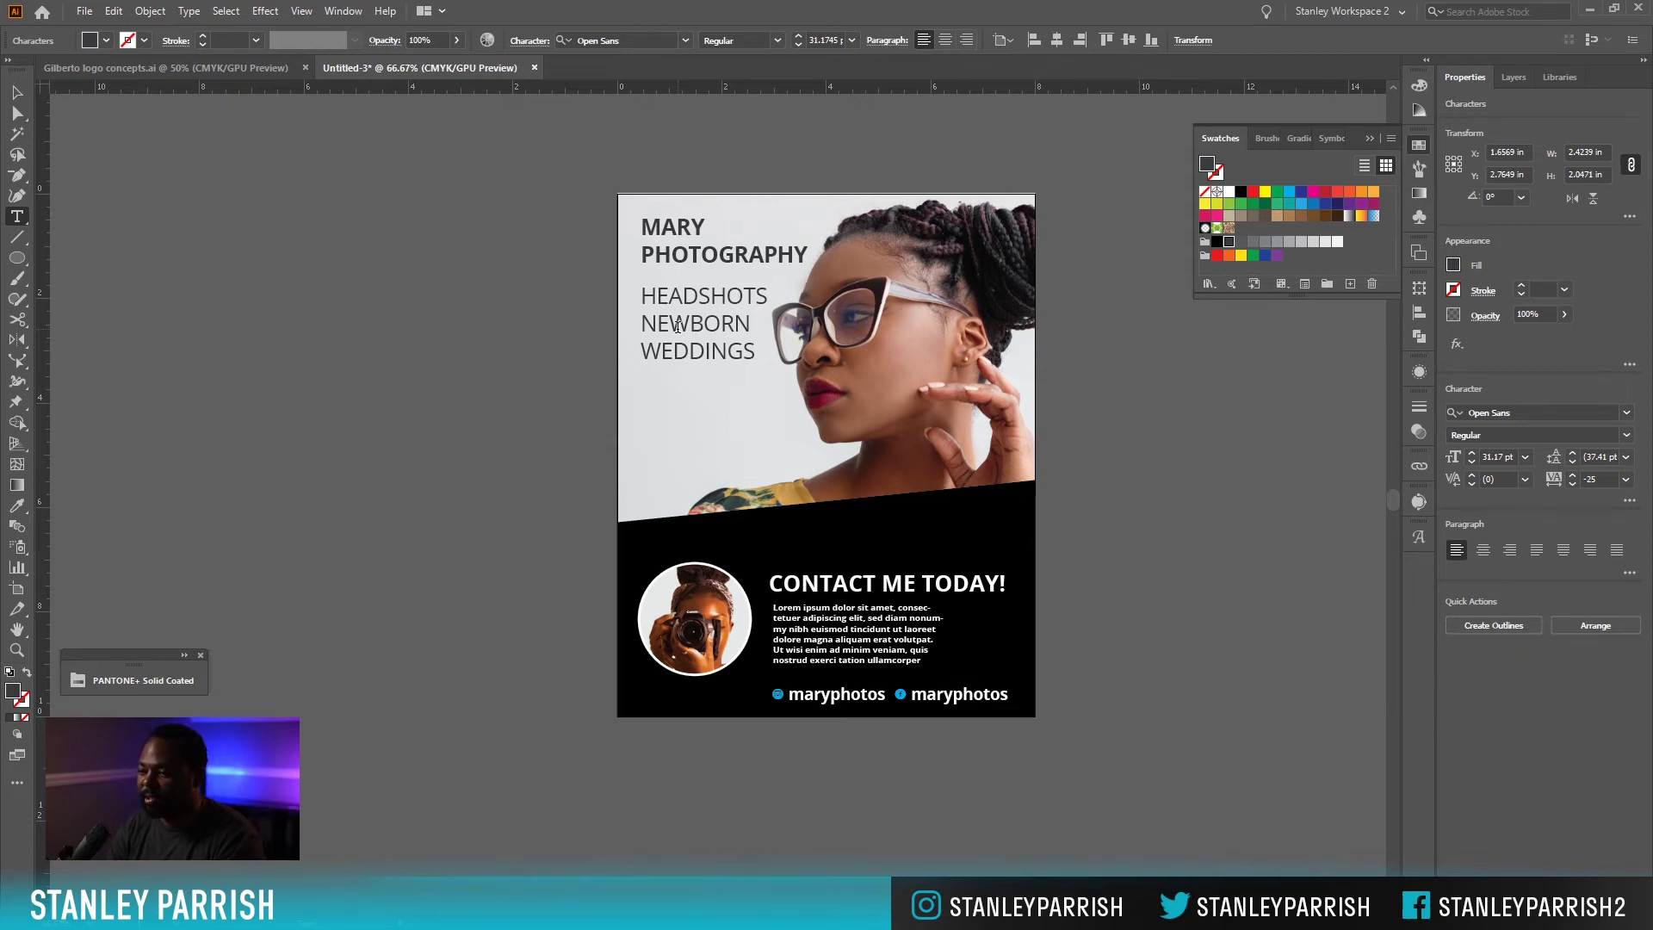
# Add "CORPORATE" as the fourth line of the services list and finish editing the text.
pyautogui.write('CORPORATE')
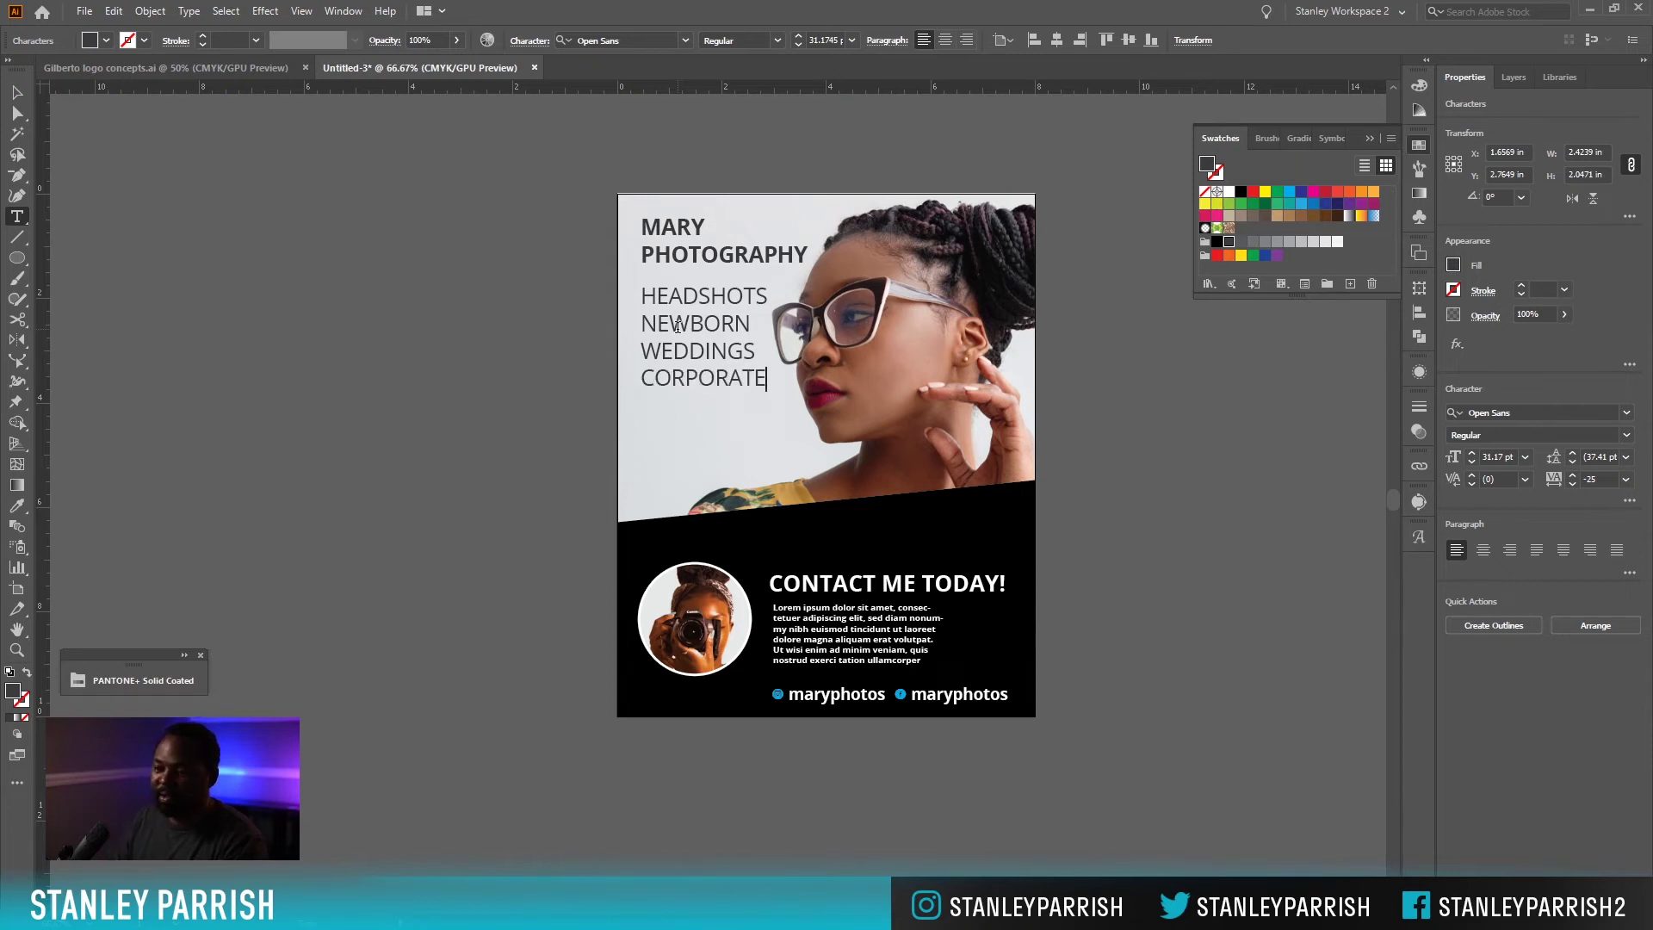
pyautogui.press('Escape')
pyautogui.click(539, 332)
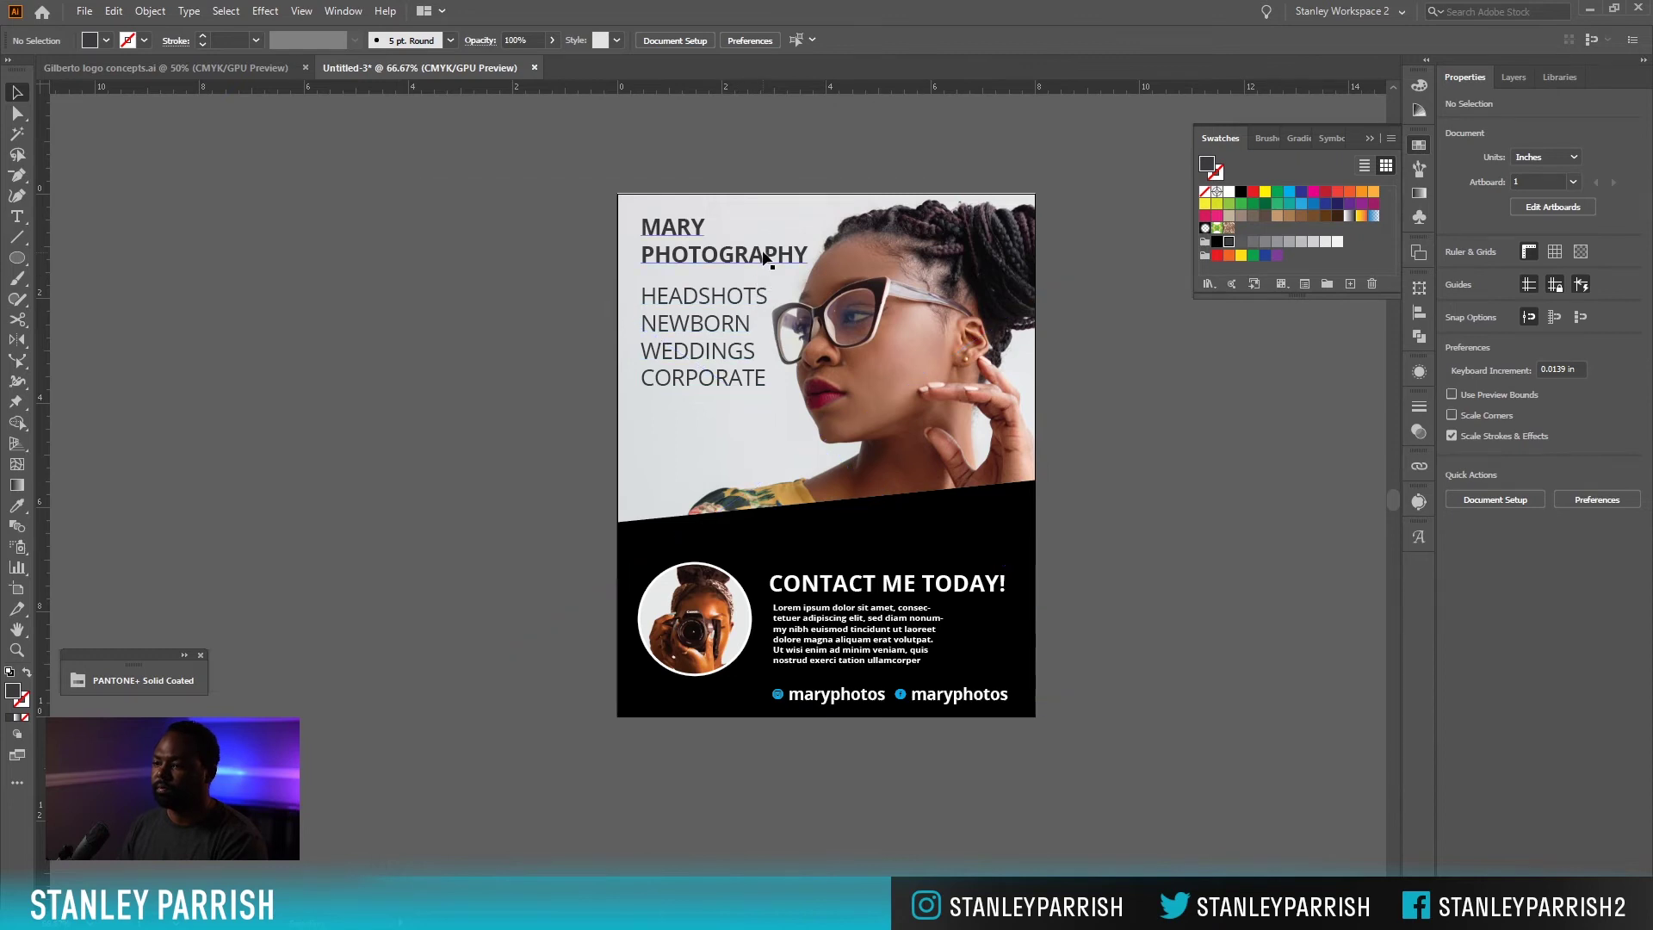
# Reduce the services list's font size to 25 pt.
pyautogui.click(727, 328)
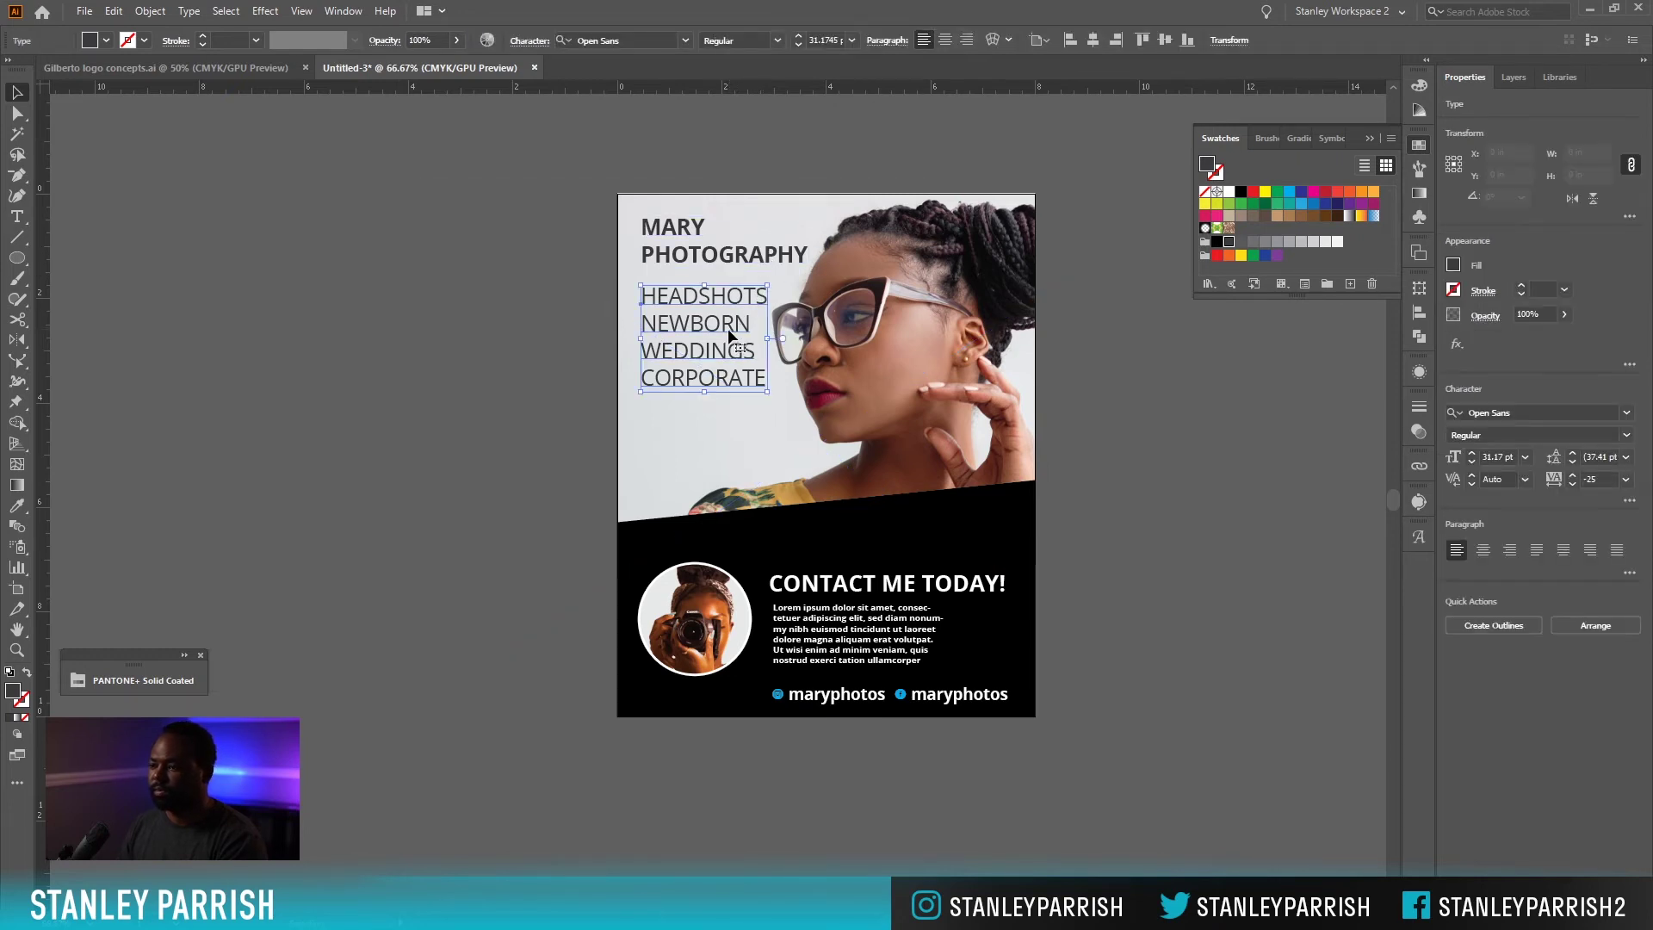
pyautogui.click(1471, 456)
pyautogui.click(1471, 457)
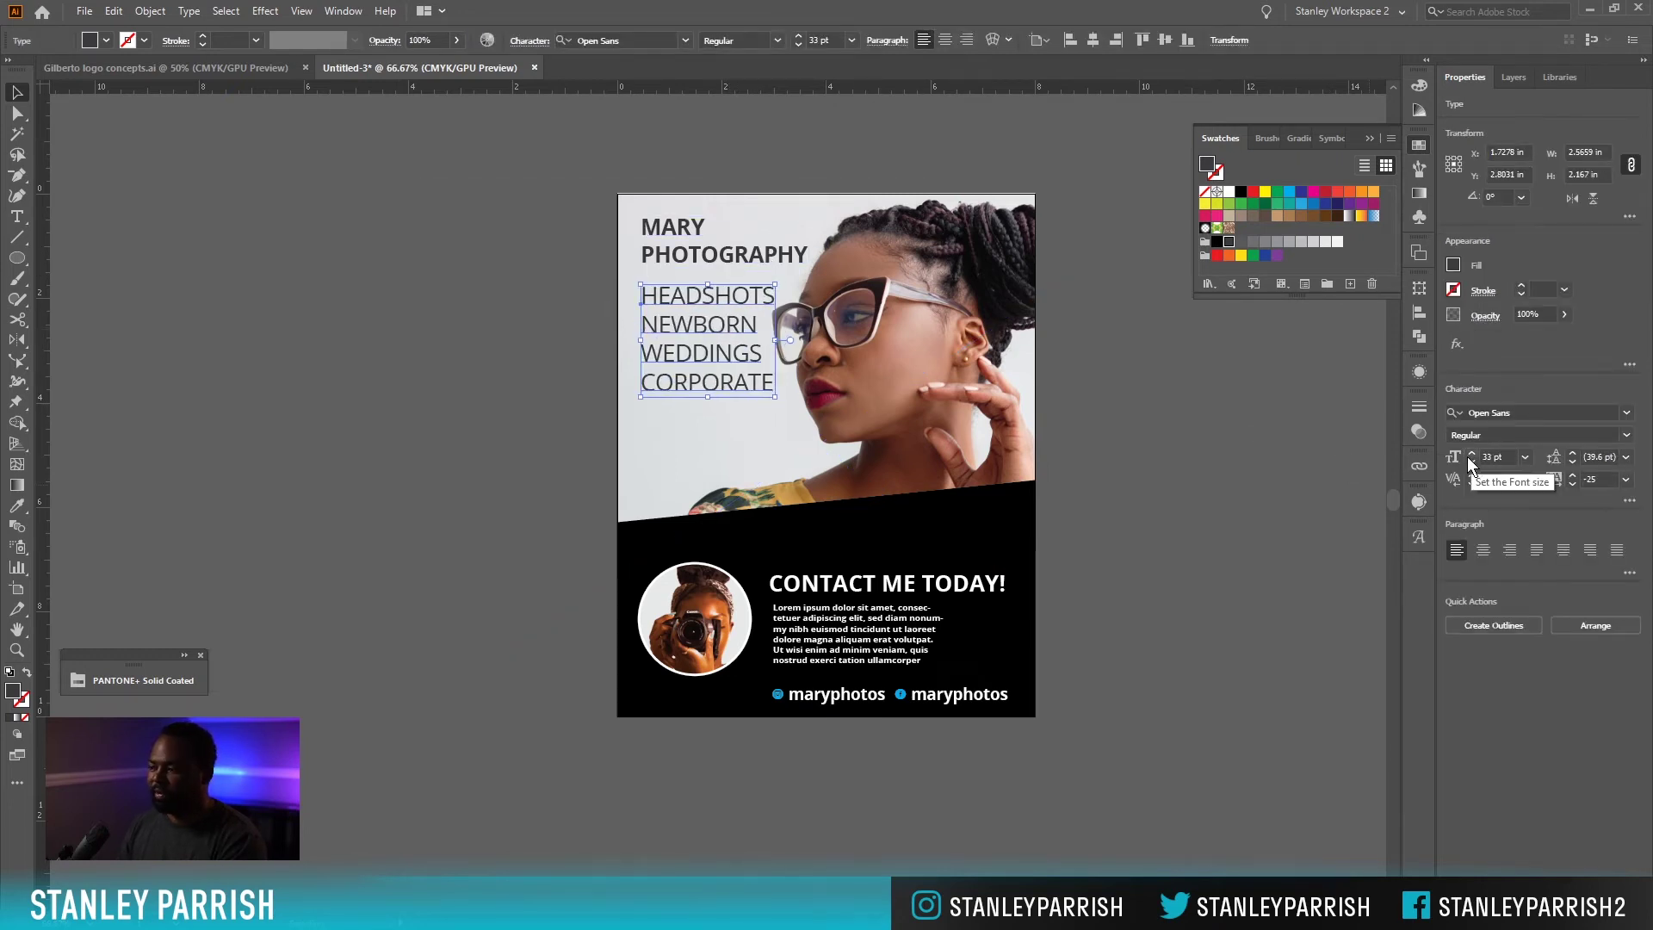
pyautogui.click(1471, 464)
pyautogui.click(1471, 463)
pyautogui.click(1471, 463)
pyautogui.click(1471, 464)
pyautogui.click(1471, 463)
pyautogui.click(1470, 463)
pyautogui.click(1471, 463)
pyautogui.click(1471, 464)
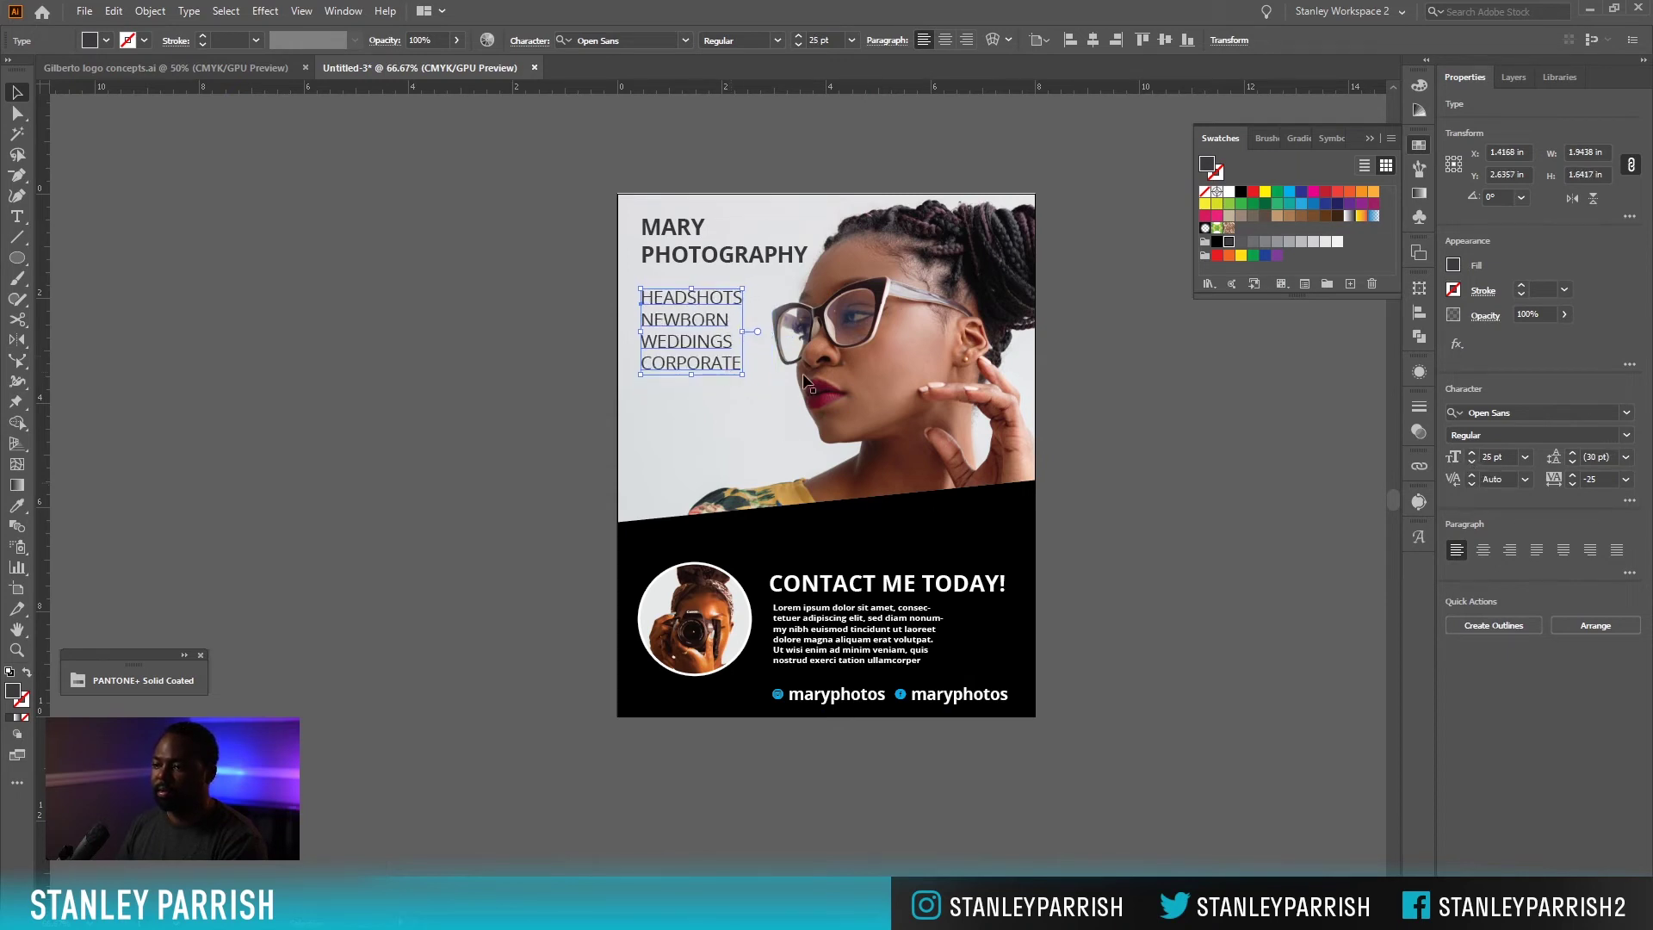
# Increase the services list's leading and move the list straight down, leaving a clear gap below the "MARY PHOTOGRAPHY" title.
pyautogui.click(1571, 453)
pyautogui.click(1571, 453)
pyautogui.click(1571, 452)
pyautogui.click(1571, 452)
pyautogui.click(1571, 453)
pyautogui.click(1571, 452)
pyautogui.click(1570, 452)
pyautogui.click(1191, 509)
pyautogui.moveTo(686, 324); pyautogui.dragTo(685, 386)
pyautogui.click(1229, 473)
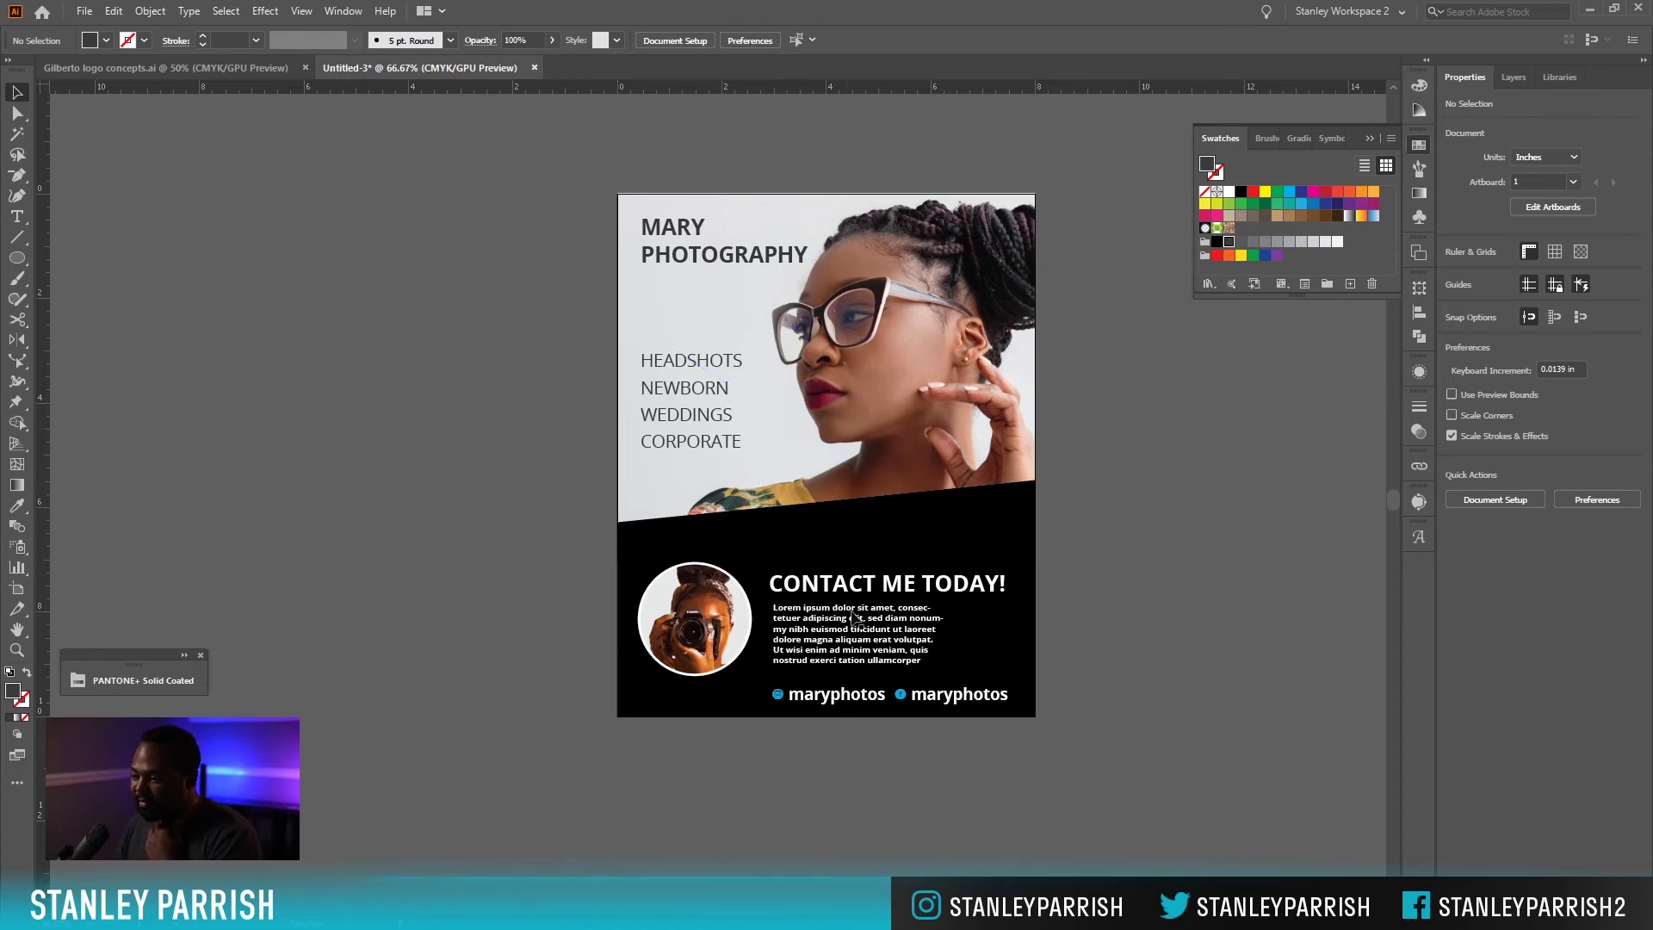
# Draw a full-width white rectangle about 8 in by 1.47 in over the slanted boundary between the photo and the black section.
pyautogui.press('m')
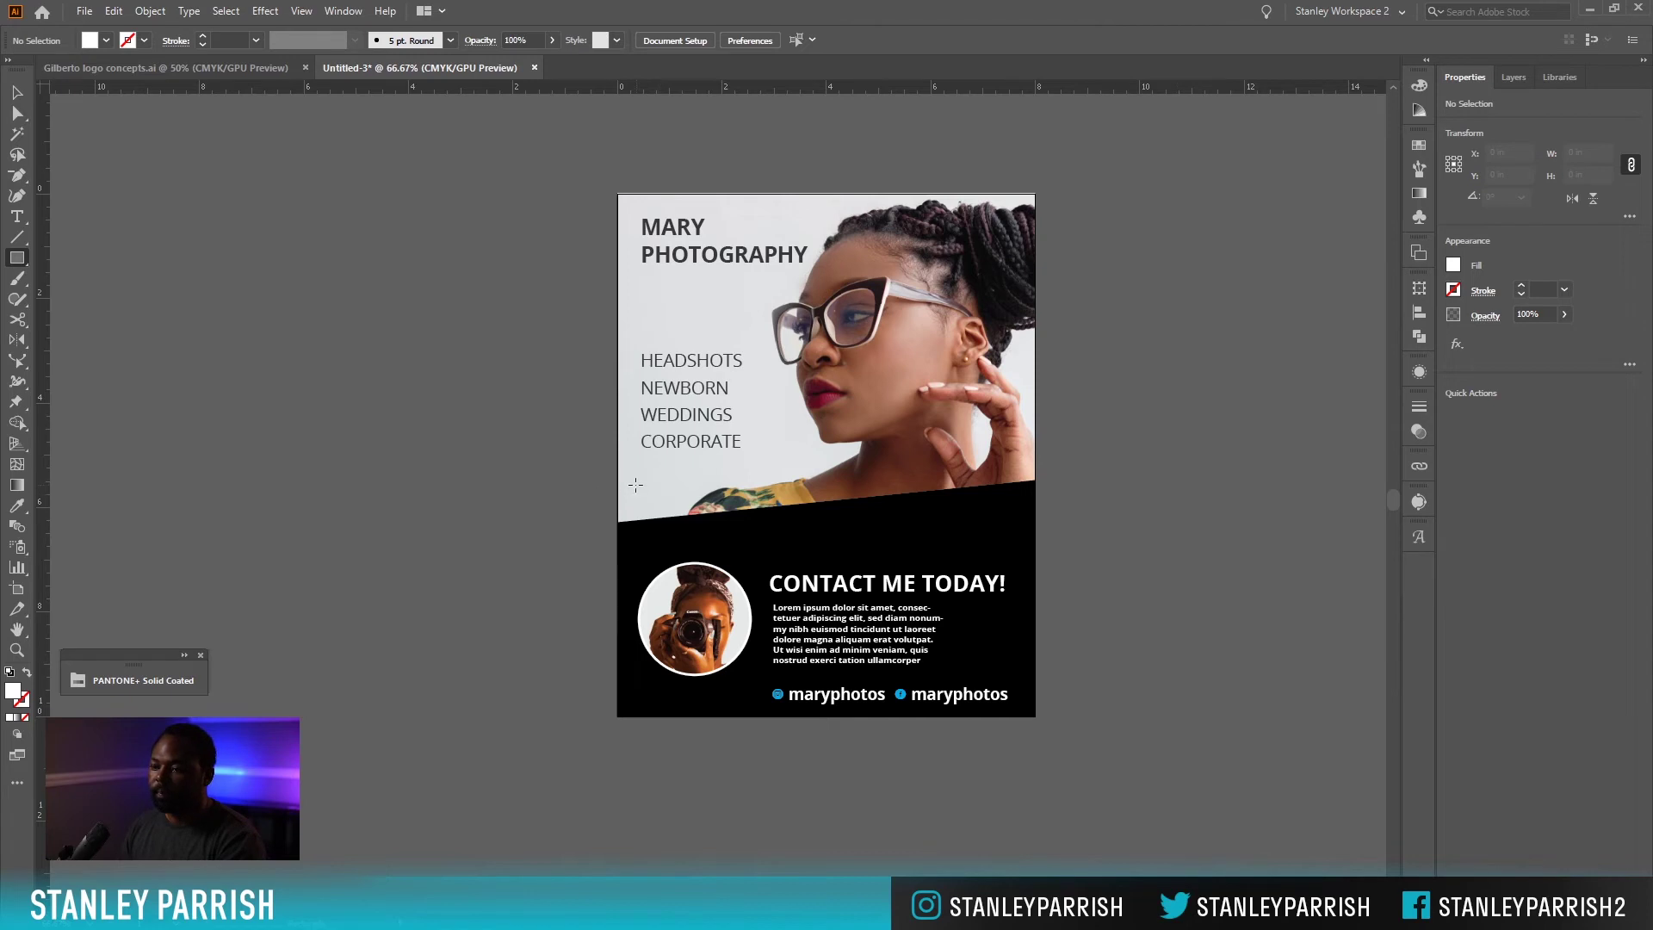
pyautogui.moveTo(618, 472)
pyautogui.mouseDown()
pyautogui.moveTo(929, 511)
pyautogui.moveTo(1039, 549)
pyautogui.mouseUp()
pyautogui.press('v')
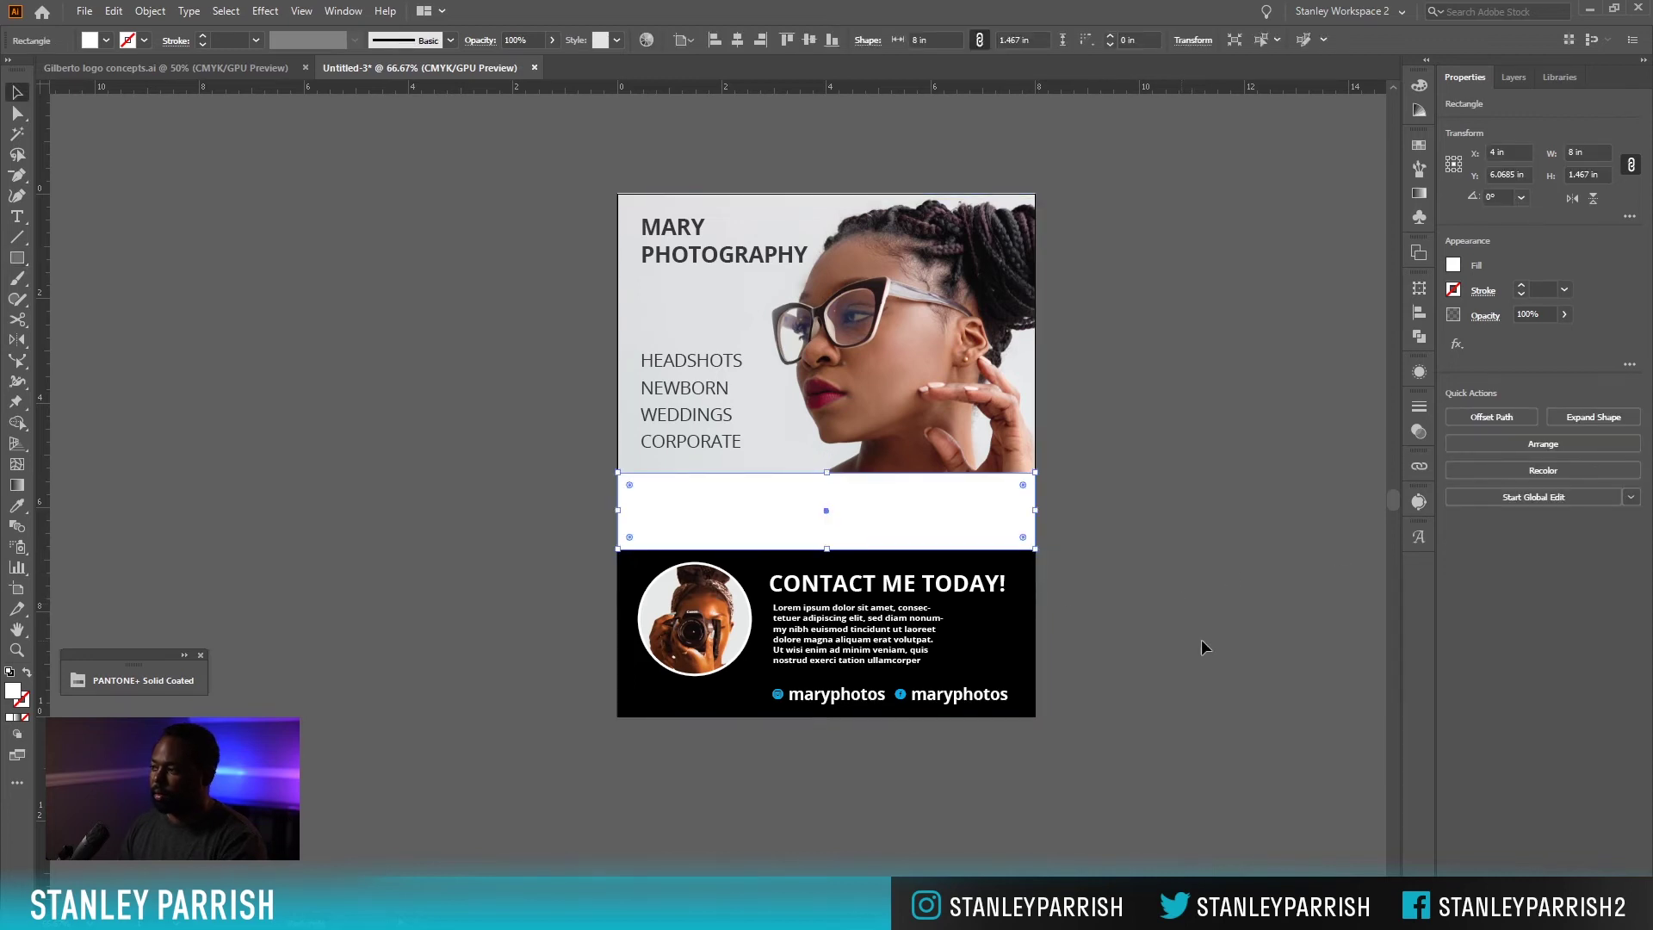
# Create a new layer and put the white rectangle on it.
pyautogui.click(1521, 85)
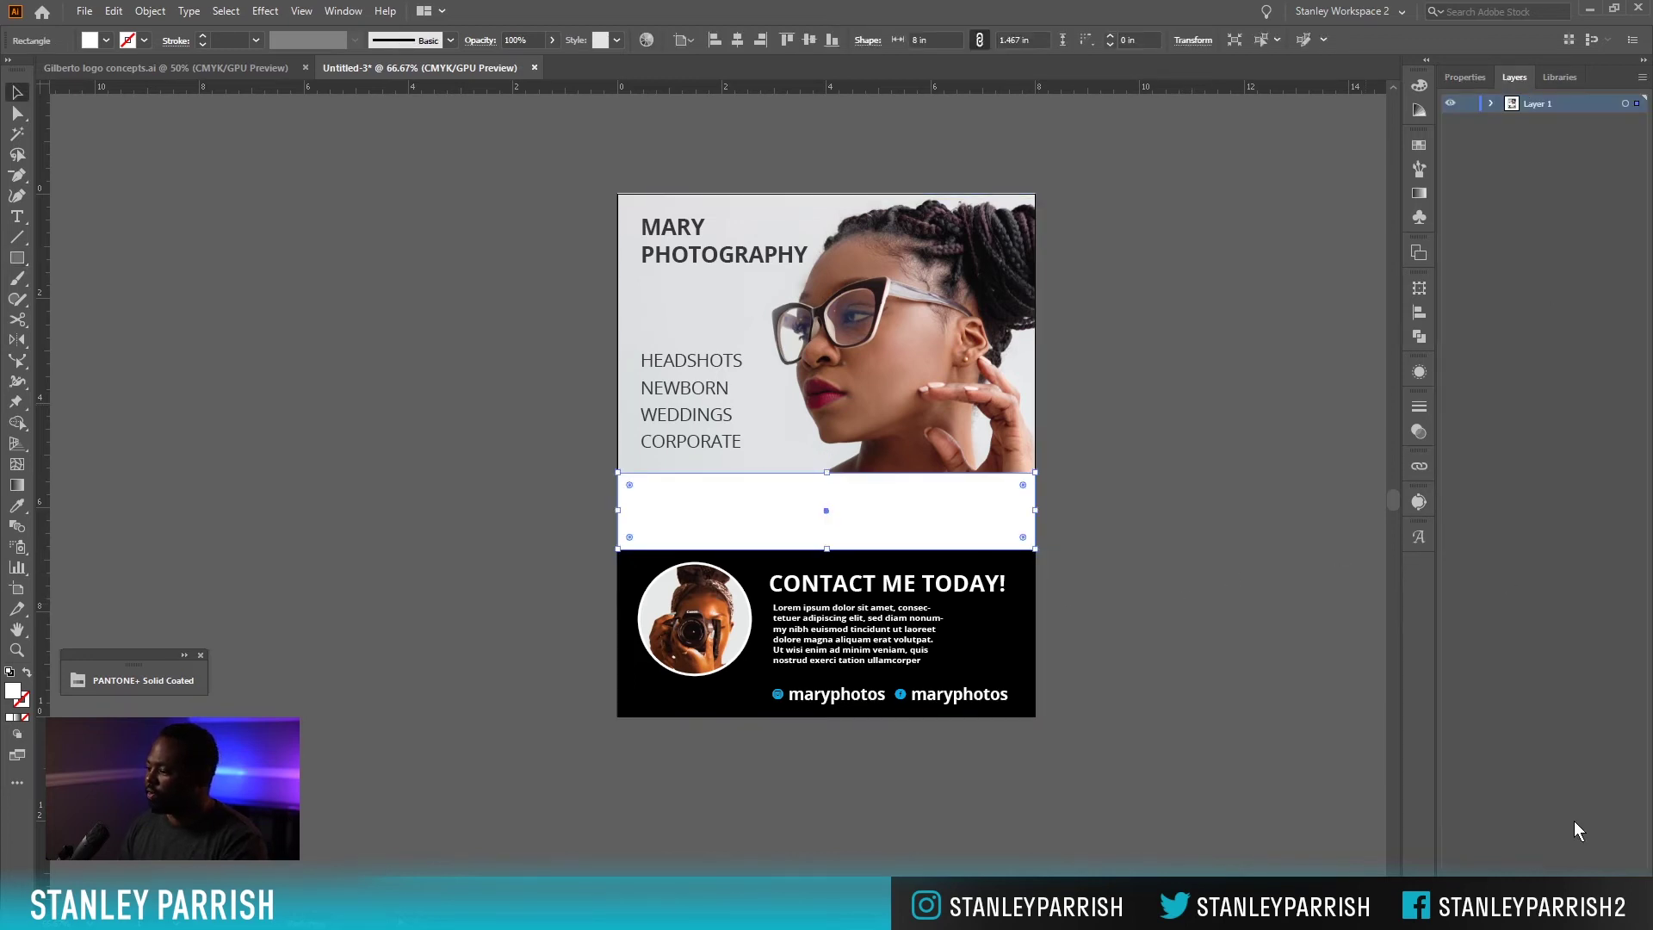
pyautogui.hotkey('ctrl', 'l')
pyautogui.click(1472, 78)
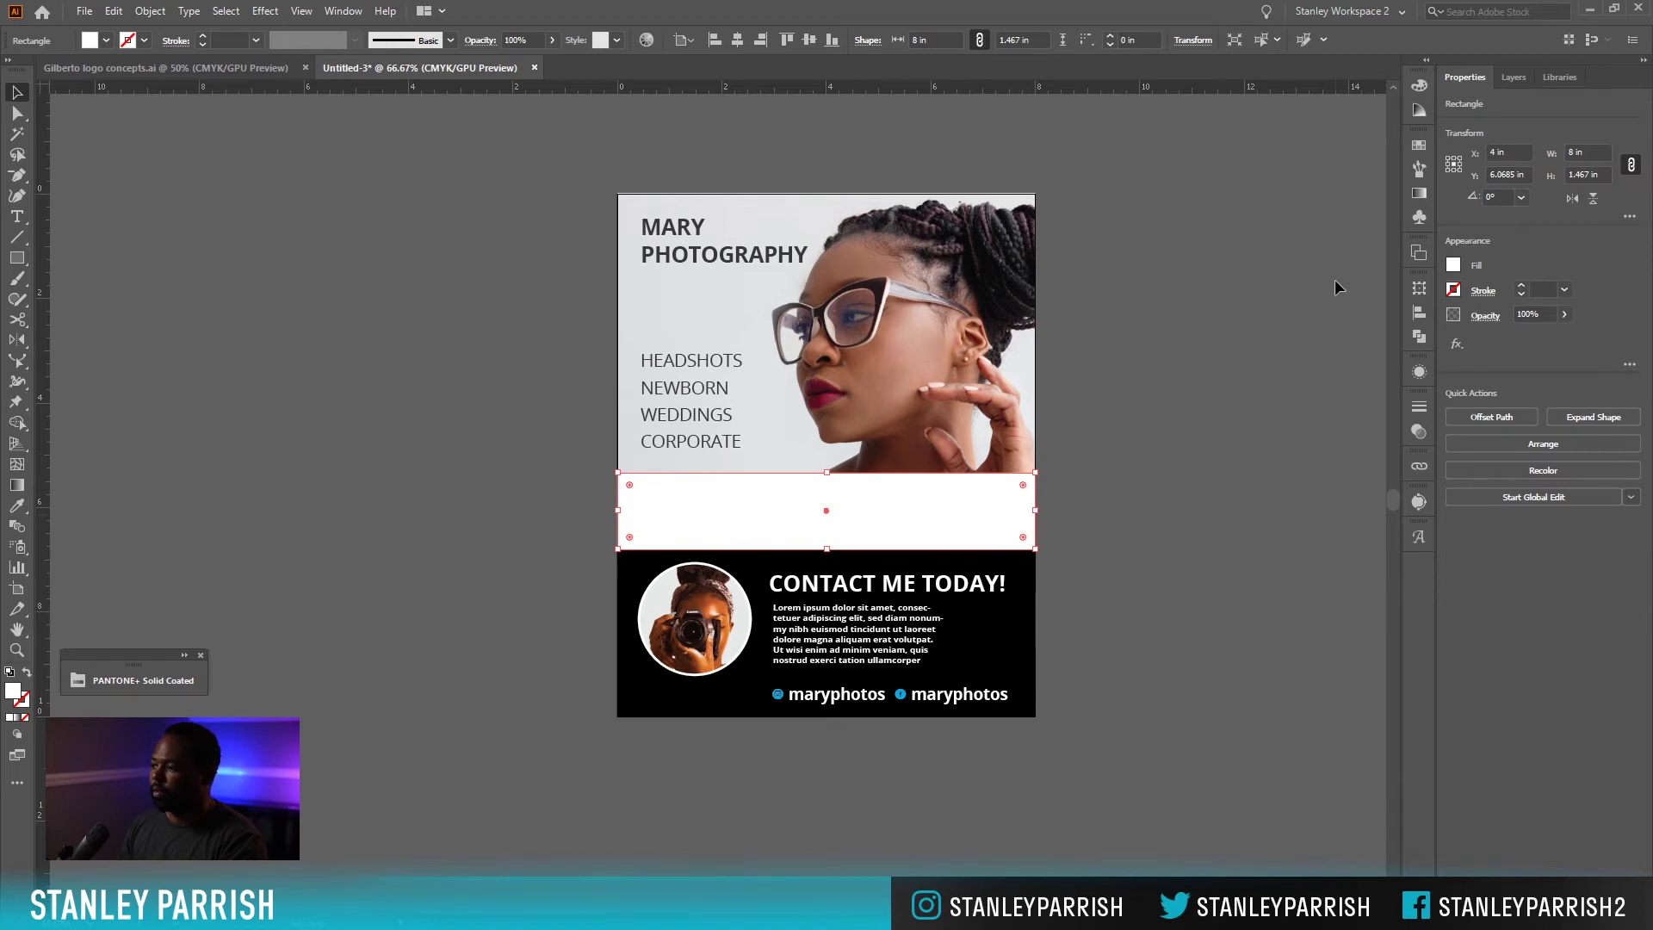
# Fill the rectangle with cyan blue and lower its top edge slightly to make the band shorter.
pyautogui.click(1421, 143)
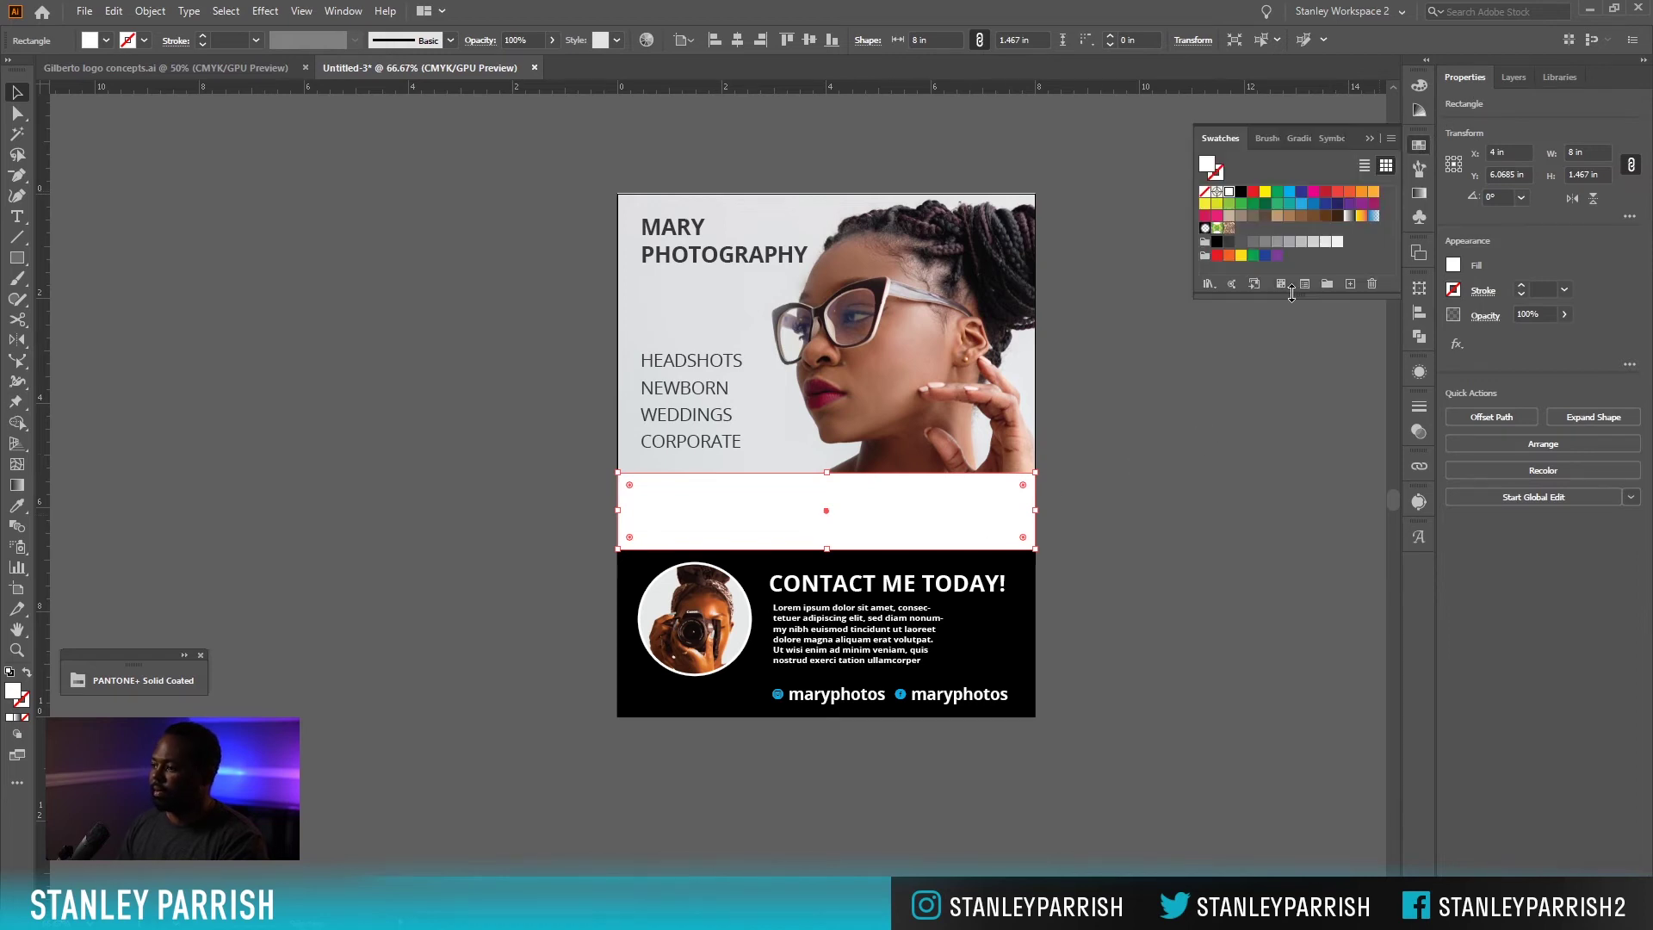
pyautogui.click(1289, 191)
pyautogui.click(1228, 504)
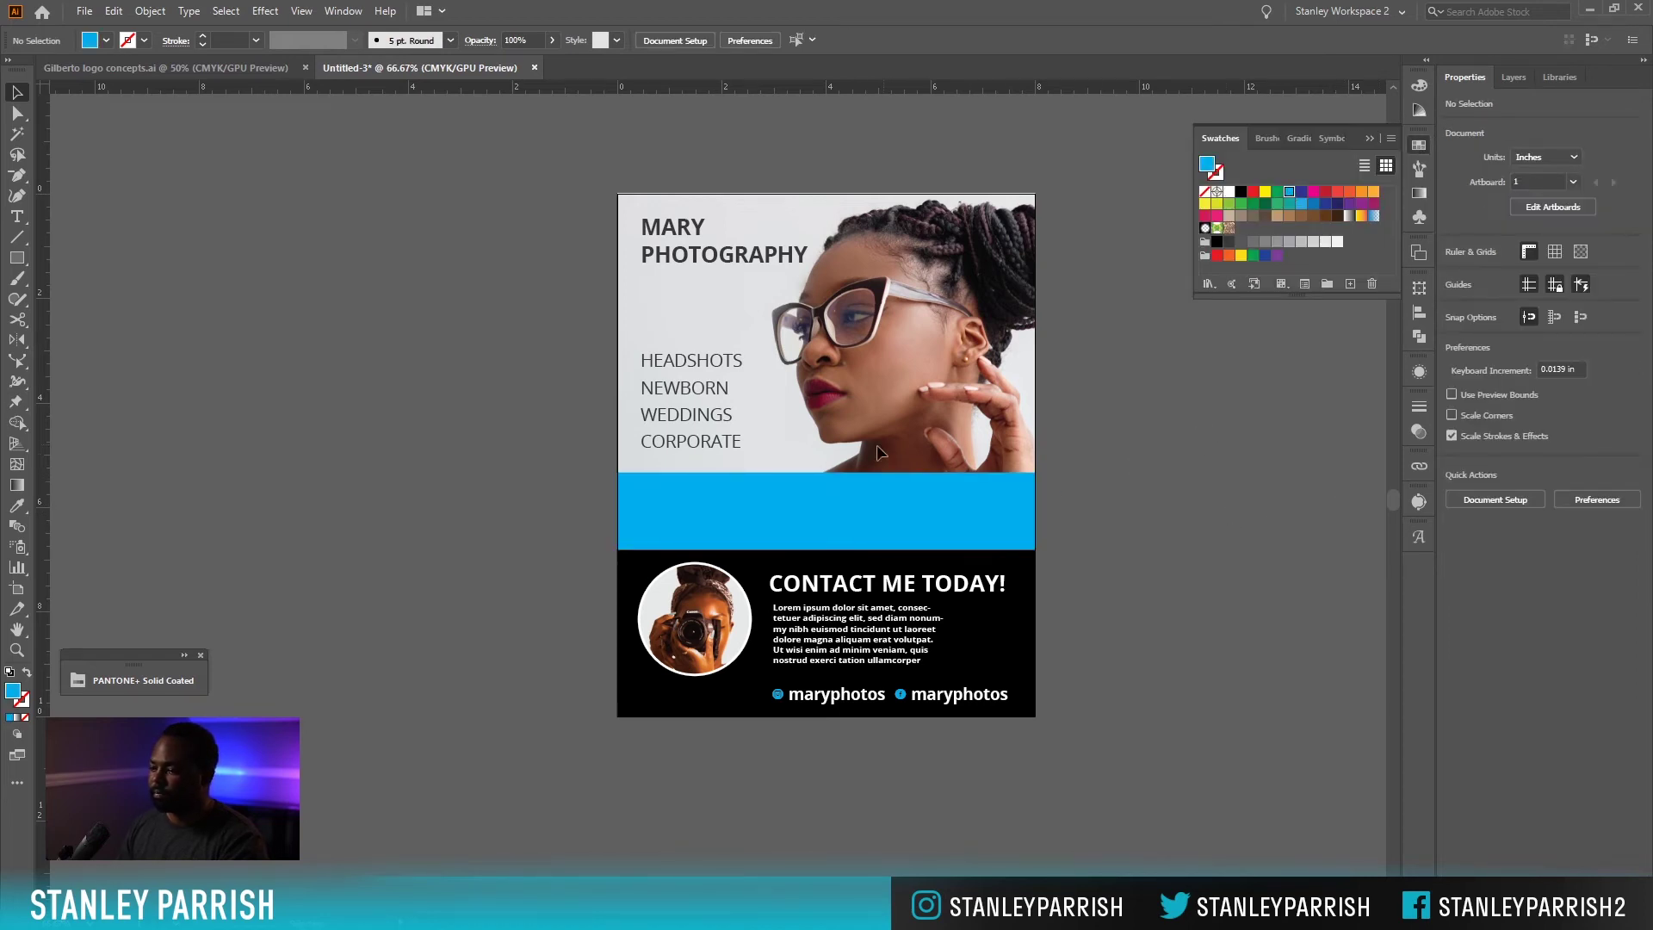
pyautogui.click(827, 478)
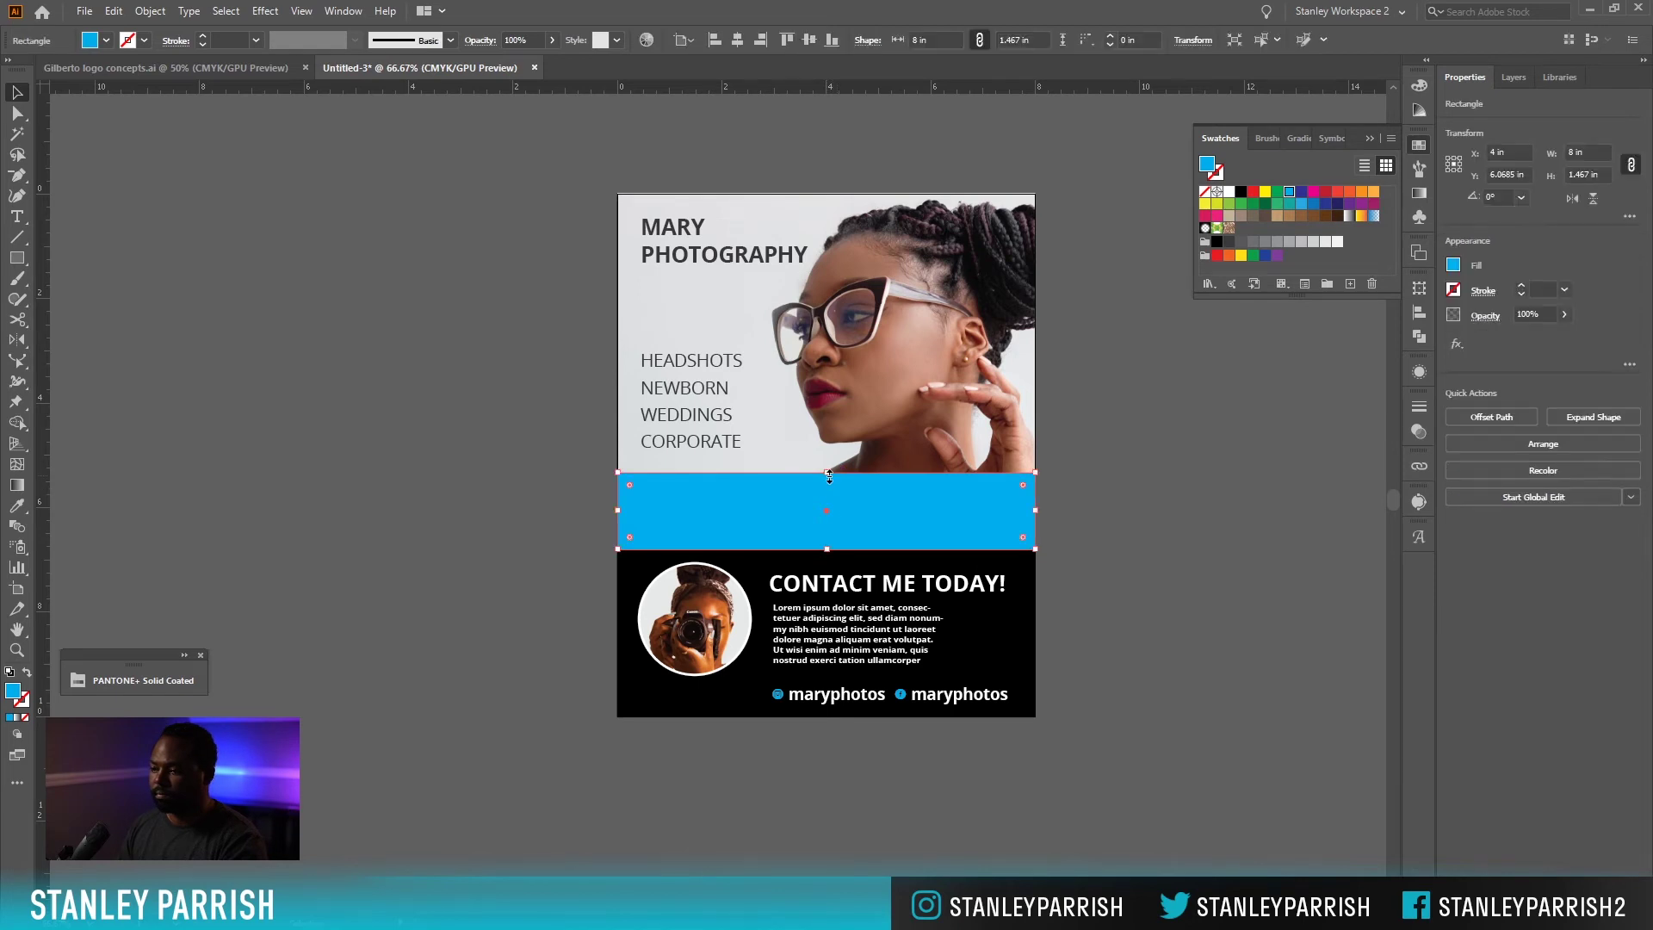
pyautogui.moveTo(828, 476); pyautogui.dragTo(827, 486)
pyautogui.click(1093, 540)
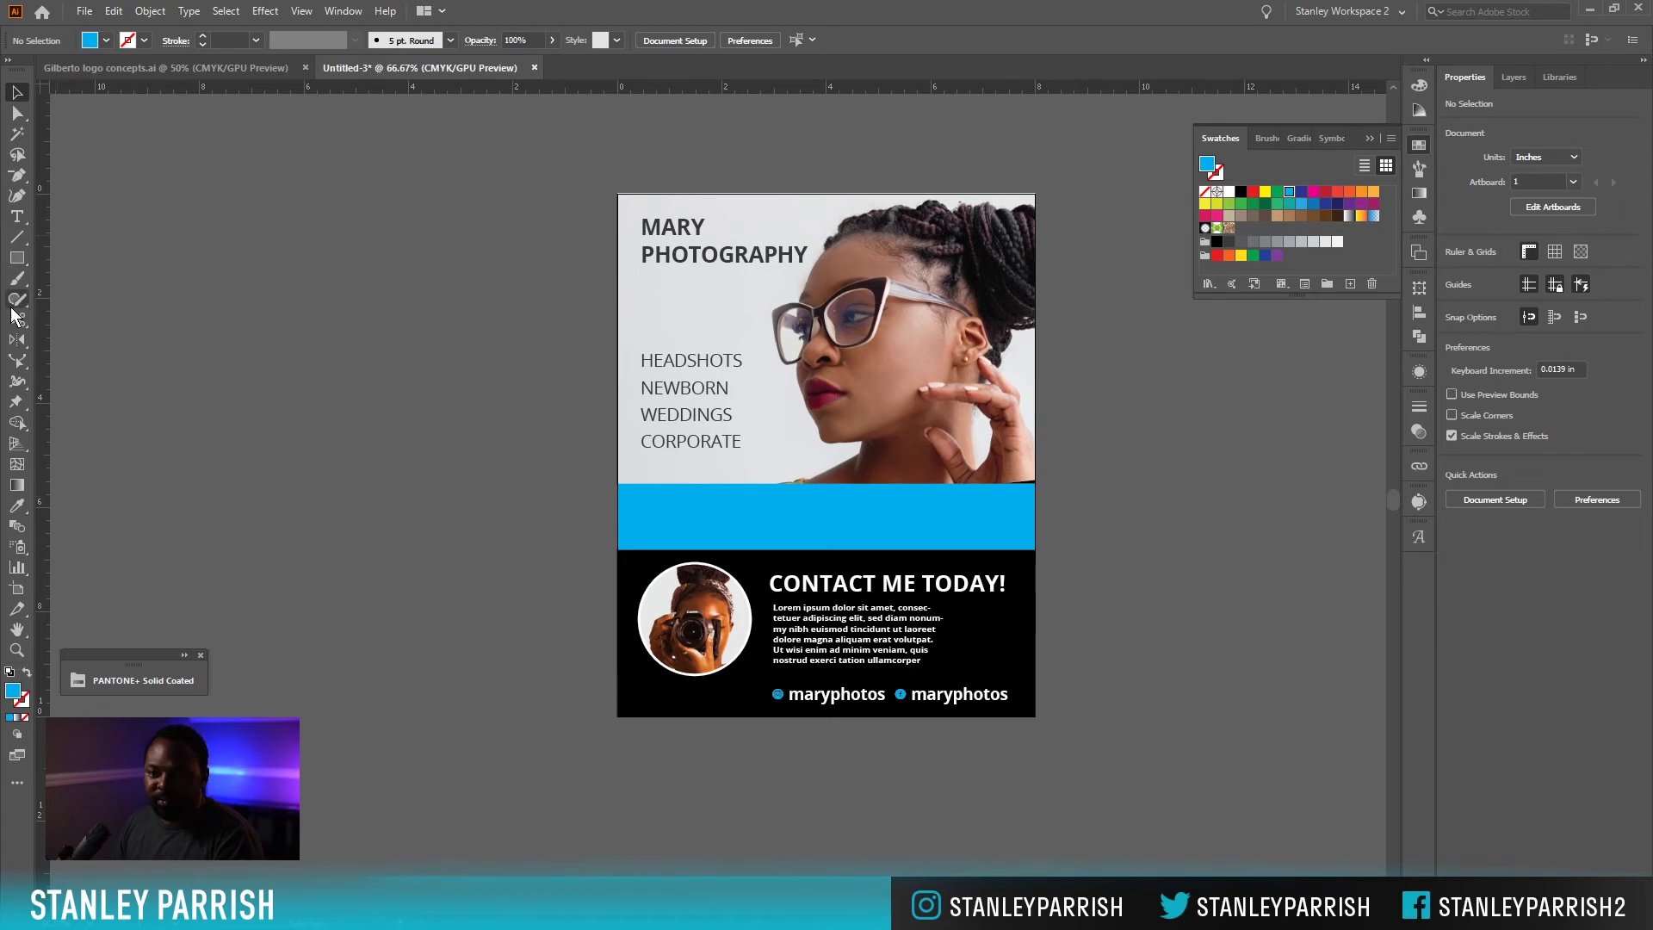
# Draw a white Pen wedge on the blue band's top edge, from about X 4.43 in, Y 5.55 in to the flyer's right edge.
pyautogui.press('p')
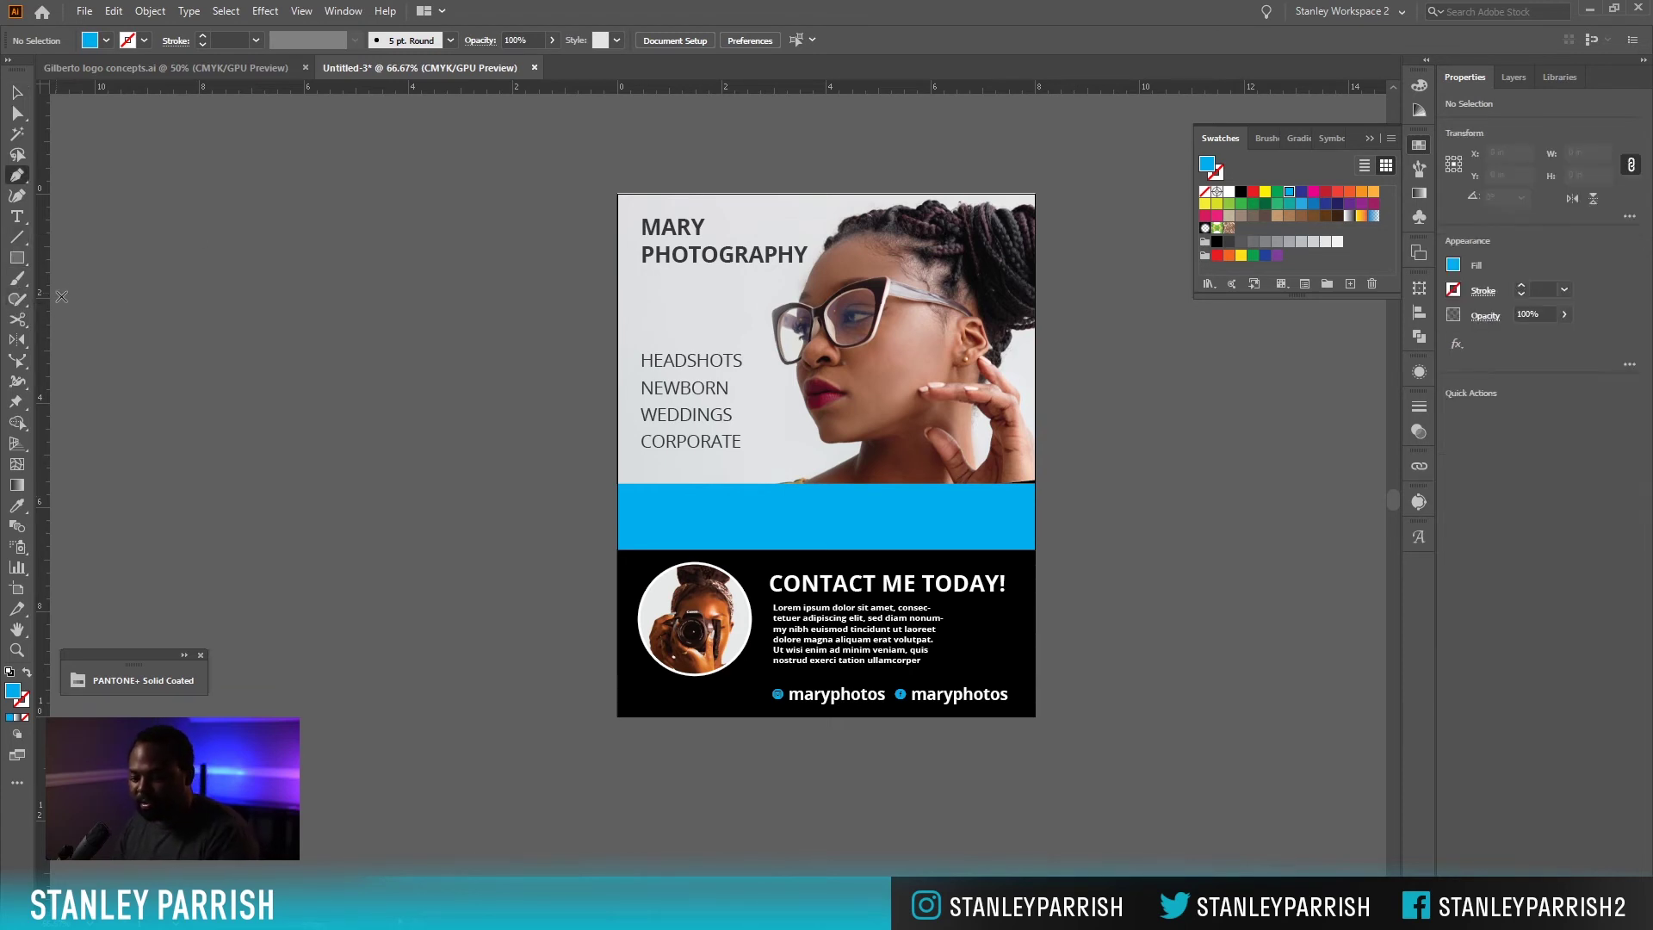
pyautogui.click(1229, 192)
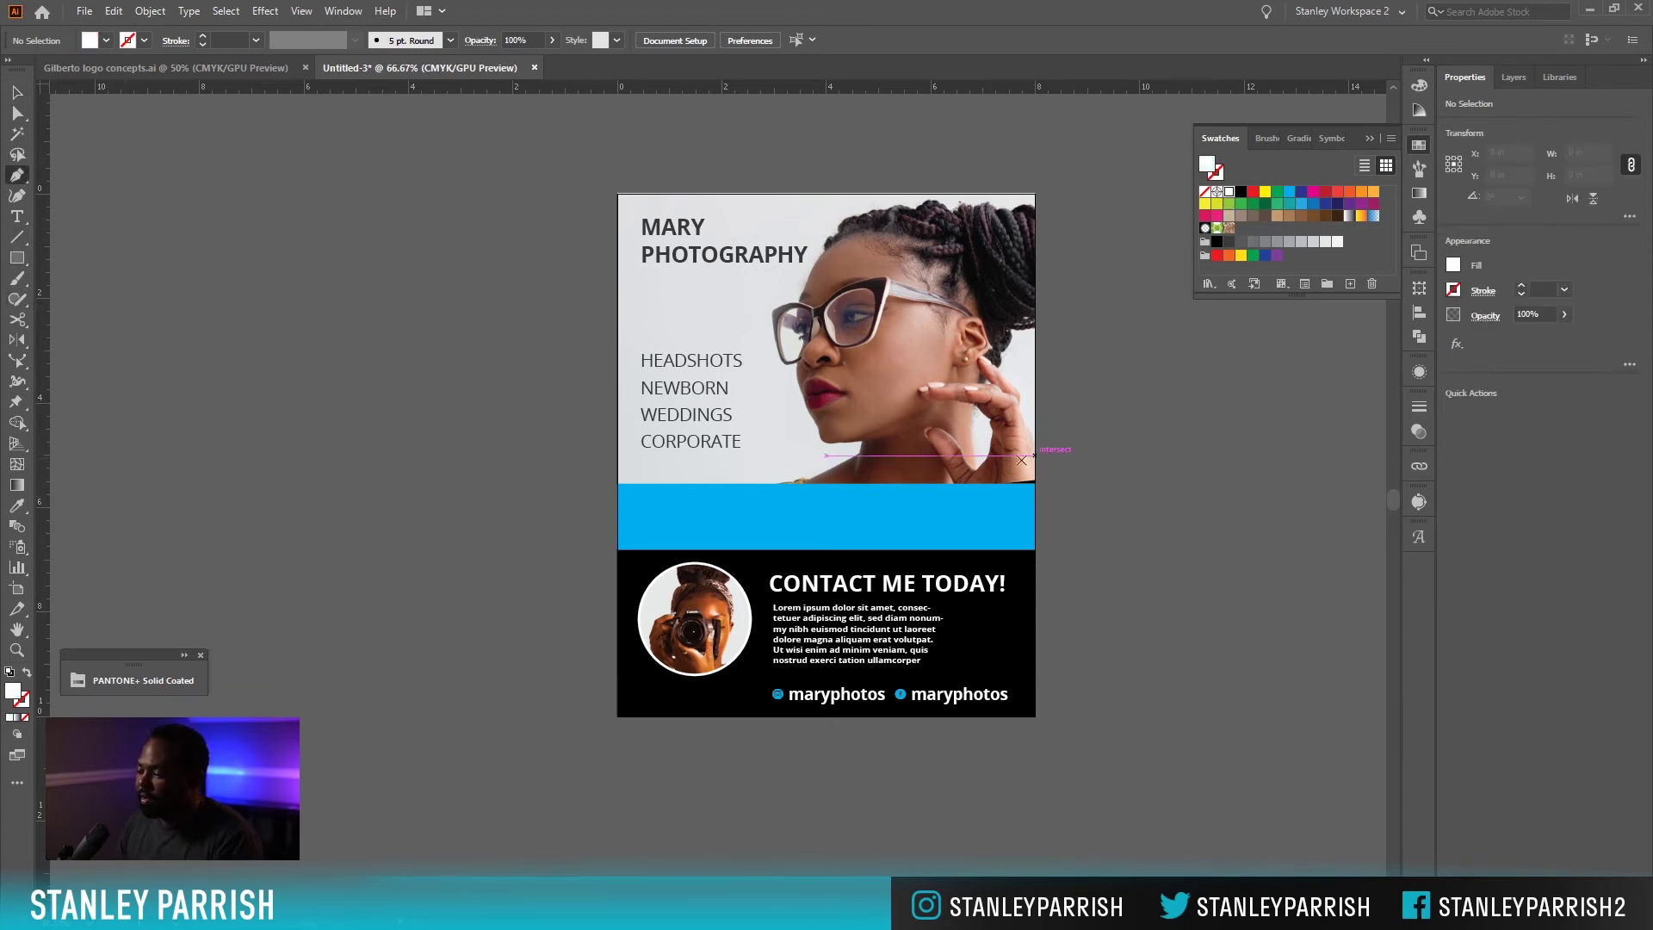
pyautogui.click(849, 484)
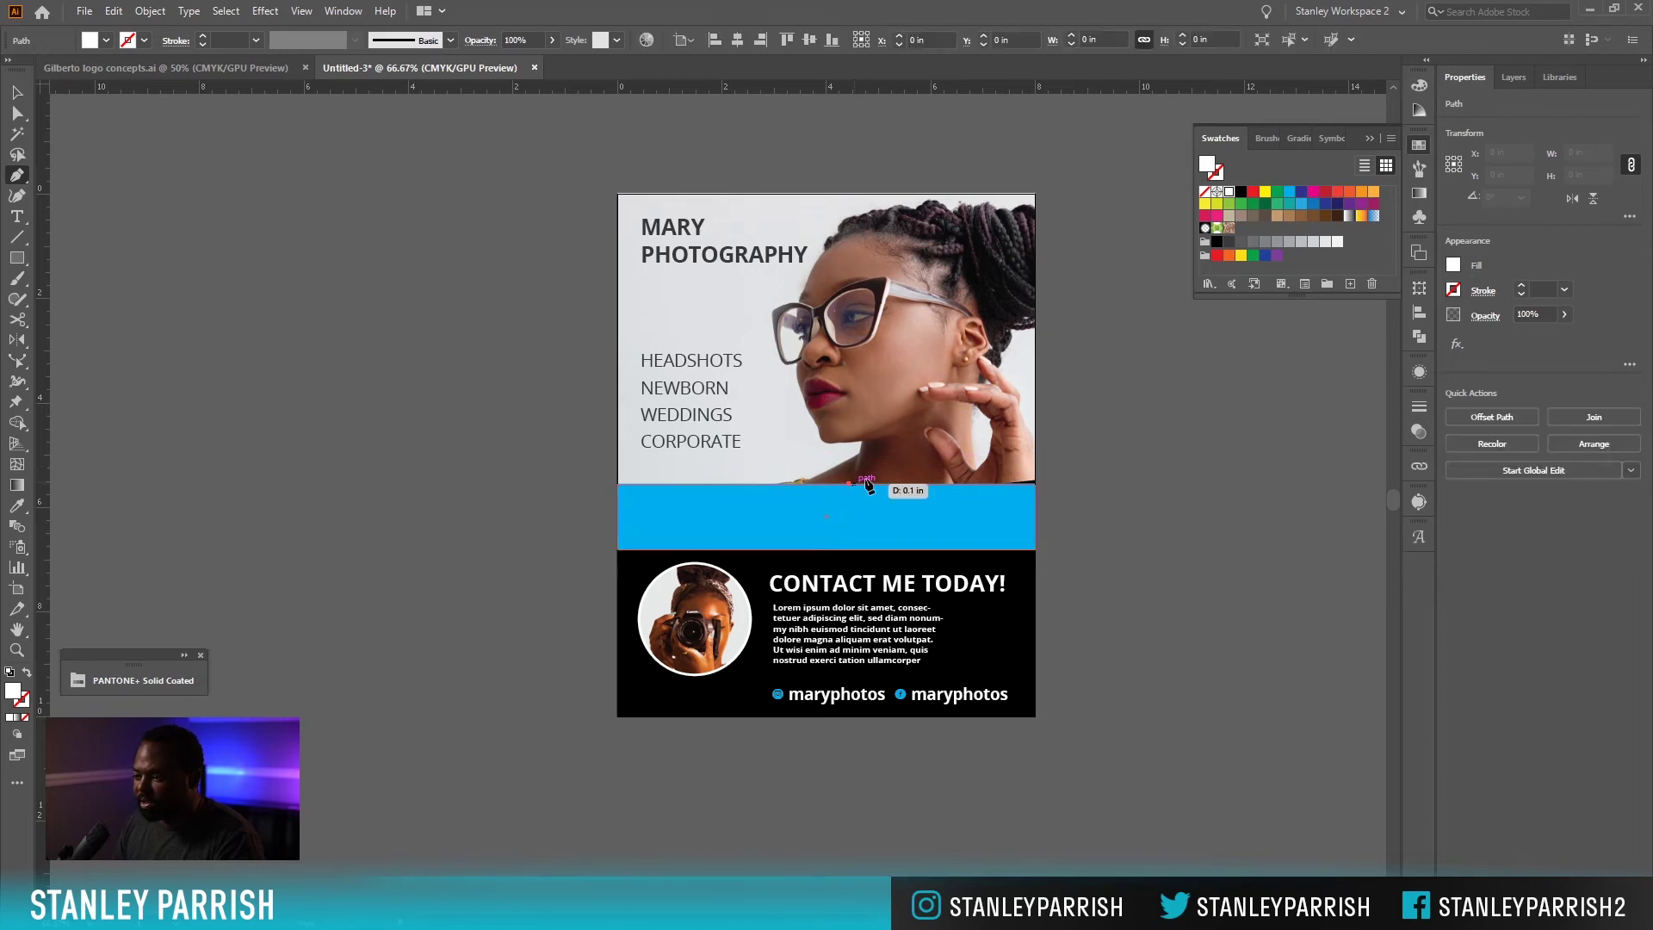
pyautogui.click(1035, 476)
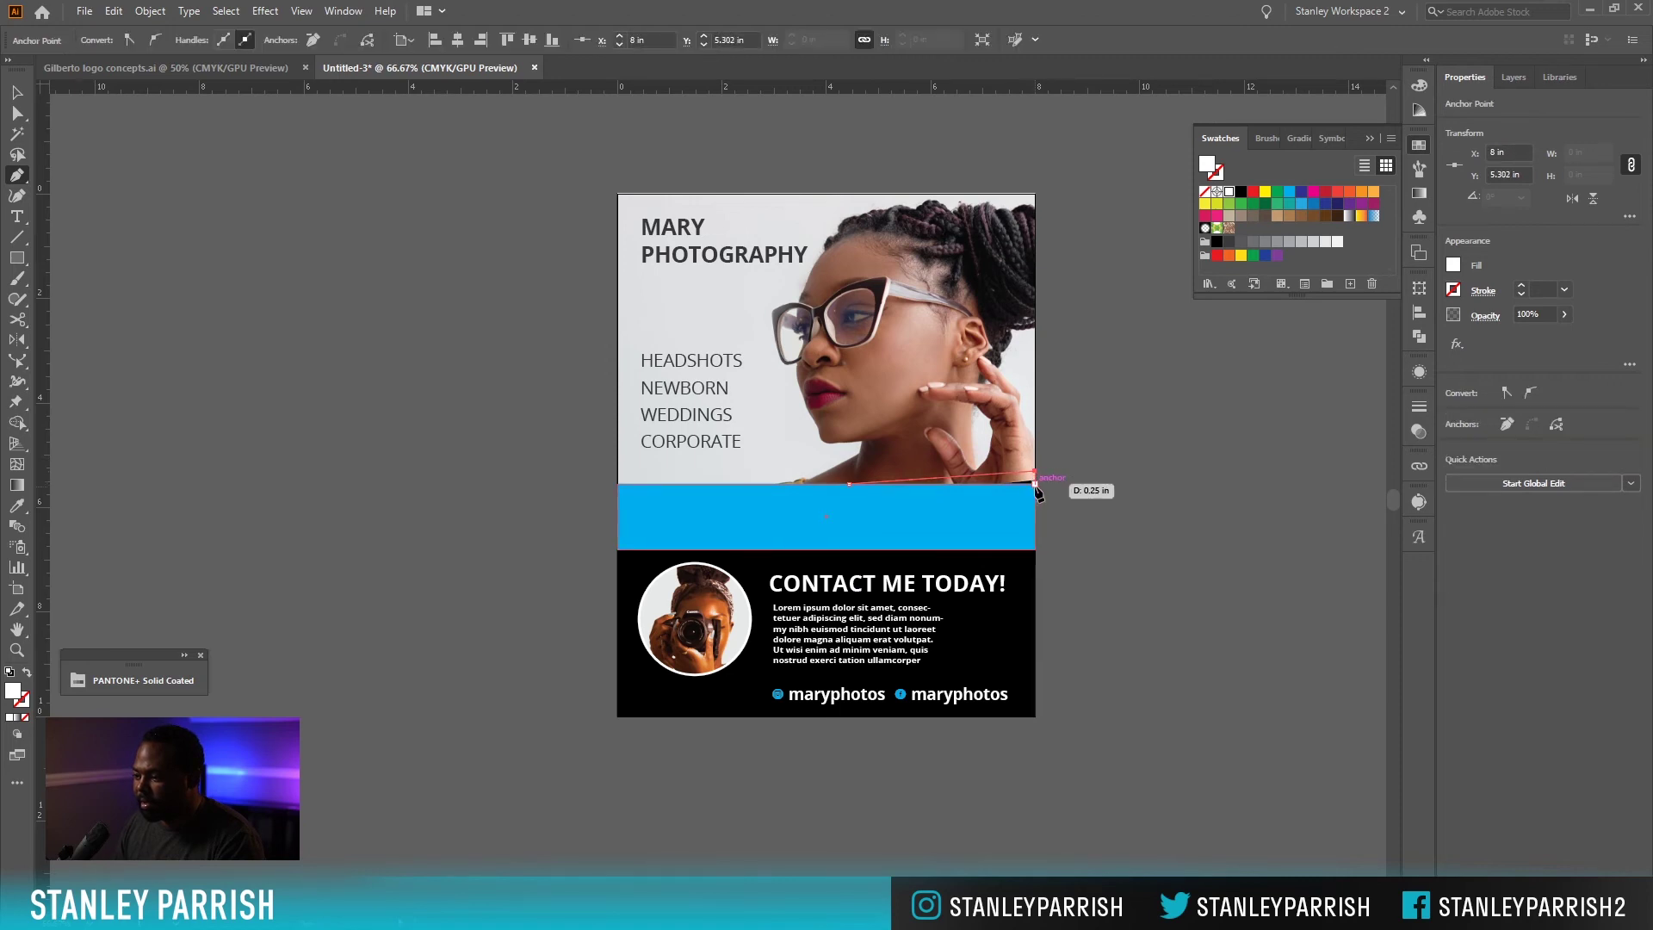
pyautogui.click(1036, 488)
pyautogui.click(850, 484)
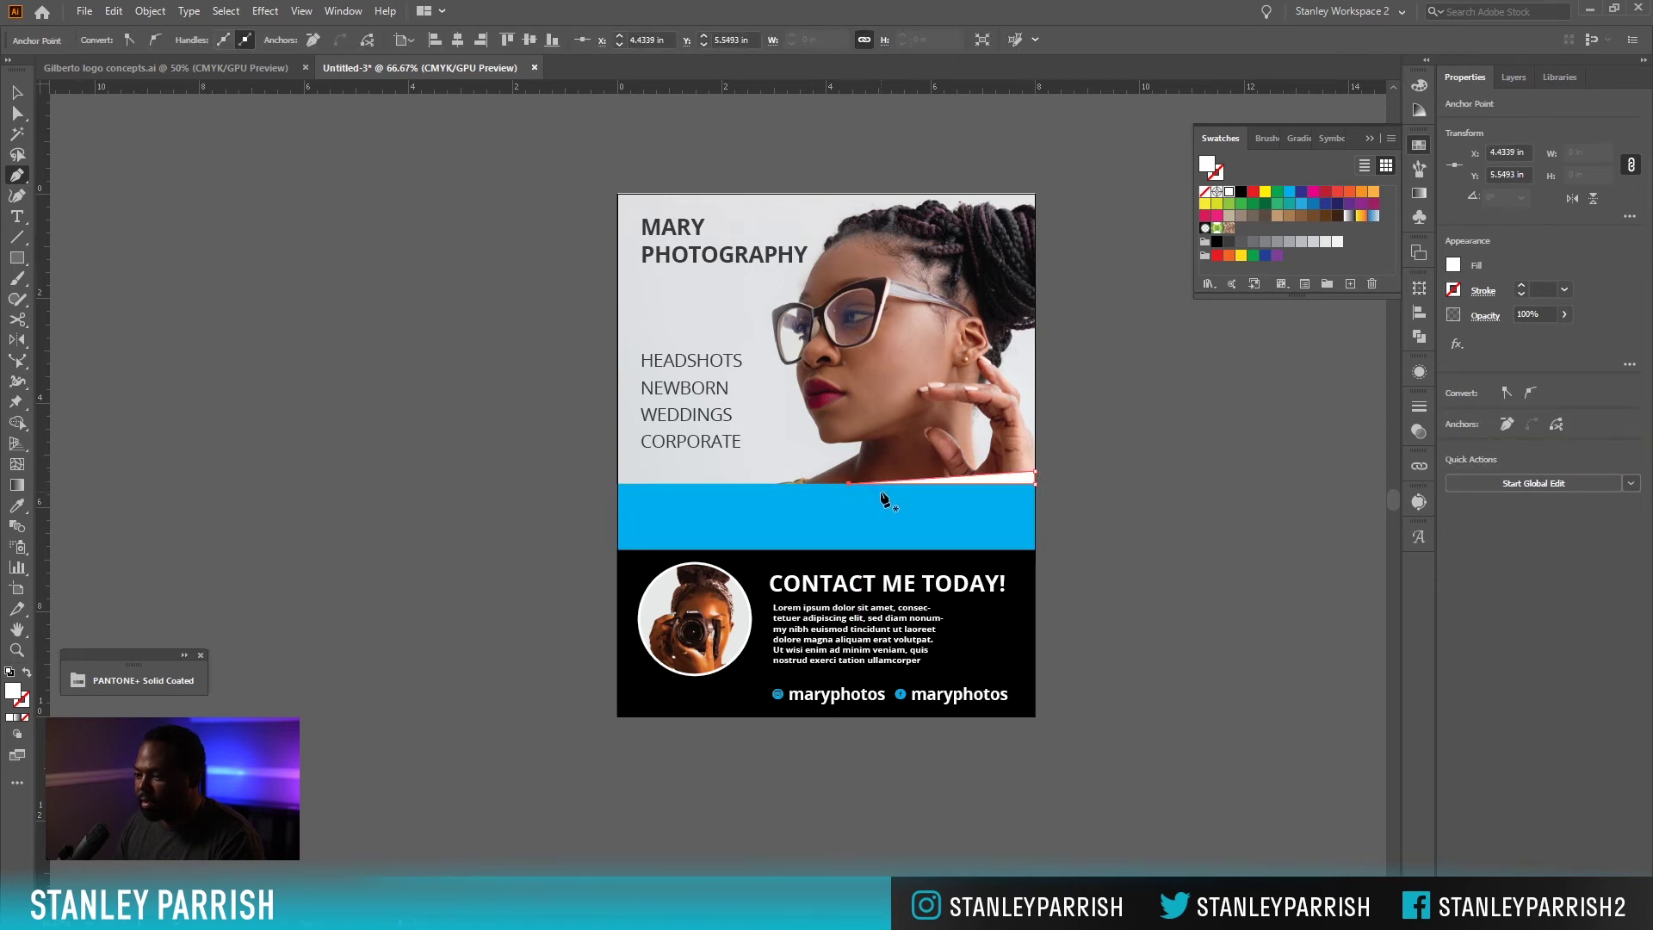
# Draw a second white wedge from about X 3.81 in on the band's top edge to the flyer's left edge at about Y 5.93 in.
pyautogui.click(816, 485)
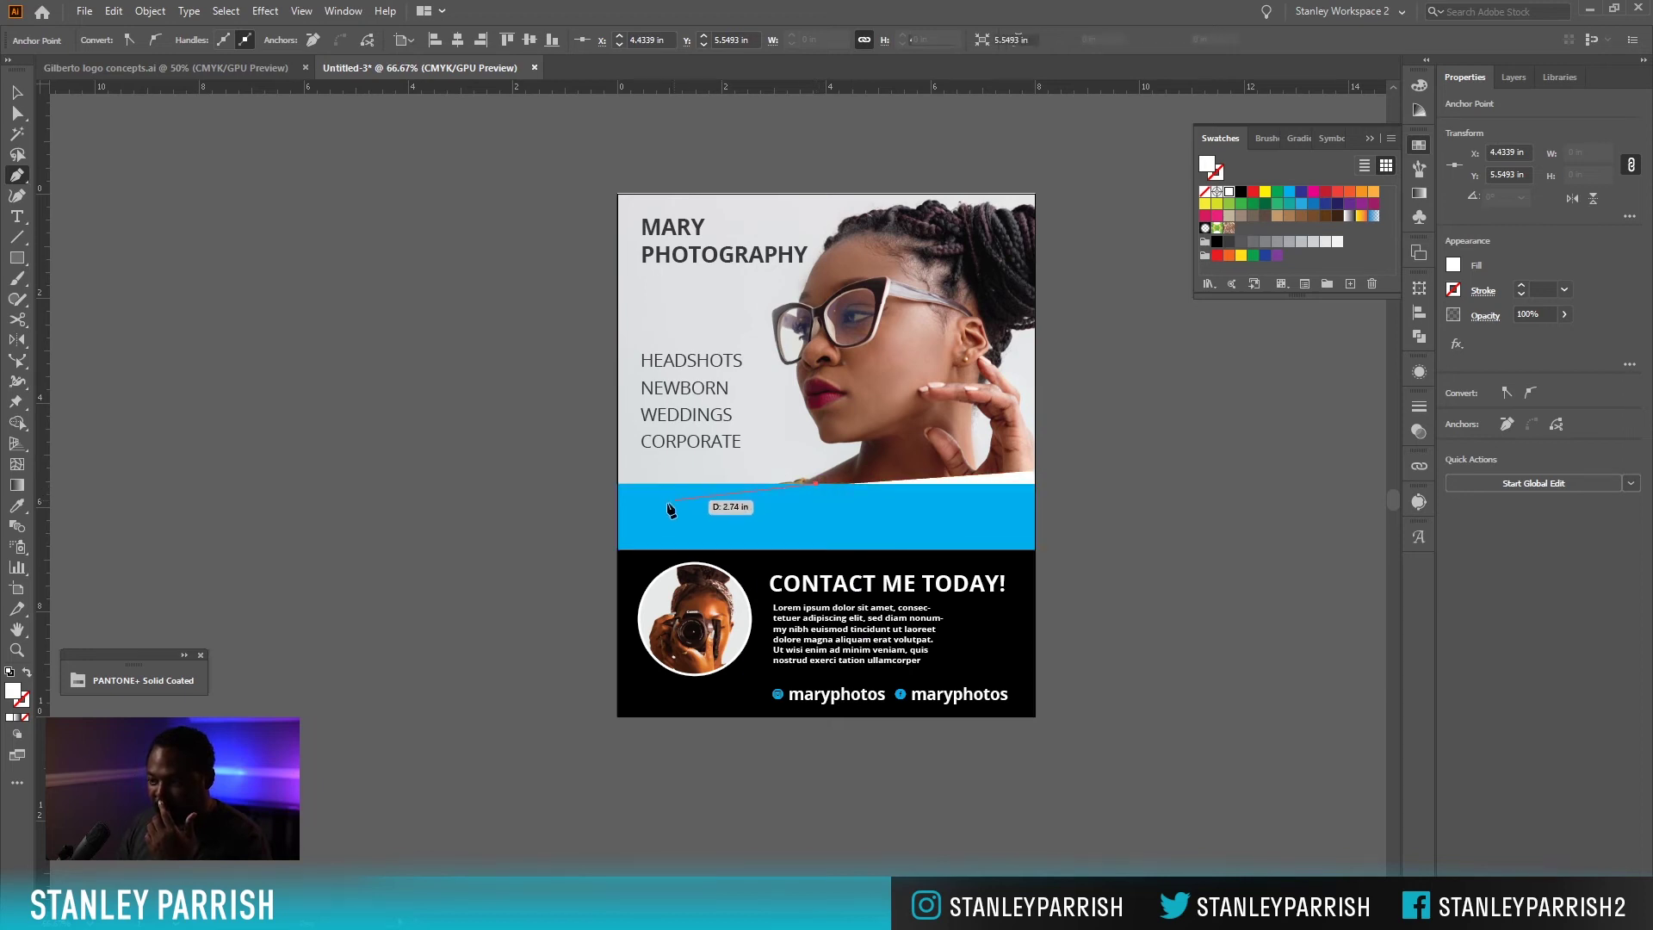
pyautogui.moveTo(616, 483); pyautogui.dragTo(619, 501)
pyautogui.click(617, 484)
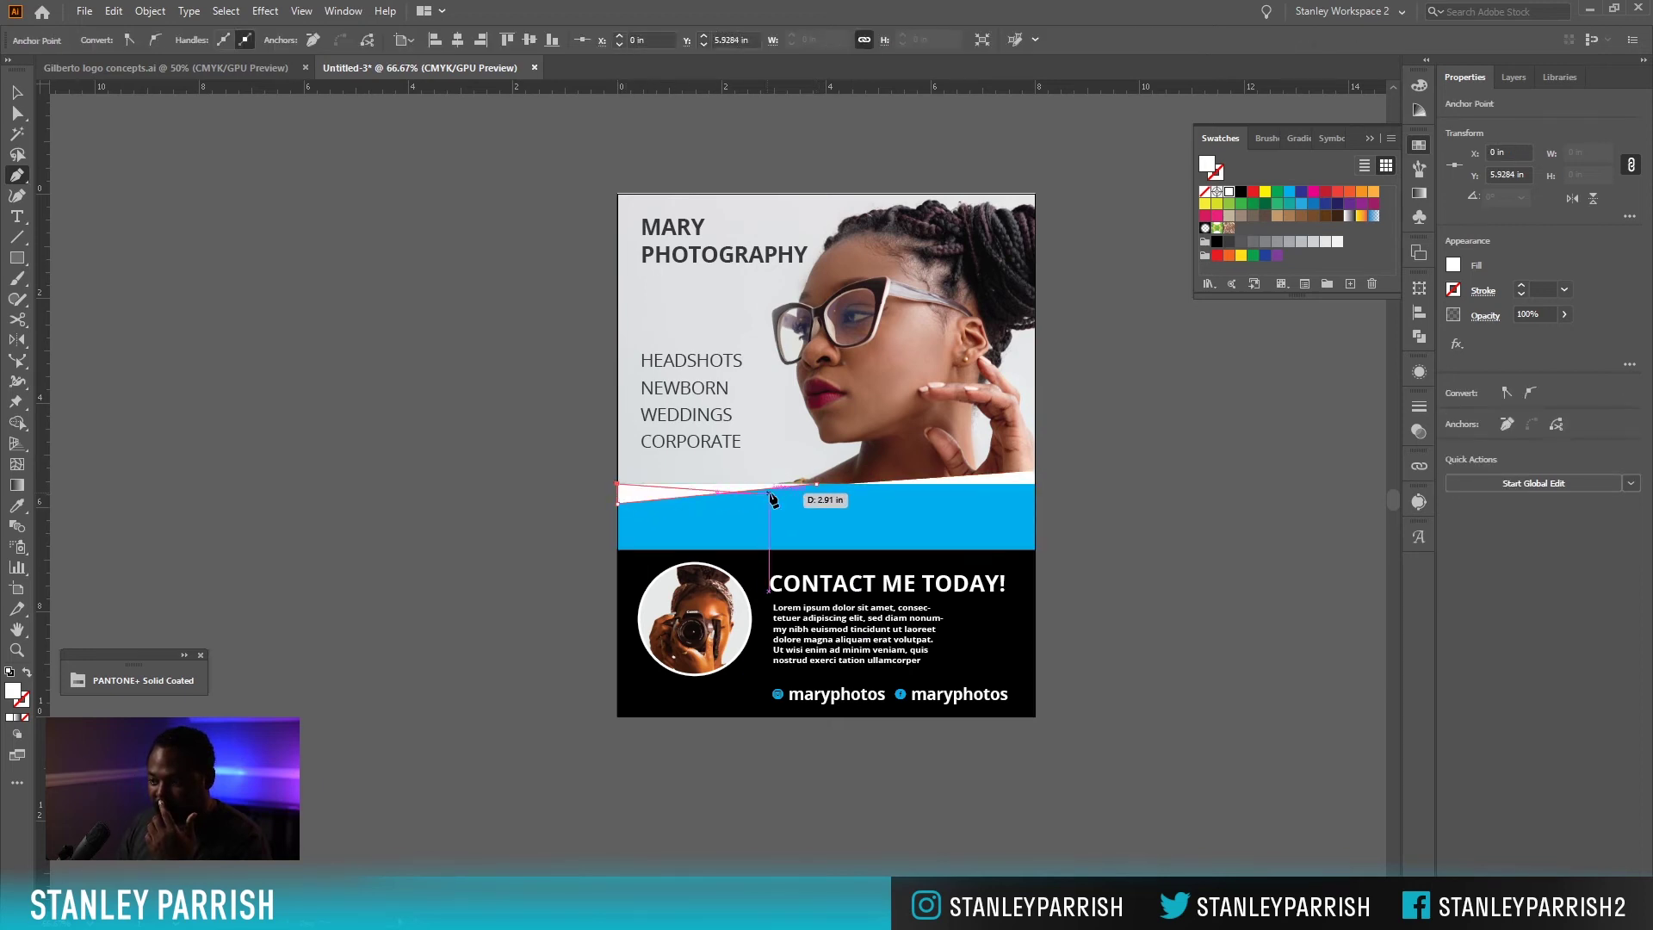
pyautogui.click(817, 484)
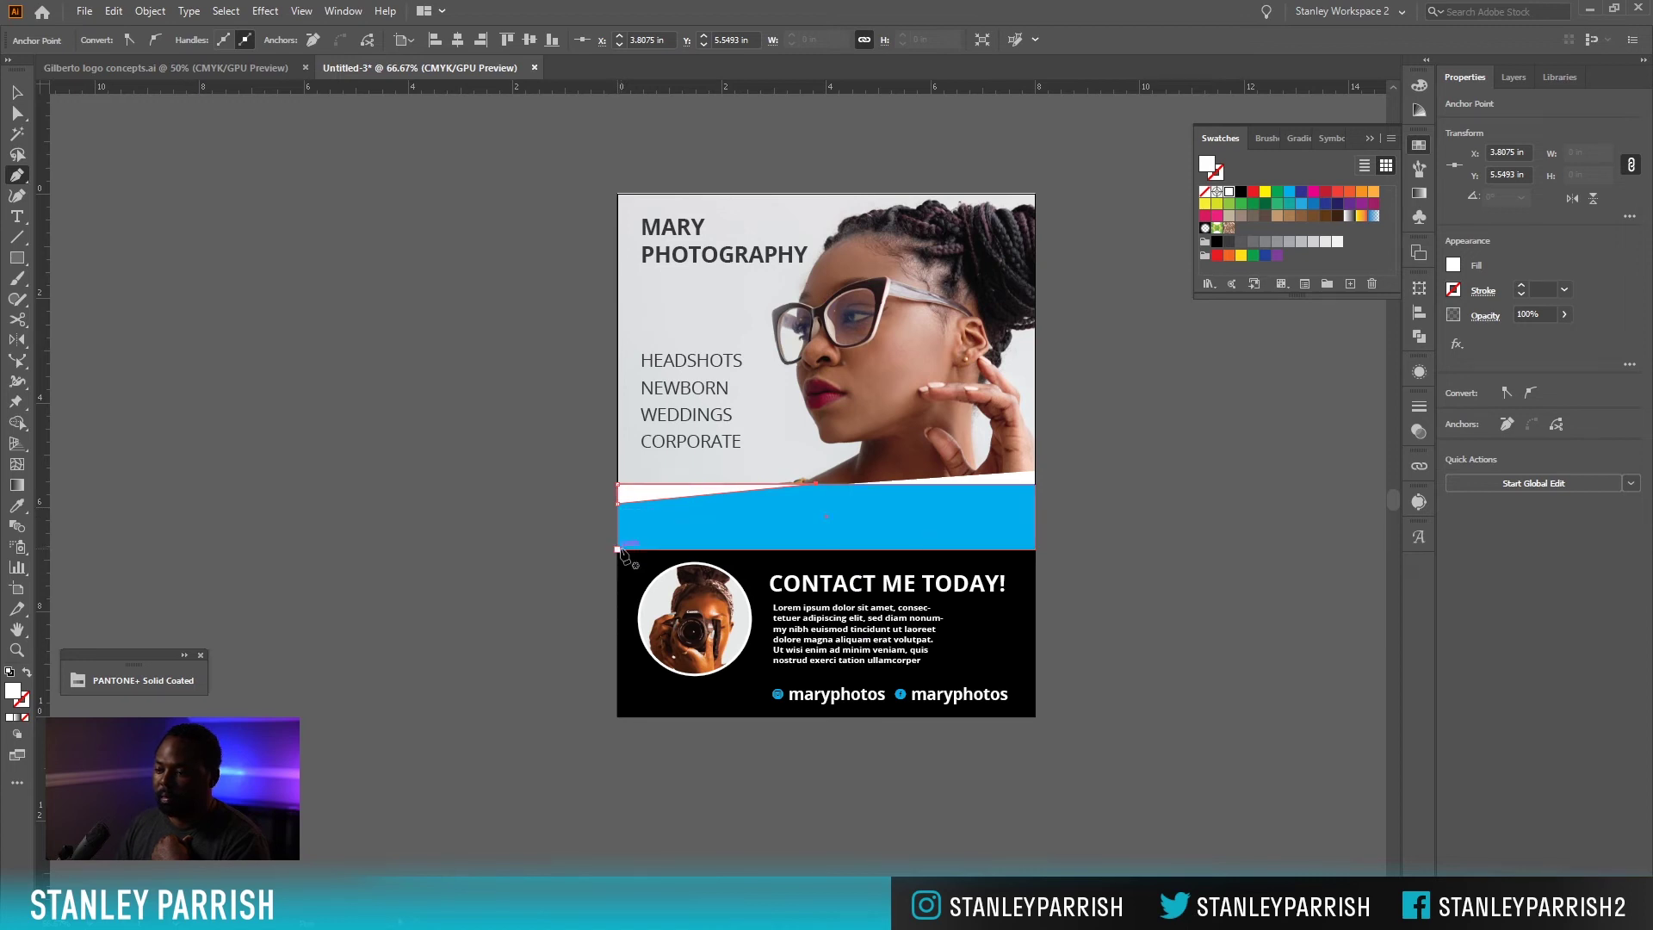
# Draw a long wedge from the blue band's lower-left corner to about X 7.25 in, Y 5.86 in and fill it black.
pyautogui.click(617, 549)
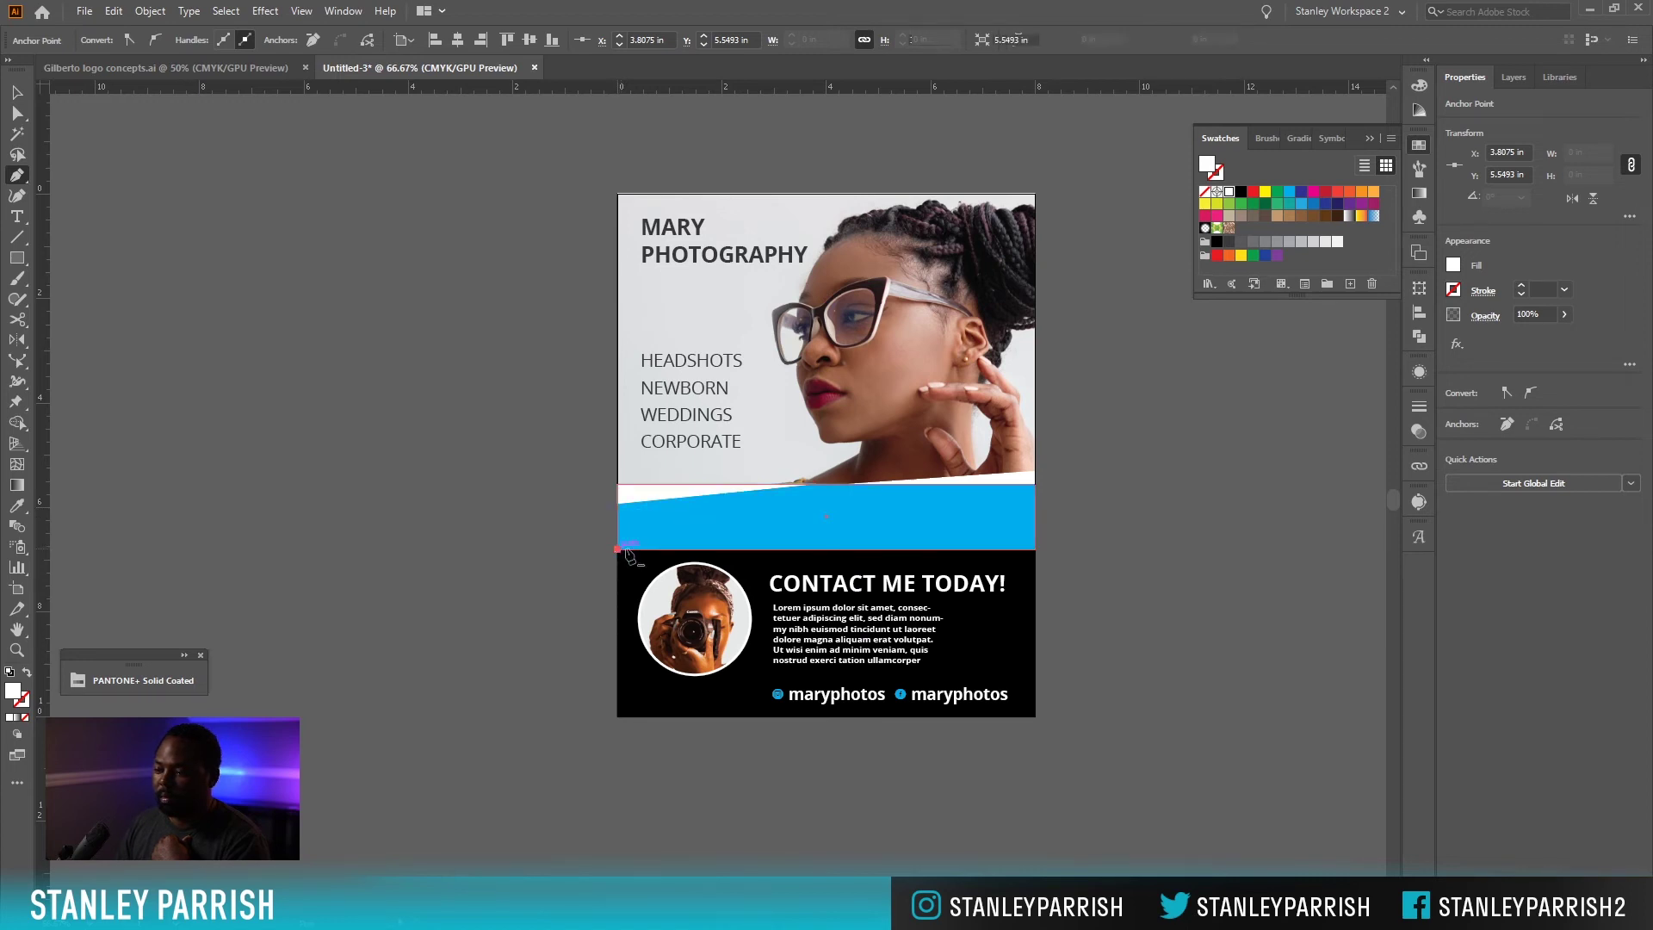
pyautogui.click(996, 500)
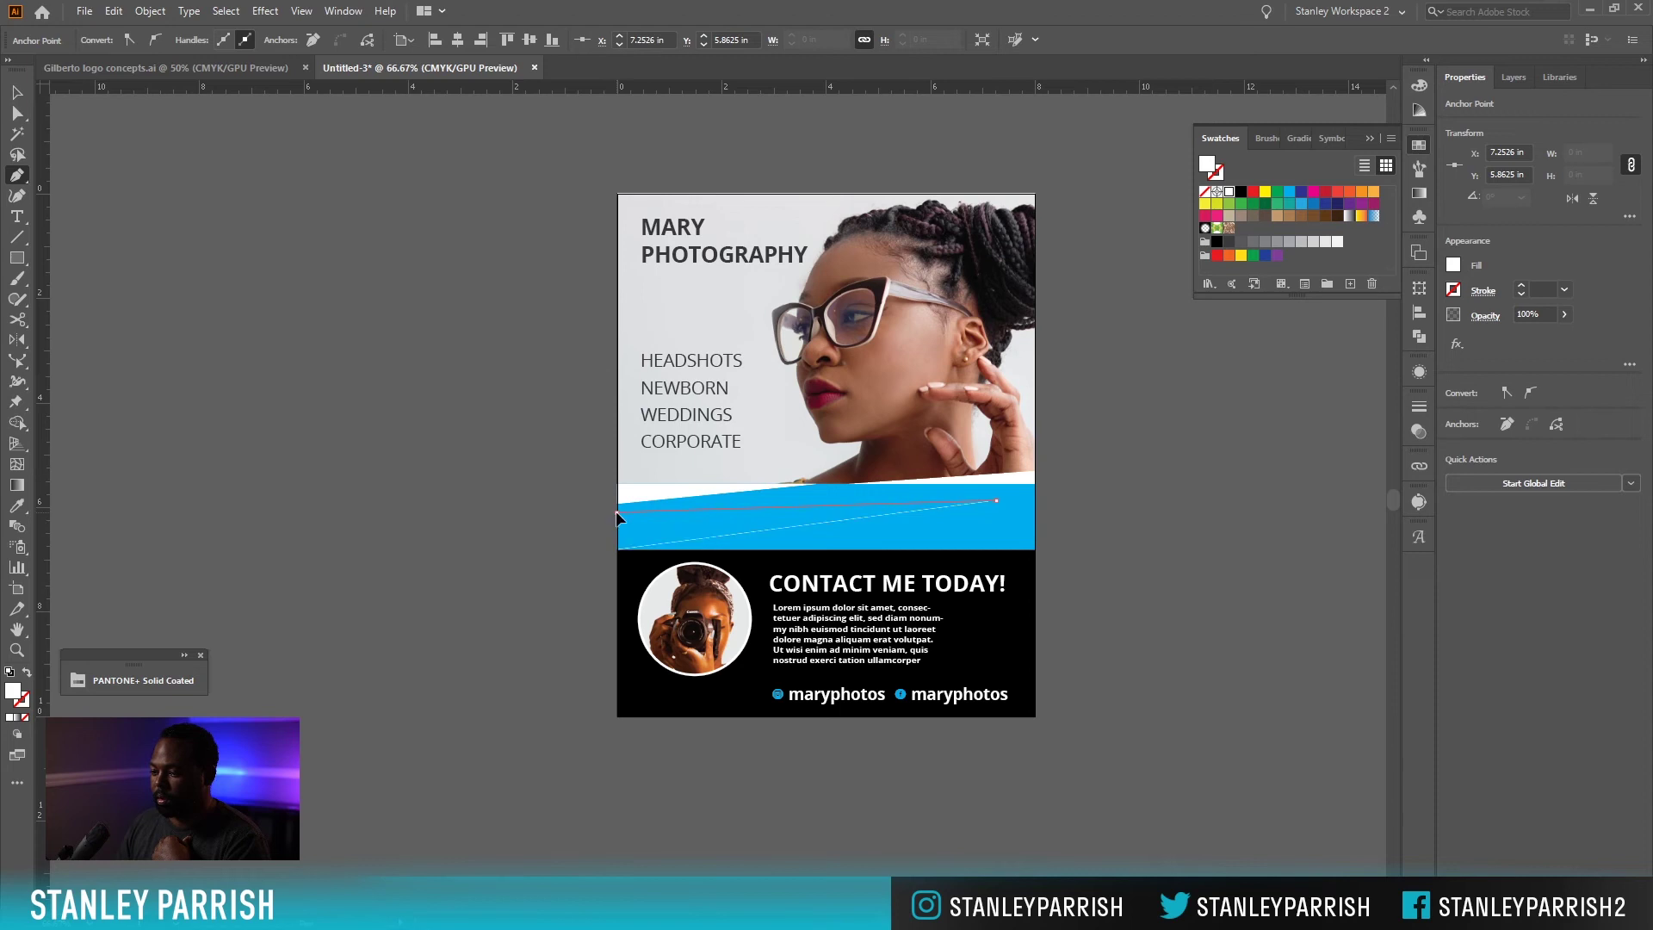
pyautogui.click(617, 512)
pyautogui.press('v')
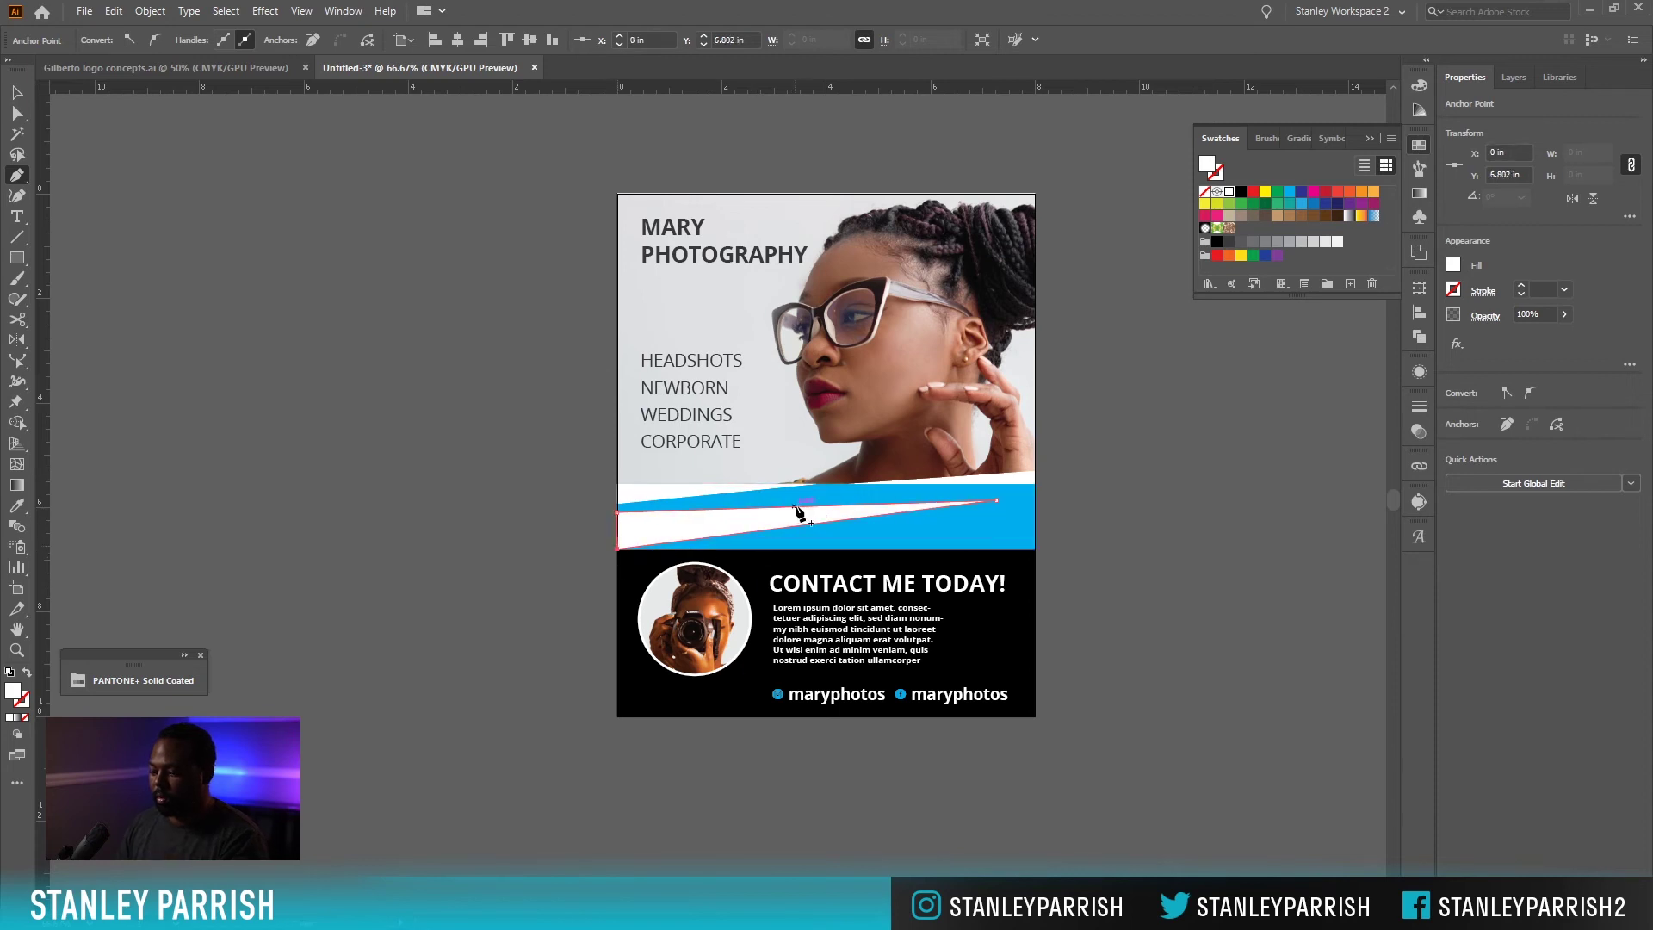
pyautogui.click(1241, 192)
pyautogui.click(1093, 523)
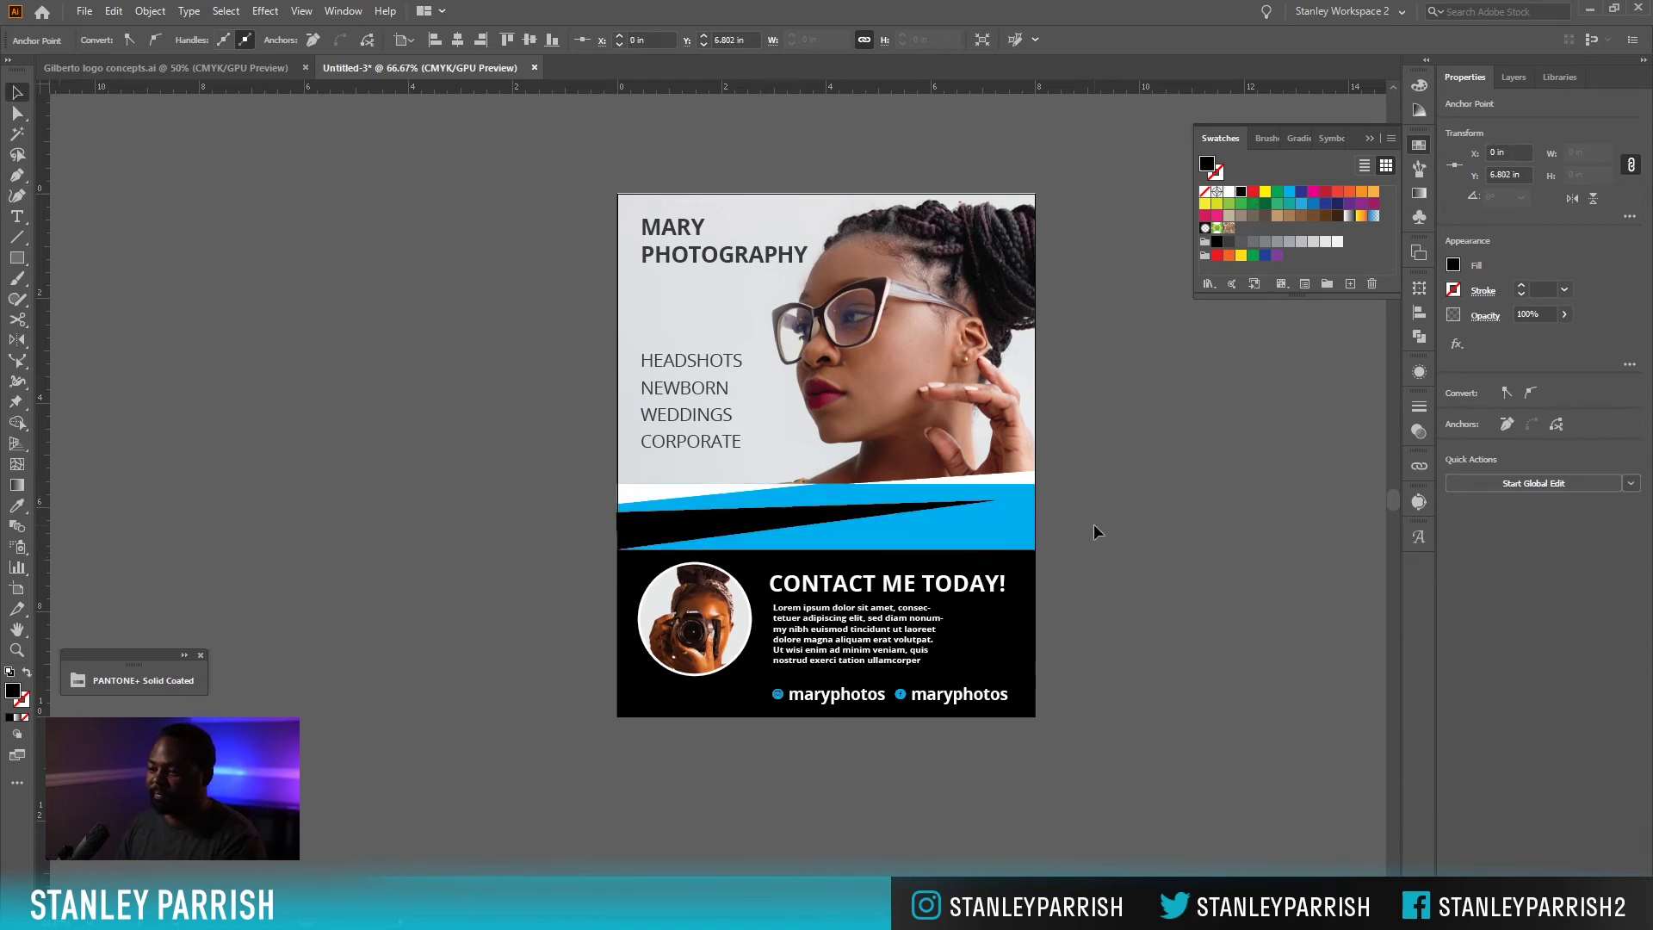
# Raise the black wedge's lower-left anchor point along the flyer's left edge to make the wedge thinner.
pyautogui.press('a')
pyautogui.click(641, 538)
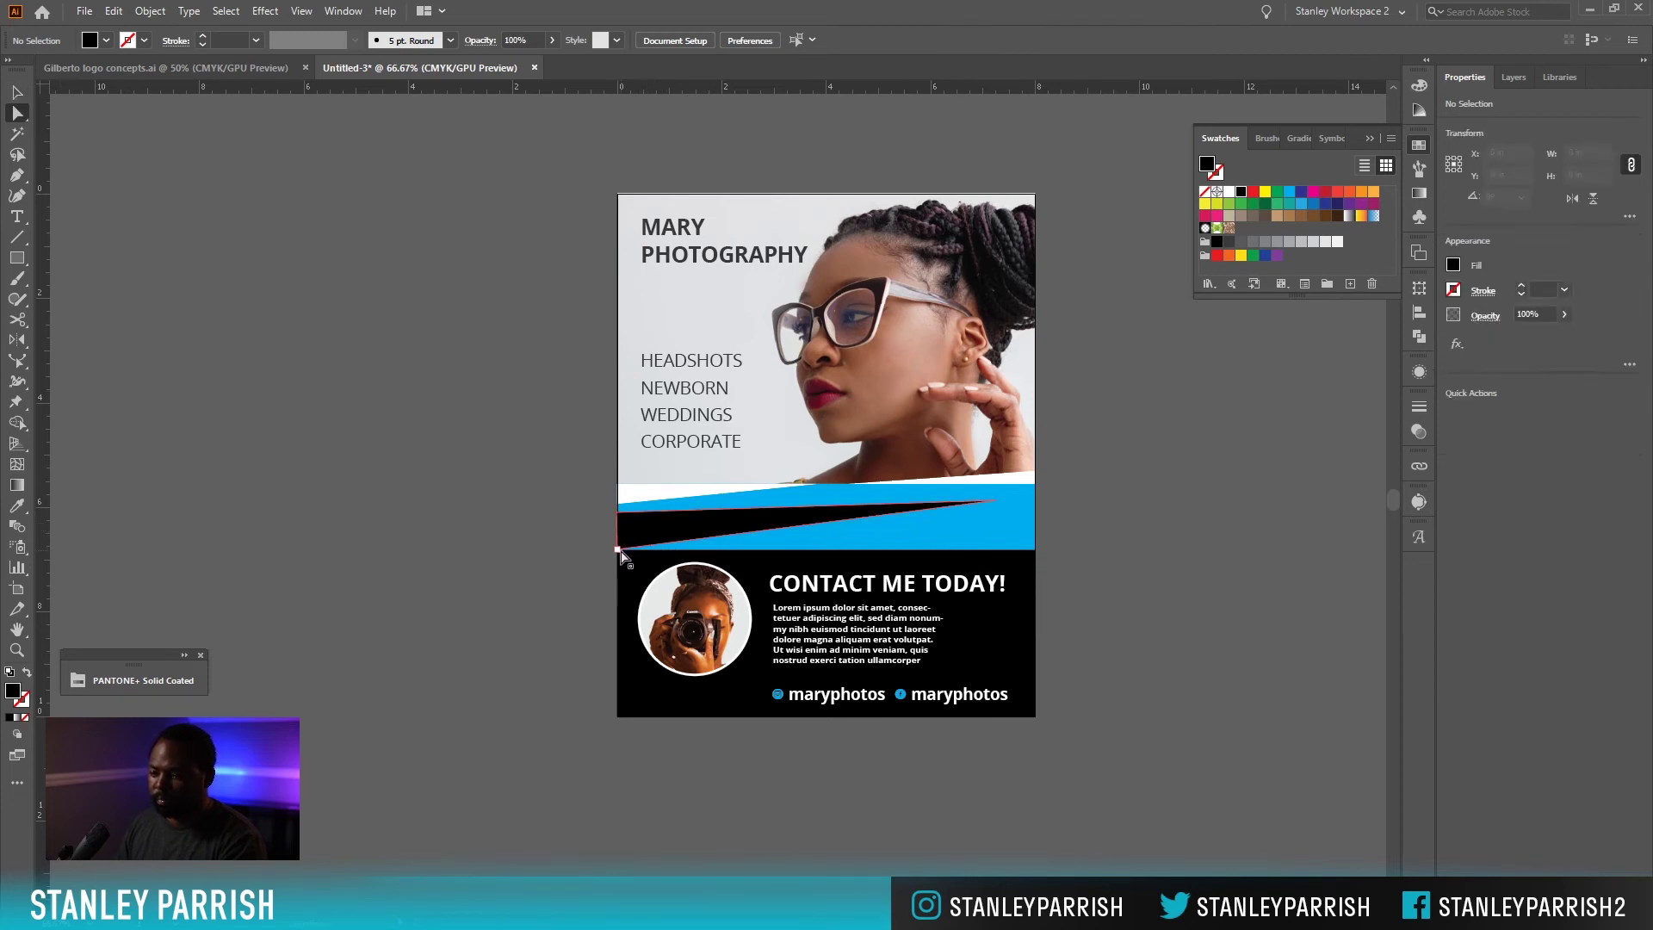
pyautogui.click(618, 549)
pyautogui.click(619, 550)
pyautogui.moveTo(619, 549); pyautogui.dragTo(620, 538)
pyautogui.click(525, 549)
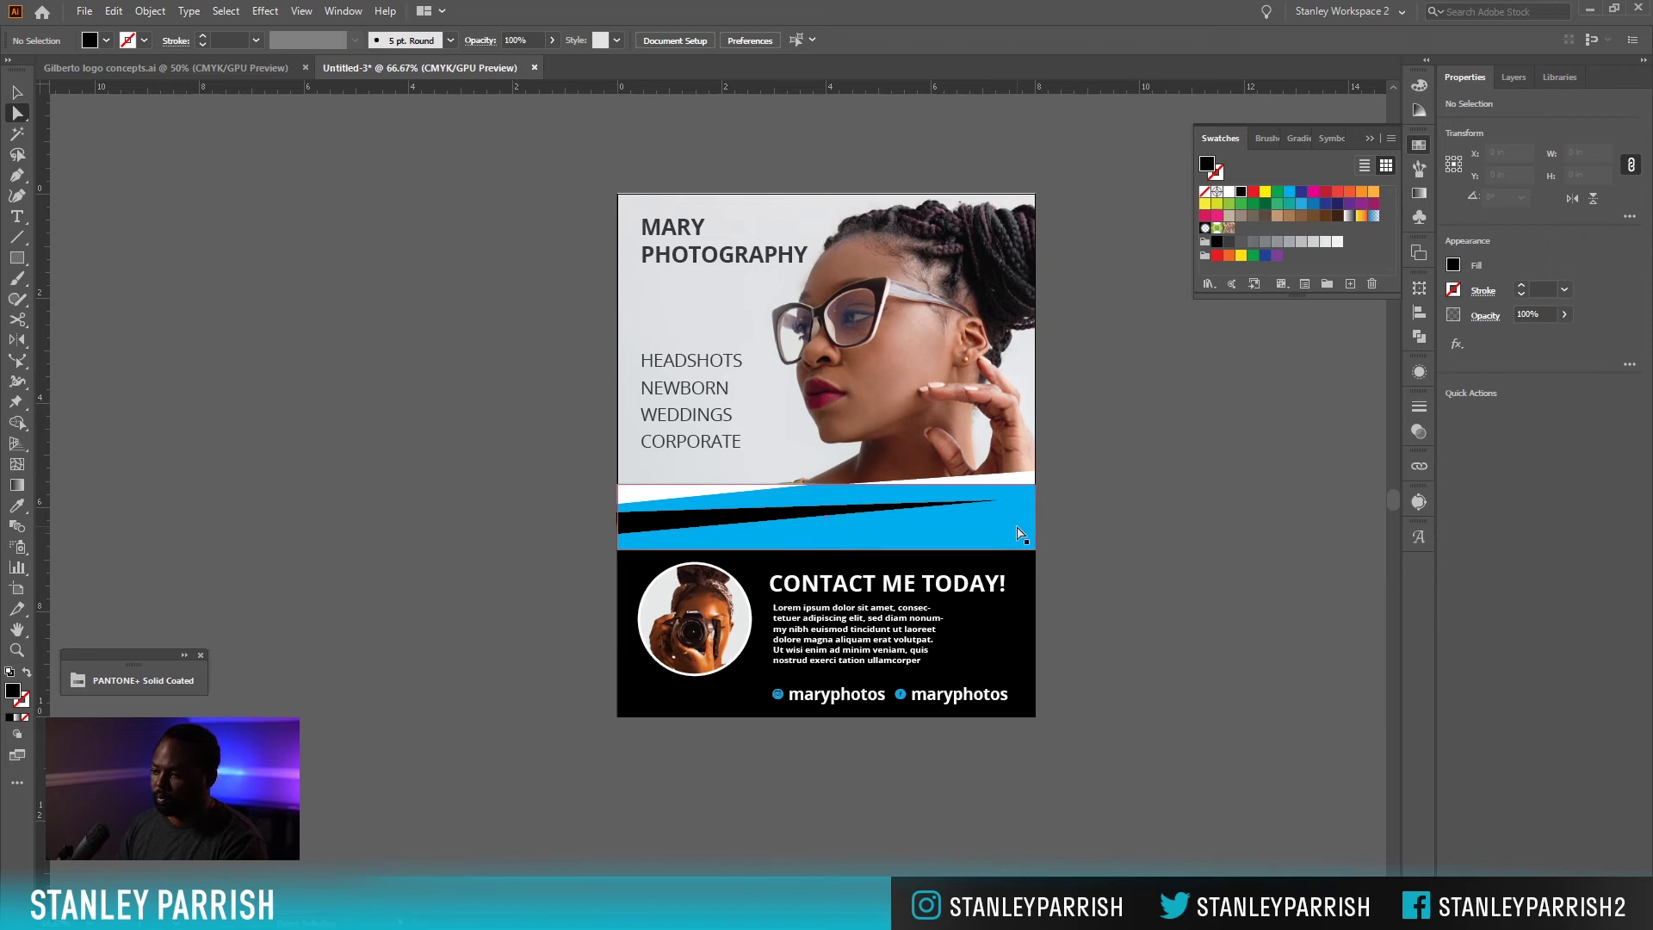
# Draw a black wedge from the flyer's right edge at about Y 6.01 in, pointing inward to about X 4.78 in, Y 6.39 in.
pyautogui.press('p')
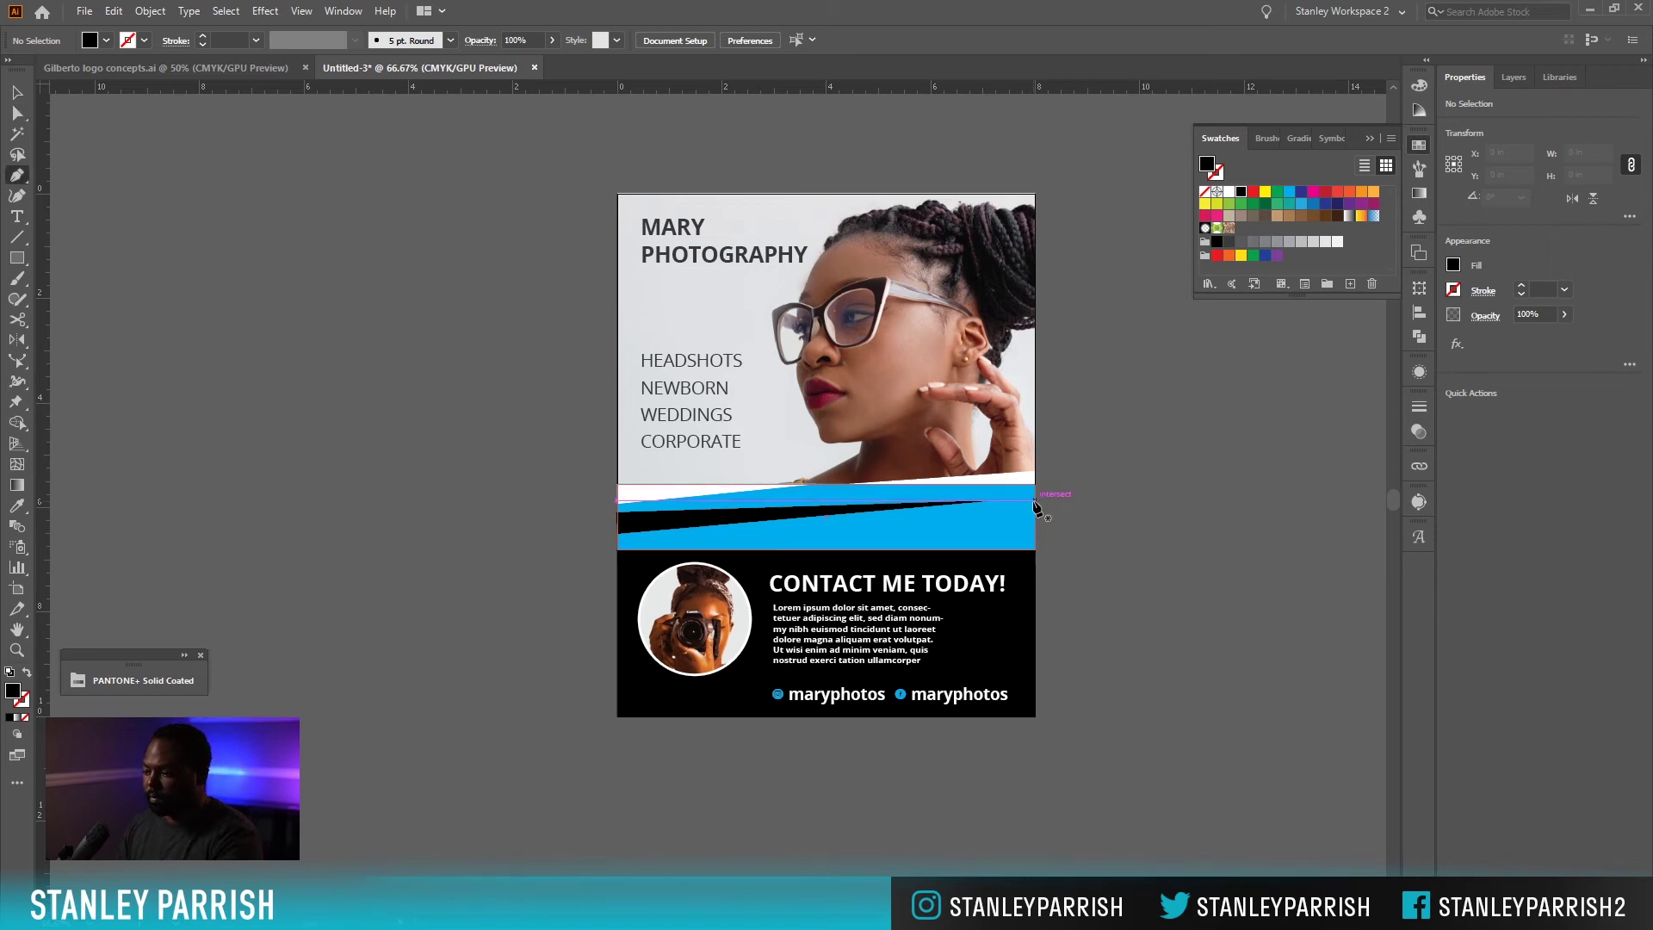
pyautogui.click(1035, 510)
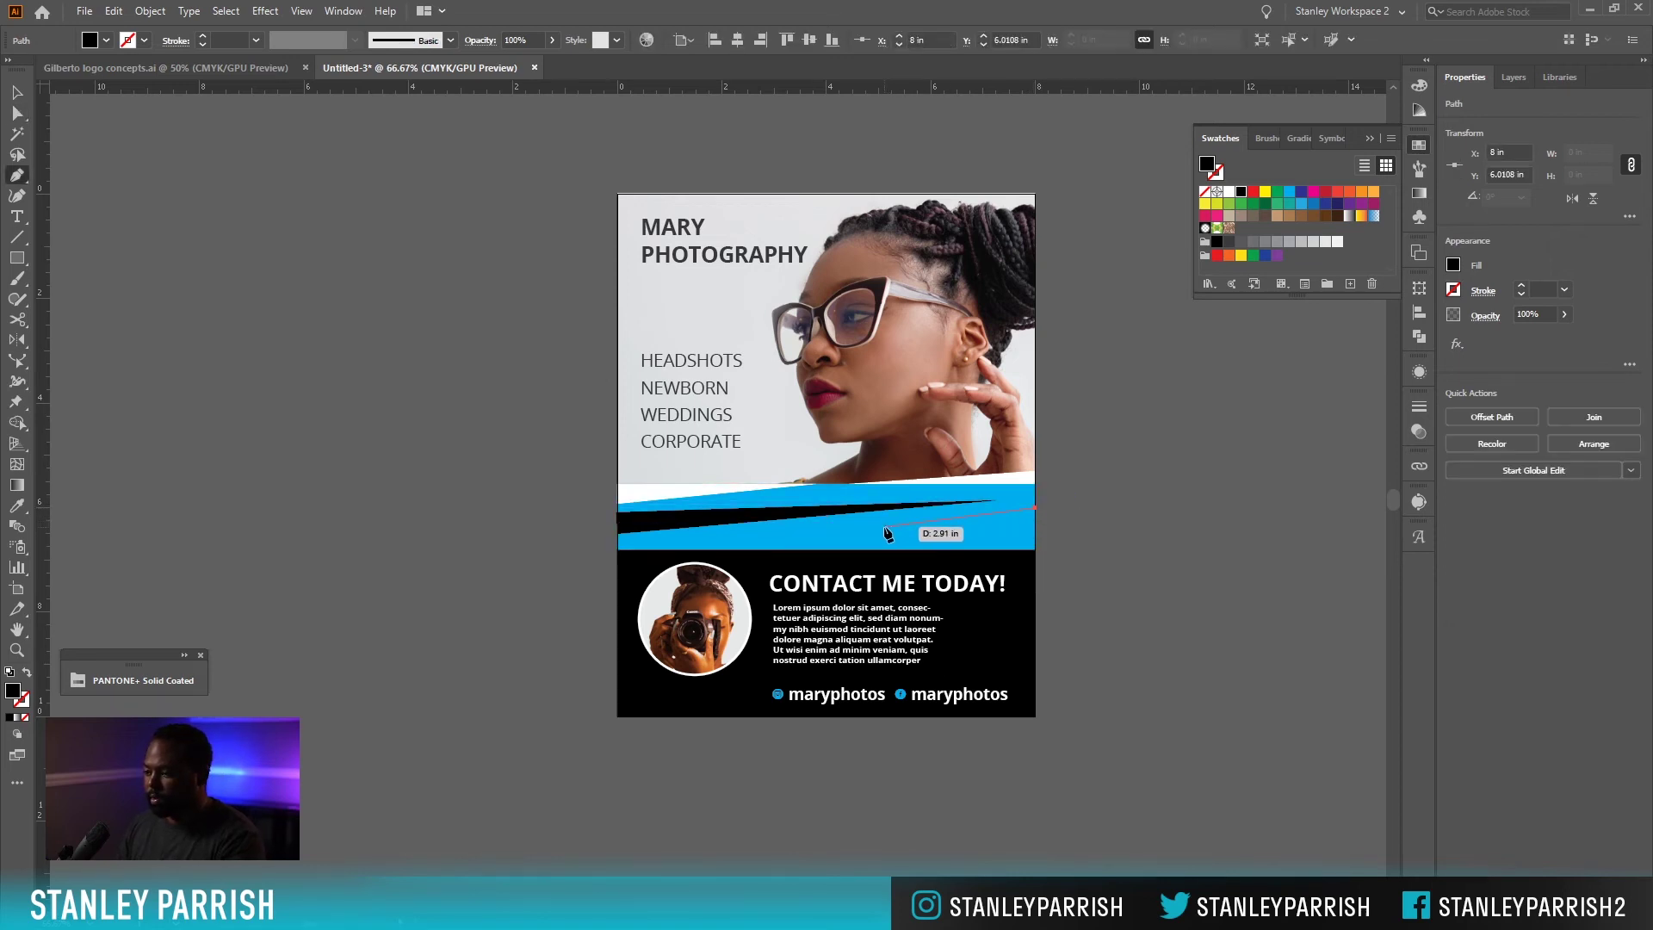
pyautogui.click(867, 528)
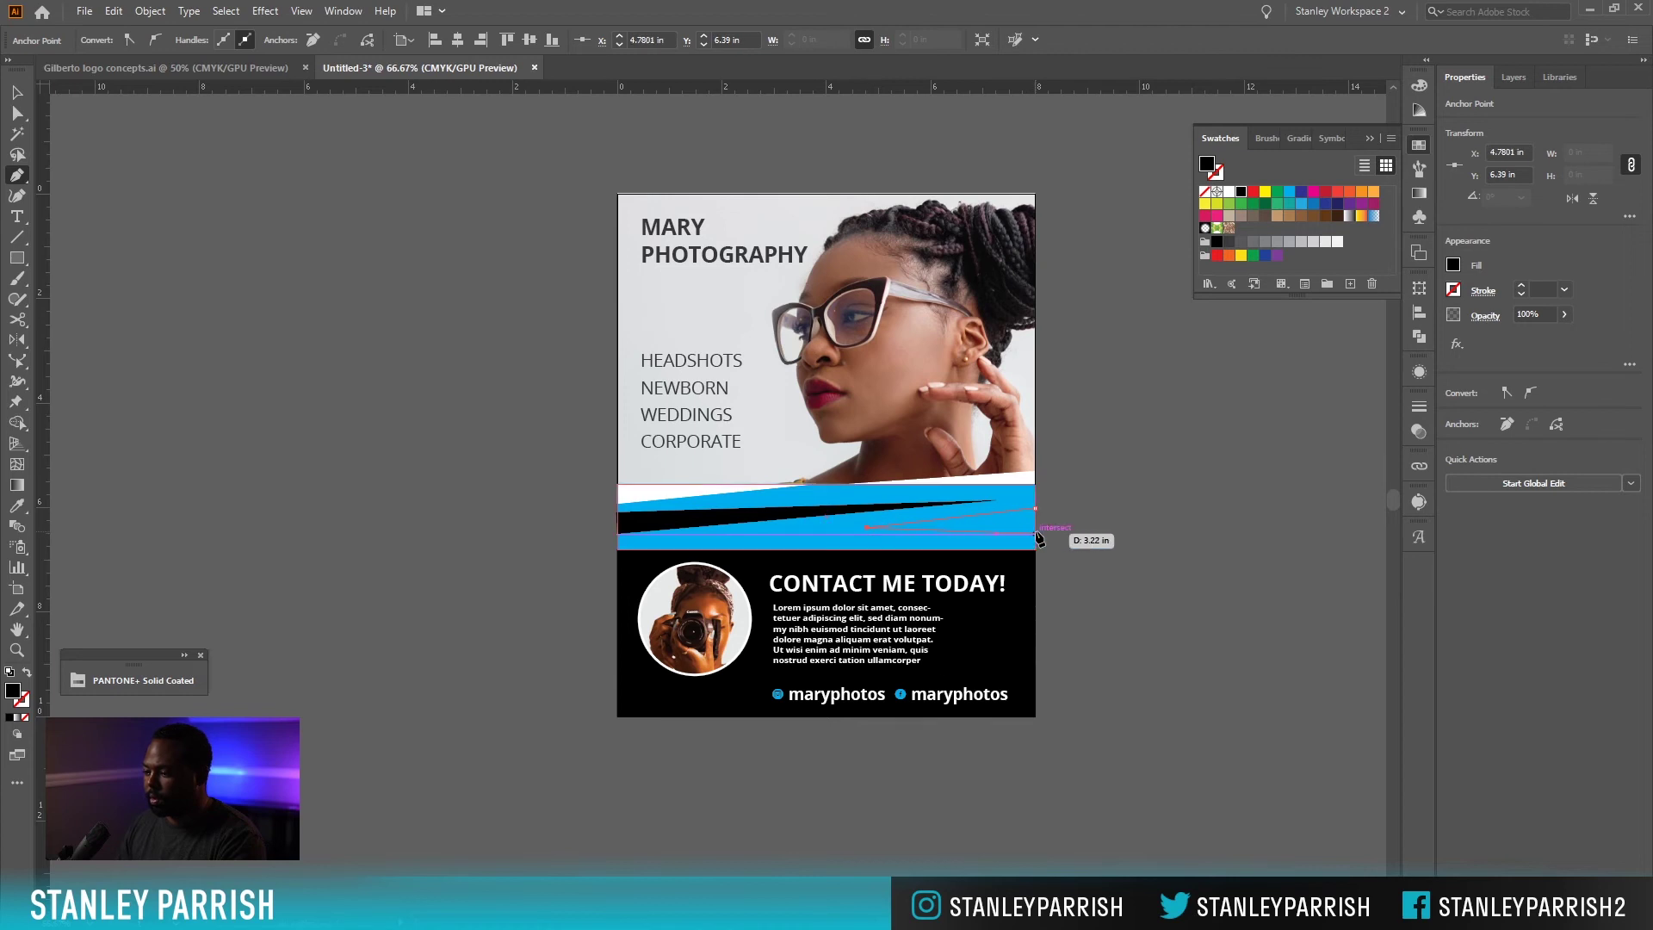
pyautogui.click(1035, 533)
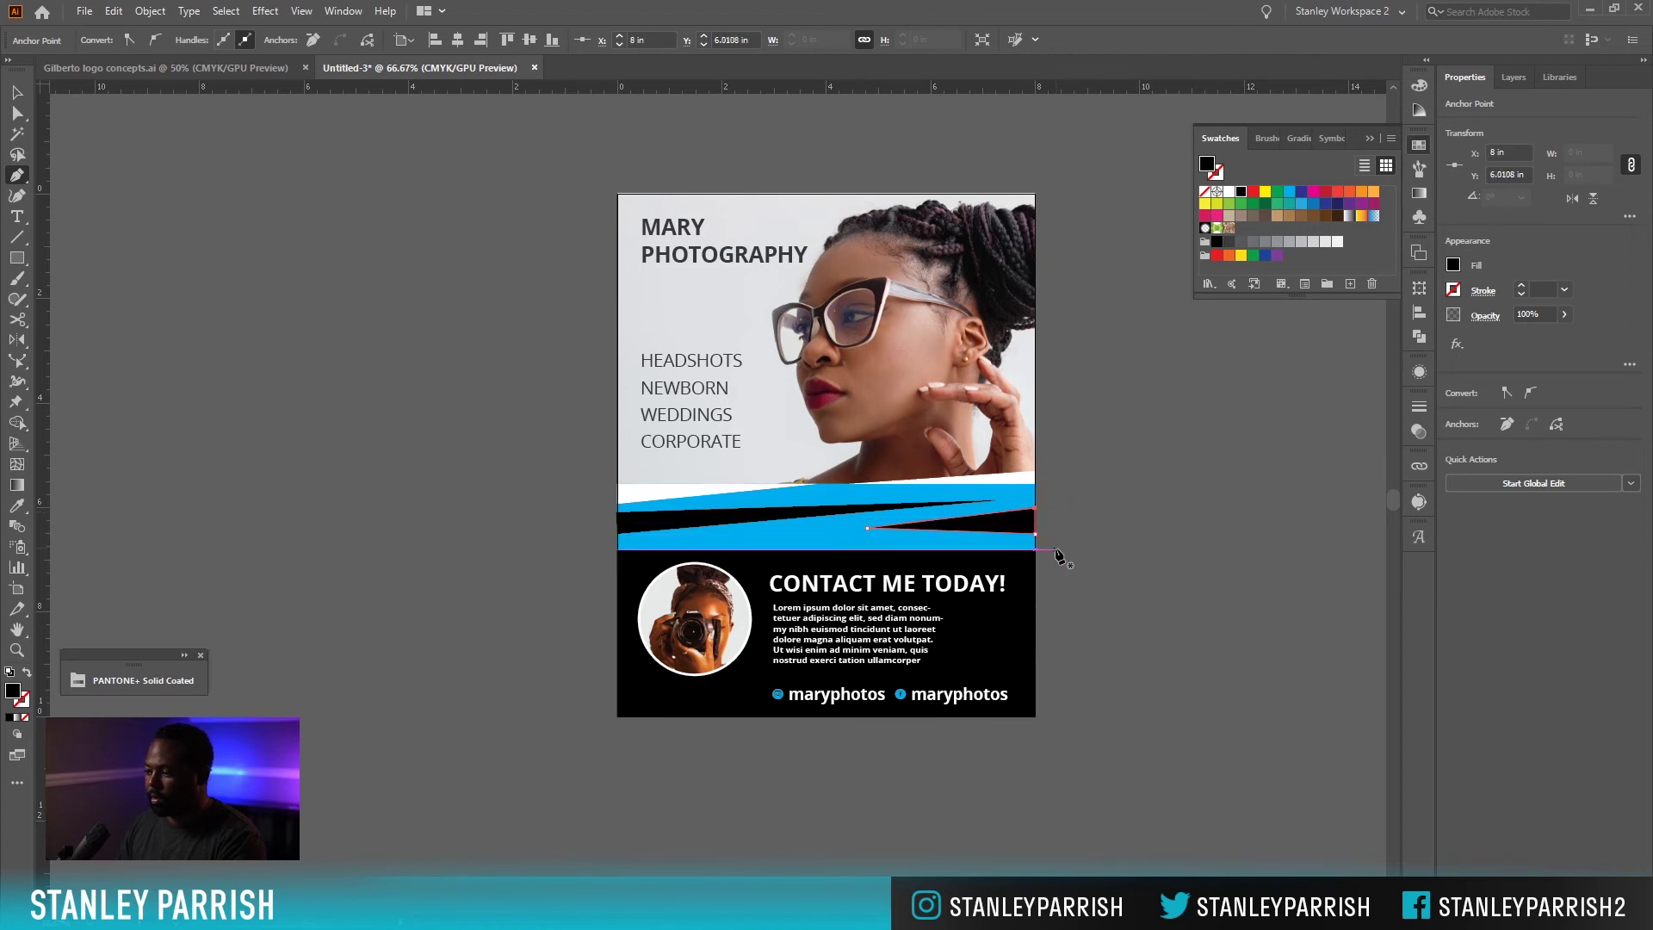
pyautogui.press('b')
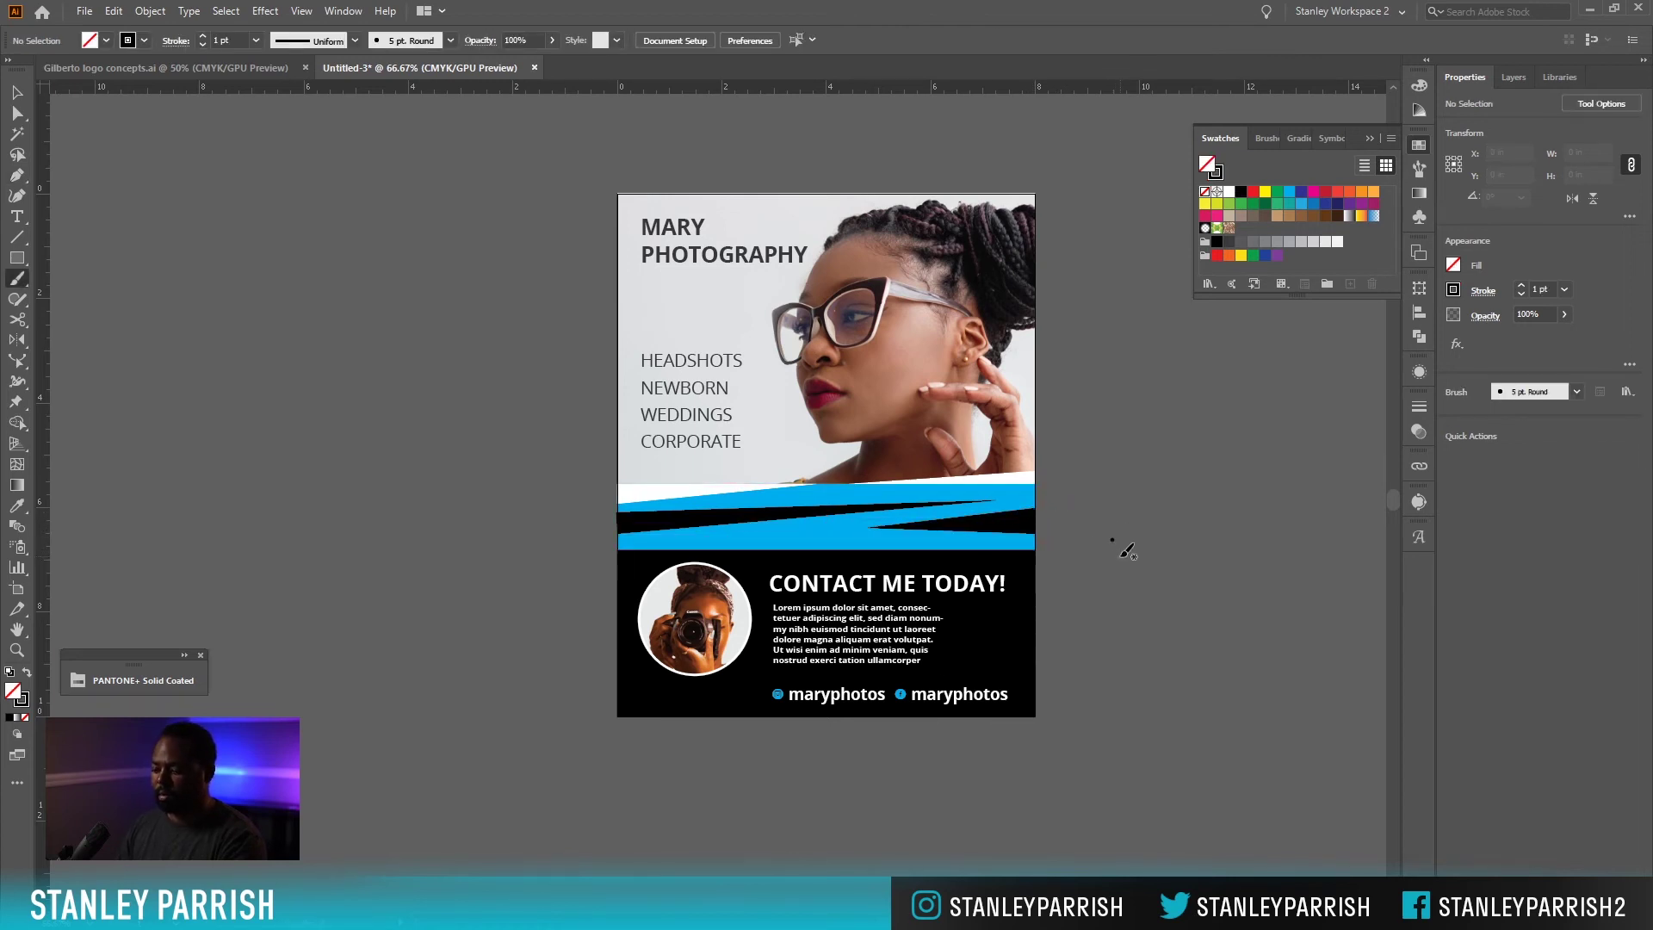
pyautogui.press('v')
pyautogui.click(1113, 541)
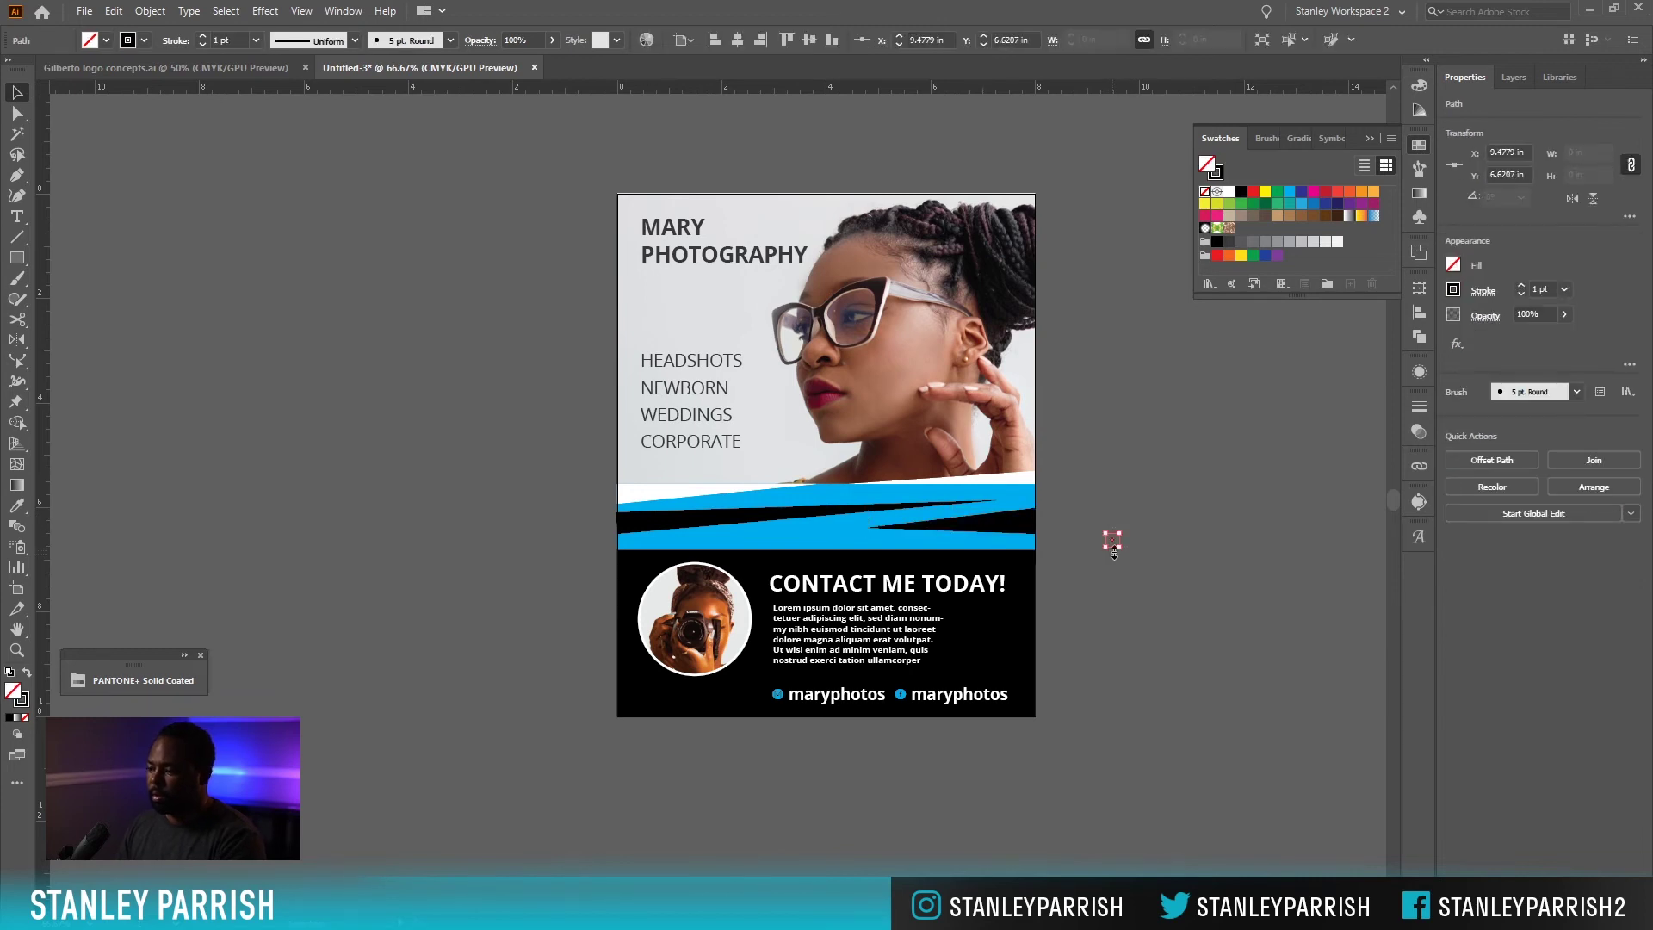
# Draw a thin wedge from the flyer's left edge at about Y 6.64–6.80 in to about X 5.31 in, Y 6.18 in and fill it white.
pyautogui.press('p')
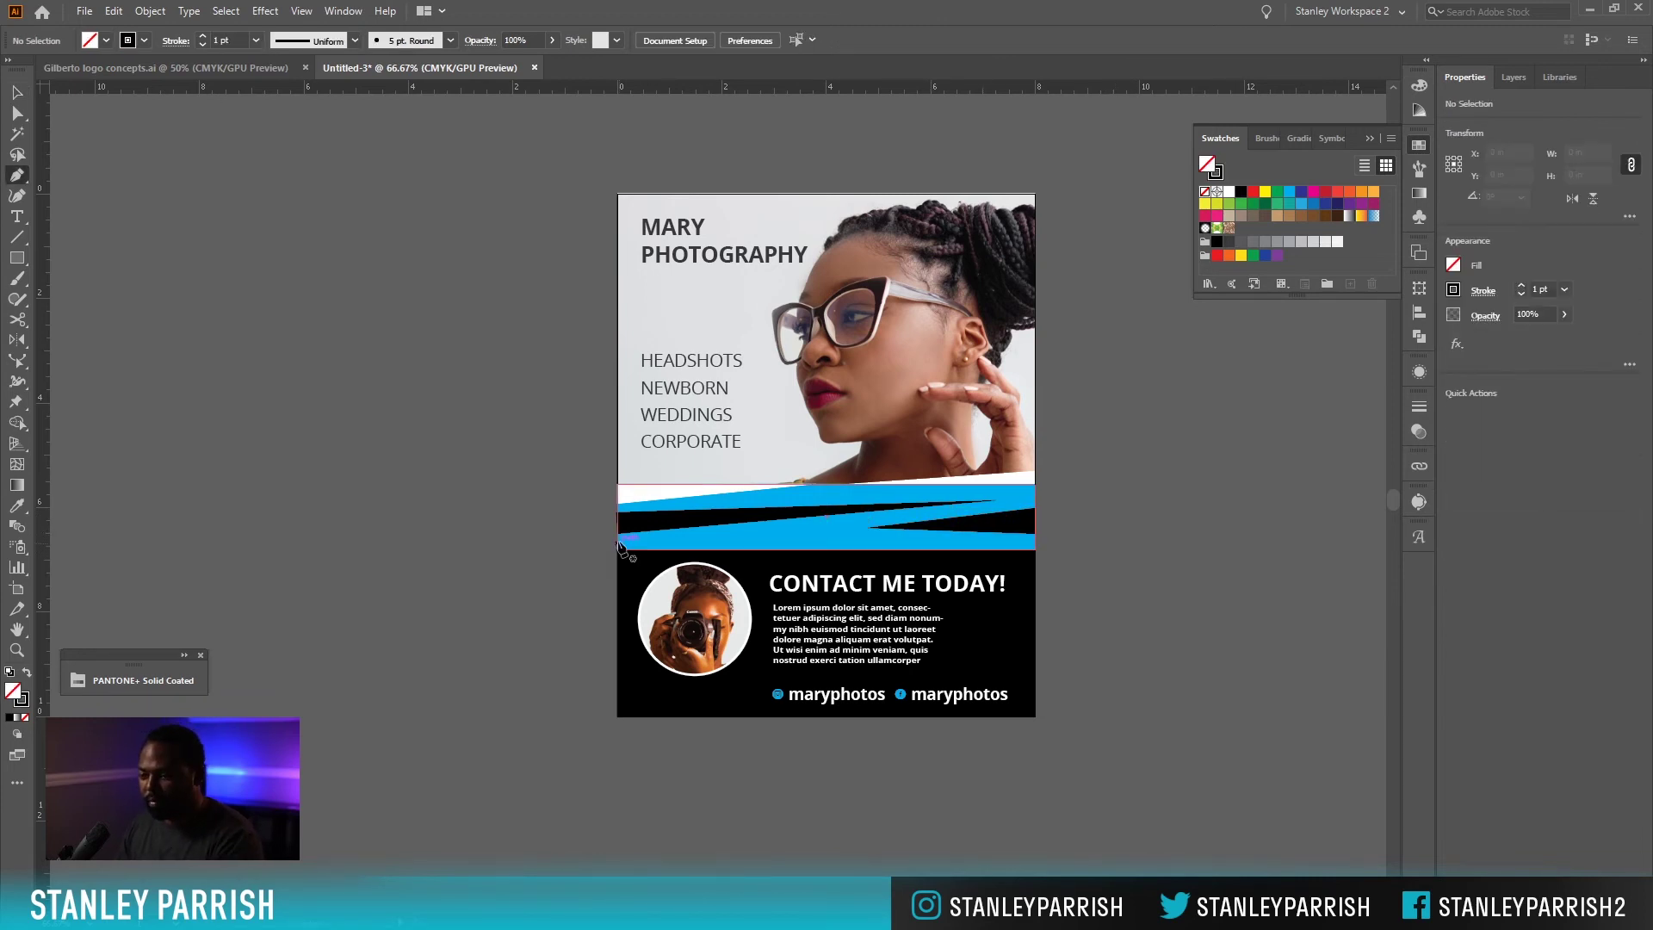
pyautogui.click(618, 541)
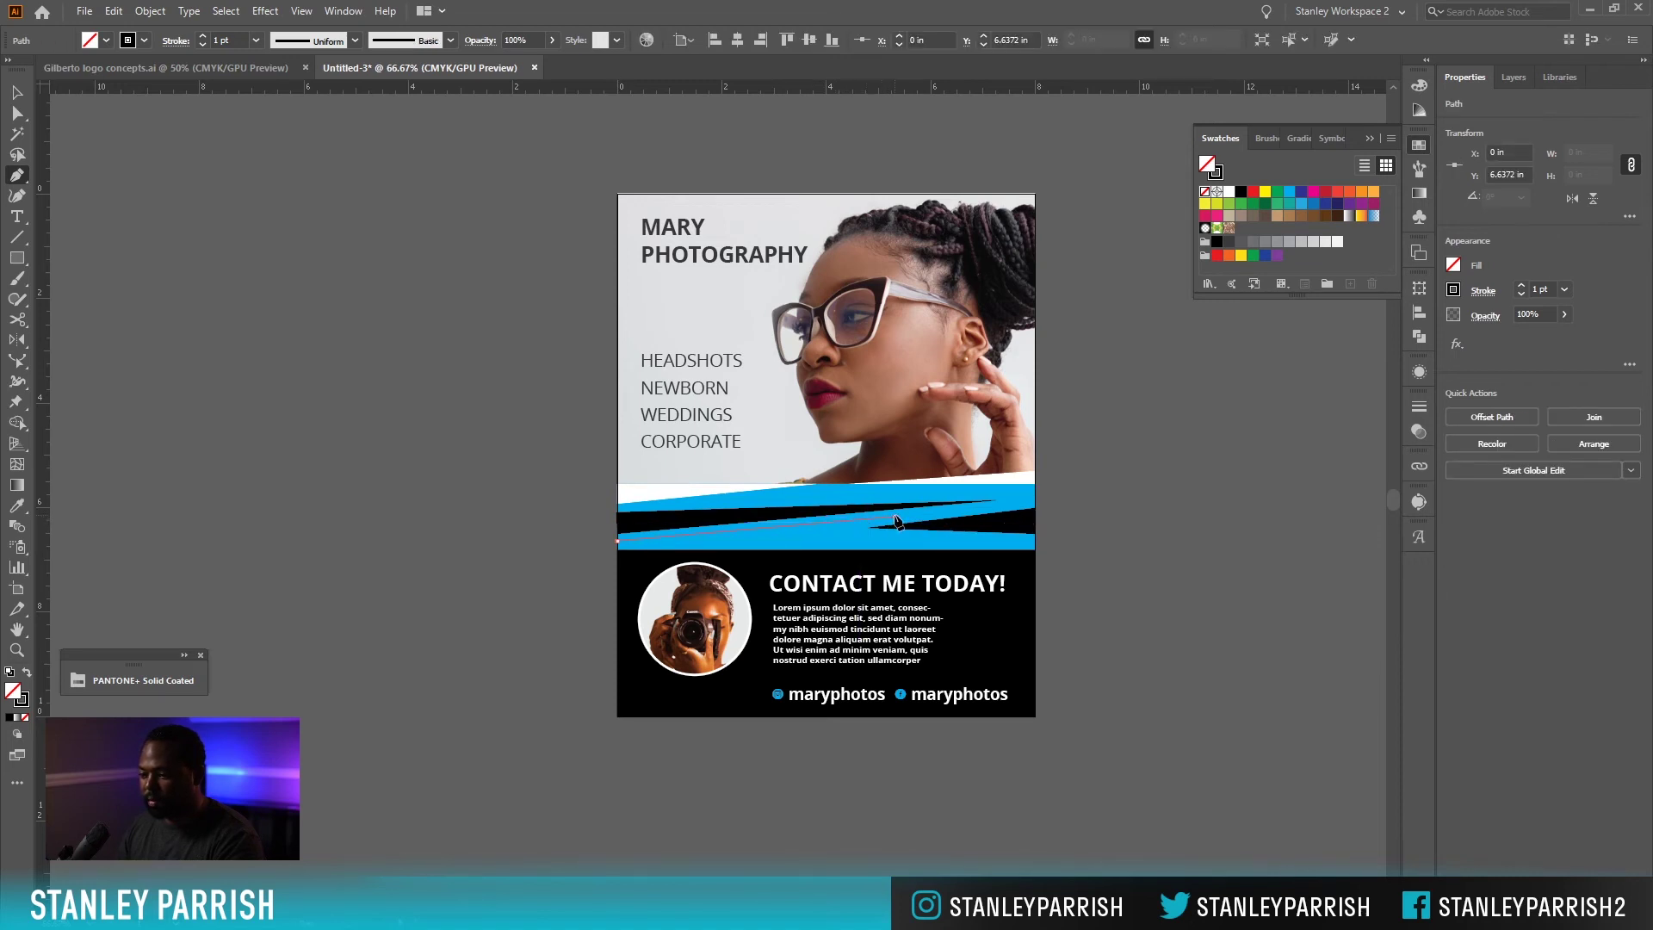
pyautogui.click(894, 516)
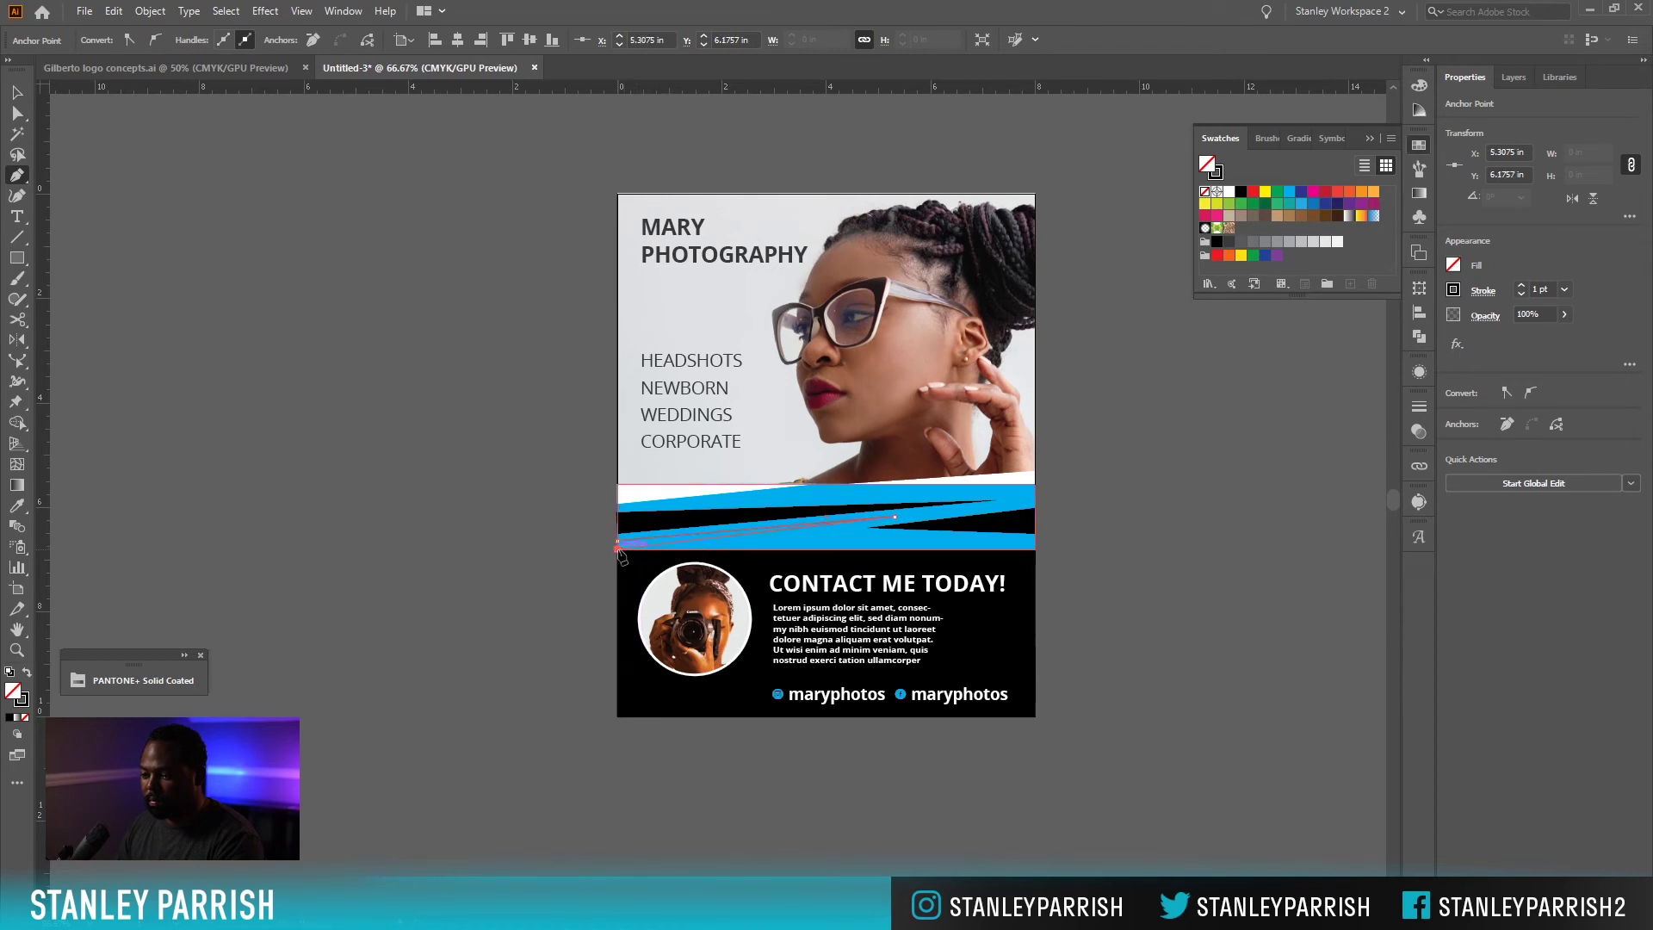
pyautogui.click(618, 541)
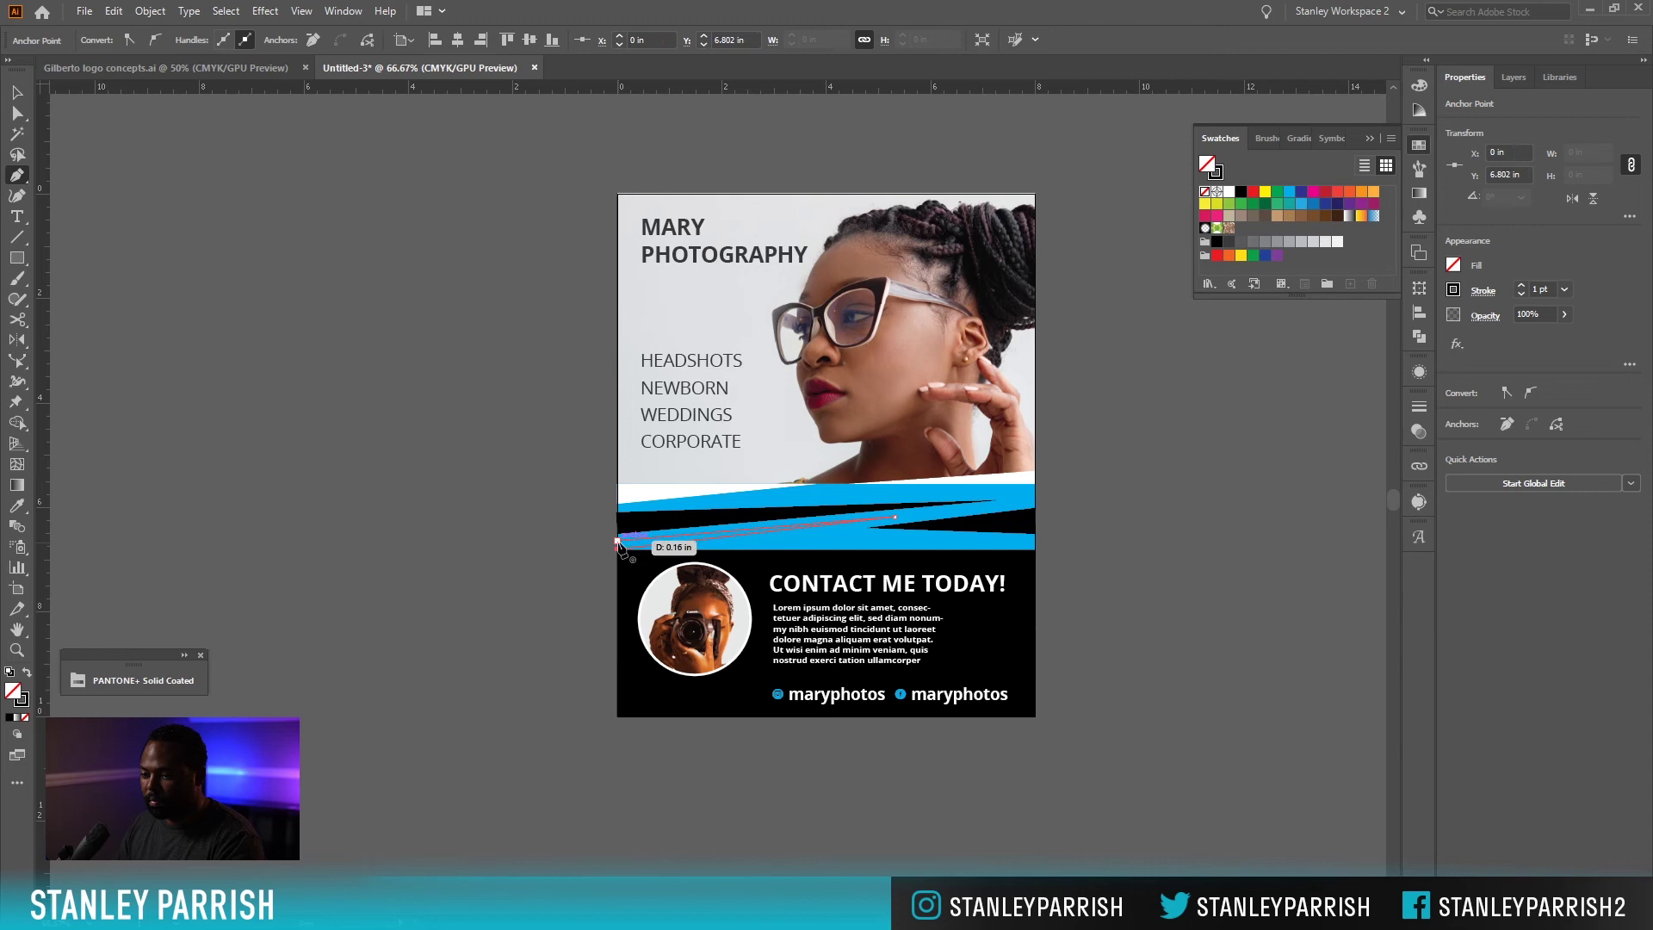
pyautogui.keyDown('ctrl'); pyautogui.click(572, 566); pyautogui.keyUp('ctrl')
pyautogui.press('v')
pyautogui.click(633, 544)
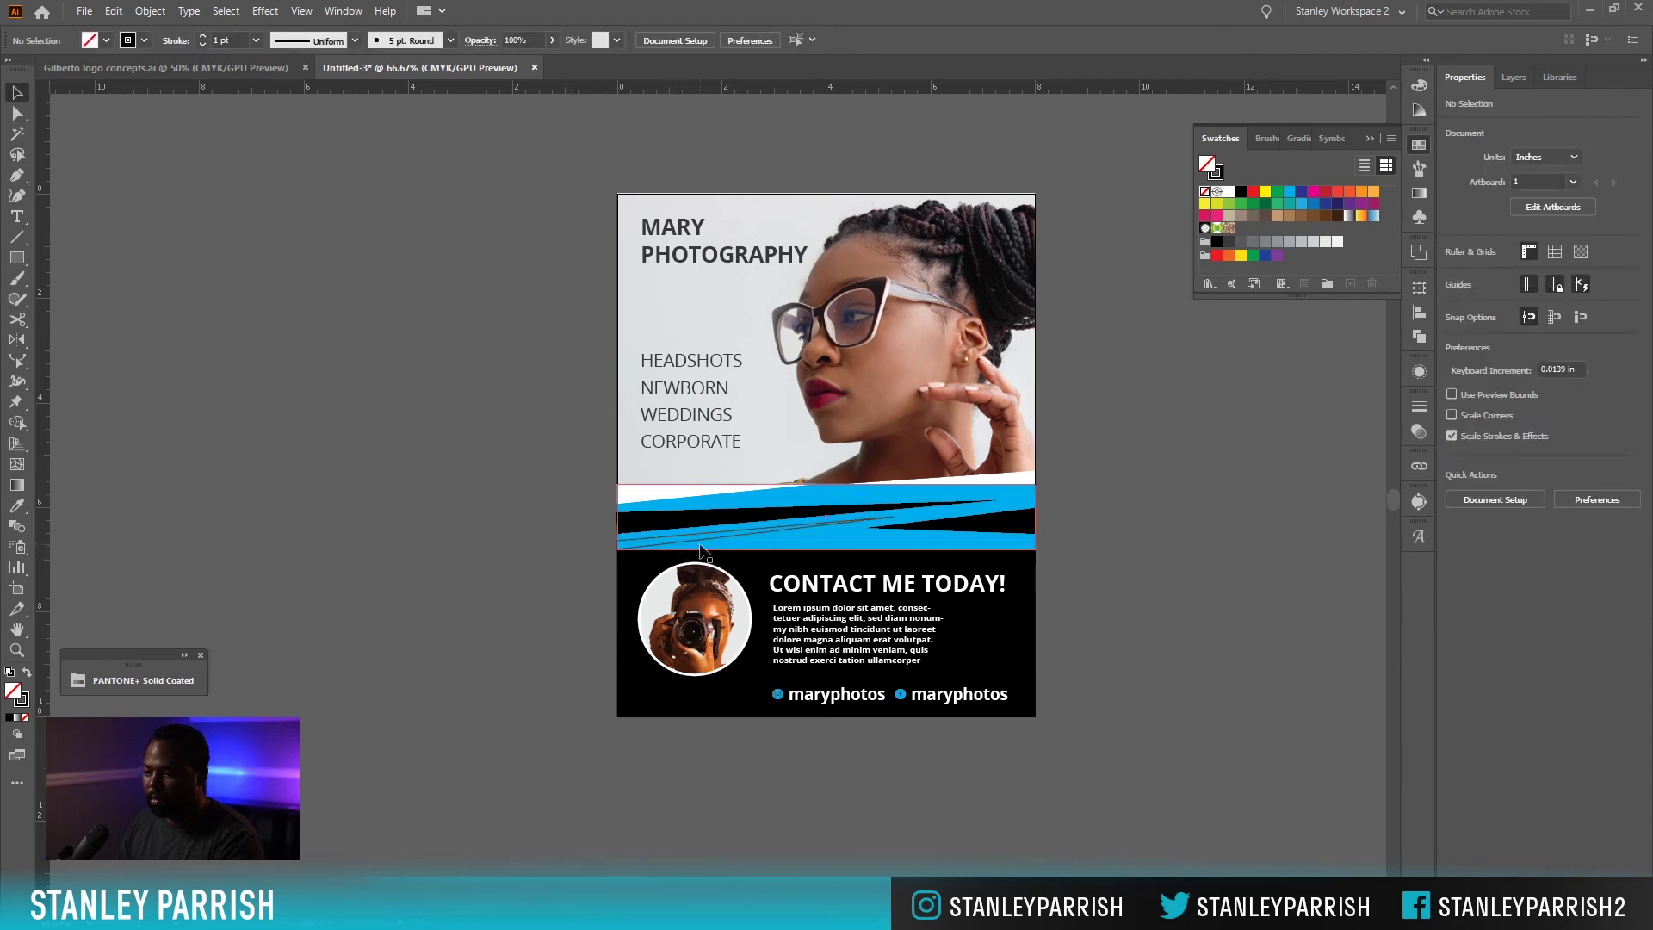
pyautogui.hotkey('shift', 'x')
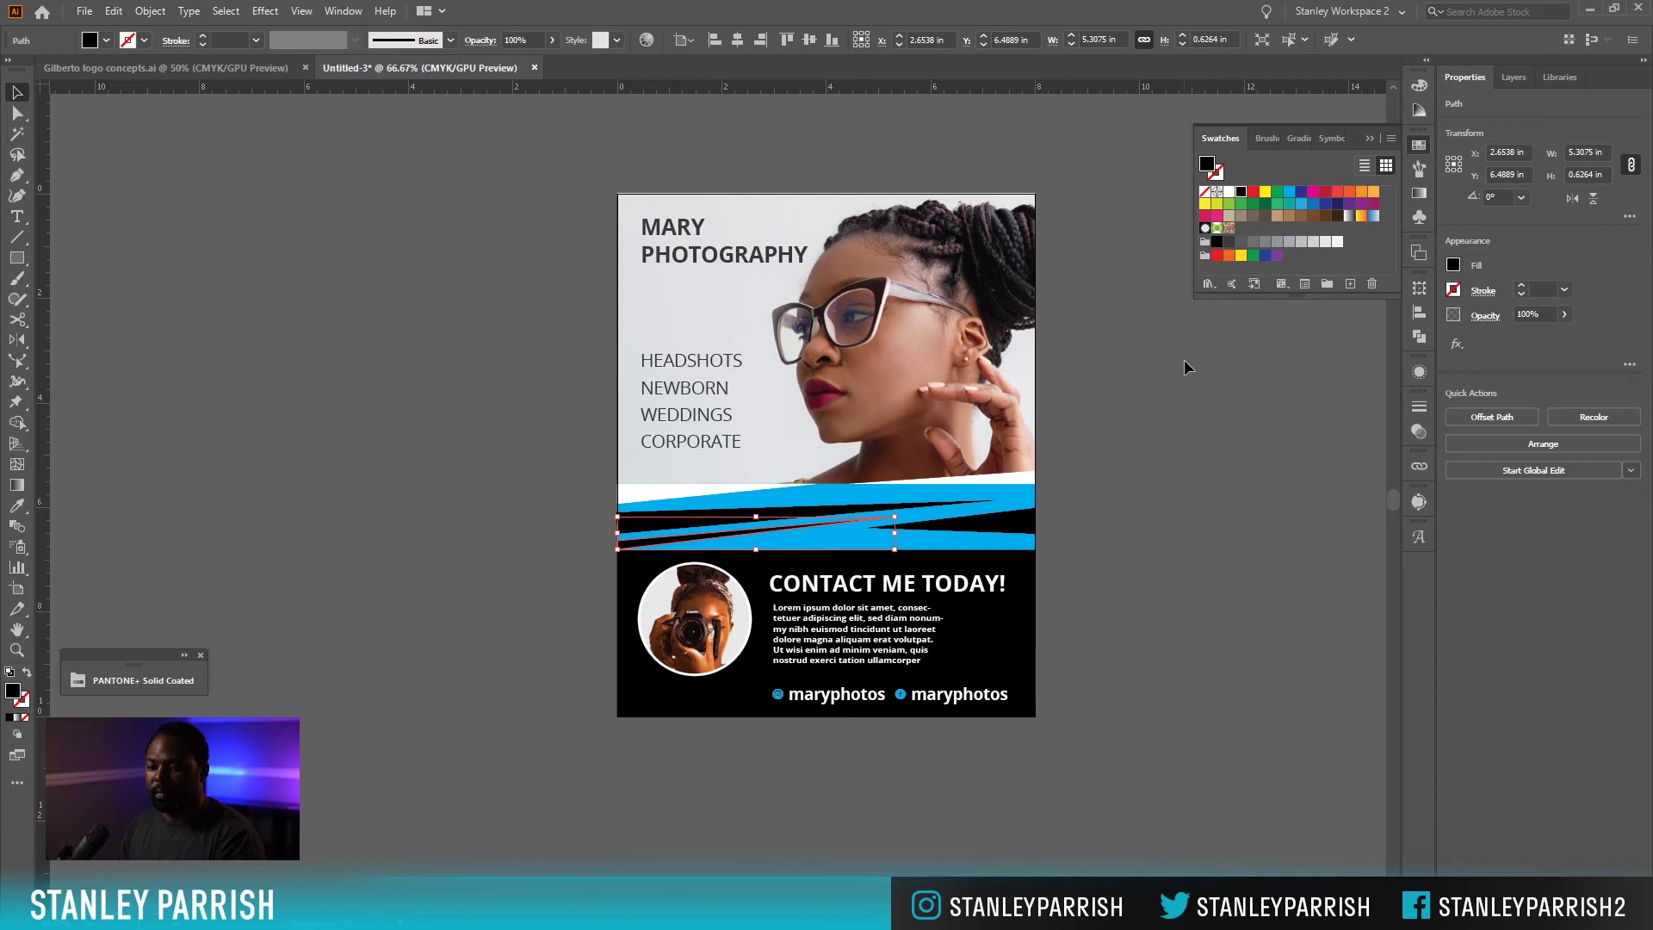
pyautogui.click(1230, 191)
pyautogui.click(1110, 626)
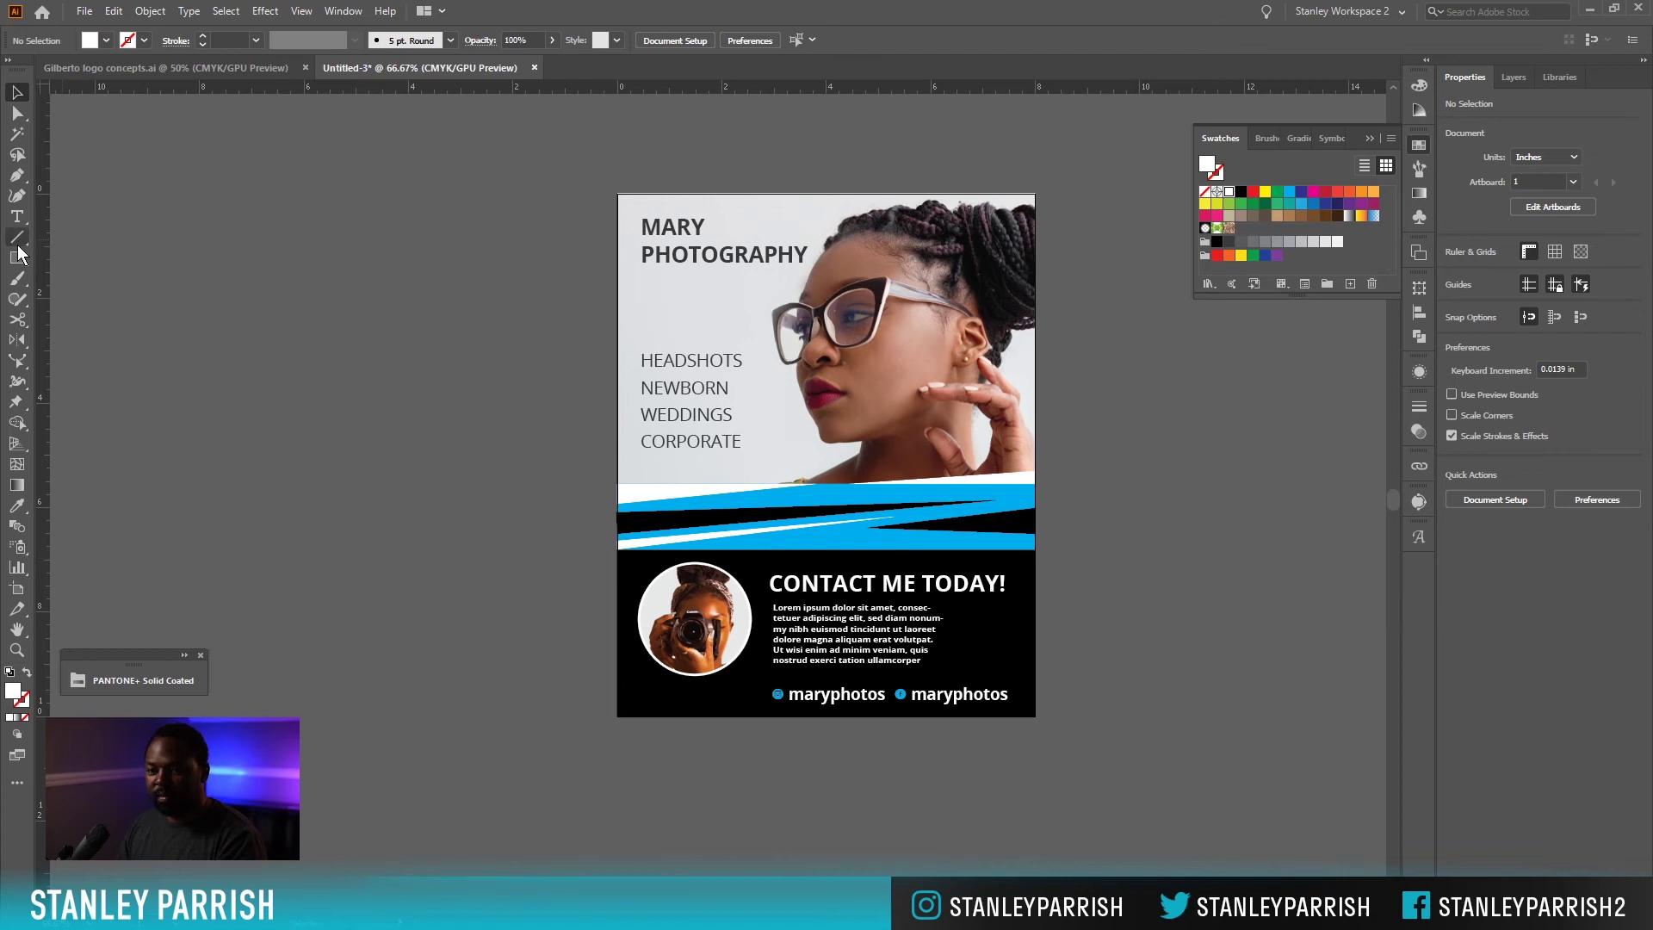
# Draw a white wedge about 2.15 in long pointing inward from the flyer's right edge at about Y 6.60–6.74 in, below the black wedge.
pyautogui.press('p')
pyautogui.click(640, 565)
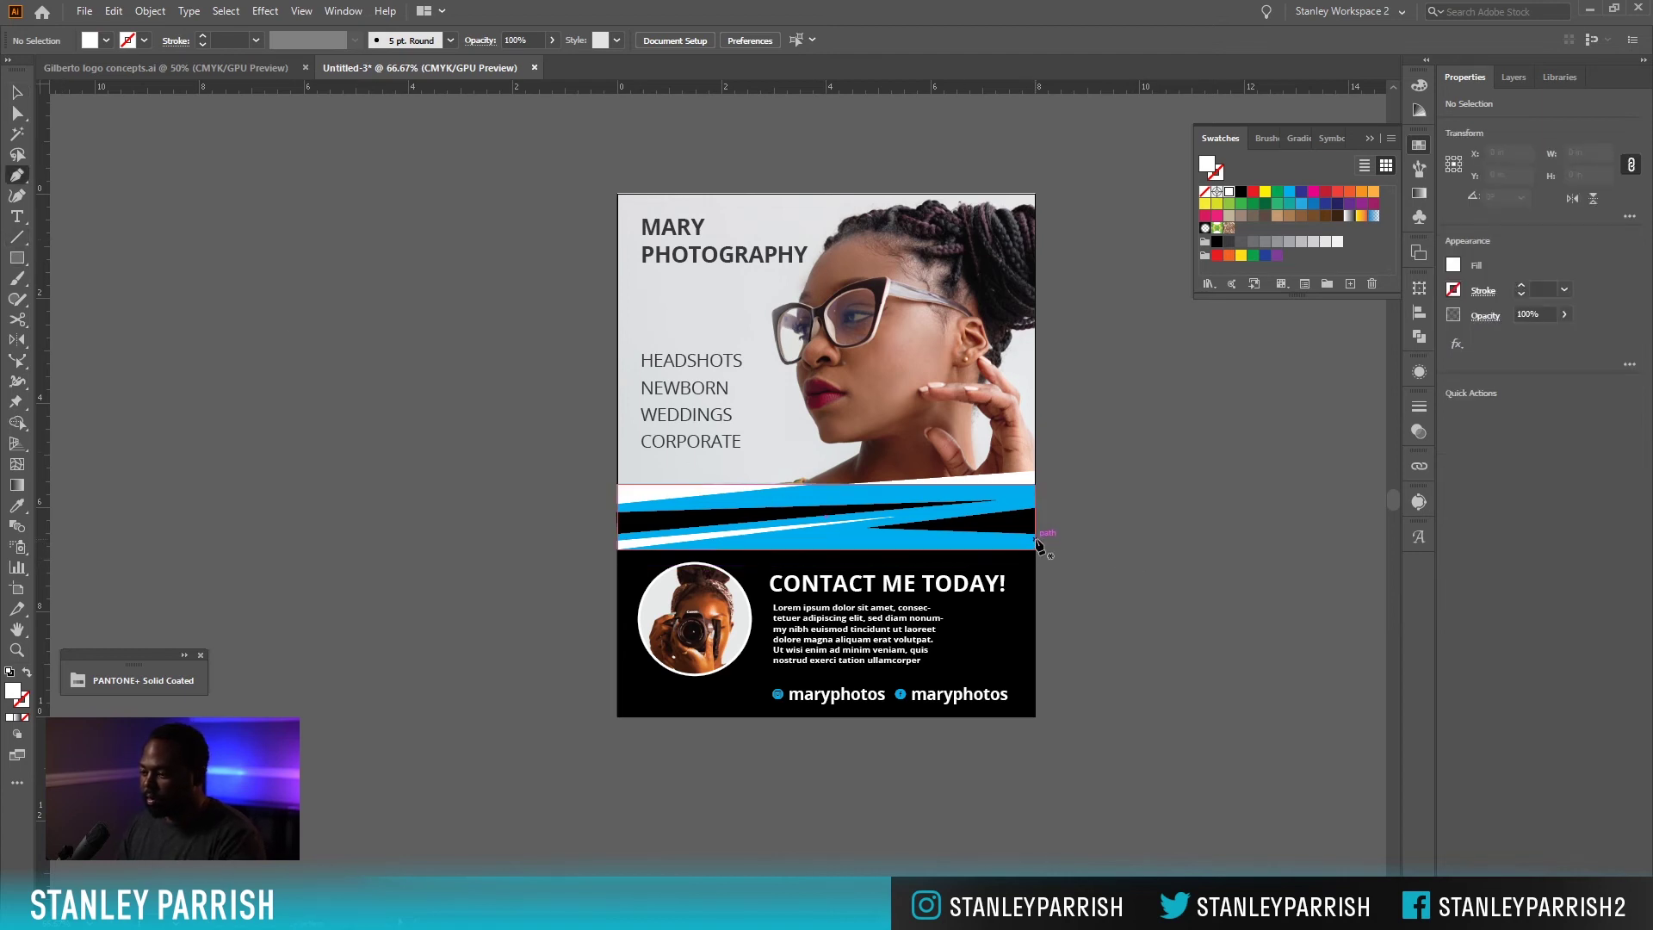
pyautogui.hotkey('ctrl', '=')
pyautogui.hotkey('ctrl', '=')
pyautogui.moveTo(1158, 613); pyautogui.dragTo(596, 403)
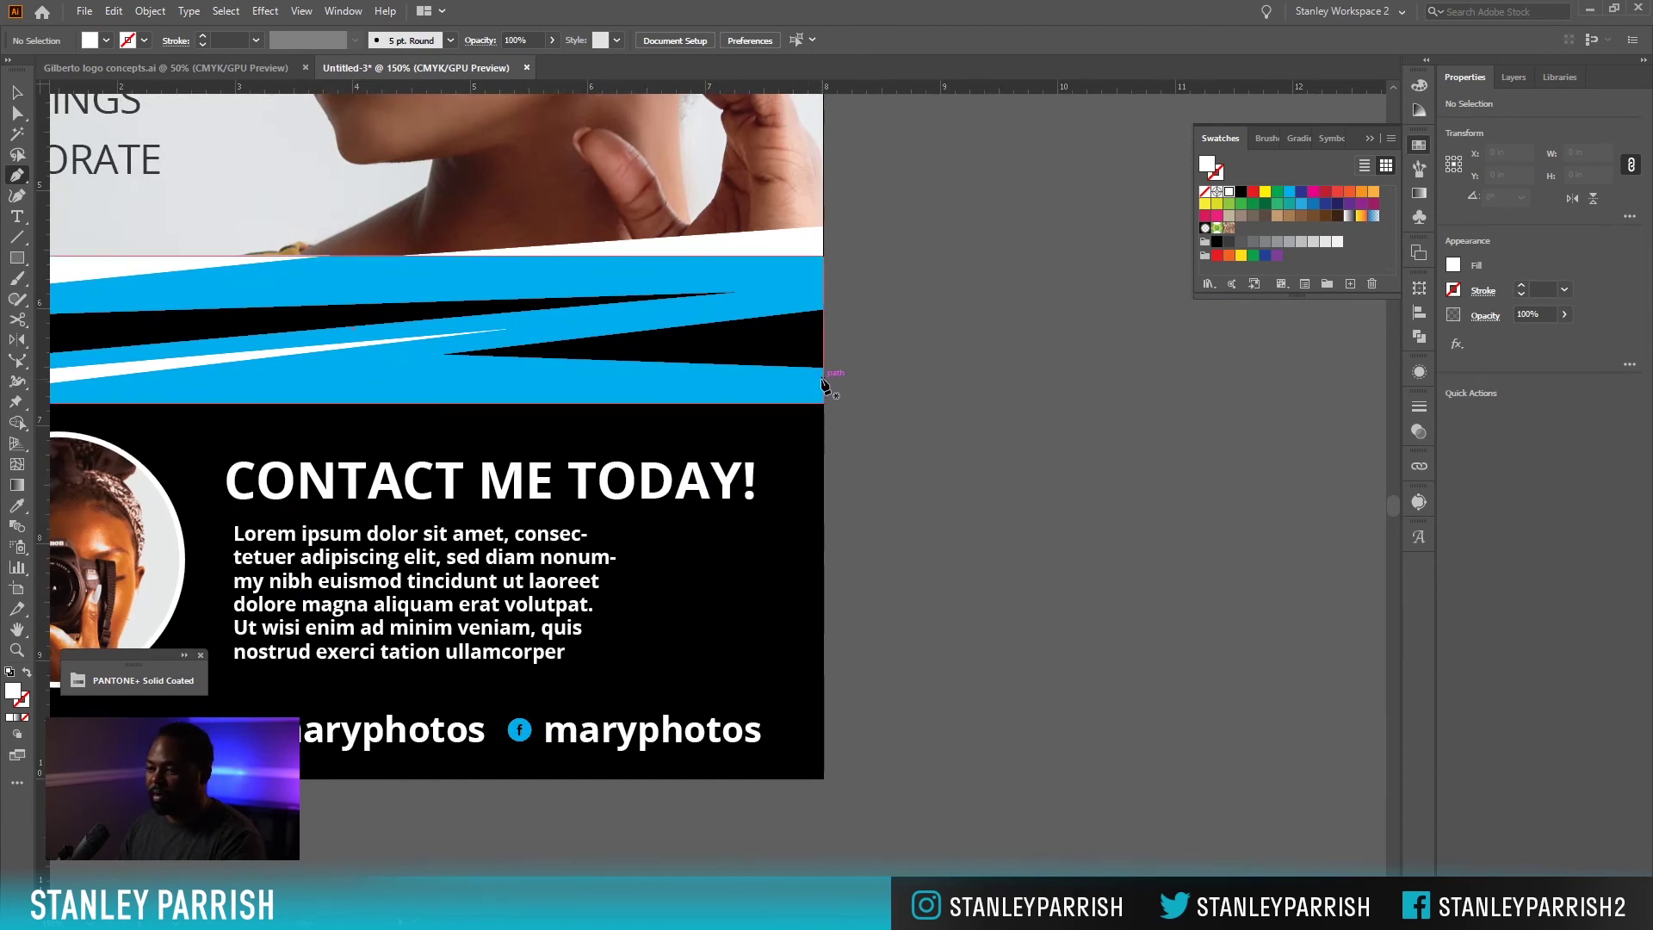
pyautogui.click(825, 379)
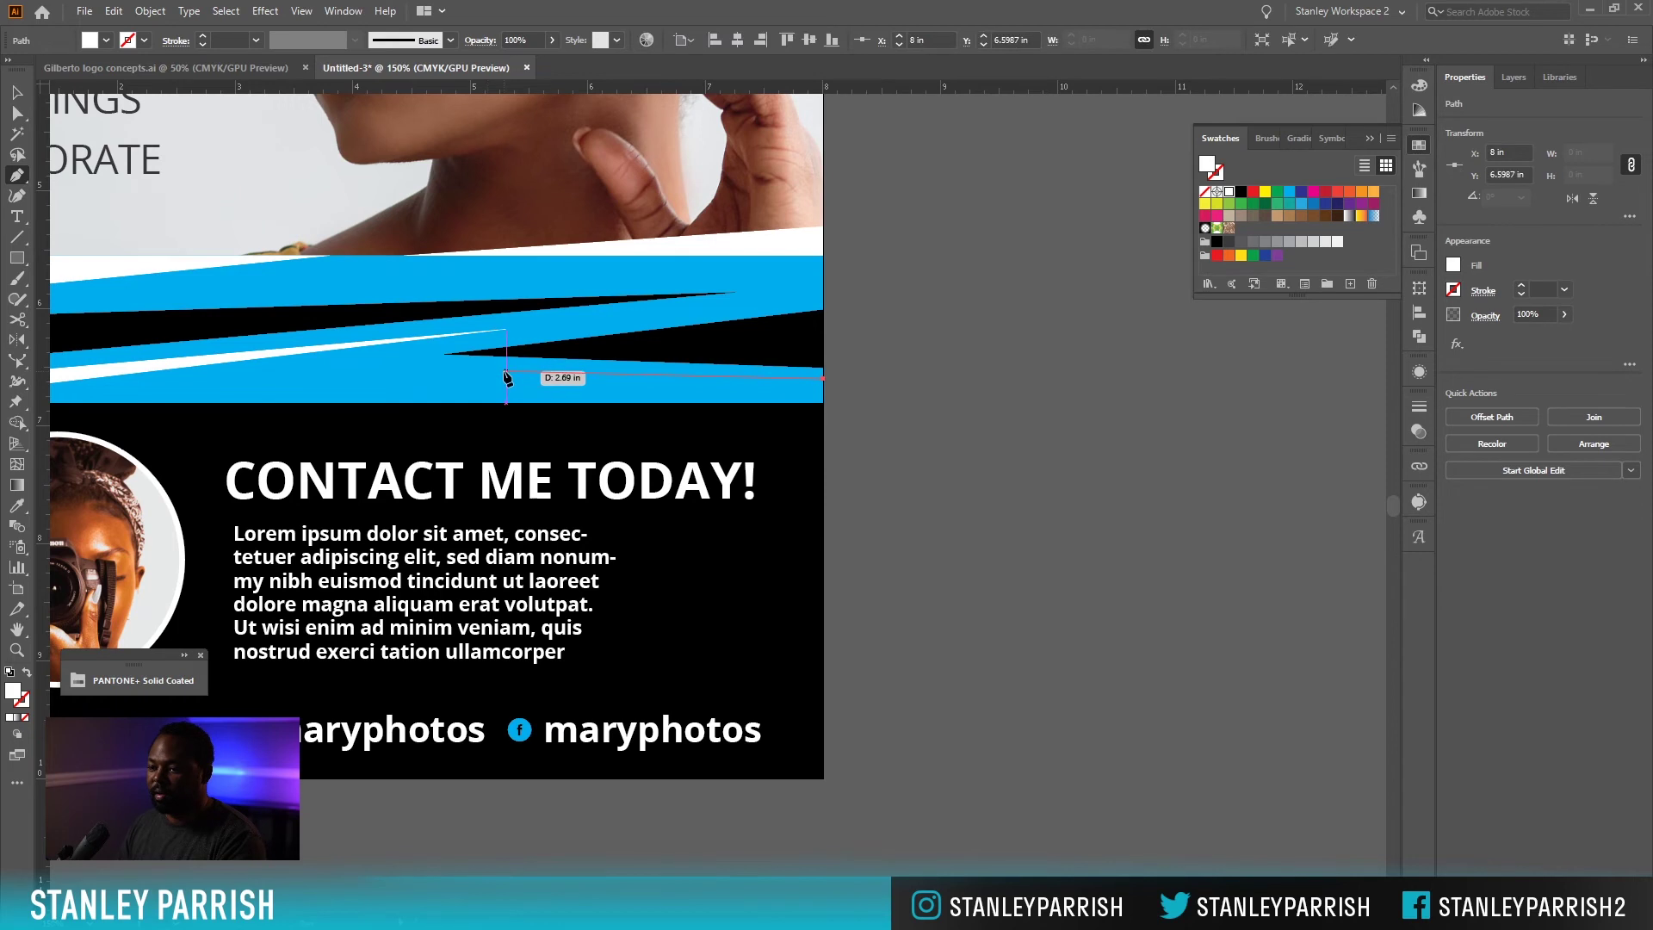
pyautogui.click(571, 368)
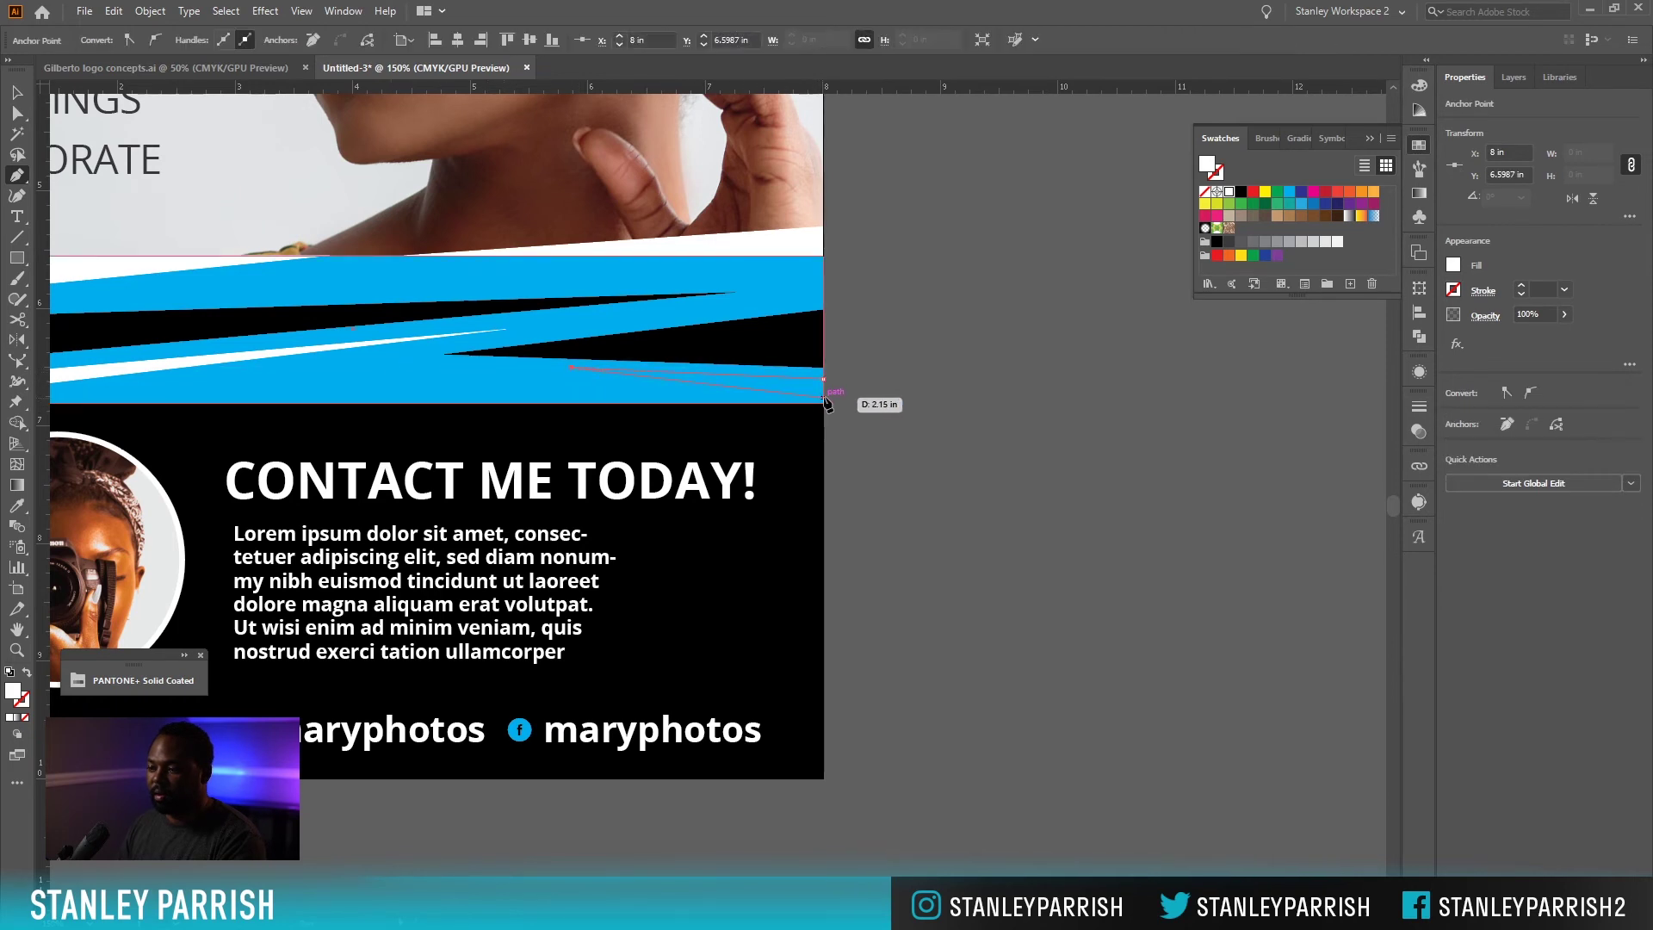
pyautogui.click(825, 397)
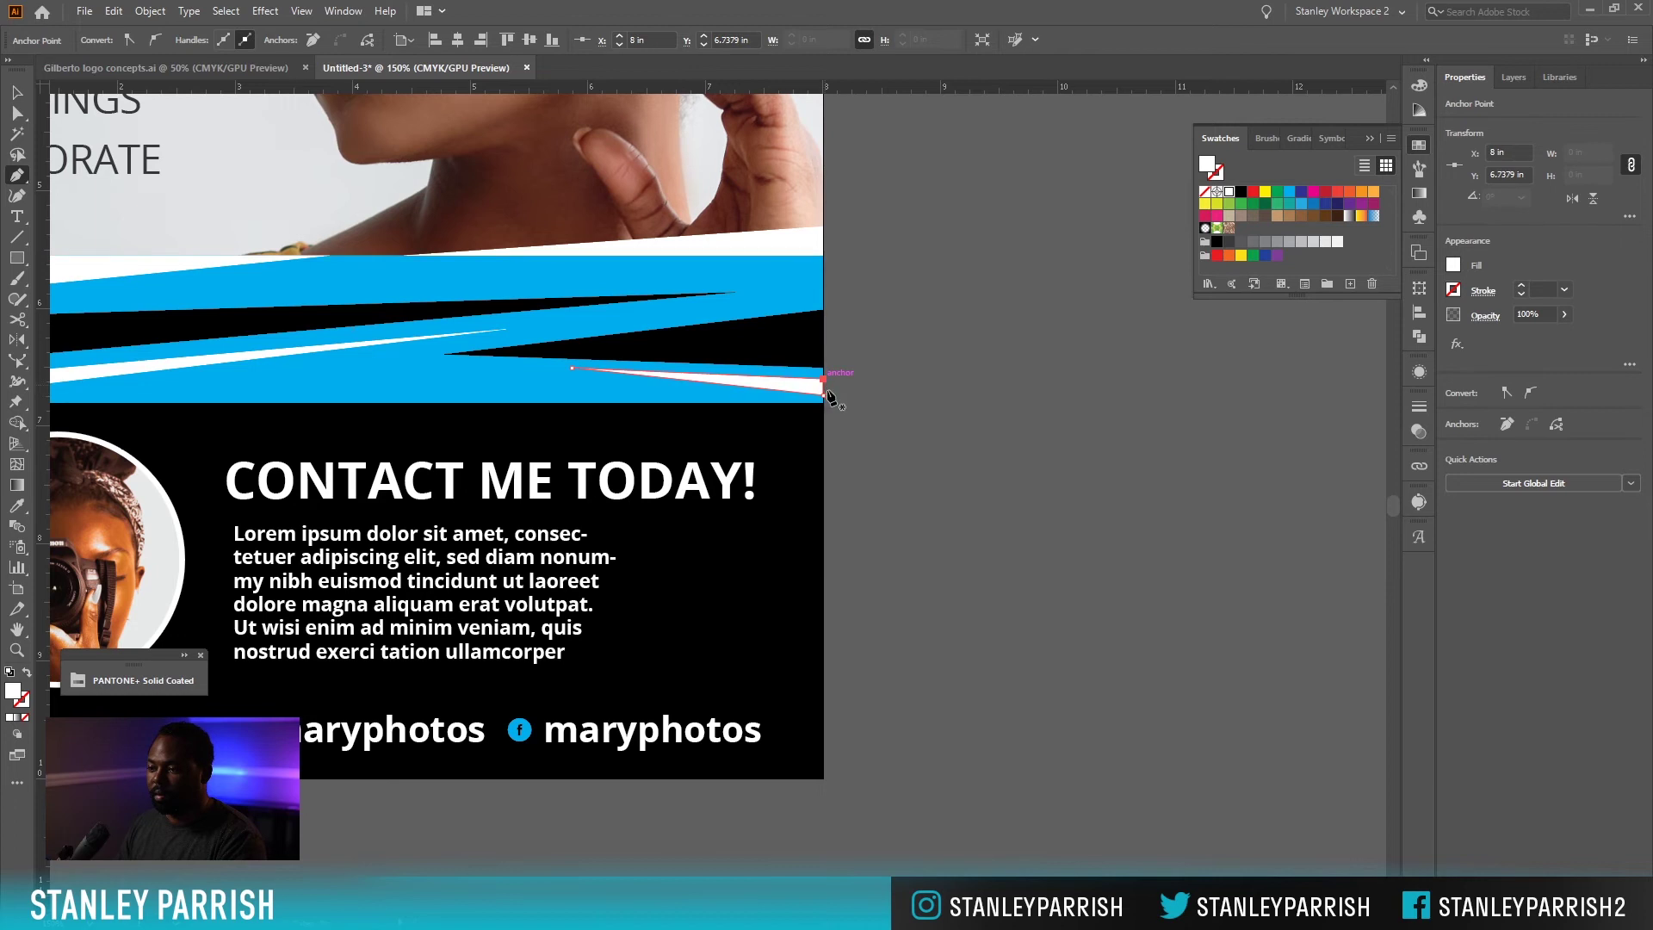
pyautogui.press('v')
pyautogui.hotkey('ctrl', '1')
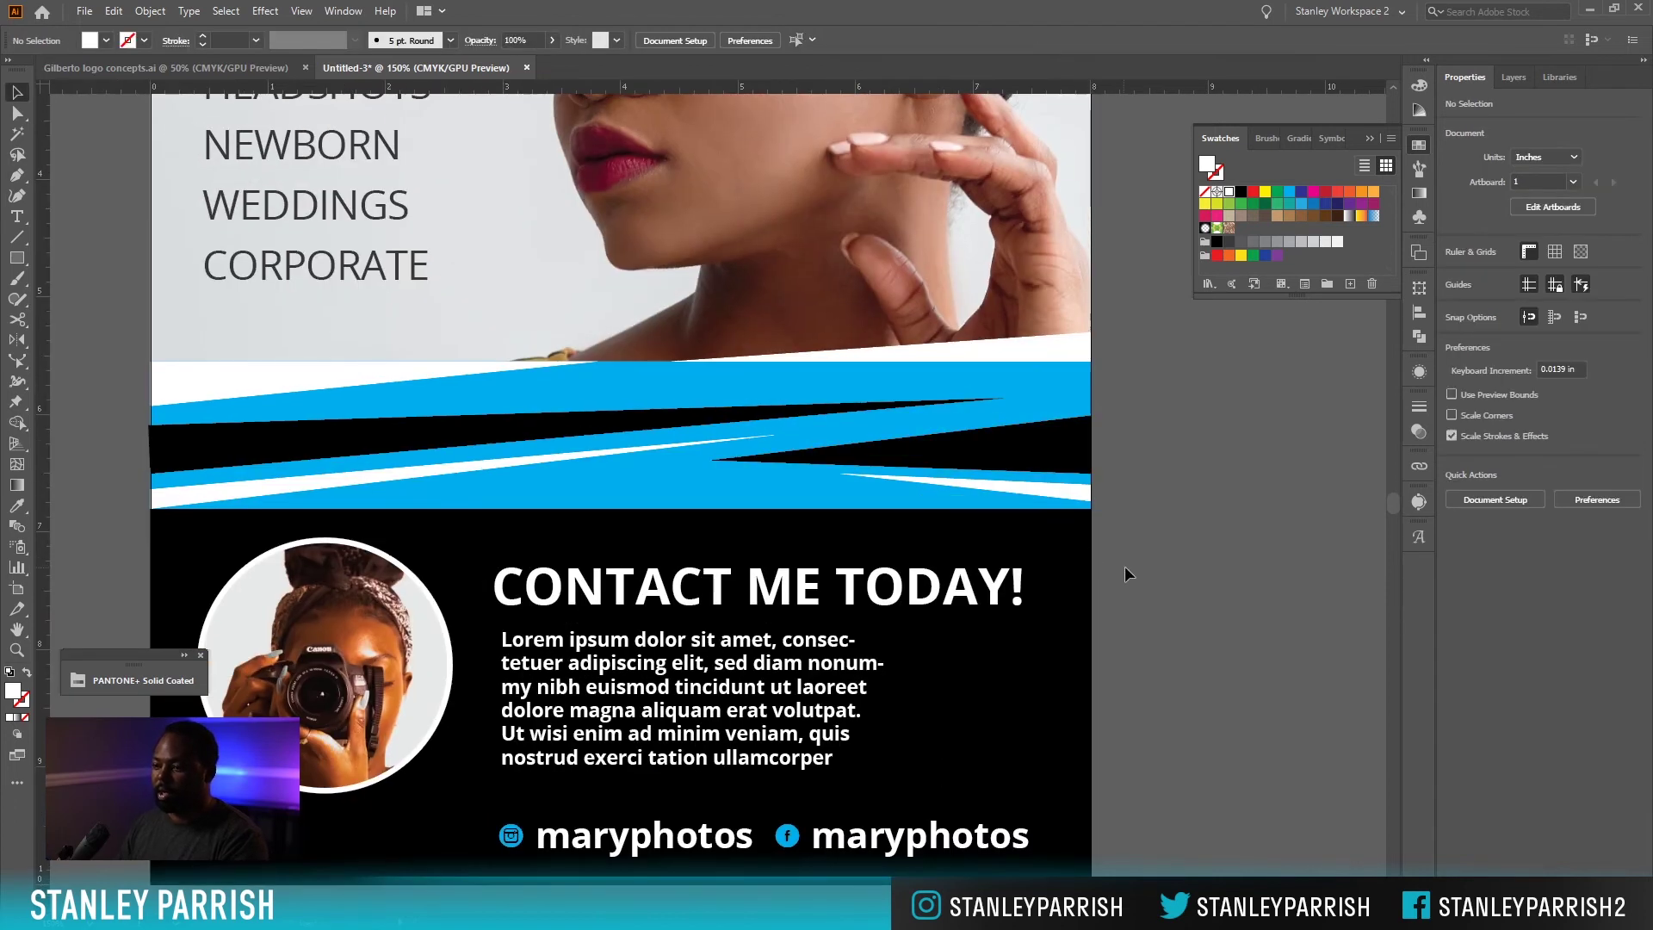
pyautogui.click(1070, 595)
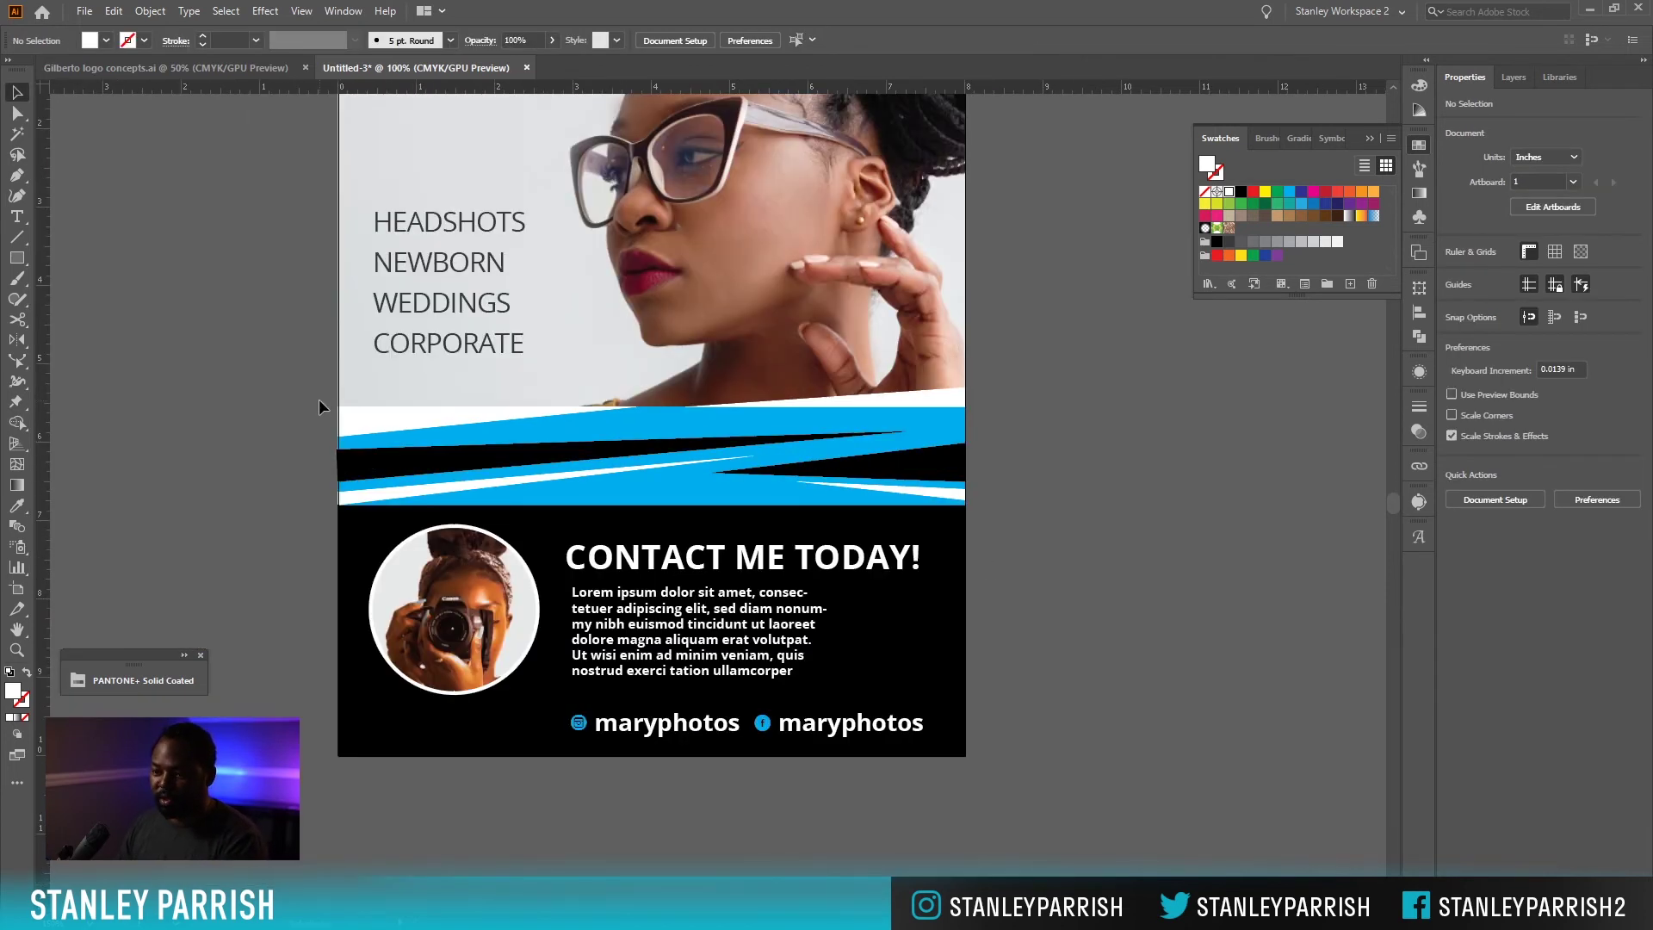
# Group the blue band together with all its white and black wedges.
pyautogui.moveTo(318, 382); pyautogui.dragTo(1015, 511)
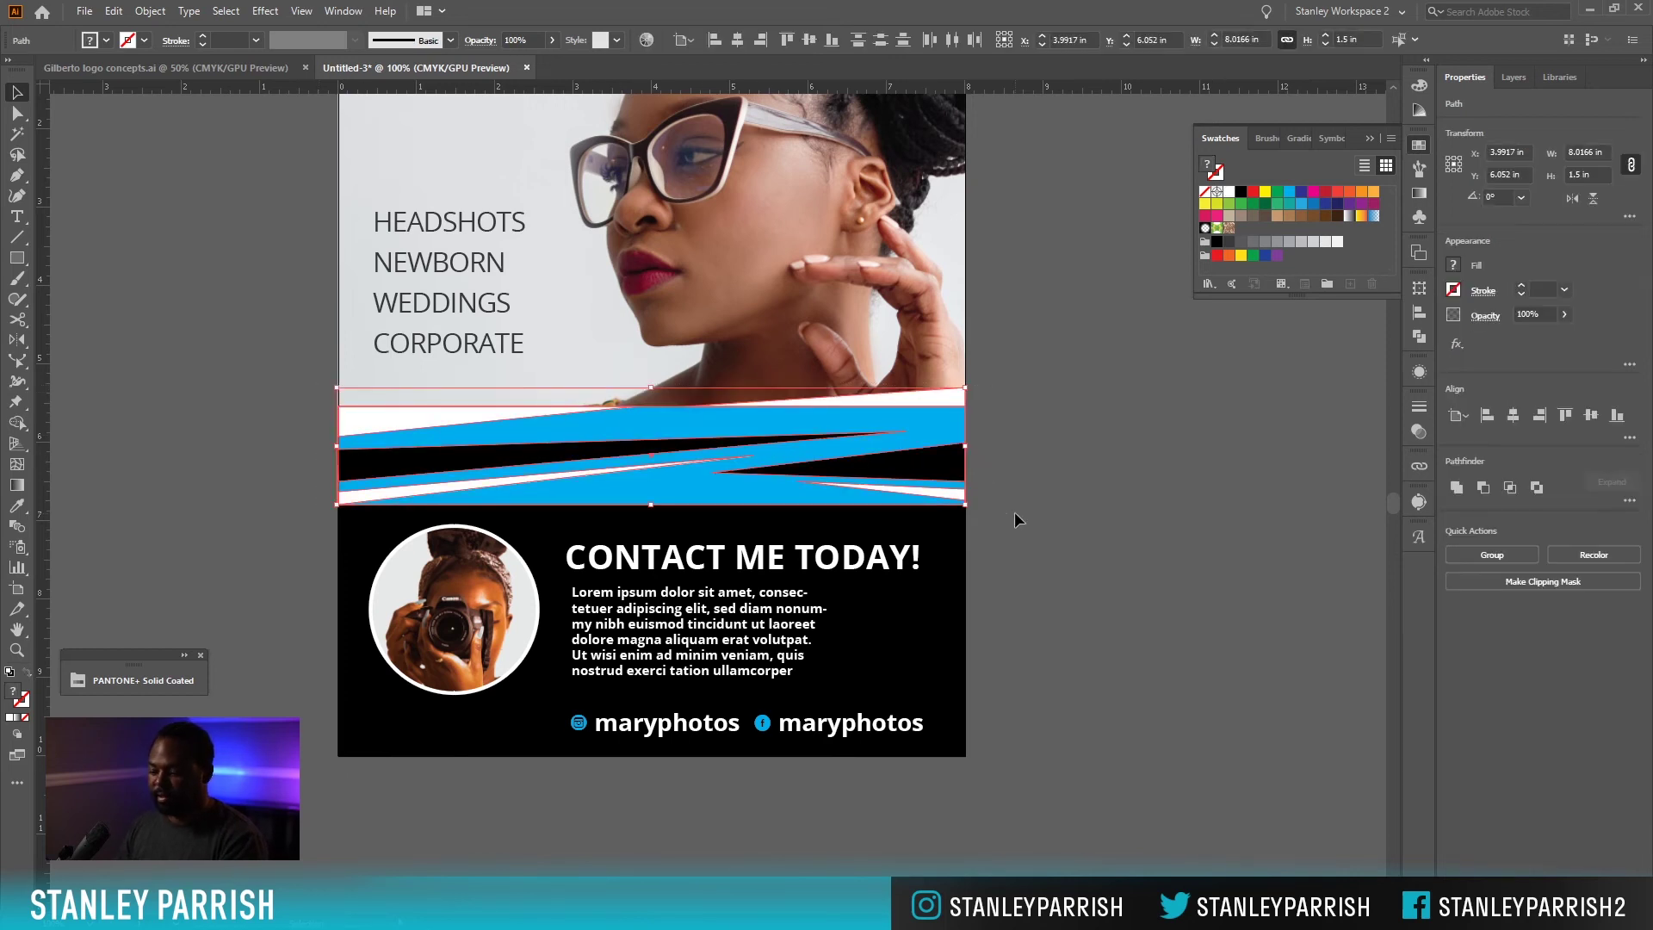
pyautogui.press('a')
pyautogui.click(1015, 515)
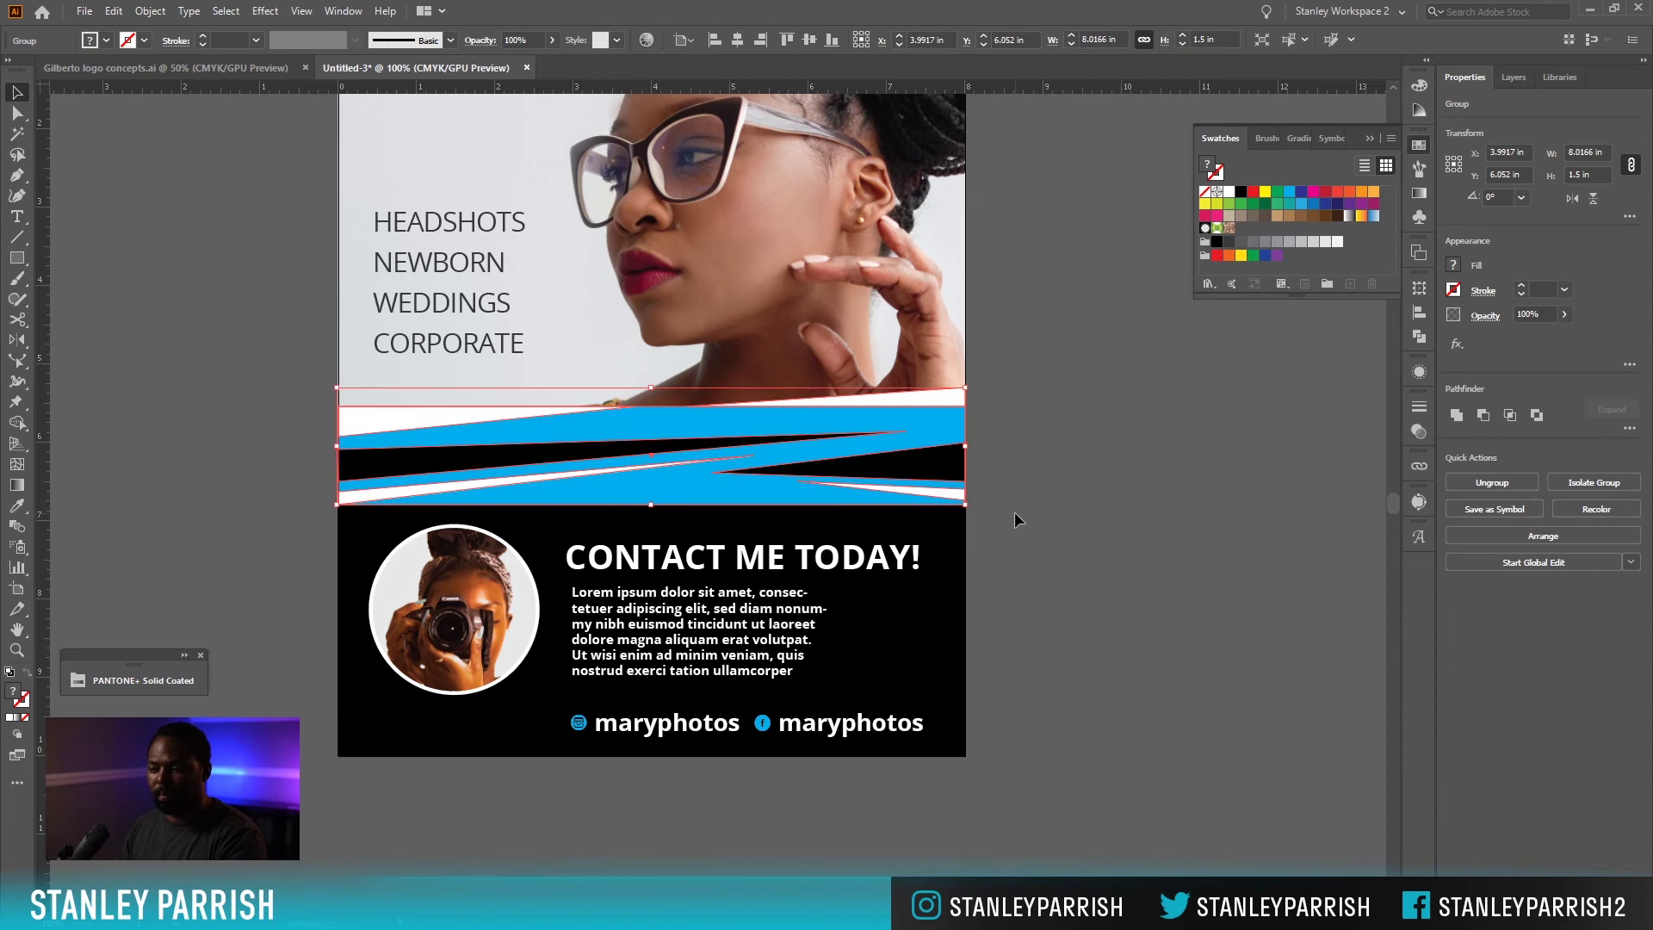
pyautogui.hotkey('ctrl', '0')
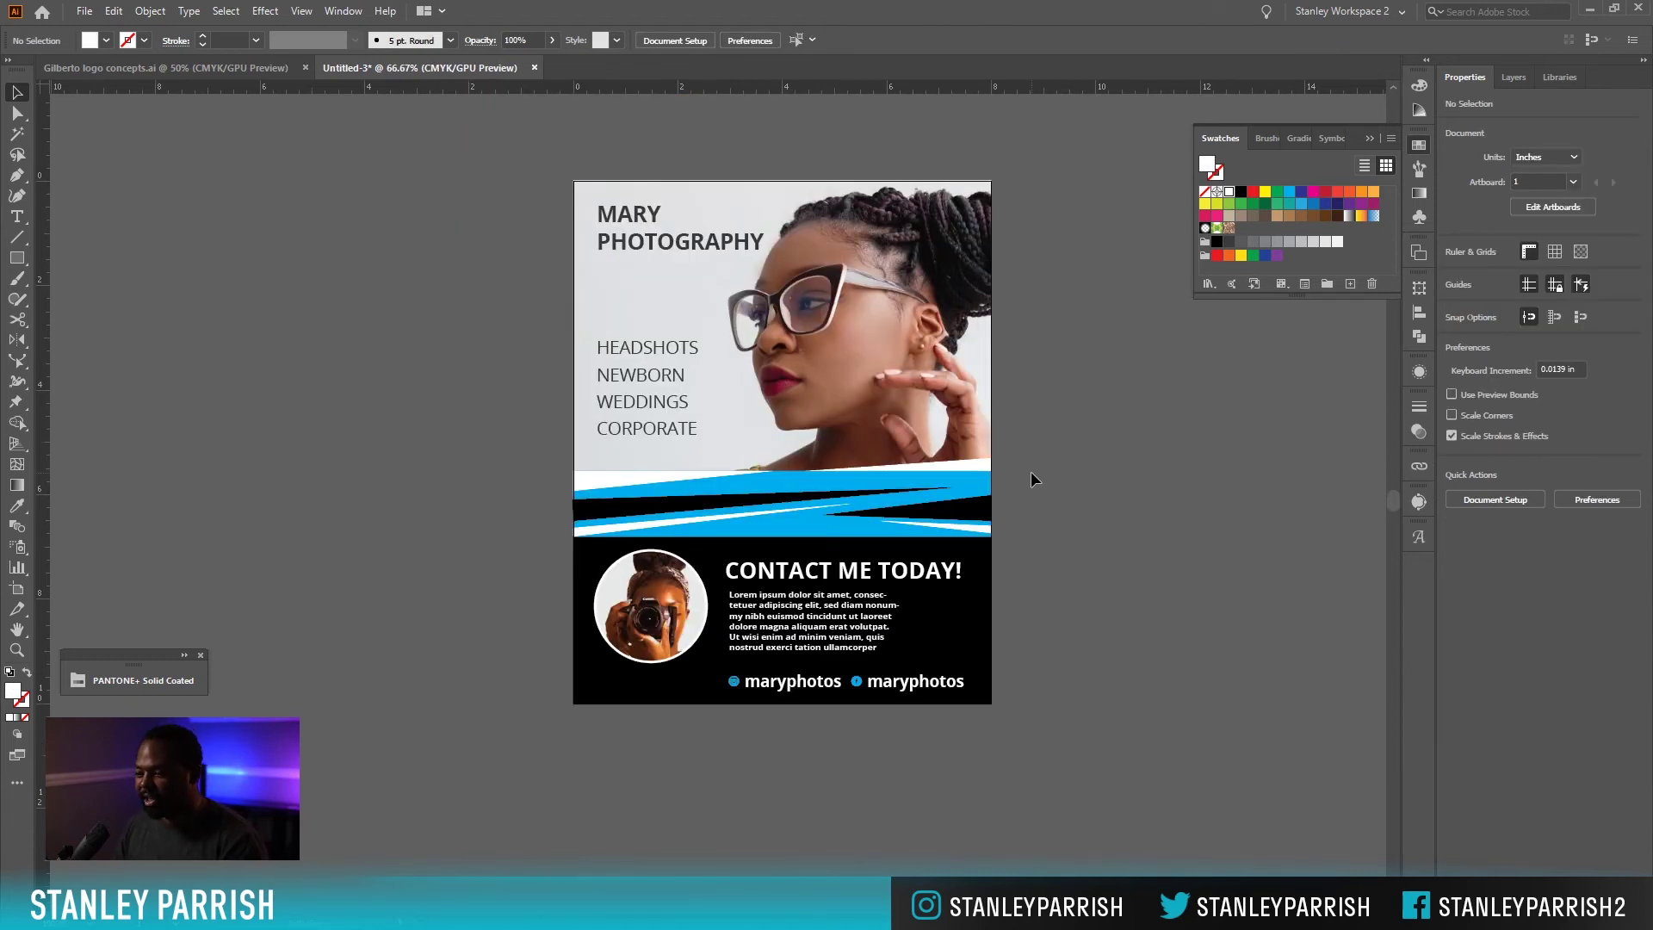
# Apply an Envelope Distort mesh with 1 row and 3 columns to the grouped band.
pyautogui.click(951, 504)
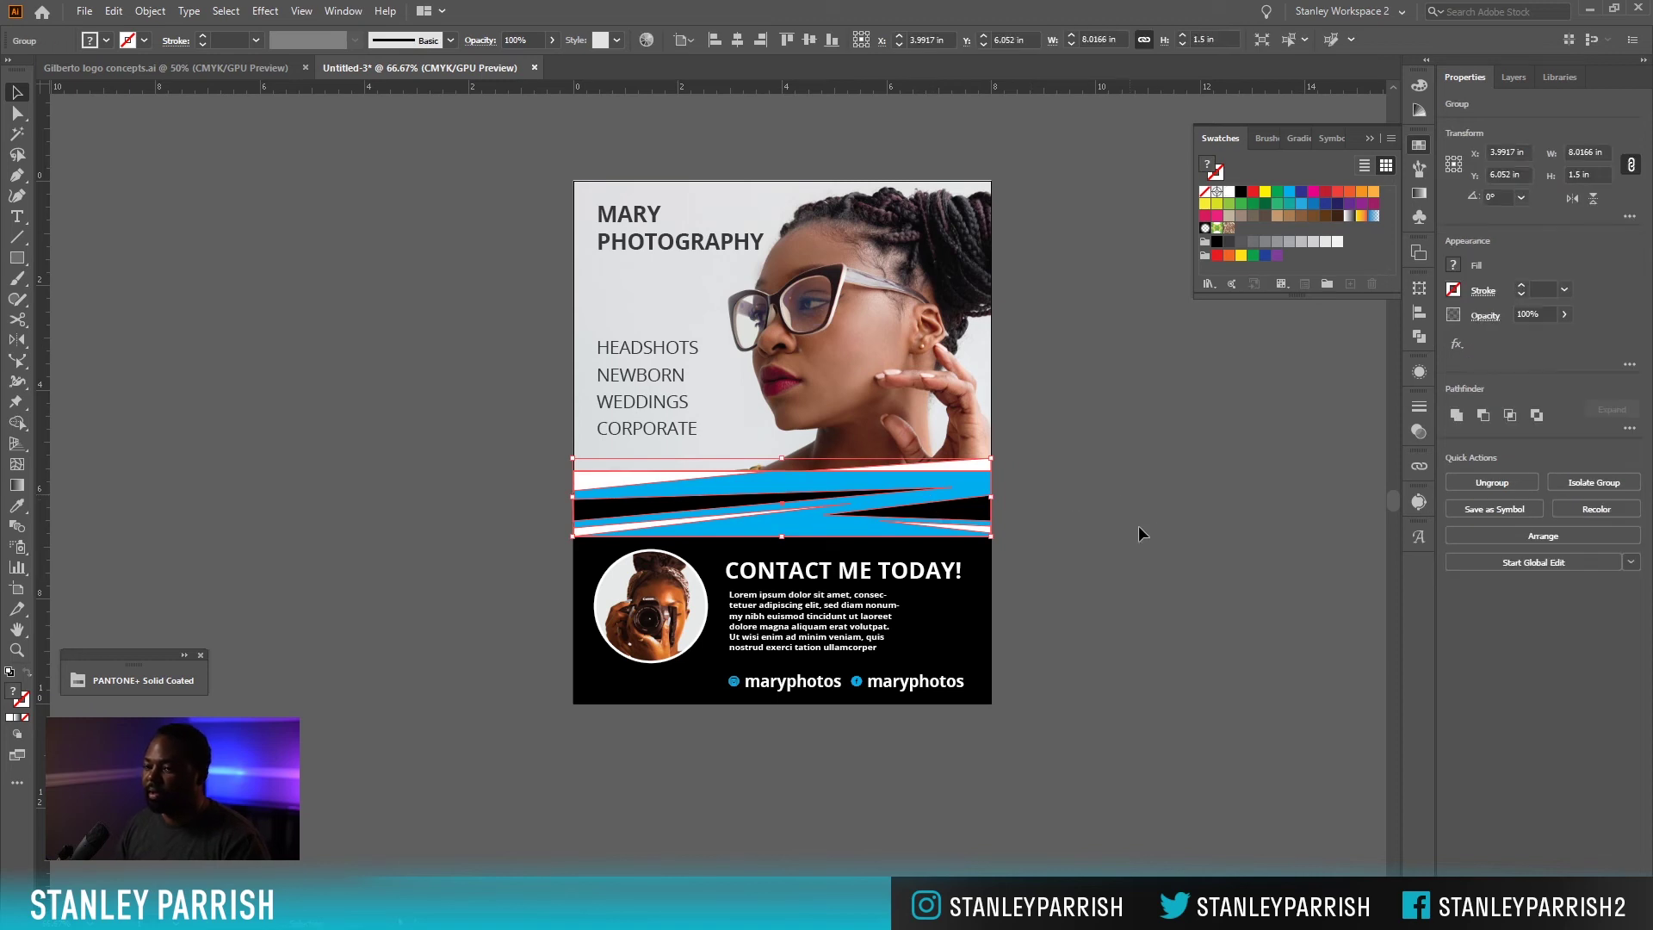
pyautogui.click(148, 11)
pyautogui.click(146, 11)
pyautogui.click(146, 11)
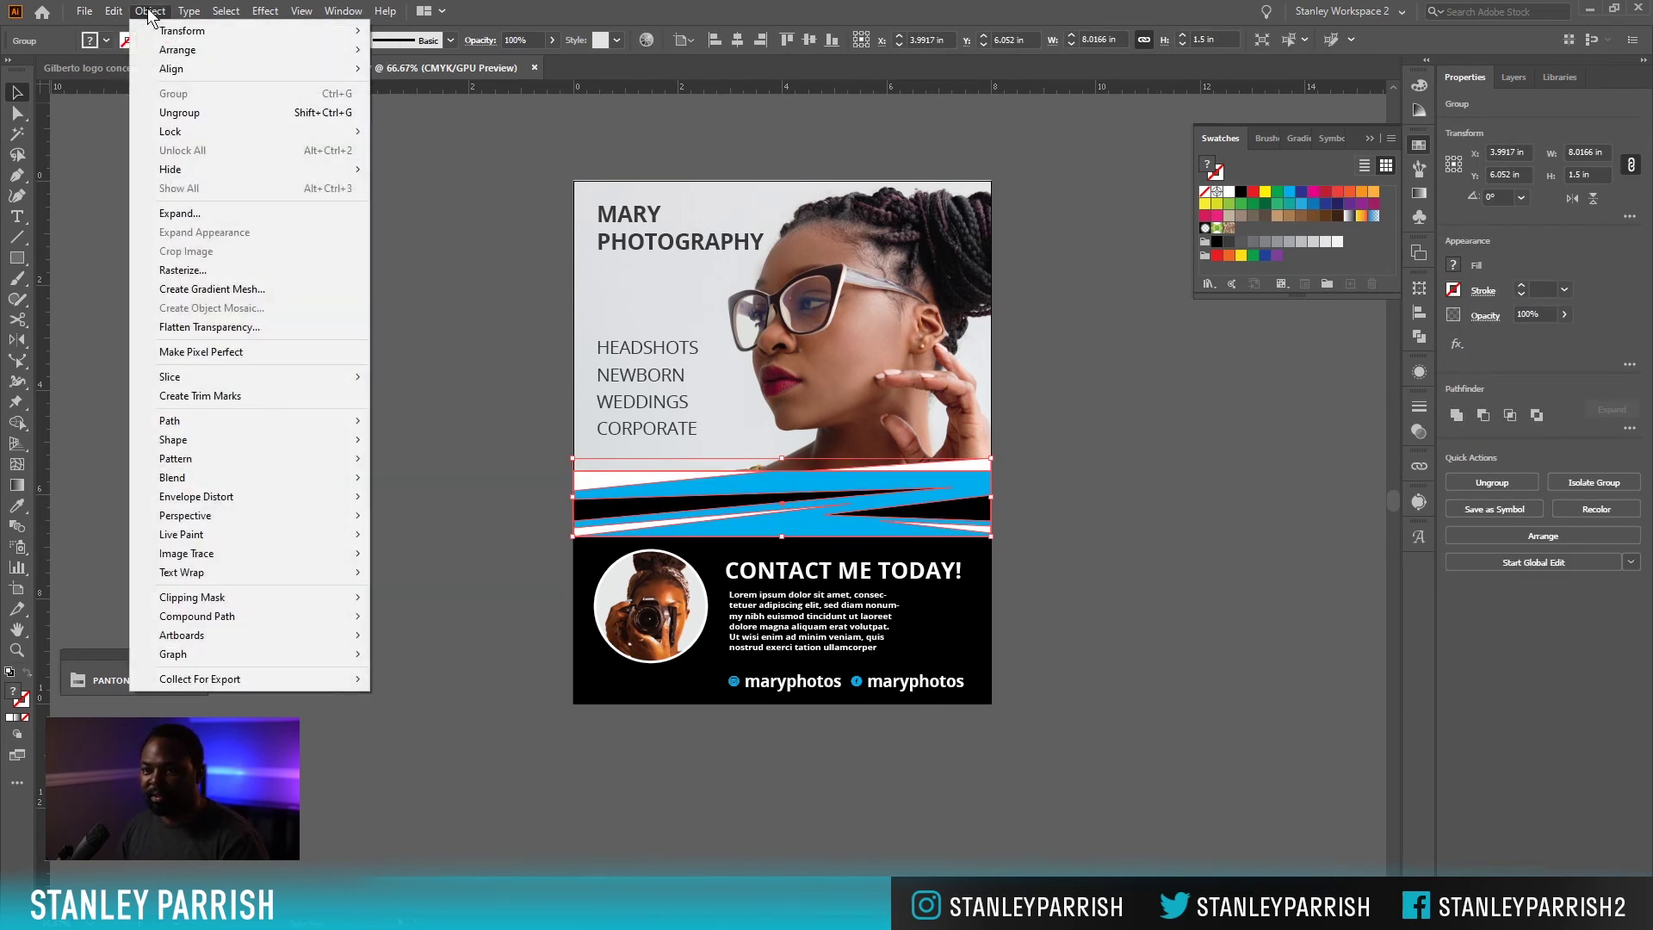
pyautogui.moveTo(239, 499)
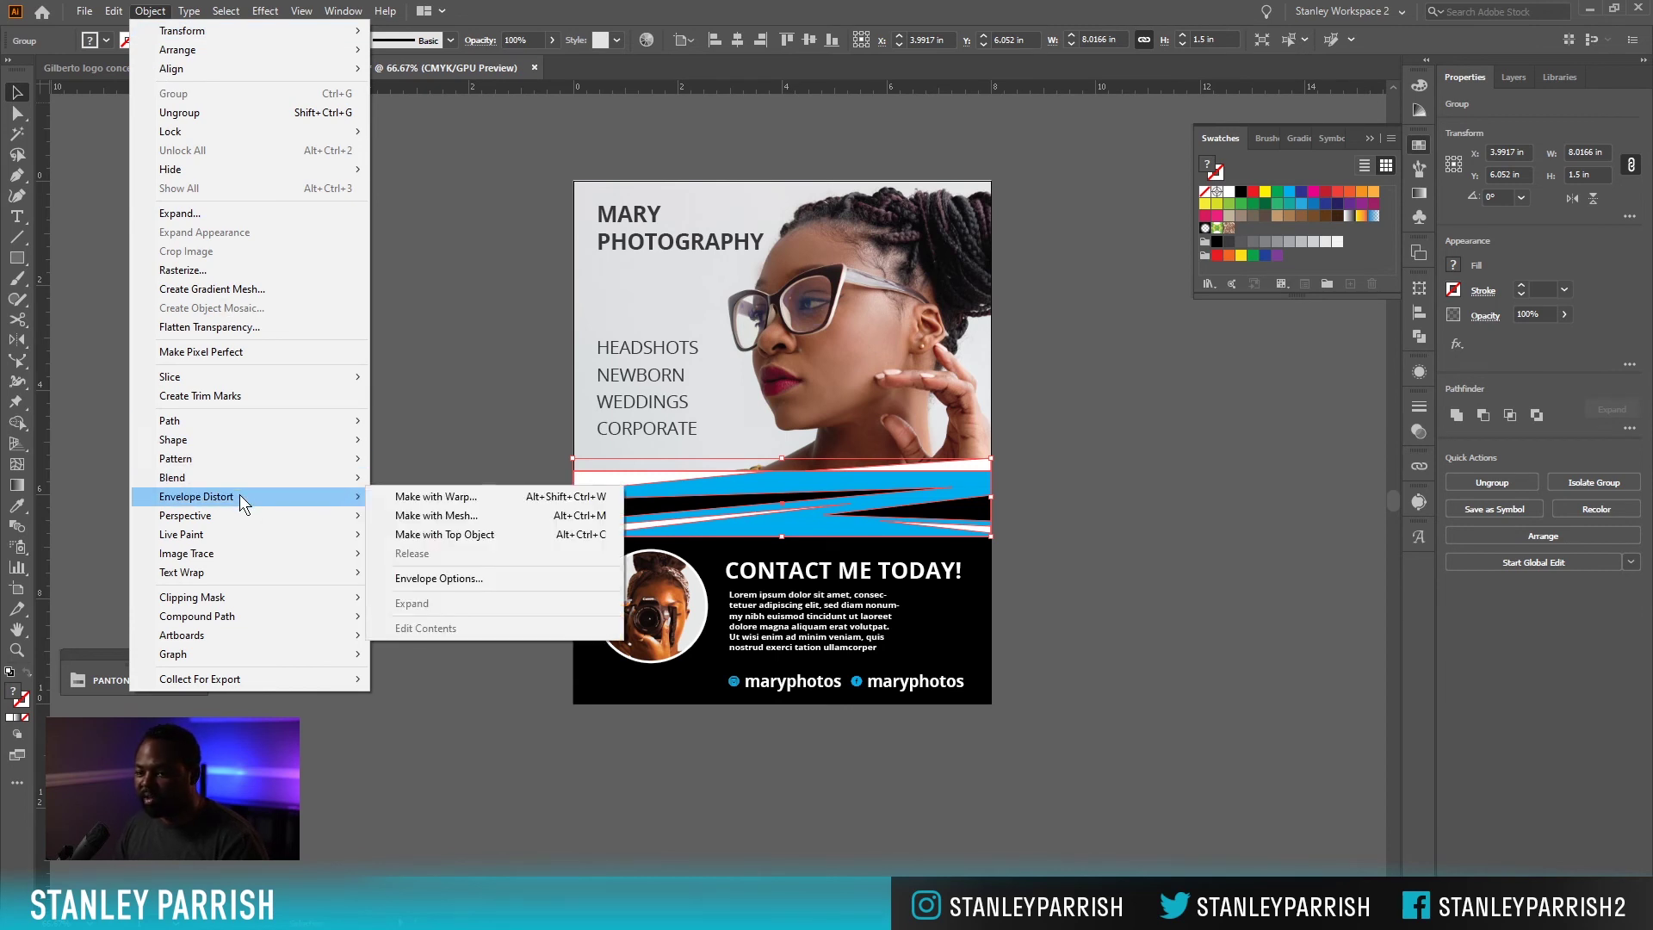
pyautogui.click(452, 518)
pyautogui.click(904, 506)
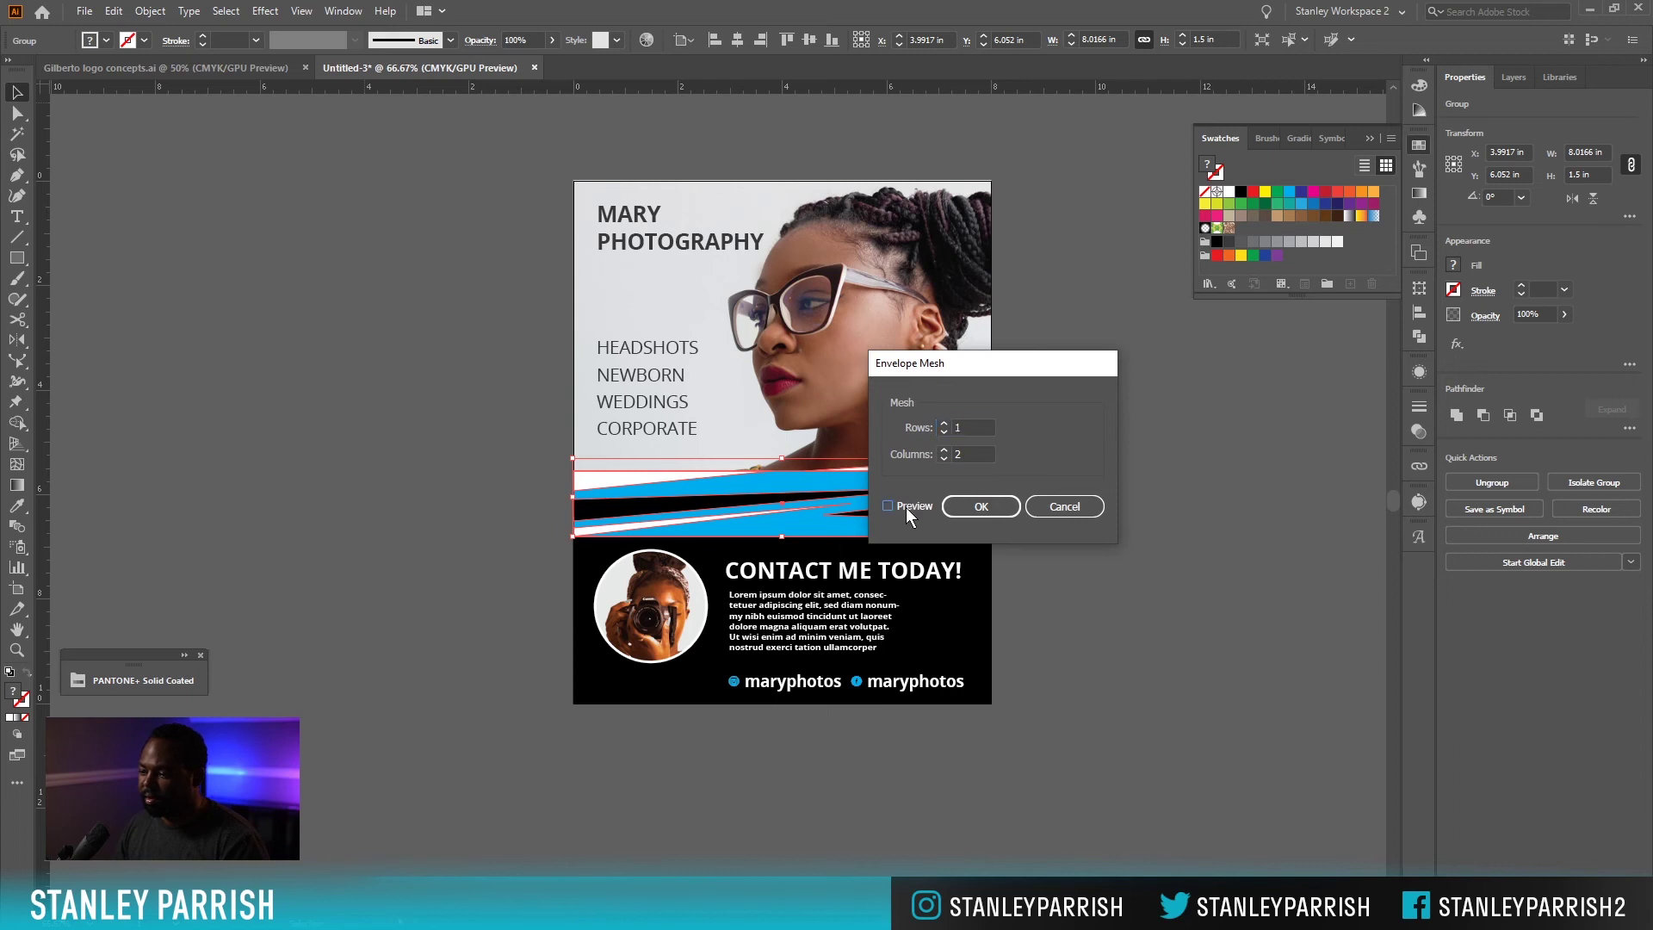
pyautogui.moveTo(947, 363); pyautogui.dragTo(1085, 346)
pyautogui.click(1082, 433)
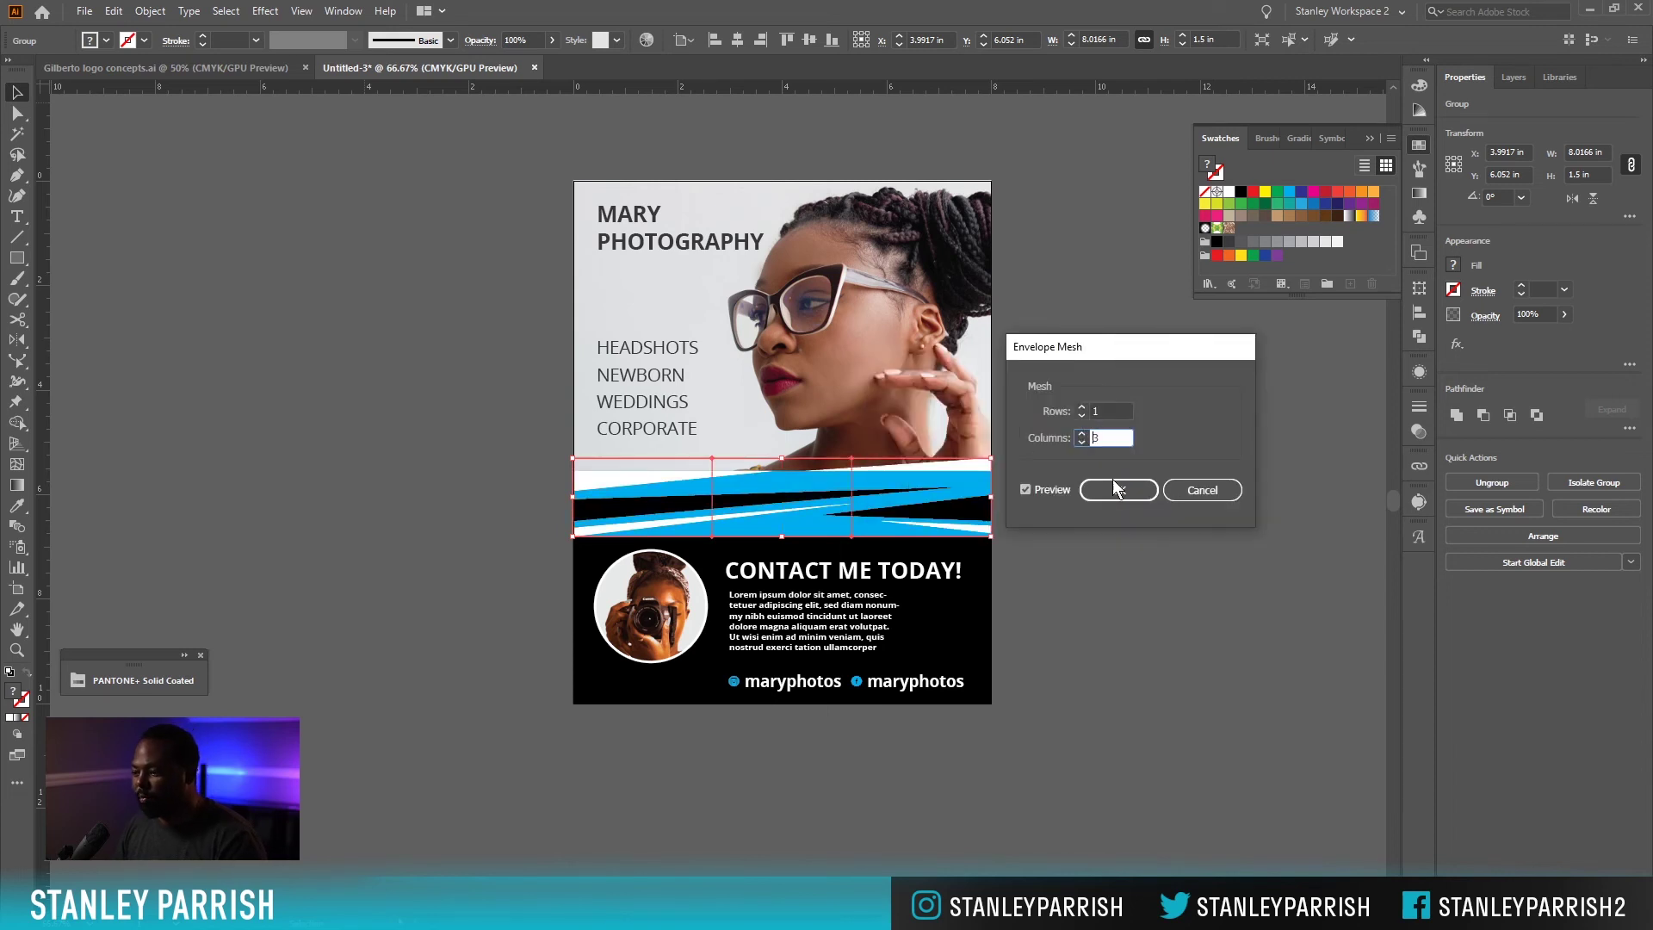
pyautogui.click(1082, 407)
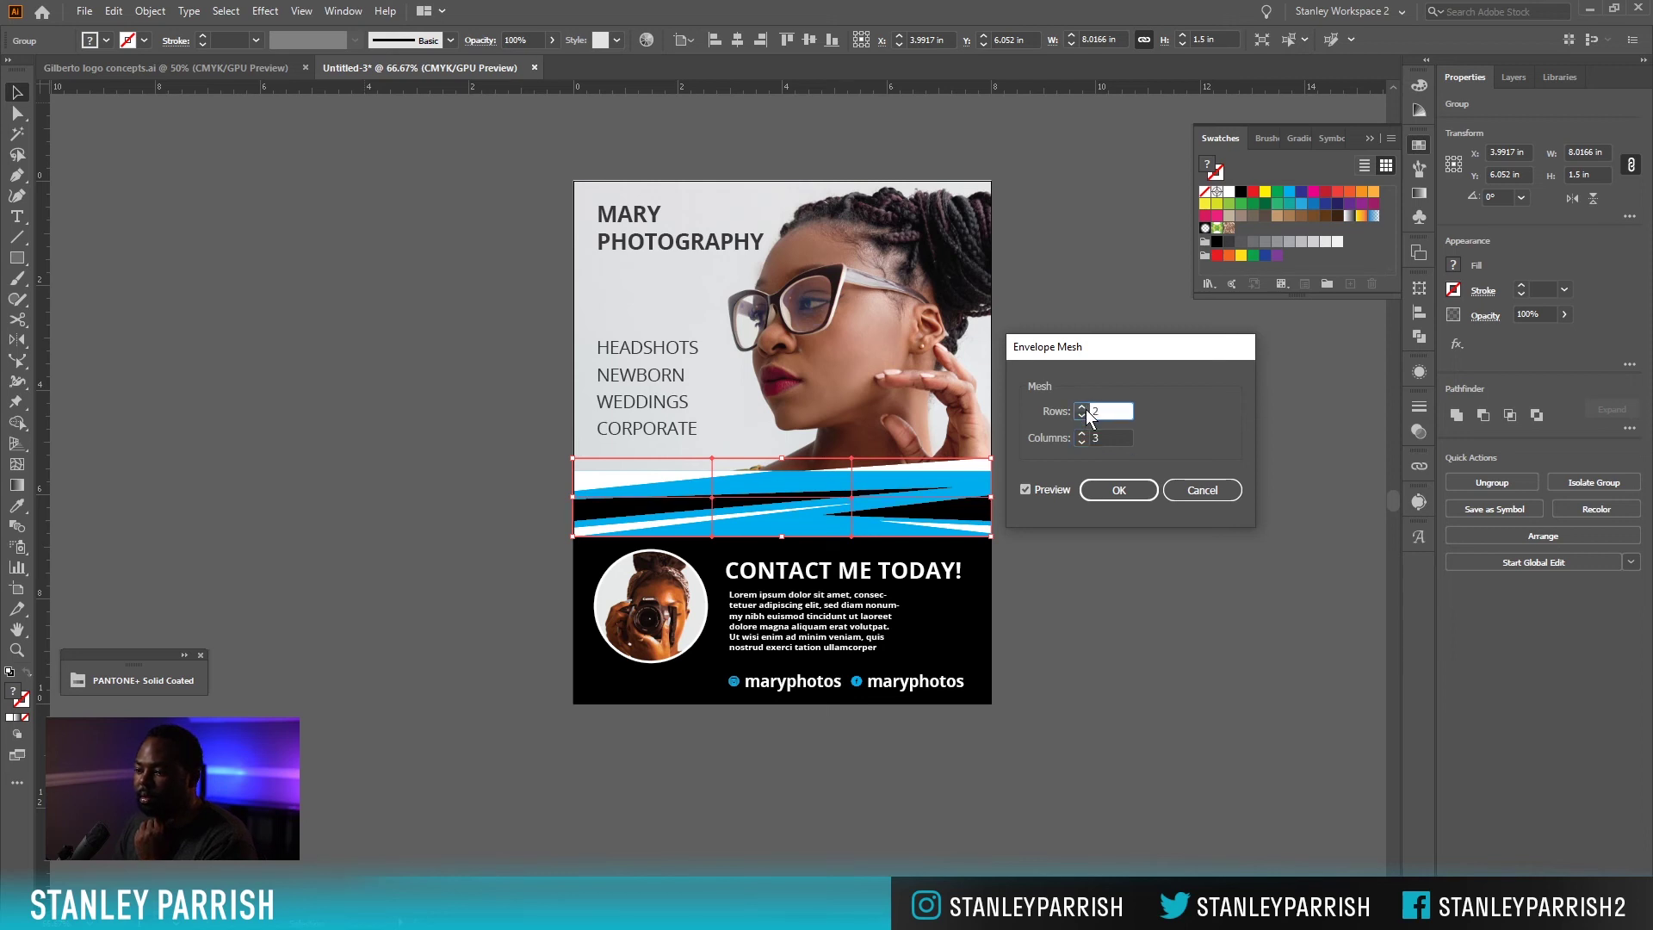
pyautogui.click(1085, 416)
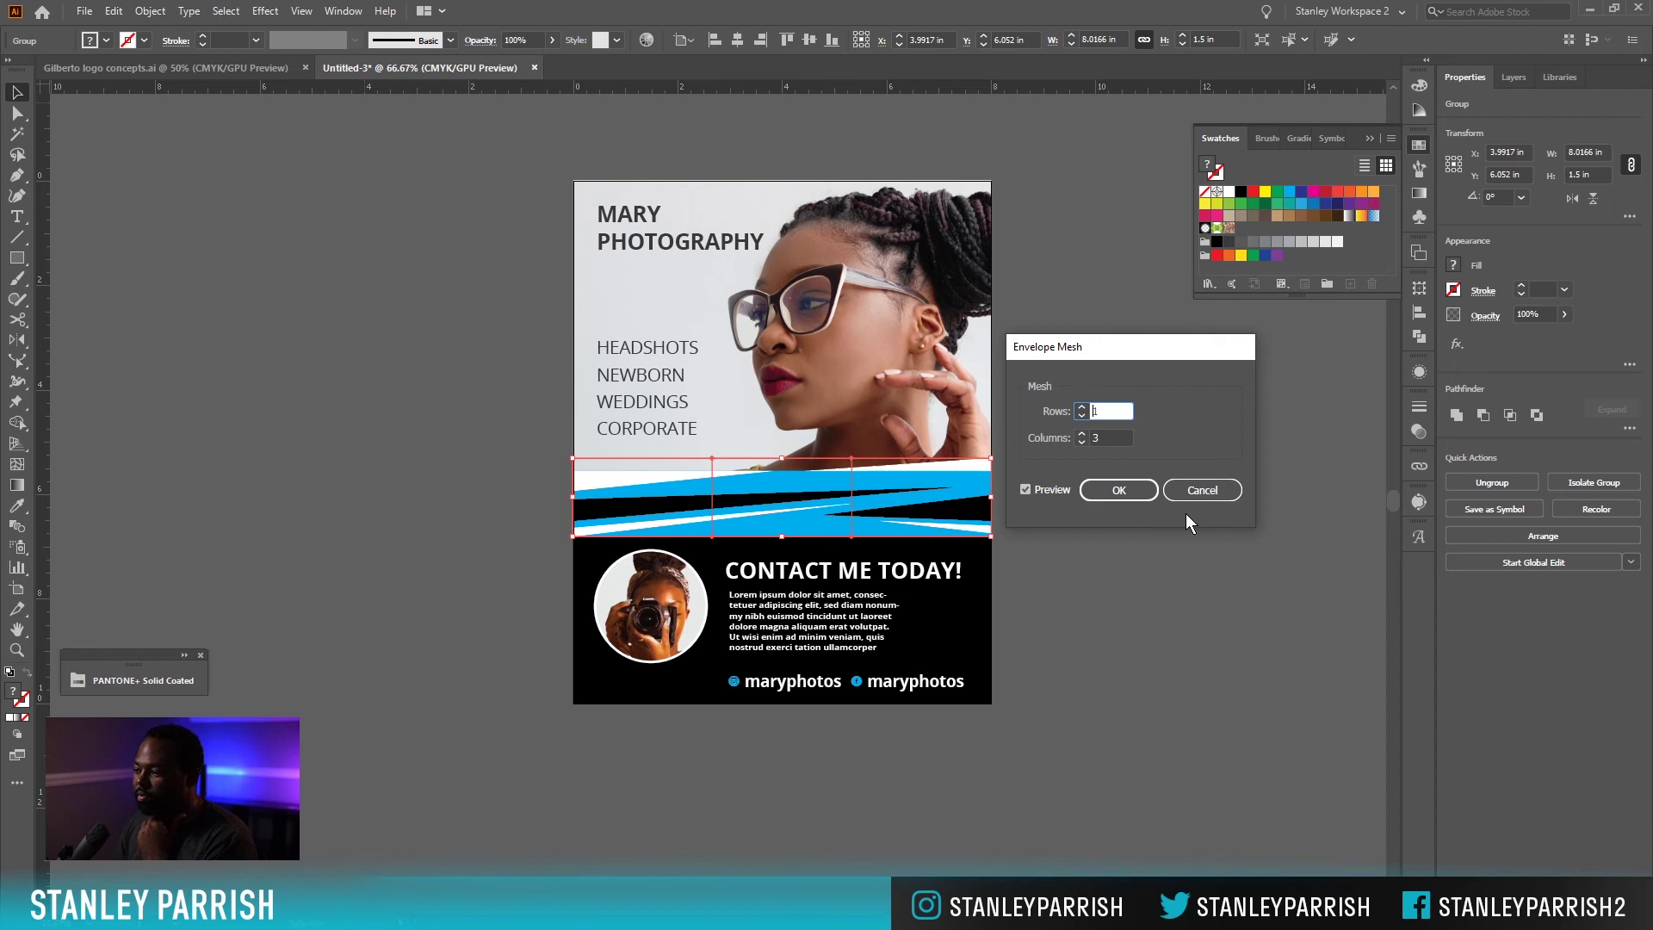
pyautogui.click(1133, 491)
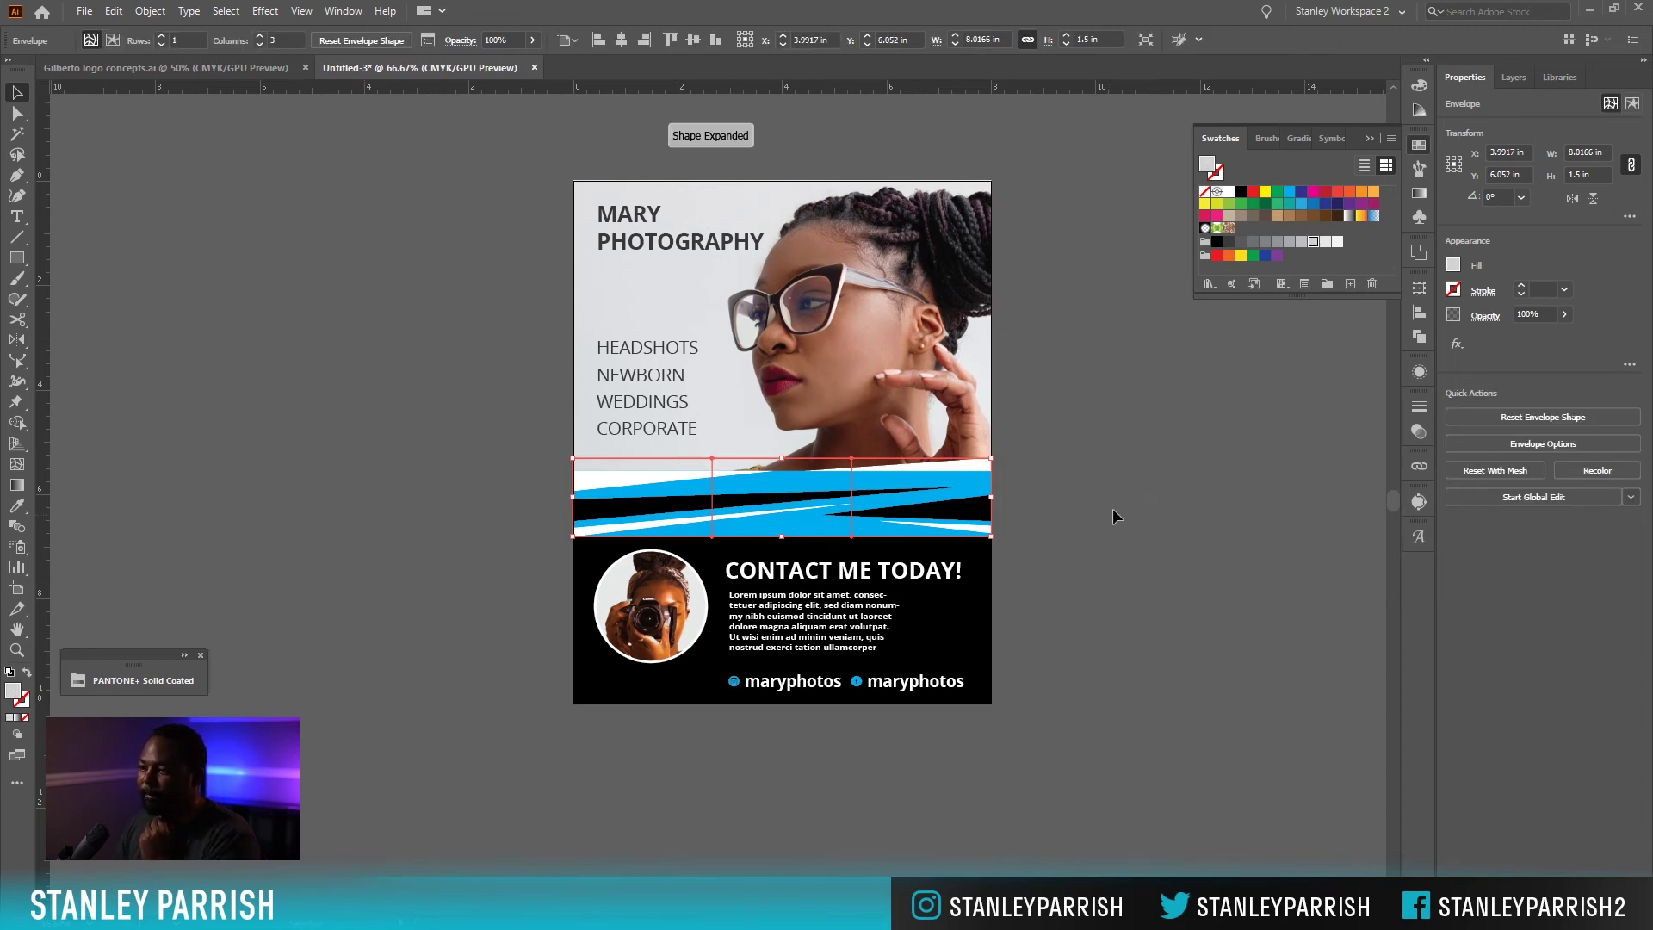
pyautogui.click(1149, 489)
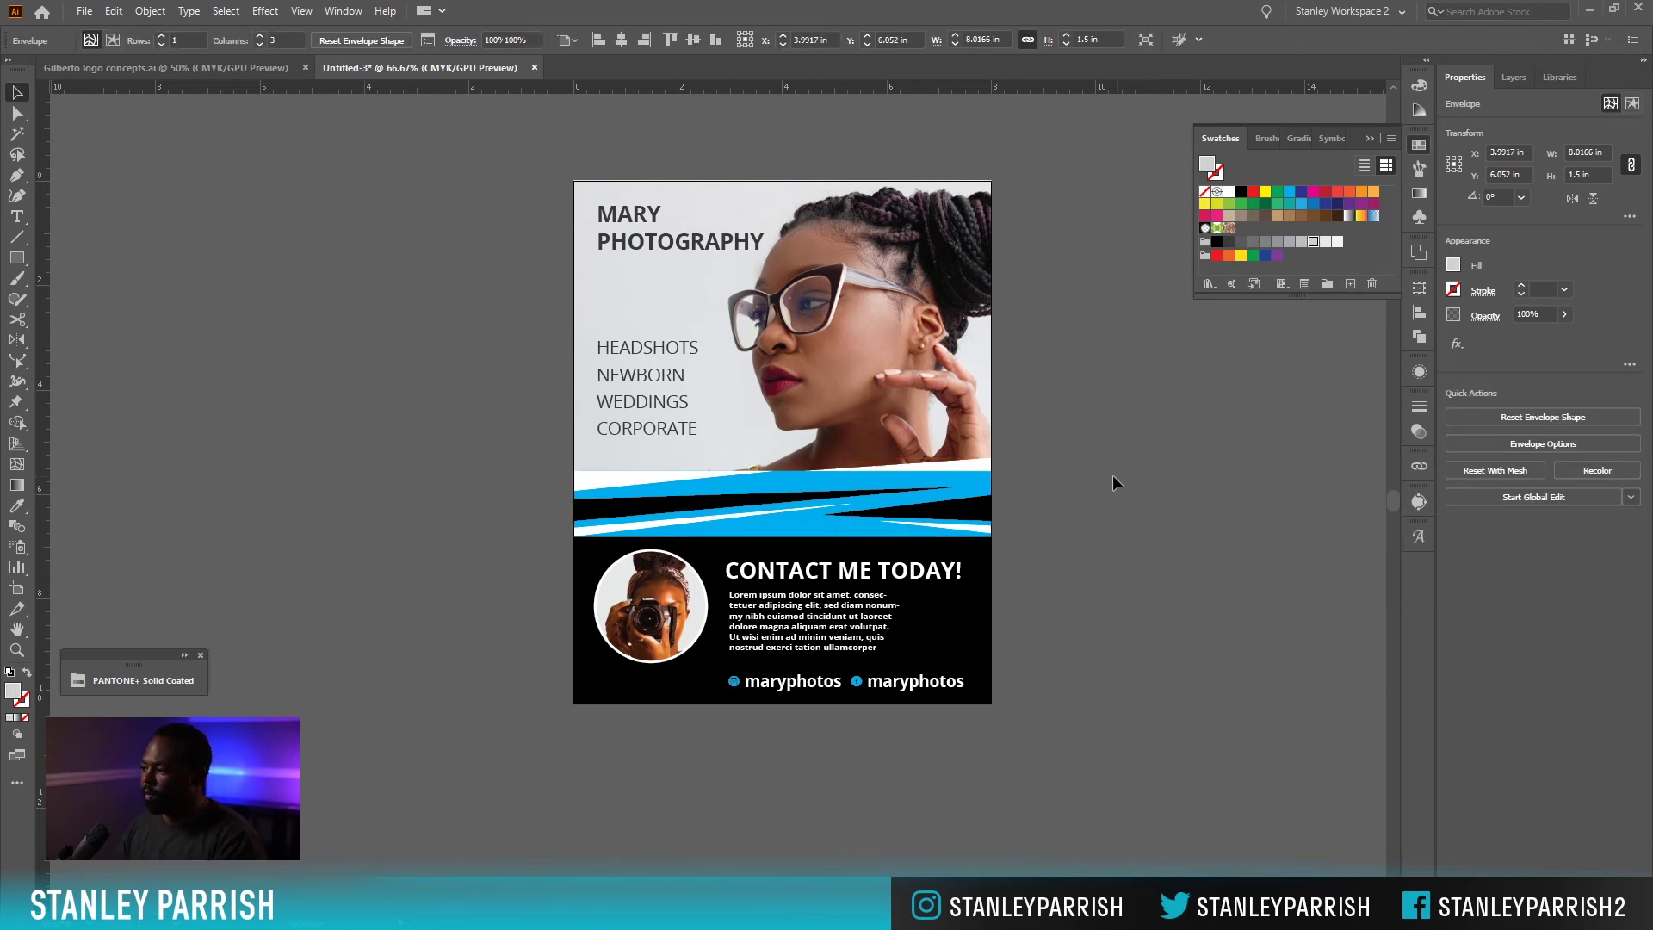
# Lower the top mesh point of the band's first inner column line to about Y 5.66 in to curve the band downward.
pyautogui.click(936, 483)
pyautogui.press('a')
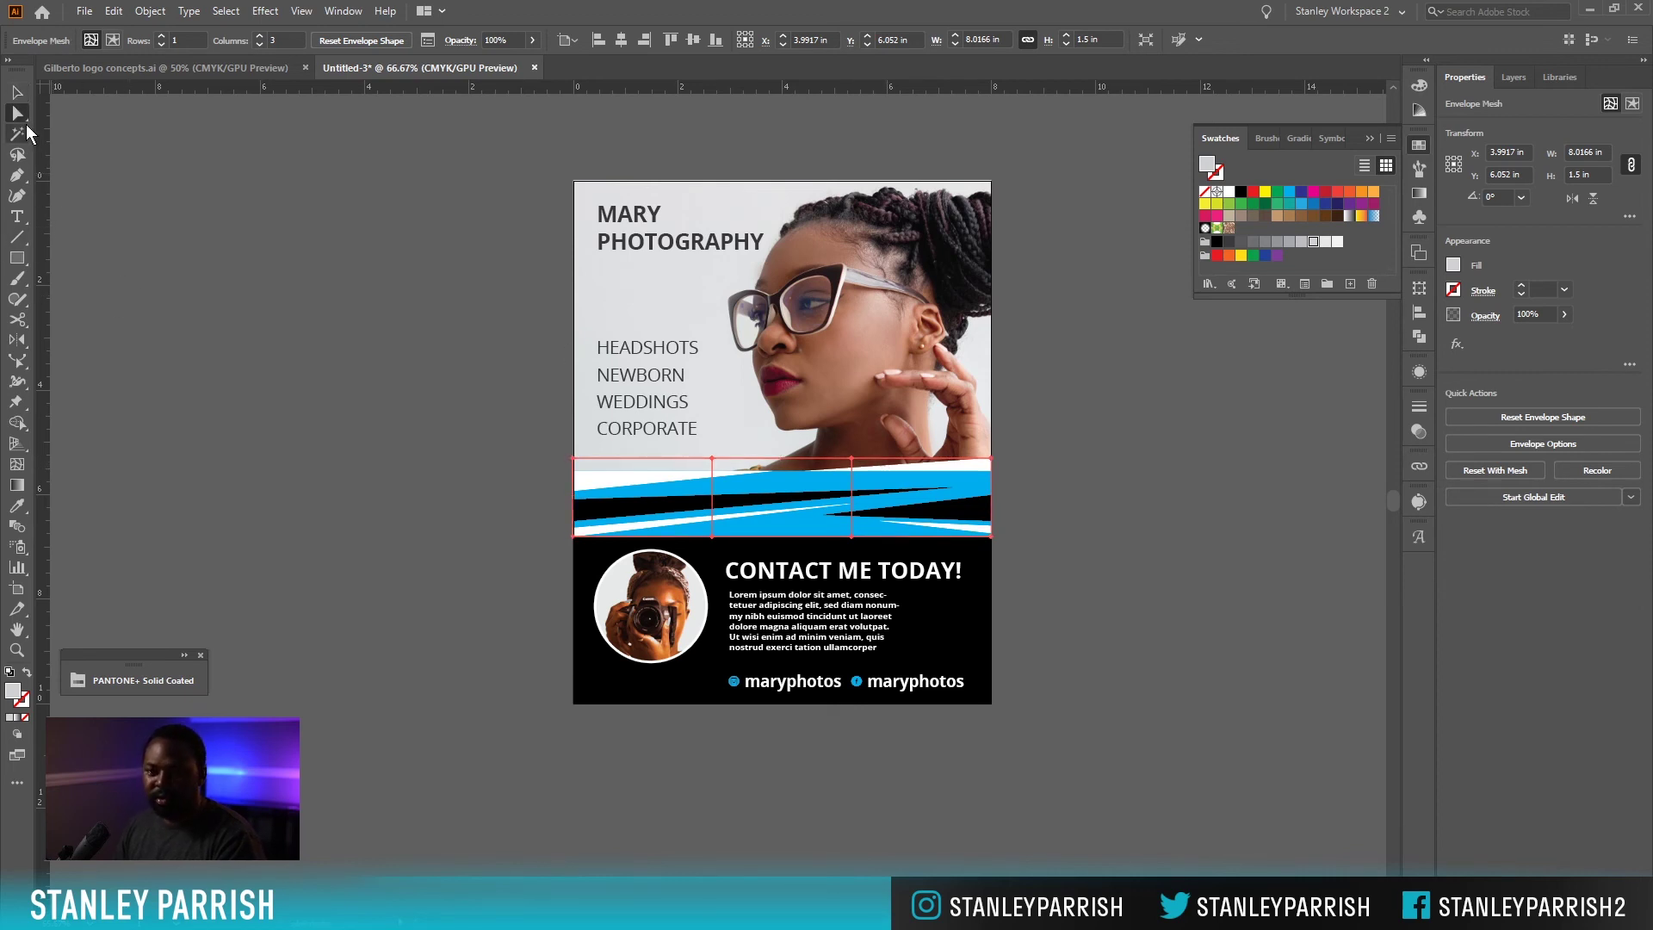
pyautogui.click(1042, 474)
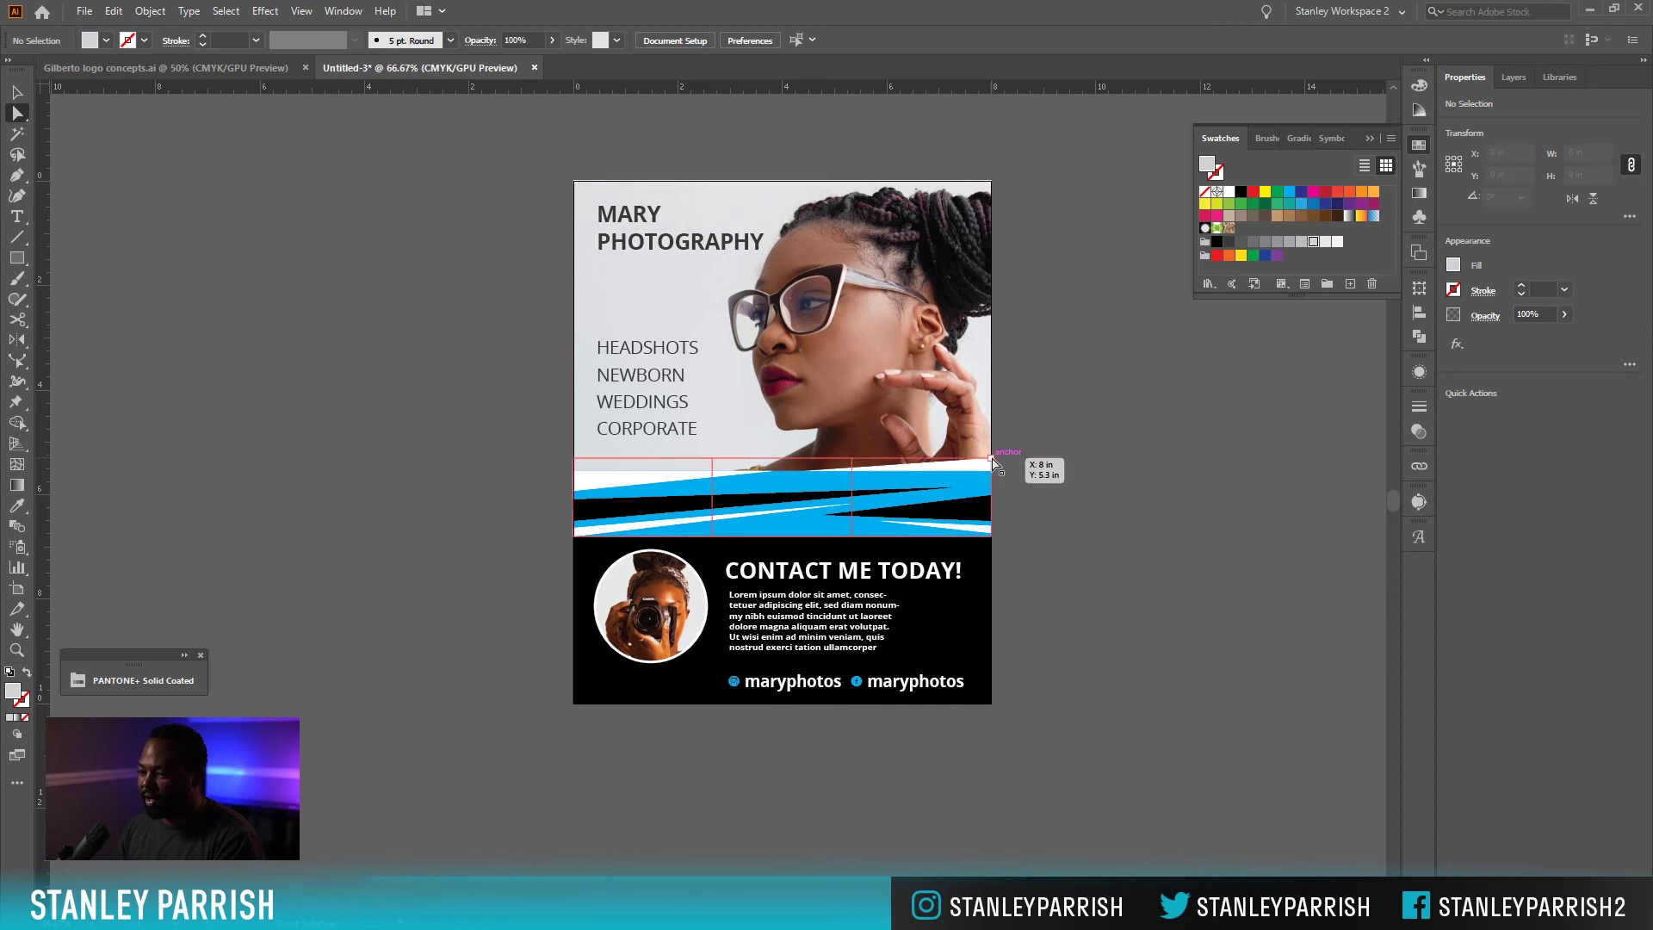
pyautogui.click(712, 460)
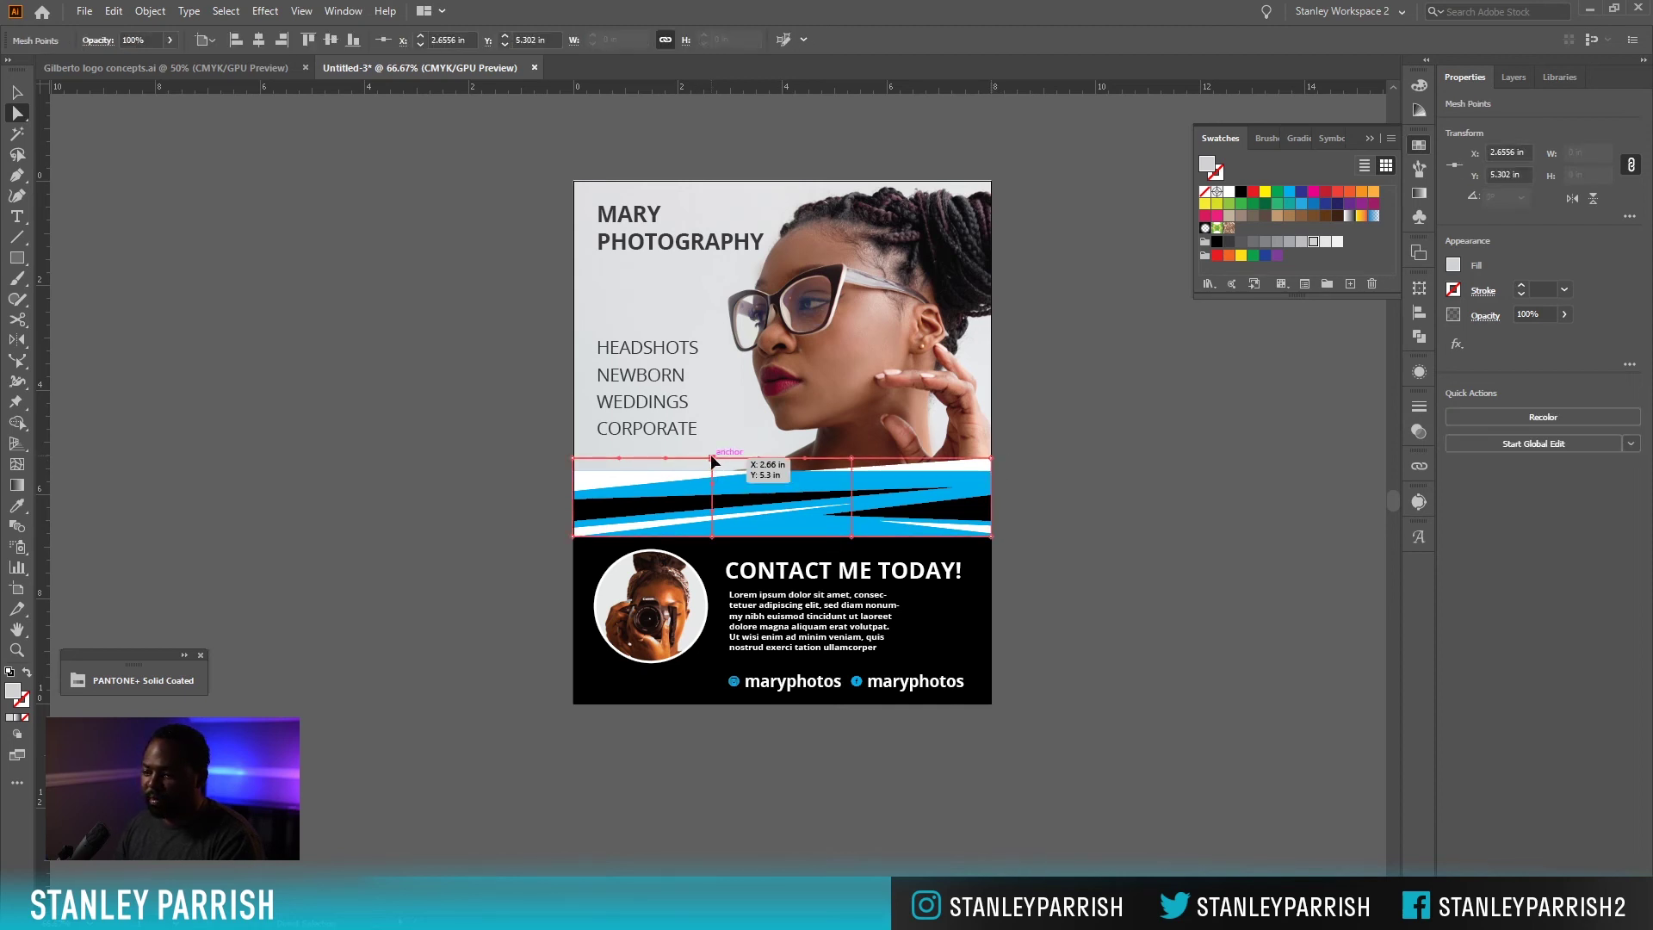
pyautogui.moveTo(711, 465); pyautogui.dragTo(713, 483)
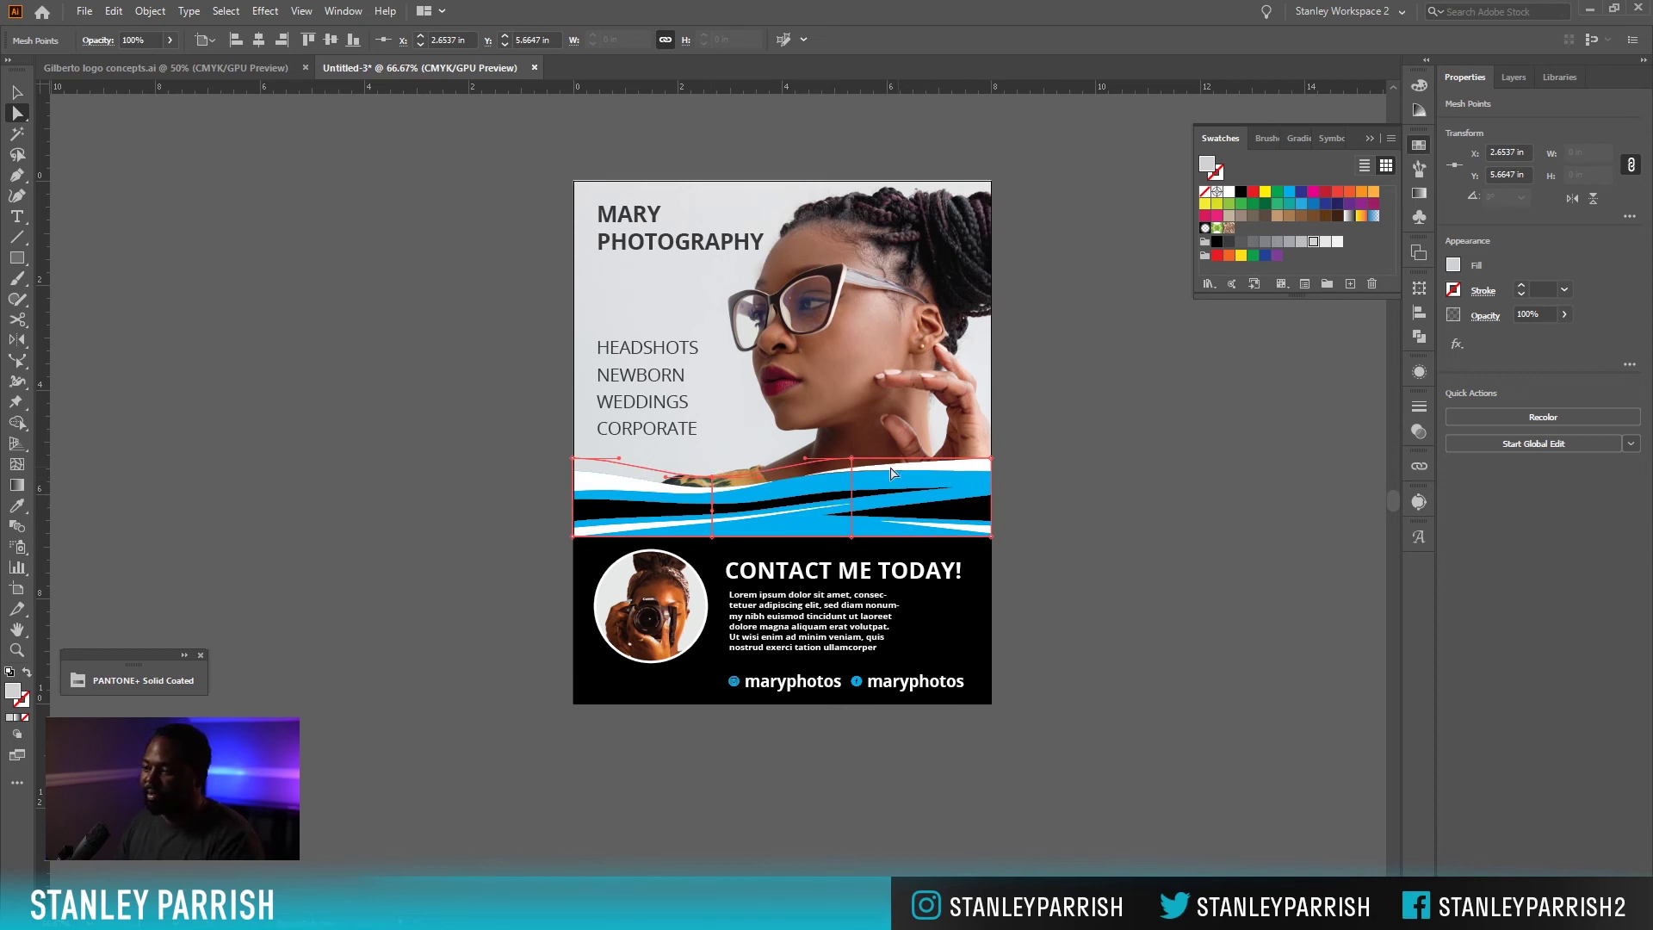
# Shift the second inner column line's top mesh point to about X 5.44 in and raise its bottom point to about Y 6.16 in.
pyautogui.moveTo(855, 460)
pyautogui.mouseDown()
pyautogui.moveTo(855, 485)
pyautogui.moveTo(857, 459)
pyautogui.mouseUp()
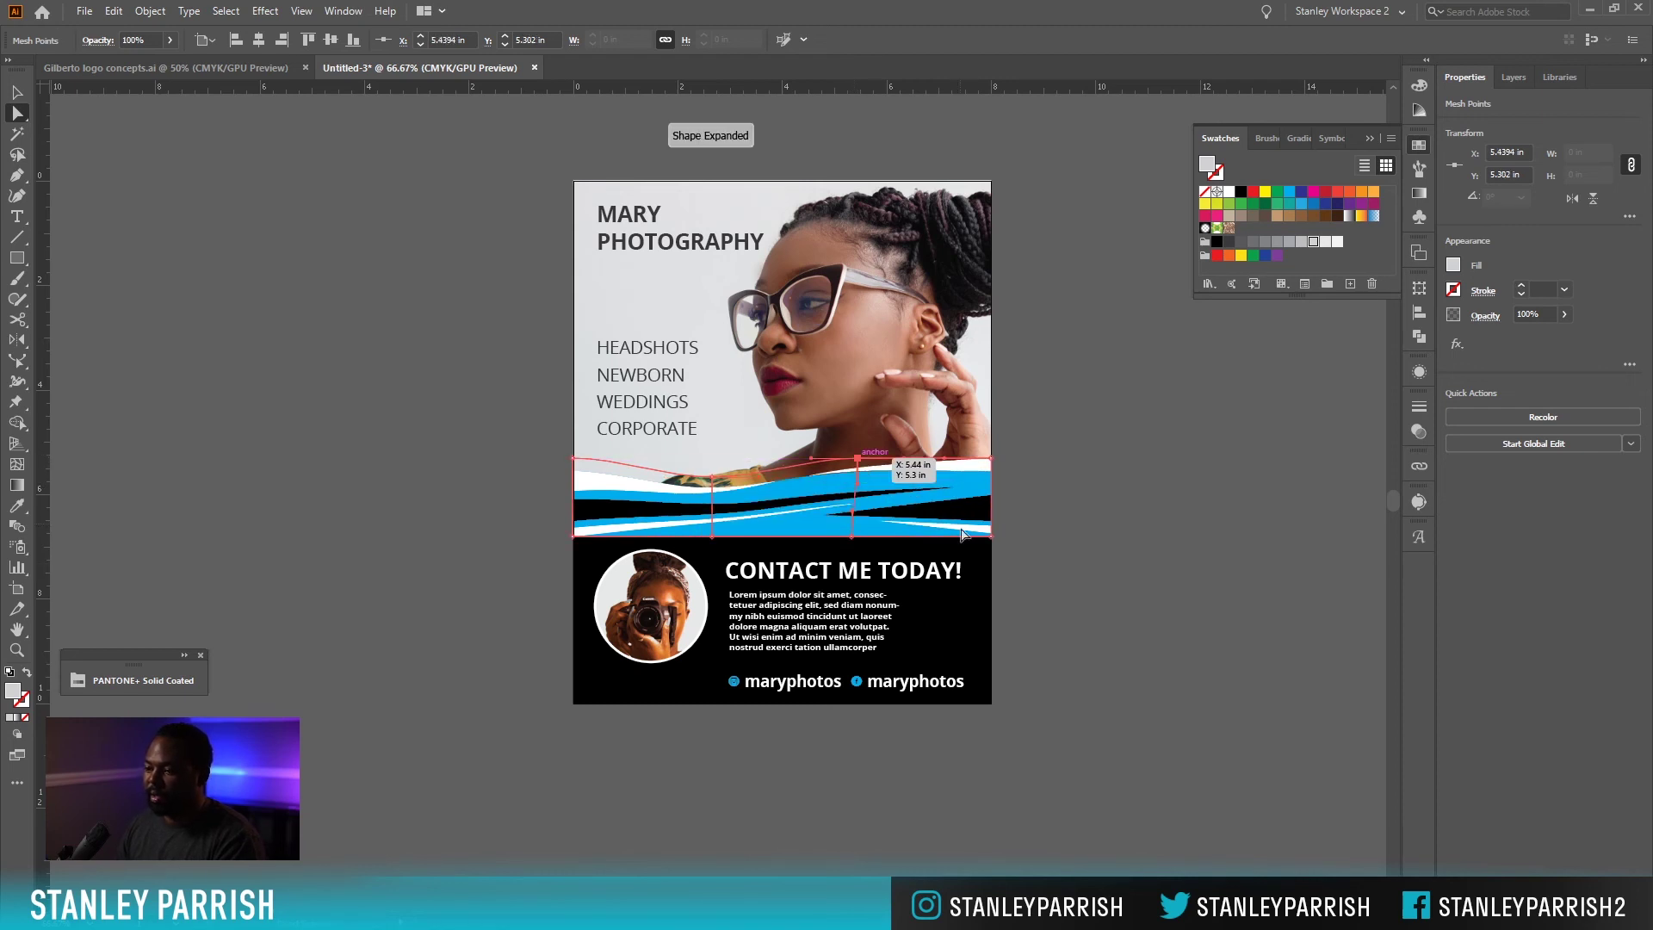
pyautogui.moveTo(855, 538); pyautogui.dragTo(856, 517)
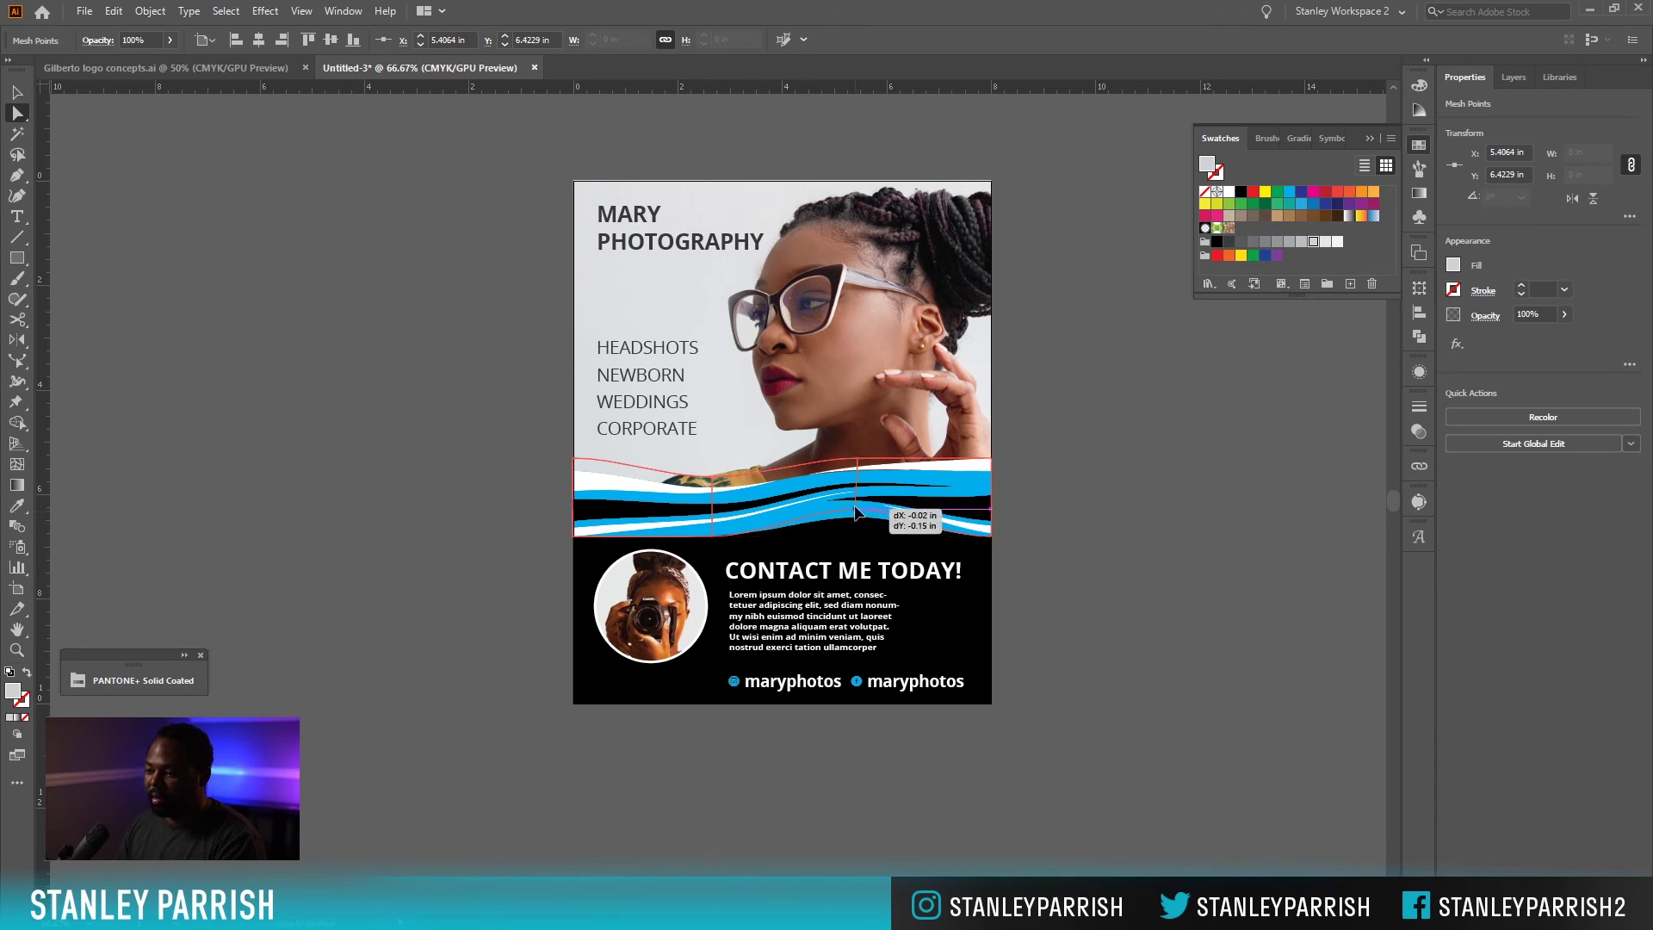
pyautogui.moveTo(861, 522); pyautogui.dragTo(857, 509)
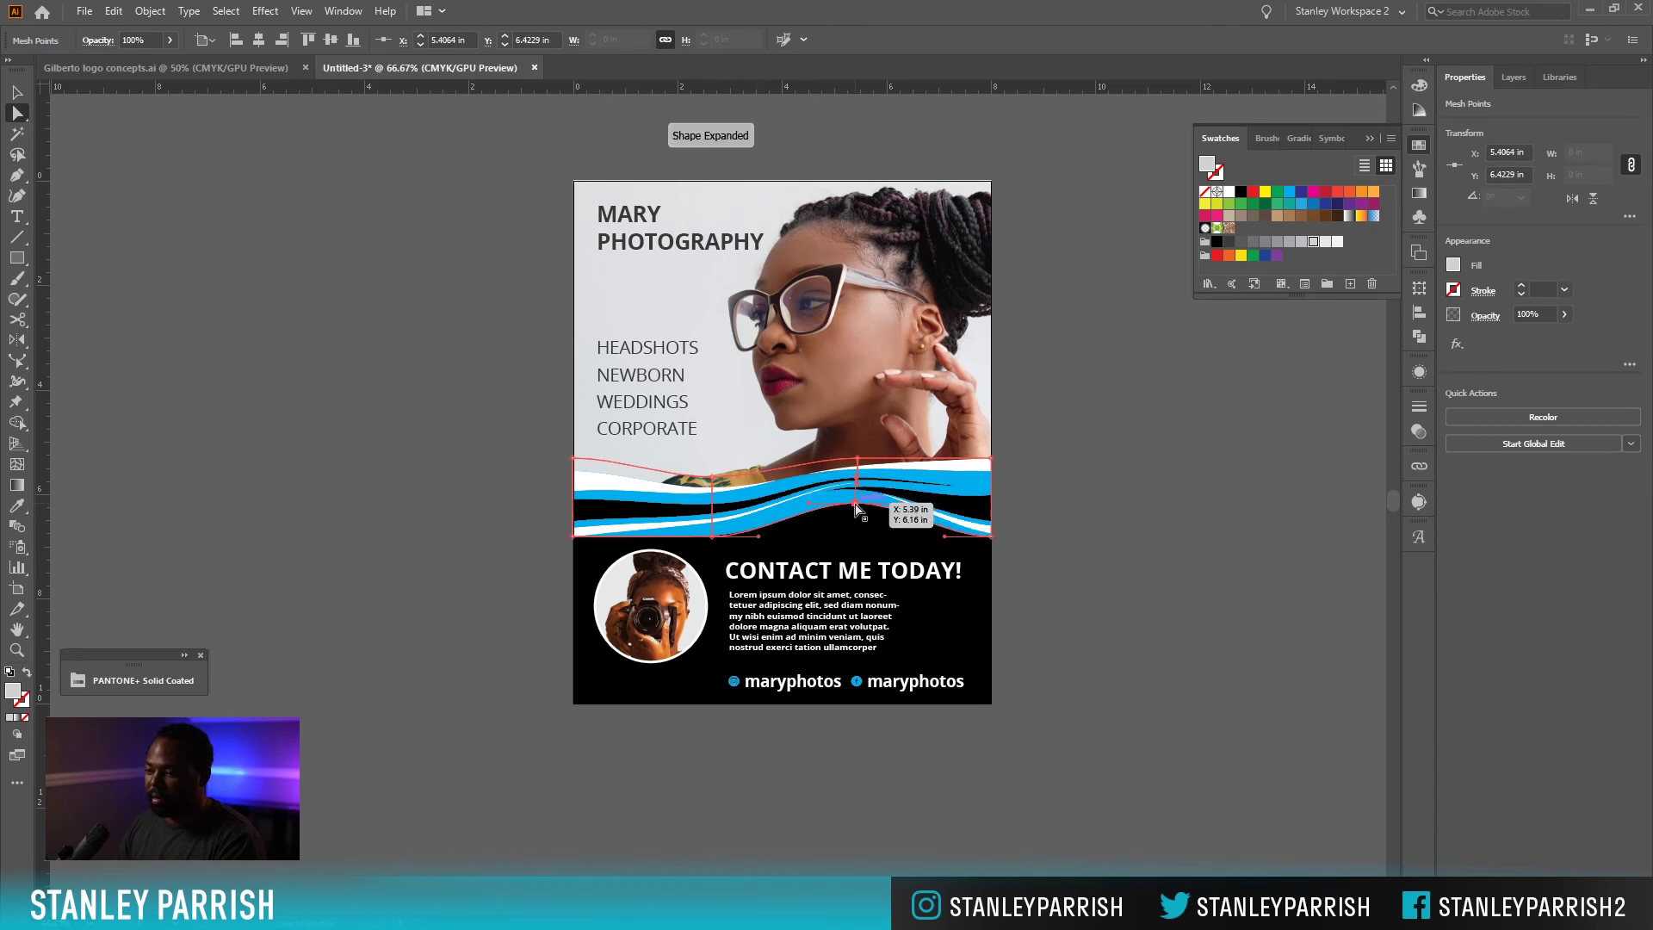
# Raise the top mesh point of the second inner column line to about Y 5.22 in.
pyautogui.click(1097, 510)
pyautogui.click(992, 459)
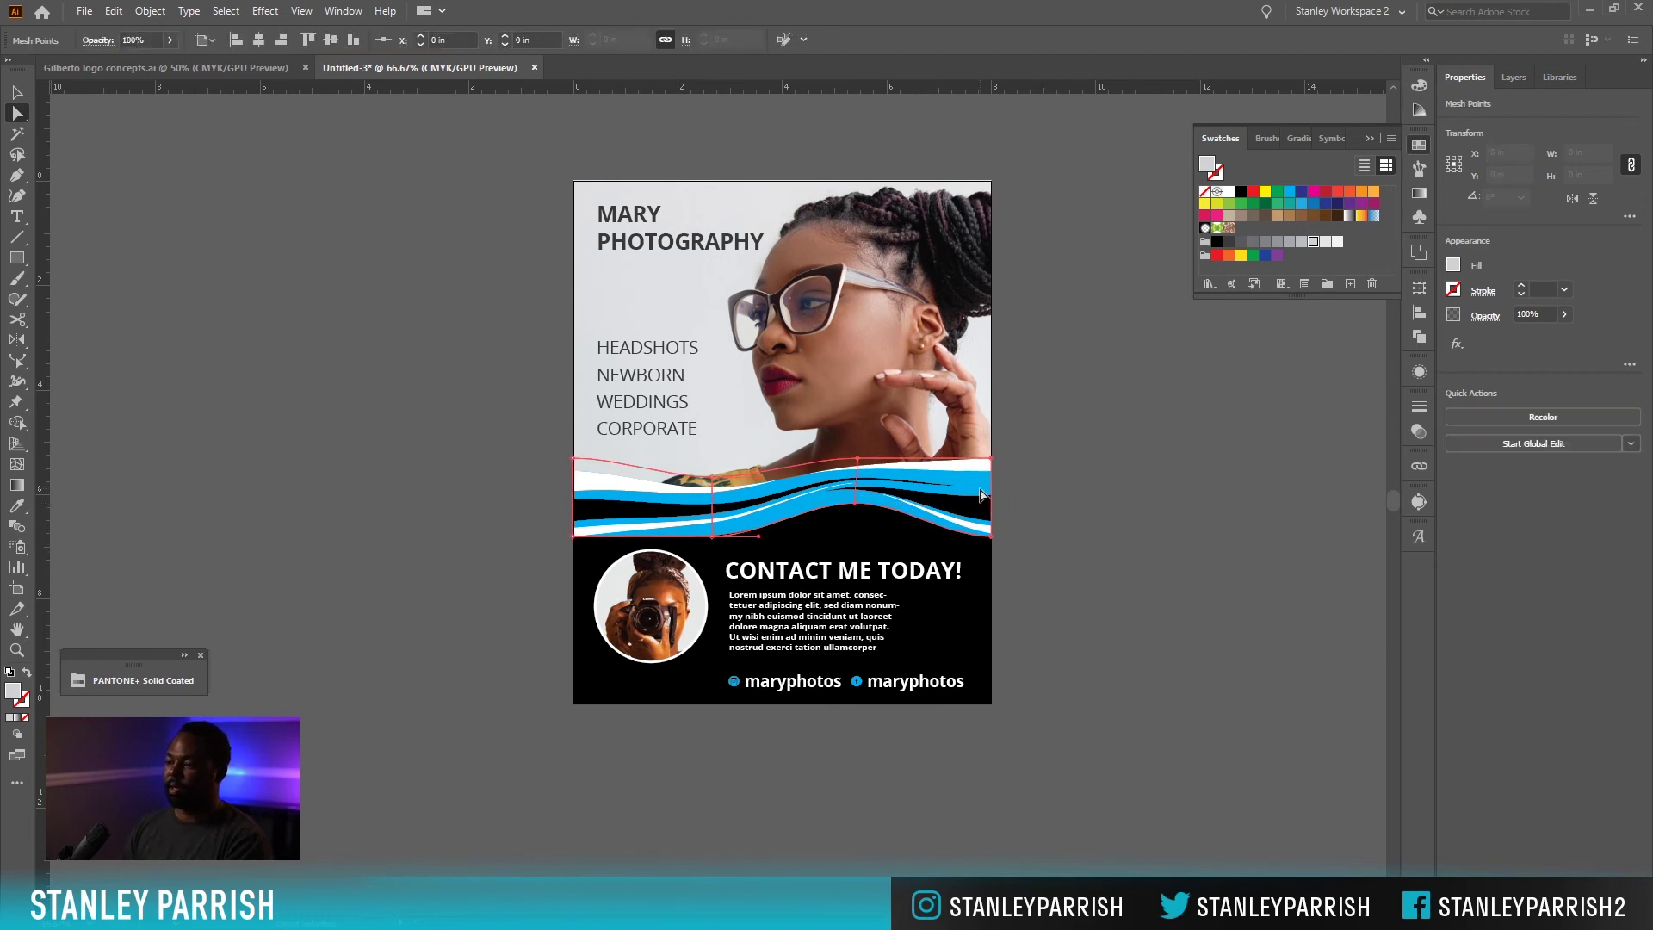
pyautogui.click(860, 465)
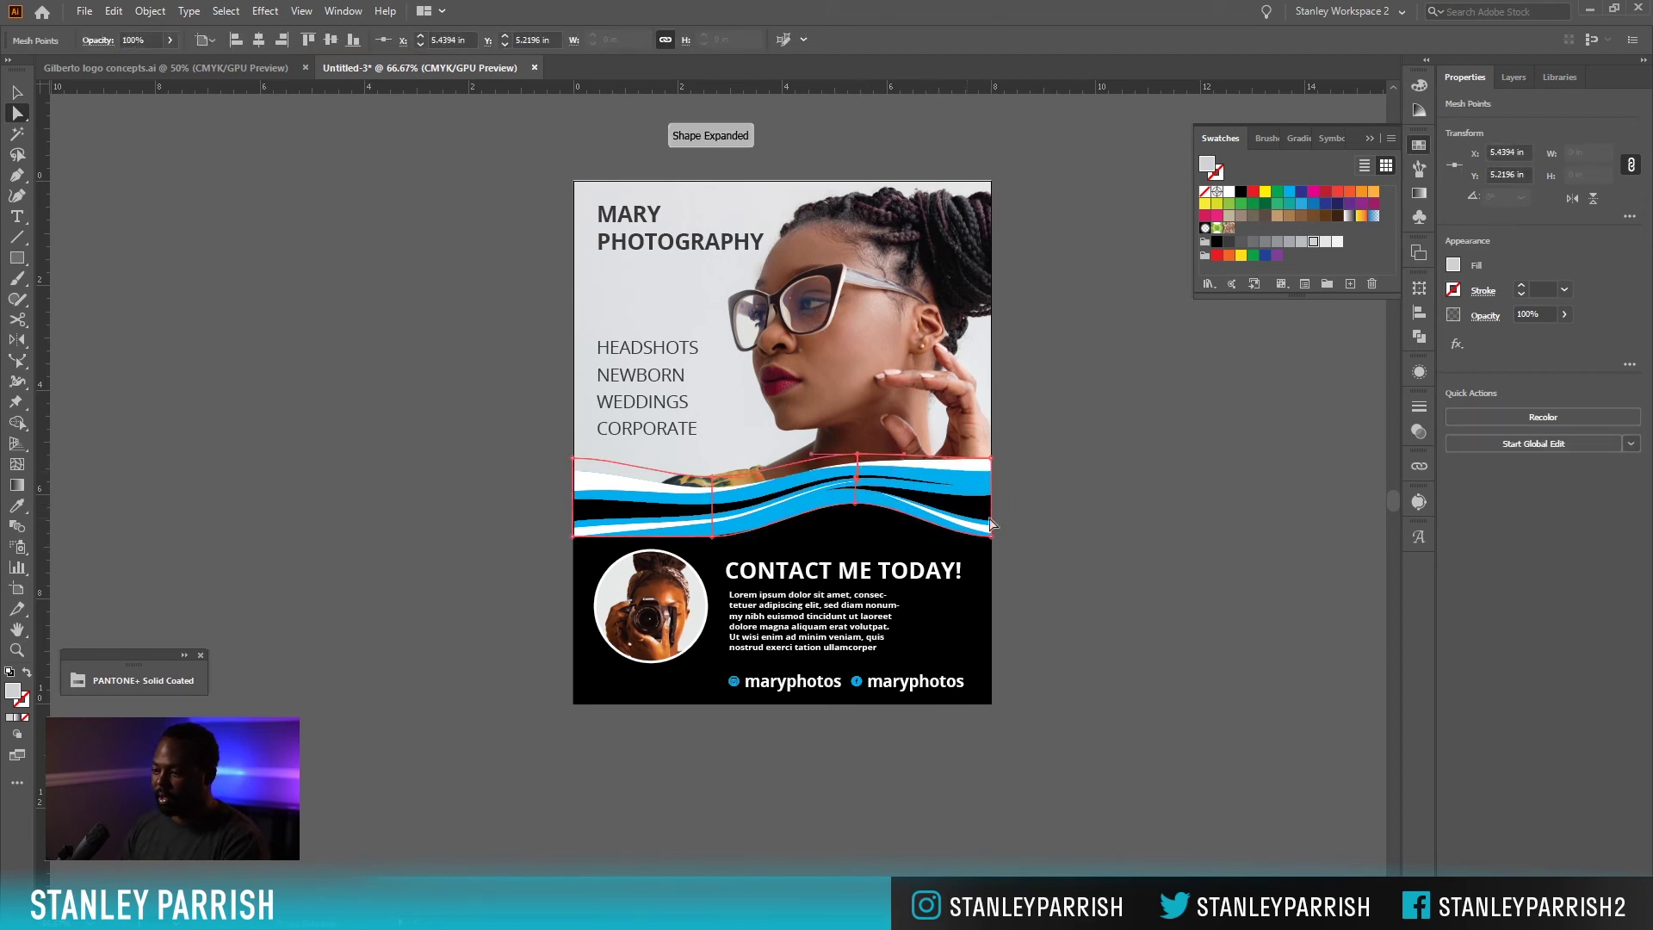
# Lower the mesh point at the band's top right corner to about Y 5.5 in.
pyautogui.click(1000, 472)
pyautogui.click(992, 460)
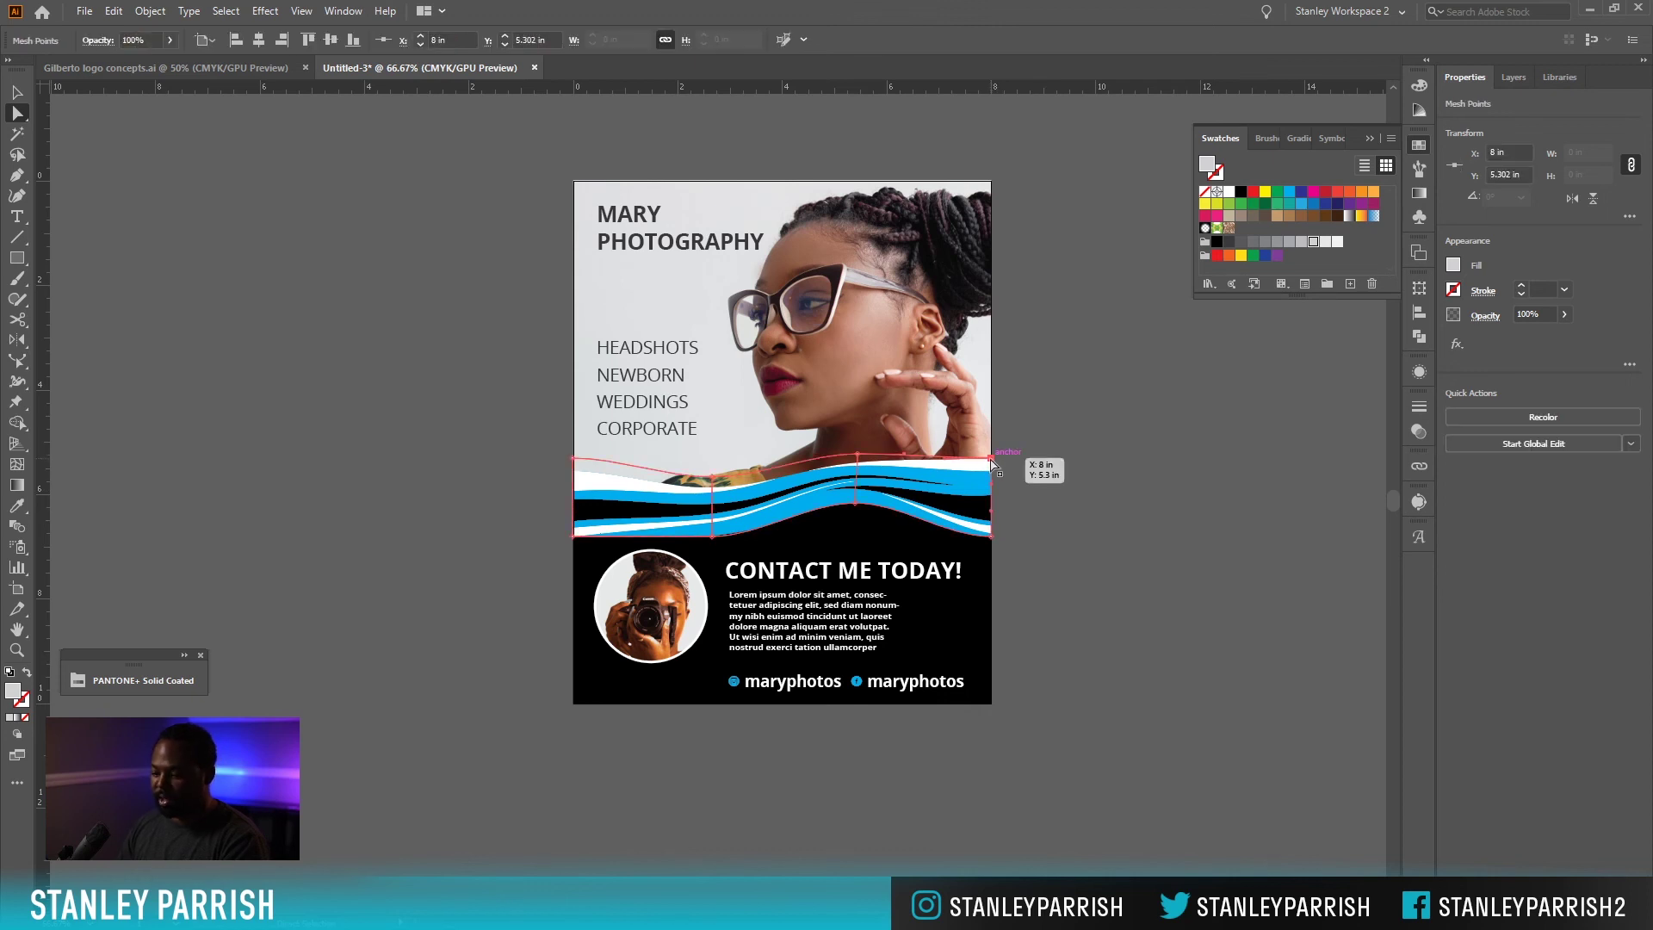
pyautogui.moveTo(992, 465); pyautogui.dragTo(1044, 491)
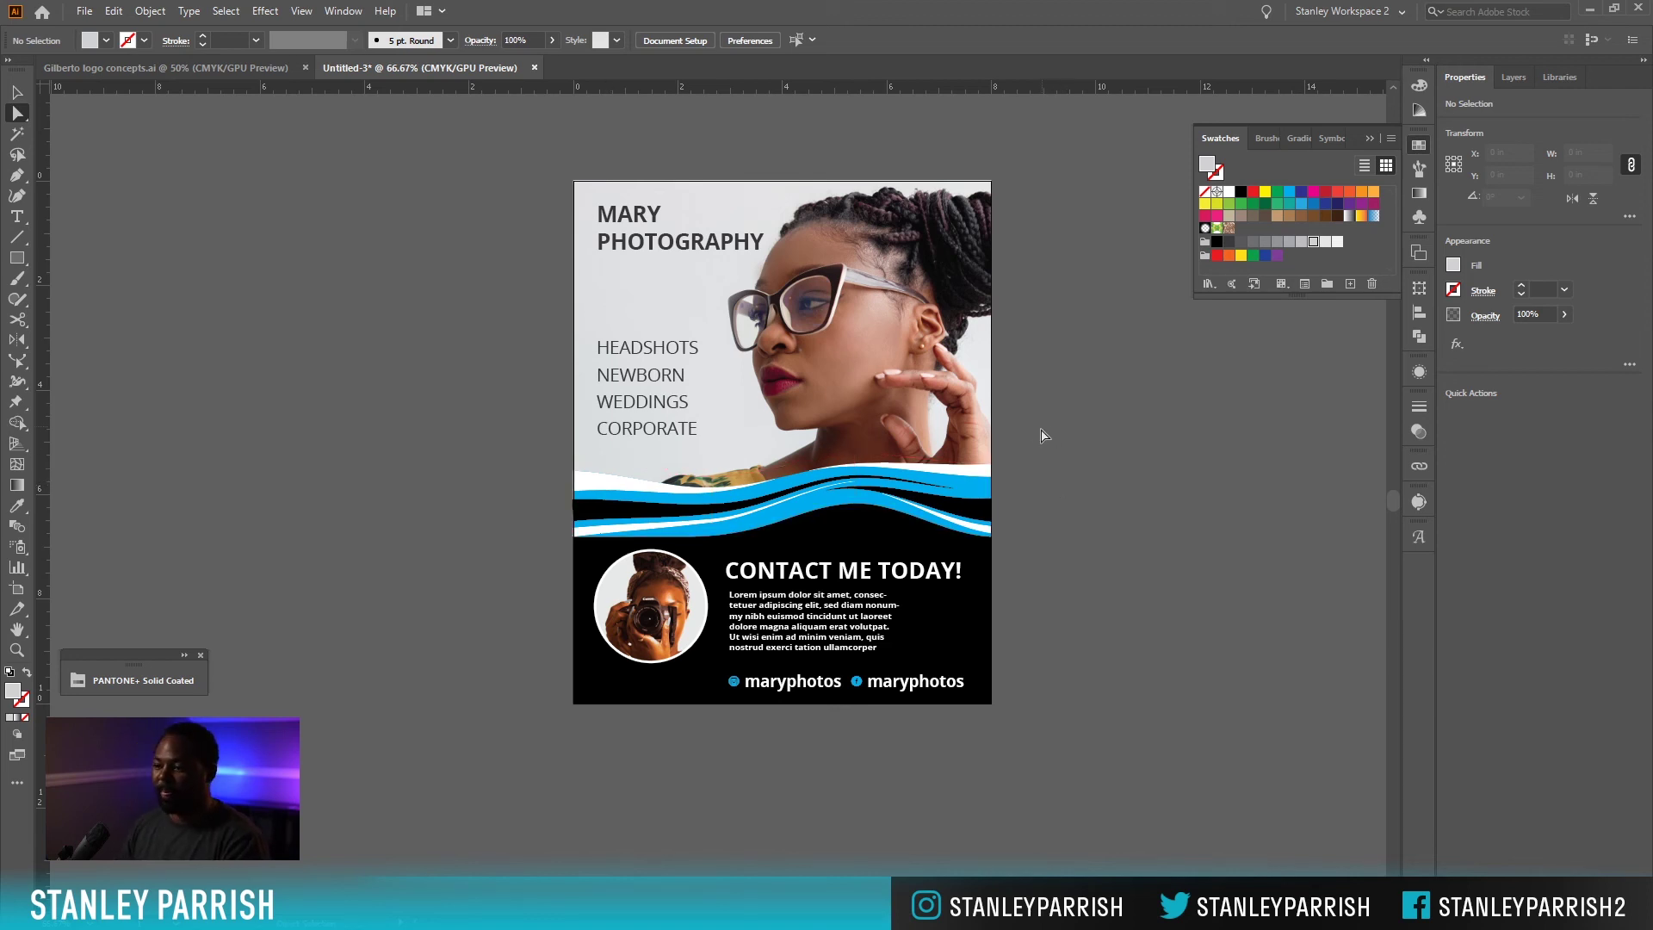
# Adjust the bottom mesh point of the band's second inner column line to about Y 6.19 in.
pyautogui.click(855, 506)
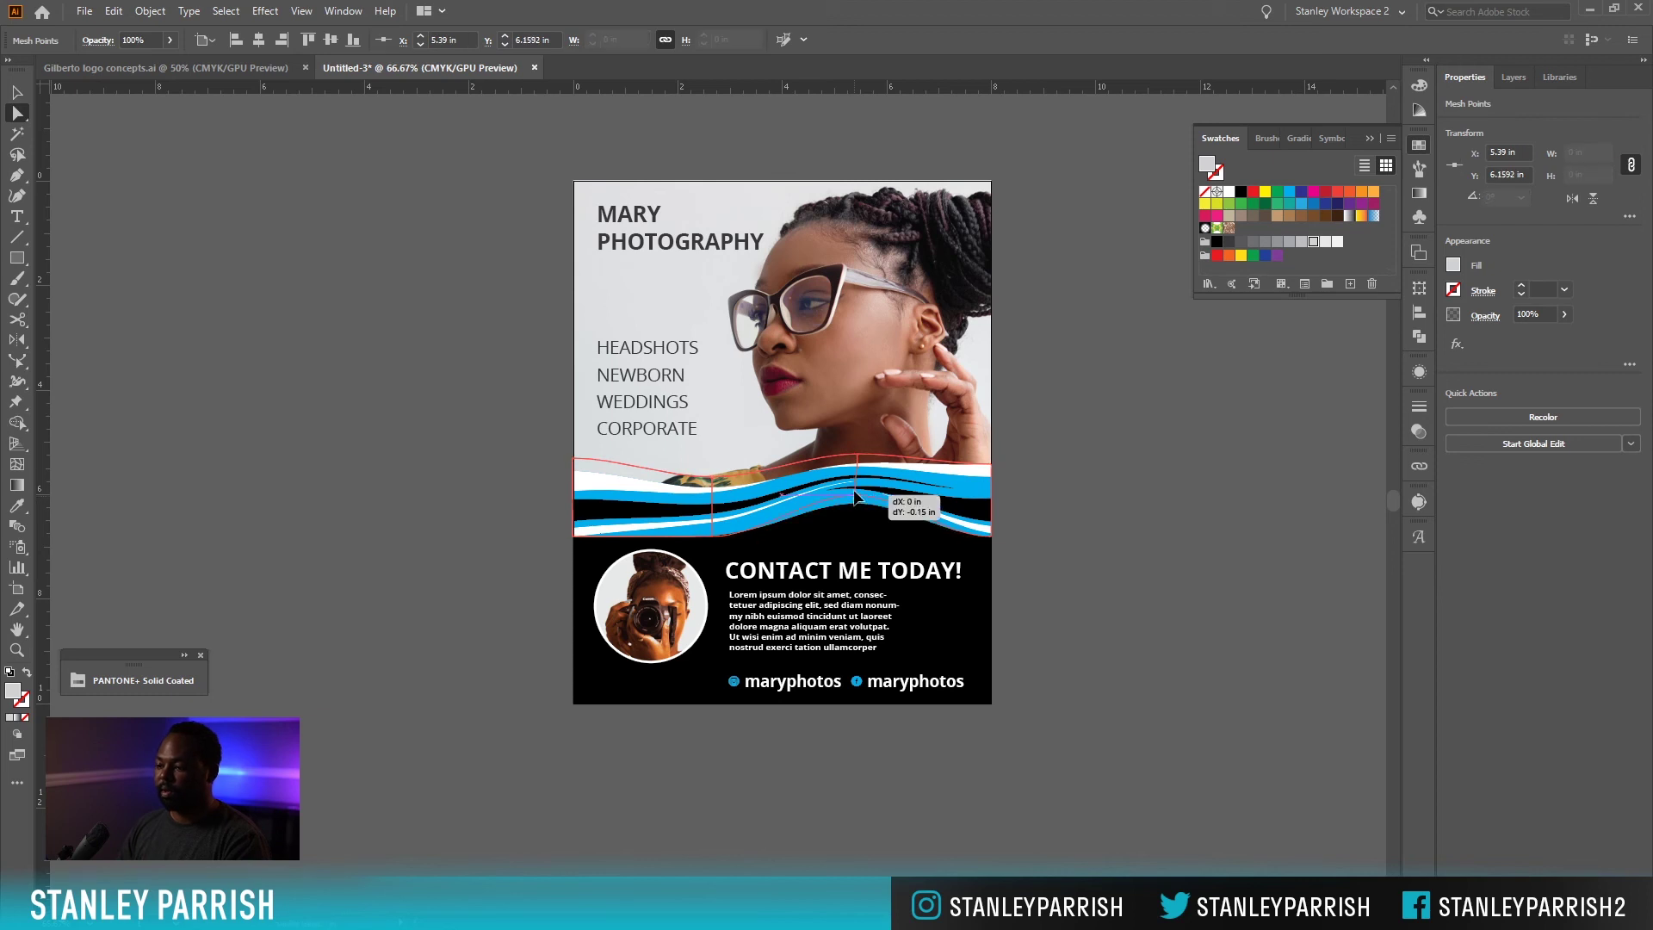
pyautogui.click(1145, 494)
pyautogui.click(856, 508)
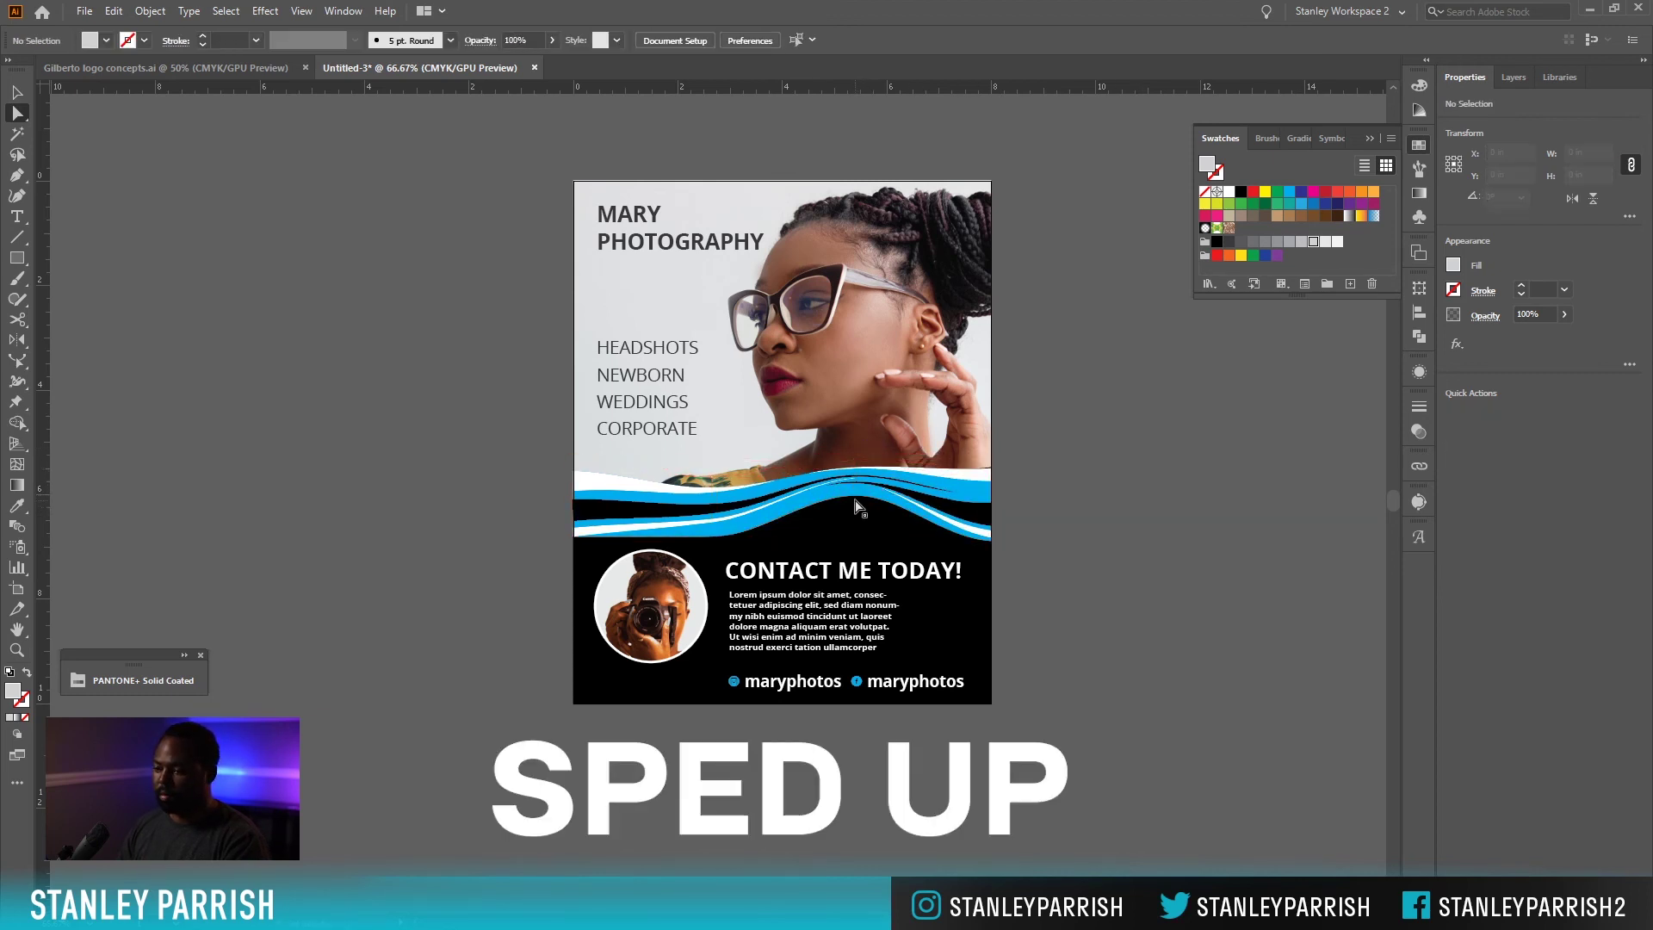
pyautogui.click(1070, 546)
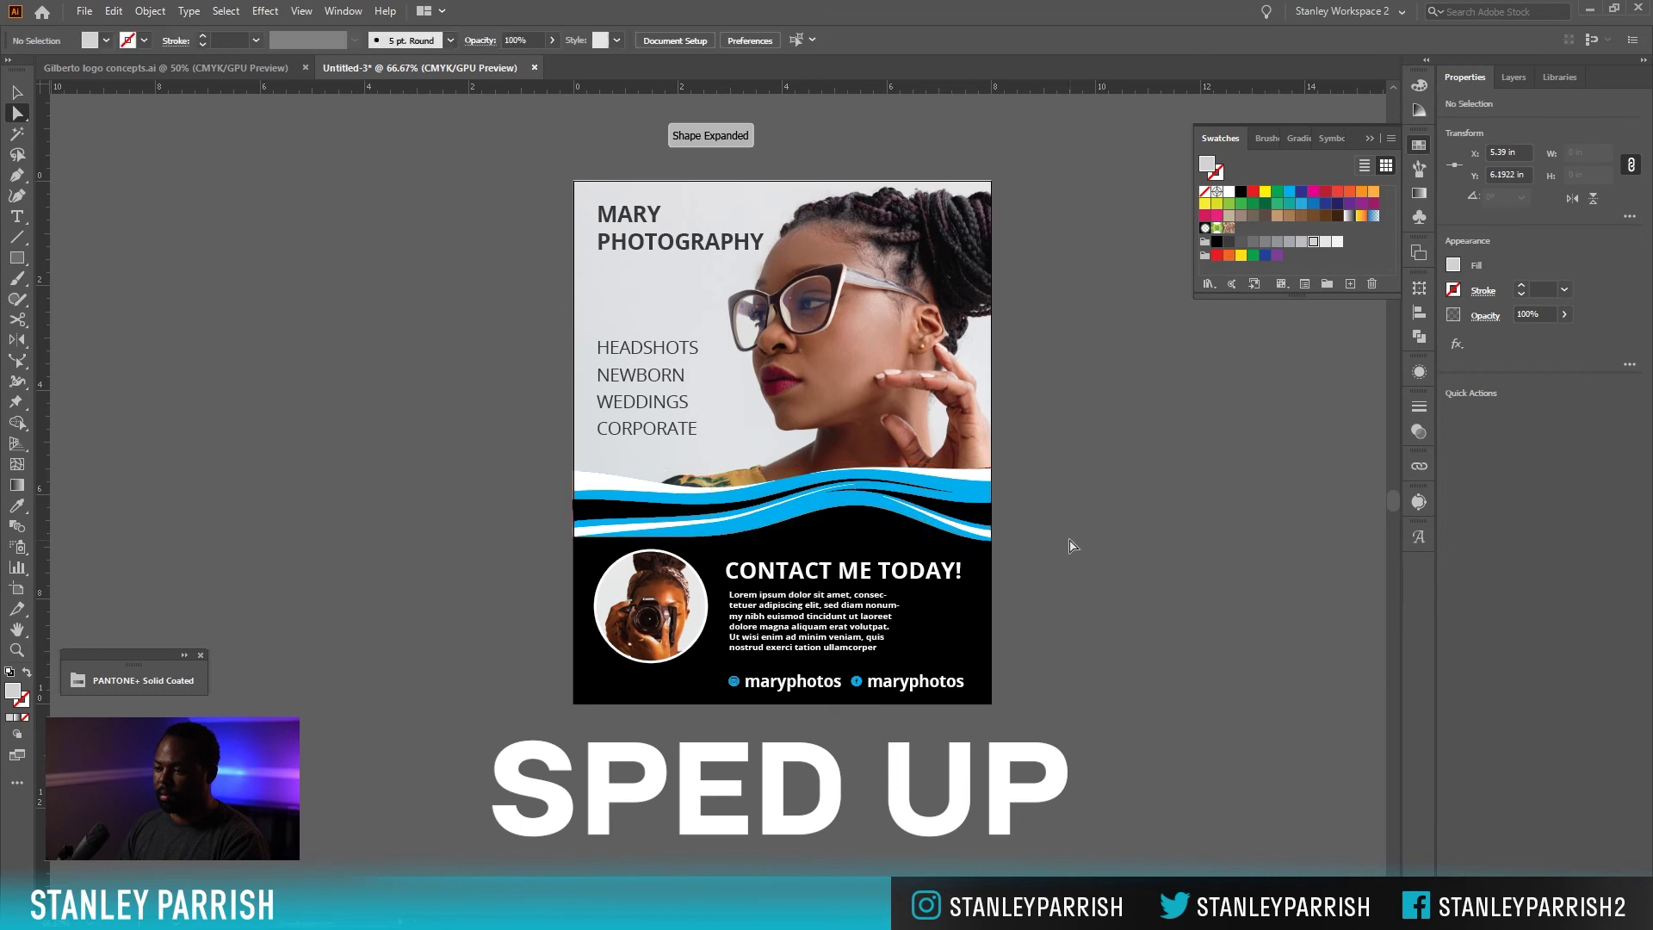
# Raise the band's top right corner mesh point to about Y 5.3 in and raise the second inner column line's bottom point.
pyautogui.click(711, 482)
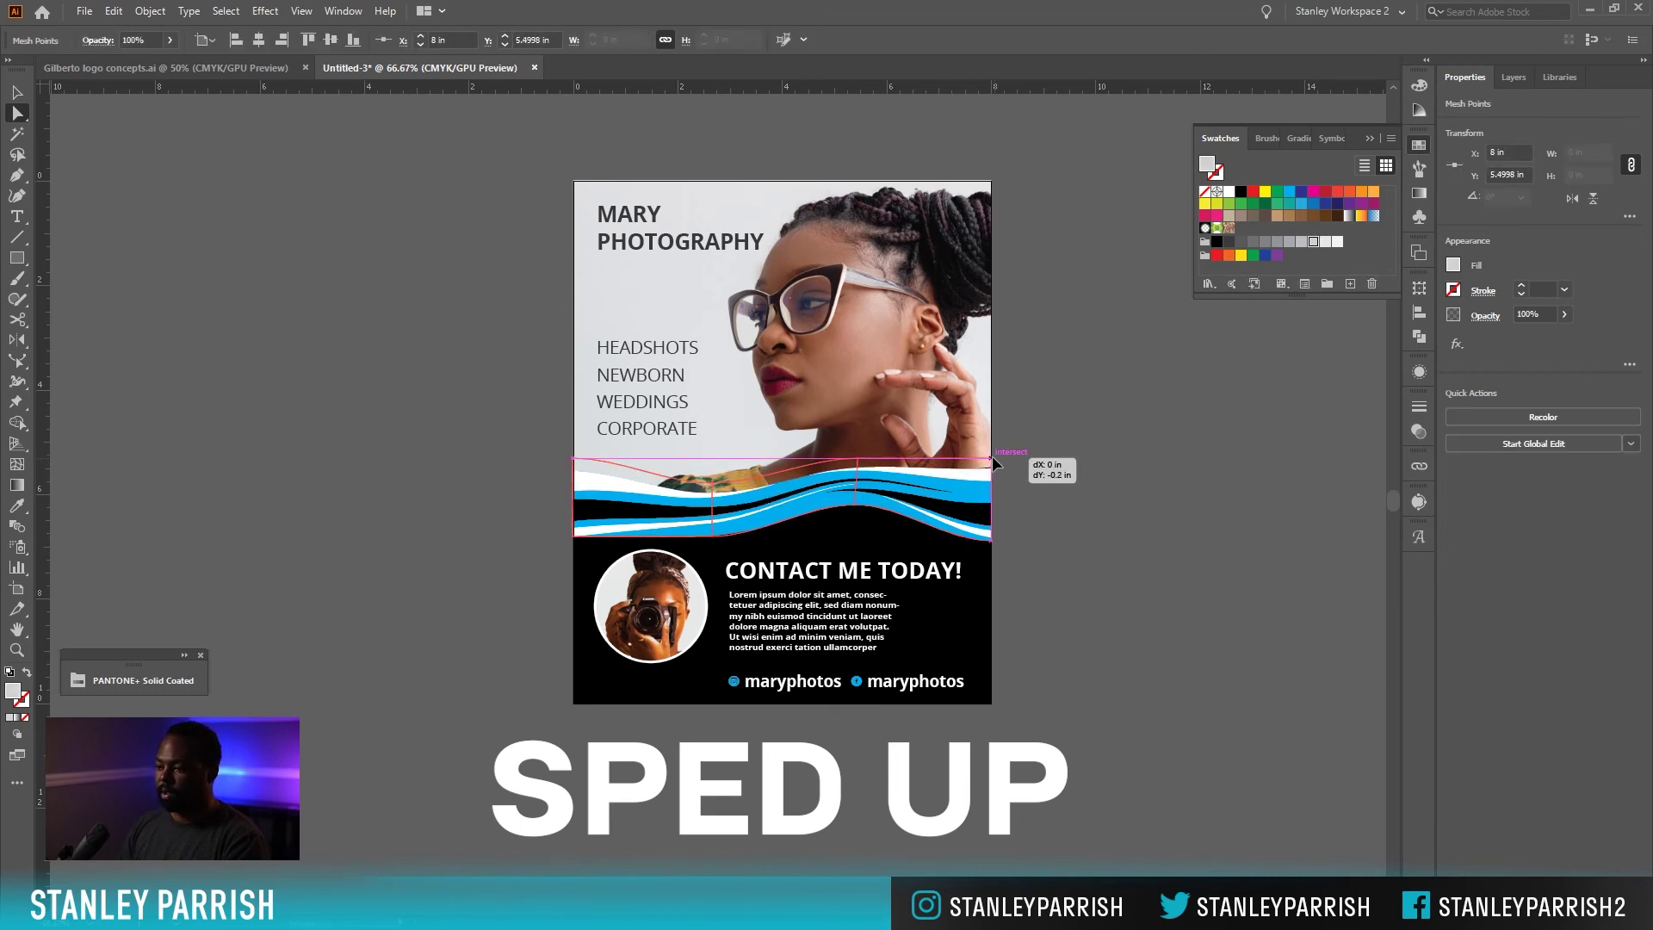
pyautogui.click(857, 484)
pyautogui.moveTo(857, 484); pyautogui.dragTo(858, 493)
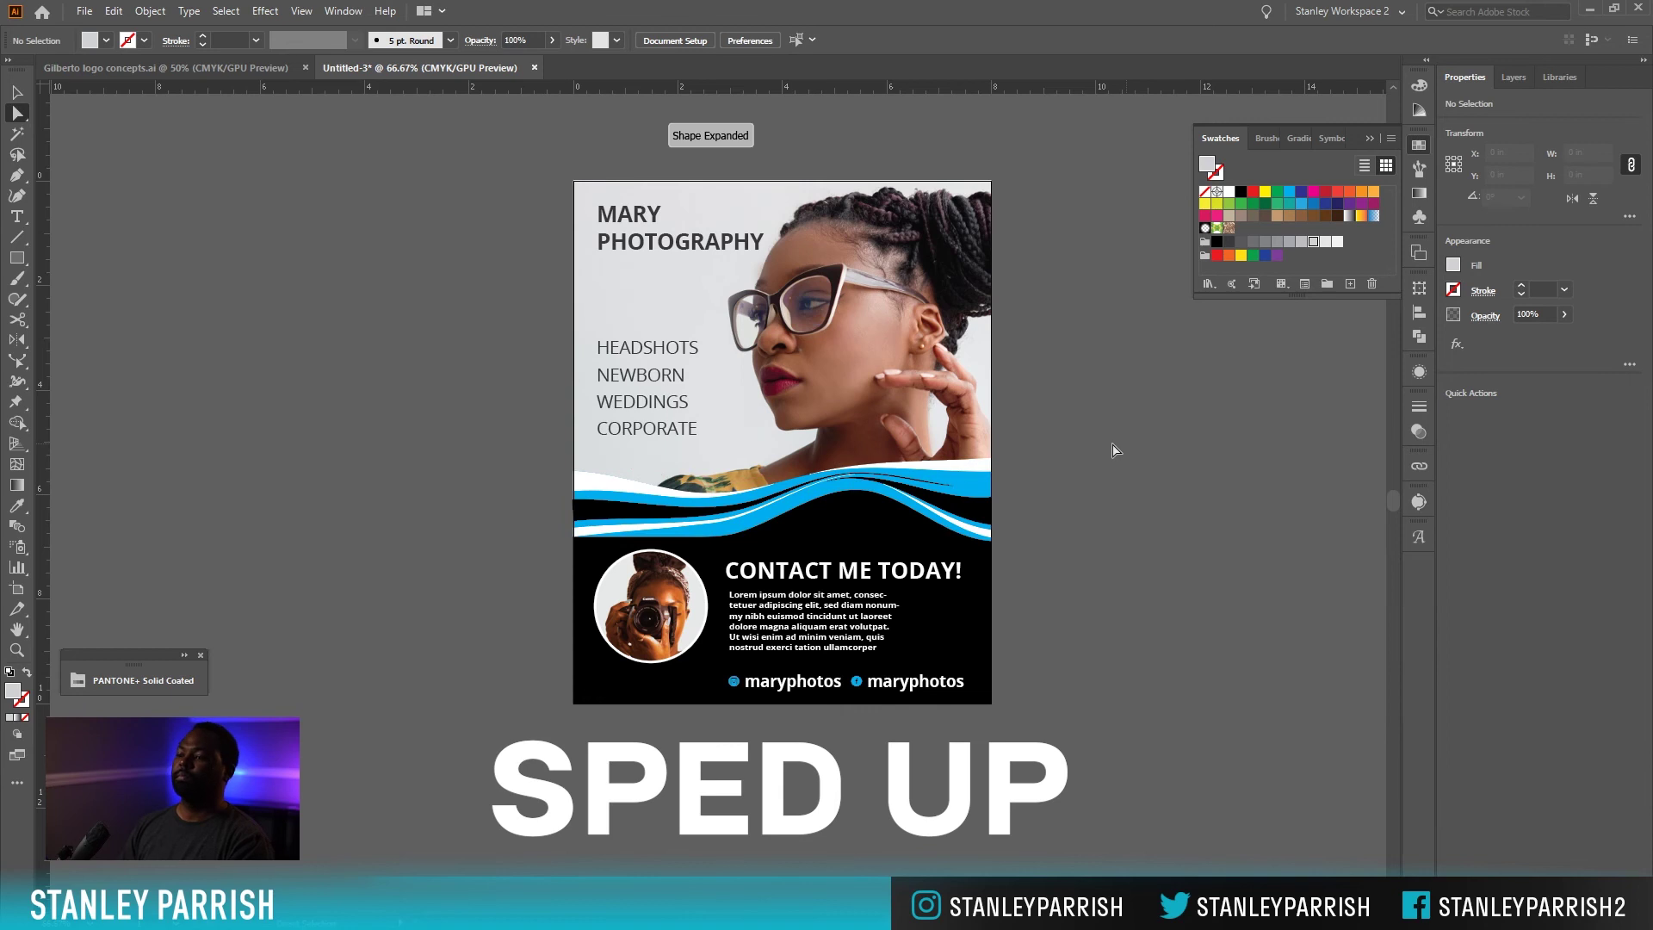
# Lower the mesh points at the band's two bottom corners, and the first inner column line's bottom point to about Y 6.87 in.
pyautogui.click(991, 458)
pyautogui.moveTo(947, 472); pyautogui.dragTo(999, 546)
pyautogui.click(1003, 551)
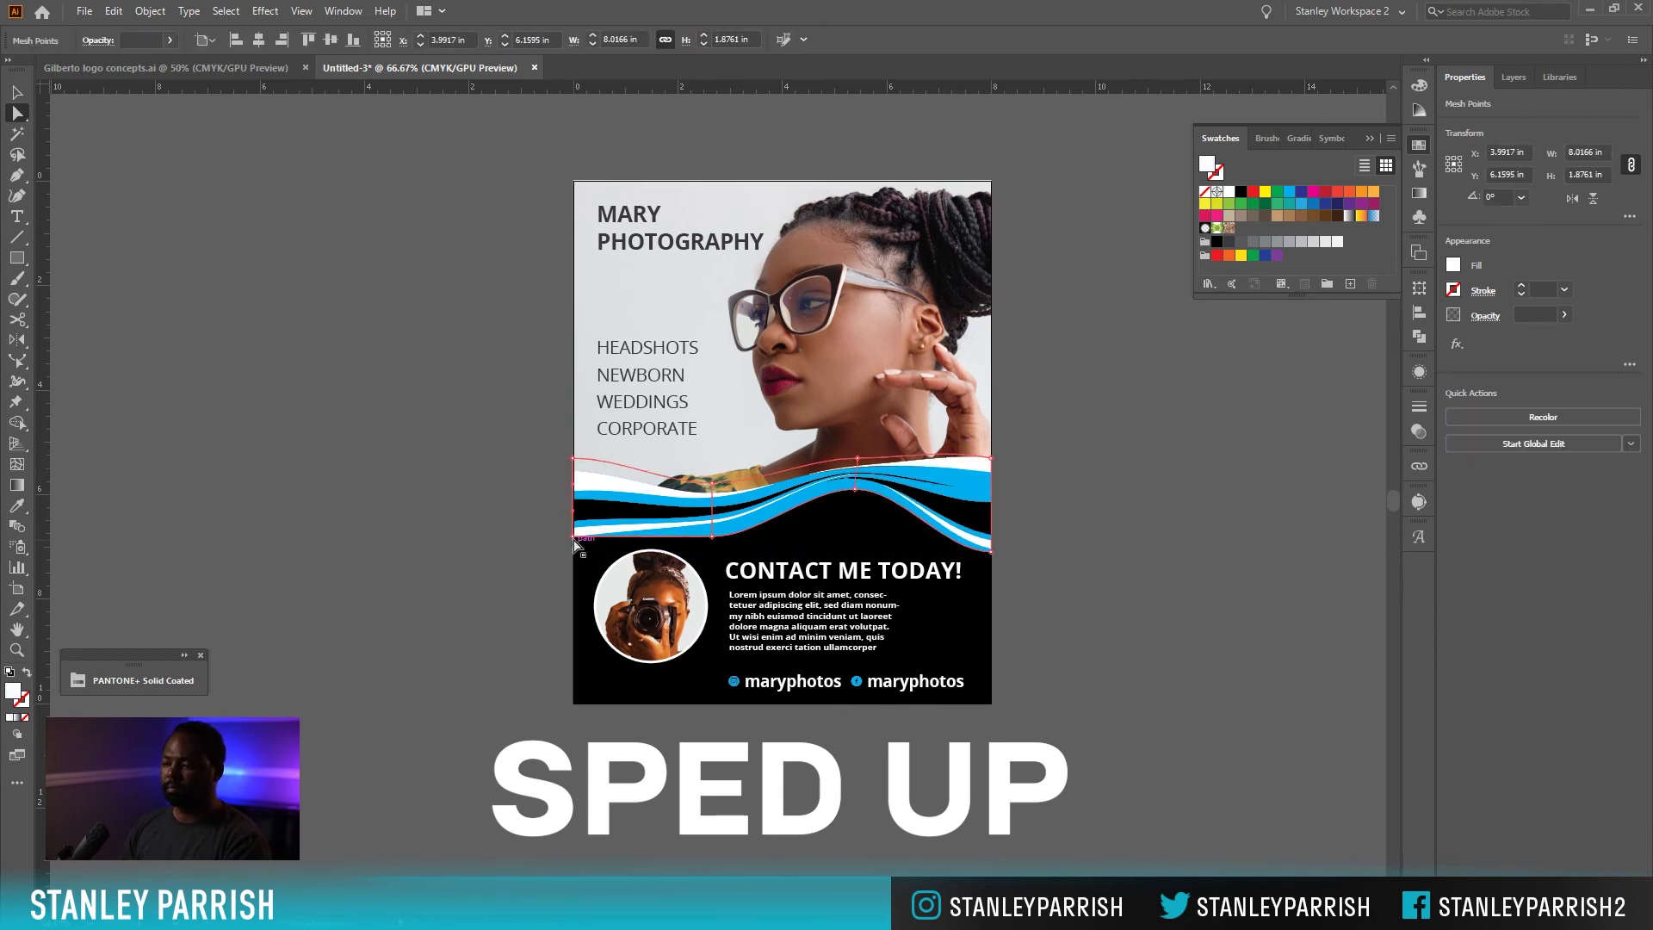
pyautogui.moveTo(713, 542); pyautogui.dragTo(714, 549)
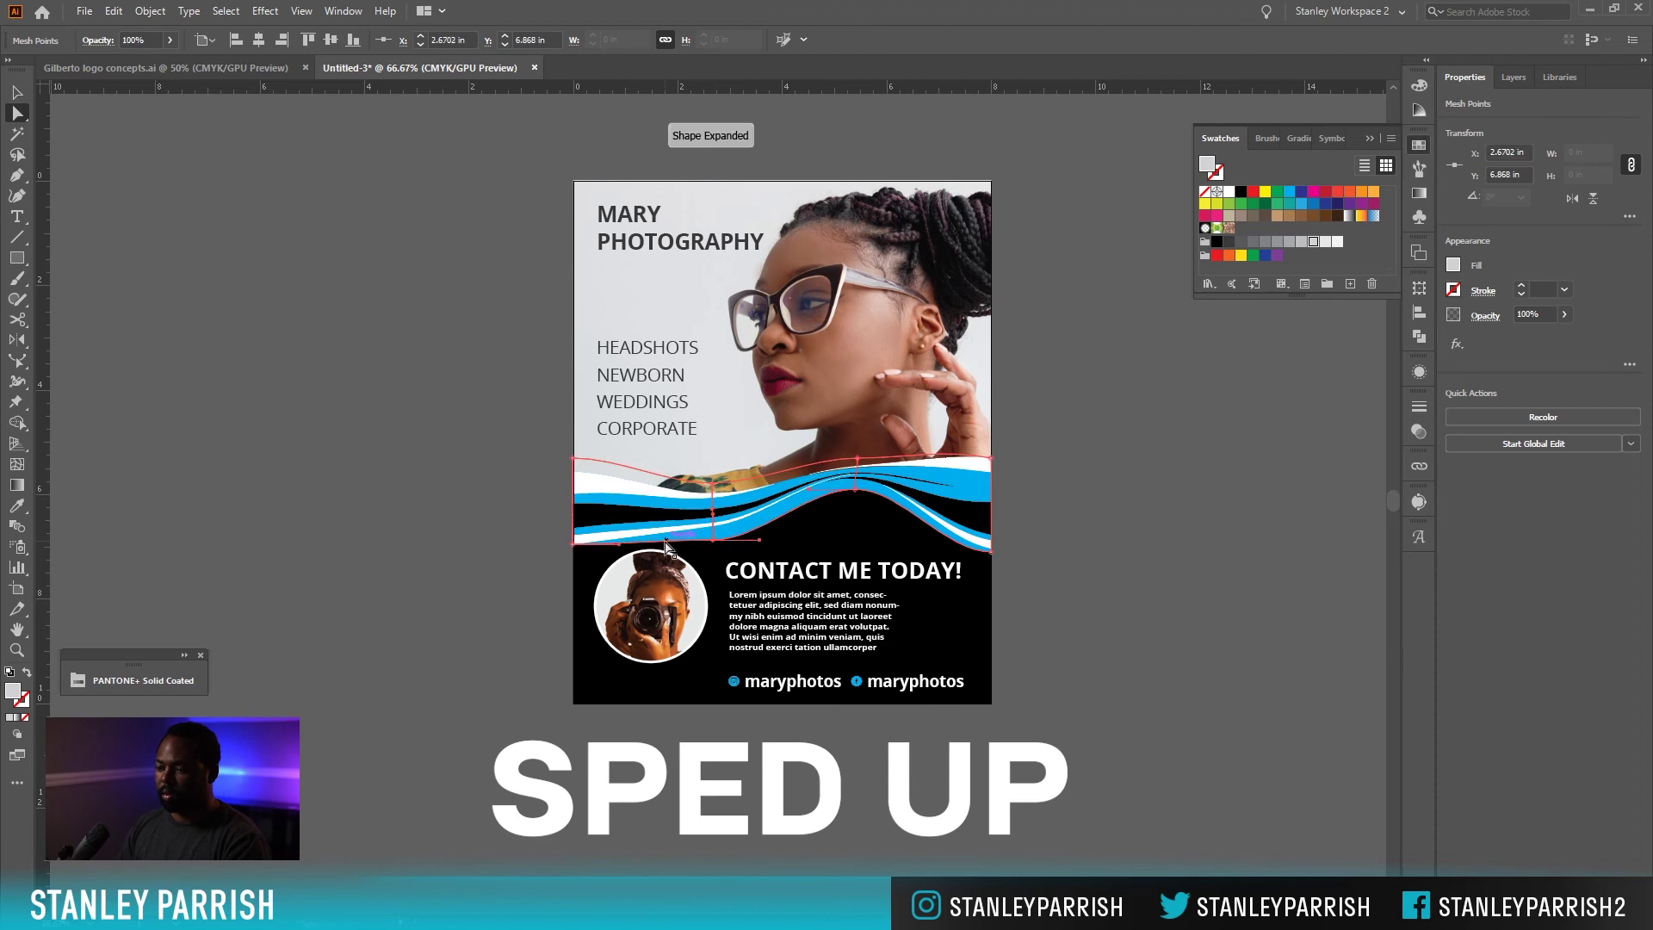
pyautogui.click(1191, 463)
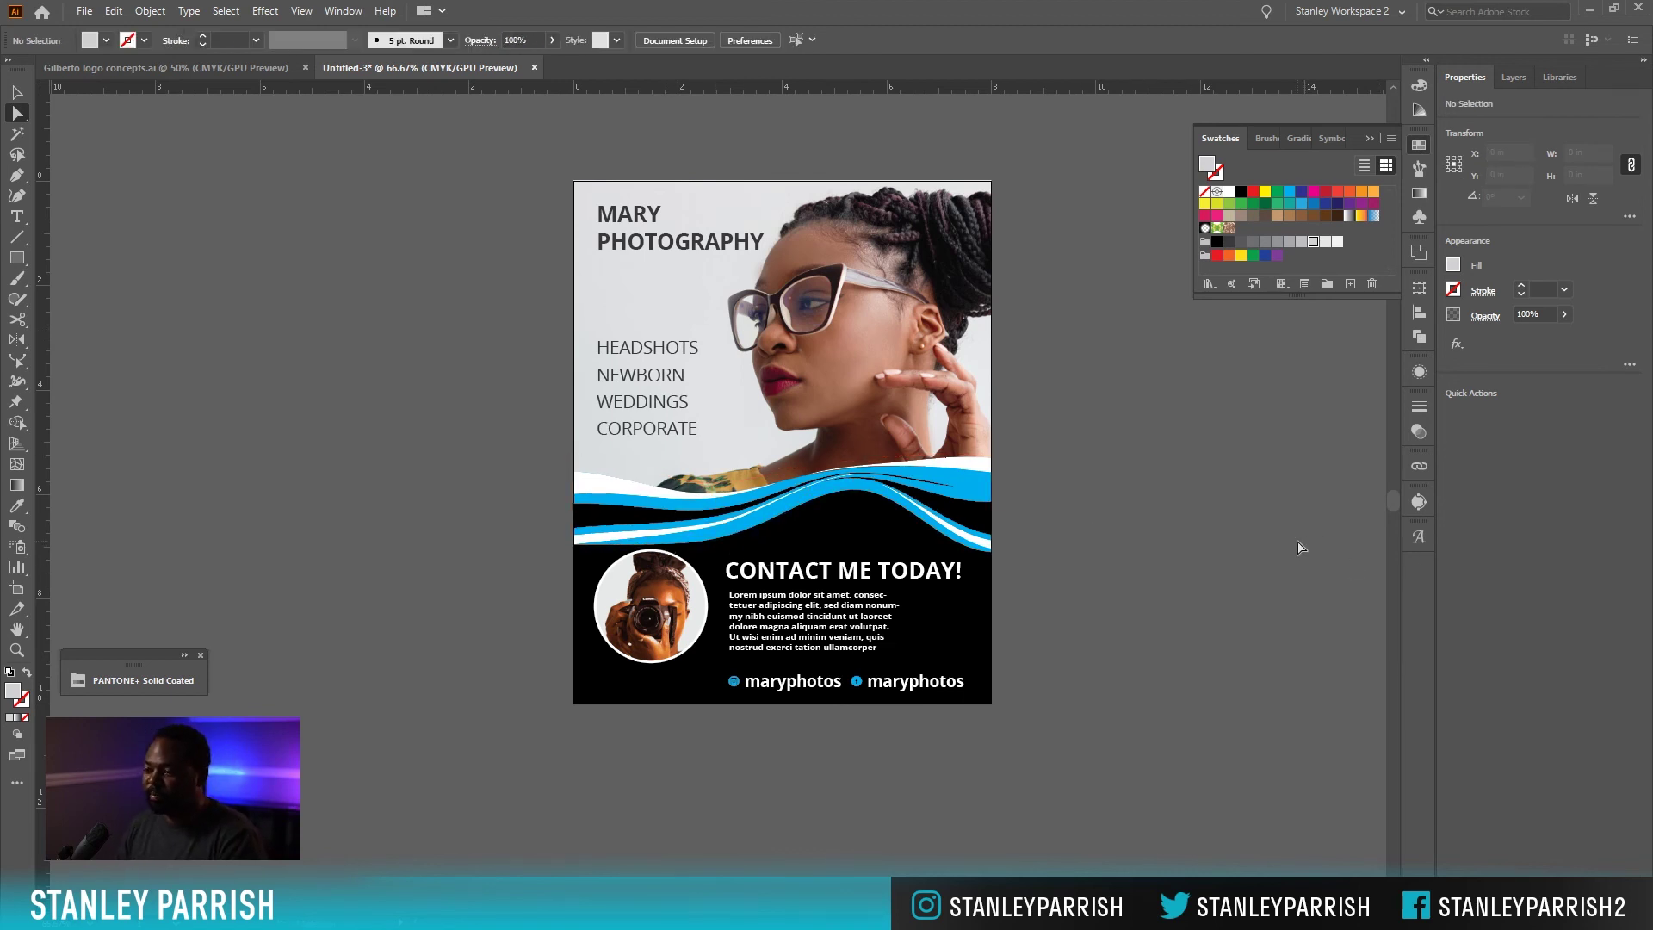
# Move the wave band off the artboard to expose the black shape beneath it, and undo the moves.
pyautogui.press('v')
pyautogui.click(963, 510)
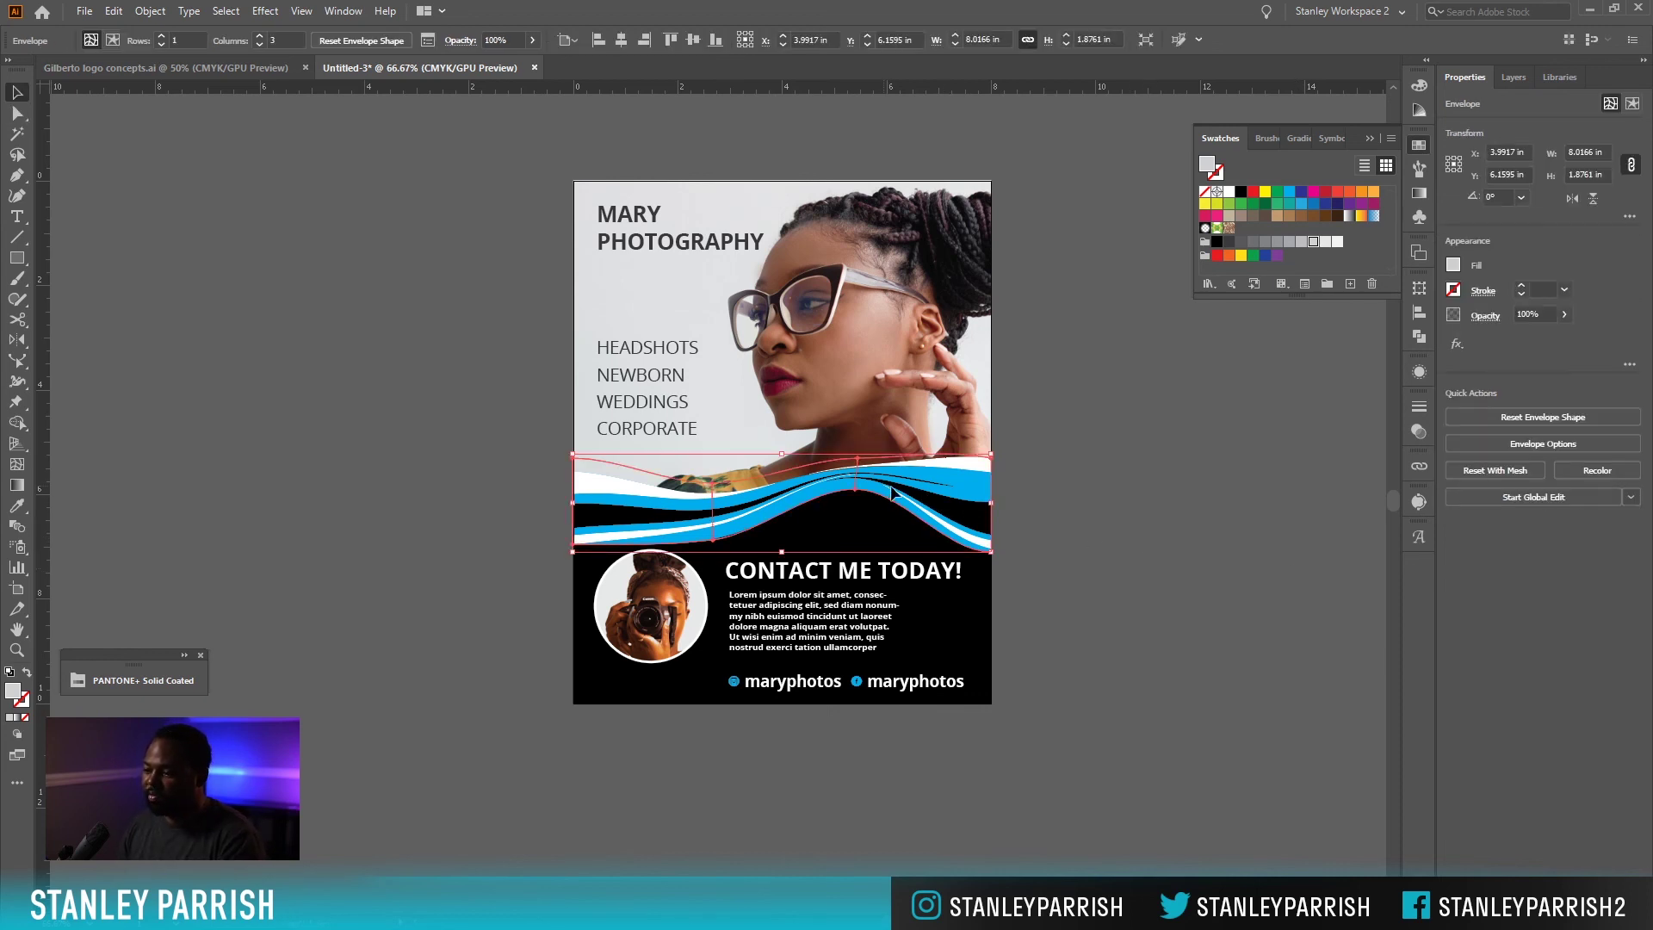
pyautogui.moveTo(893, 491); pyautogui.dragTo(1187, 517)
pyautogui.moveTo(1227, 503); pyautogui.dragTo(1076, 753)
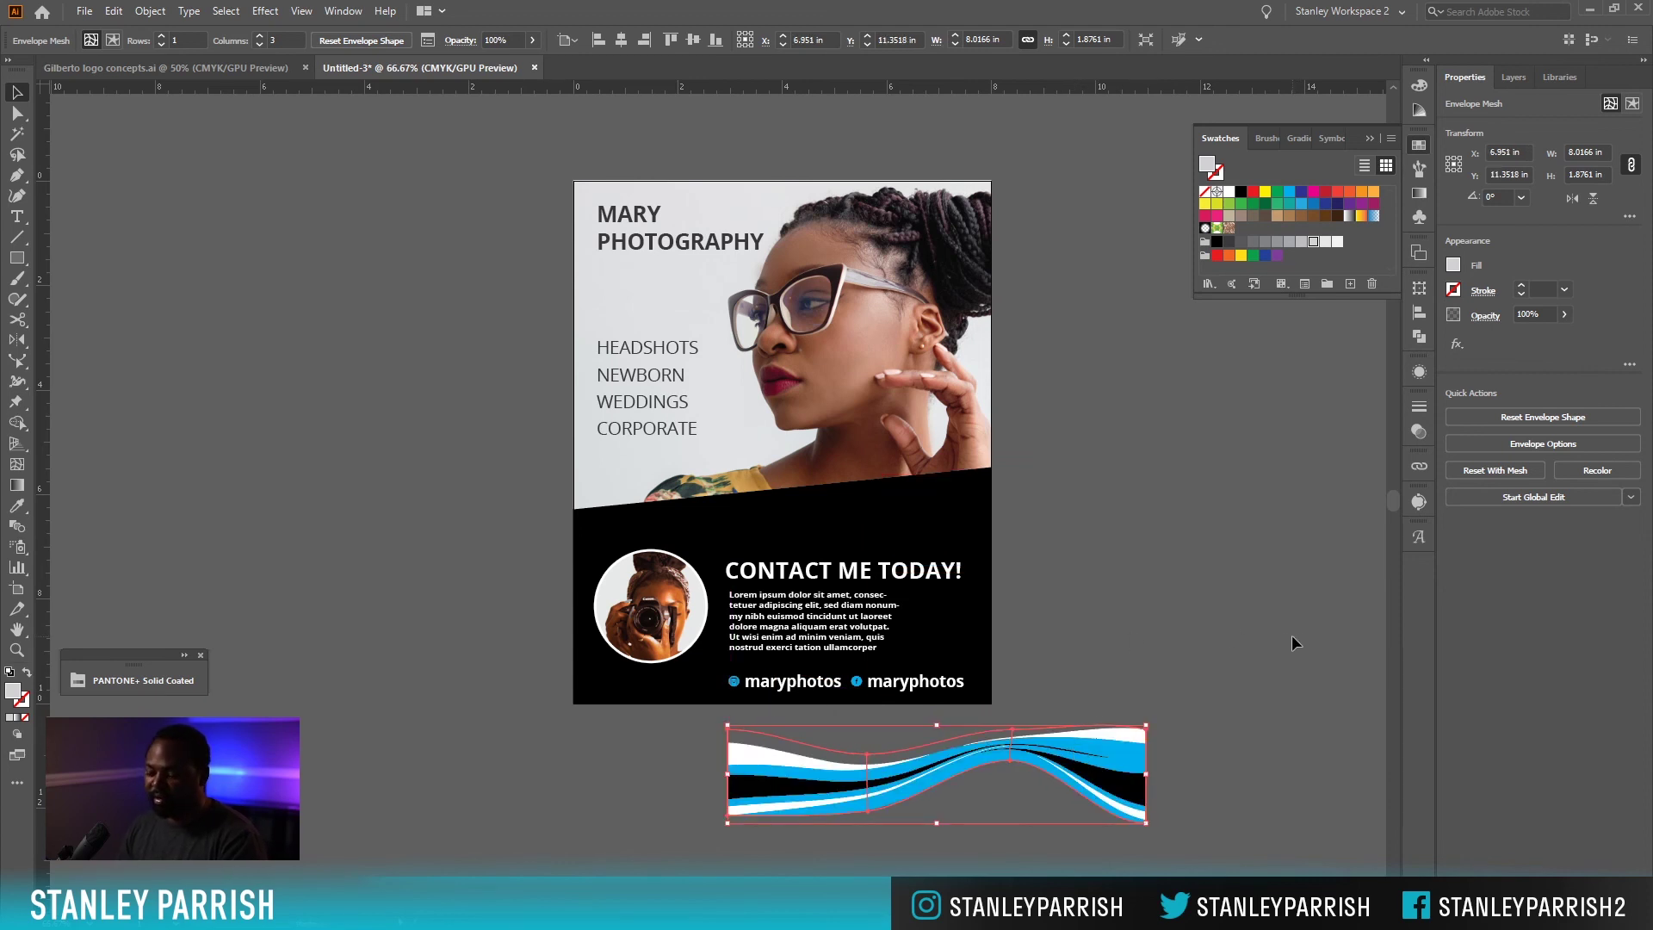
pyautogui.hotkey('ctrl', 'z')
pyautogui.hotkey('ctrl', 'z')
pyautogui.click(1206, 685)
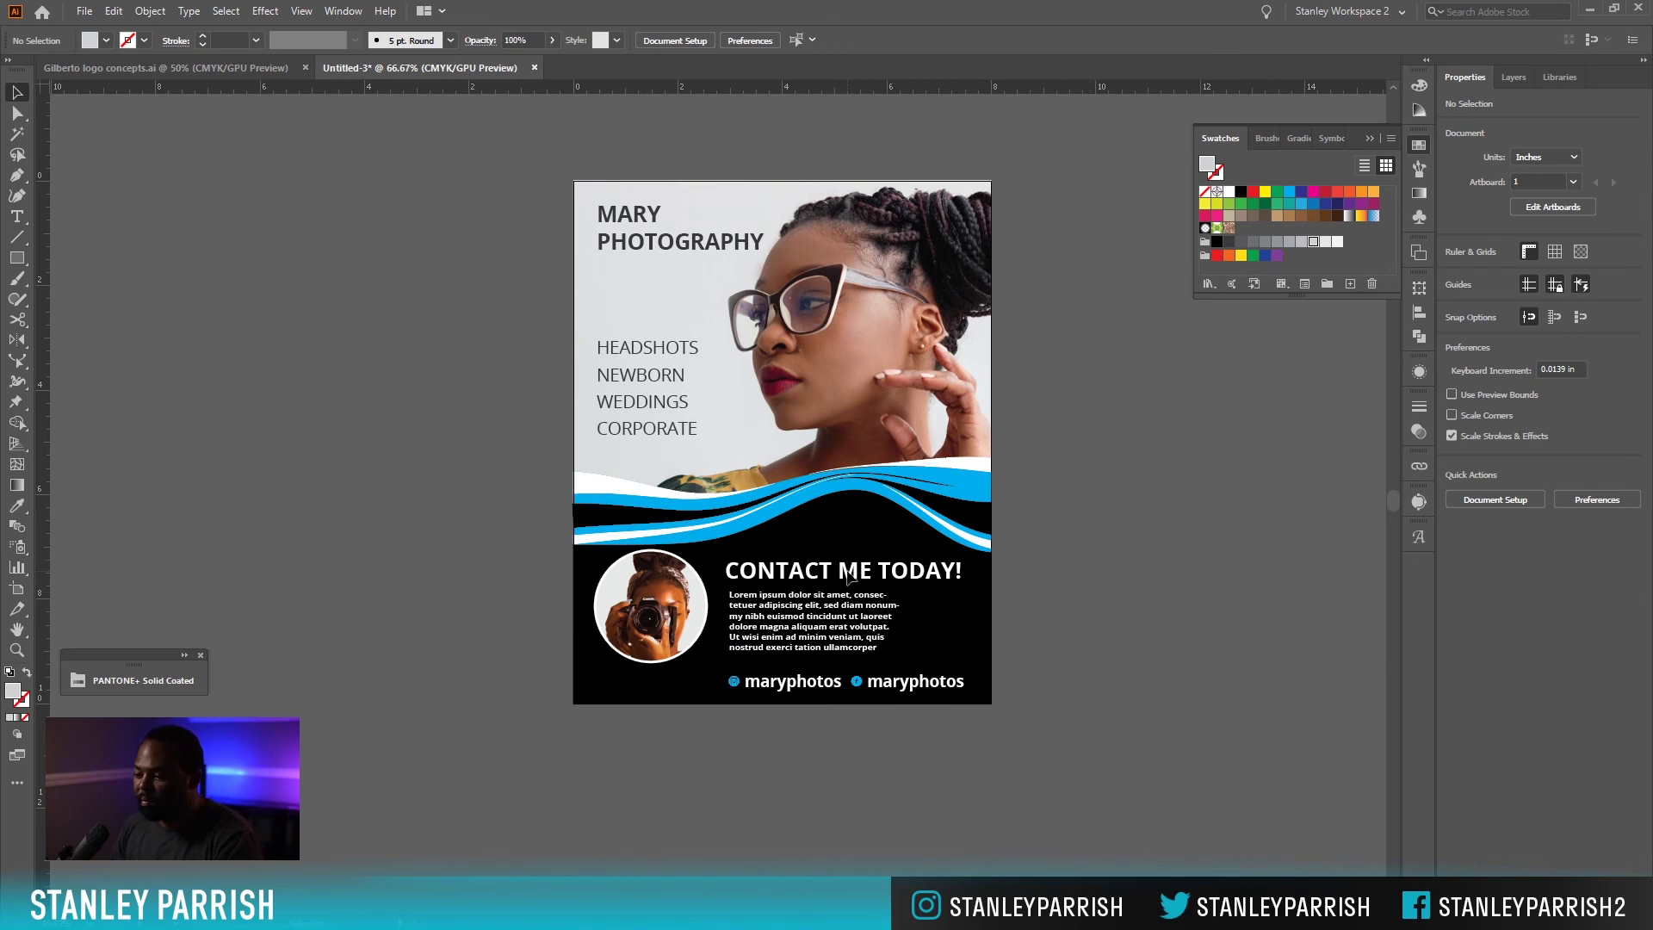
# Move the CONTACT ME TODAY! heading and its paragraph together slightly upward toward the wave band.
pyautogui.click(1514, 77)
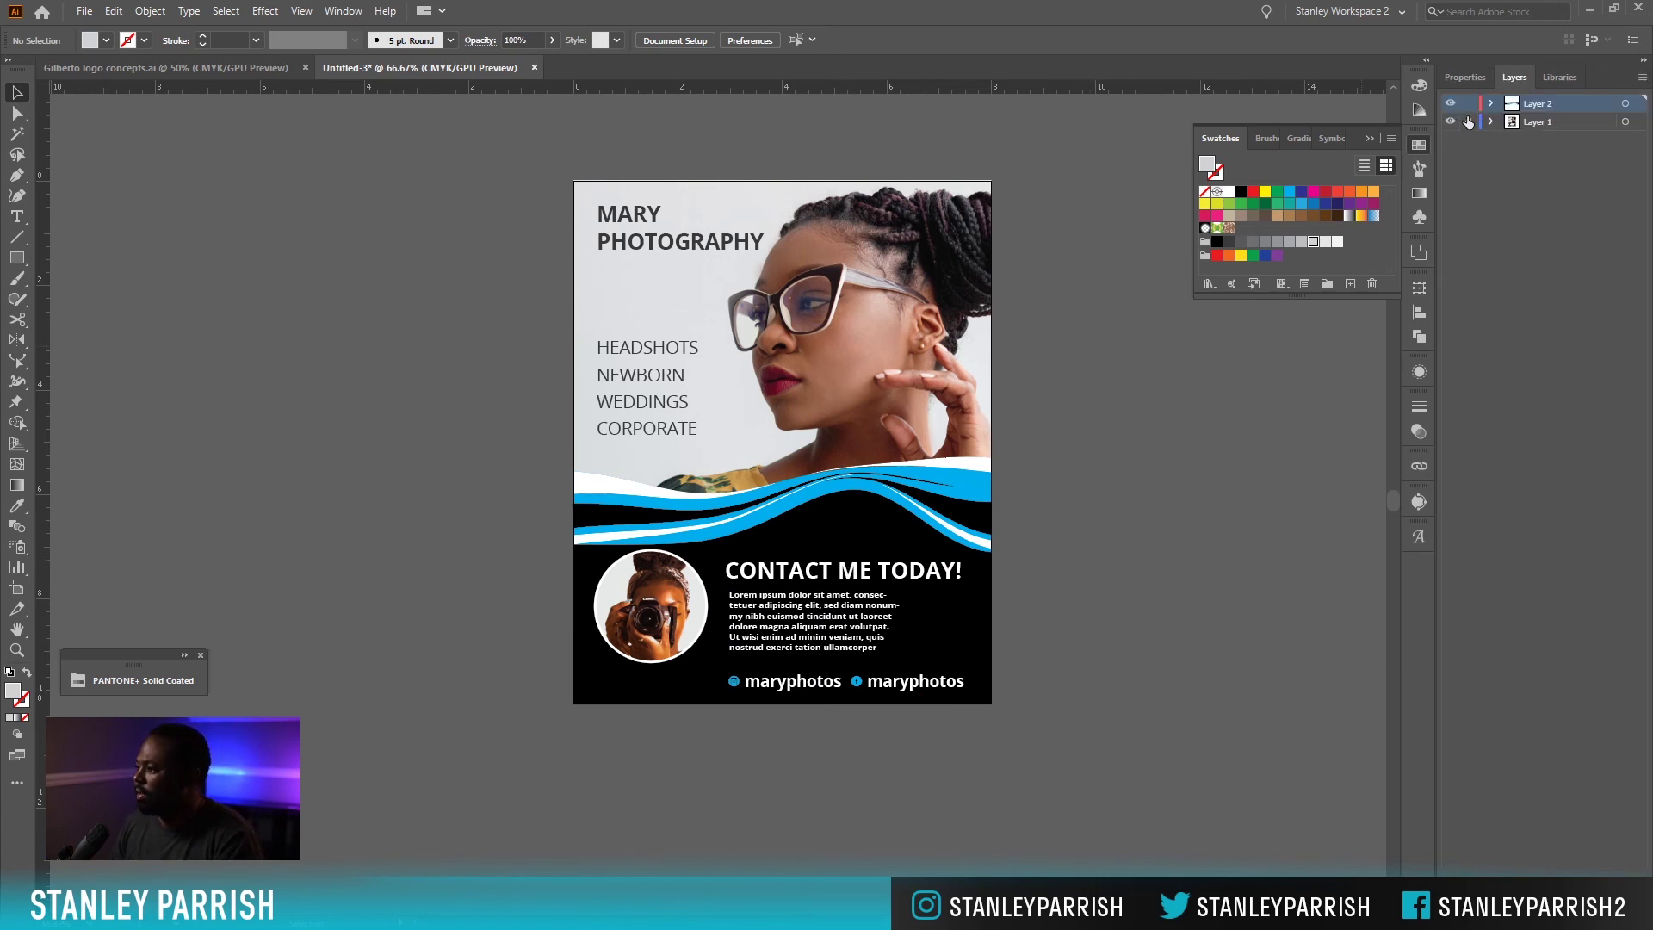
pyautogui.click(827, 570)
pyautogui.keyDown('shift'); pyautogui.click(831, 607); pyautogui.keyUp('shift')
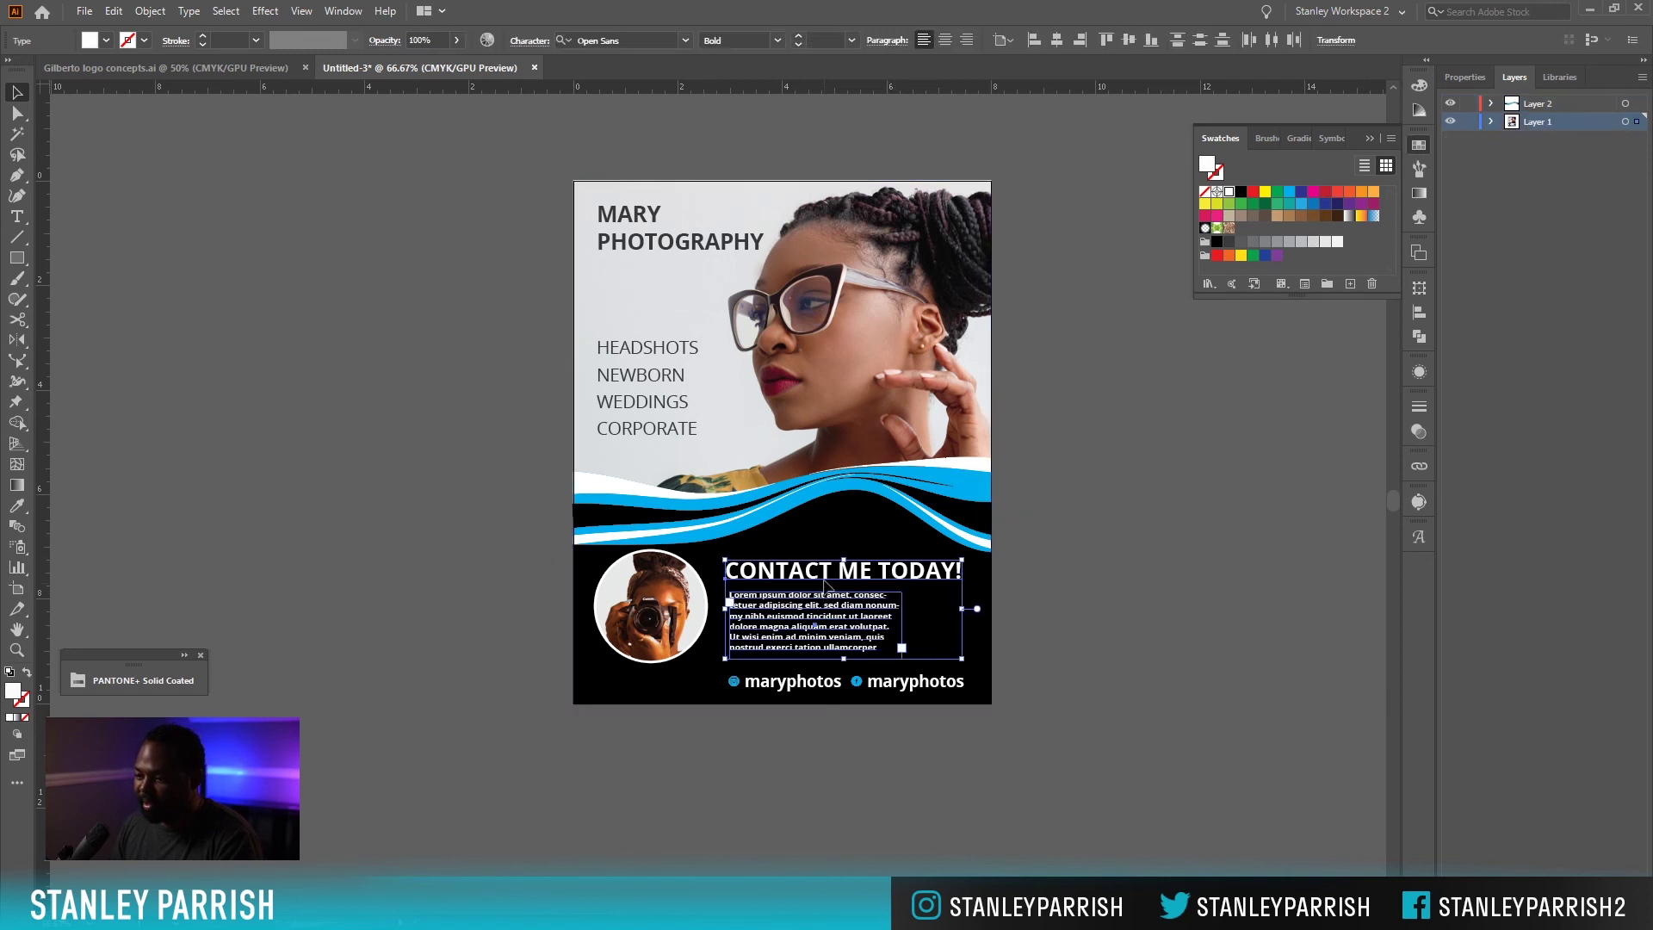
pyautogui.moveTo(825, 576); pyautogui.dragTo(824, 564)
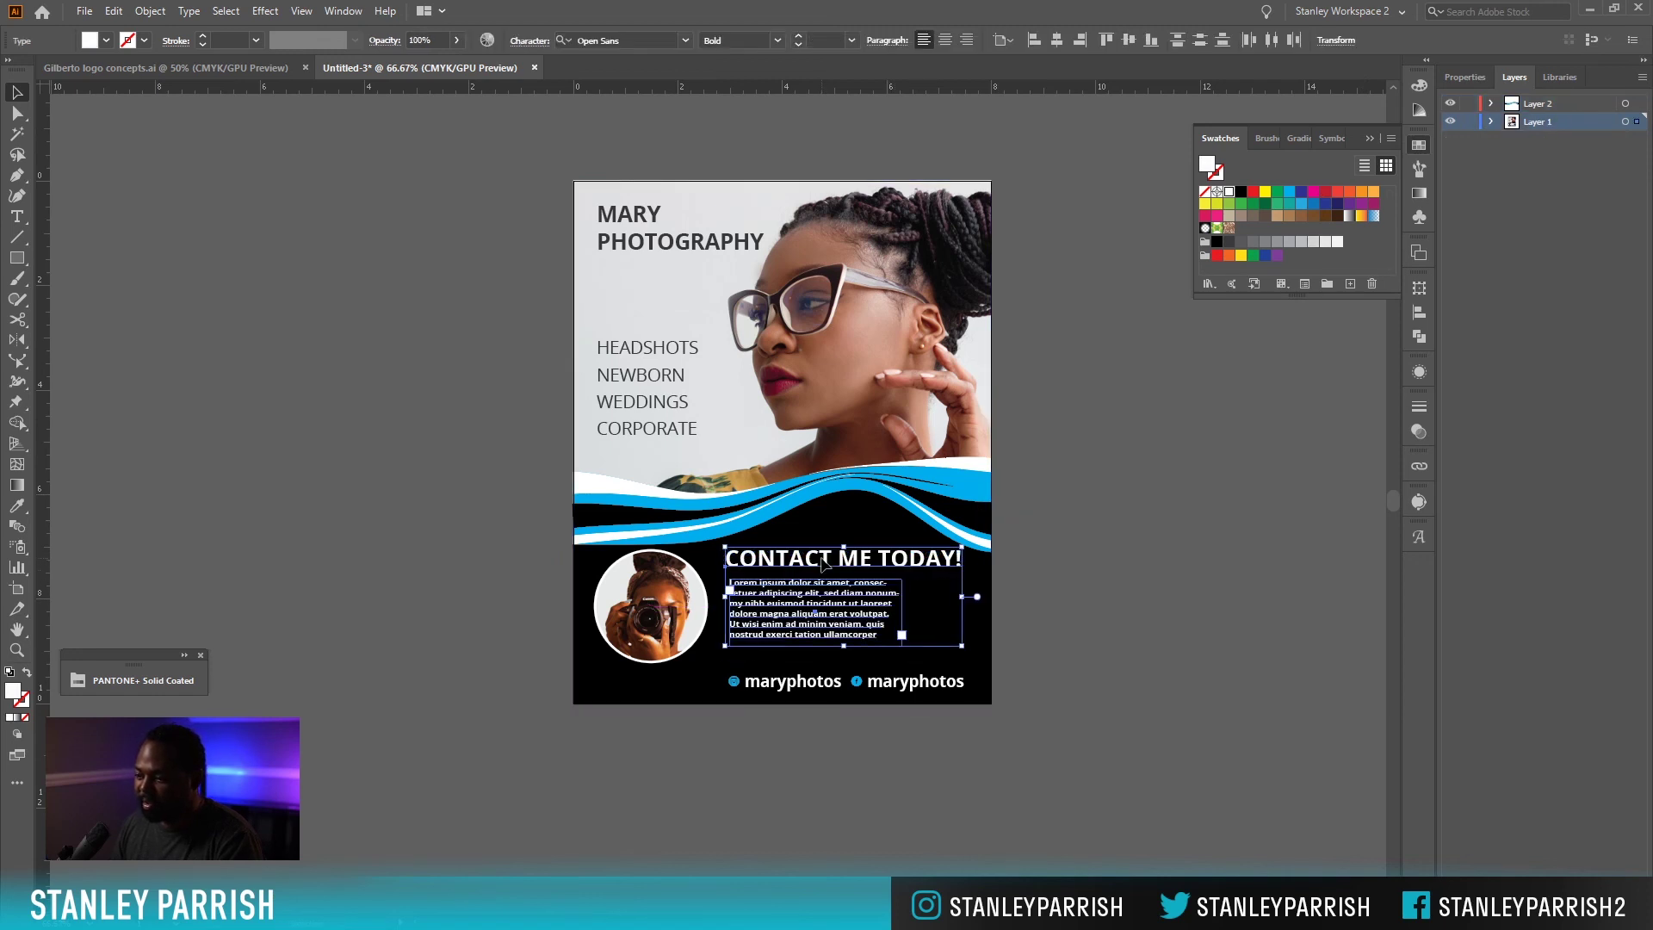
pyautogui.click(1074, 638)
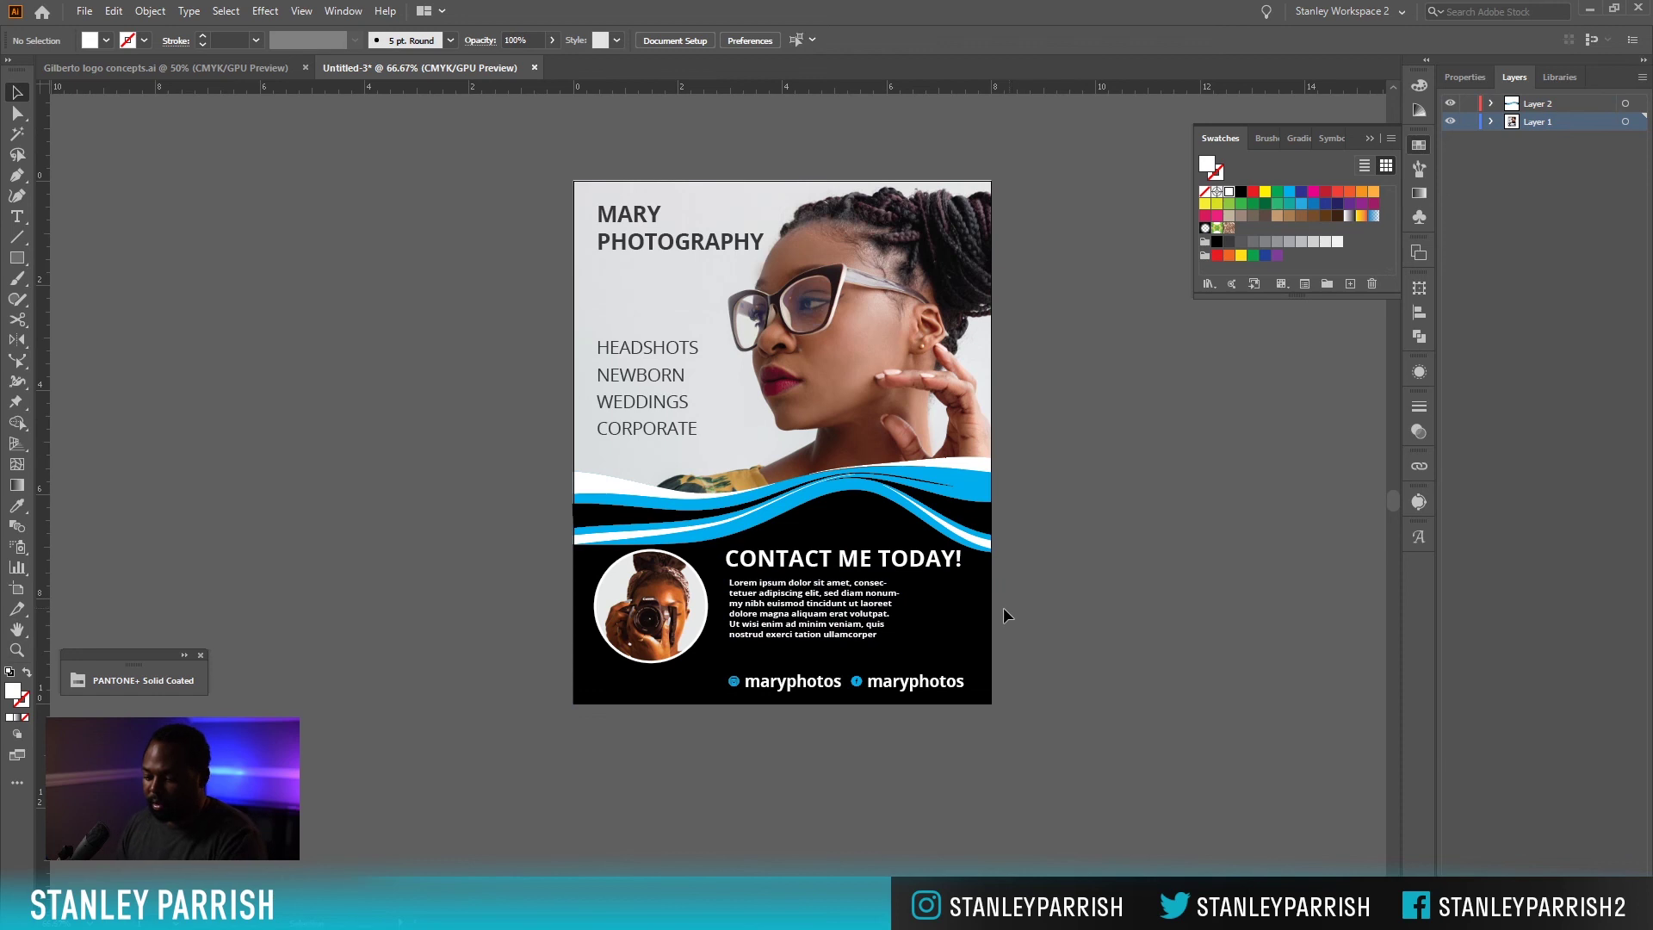
# Duplicate the contact heading below the paragraph and replace the copy's text with the phone number.
pyautogui.click(861, 565)
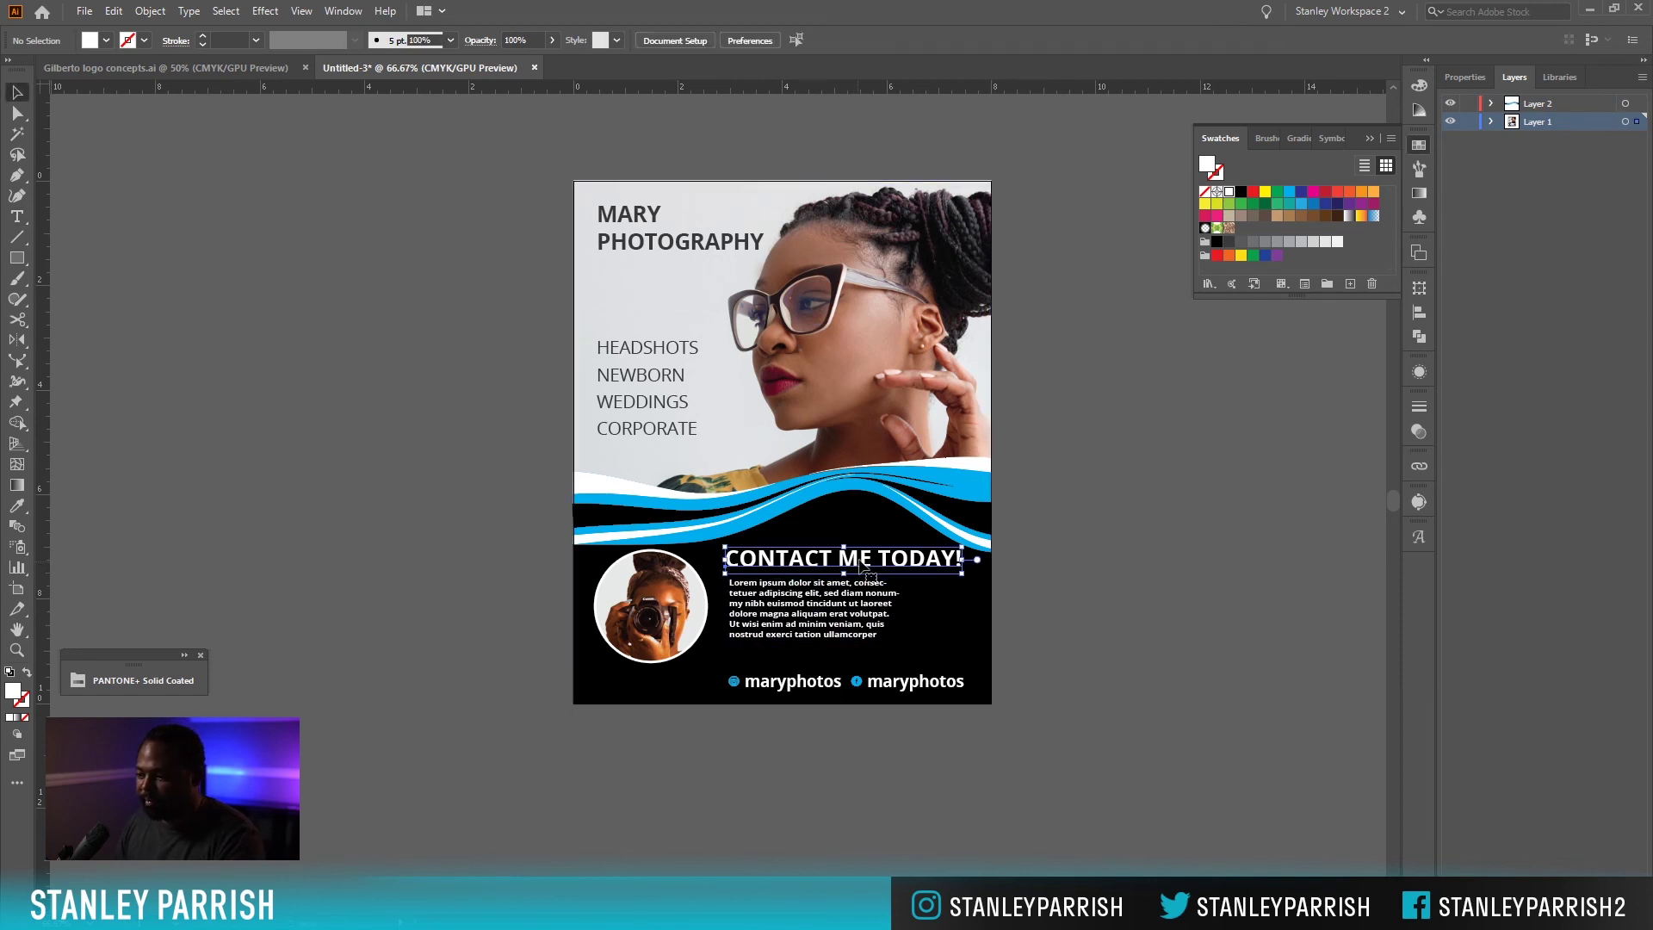
pyautogui.moveTo(861, 569); pyautogui.dragTo(877, 663)
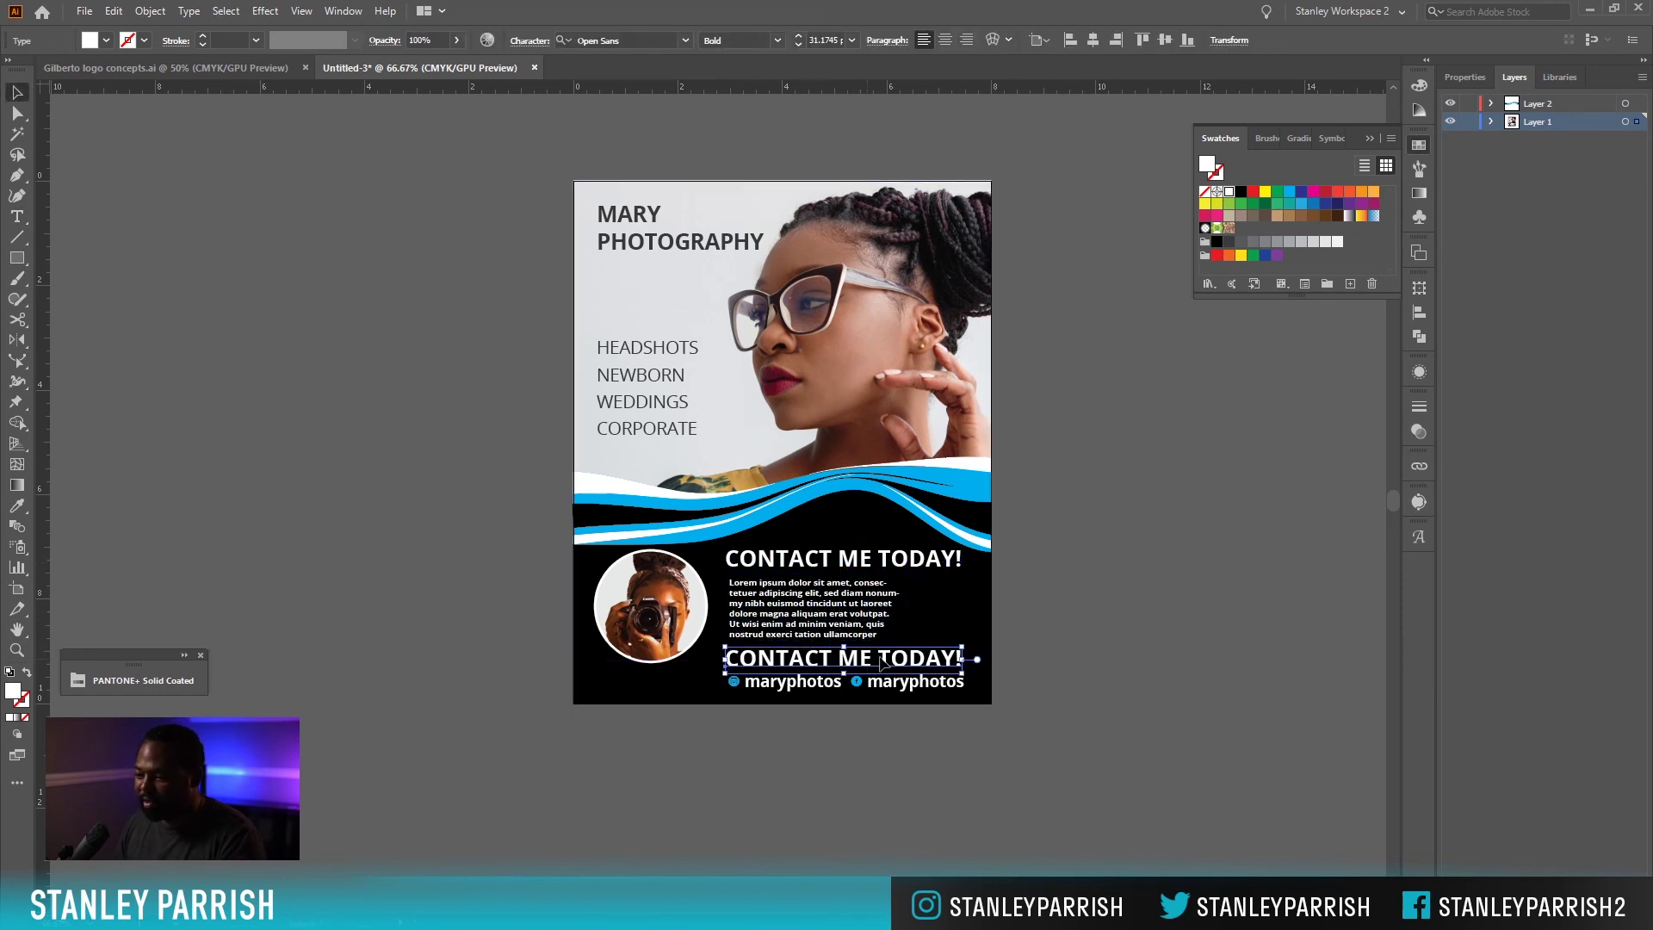
pyautogui.tripleClick(879, 662)
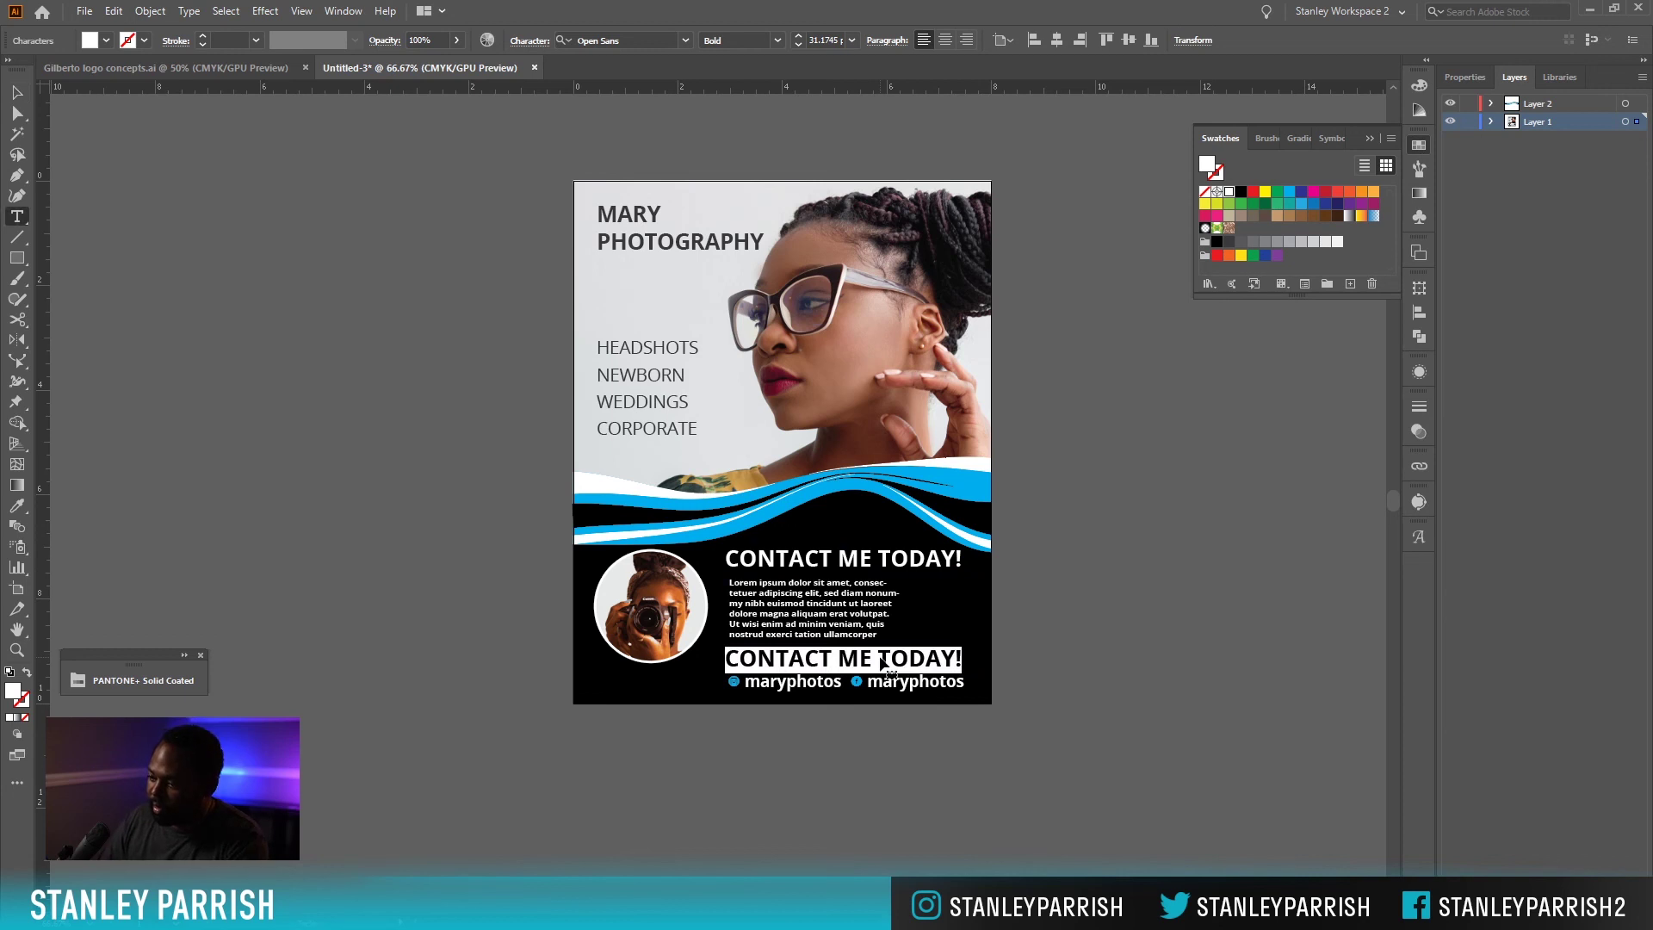
pyautogui.write('205-555-')
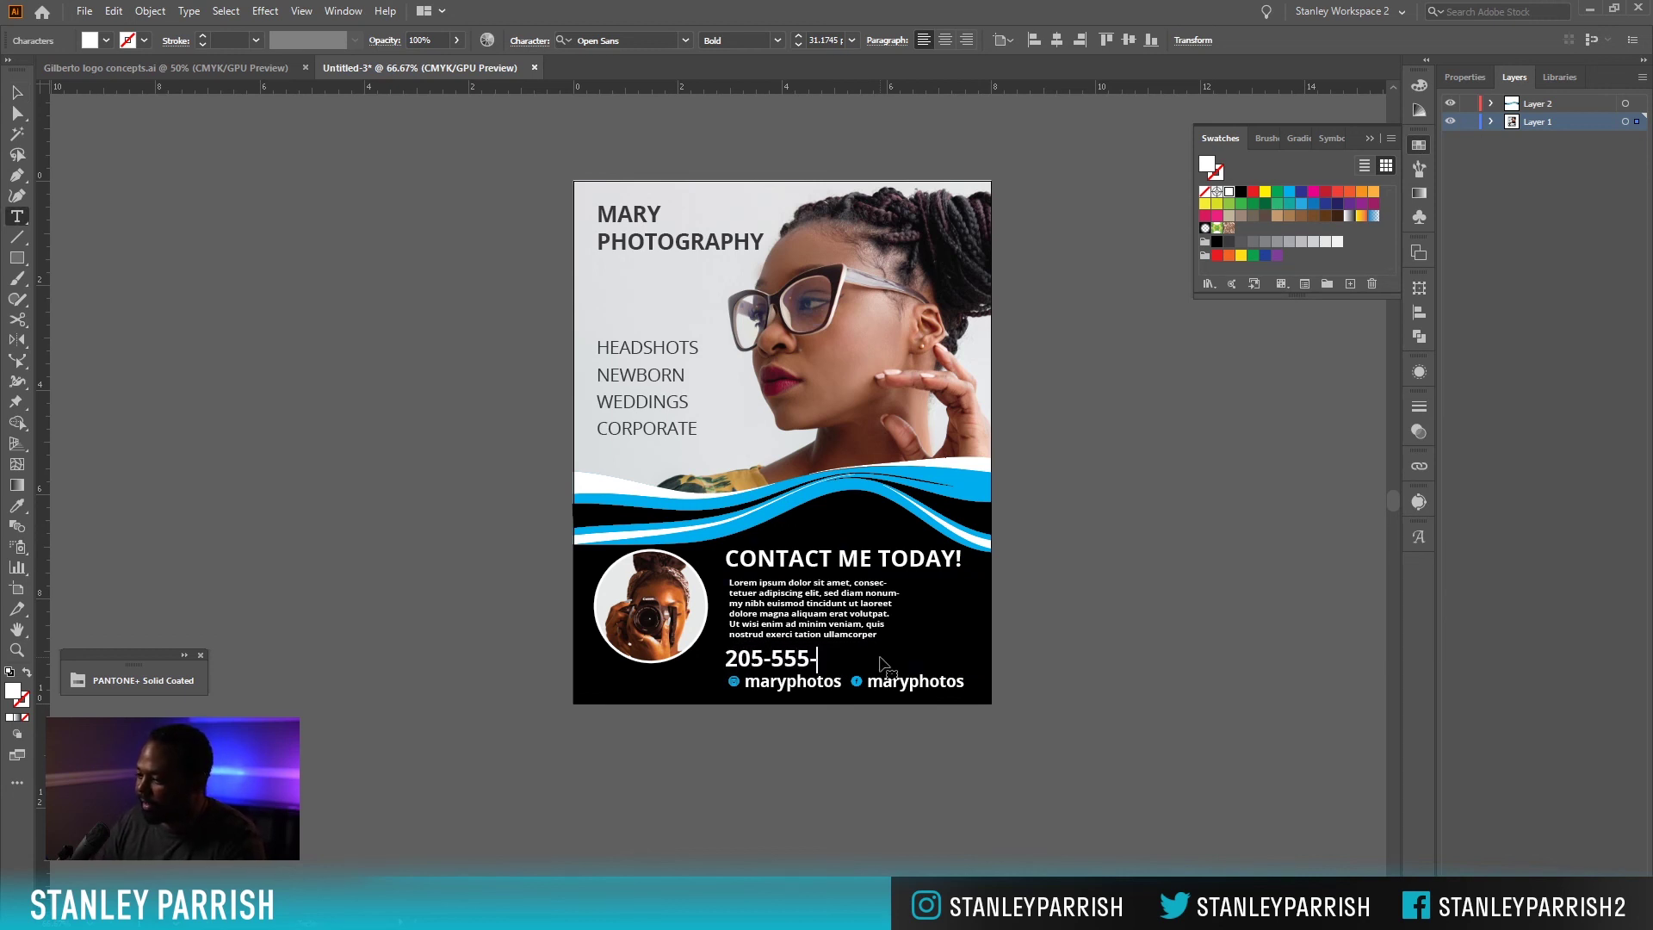
pyautogui.write('2424')
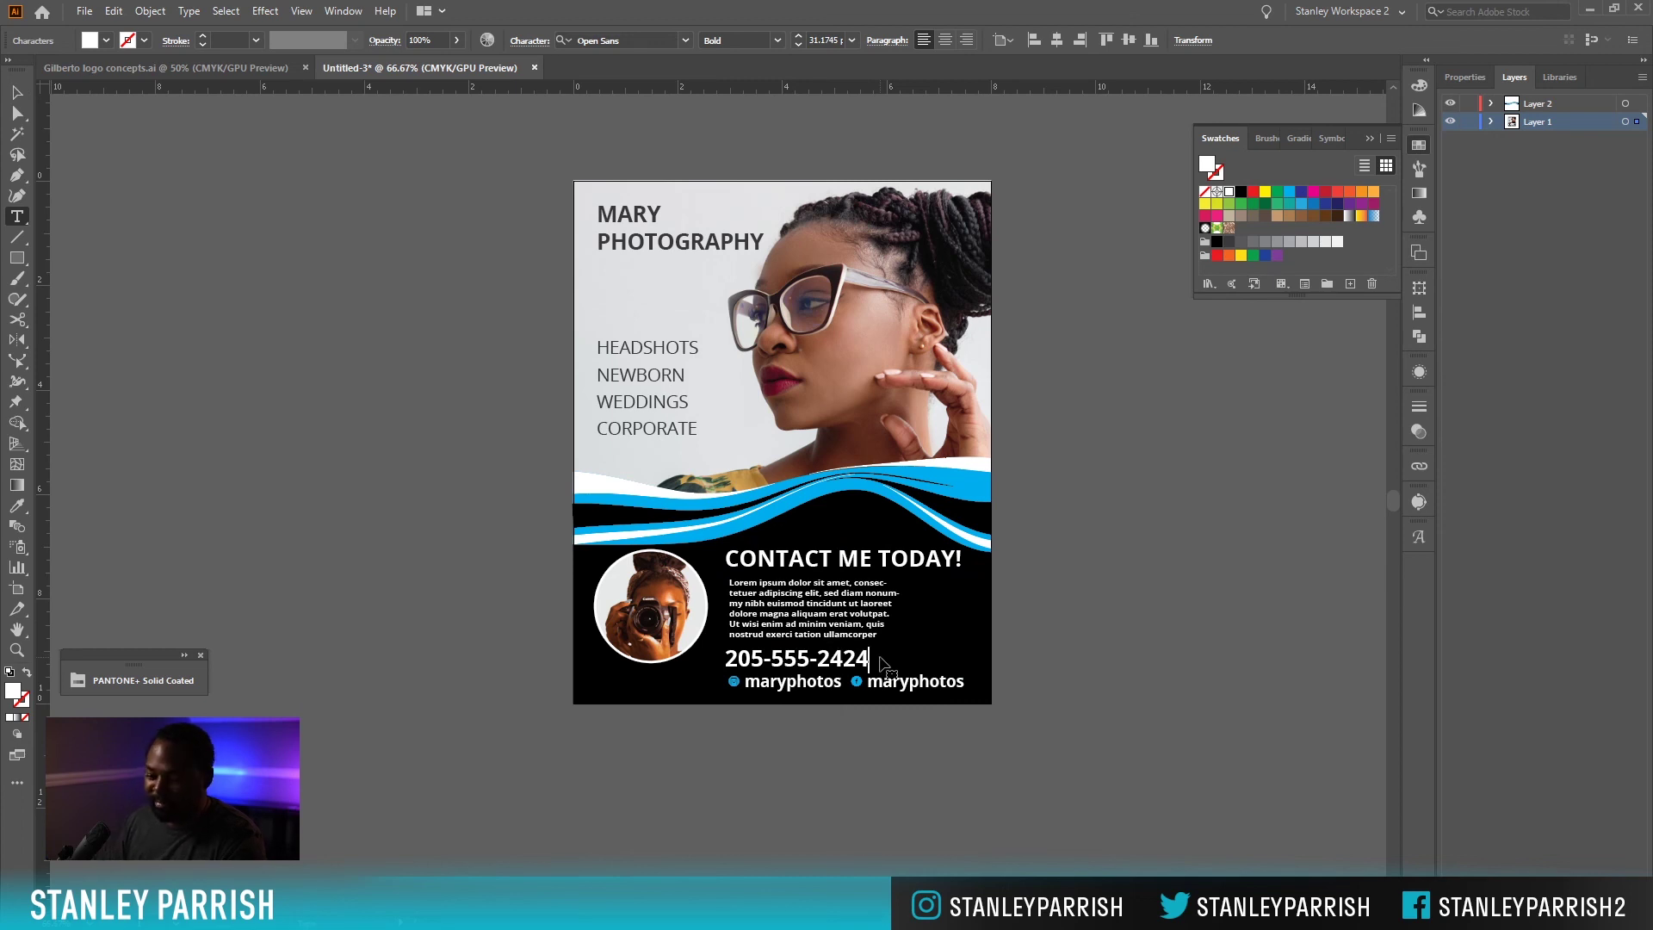
pyautogui.press('Escape')
# Nudge the phone number line slightly right and up, and the contact paragraph slightly up.
pyautogui.press('Right')
pyautogui.press('Right')
pyautogui.press('Right')
pyautogui.press('Right')
pyautogui.press('Up')
pyautogui.press('Up')
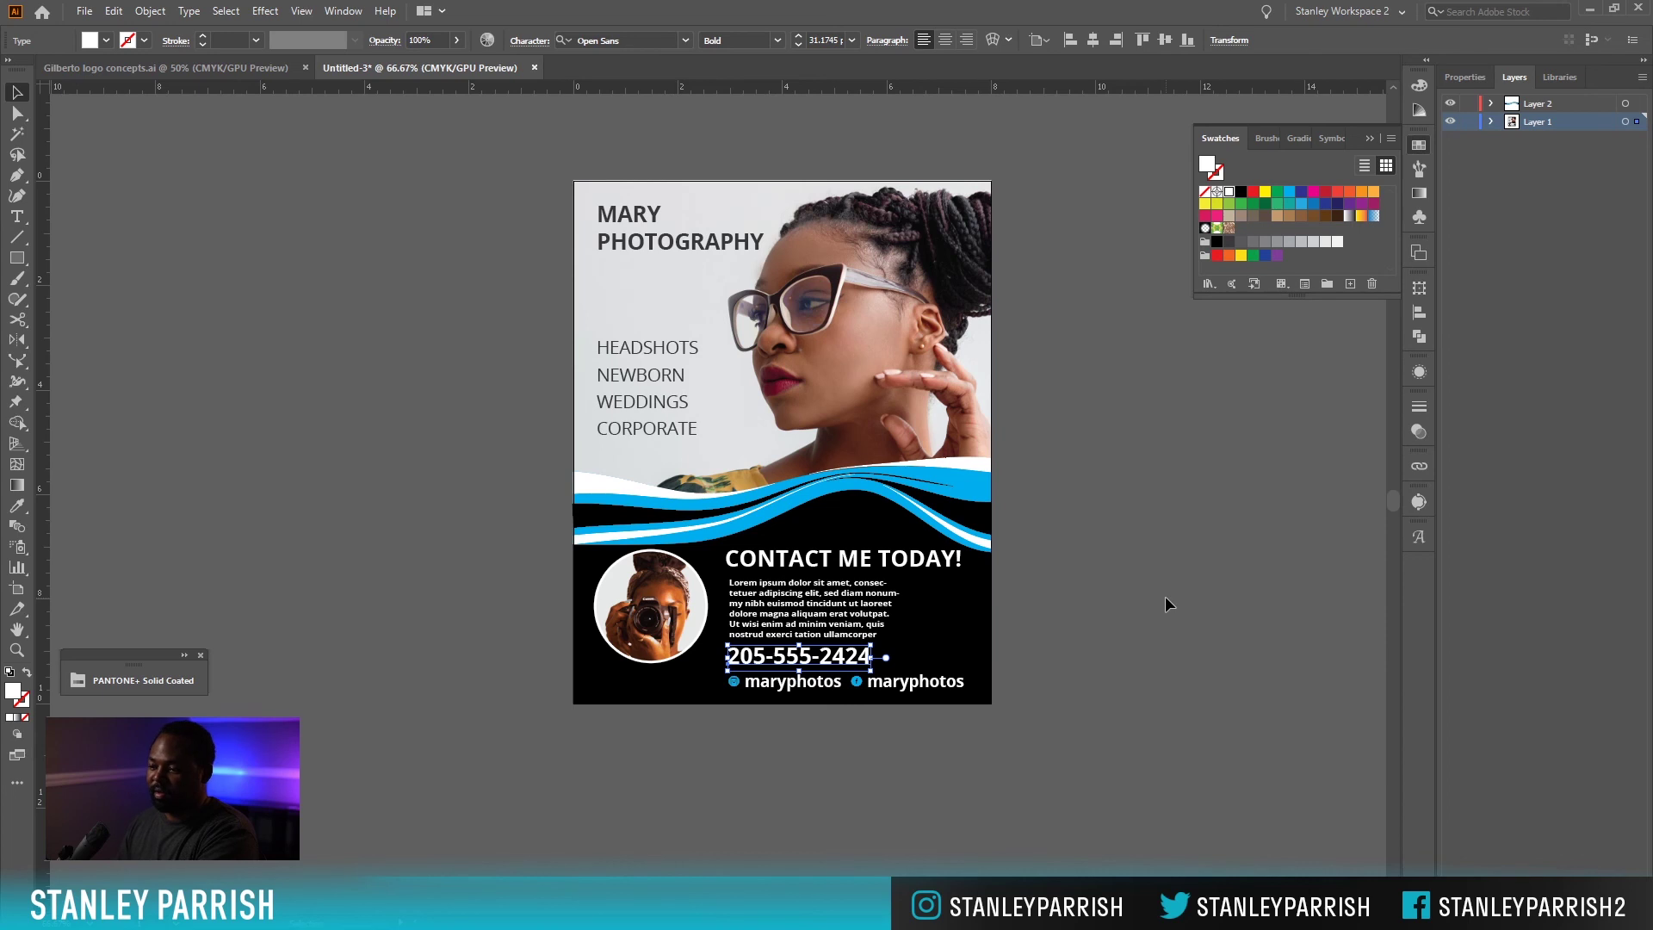
pyautogui.click(1051, 622)
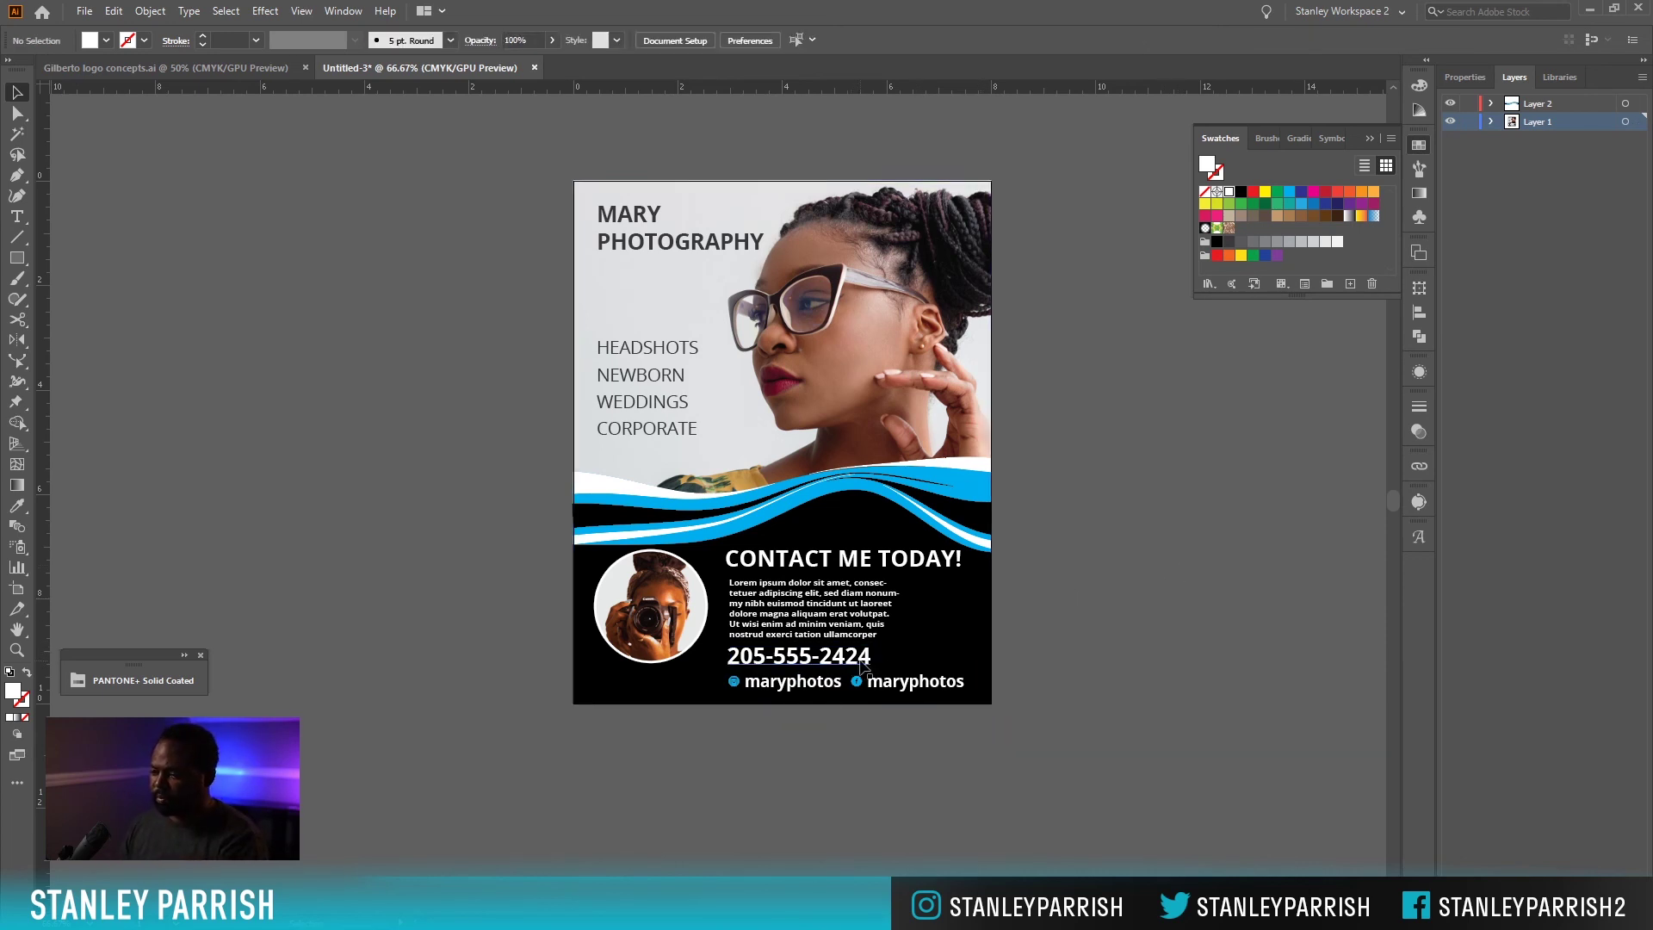
pyautogui.click(879, 613)
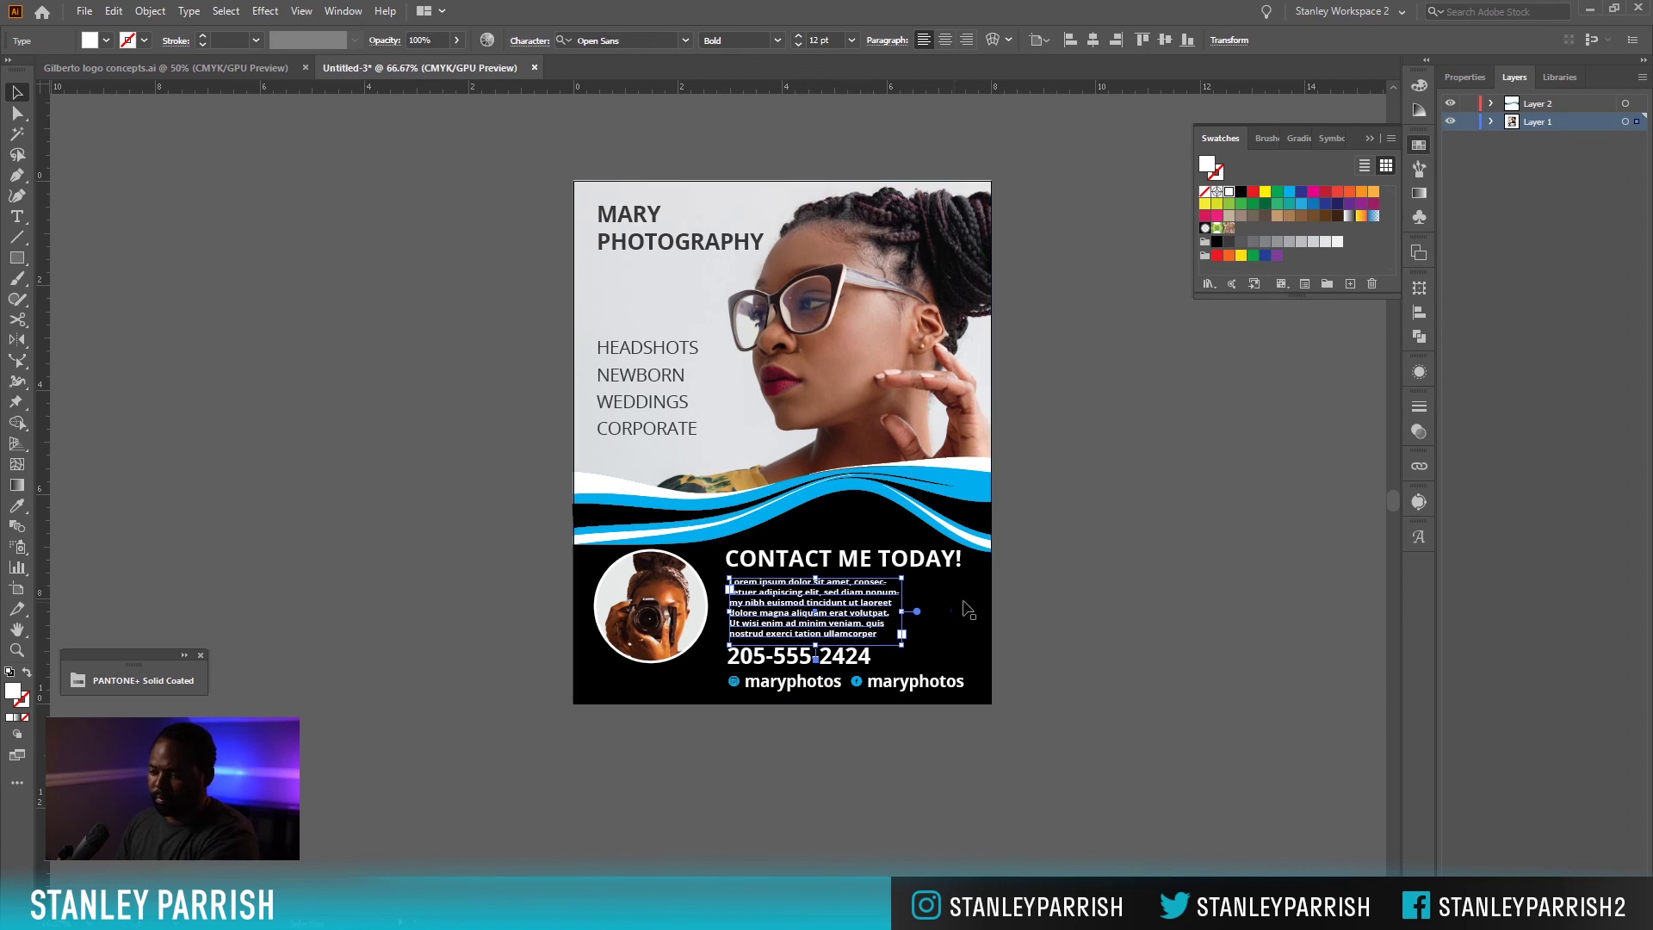
pyautogui.click(1129, 572)
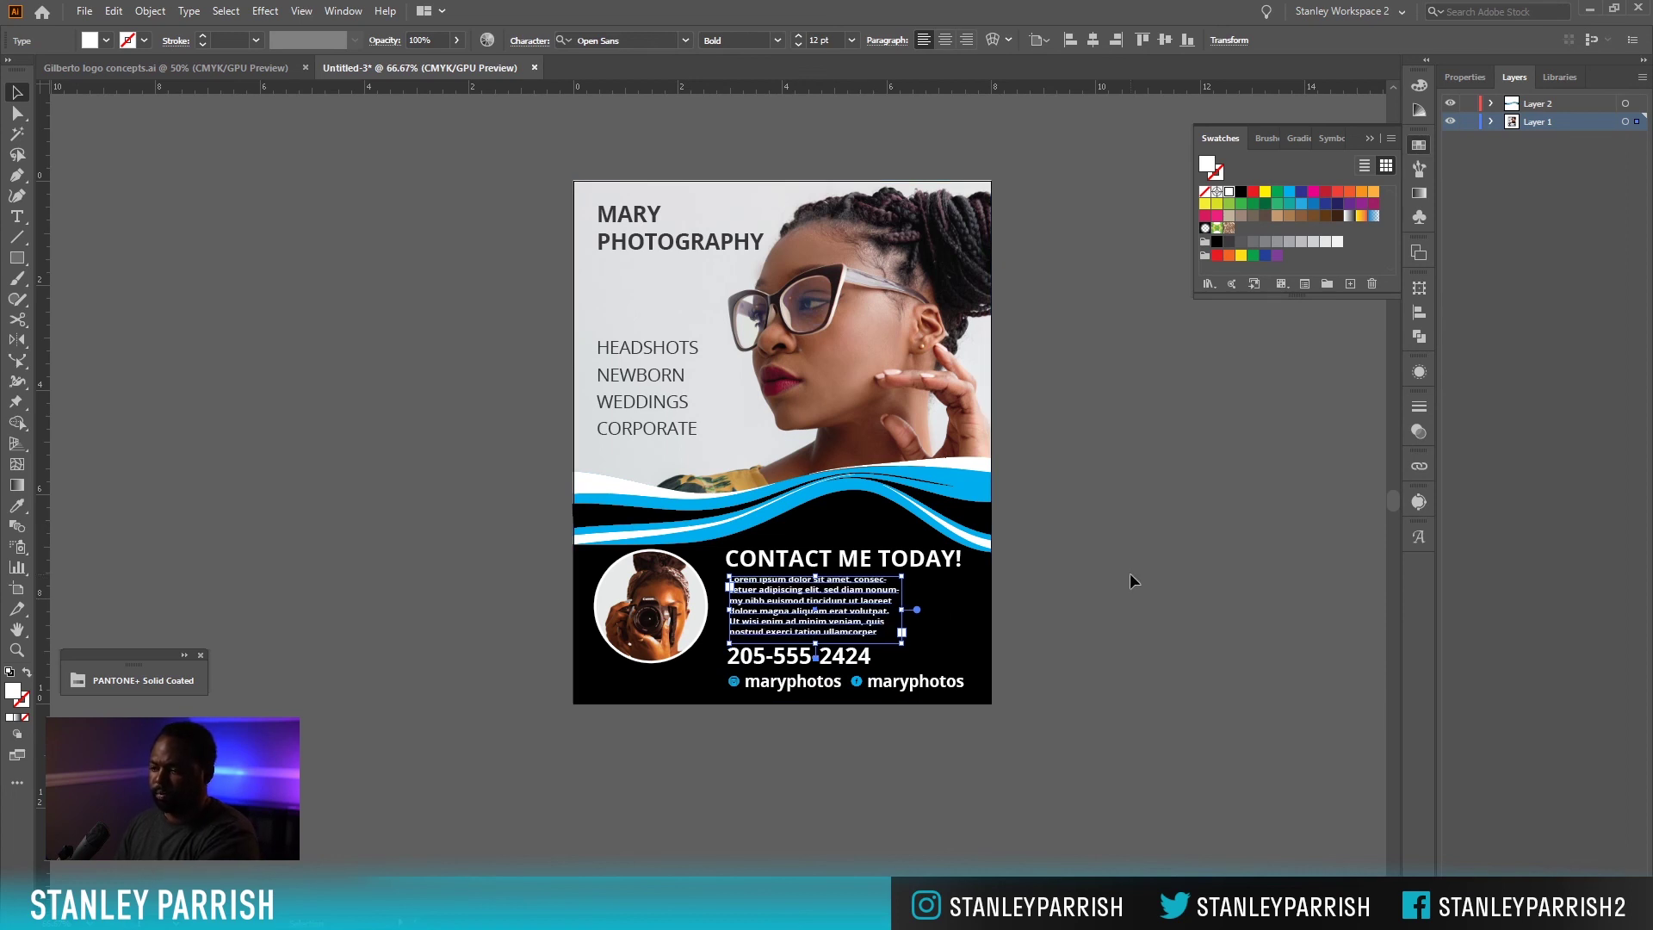
# Insert the word CALL and a space in front of the phone number.
pyautogui.doubleClick(763, 660)
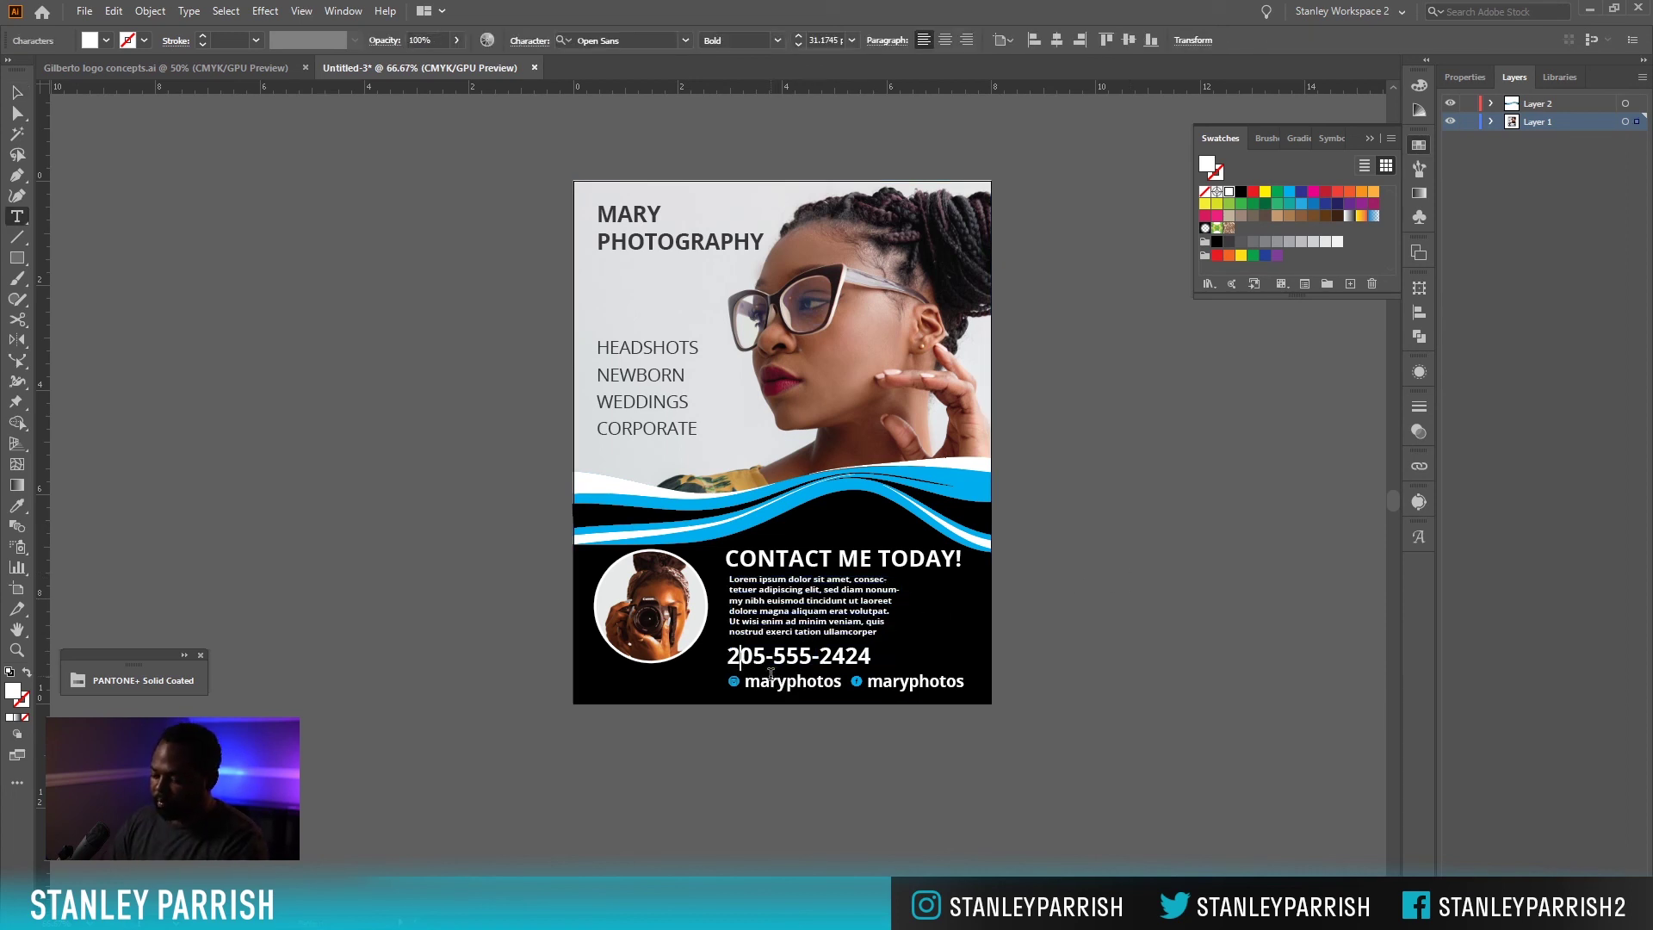
pyautogui.write('CALL')
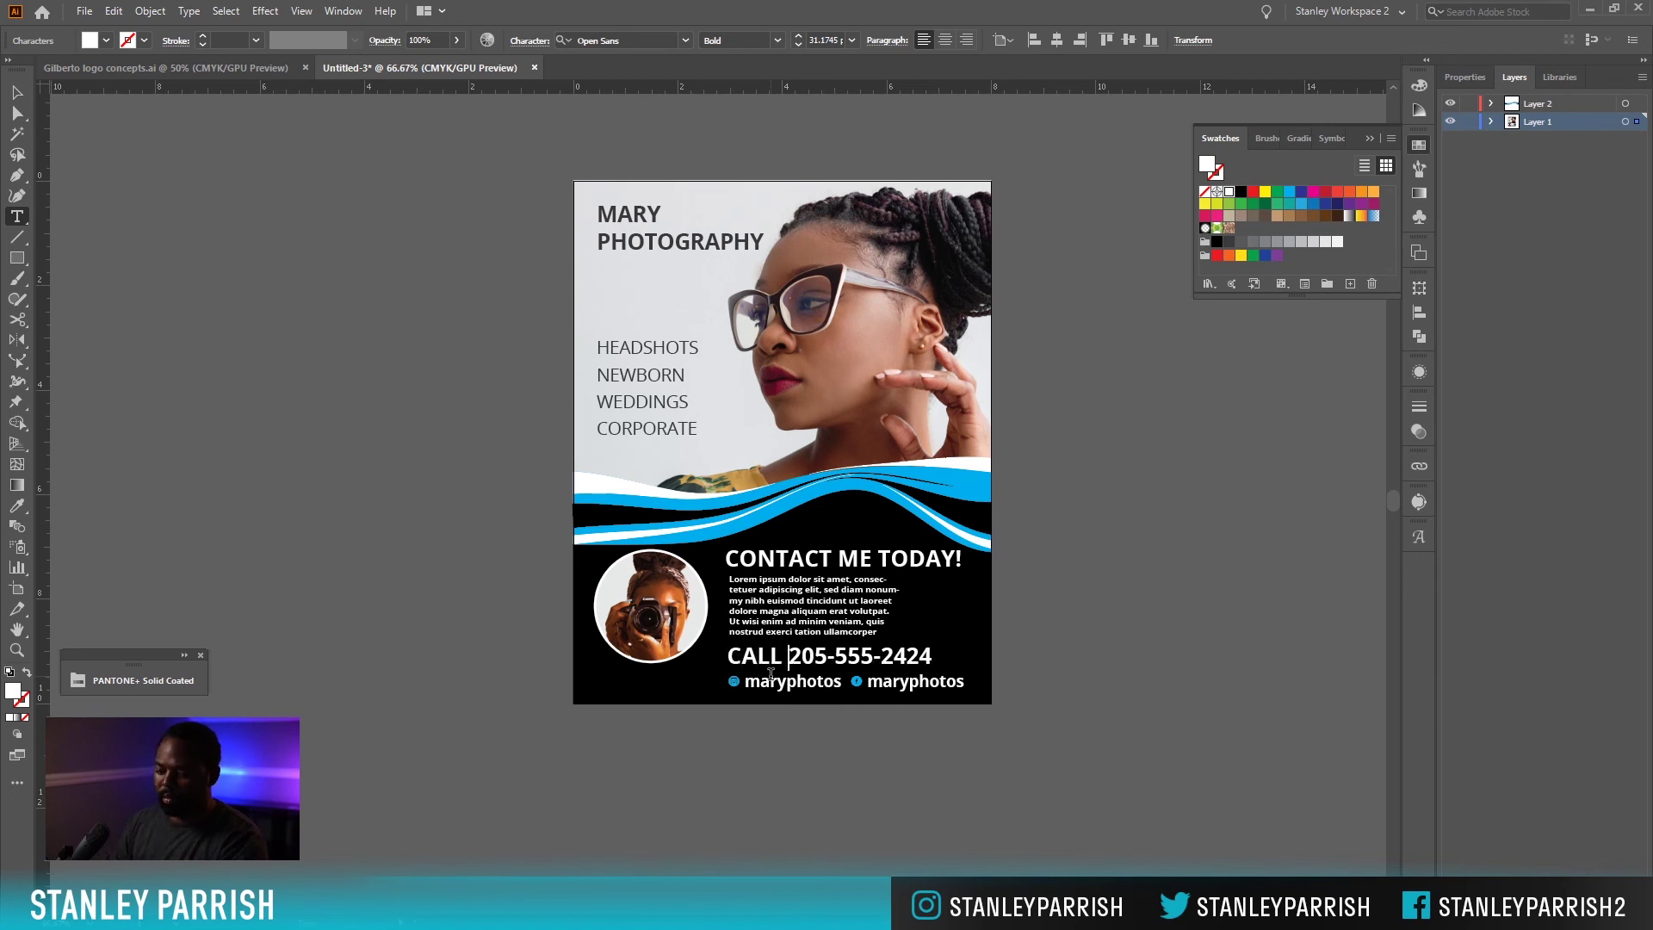
pyautogui.press('Escape')
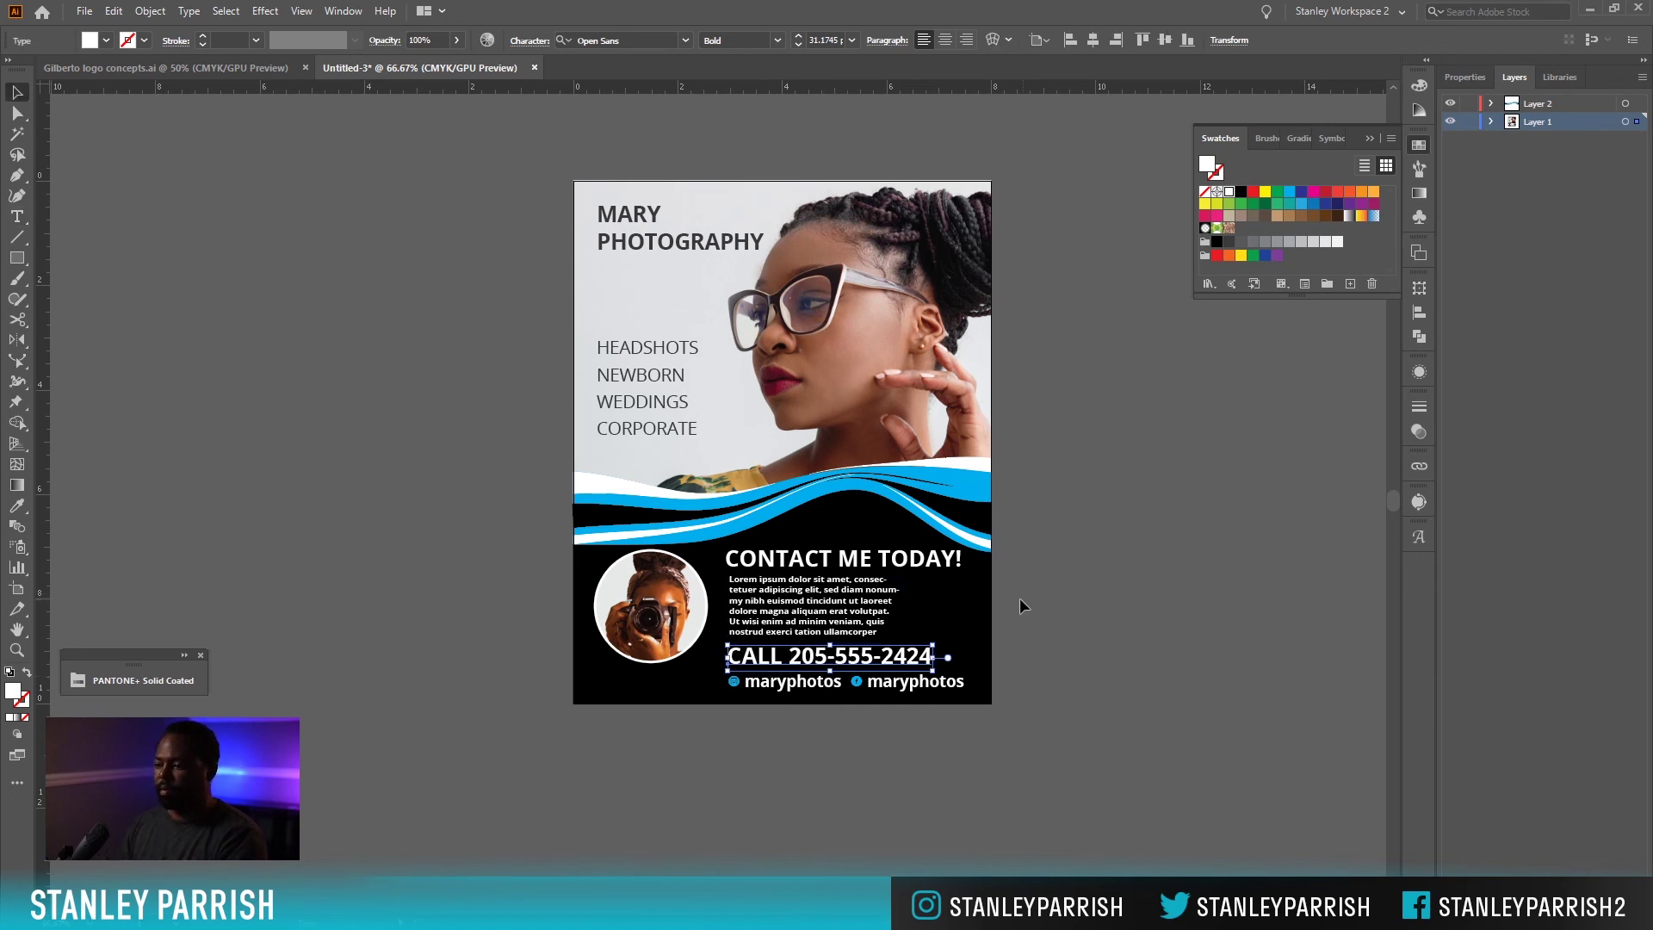
# Reduce the phone number line's font size to 27 pt.
pyautogui.click(798, 47)
pyautogui.click(798, 46)
pyautogui.click(798, 45)
pyautogui.click(798, 46)
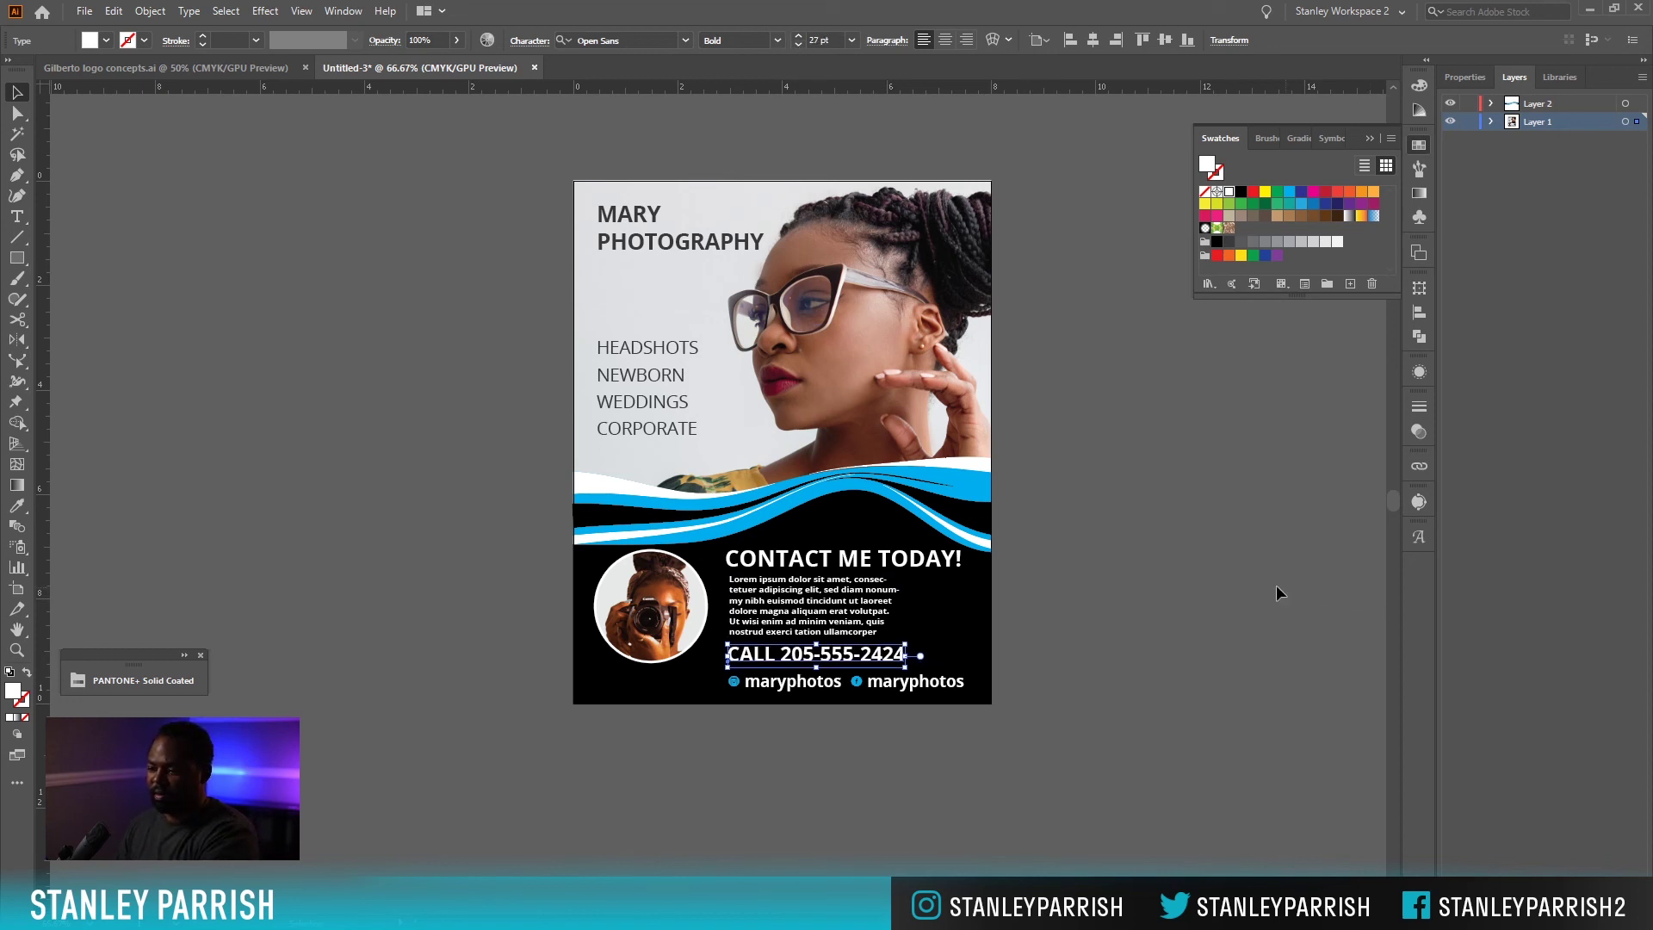
pyautogui.click(1227, 601)
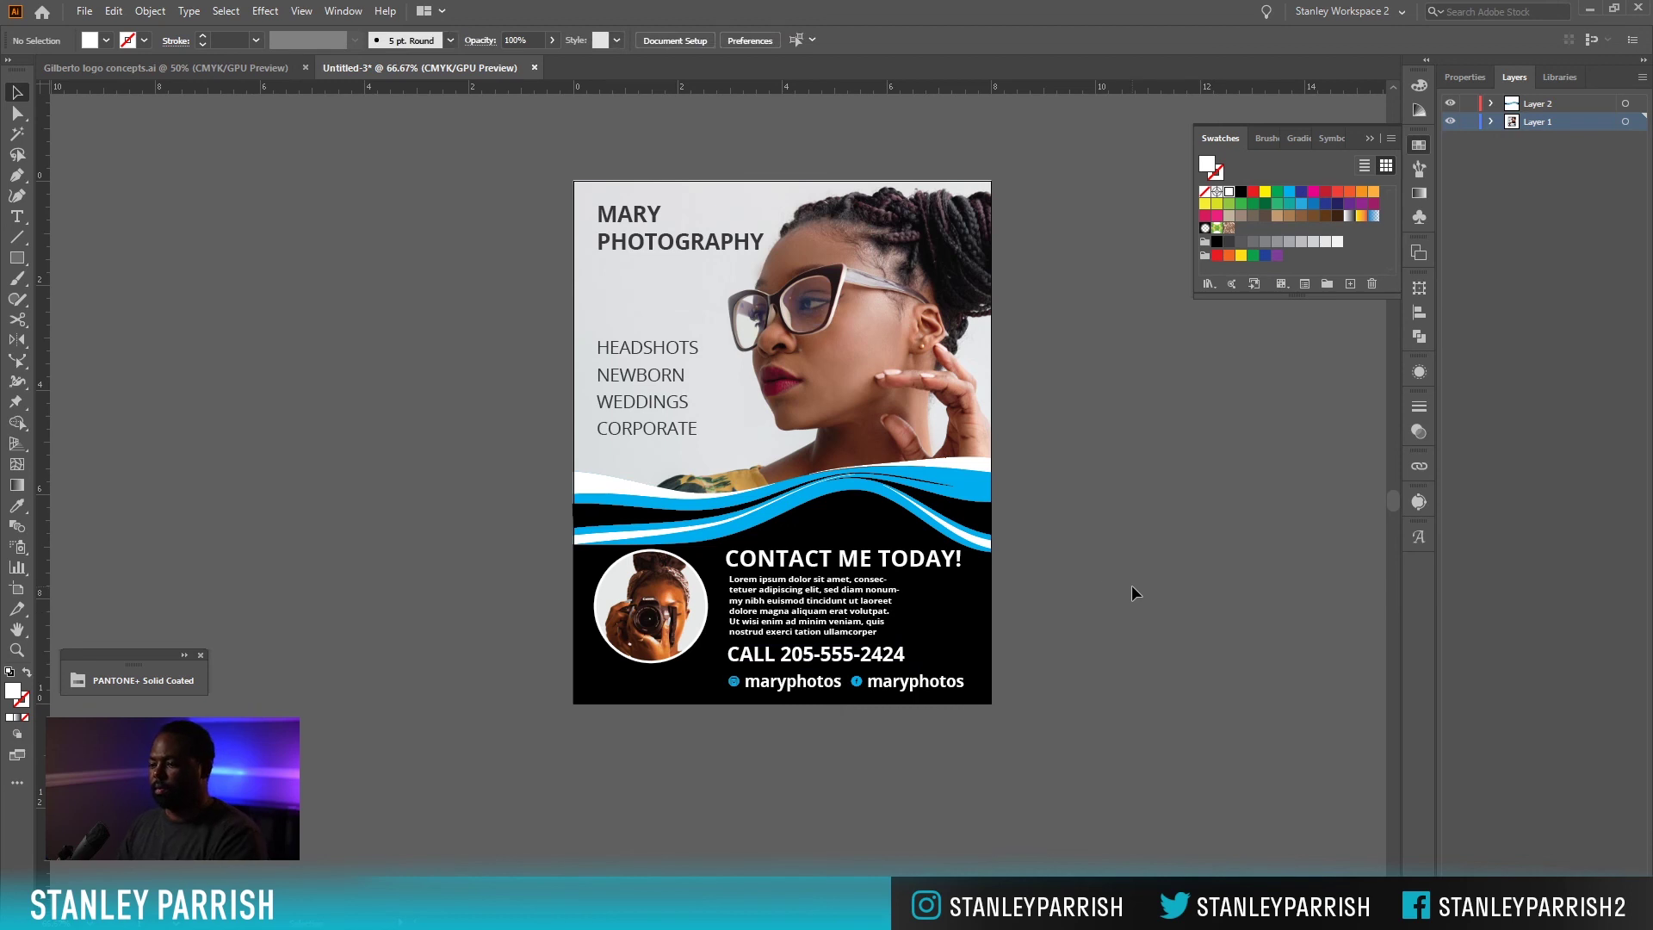
# Nudge the line with the two maryphotos social handles slightly upward.
pyautogui.scroll(1, 1111, 599)
pyautogui.click(917, 722)
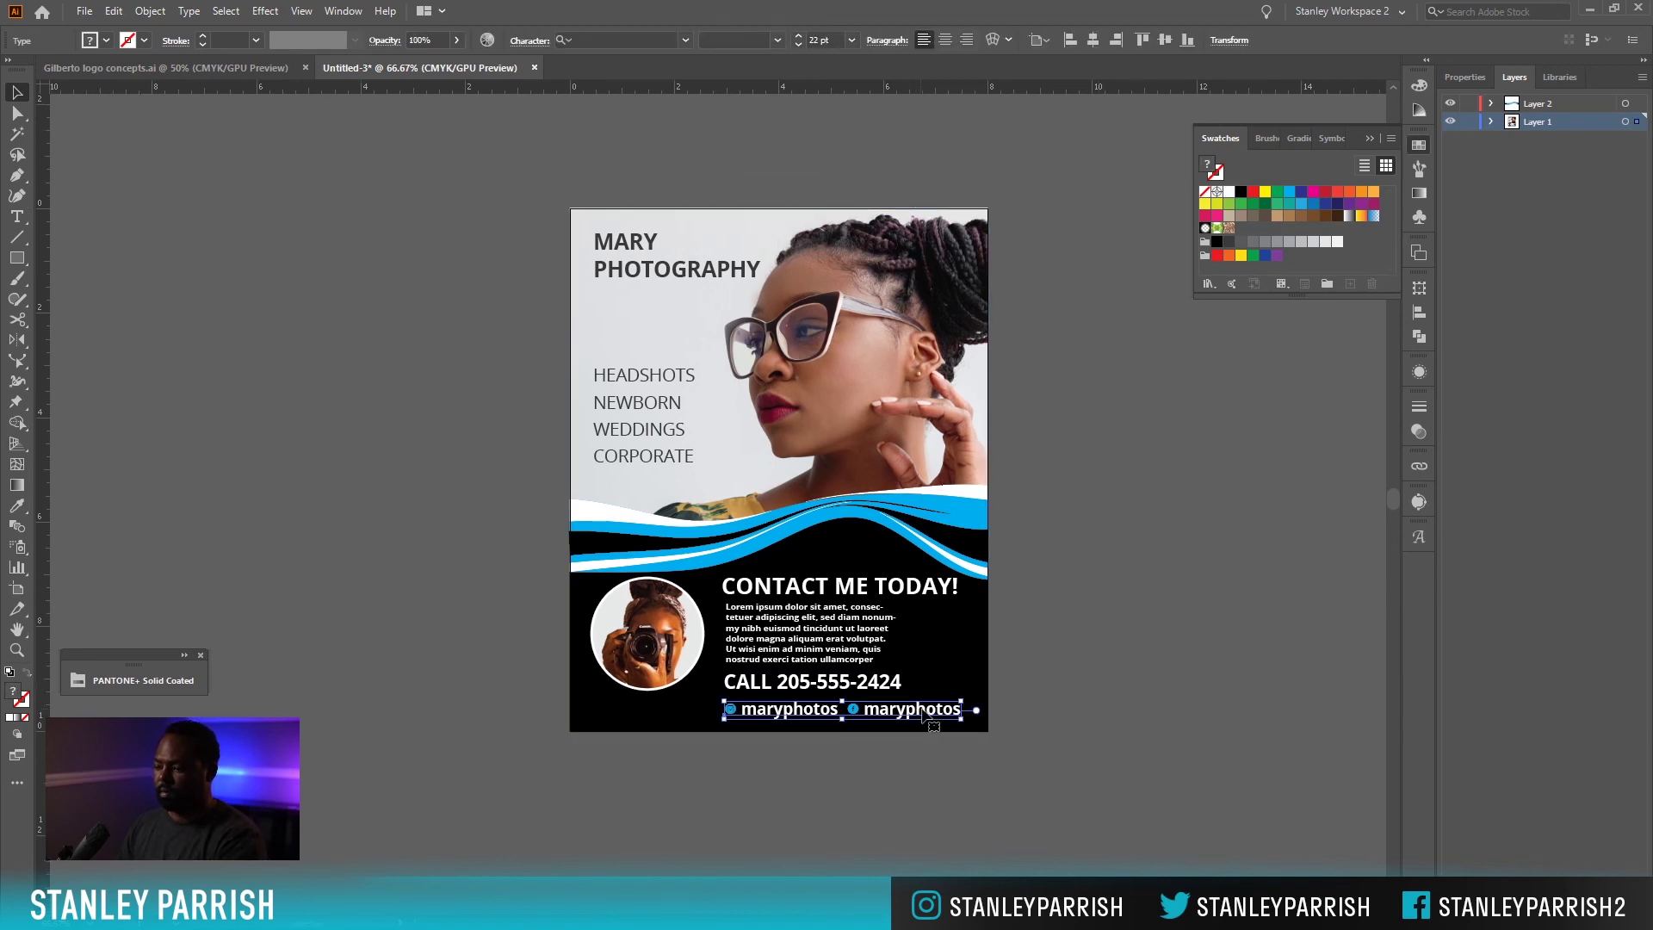
pyautogui.press('Up')
pyautogui.press('Up')
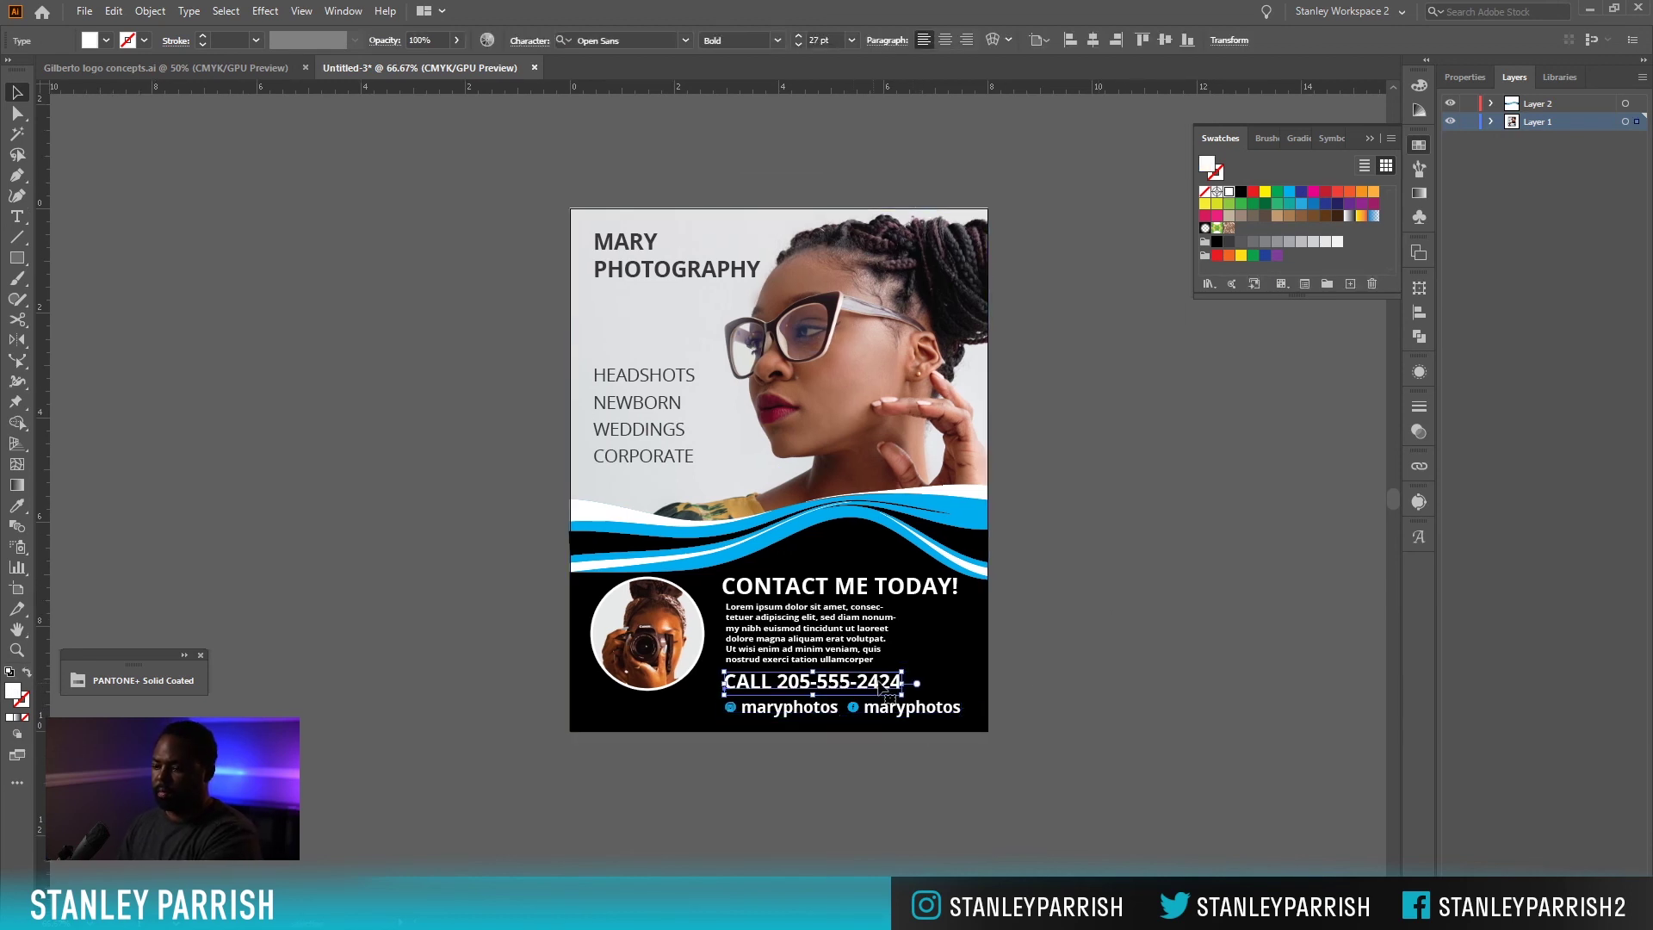
# Delete the last three lines of the contact paragraph, keeping the text through "laoreet".
pyautogui.doubleClick(855, 659)
pyautogui.moveTo(879, 660); pyautogui.dragTo(719, 639)
pyautogui.press('BackSpace')
pyautogui.press('Escape')
pyautogui.moveTo(812, 670); pyautogui.dragTo(819, 637)
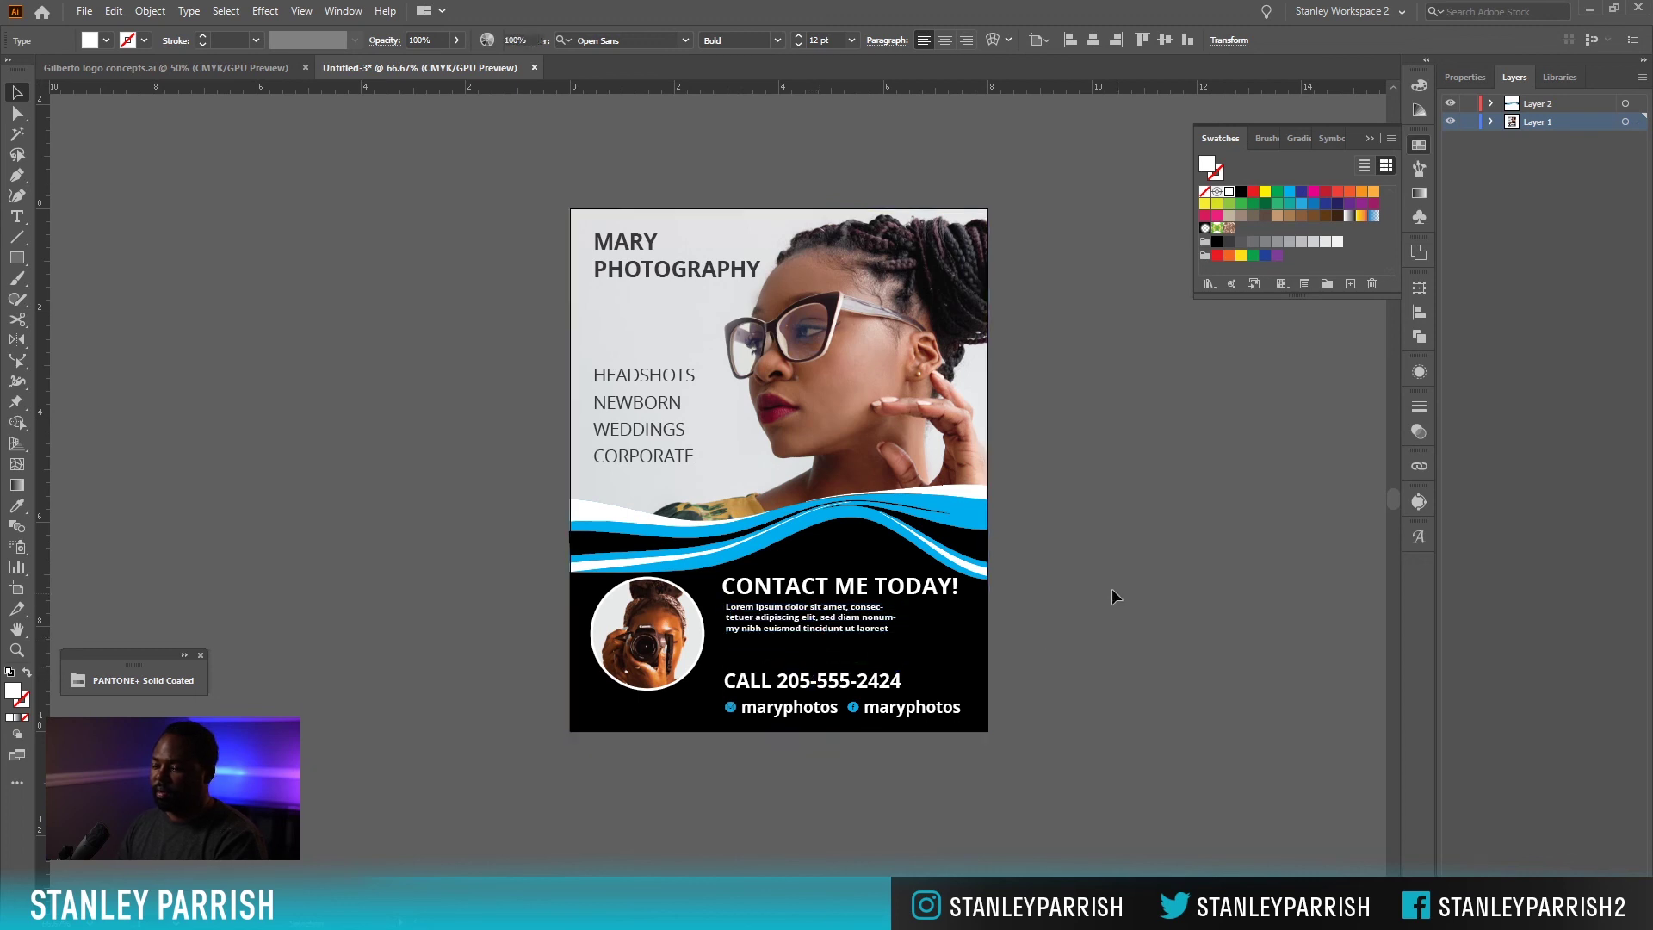
pyautogui.click(1116, 592)
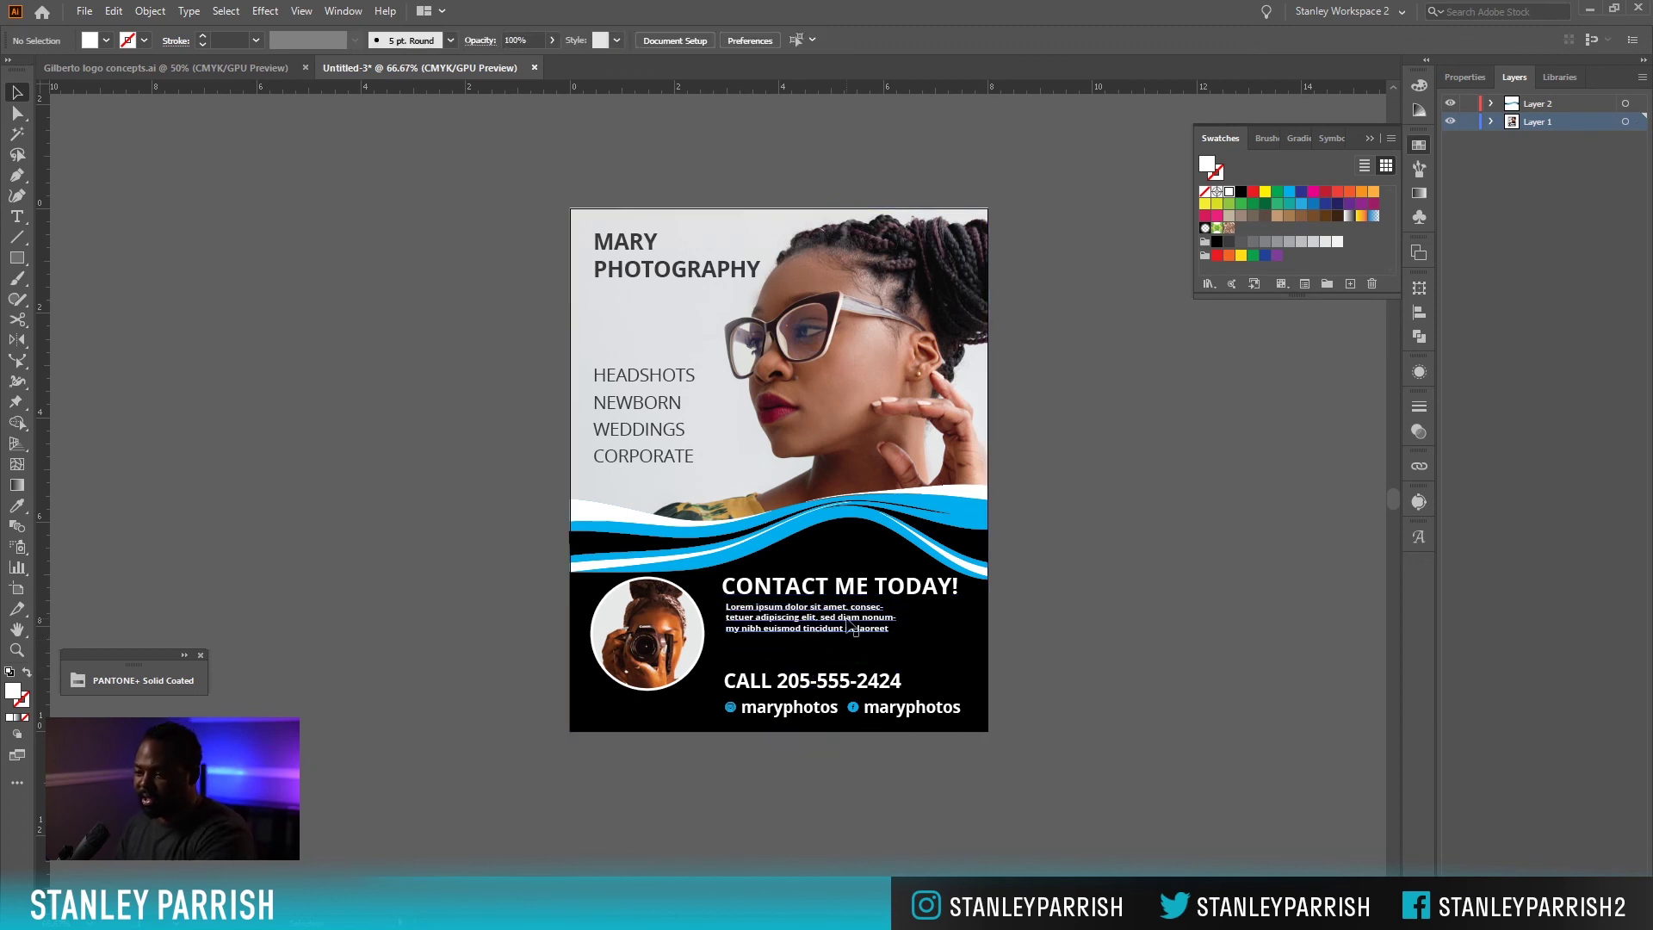
# Nudge the contact heading and the shortened paragraph slightly downward together.
pyautogui.moveTo(851, 626); pyautogui.dragTo(852, 628)
pyautogui.click(954, 593)
pyautogui.press('Down')
pyautogui.click(1021, 551)
# Nudge the CALL phone number line upward to close the gap below the shortened paragraph.
pyautogui.click(884, 688)
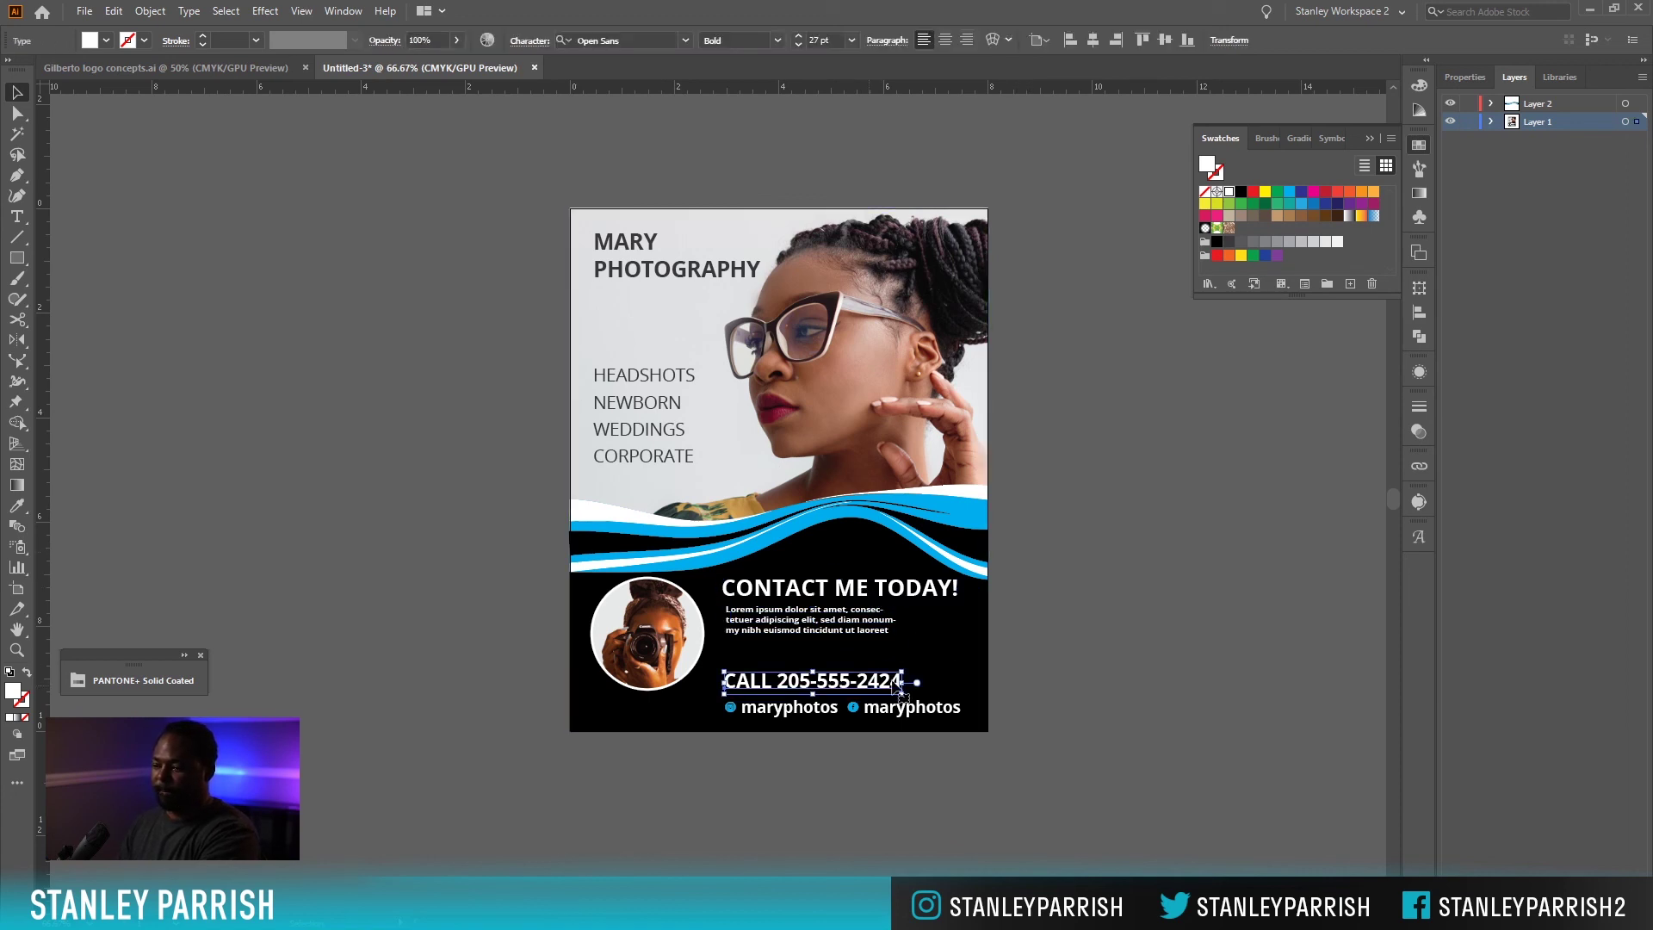
pyautogui.press('Up')
pyautogui.press('Up')
pyautogui.press('Up')
pyautogui.press('Up')
pyautogui.press('Up')
pyautogui.press('Up')
pyautogui.press('Up')
pyautogui.click(1049, 594)
# Nudge the social handles line upward to sit closer beneath the CALL line.
pyautogui.click(911, 710)
pyautogui.press('Up')
pyautogui.press('Up')
pyautogui.press('Up')
pyautogui.press('Up')
pyautogui.click(1067, 630)
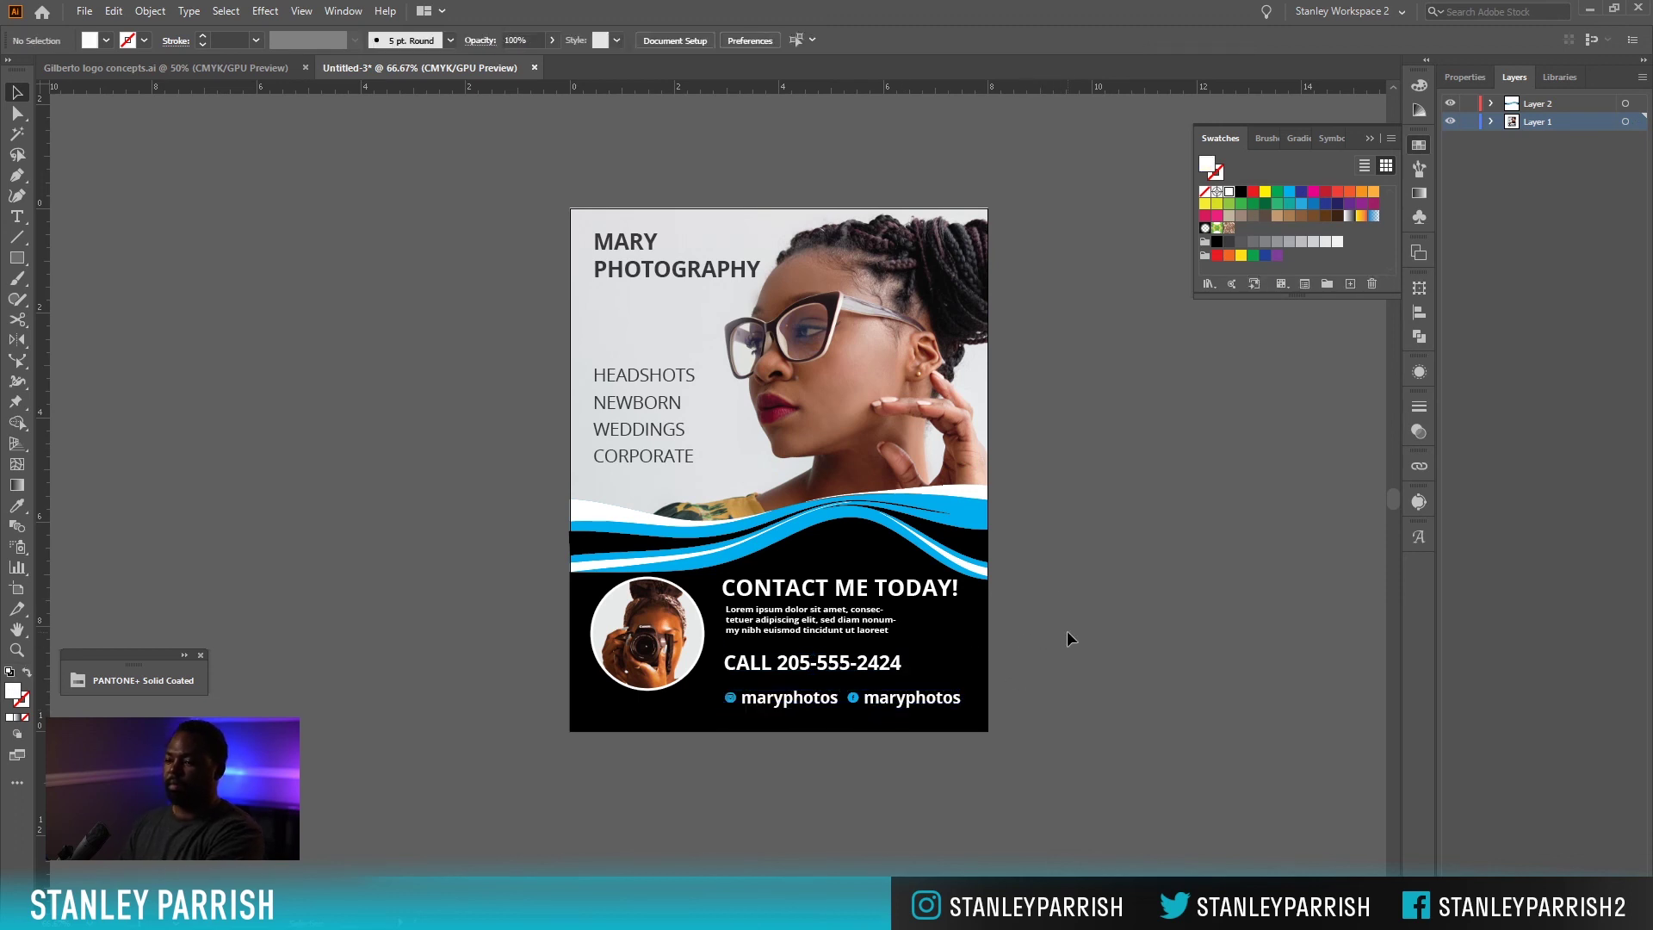